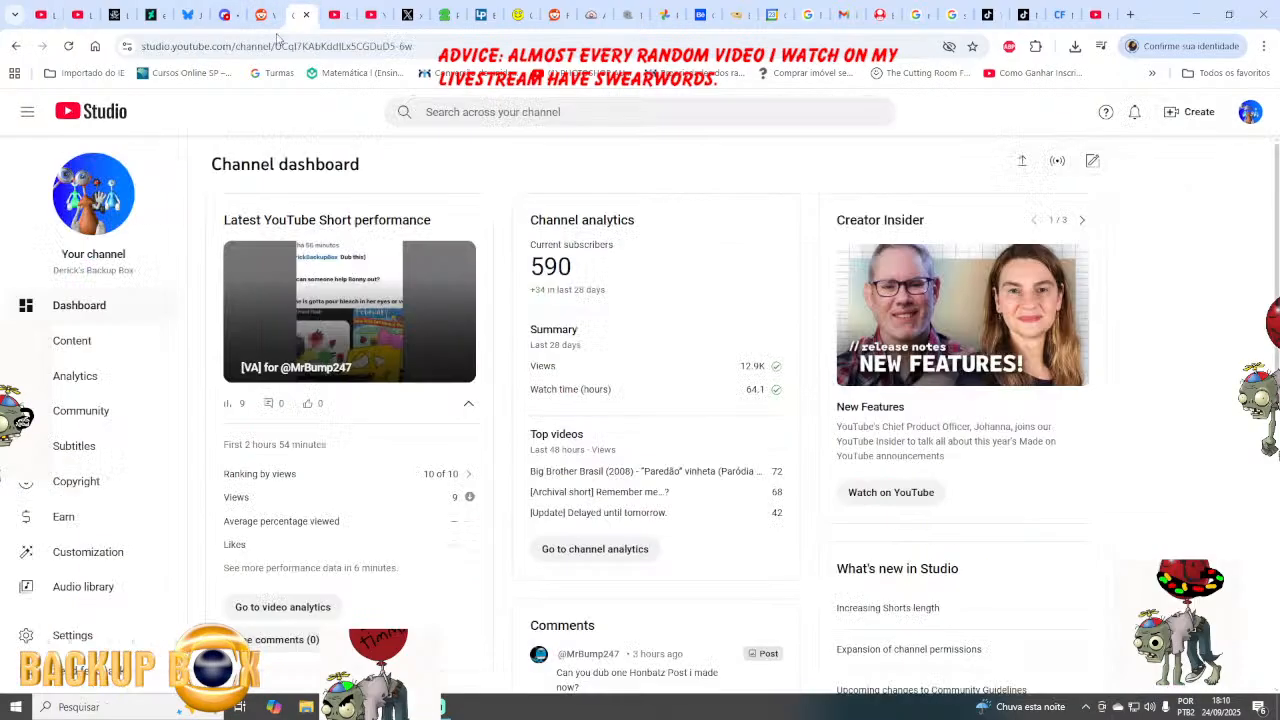
# Open the list of mentions in the channel's Community section.
pyautogui.click(104, 417)
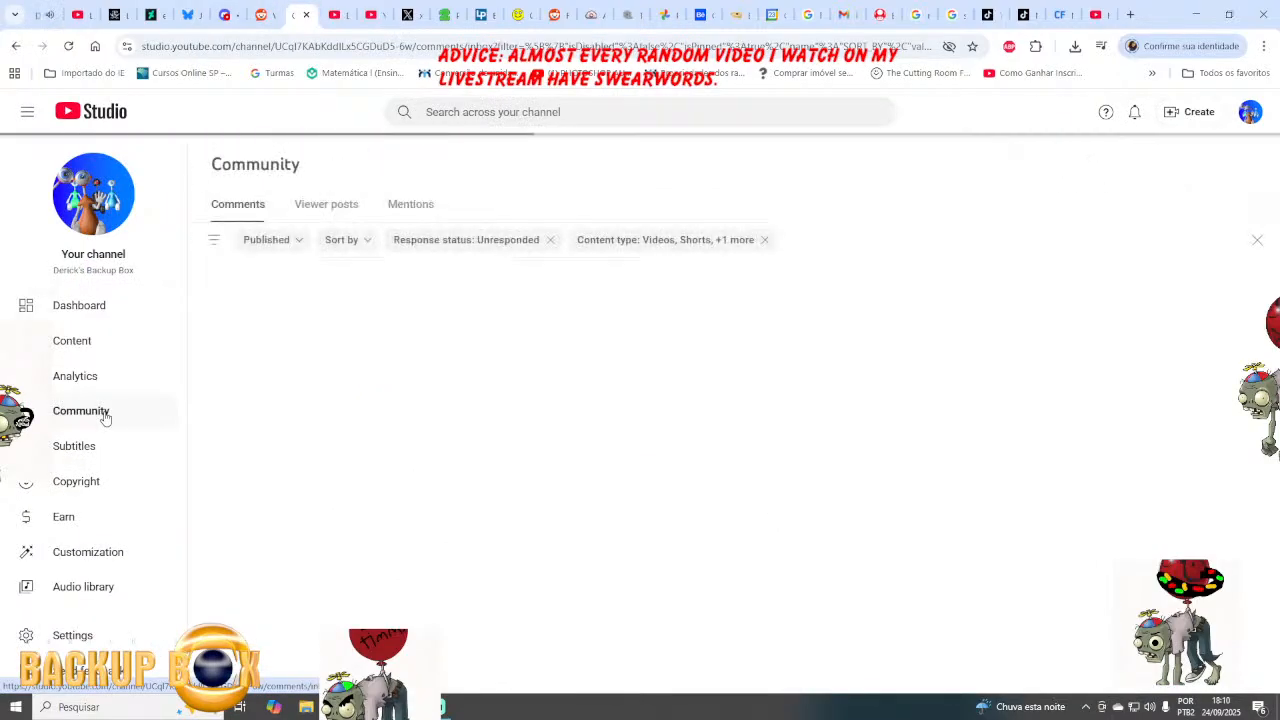
pyautogui.click(111, 326)
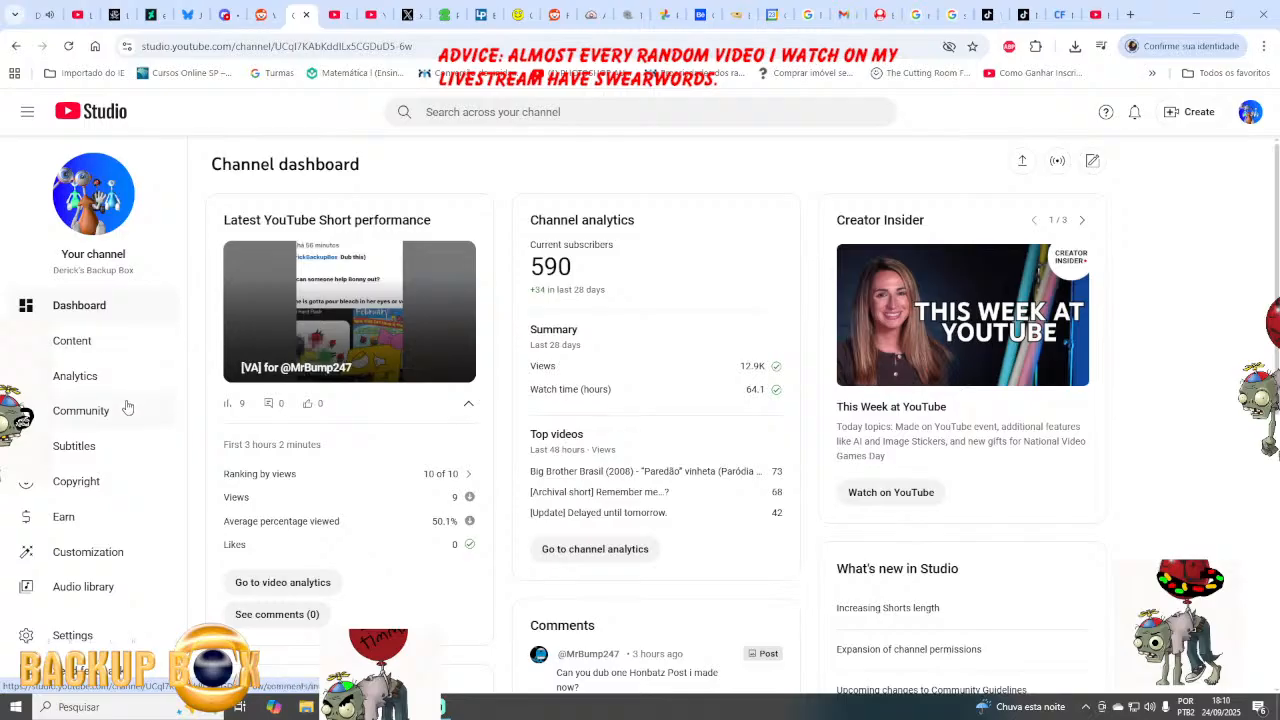
pyautogui.click(108, 412)
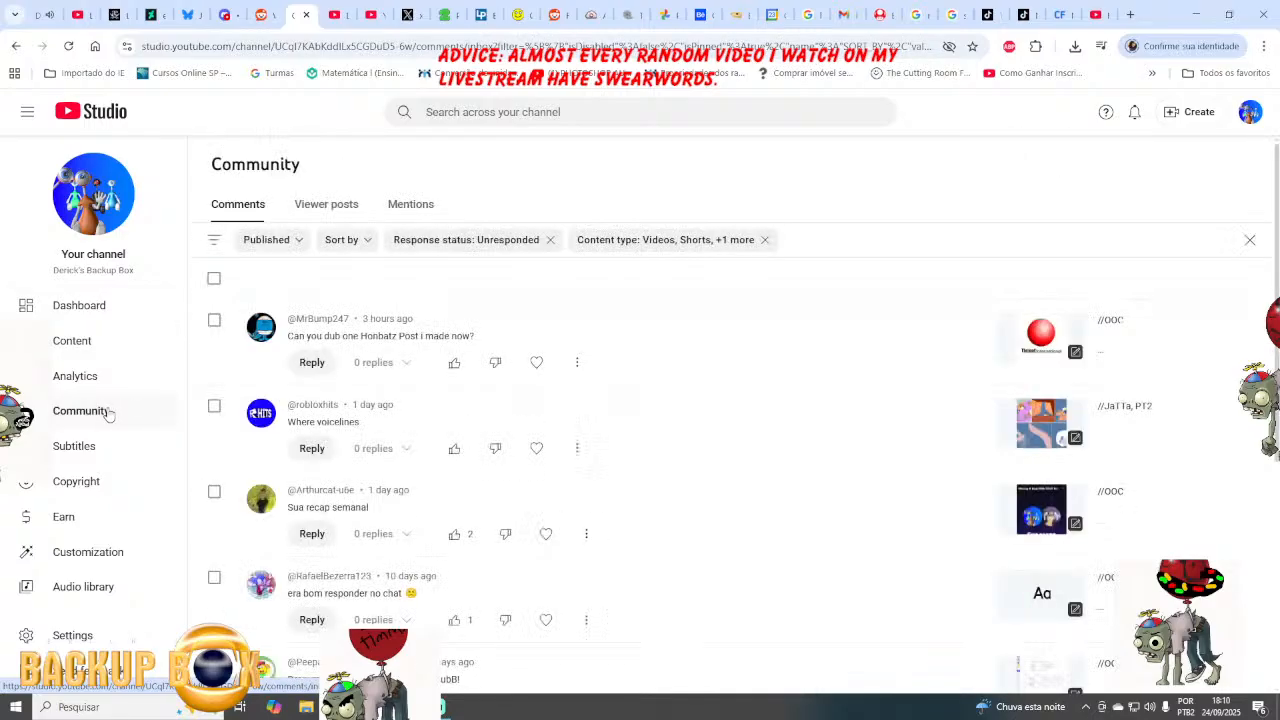
pyautogui.click(406, 203)
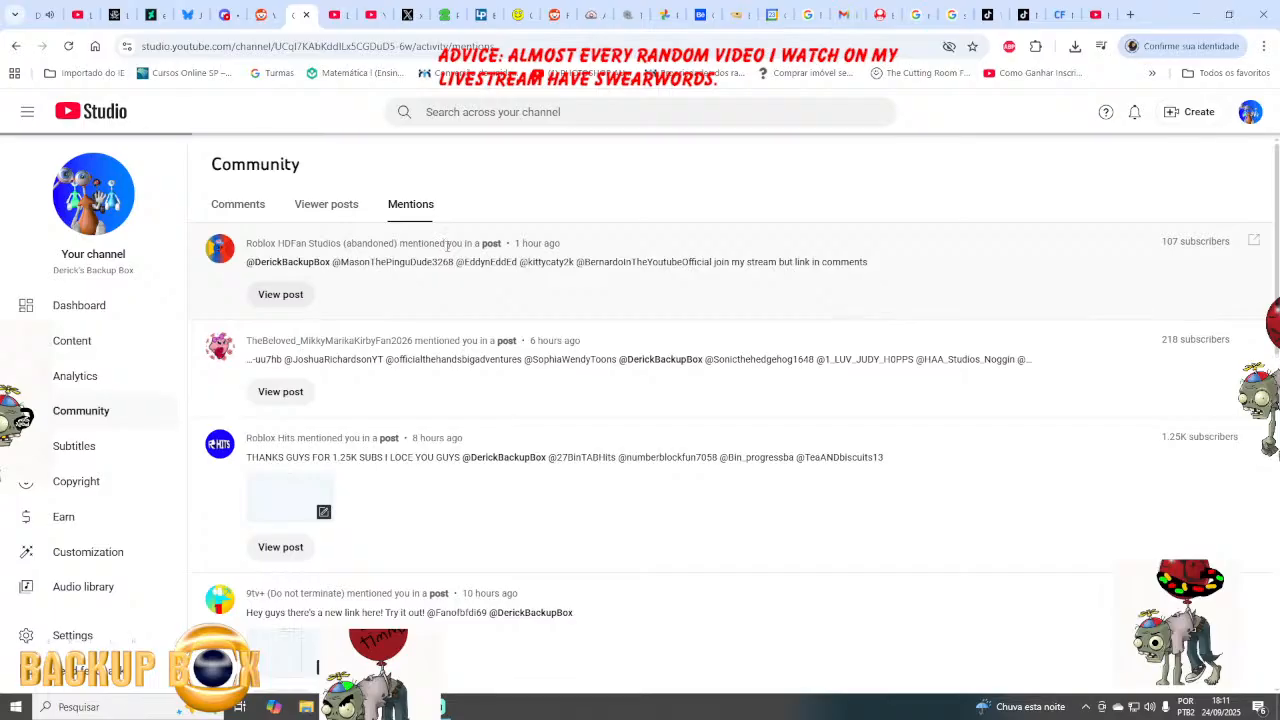
# Find the mention requesting the T-Kids from season 1 in C4D and open its post.
pyautogui.scroll(-2, 500, 360)
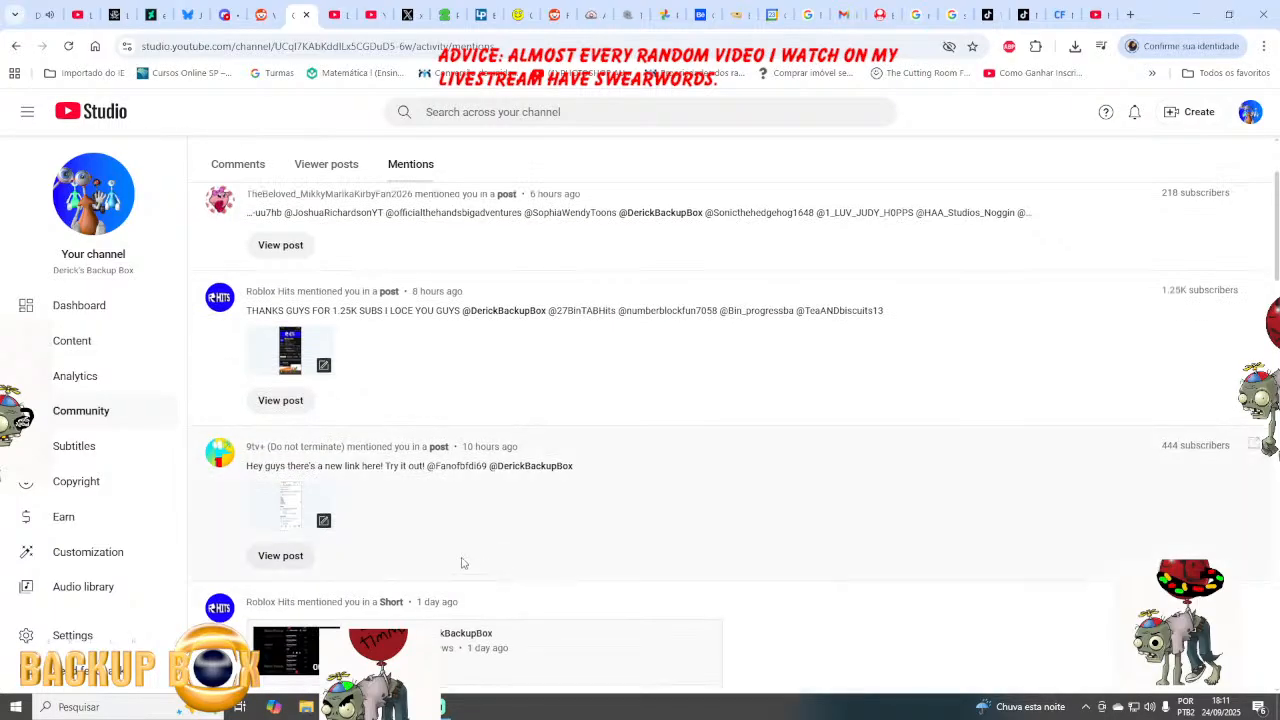
pyautogui.scroll(-3, 434, 560)
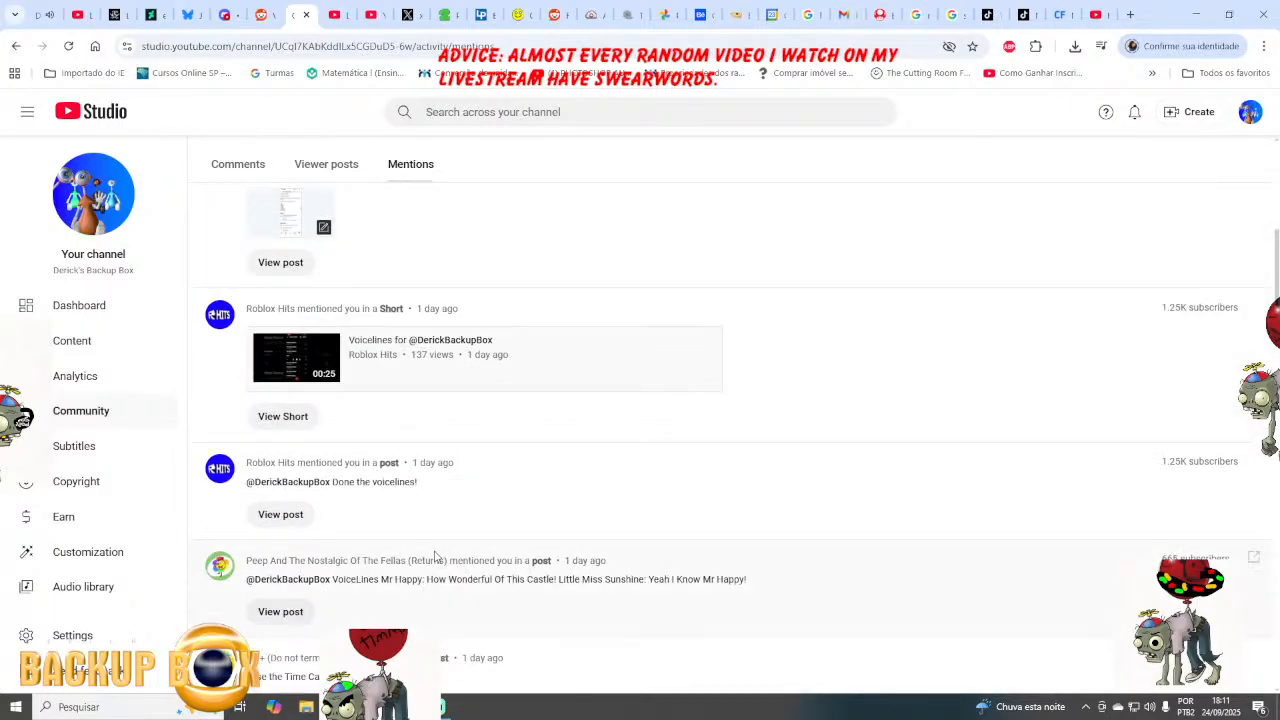
pyautogui.scroll(-2, 434, 557)
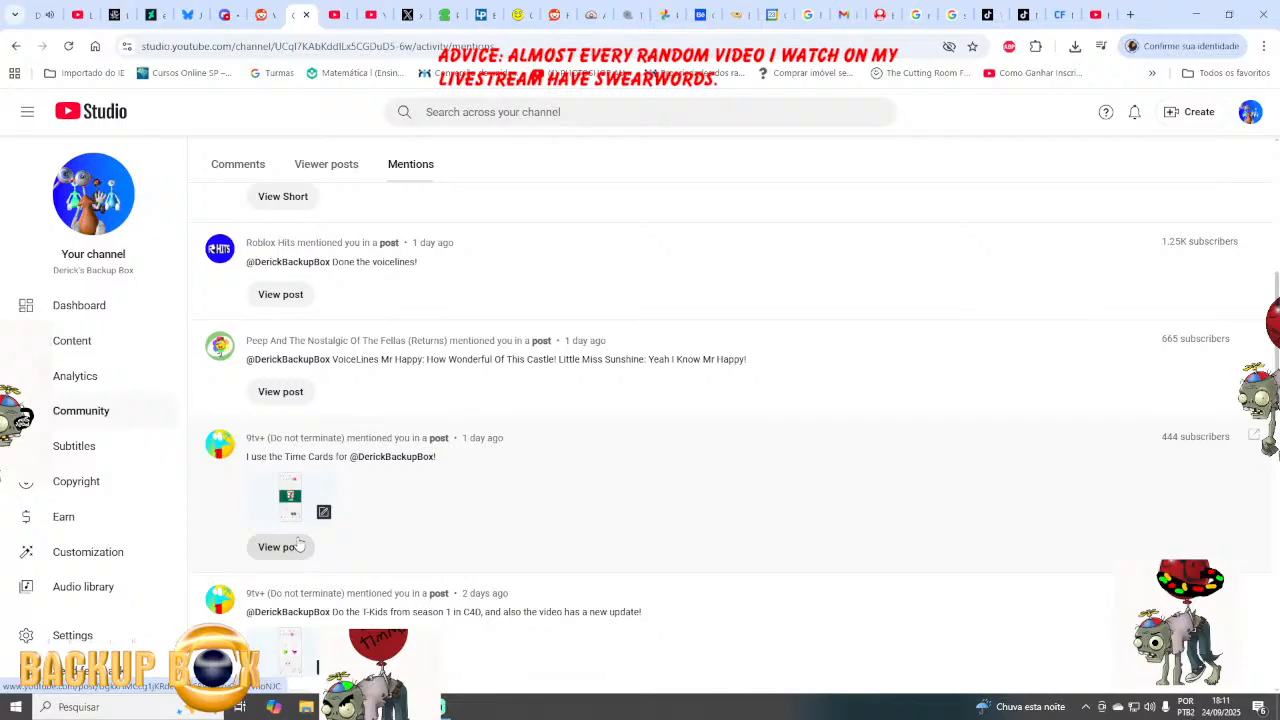
pyautogui.scroll(-2, 294, 565)
pyautogui.click(276, 562)
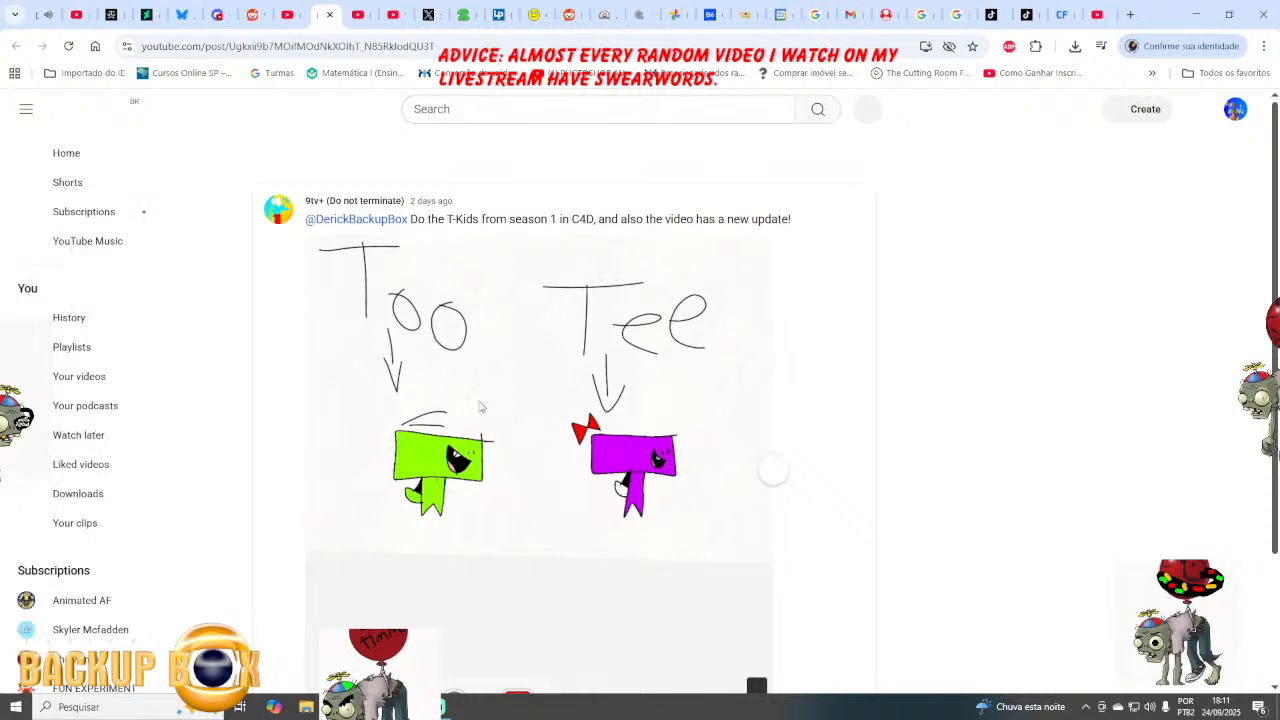
# Switch to the empty project in CINEMA 4D.
pyautogui.moveTo(400, 707)
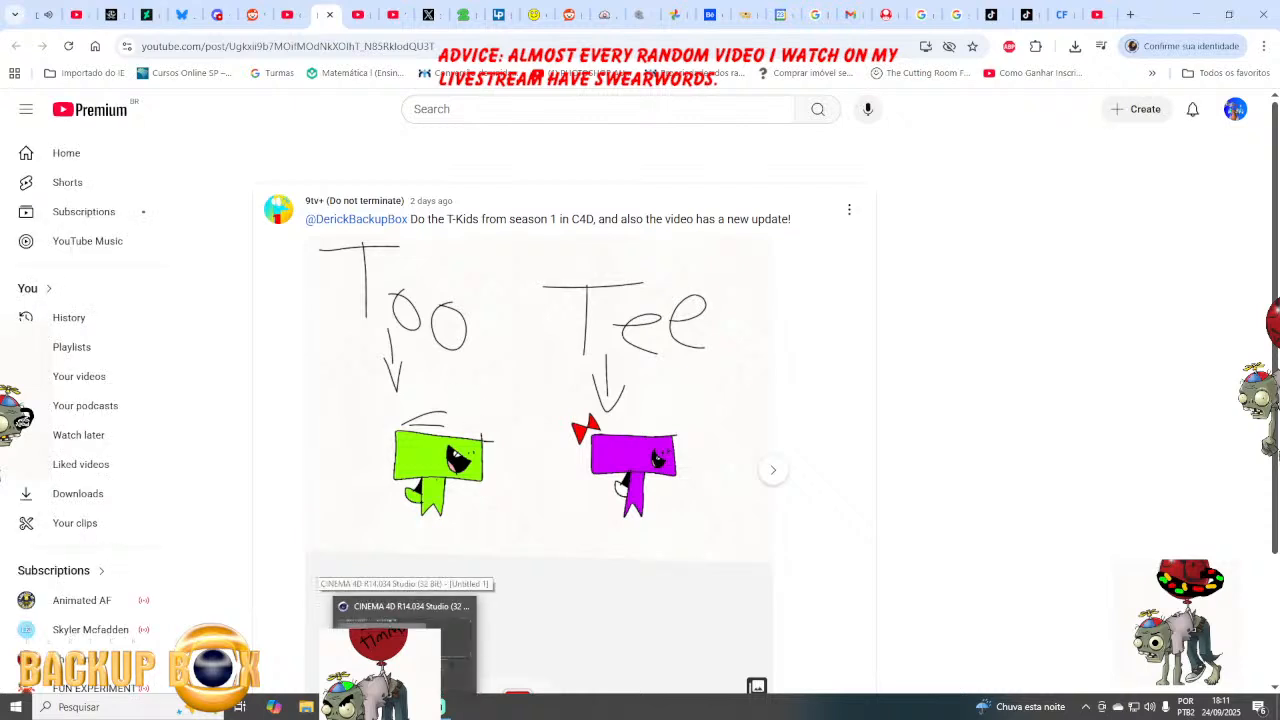
pyautogui.click(400, 612)
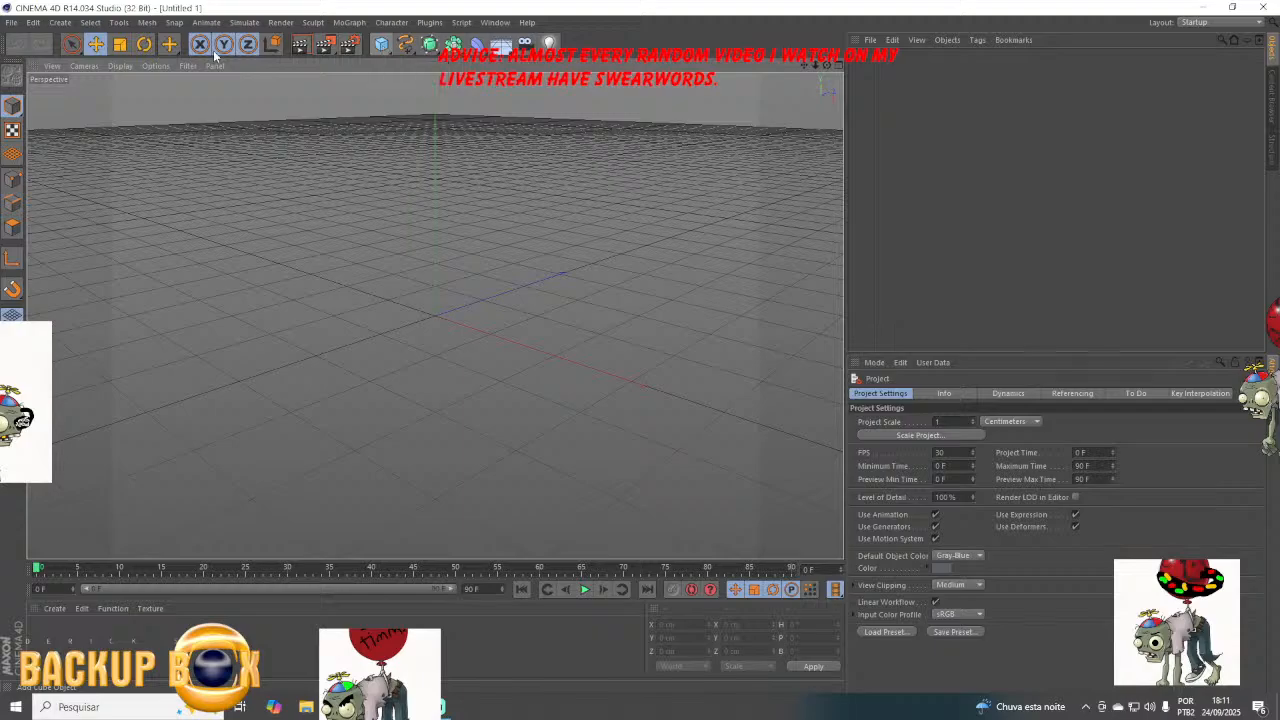
pyautogui.click(10, 22)
pyautogui.moveTo(60, 248)
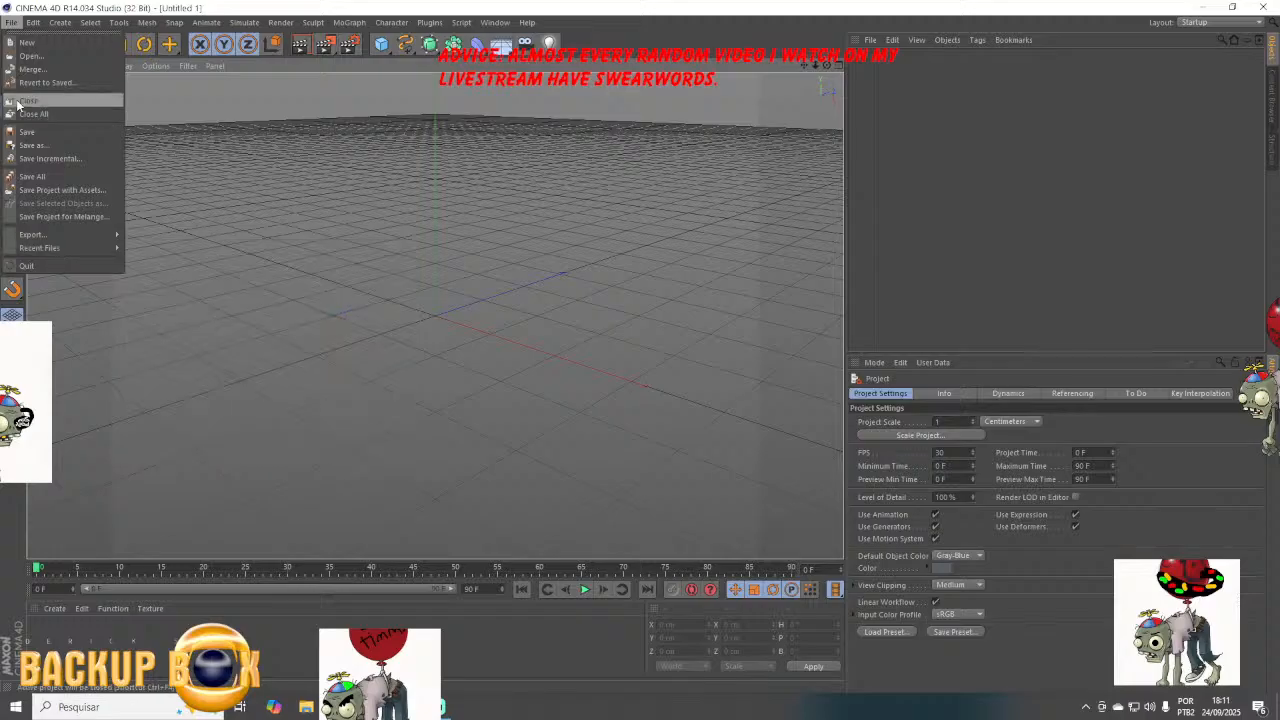
pyautogui.click(25, 65)
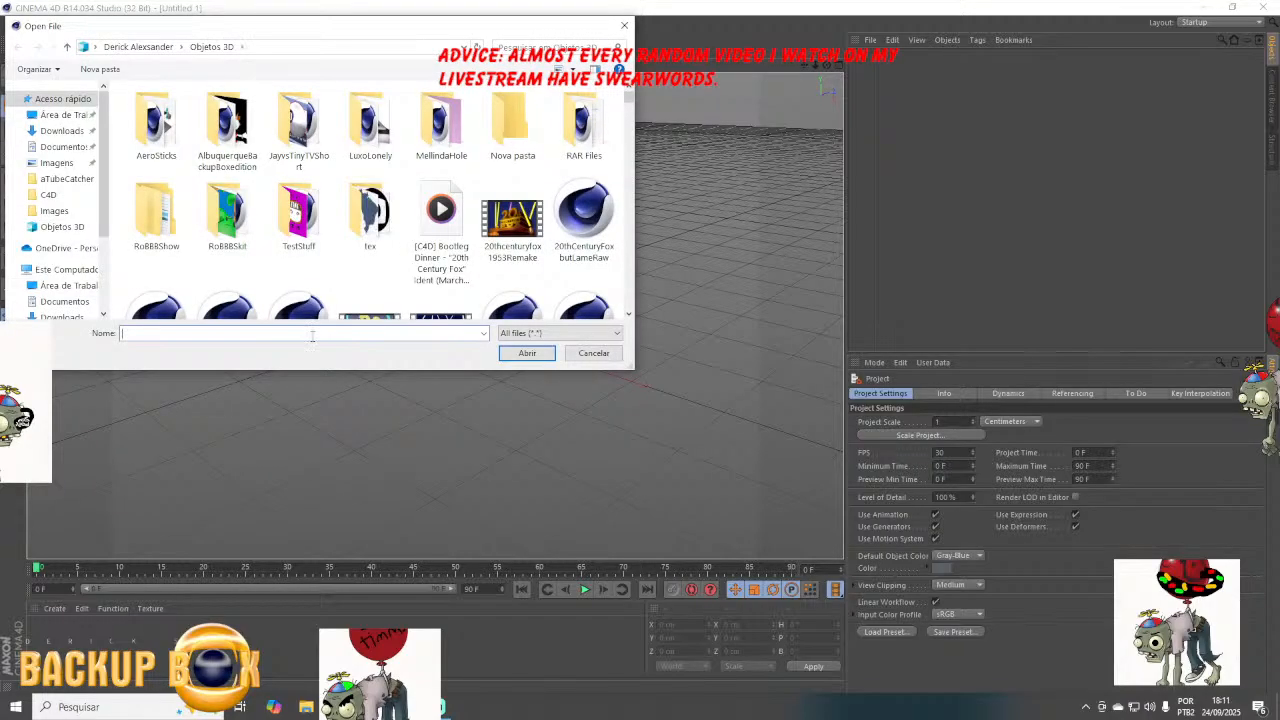
pyautogui.write('nich')
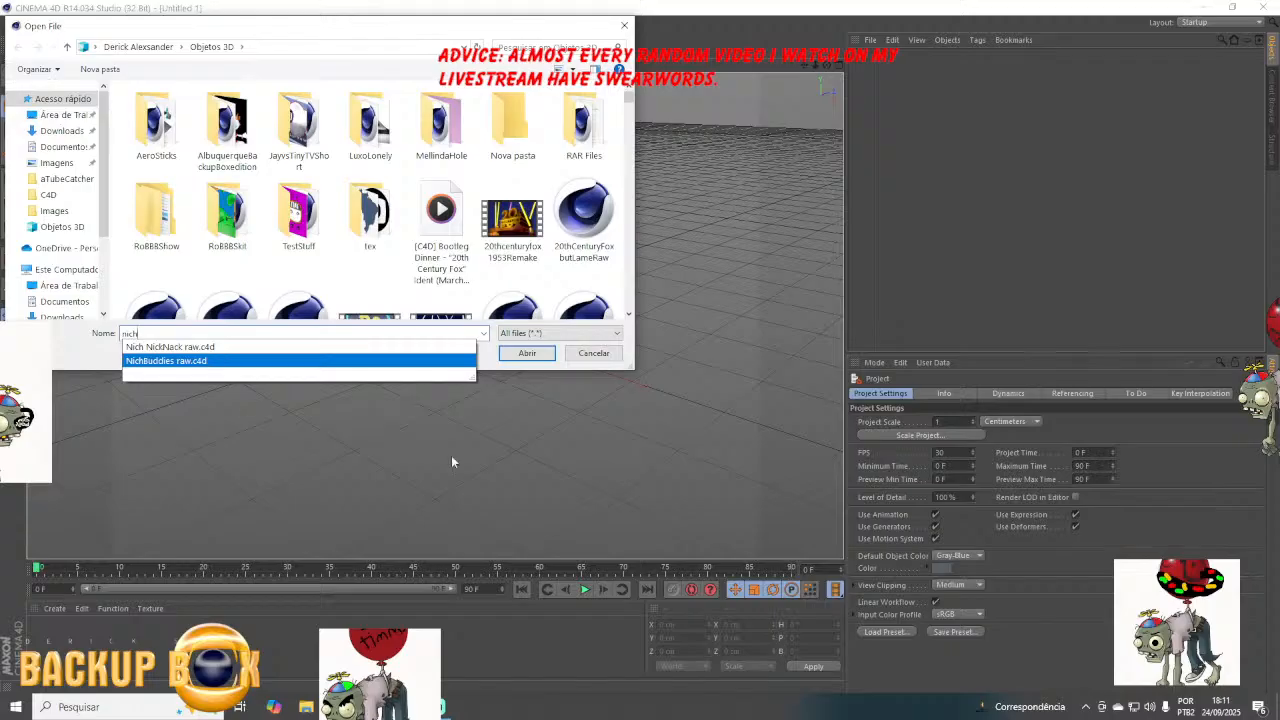
pyautogui.click(450, 361)
pyautogui.click(592, 353)
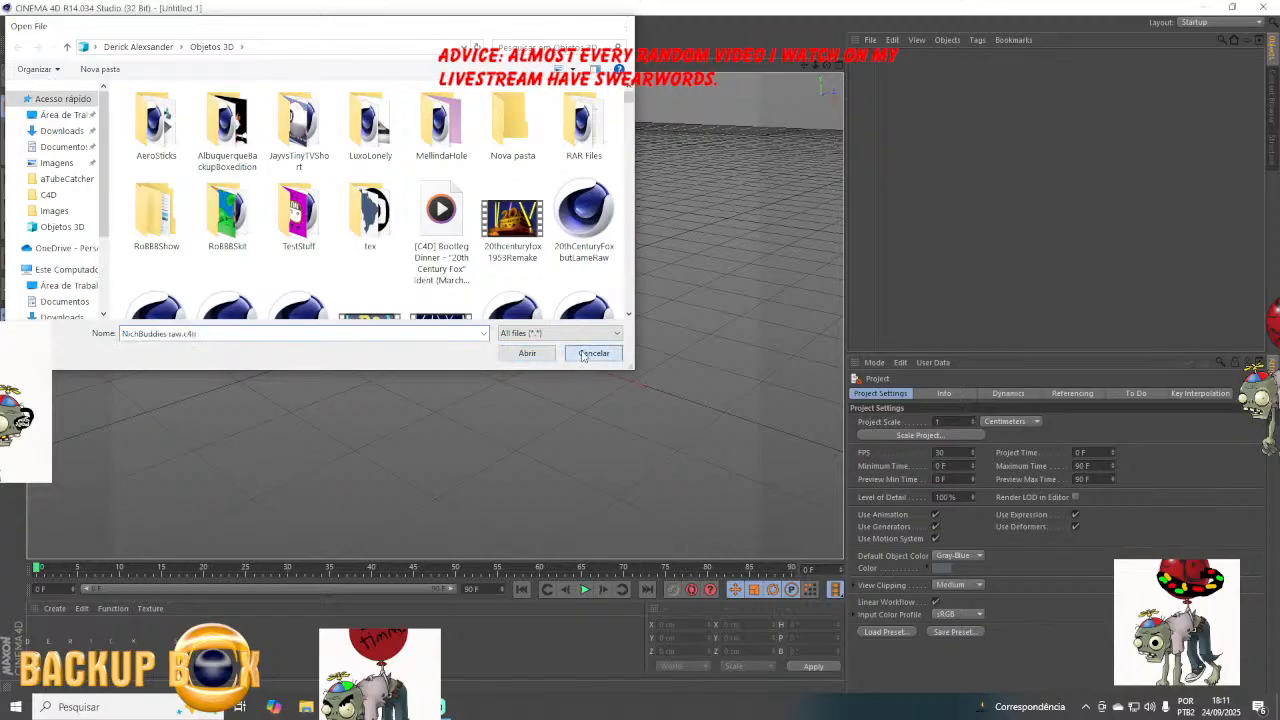
# Load the Nich object preset from the user's Nich library, raise it to about Y 90 cm and shift it away from the origin.
pyautogui.click(871, 42)
pyautogui.moveTo(918, 93)
pyautogui.moveTo(1006, 104)
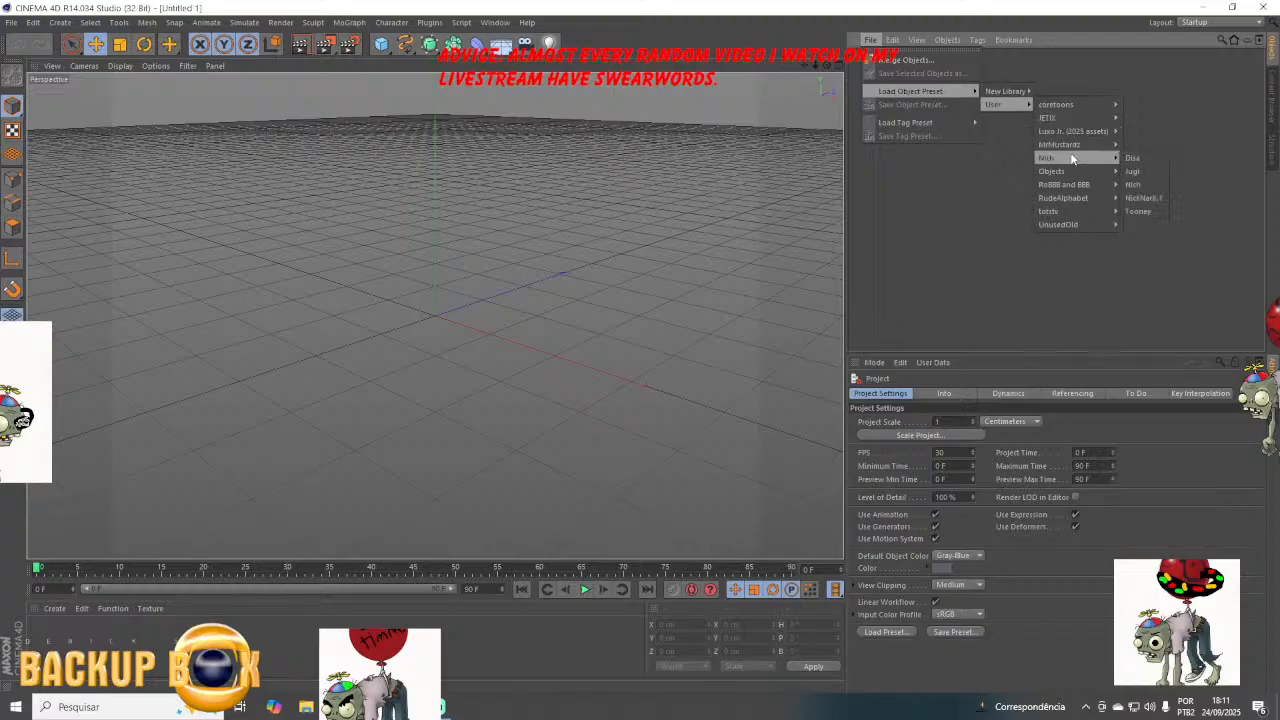
pyautogui.click(1138, 188)
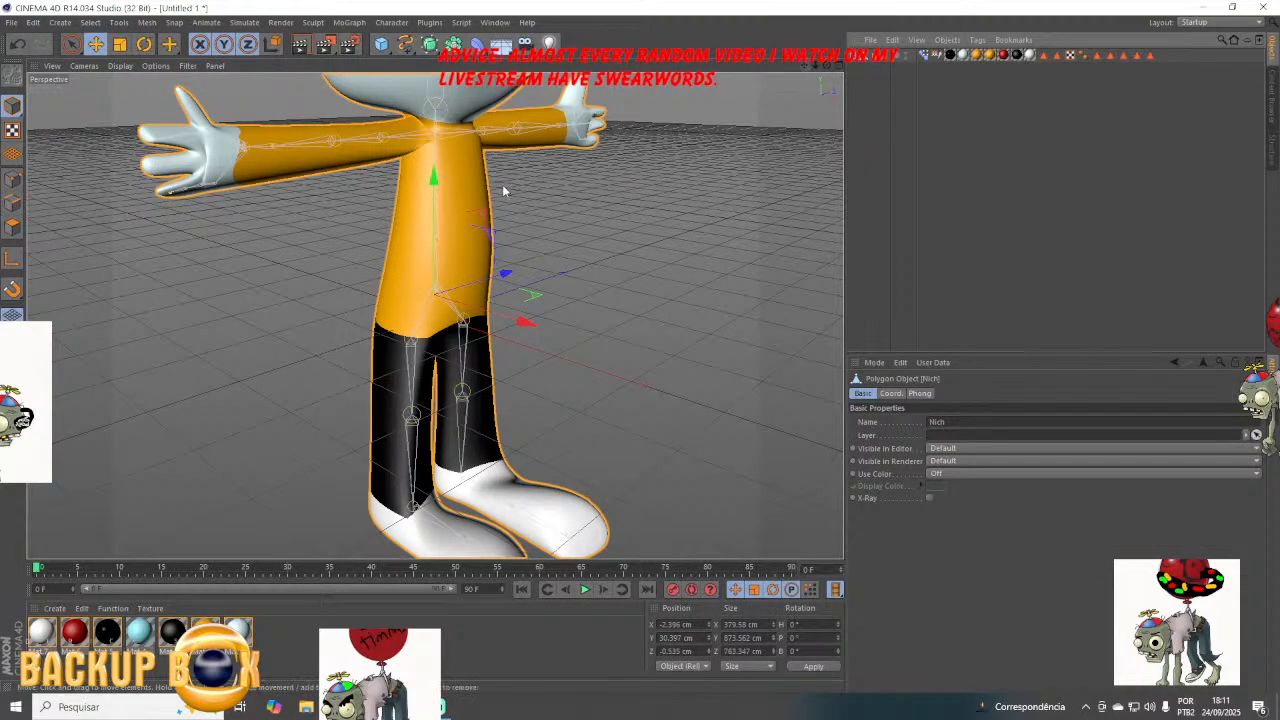
pyautogui.moveTo(435, 190); pyautogui.dragTo(435, 147)
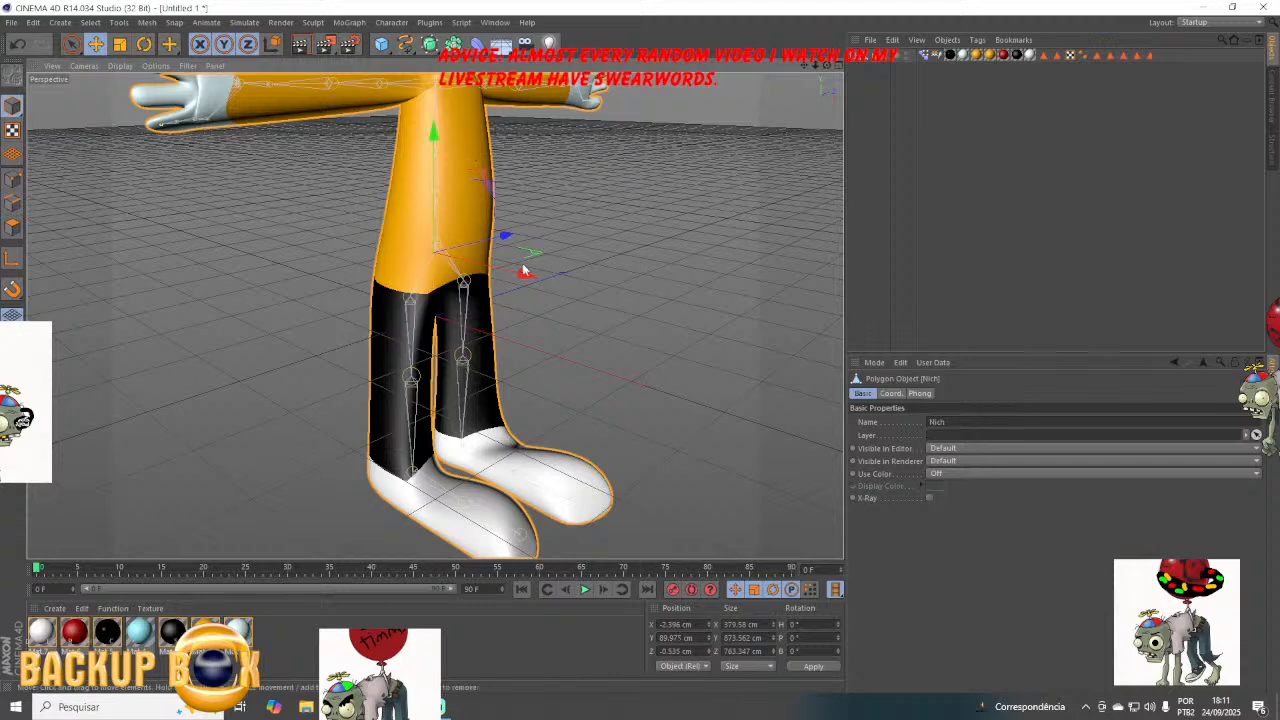
pyautogui.moveTo(522, 271); pyautogui.dragTo(351, 191)
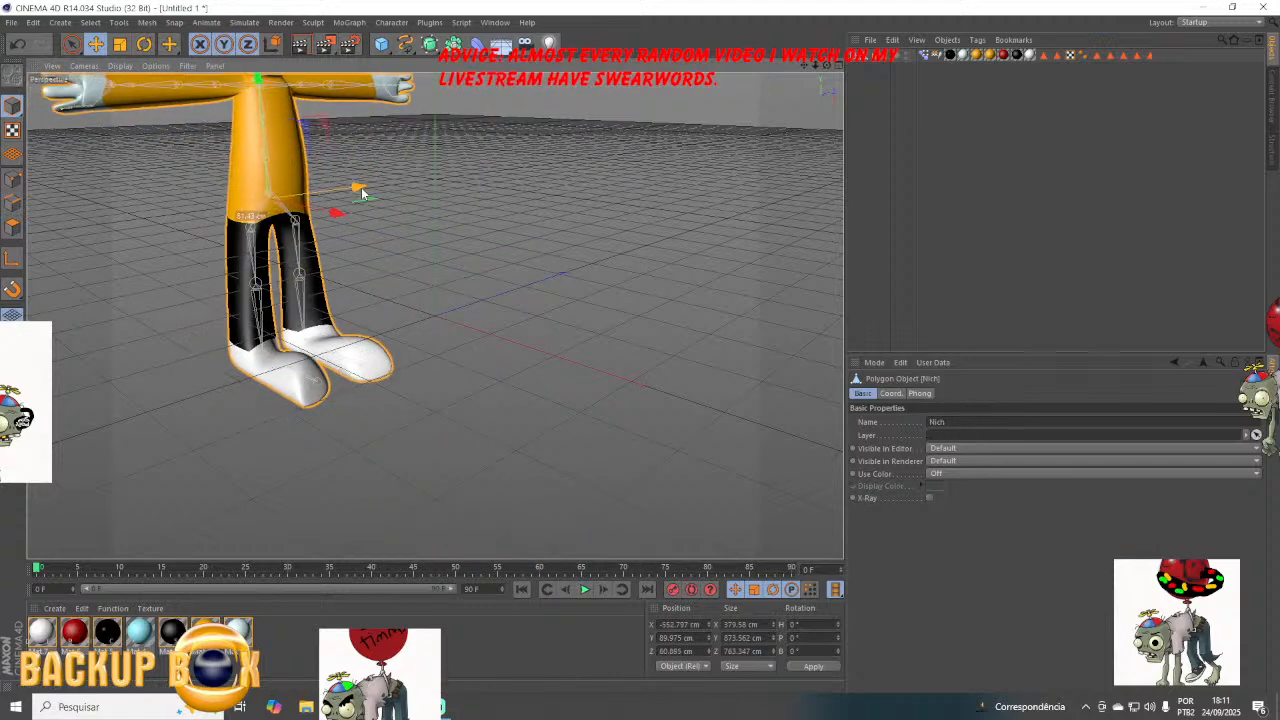
# Add a cube at the origin in front of the Nich character and make it editable.
pyautogui.moveTo(825, 65); pyautogui.dragTo(665, 86)
pyautogui.moveTo(381, 44); pyautogui.dragTo(498, 63)
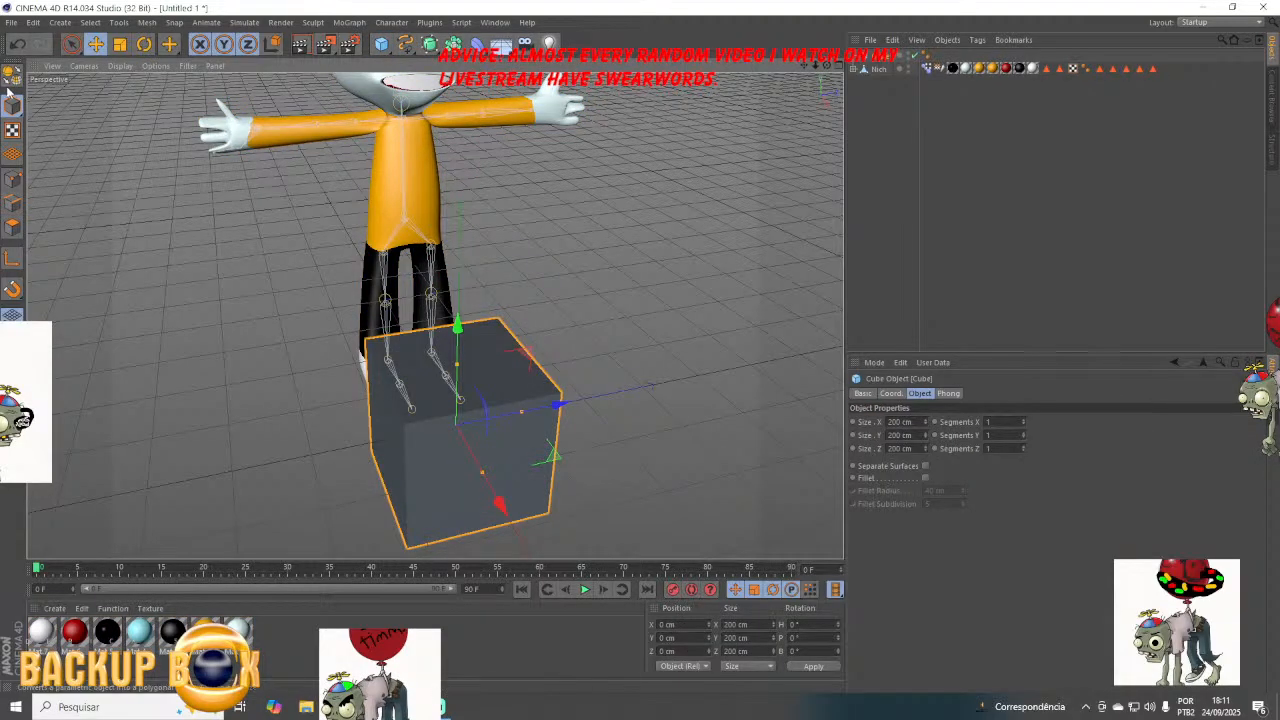
pyautogui.click(10, 84)
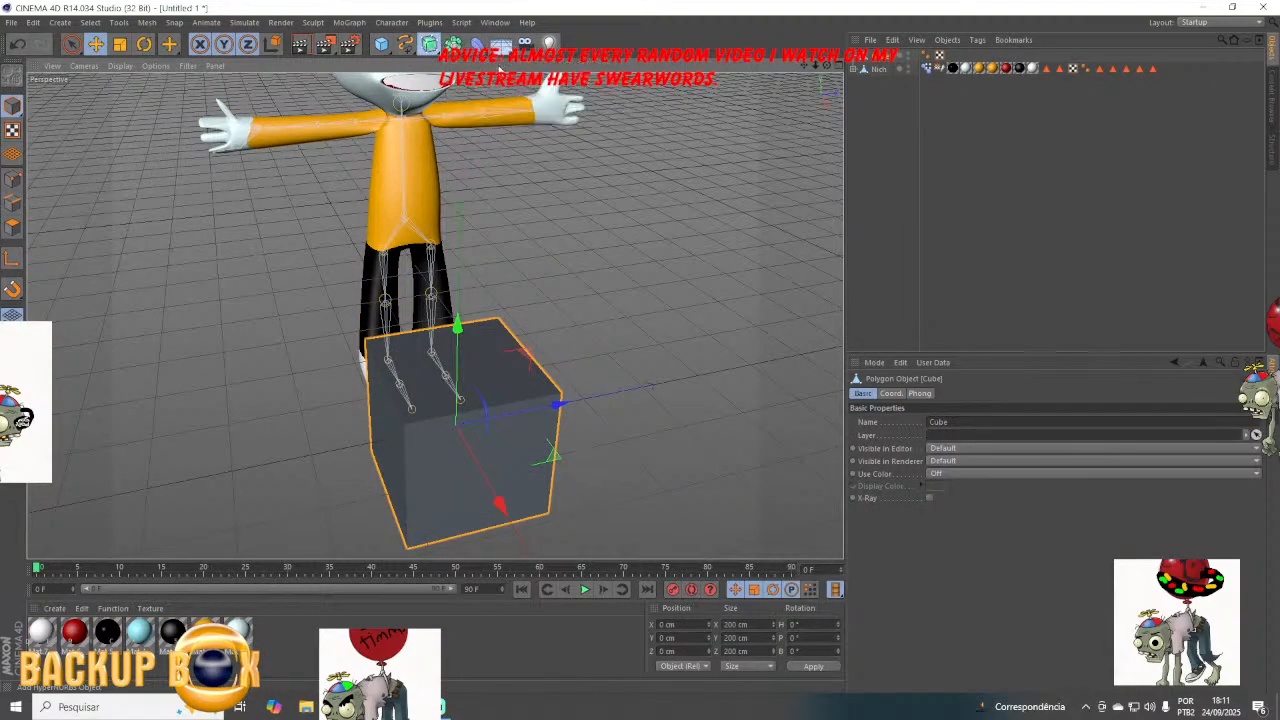
# Nest the cube under a new HyperNURBS object and scale the cube uniformly to about 138 cm.
pyautogui.click(499, 68)
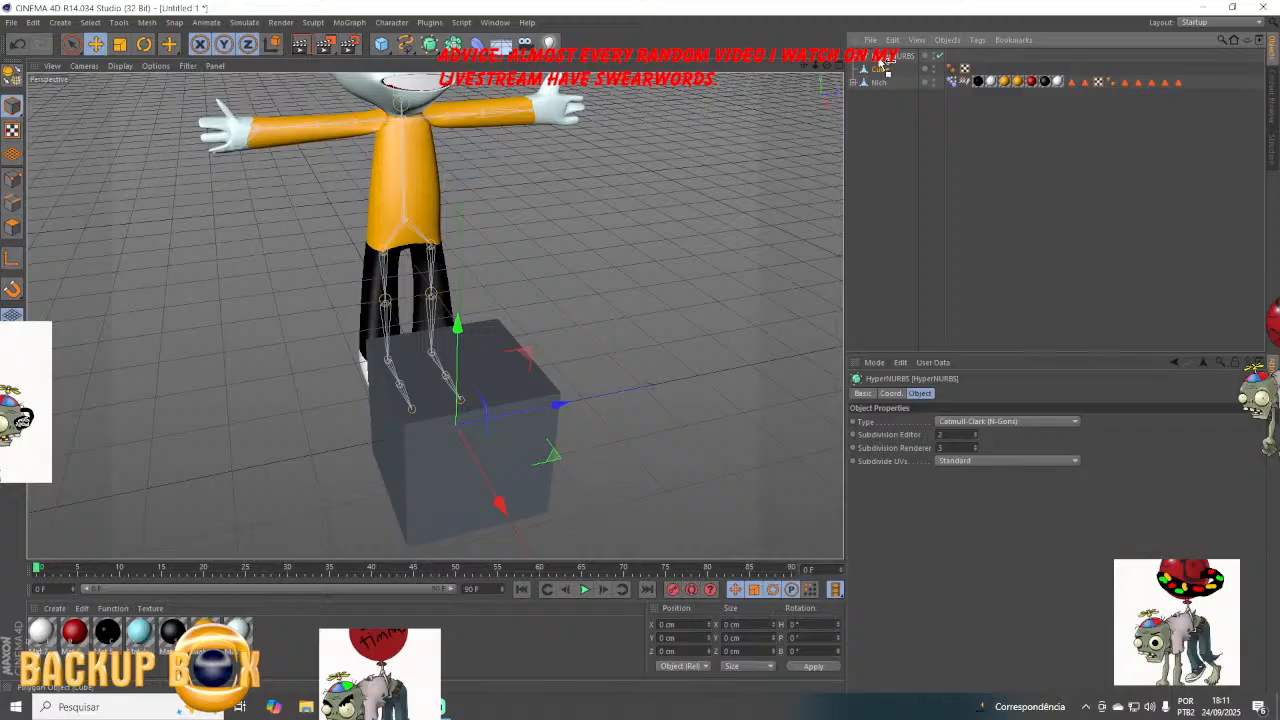
pyautogui.moveTo(880, 68); pyautogui.dragTo(878, 56)
pyautogui.press('t')
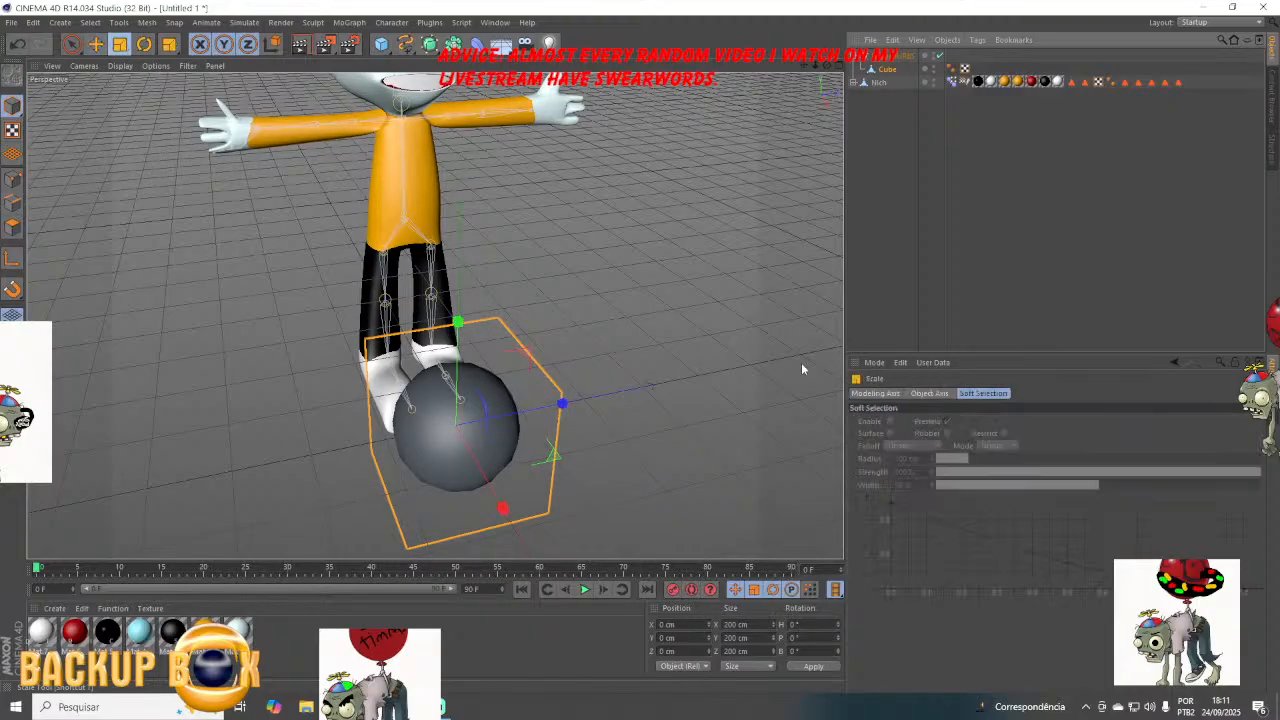
pyautogui.moveTo(732, 242); pyautogui.dragTo(690, 330)
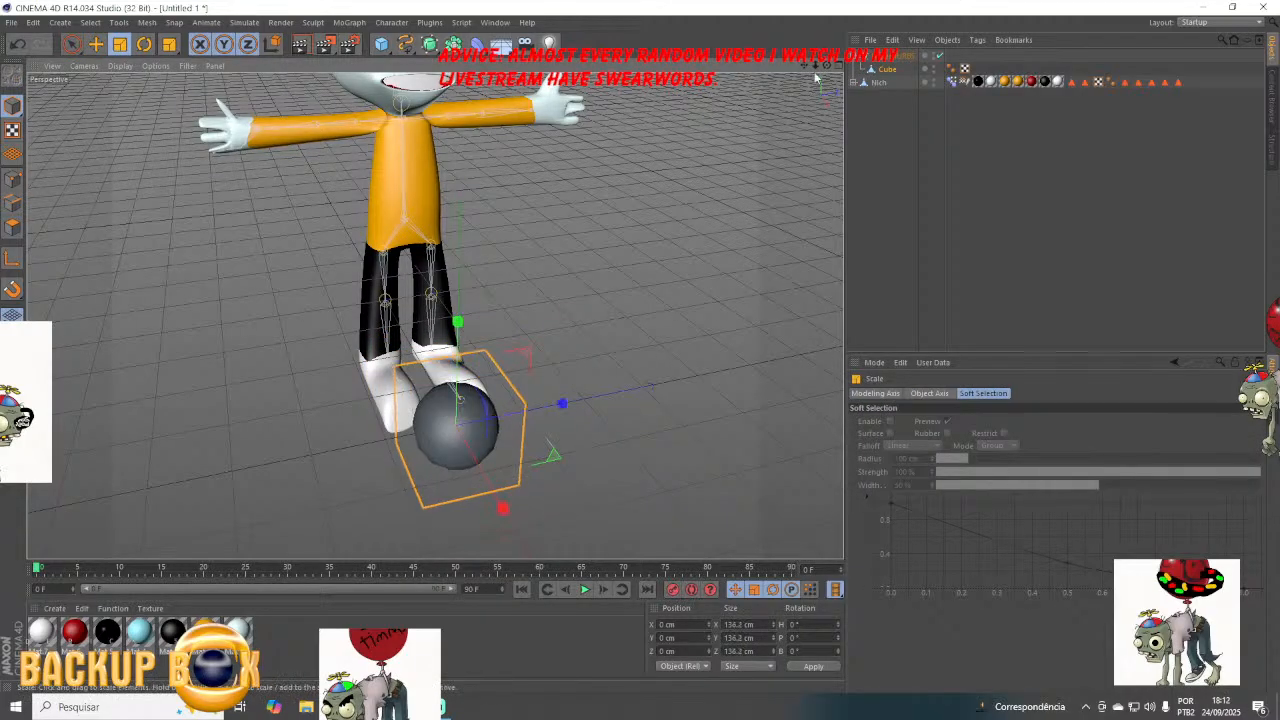
pyautogui.moveTo(660, 271)
pyautogui.keyDown('alt'); pyautogui.mouseDown()
pyautogui.moveTo(585, 240)
pyautogui.moveTo(660, 271)
pyautogui.mouseUp(); pyautogui.keyUp('alt')
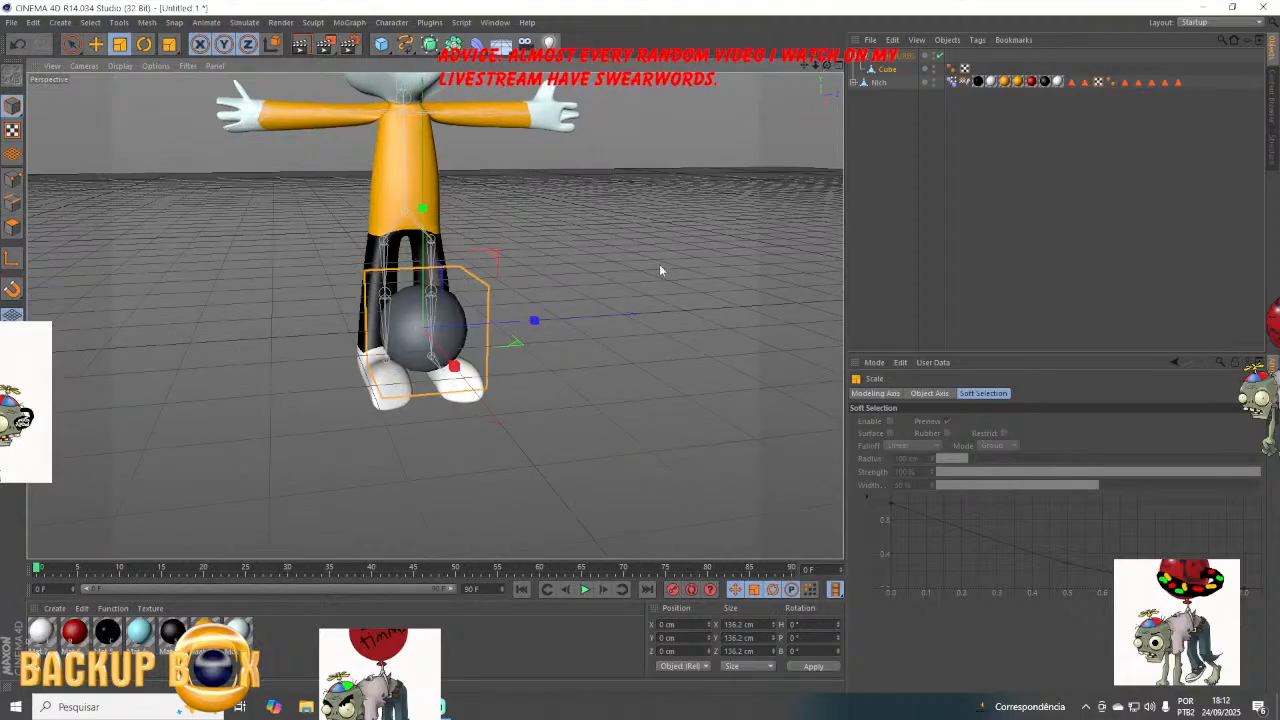
# Switch to Streamlabs Desktop and check the livestream chat for viewer messages.
pyautogui.click(442, 706)
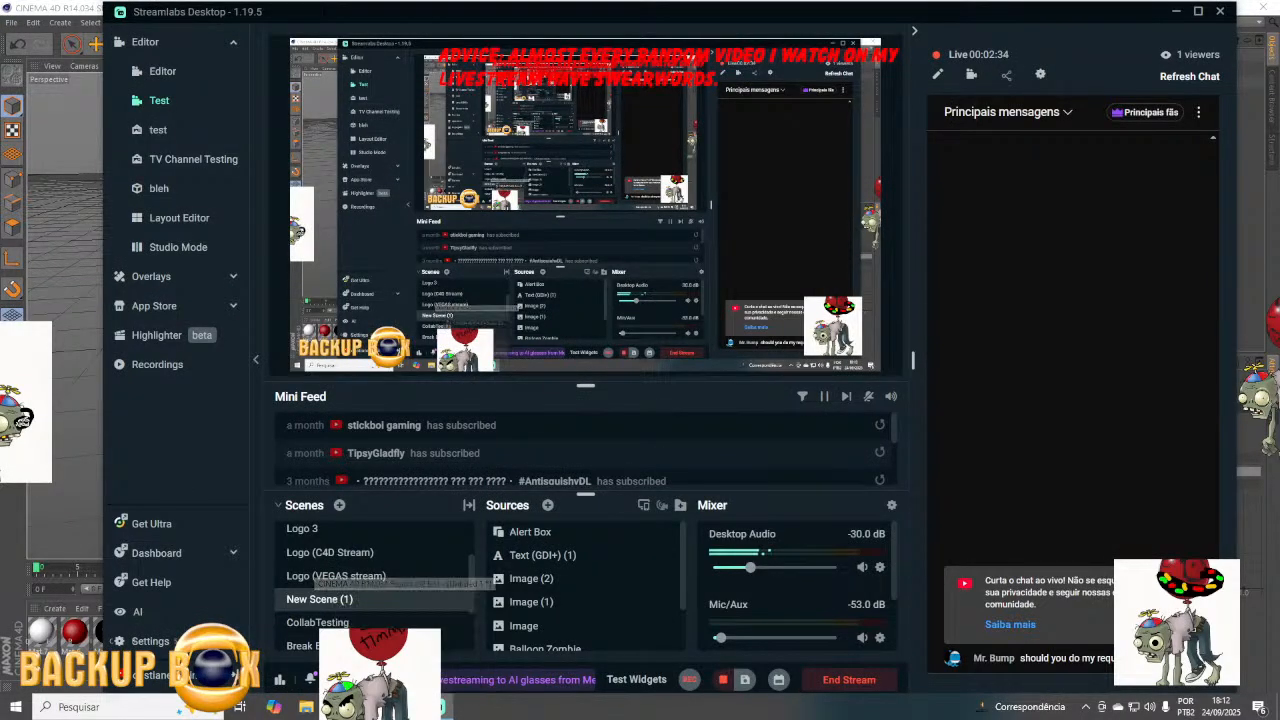
pyautogui.moveTo(406, 706)
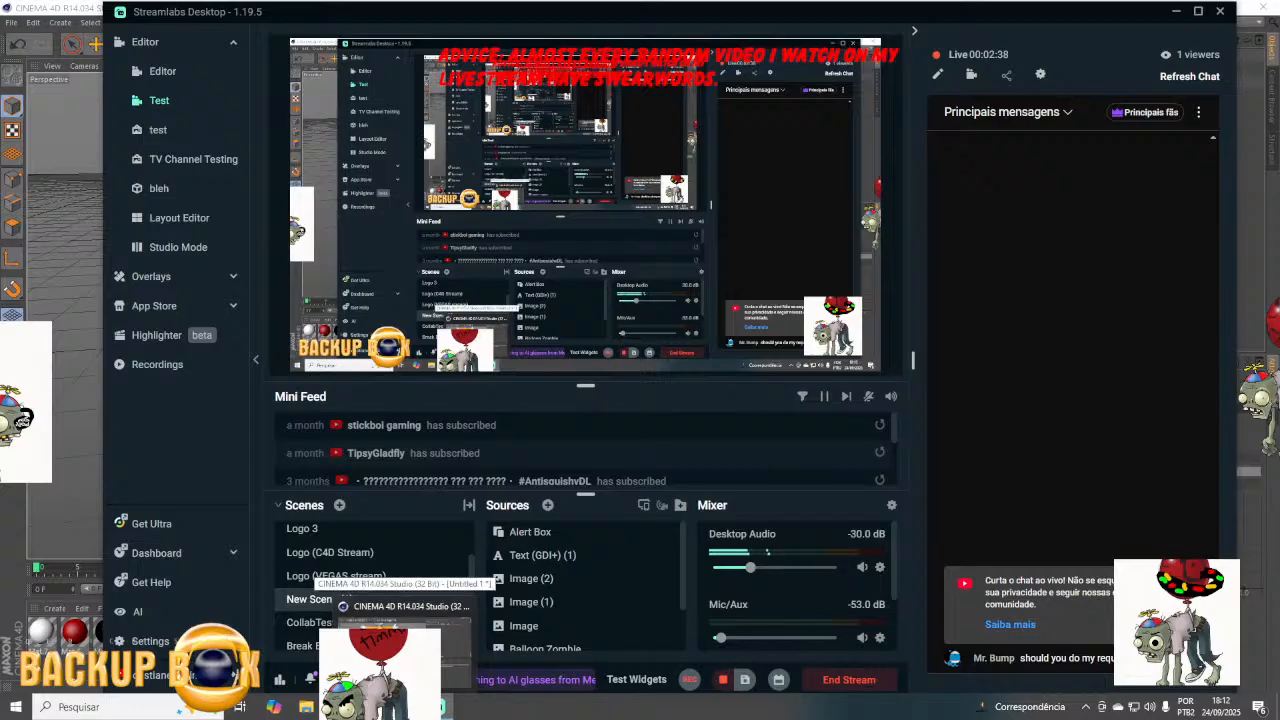
pyautogui.moveTo(340, 706)
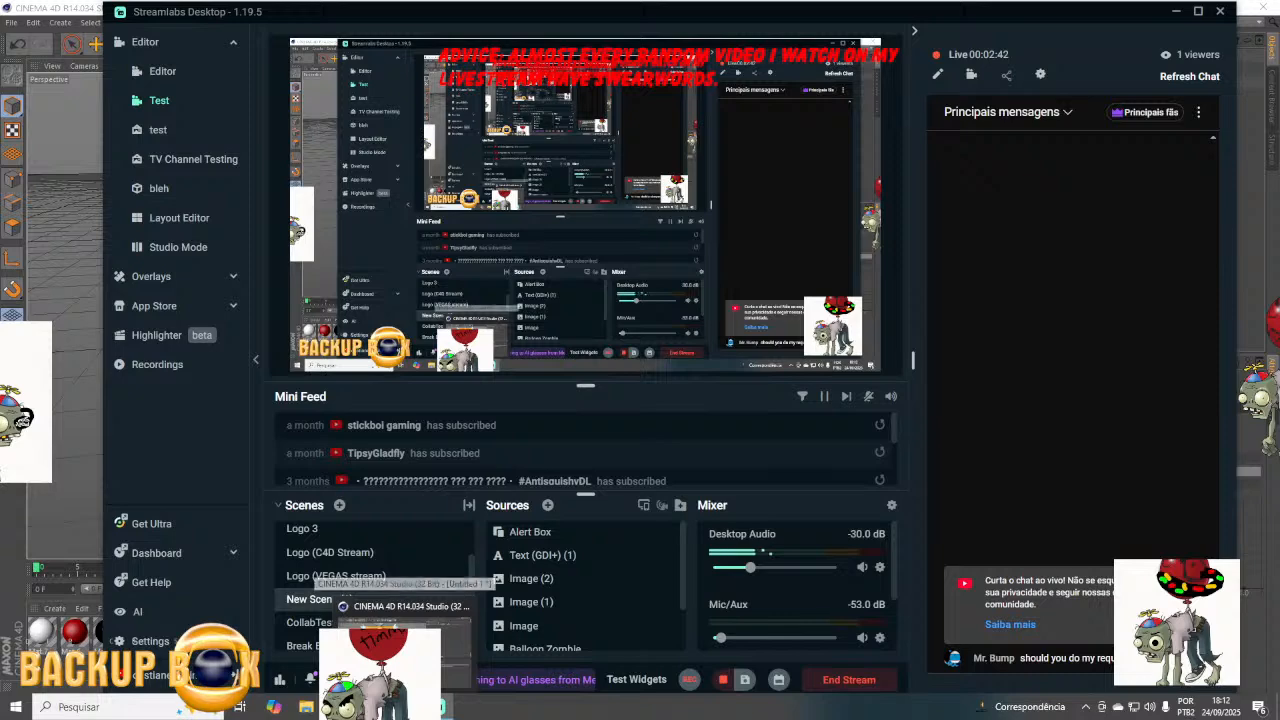
# Switch to the livestream's YouTube Studio page in the browser and send "I'll do it too!" in the live chat.
pyautogui.click(340, 706)
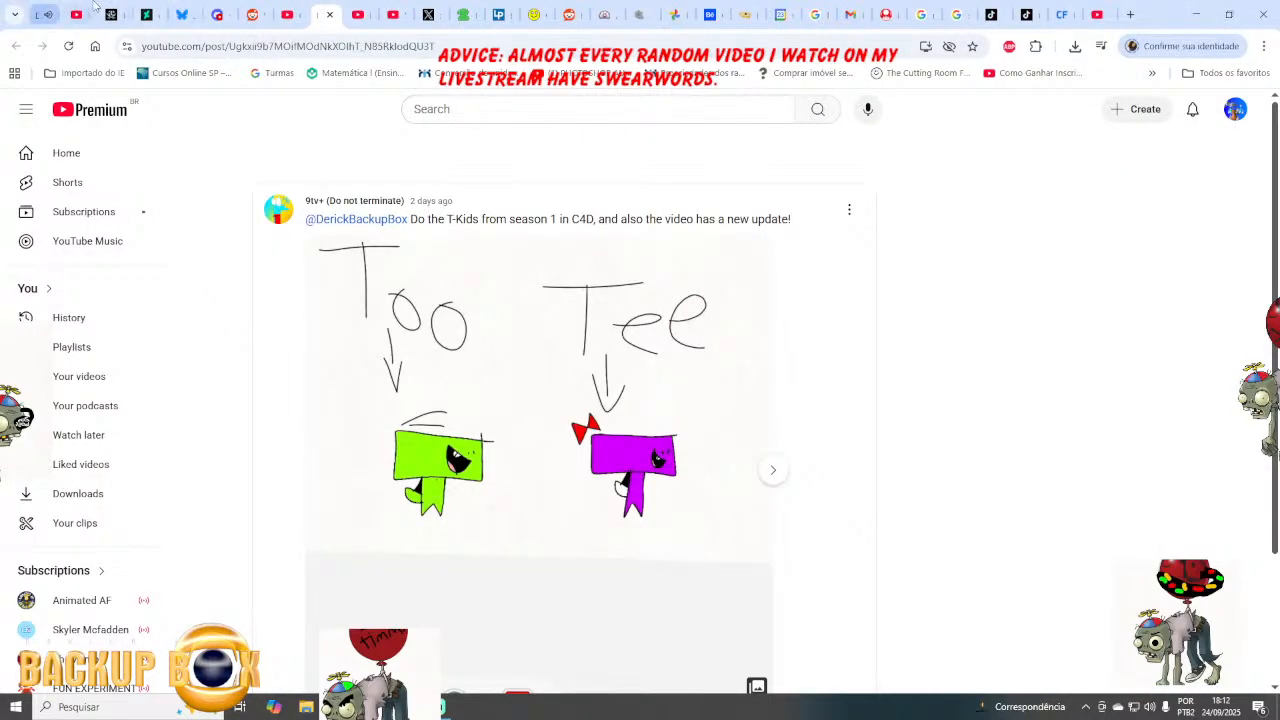
pyautogui.click(45, 14)
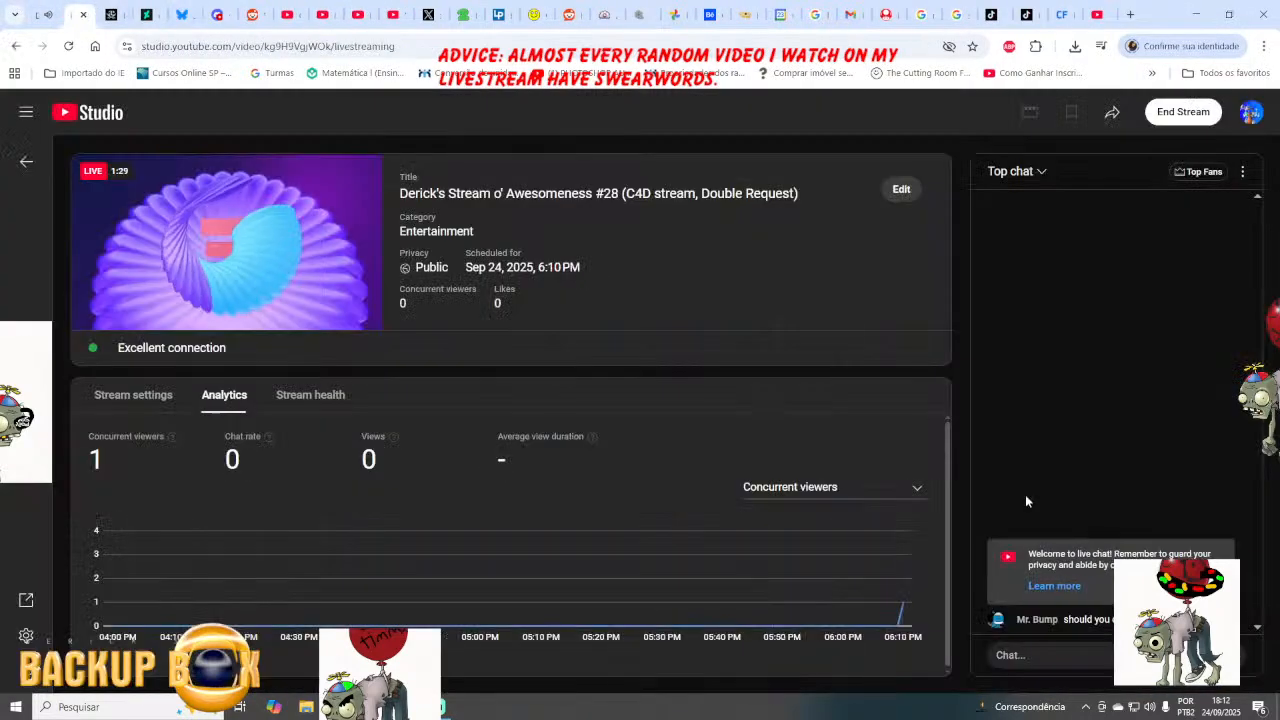
pyautogui.click(1076, 654)
pyautogui.write("I'll do")
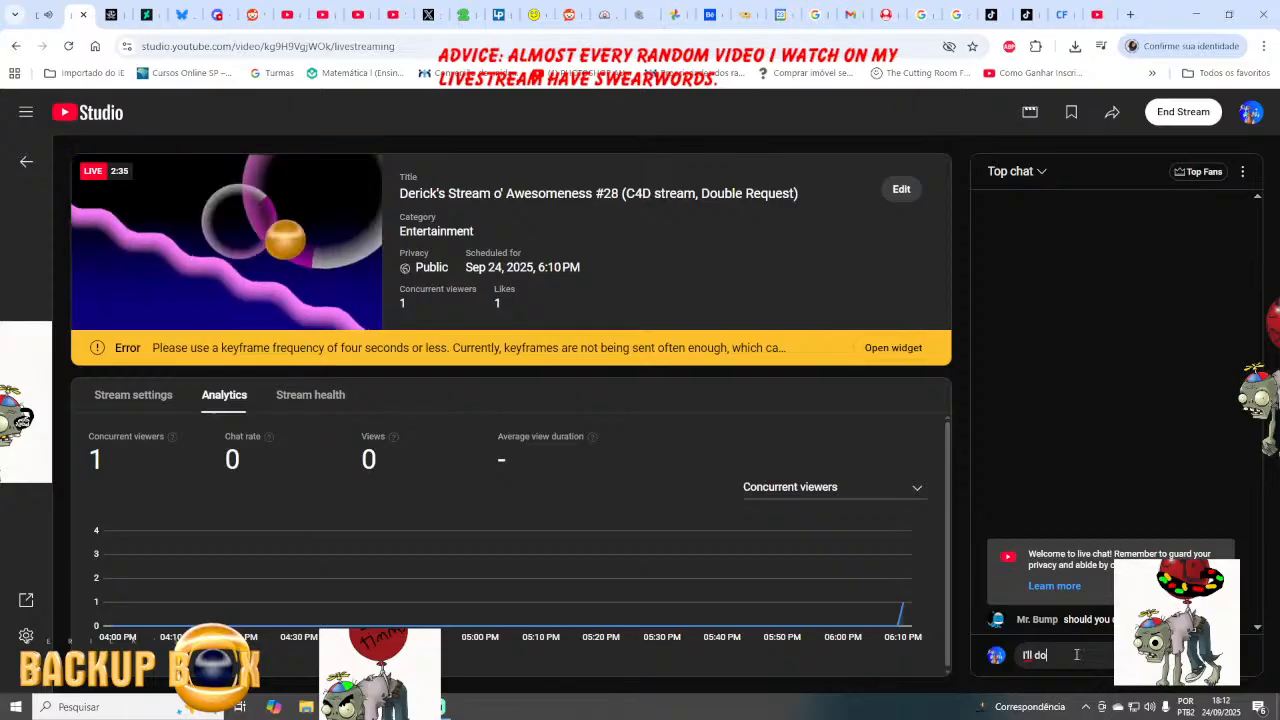
pyautogui.write(' it')
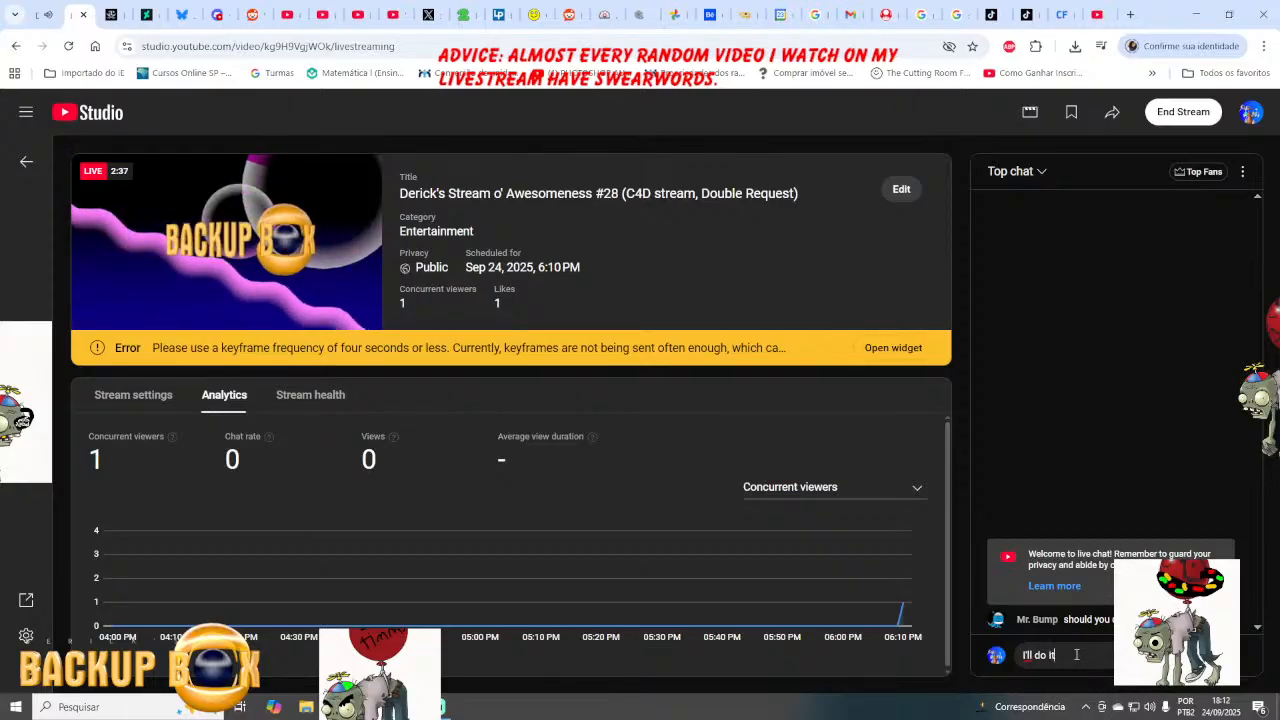
pyautogui.write(' too!')
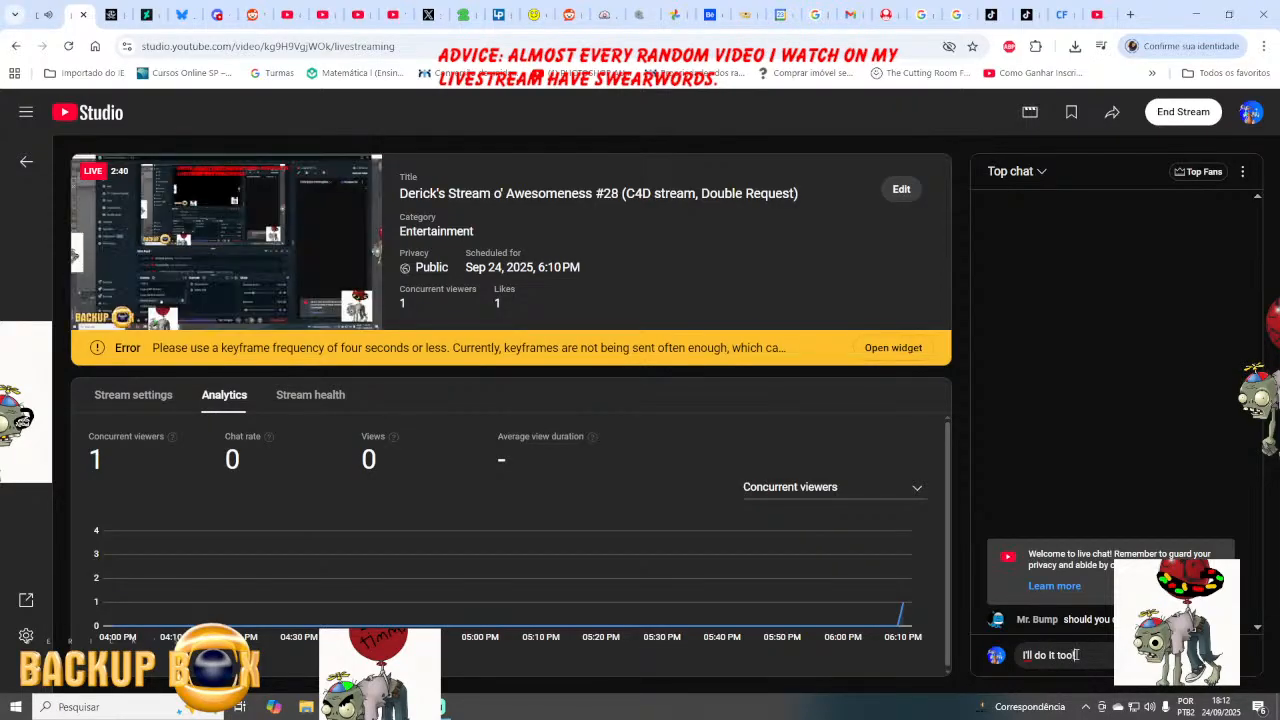
pyautogui.press('Return')
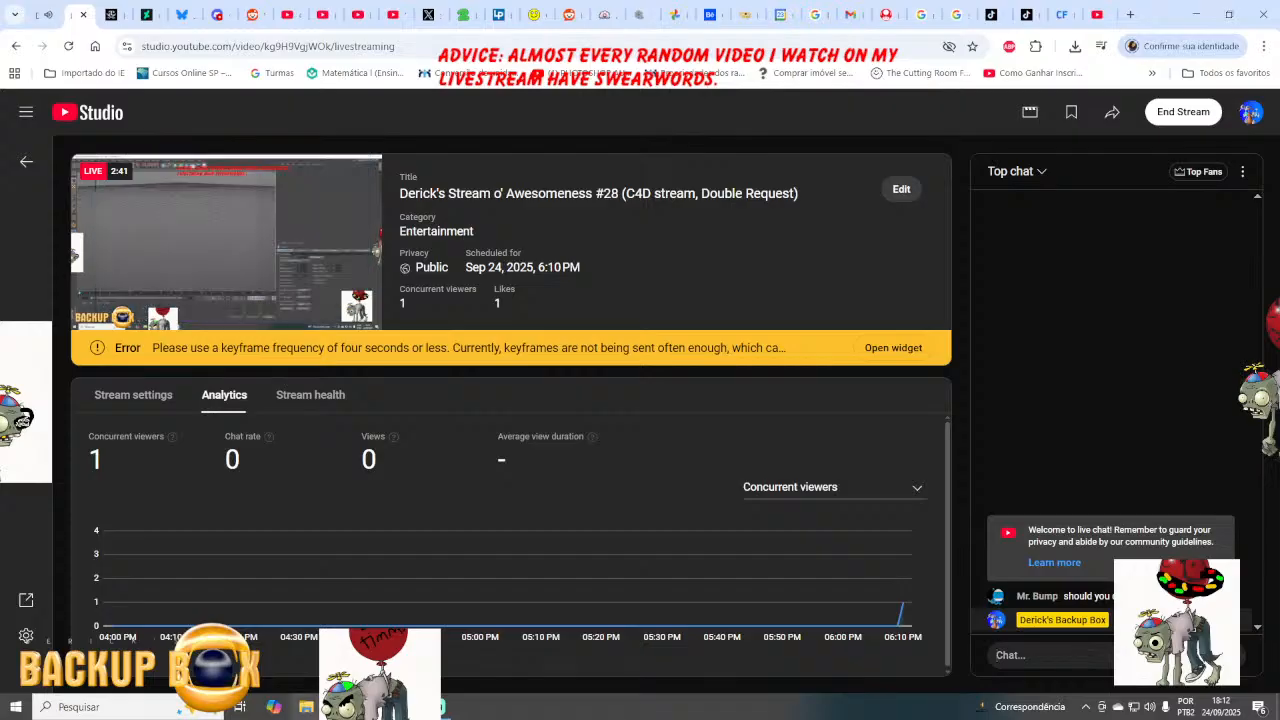
# Select the cube's top polygon in CINEMA 4D, and return to the browser's T-Kids post for reference.
pyautogui.hotkey('alt', 'Tab')
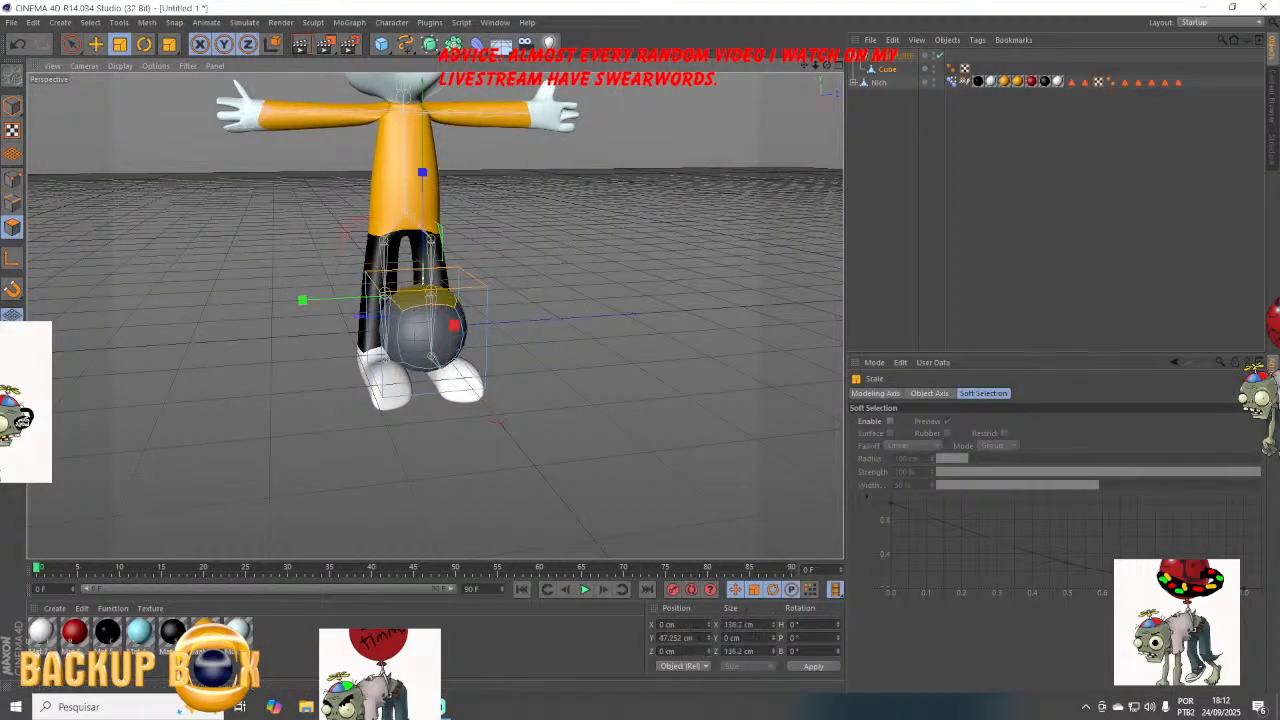
pyautogui.hotkey('alt', 'Tab')
pyautogui.click(323, 10)
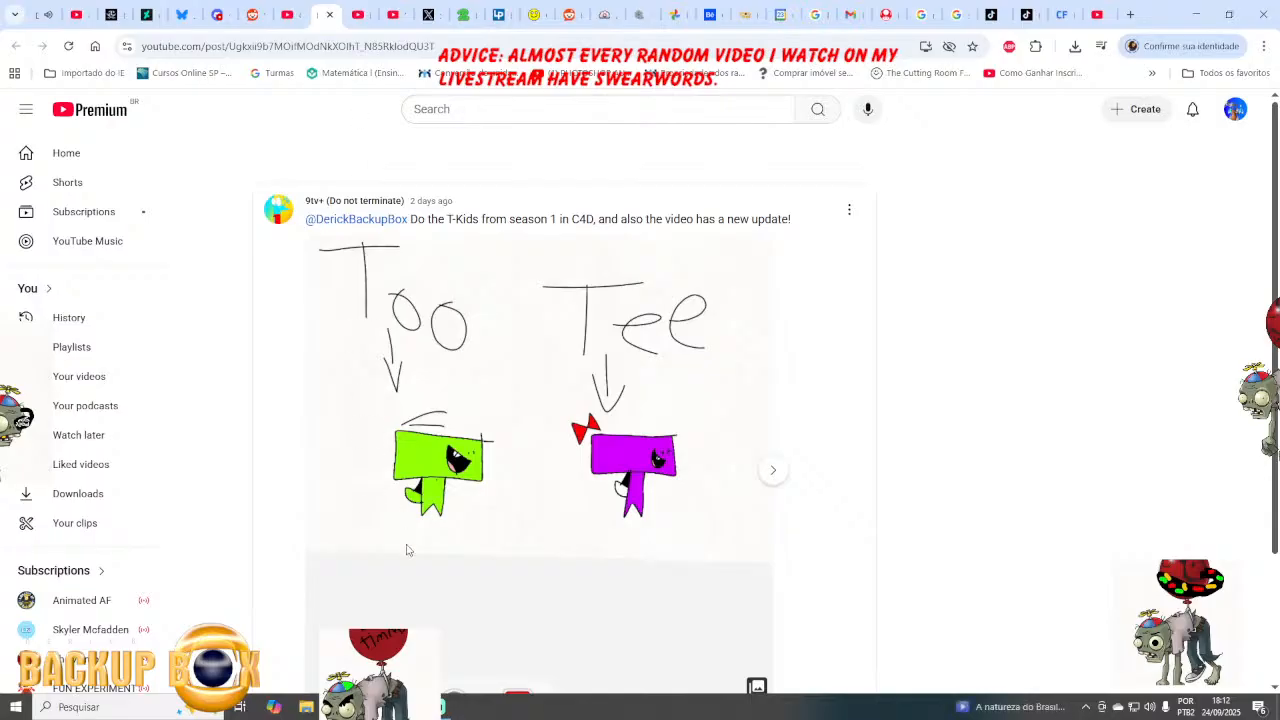
# Switch to CINEMA 4D and extrude the cube's top polygon upward in two sections, the upper one about 92 cm tall.
pyautogui.hotkey('alt', 'Tab')
pyautogui.click(96, 44)
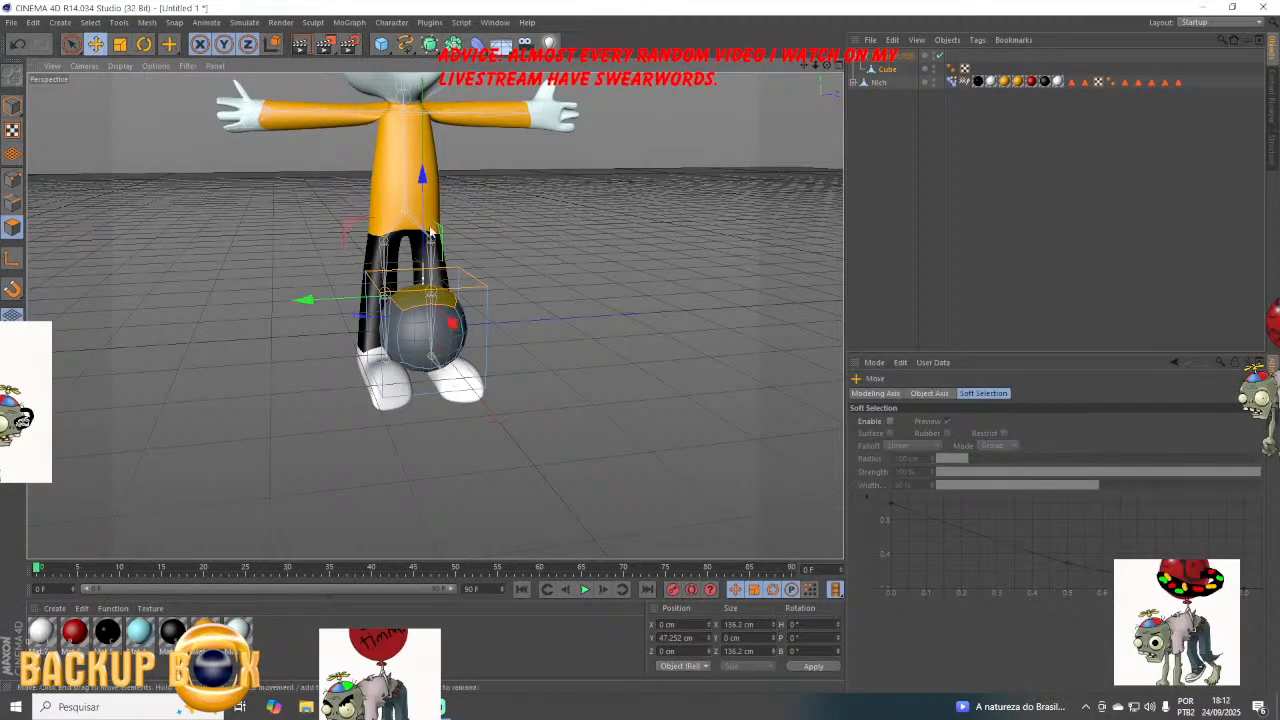
pyautogui.moveTo(424, 198); pyautogui.dragTo(424, 107)
# Extrude the two opposite side polygons of the top section outward into a T-shaped crossbar about 320 cm wide.
pyautogui.keyDown('shift'); pyautogui.click(385, 183); pyautogui.keyUp('shift')
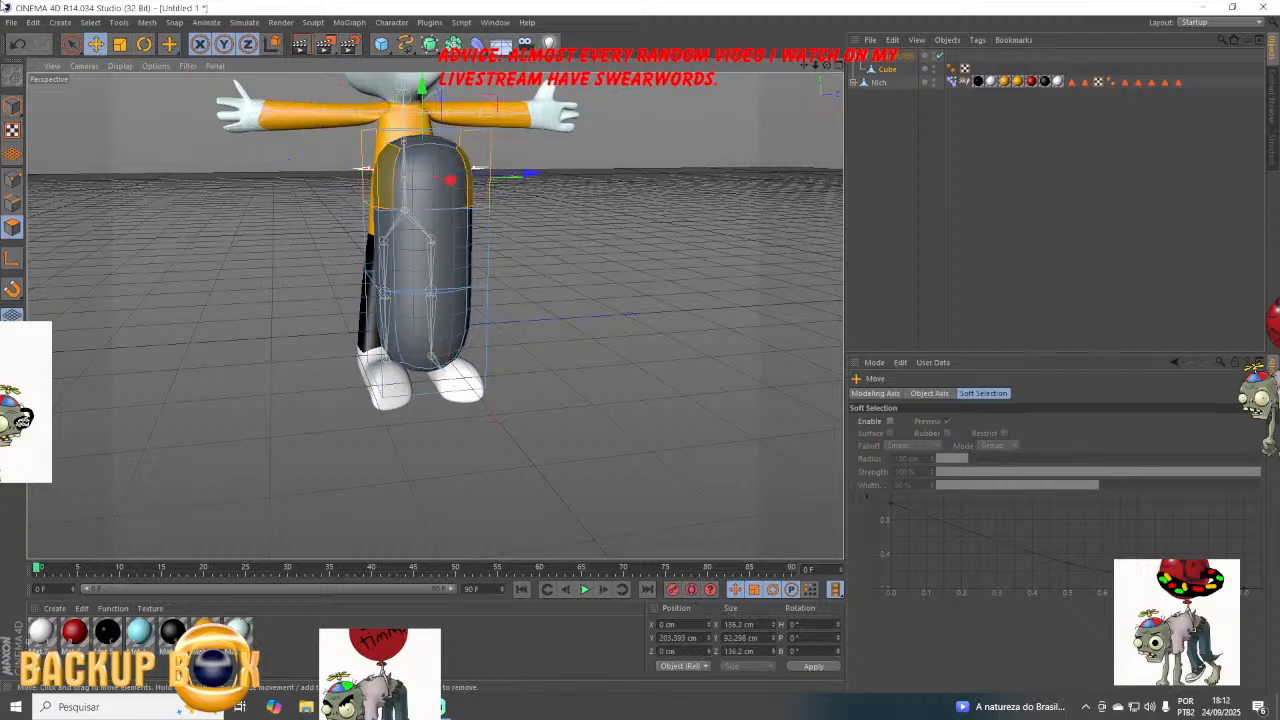
pyautogui.click(120, 44)
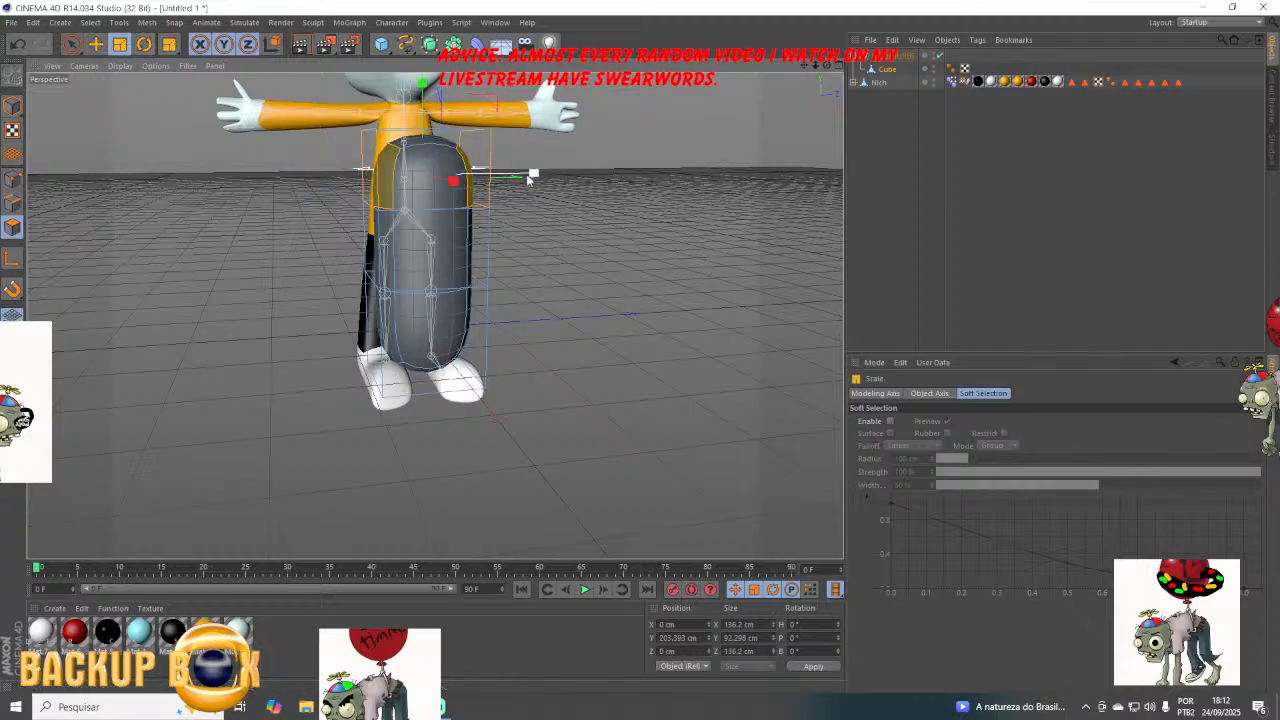
pyautogui.moveTo(532, 162); pyautogui.dragTo(660, 200)
pyautogui.moveTo(531, 171); pyautogui.dragTo(563, 200)
# Select the underside polygons on both arms of the crossbar and extend them downward to thicken the bar.
pyautogui.press('u')
pyautogui.press('l')
pyautogui.click(497, 205)
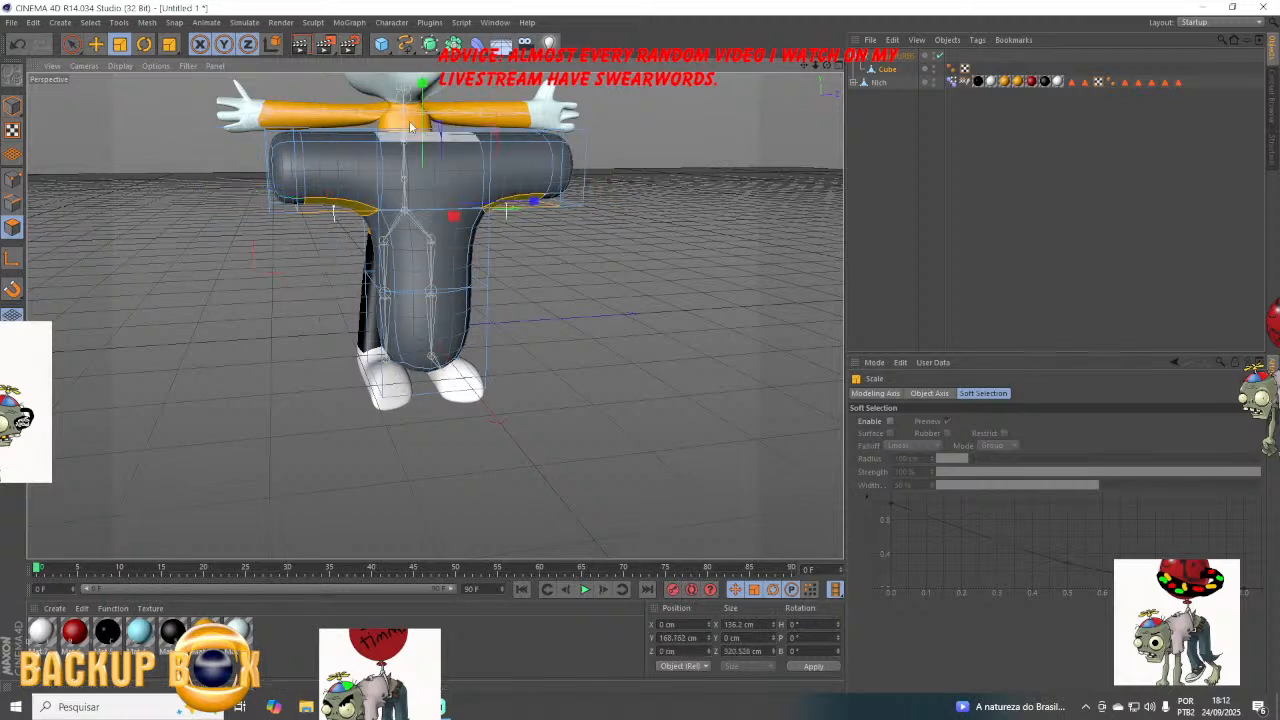
pyautogui.moveTo(425, 85); pyautogui.dragTo(468, 200)
# Shrink the crossbar's front centre polygon to a mouth strip about 12 cm high and move it down about 41 cm.
pyautogui.click(408, 180)
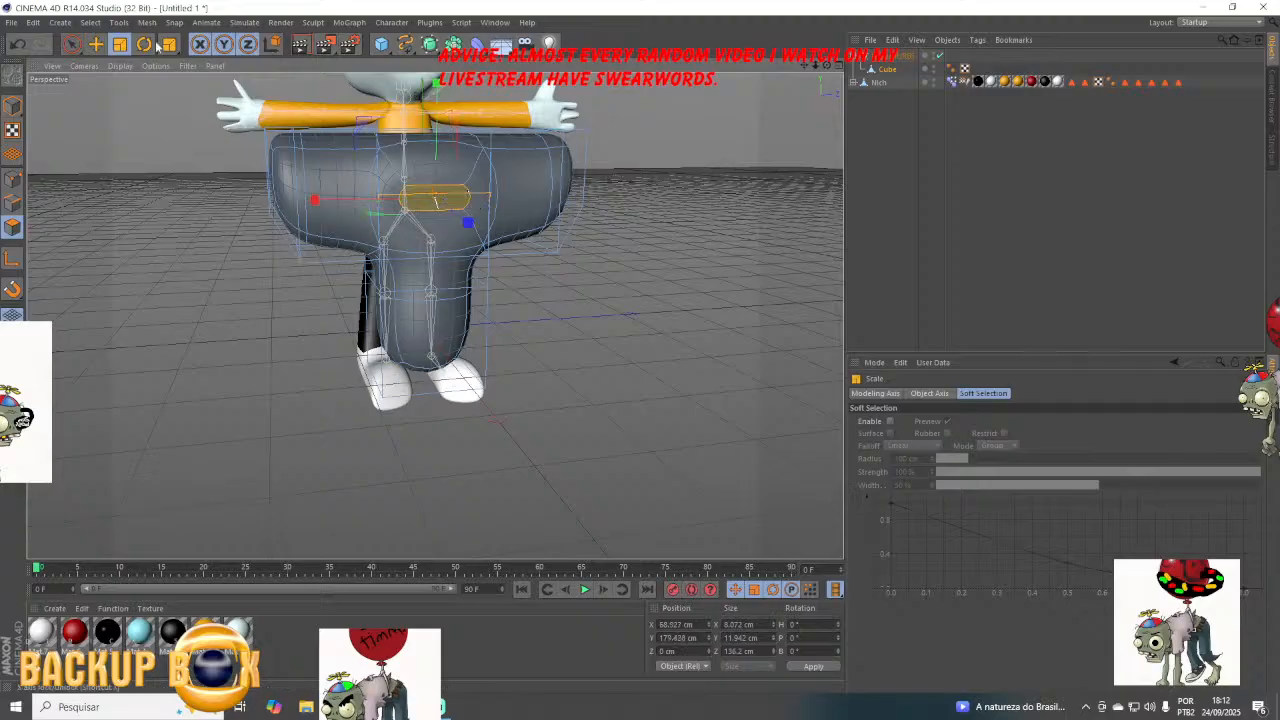
pyautogui.click(95, 44)
pyautogui.moveTo(436, 84); pyautogui.dragTo(462, 124)
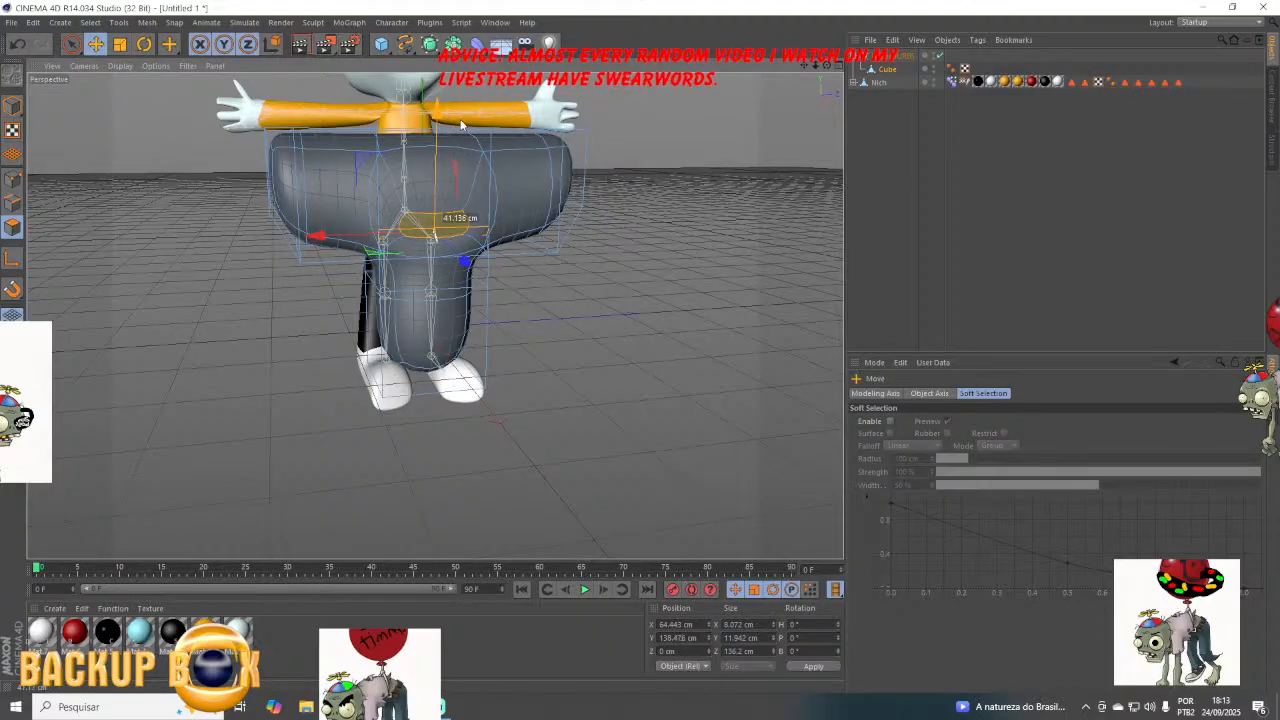
# Inset the front polygon above the mouth to about 32 by 20 cm and select the polygons on both sides of it.
pyautogui.scroll(6, 402, 170)
pyautogui.click(426, 191)
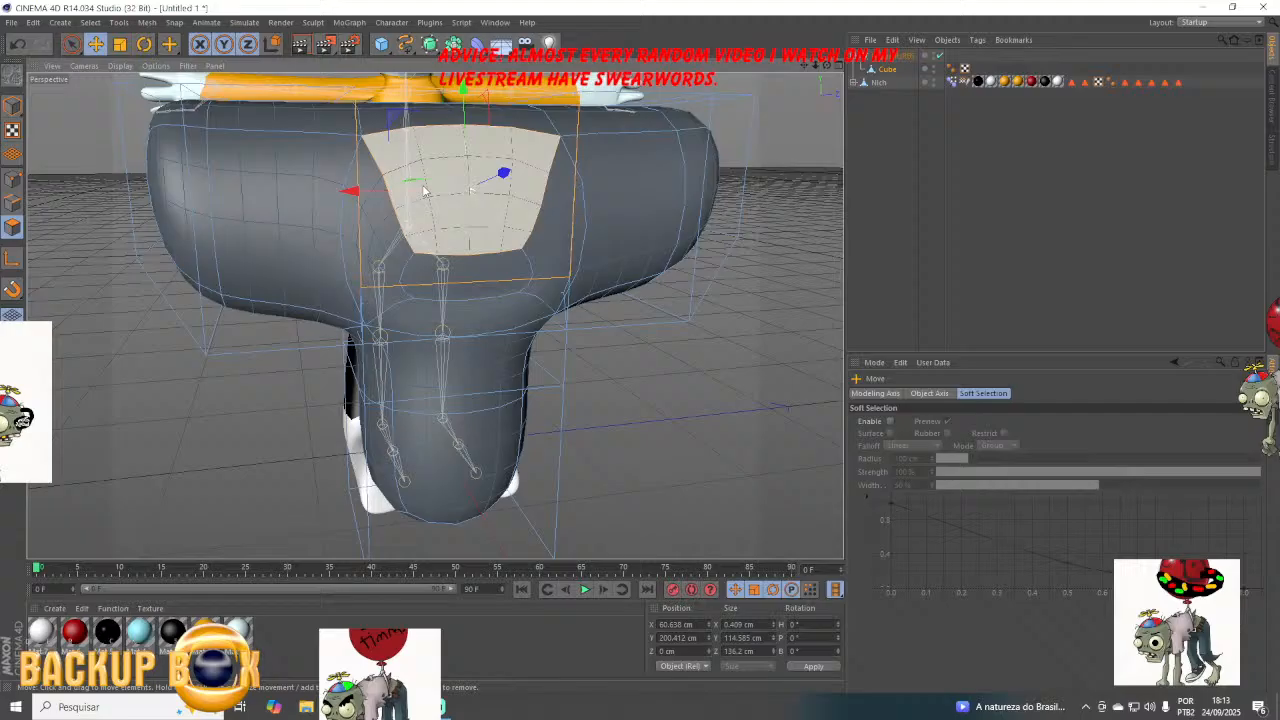
pyautogui.click(119, 44)
pyautogui.moveTo(352, 189); pyautogui.dragTo(495, 185)
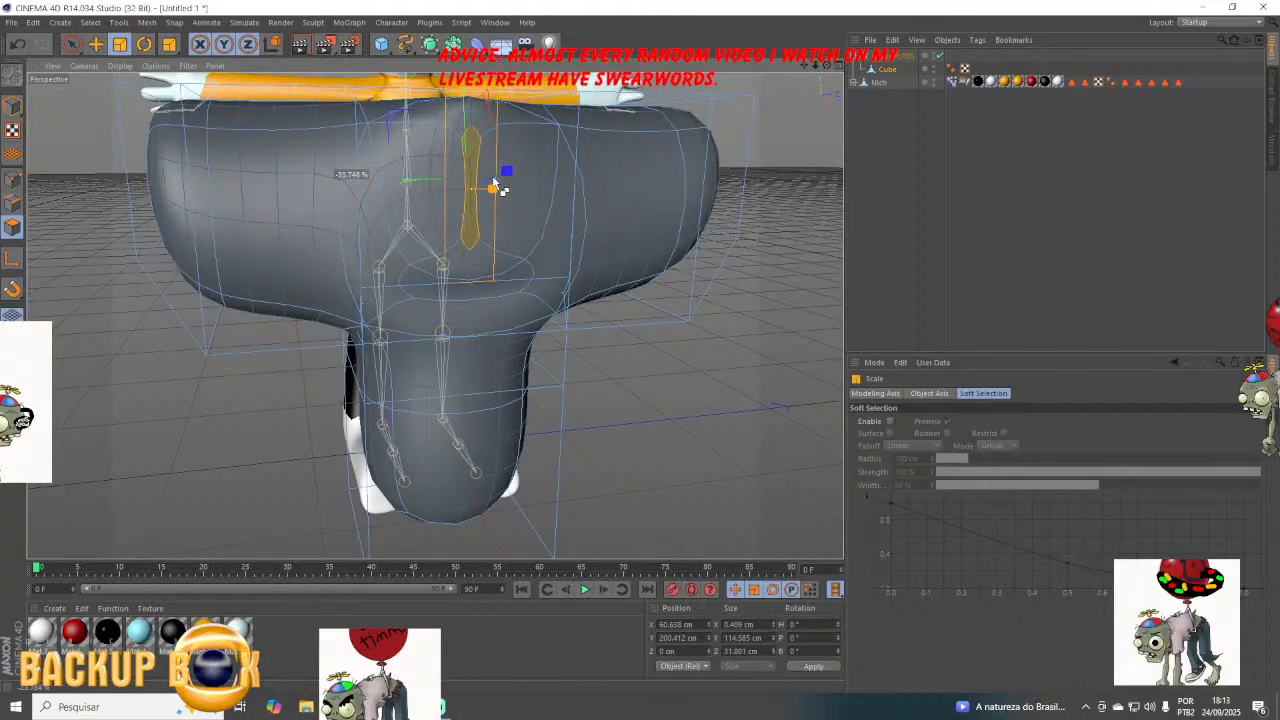
pyautogui.click(434, 209)
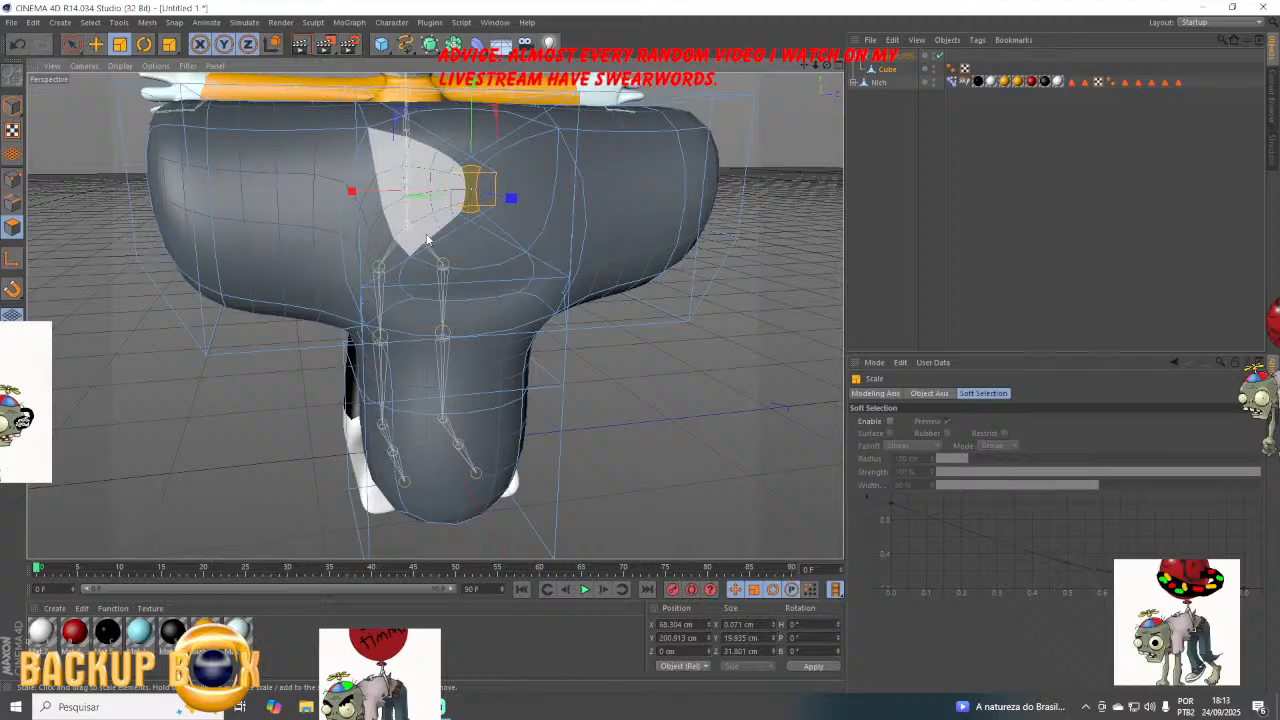
pyautogui.click(411, 230)
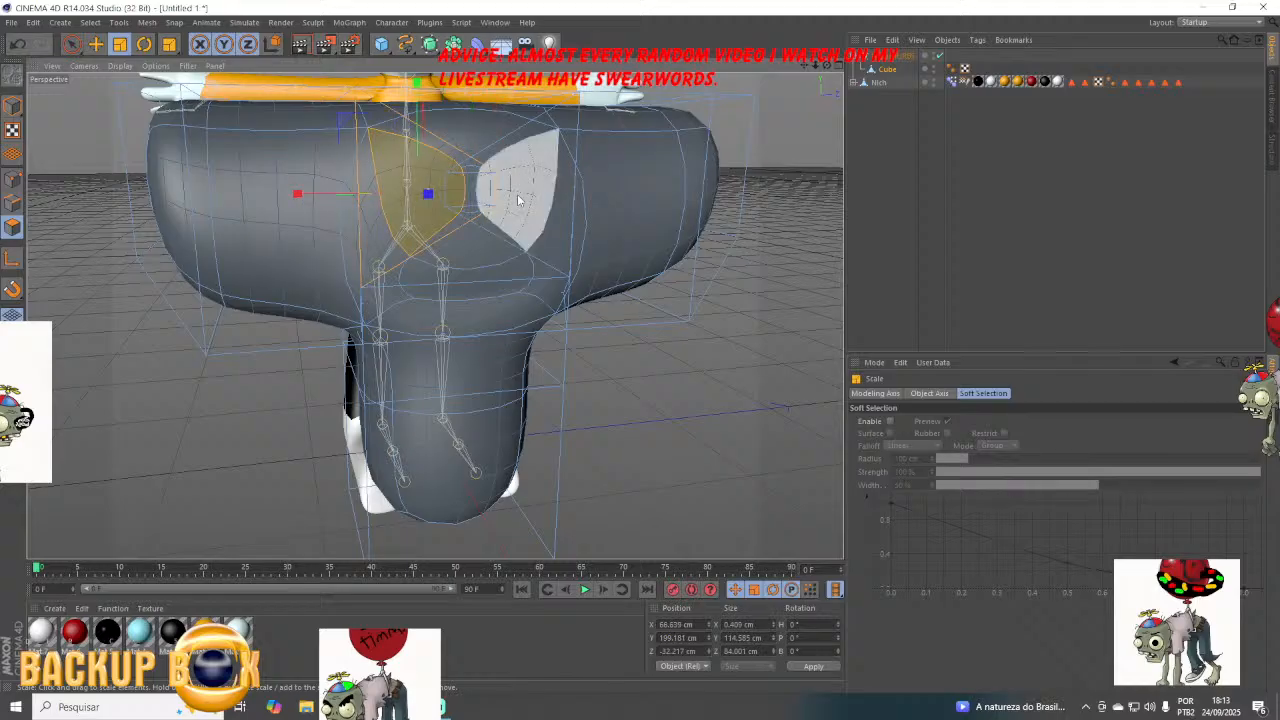
pyautogui.keyDown('shift'); pyautogui.click(518, 200); pyautogui.keyUp('shift')
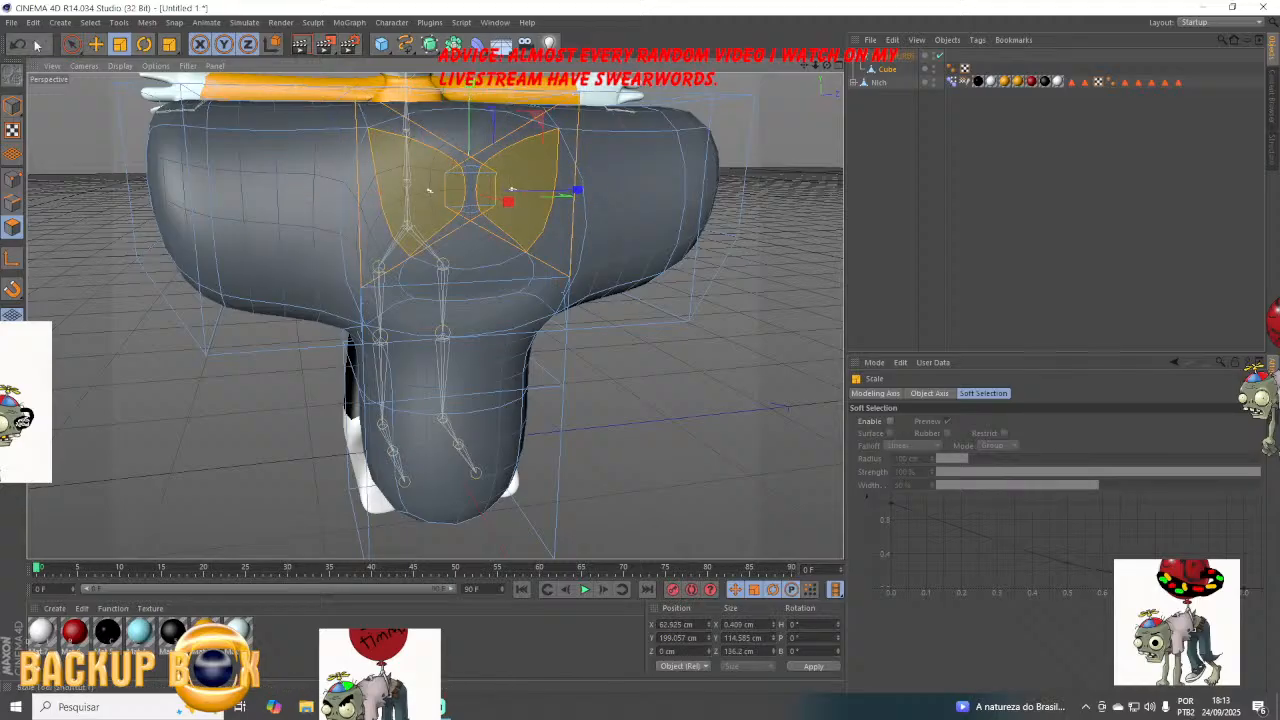
pyautogui.click(9, 23)
pyautogui.click(49, 131)
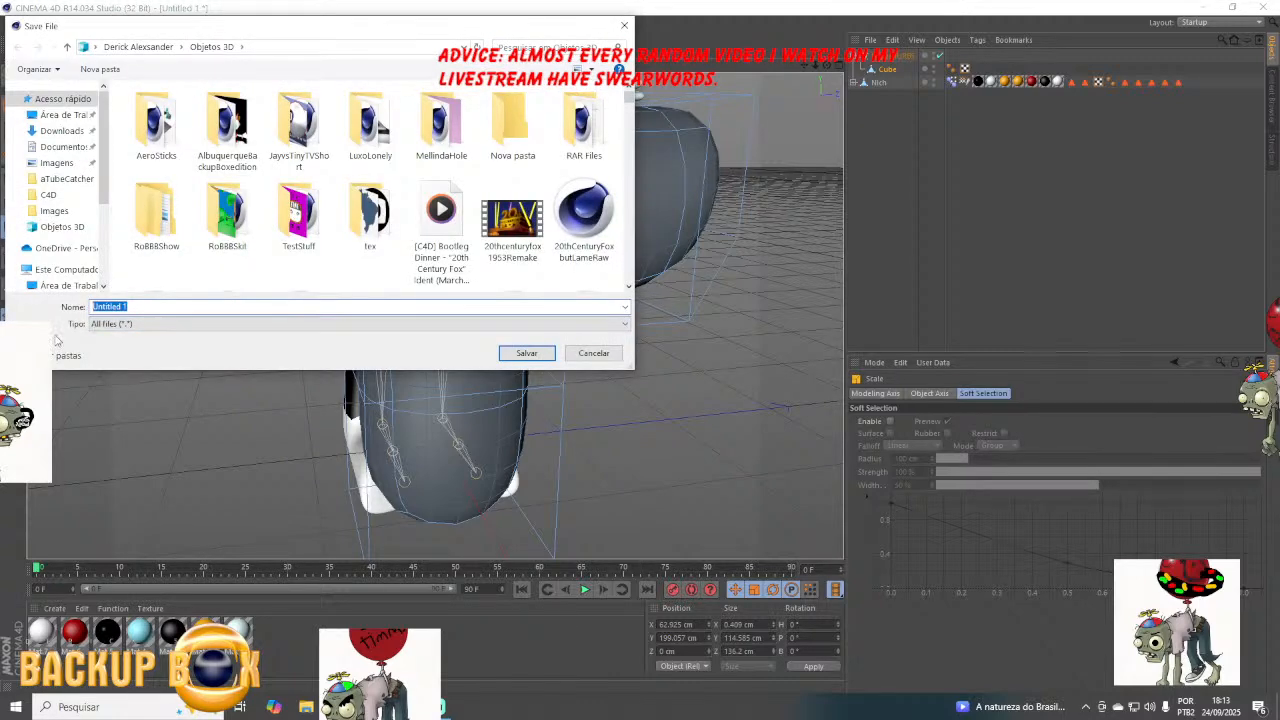
pyautogui.write('TKids')
pyautogui.click(579, 354)
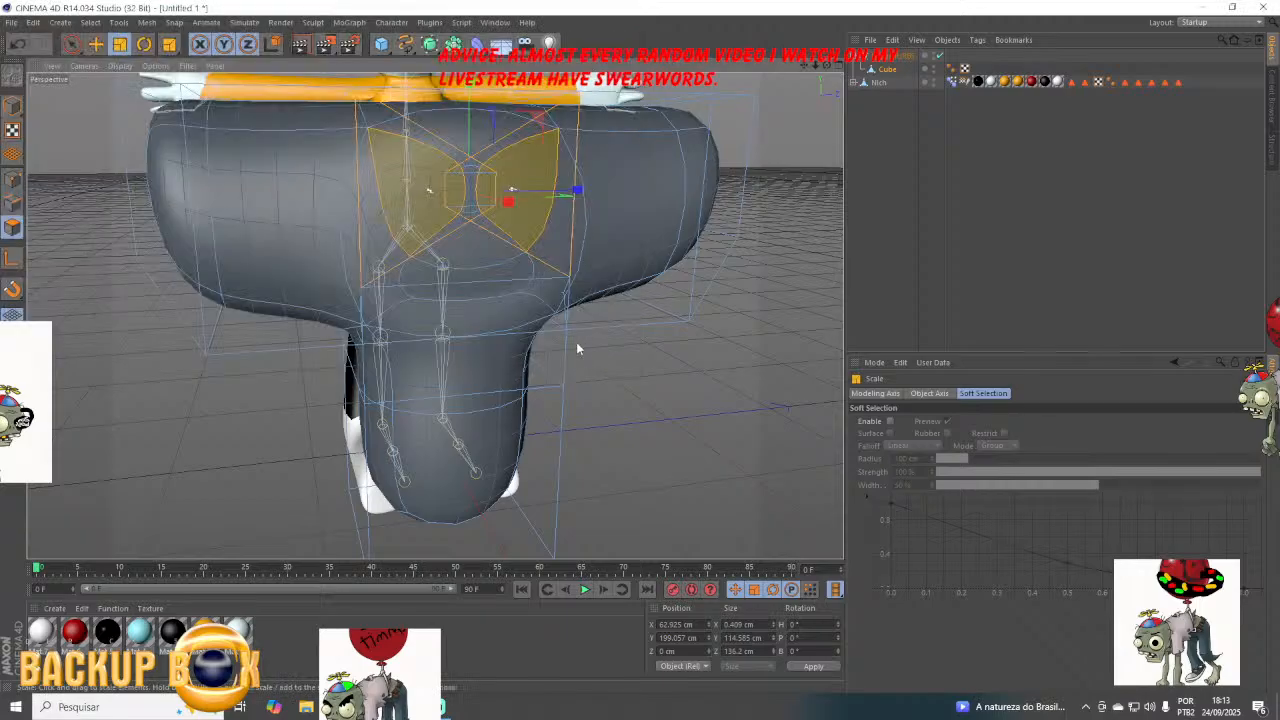
# Inset the two selected side polygons into eye shapes, each about 71 cm high and 18 cm wide.
pyautogui.moveTo(470, 90); pyautogui.dragTo(488, 141)
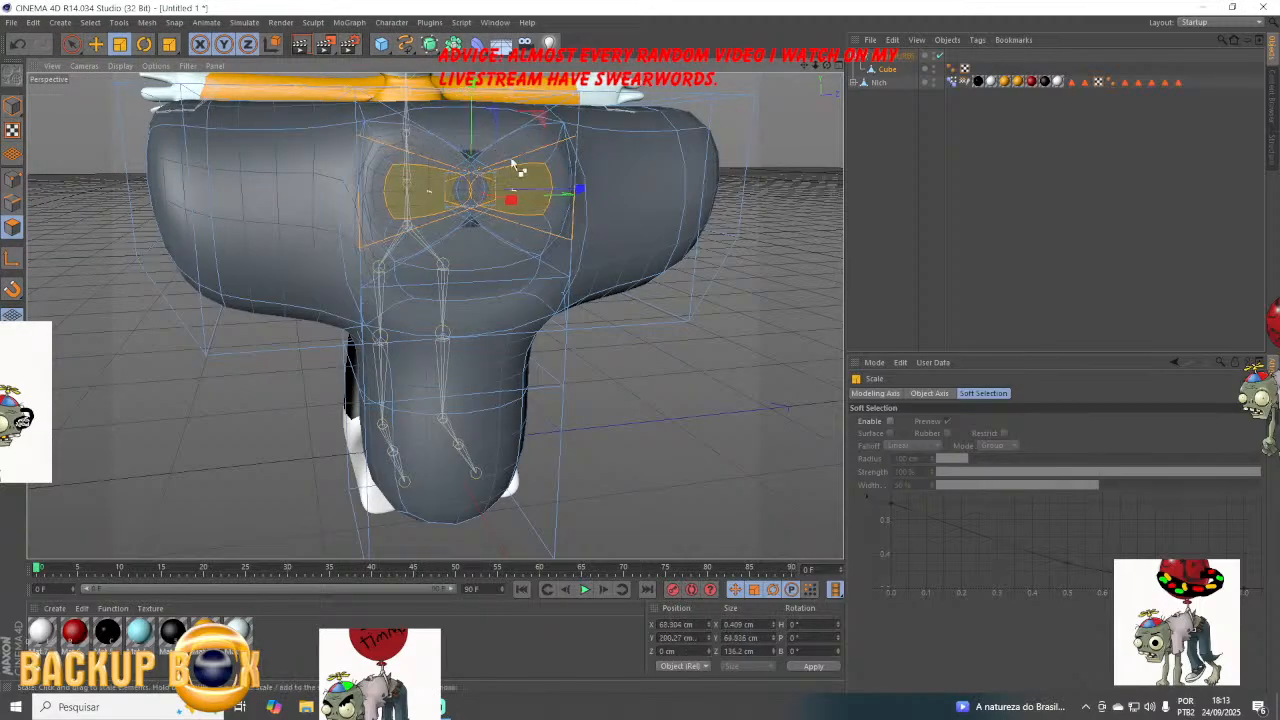
pyautogui.moveTo(570, 190)
pyautogui.mouseDown()
pyautogui.moveTo(487, 200)
pyautogui.moveTo(570, 190)
pyautogui.mouseUp()
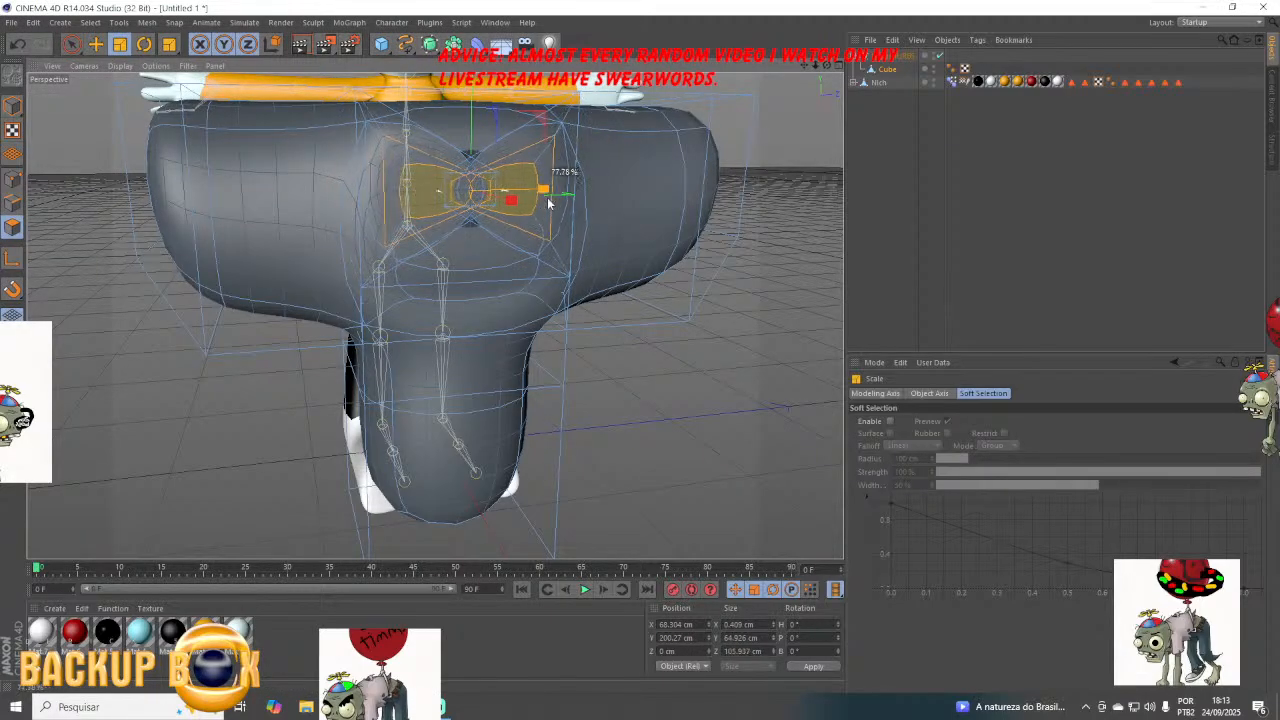
pyautogui.click(443, 194)
pyautogui.moveTo(354, 194); pyautogui.dragTo(476, 210)
pyautogui.click(470, 197)
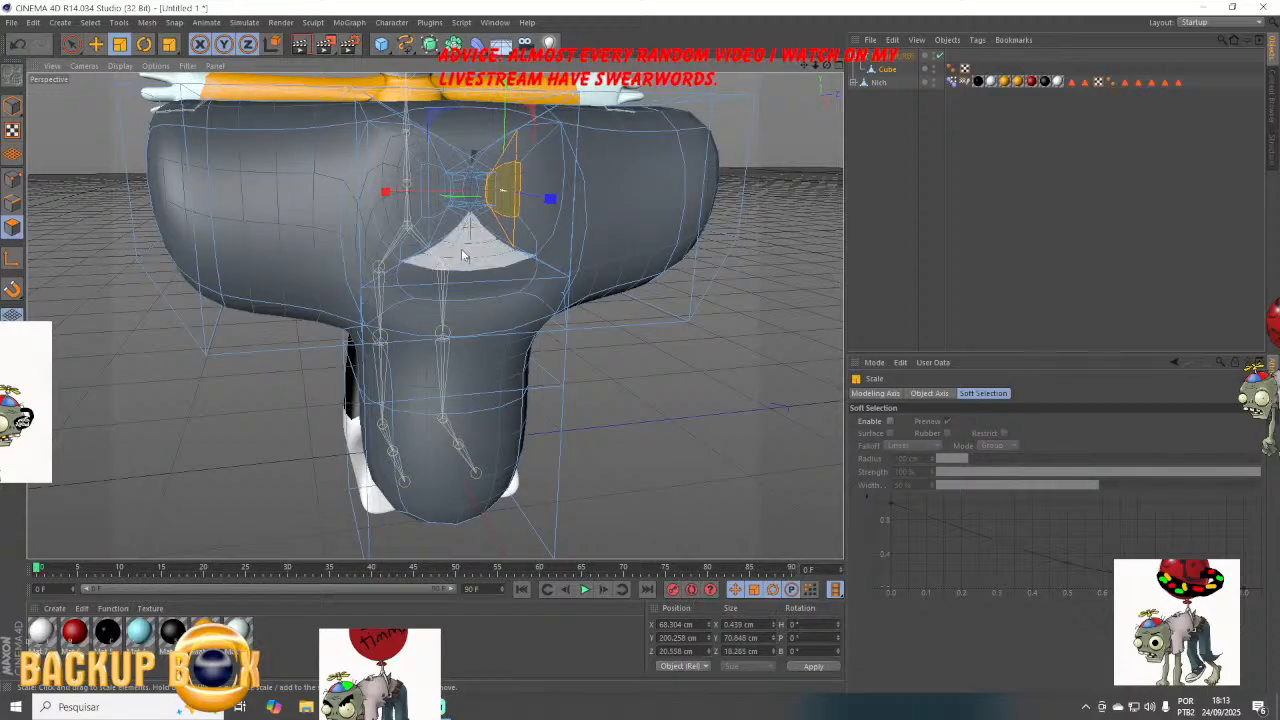
# Select the mouth strip polygon and push it into the body to about 5.5 cm in X.
pyautogui.click(400, 286)
pyautogui.press('e')
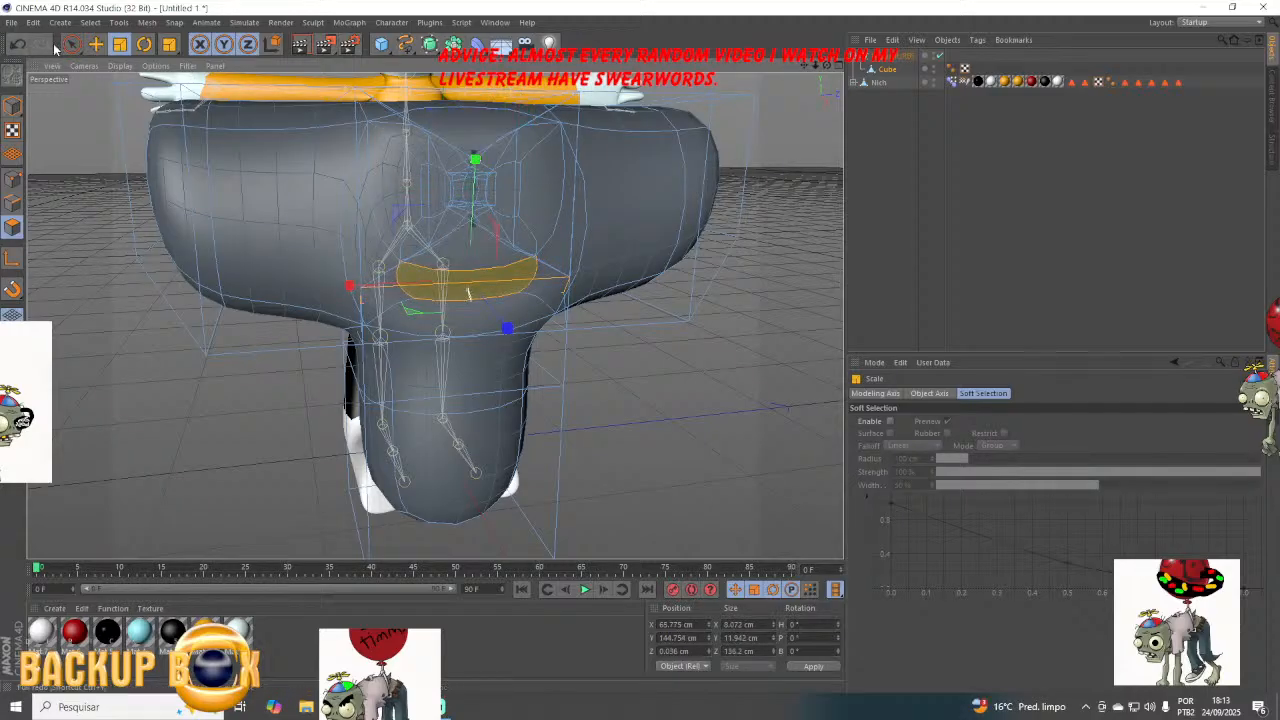
pyautogui.moveTo(511, 331); pyautogui.dragTo(480, 291)
# Select both eye polygons and extrude them inward to about 41.5 cm in X to form the eye sockets.
pyautogui.scroll(3, 406, 277)
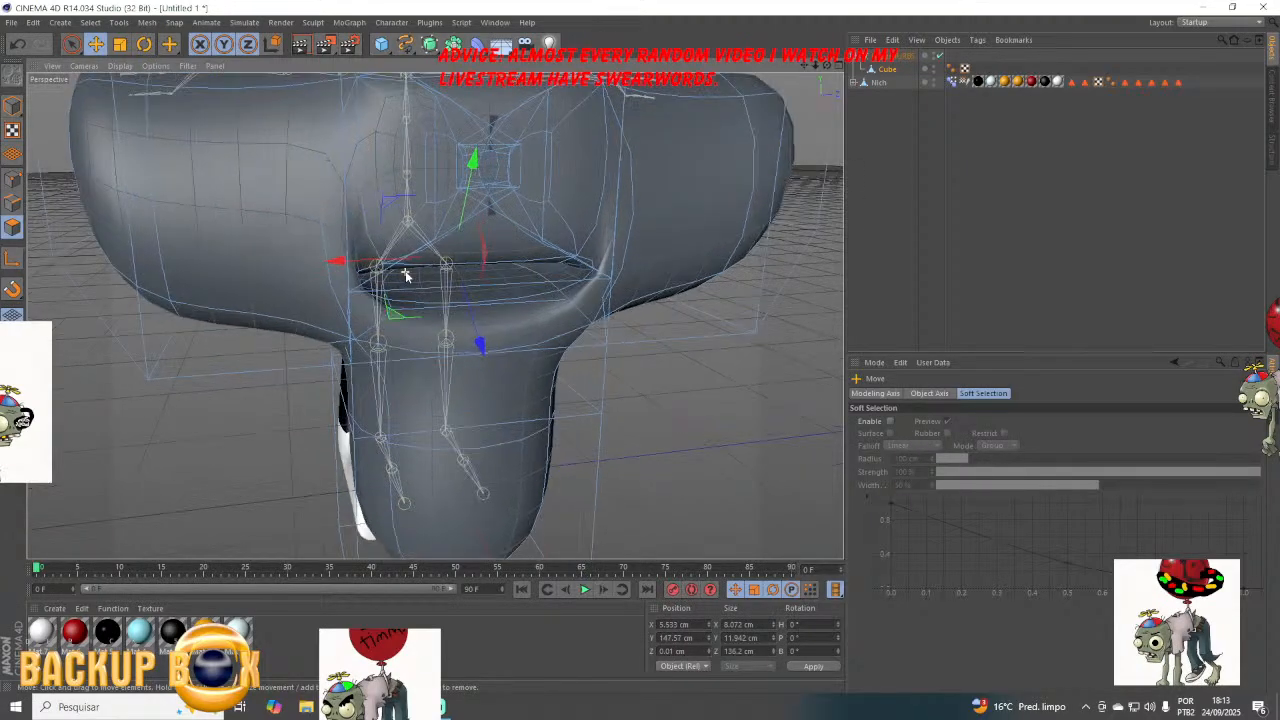
pyautogui.click(450, 122)
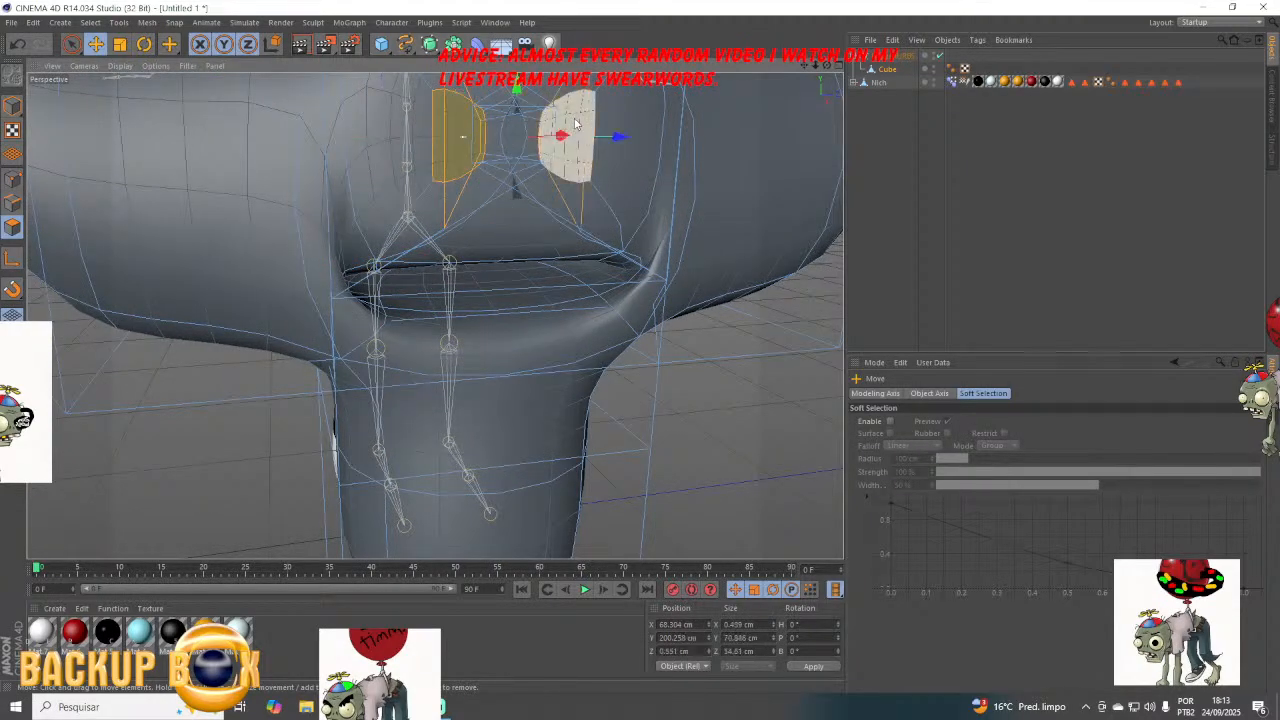
pyautogui.keyDown('shift'); pyautogui.click(575, 123); pyautogui.keyUp('shift')
pyautogui.moveTo(829, 67); pyautogui.dragTo(434, 314)
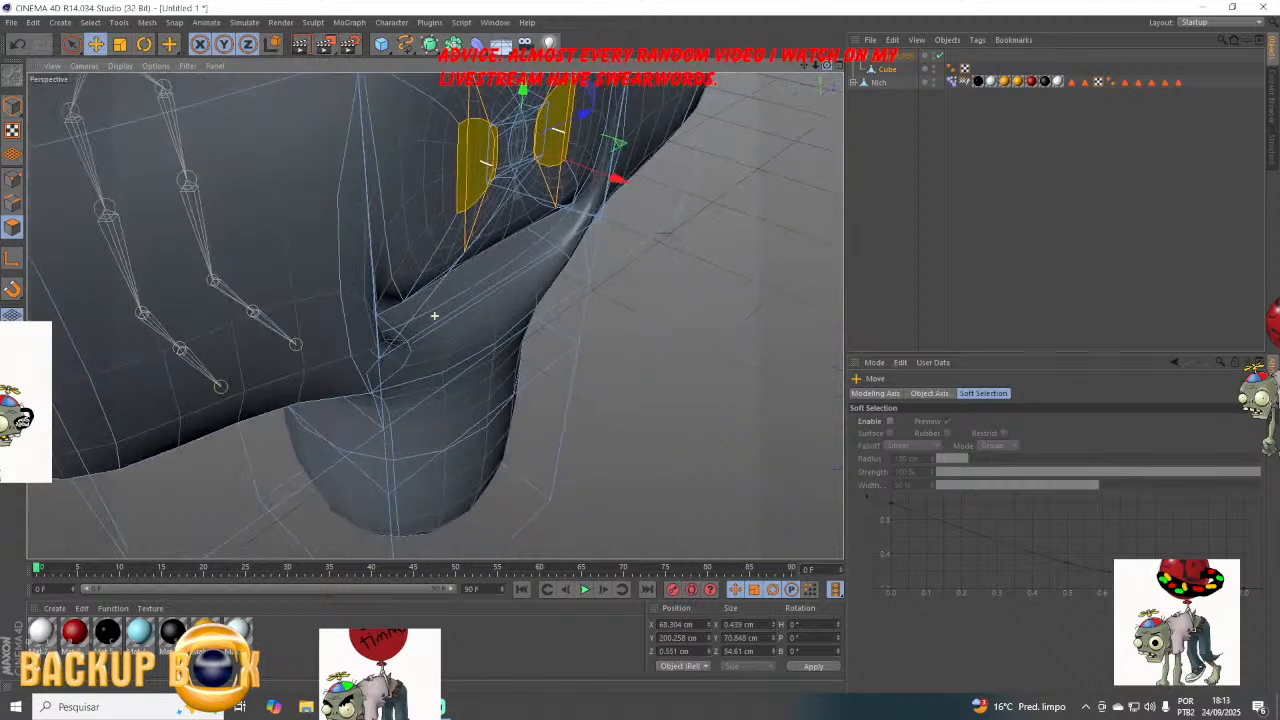
pyautogui.moveTo(616, 182); pyautogui.dragTo(548, 168)
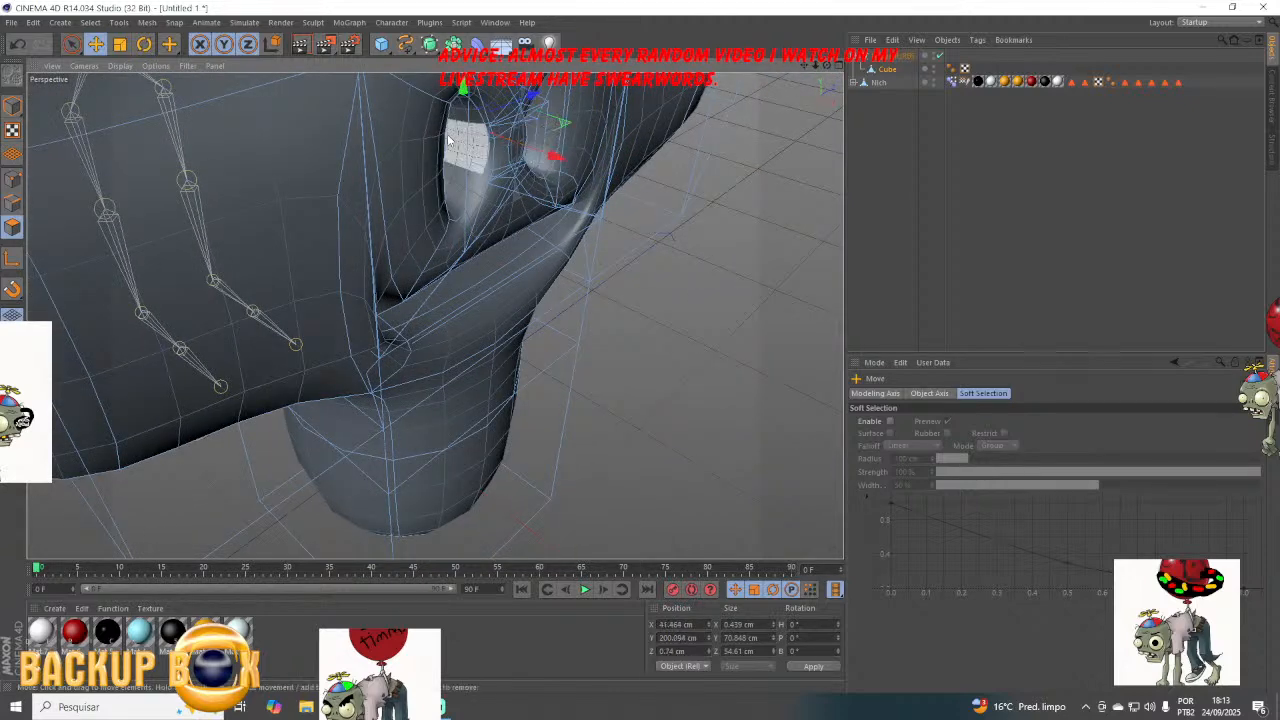
# Select the outer side walls of both eye sockets and reduce their height to round the sockets.
pyautogui.click(459, 155)
pyautogui.moveTo(829, 70); pyautogui.dragTo(600, 170)
pyautogui.keyDown('shift'); pyautogui.click(596, 175); pyautogui.keyUp('shift')
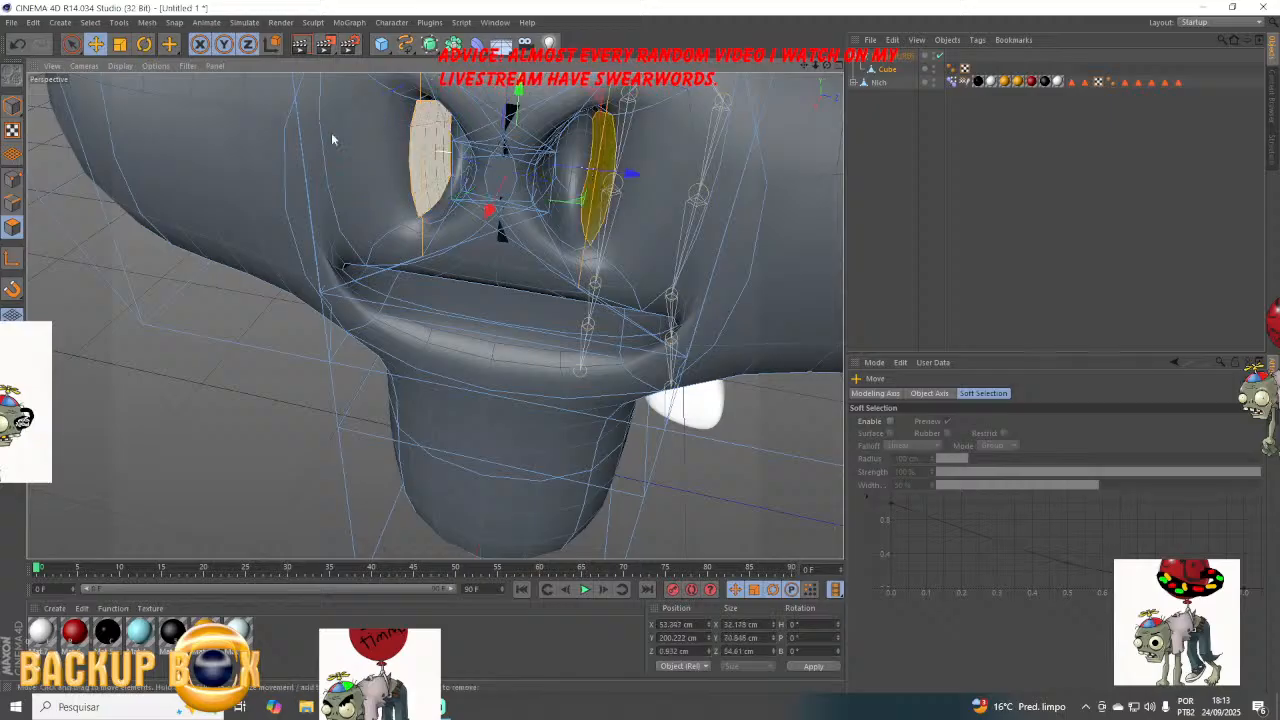
pyautogui.press('t')
pyautogui.moveTo(533, 105); pyautogui.dragTo(540, 160)
# Select the inner side walls of both eye sockets, increase their height, and clear the selection.
pyautogui.click(541, 168)
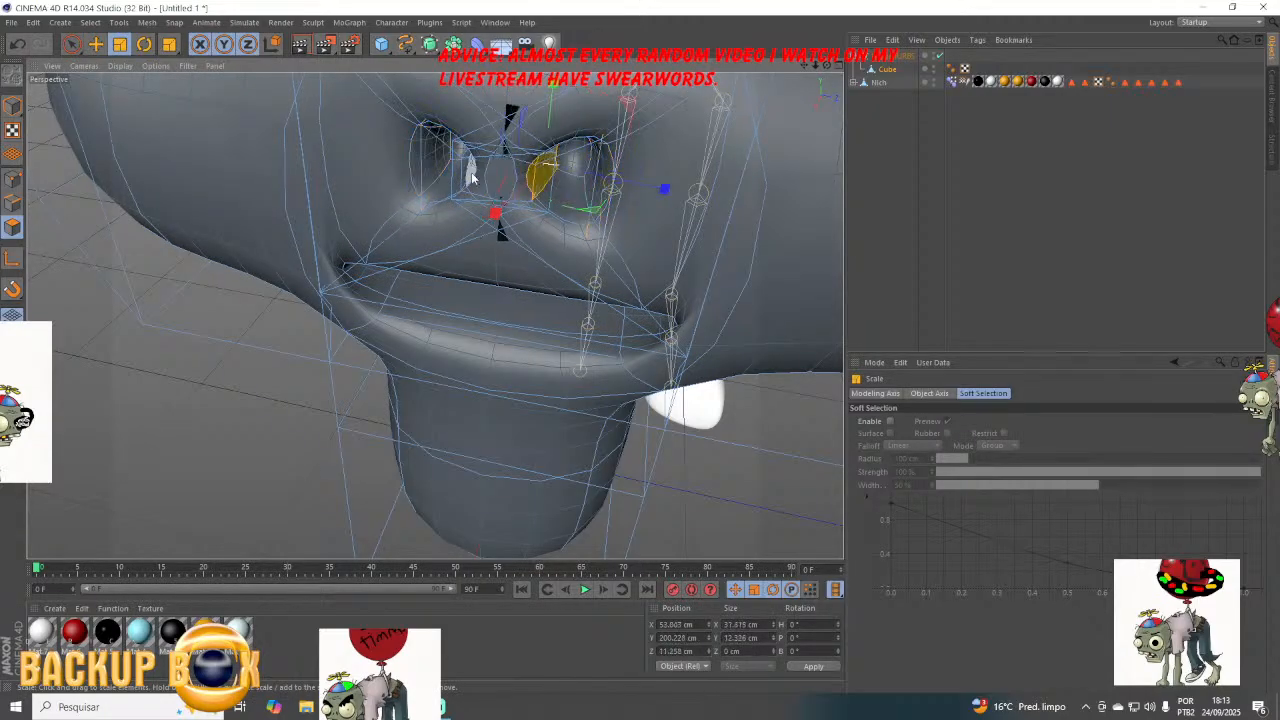
pyautogui.keyDown('shift'); pyautogui.click(470, 168); pyautogui.keyUp('shift')
pyautogui.moveTo(521, 86); pyautogui.dragTo(523, 26)
pyautogui.click(740, 498)
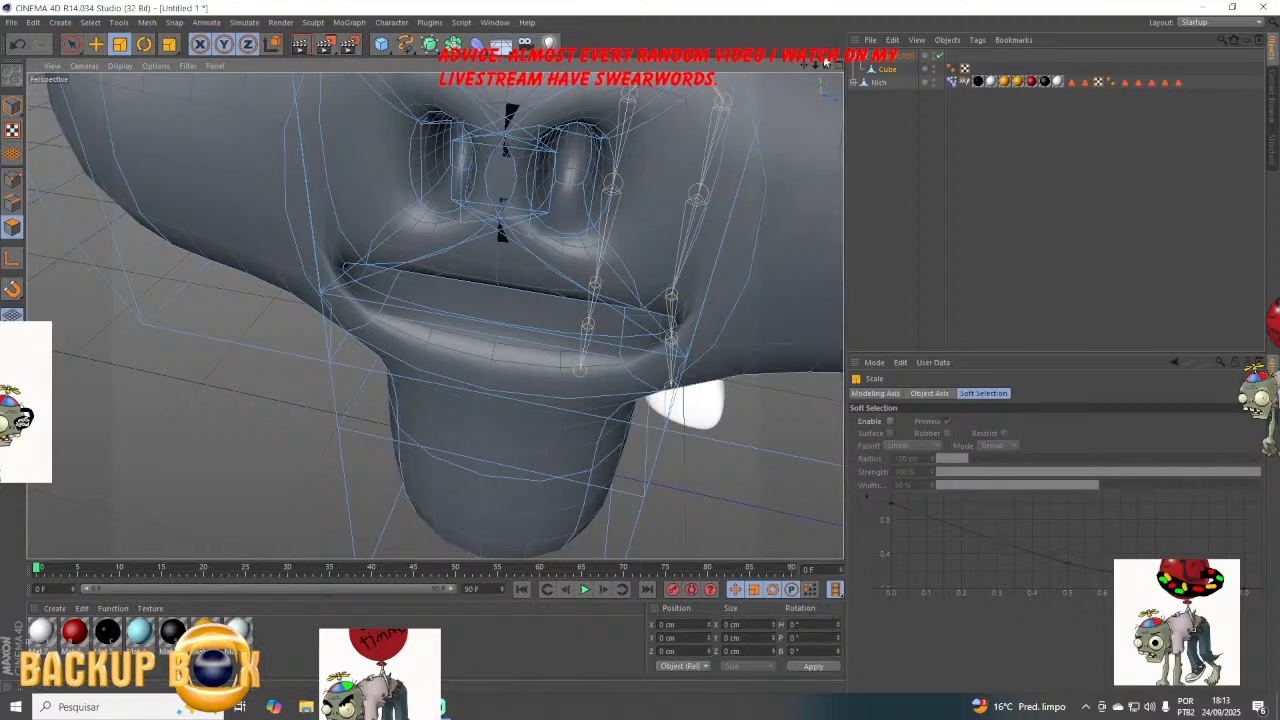
# Check the livestream chat in Streamlabs Desktop, and return to CINEMA 4D.
pyautogui.moveTo(827, 65)
pyautogui.mouseDown()
pyautogui.moveTo(821, 52)
pyautogui.moveTo(815, 62)
pyautogui.mouseUp()
pyautogui.click(434, 707)
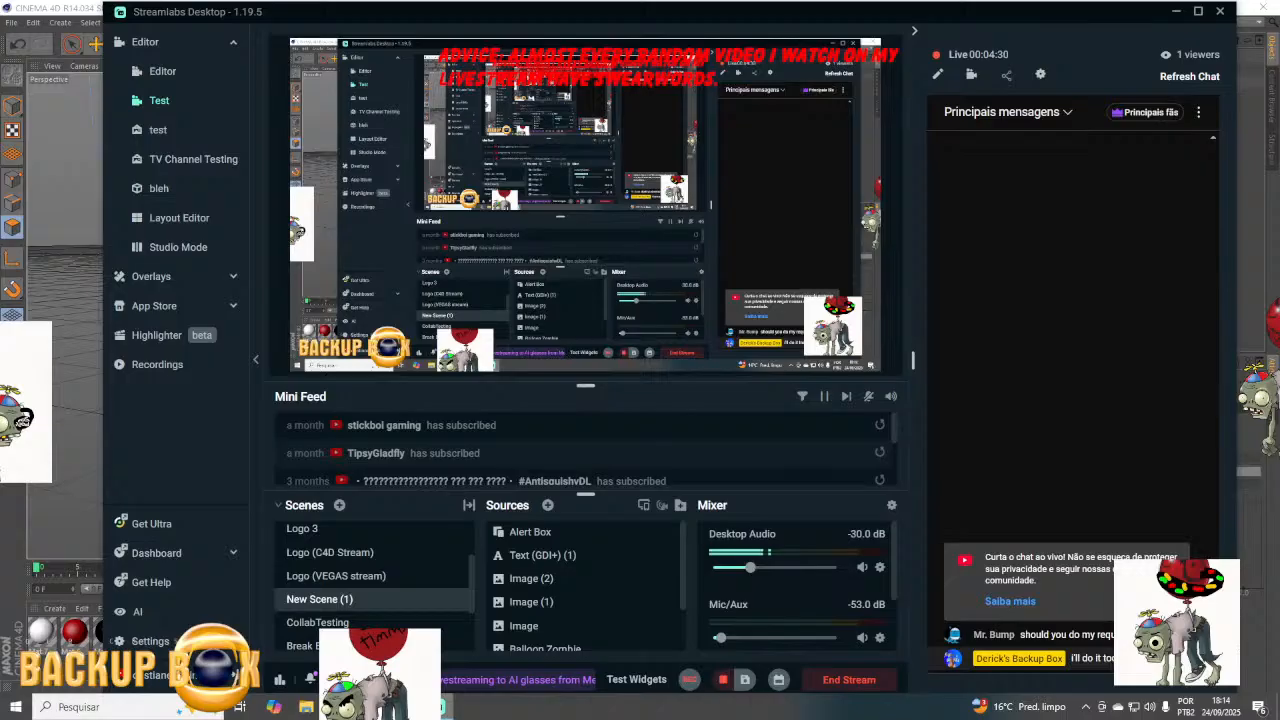
pyautogui.click(405, 707)
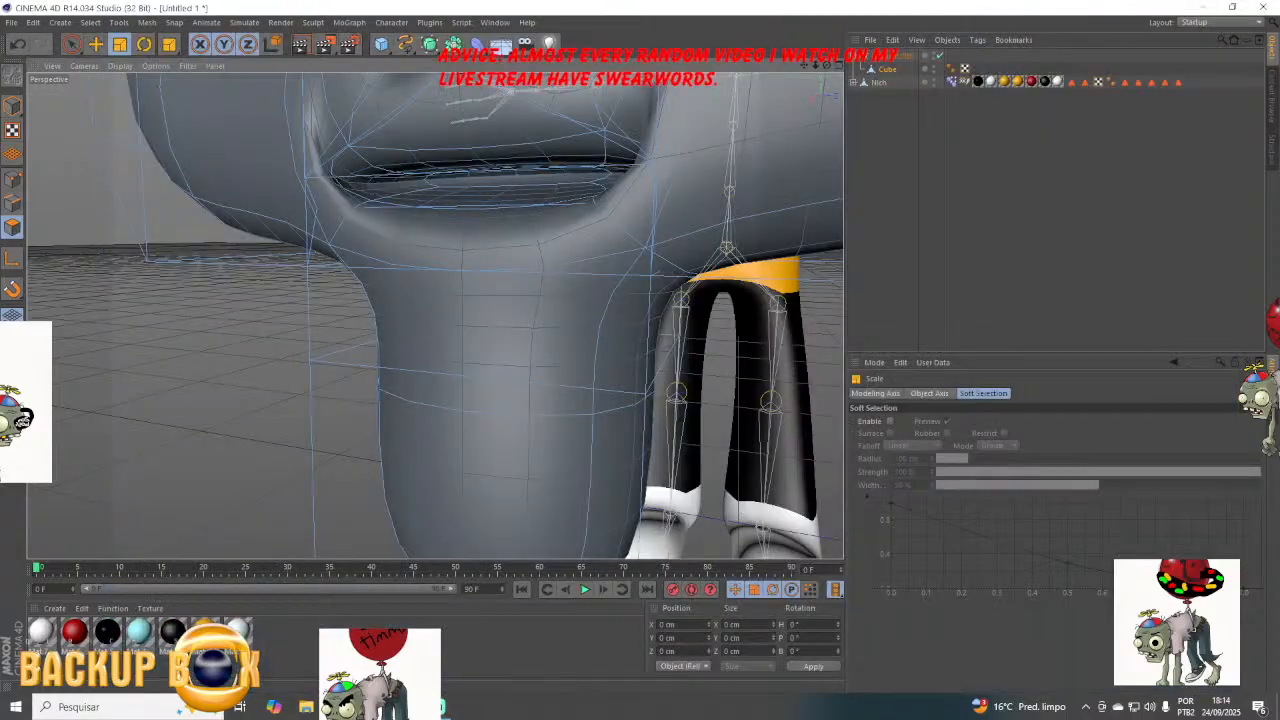
# Select the opposite side polygons of the stem below the crossbar and inset them to about 14.5 cm in X.
pyautogui.click(657, 355)
pyautogui.moveTo(827, 65); pyautogui.dragTo(832, 65)
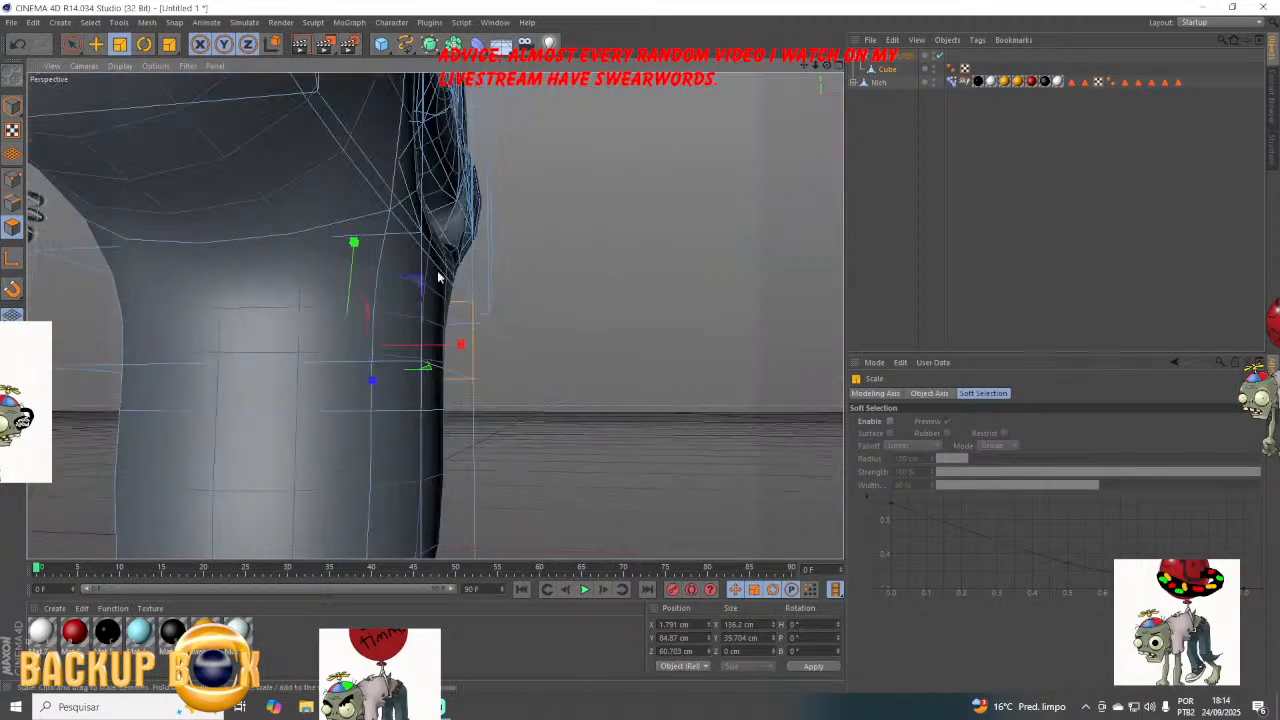
pyautogui.click(311, 300)
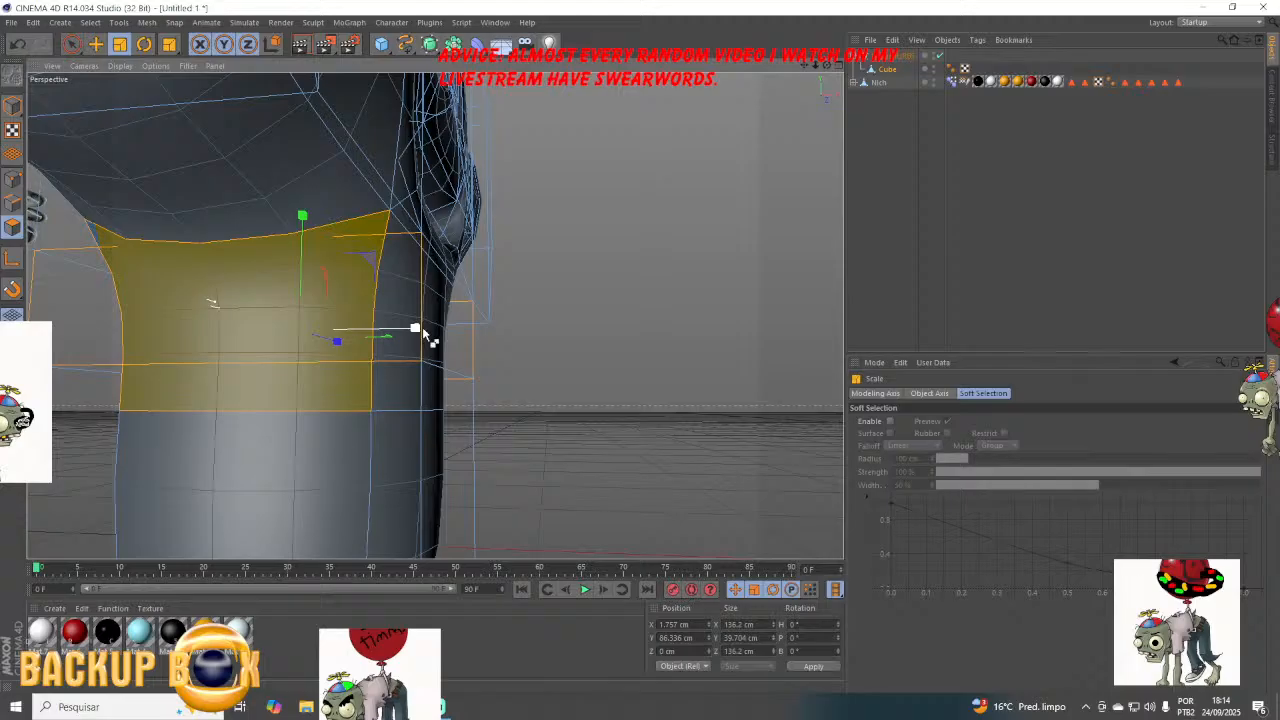
pyautogui.moveTo(424, 330); pyautogui.dragTo(312, 335)
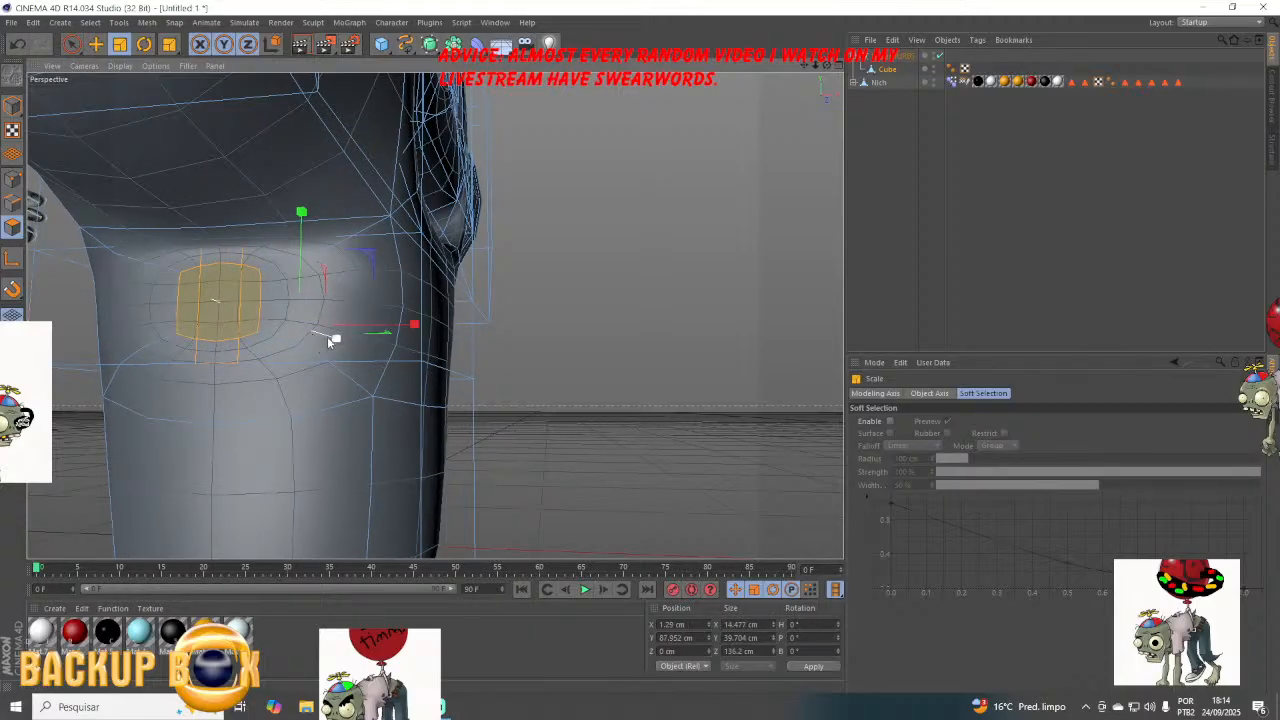
# Lower the inset side polygons to about 66 cm in Y and extrude them outward into arms spanning about 413 cm.
pyautogui.press('e')
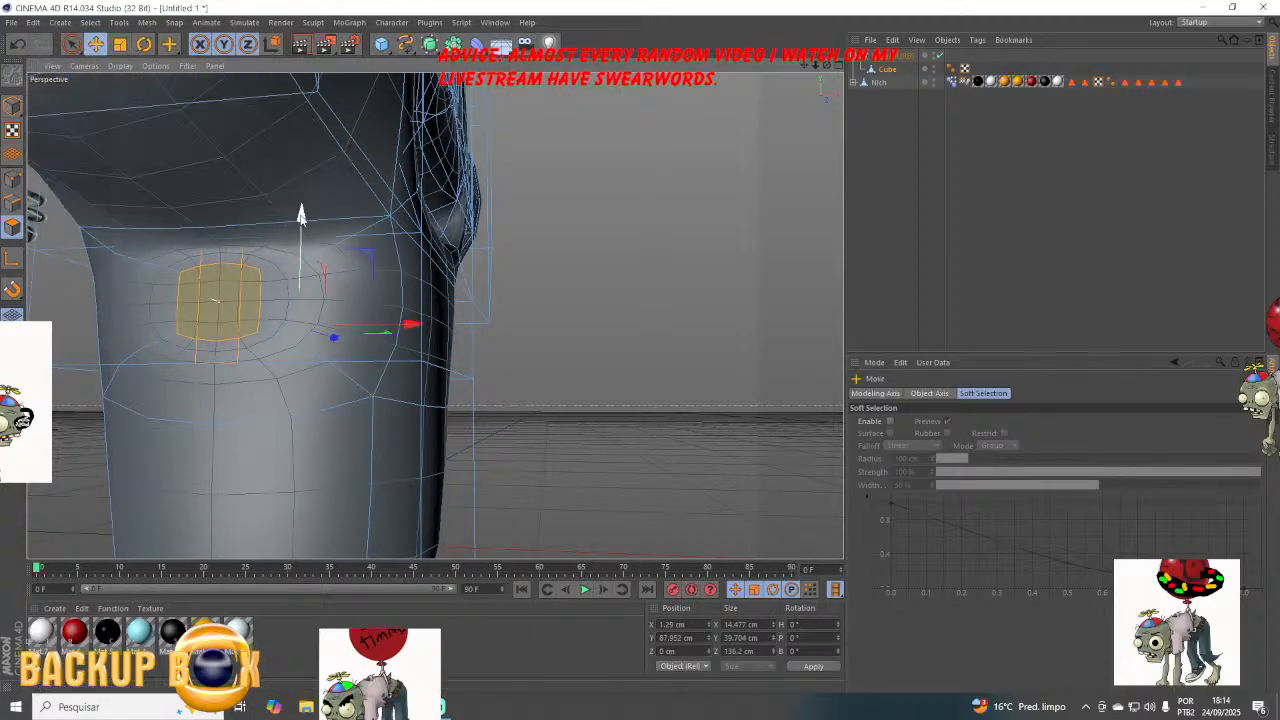
pyautogui.moveTo(300, 215); pyautogui.dragTo(342, 388)
pyautogui.press('t')
pyautogui.moveTo(827, 66); pyautogui.dragTo(740, 70)
pyautogui.moveTo(713, 306)
pyautogui.mouseDown()
pyautogui.moveTo(686, 321)
pyautogui.moveTo(720, 312)
pyautogui.mouseUp()
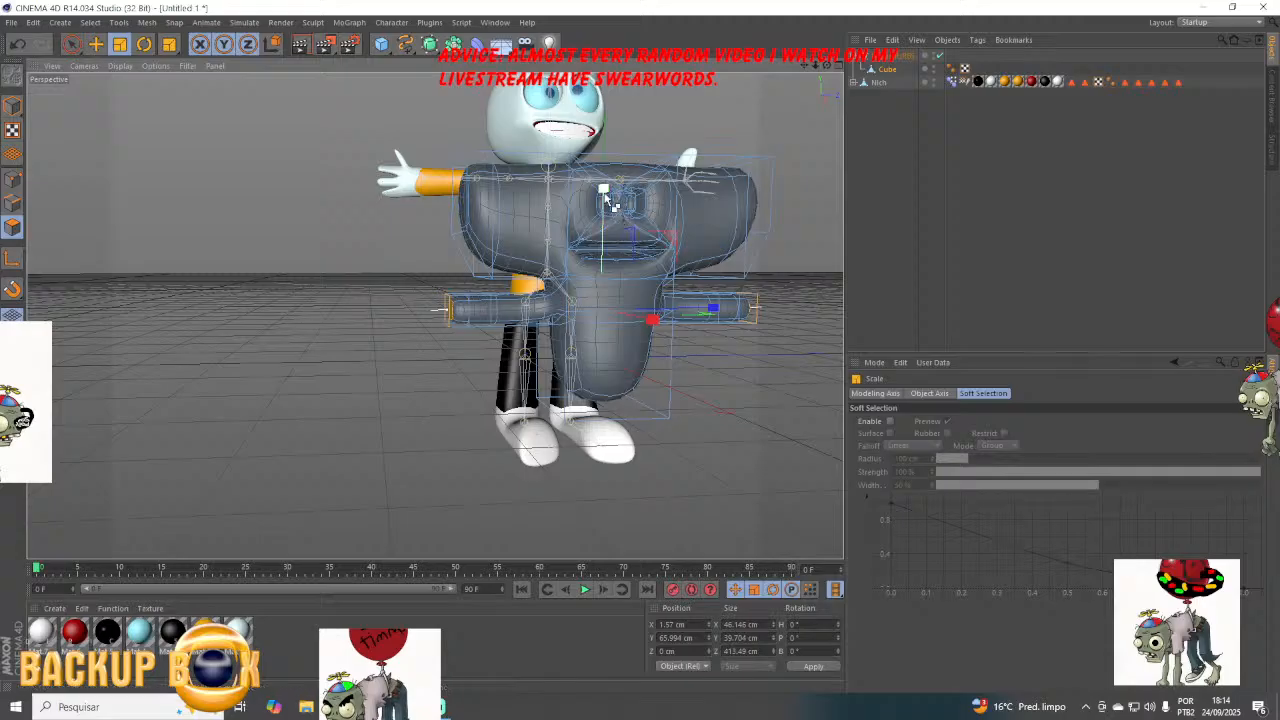
# Inset the arms' end polygons to about 12 cm high and extrude them outward as narrow hand tips.
pyautogui.moveTo(605, 193); pyautogui.dragTo(632, 288)
pyautogui.moveTo(620, 325); pyautogui.dragTo(726, 314)
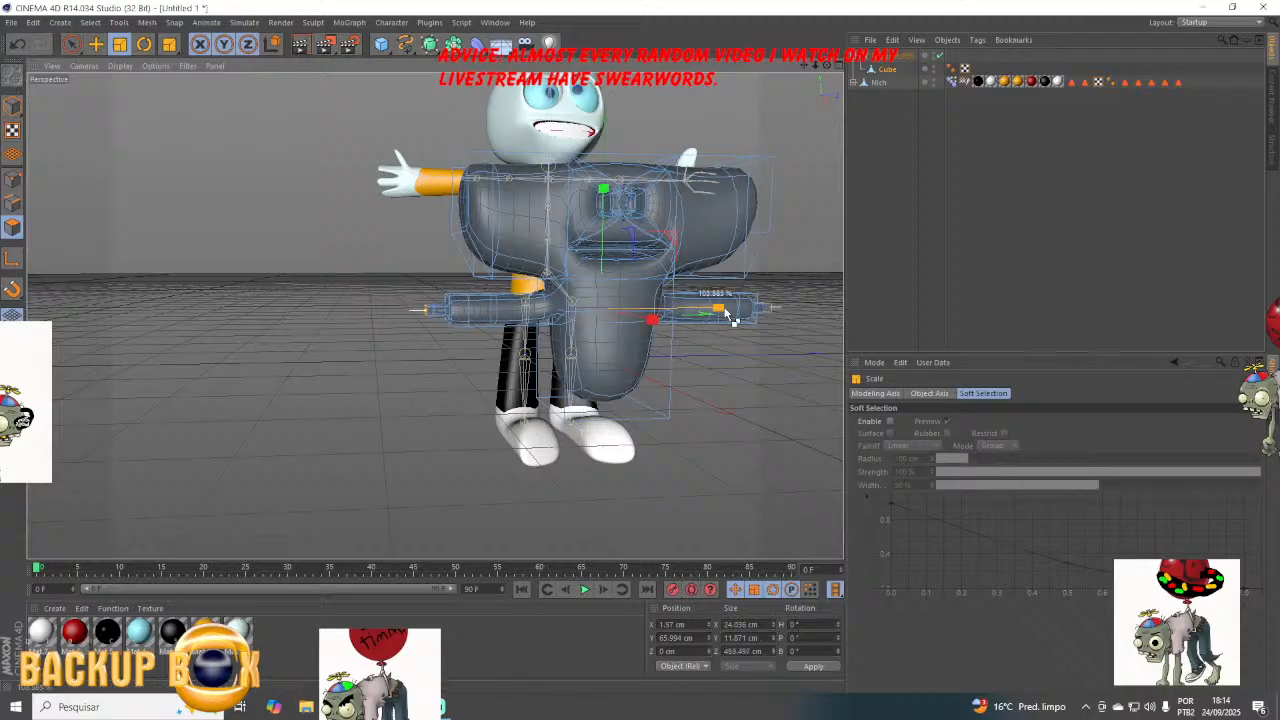
# Select the upper end polygons of both arms, extrude them outward along Z, and move them upward.
pyautogui.click(463, 307)
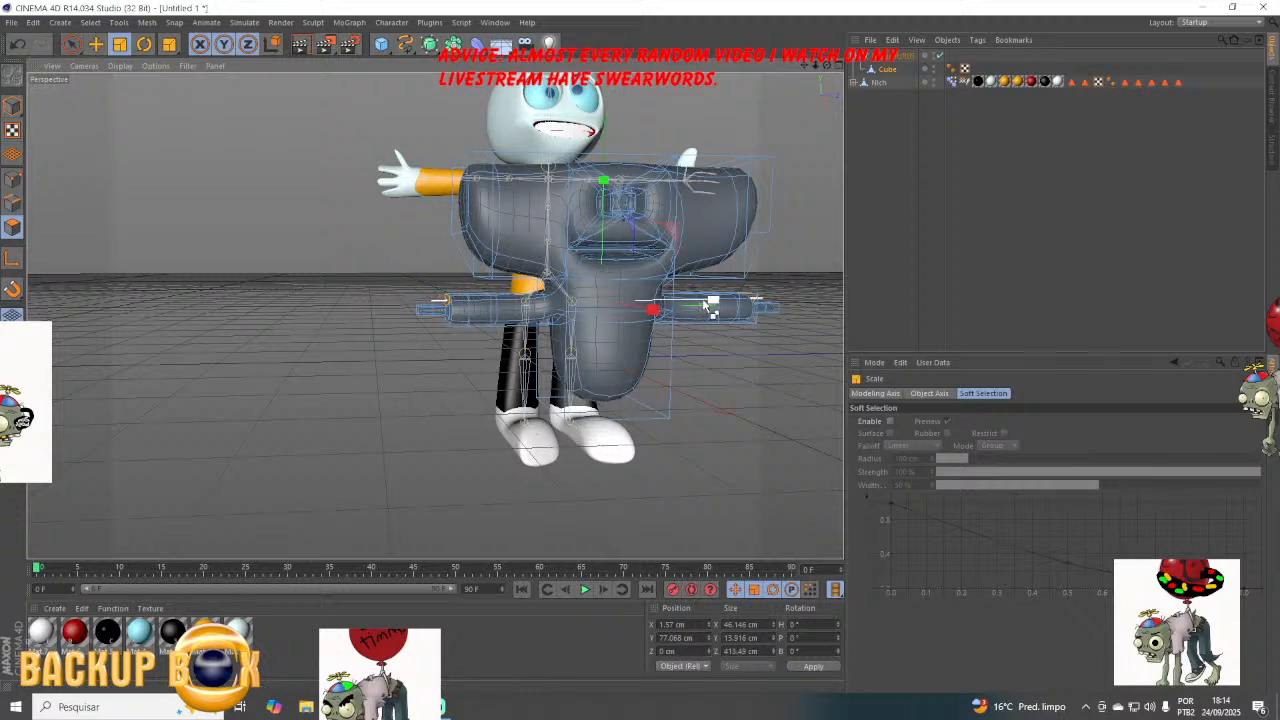
pyautogui.moveTo(708, 304); pyautogui.dragTo(721, 308)
pyautogui.click(94, 45)
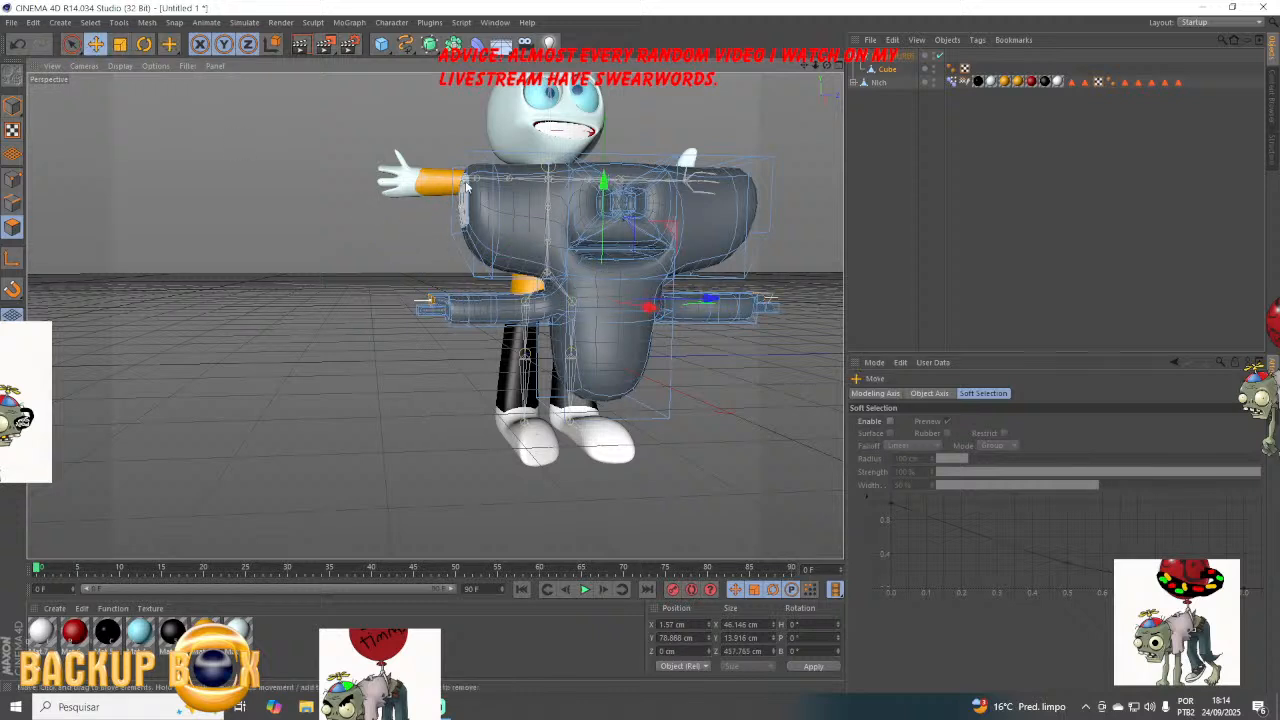
pyautogui.moveTo(617, 201); pyautogui.dragTo(617, 195)
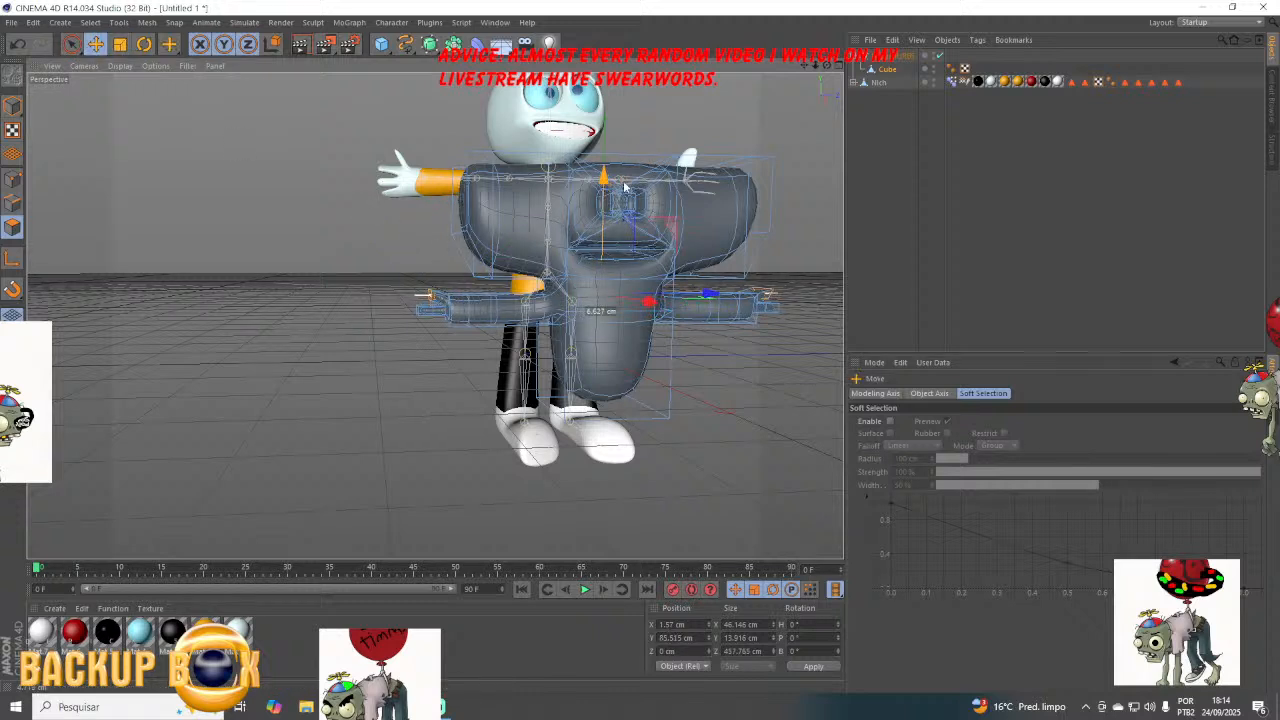
# Scale the raised upper hand tips outward along Z, and extrude the lower end polygons of both arms outward.
pyautogui.click(120, 45)
pyautogui.moveTo(713, 297); pyautogui.dragTo(731, 309)
pyautogui.click(446, 319)
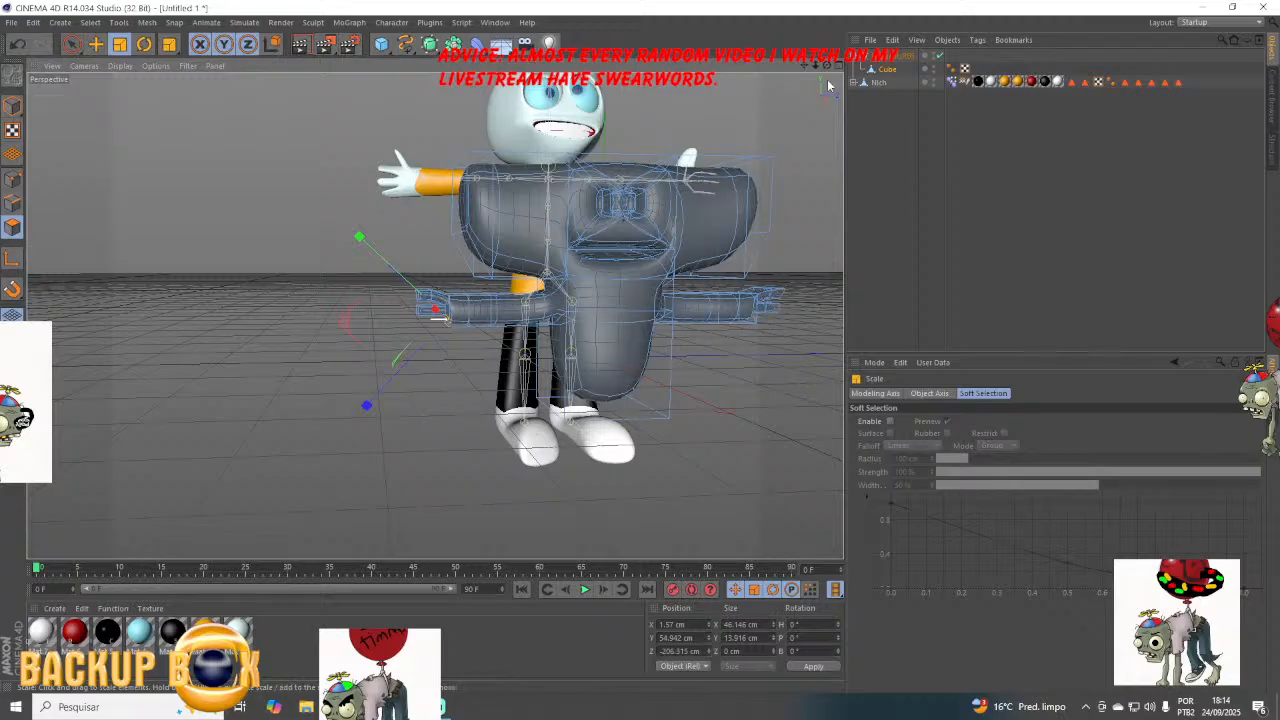
pyautogui.keyDown('alt'); pyautogui.moveTo(828, 85); pyautogui.dragTo(770, 263); pyautogui.keyUp('alt')
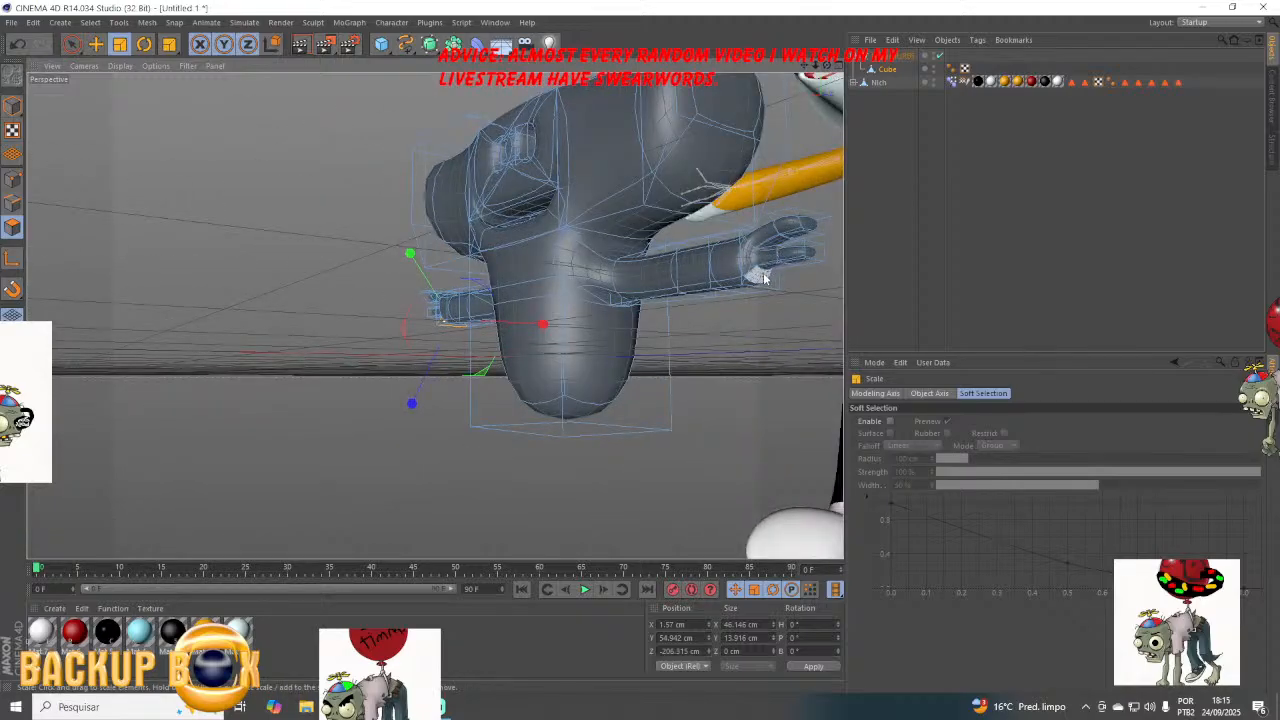
pyautogui.click(764, 278)
pyautogui.moveTo(657, 289); pyautogui.dragTo(664, 294)
# Lower the extruded lower hand tips to about 51 cm in Y, spread them outward along Z, and narrow them to about 22 cm in X.
pyautogui.click(95, 44)
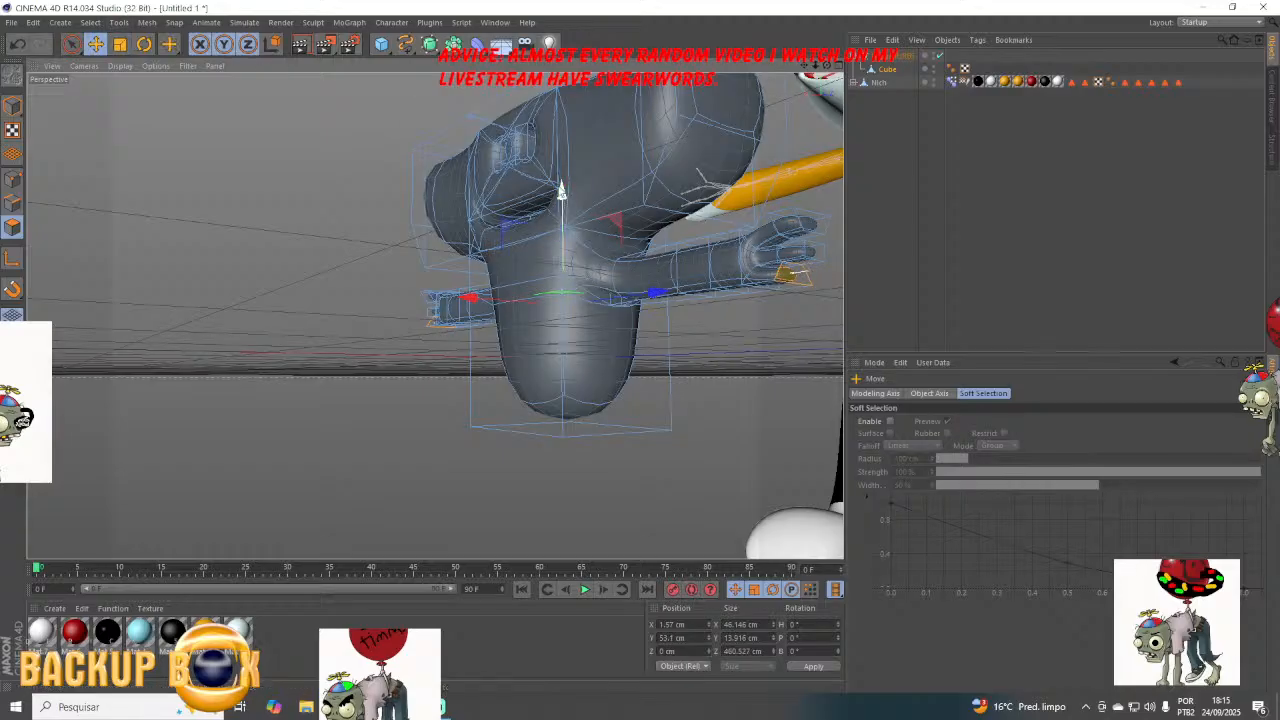
pyautogui.moveTo(562, 192); pyautogui.dragTo(575, 197)
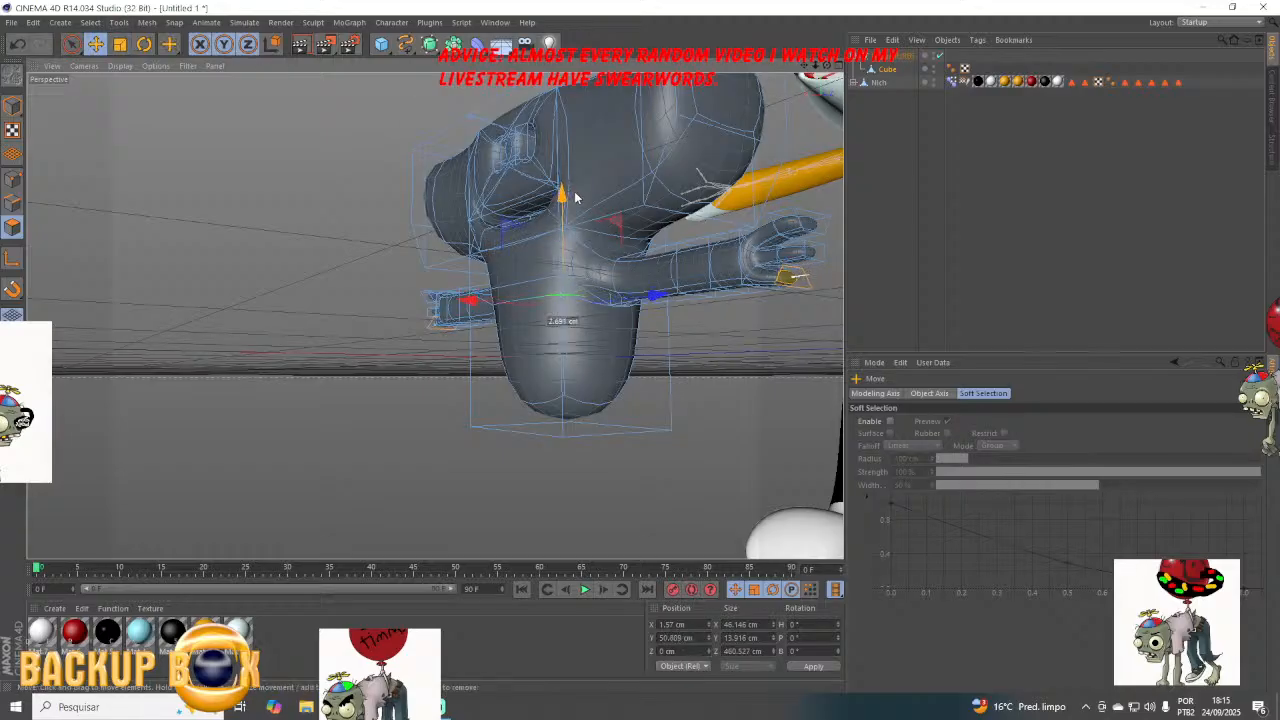
pyautogui.click(119, 44)
pyautogui.moveTo(664, 294); pyautogui.dragTo(668, 293)
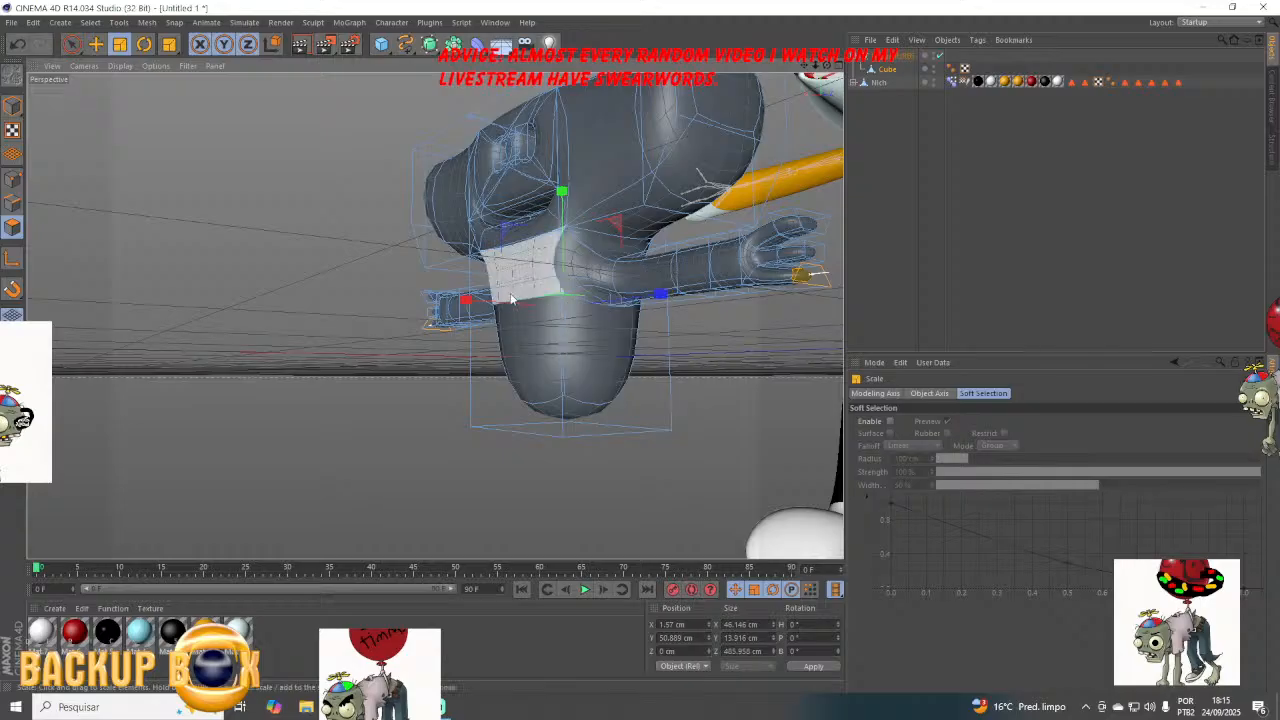
pyautogui.moveTo(505, 307); pyautogui.dragTo(528, 305)
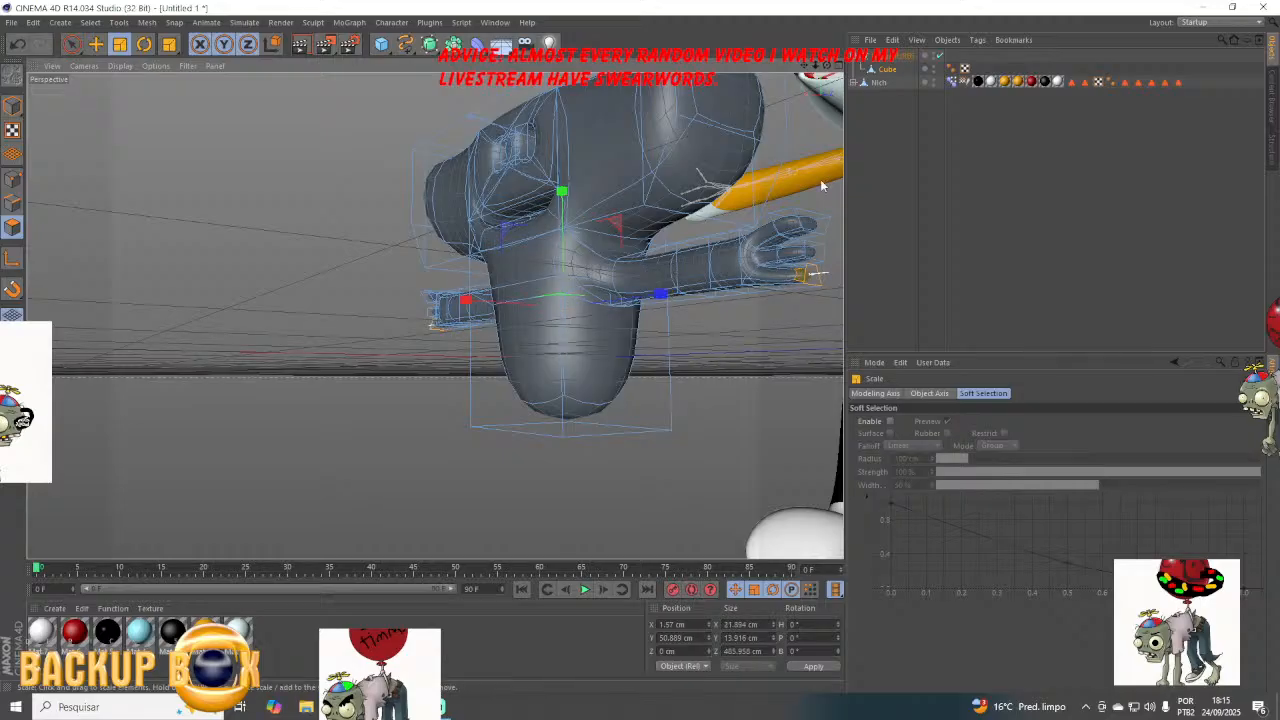
# Inset the top polygons of both arms near the hands to about 18 cm in X and extrude them up to about 104 cm as thumbs.
pyautogui.click(735, 240)
pyautogui.moveTo(827, 66); pyautogui.dragTo(540, 266)
pyautogui.keyDown('shift'); pyautogui.click(471, 302); pyautogui.keyUp('shift')
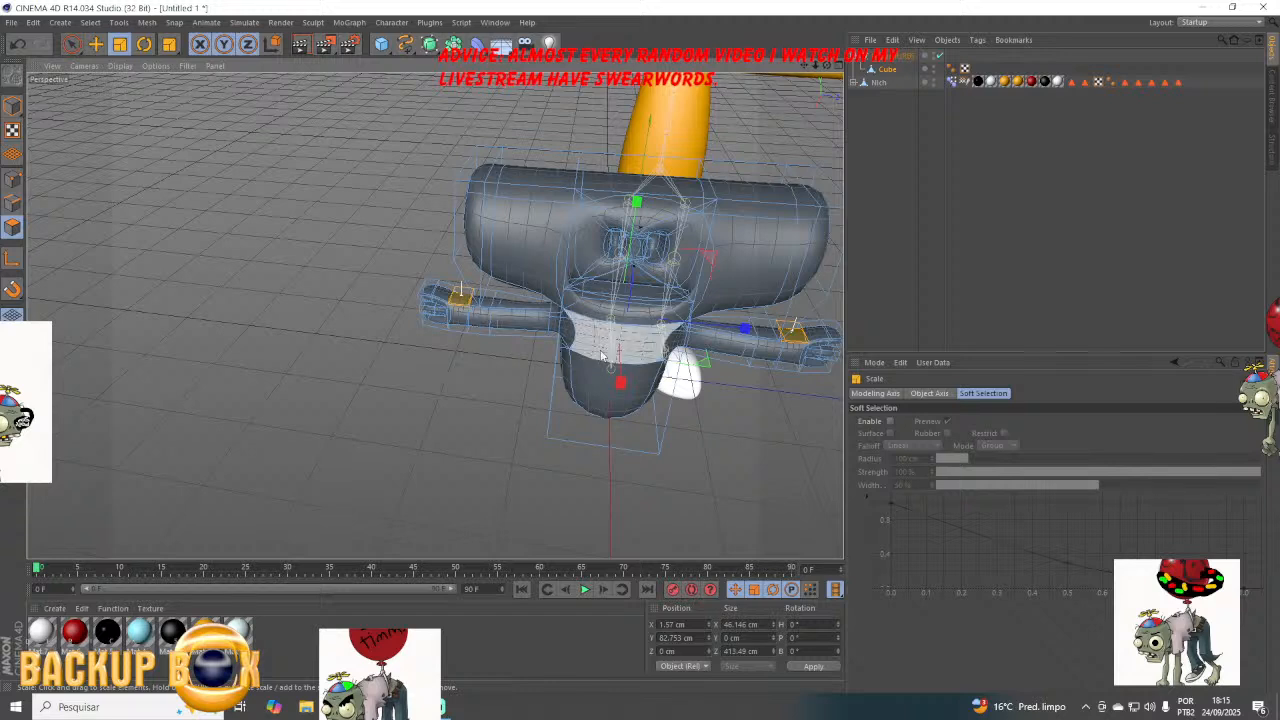
pyautogui.moveTo(621, 381); pyautogui.dragTo(667, 342)
pyautogui.press('e')
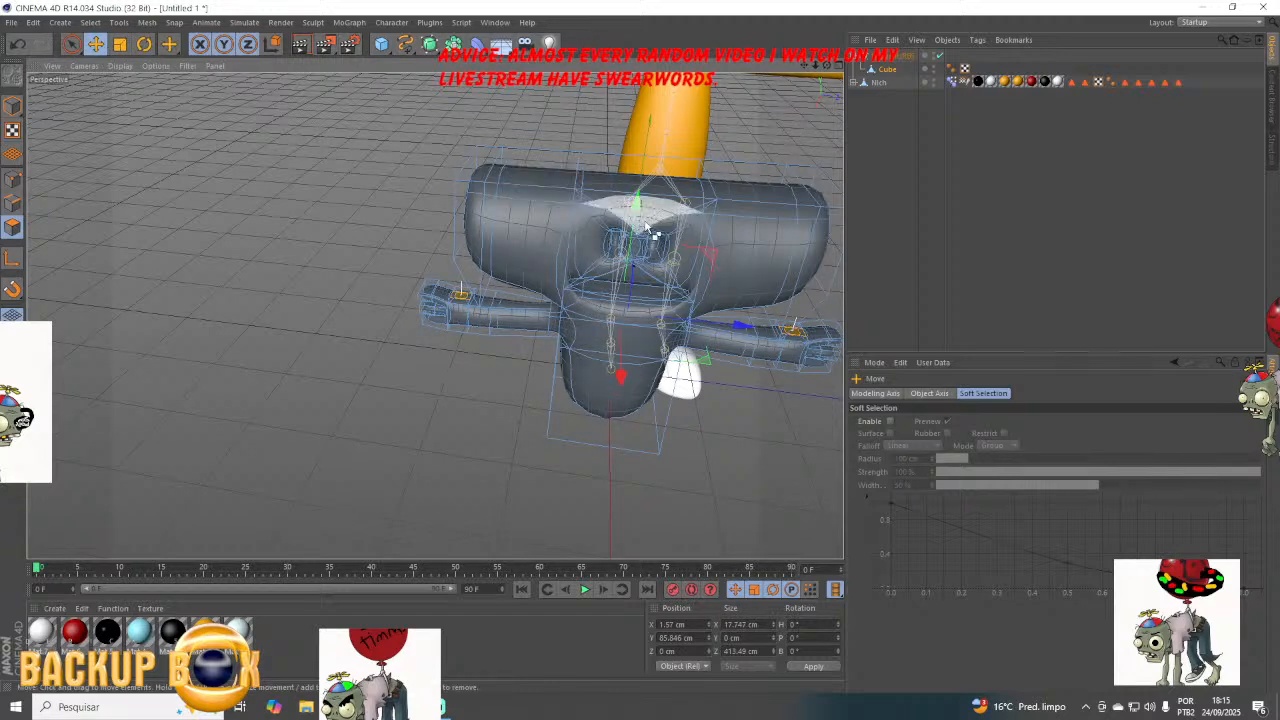
pyautogui.moveTo(652, 232); pyautogui.dragTo(670, 200)
pyautogui.click(119, 44)
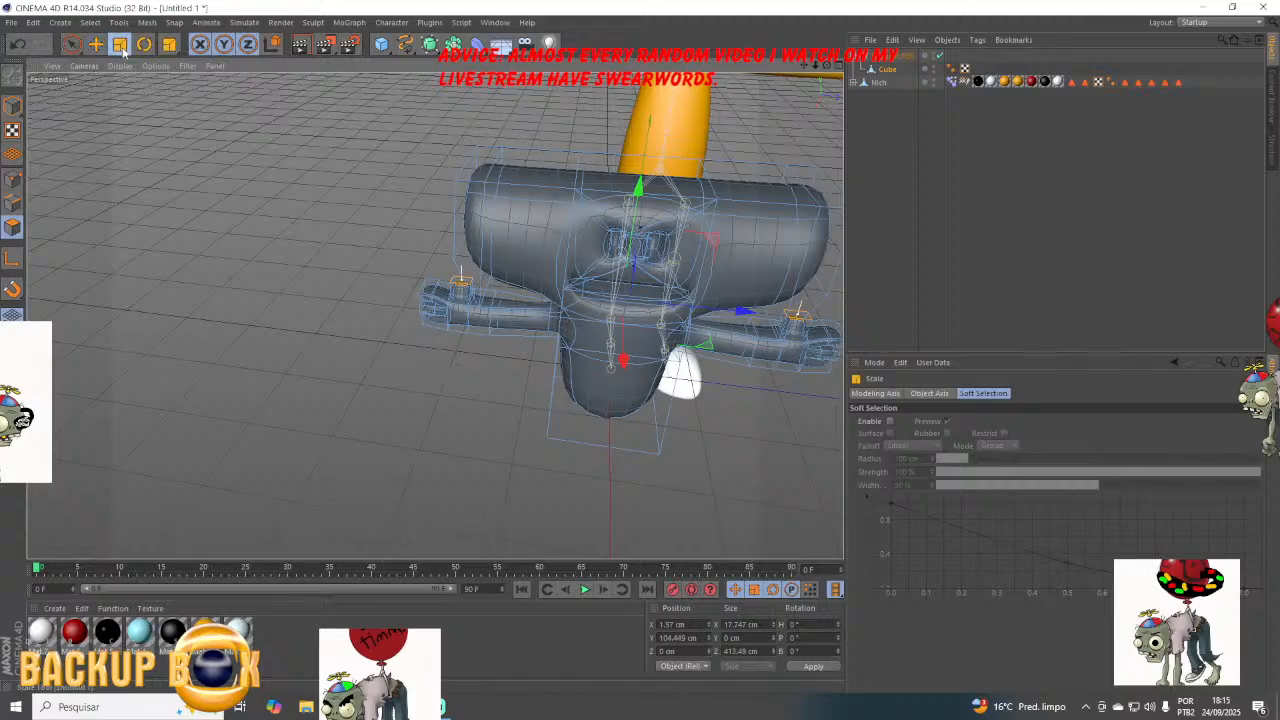
pyautogui.moveTo(748, 312); pyautogui.dragTo(758, 314)
pyautogui.click(778, 443)
# Select the stem's bottom polygons and shape them into two separate leg faces scaled to about 87 cm in X.
pyautogui.keyDown('alt'); pyautogui.moveTo(822, 78); pyautogui.dragTo(391, 495); pyautogui.keyUp('alt')
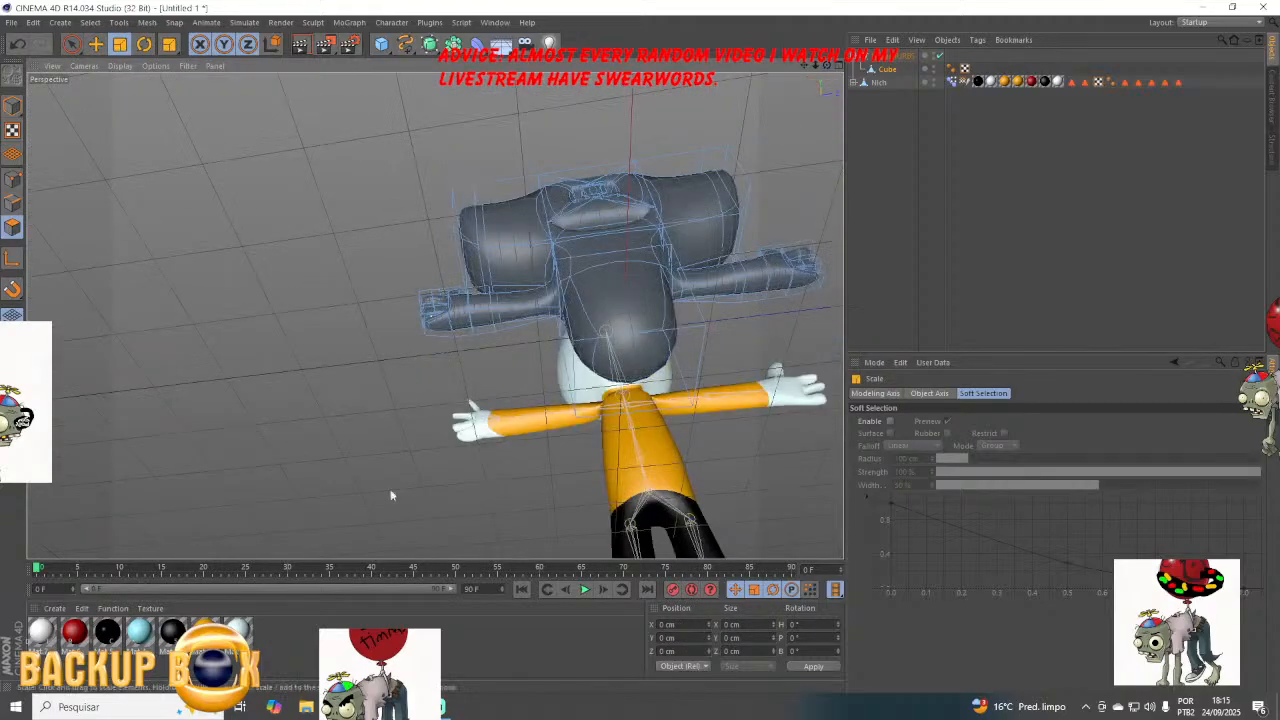
pyautogui.hotkey('alt', 'Tab')
pyautogui.hotkey('alt', 'Tab')
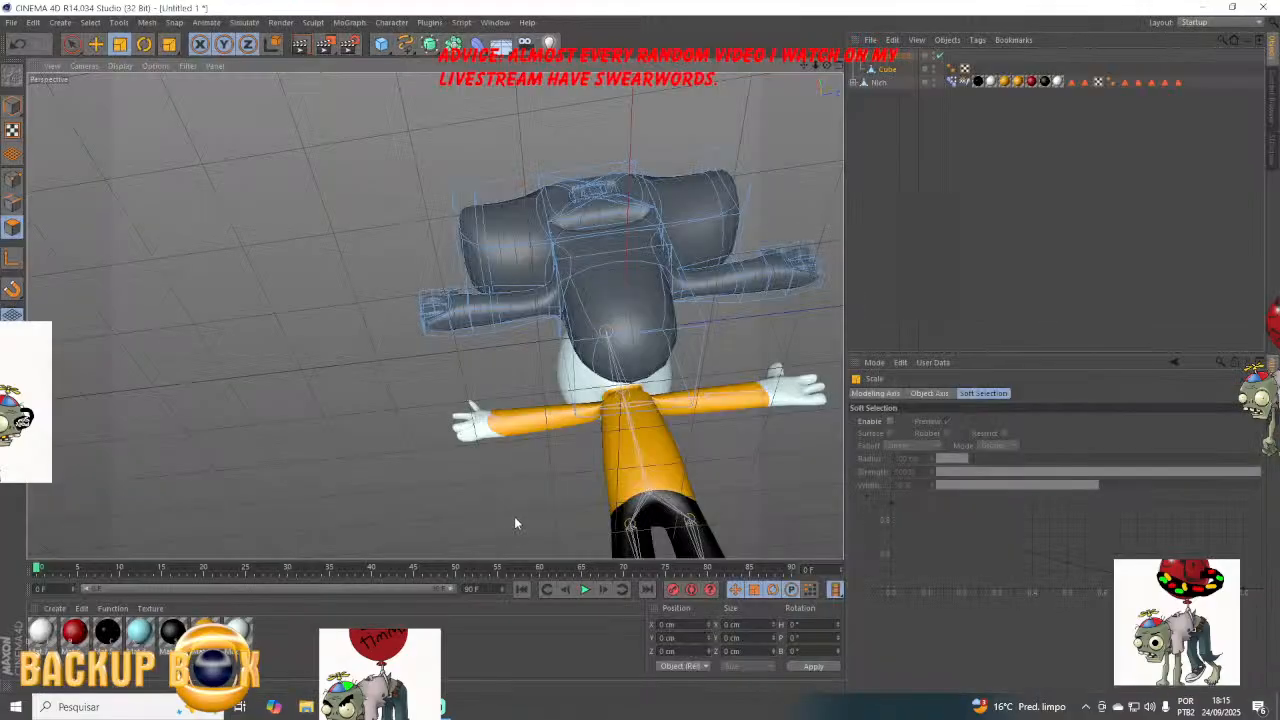
pyautogui.click(630, 350)
pyautogui.moveTo(757, 348); pyautogui.dragTo(662, 368)
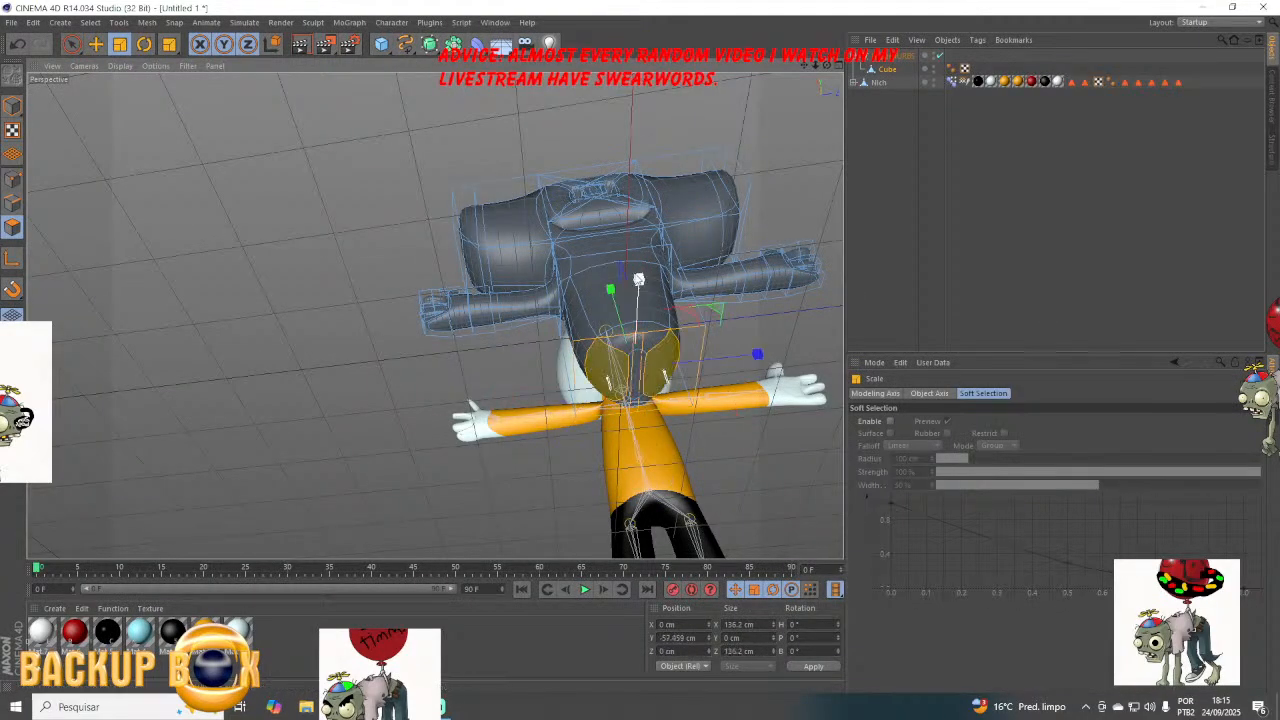
pyautogui.click(620, 320)
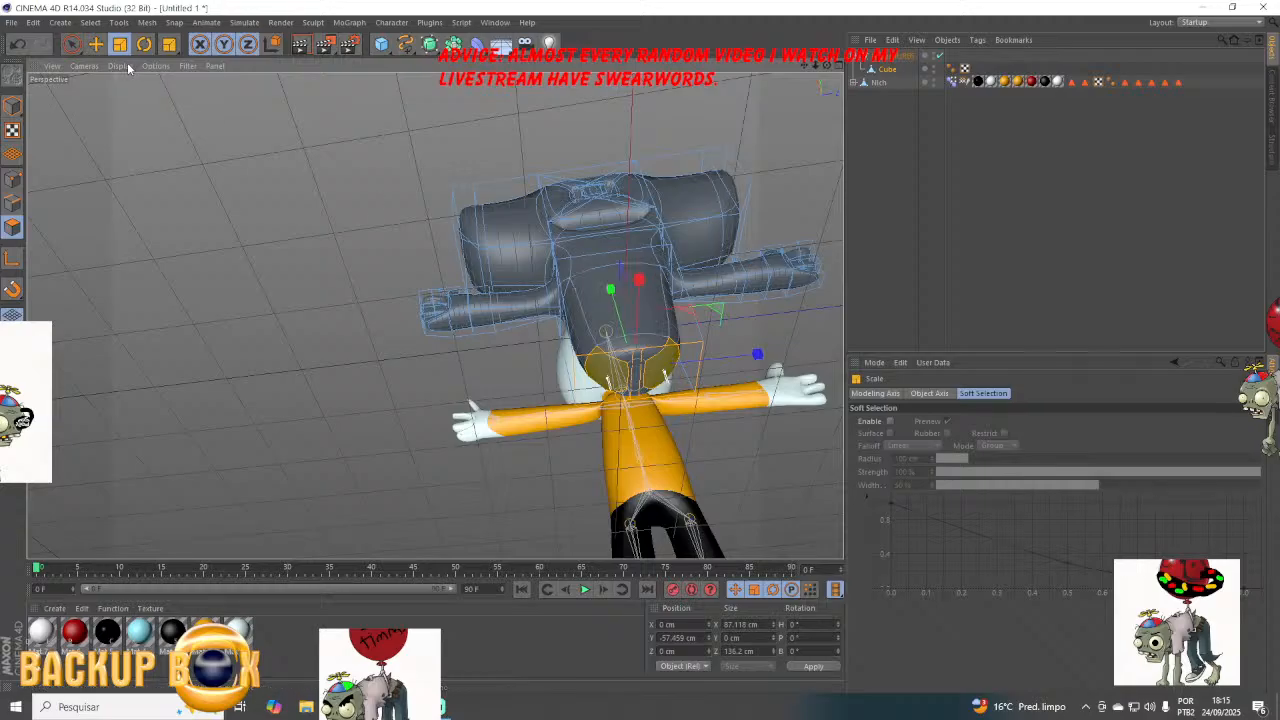
# Extrude the two leg faces about 95 cm downward and scale their ends down to points.
pyautogui.click(95, 43)
pyautogui.moveTo(612, 292); pyautogui.dragTo(607, 367)
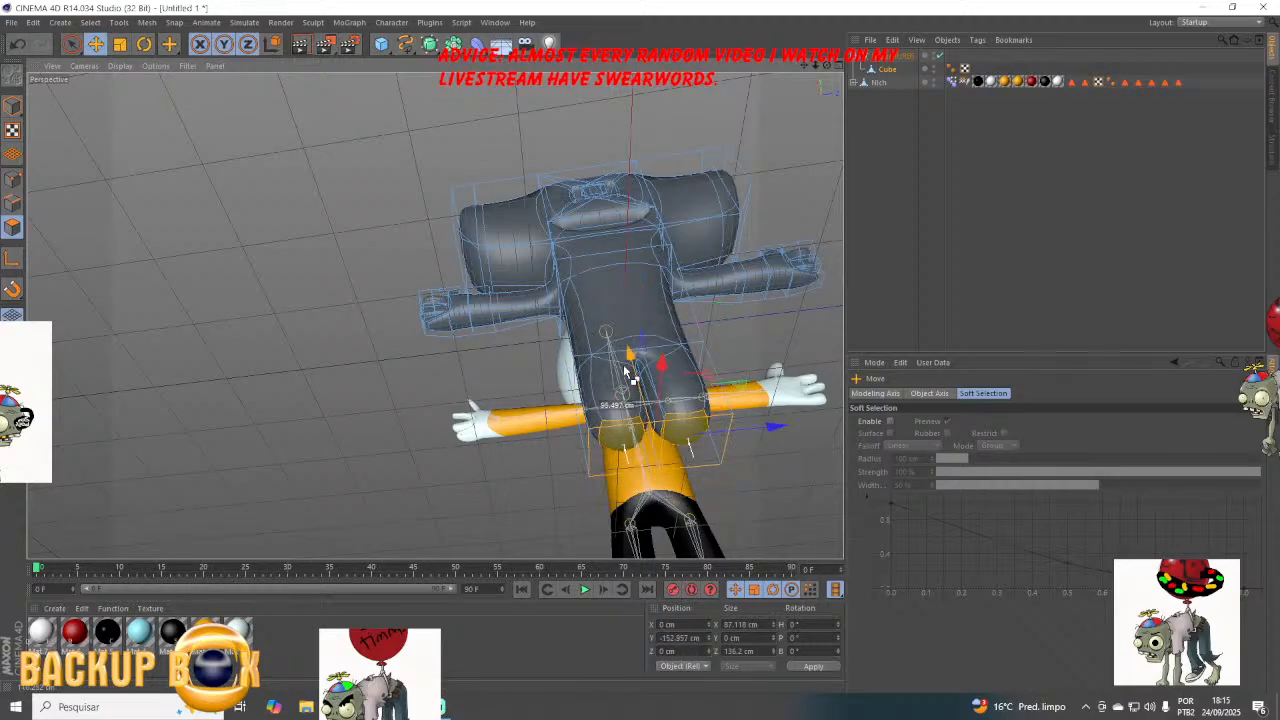
pyautogui.click(119, 43)
pyautogui.moveTo(790, 378); pyautogui.dragTo(678, 414)
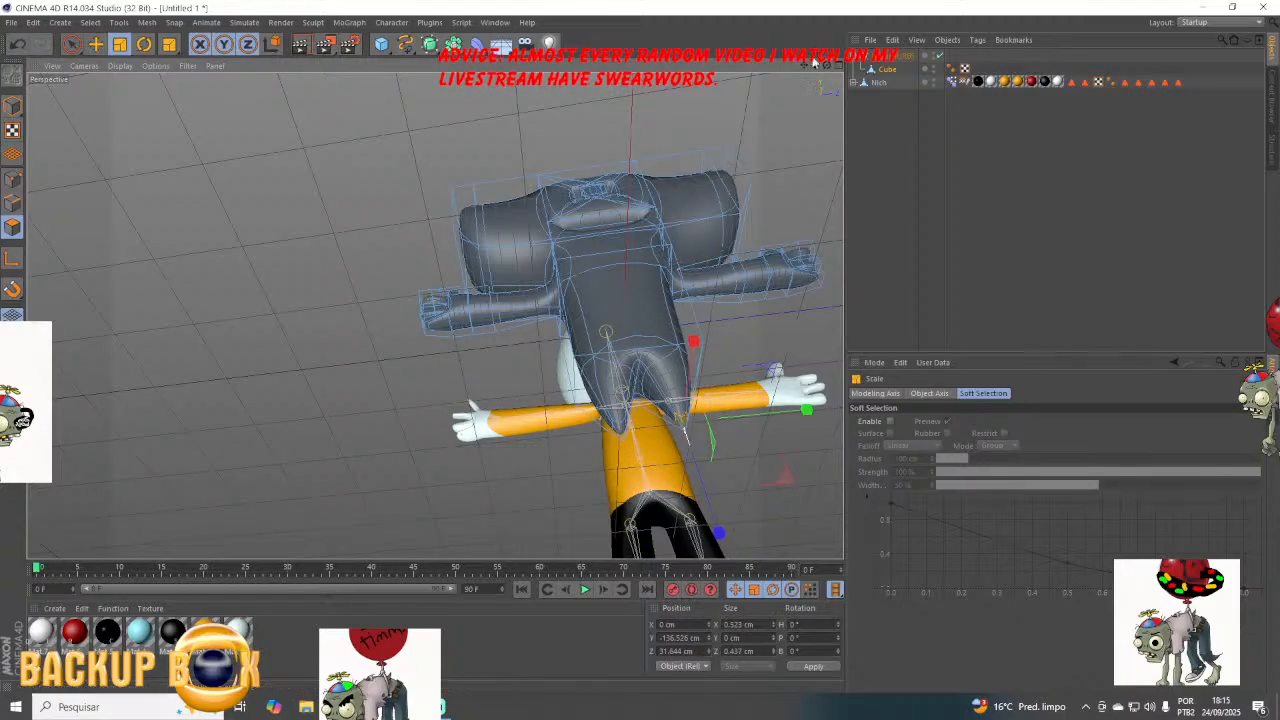
# Select the lower edges of both crossbar ends and move them downward to level the crossbar's underside.
pyautogui.moveTo(824, 68); pyautogui.dragTo(510, 215)
pyautogui.click(424, 192)
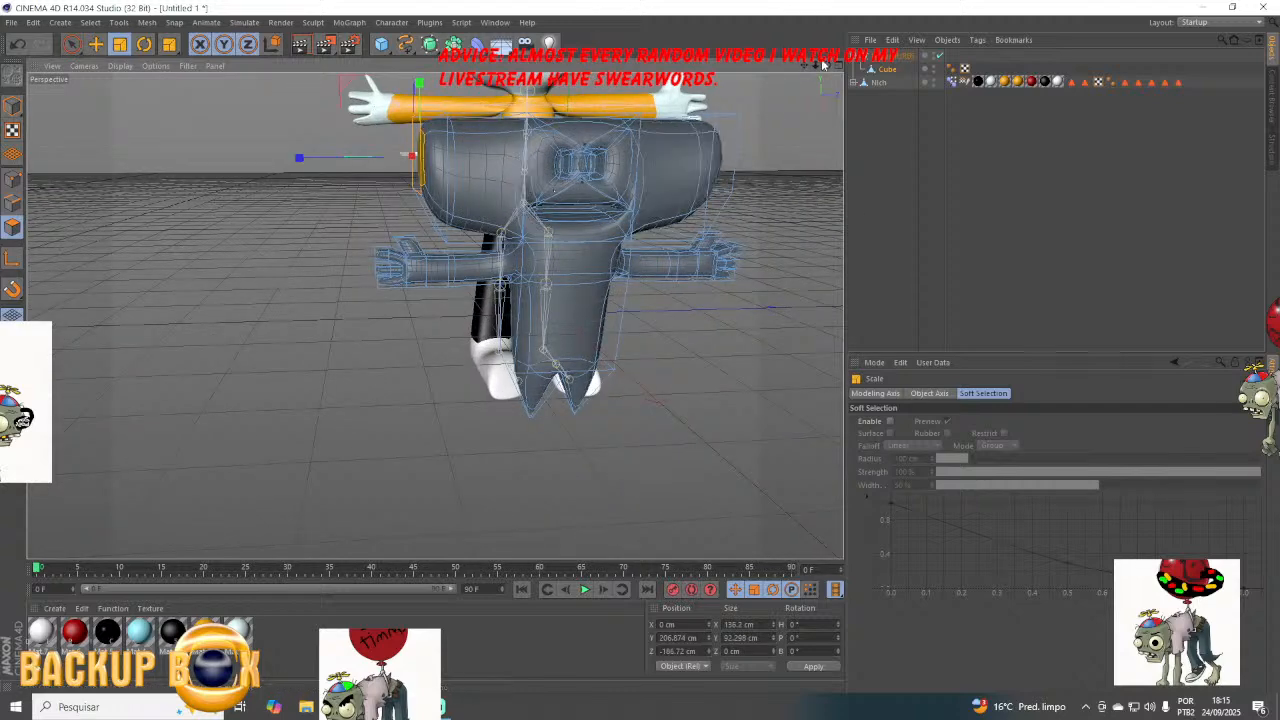
pyautogui.click(426, 170)
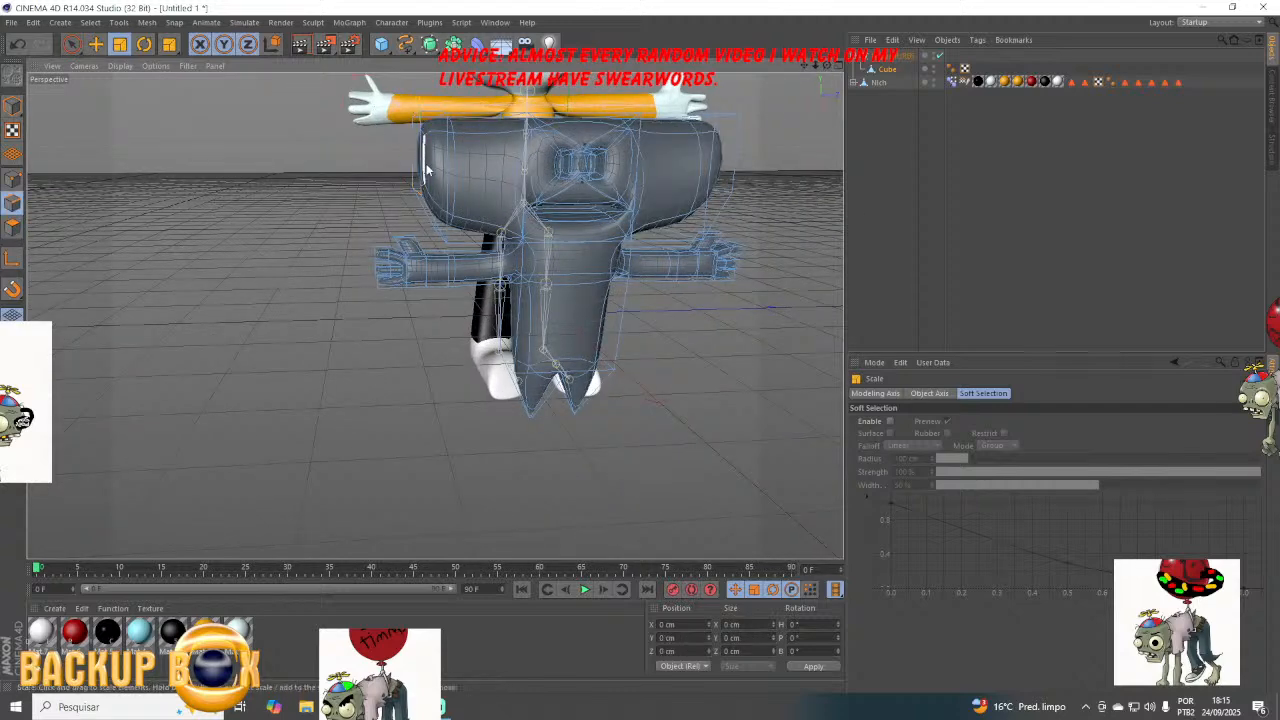
pyautogui.click(418, 184)
pyautogui.keyDown('alt'); pyautogui.moveTo(418, 184); pyautogui.dragTo(744, 211); pyautogui.keyUp('alt')
pyautogui.click(687, 178)
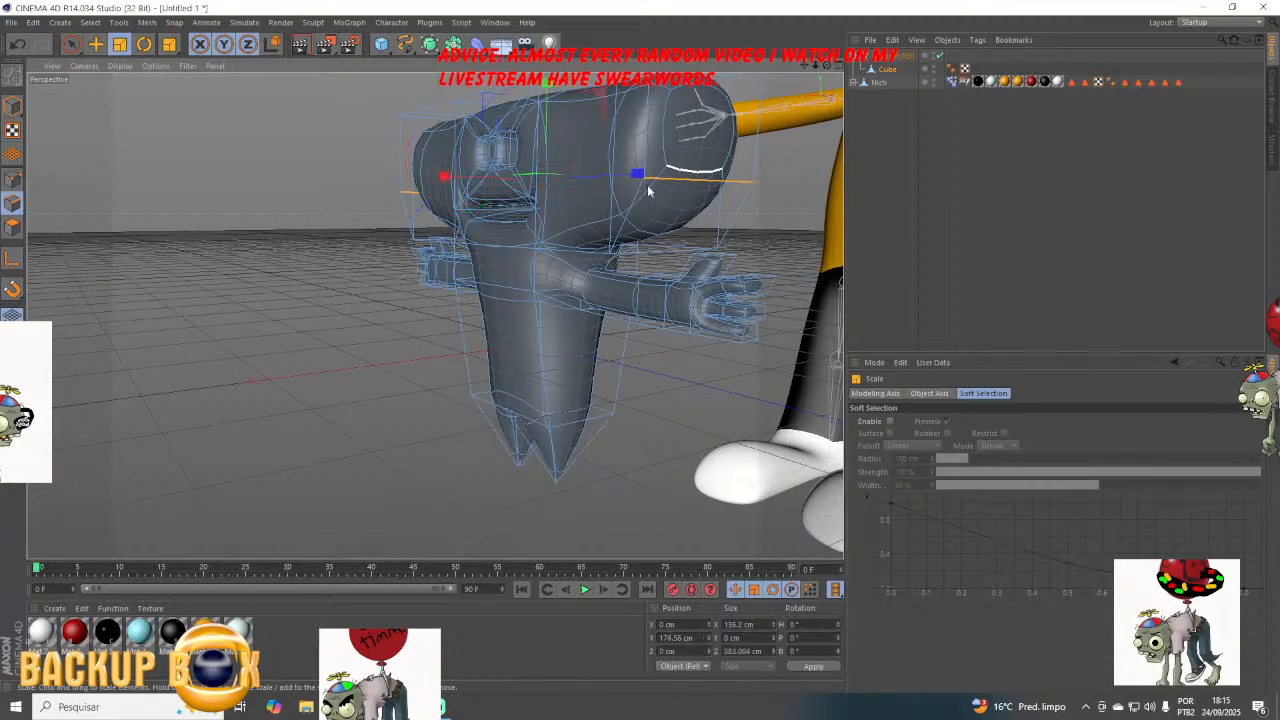
pyautogui.press('e')
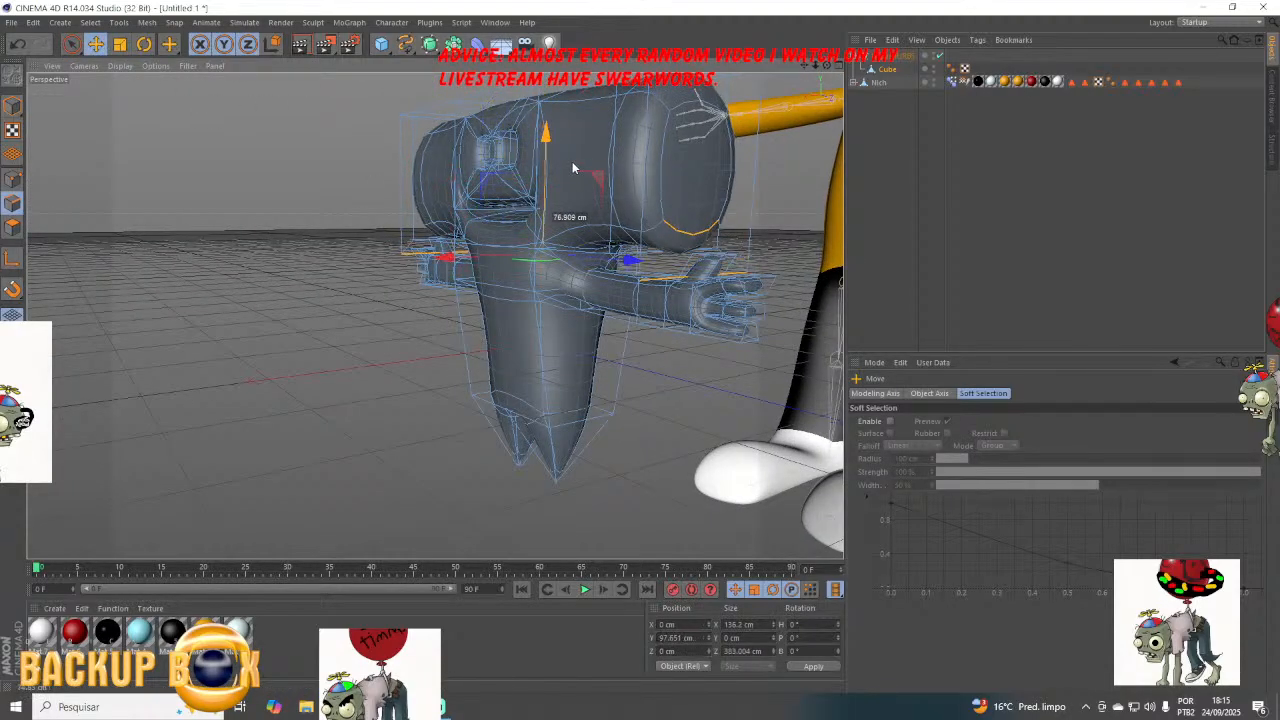
pyautogui.click(752, 198)
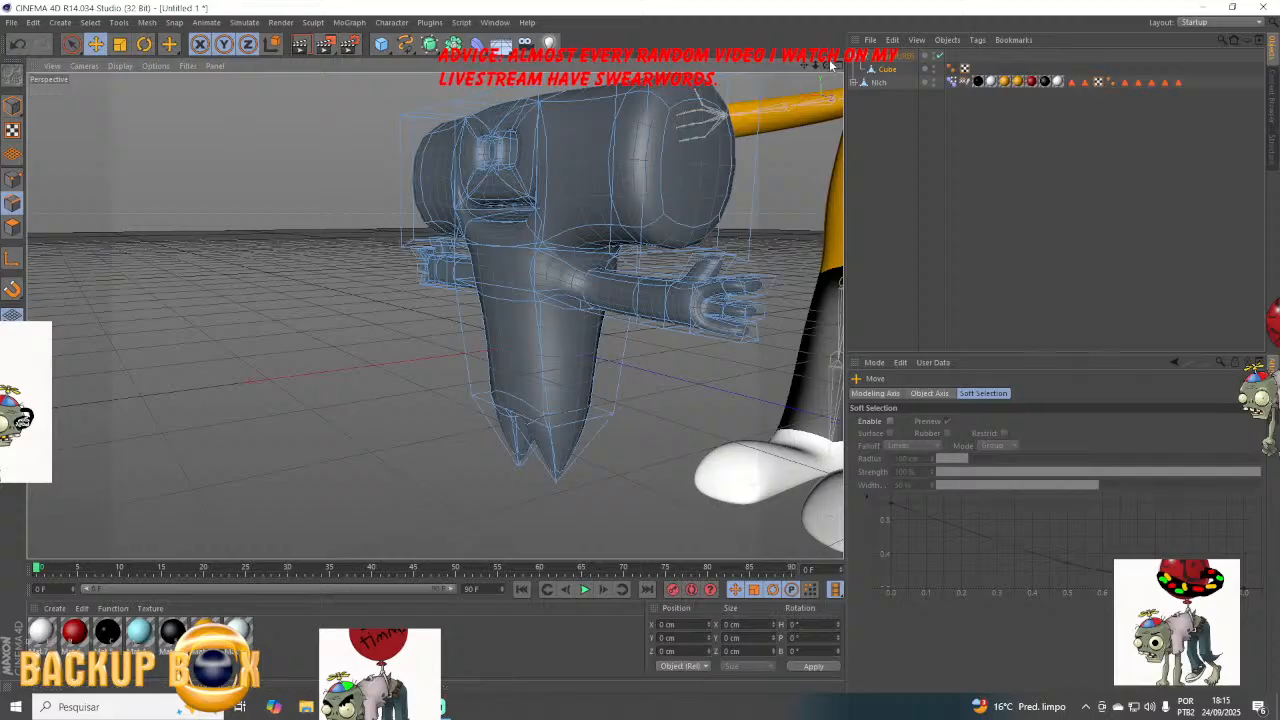
# Switch from edge editing to whole-model editing and add a sphere primitive for the eye.
pyautogui.moveTo(831, 67); pyautogui.dragTo(780, 82)
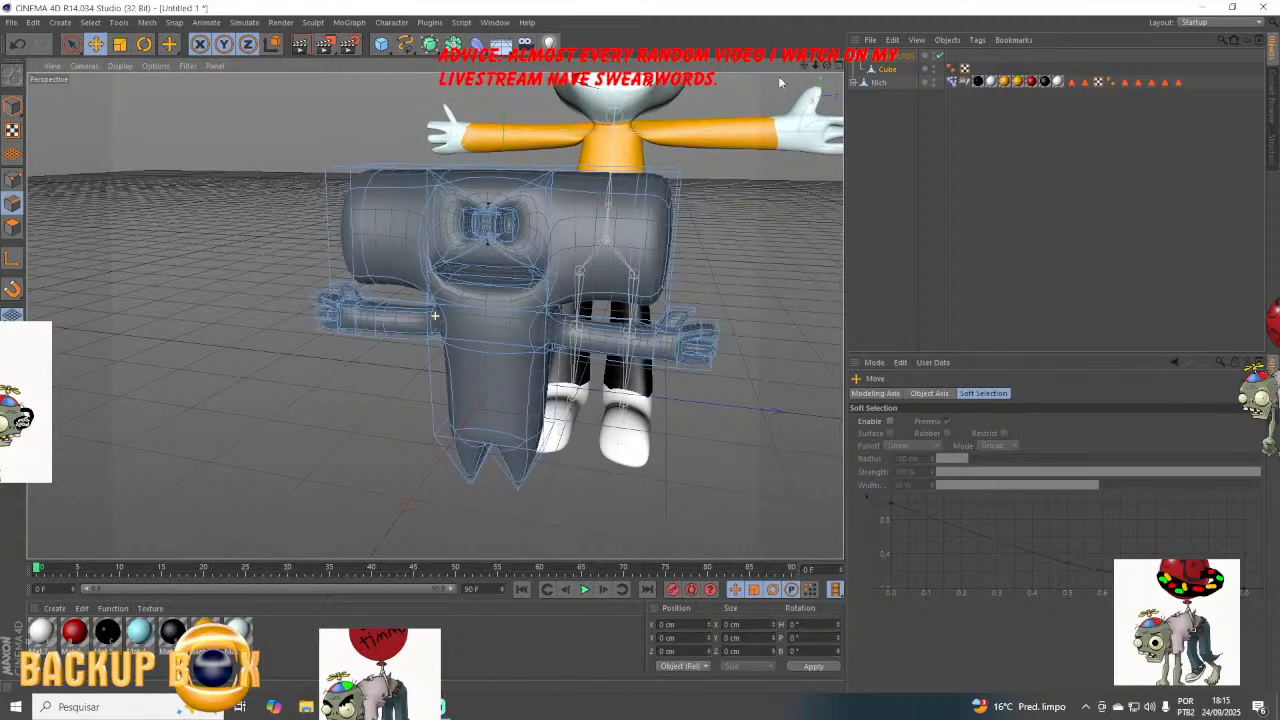
pyautogui.click(12, 105)
pyautogui.click(381, 44)
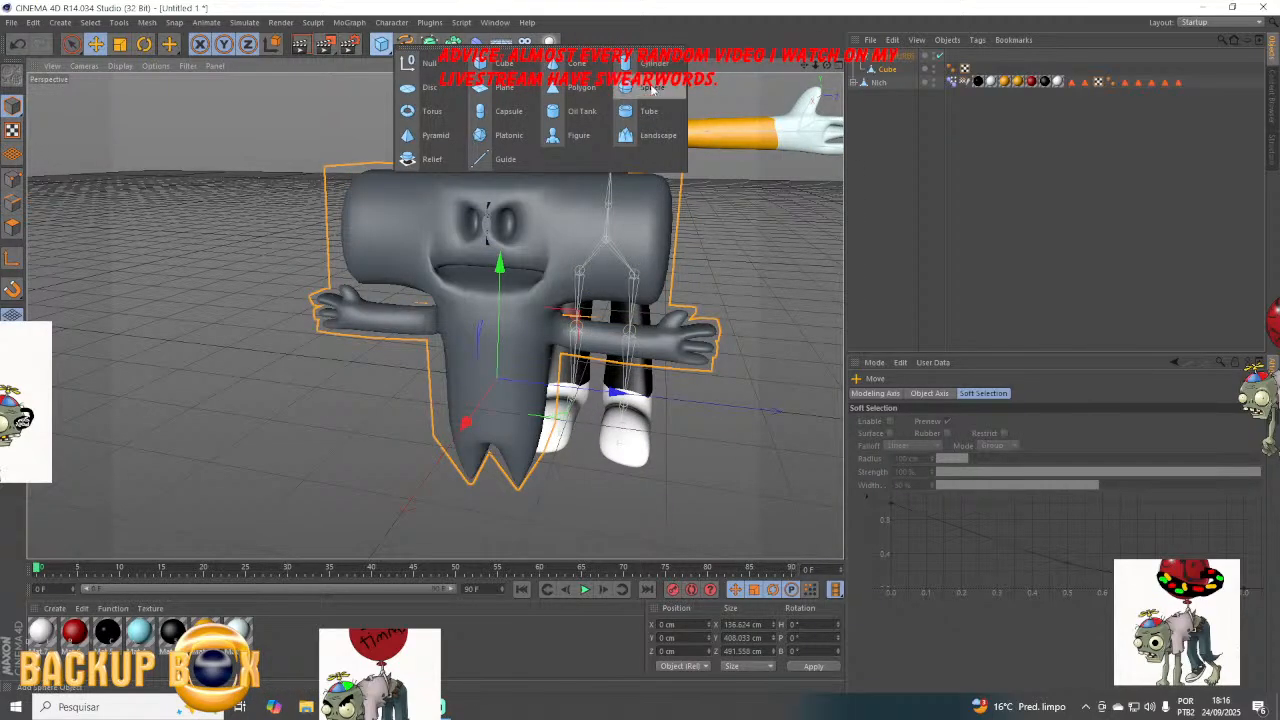
pyautogui.click(626, 87)
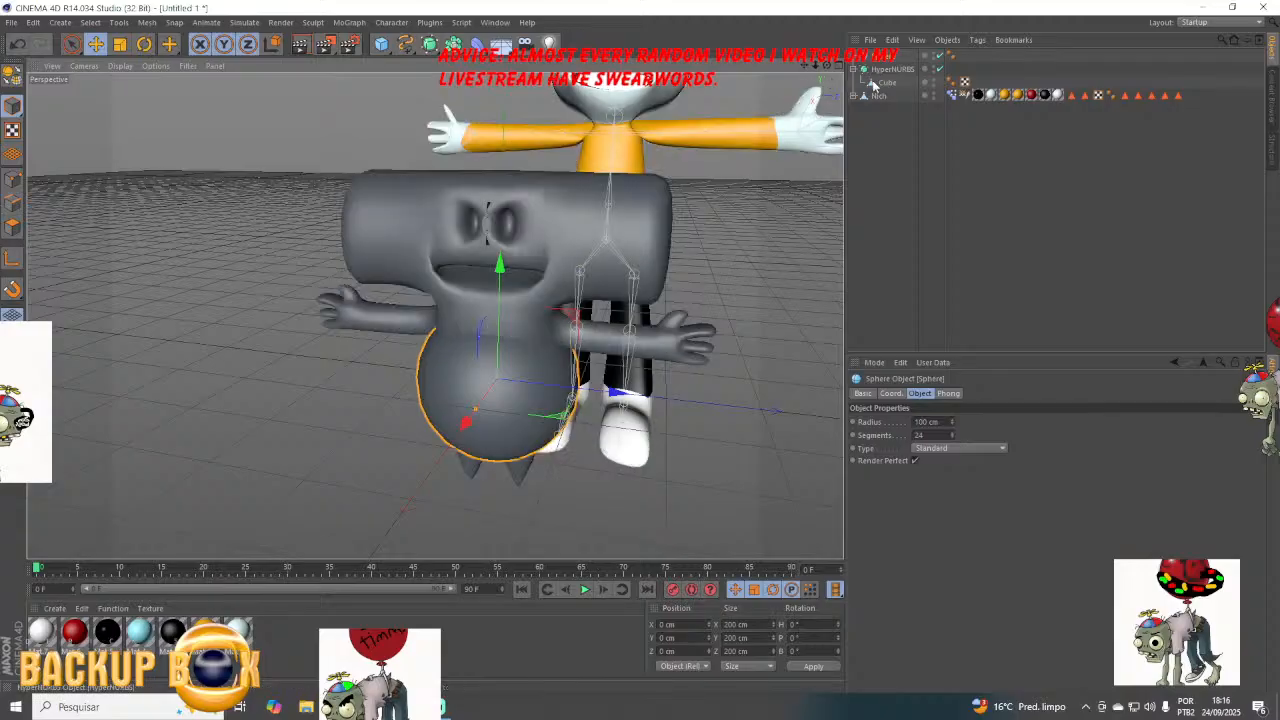
# Select the body's polygon between the two eye sockets and scale it to about 7 cm in Z.
pyautogui.click(505, 200)
pyautogui.scroll(3, 505, 200)
pyautogui.scroll(1, 505, 201)
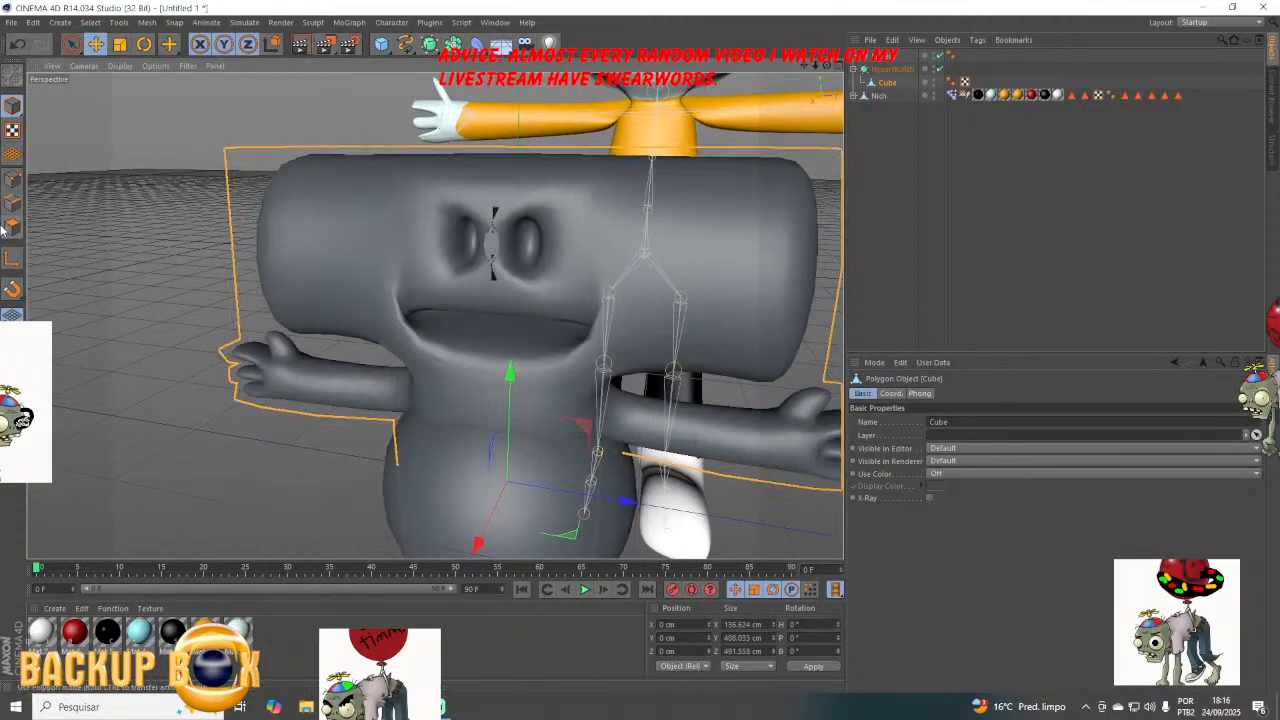
pyautogui.click(12, 227)
pyautogui.click(495, 248)
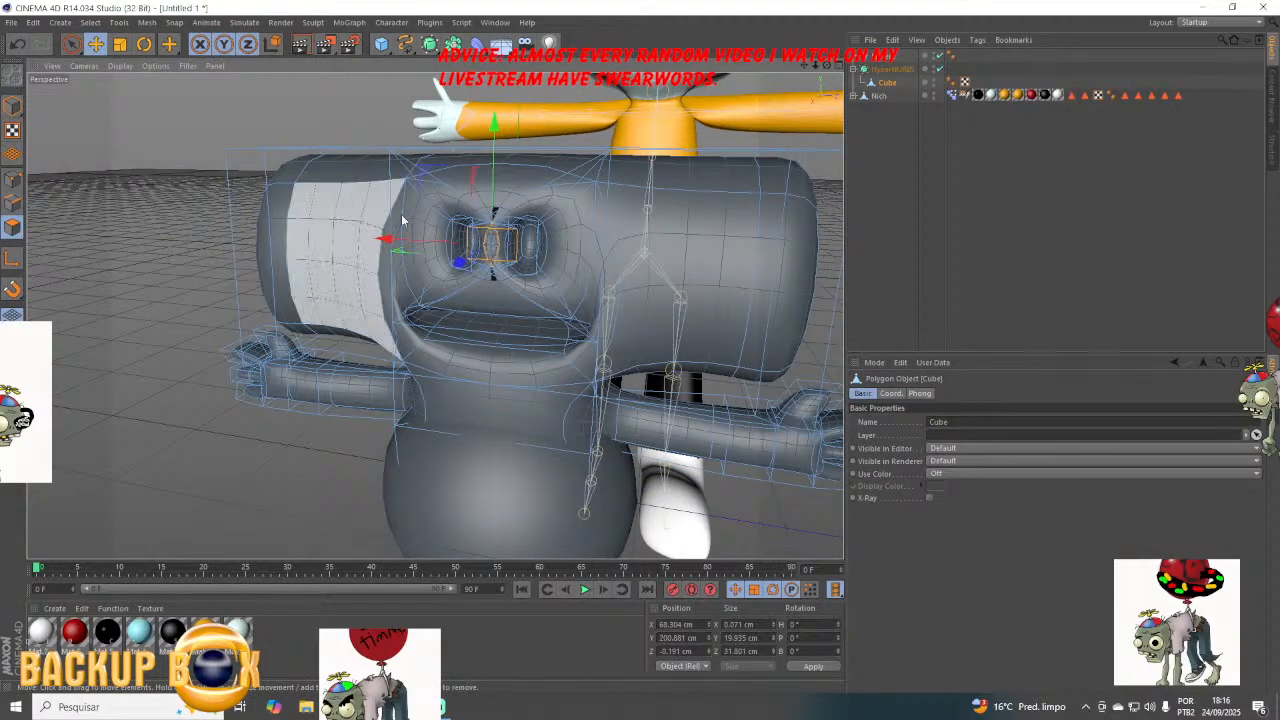
pyautogui.click(119, 44)
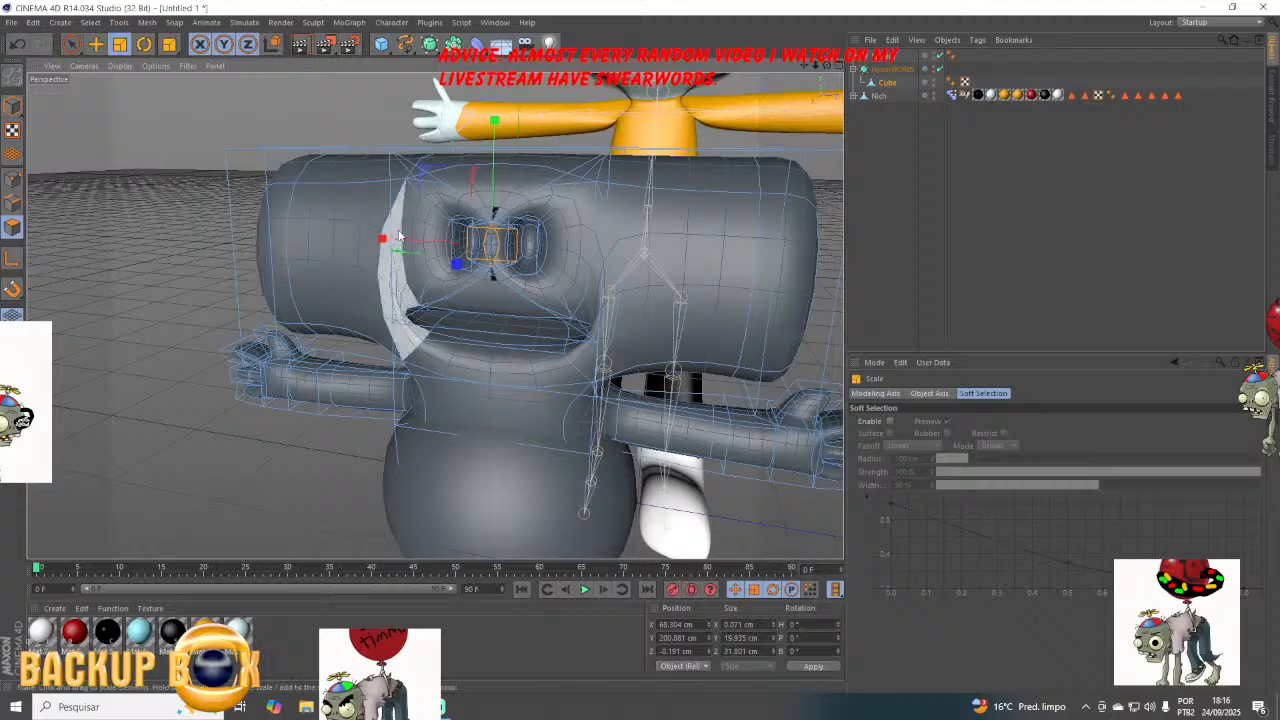
pyautogui.moveTo(386, 240); pyautogui.dragTo(567, 249)
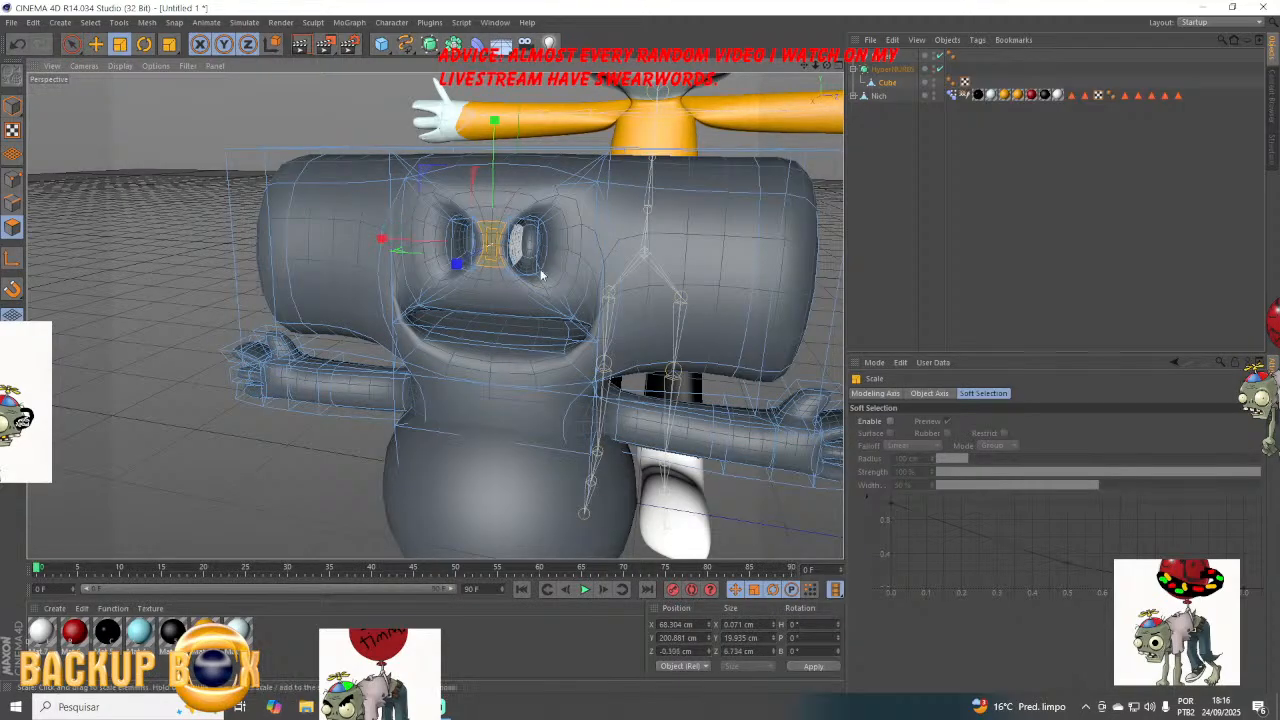
pyautogui.click(977, 214)
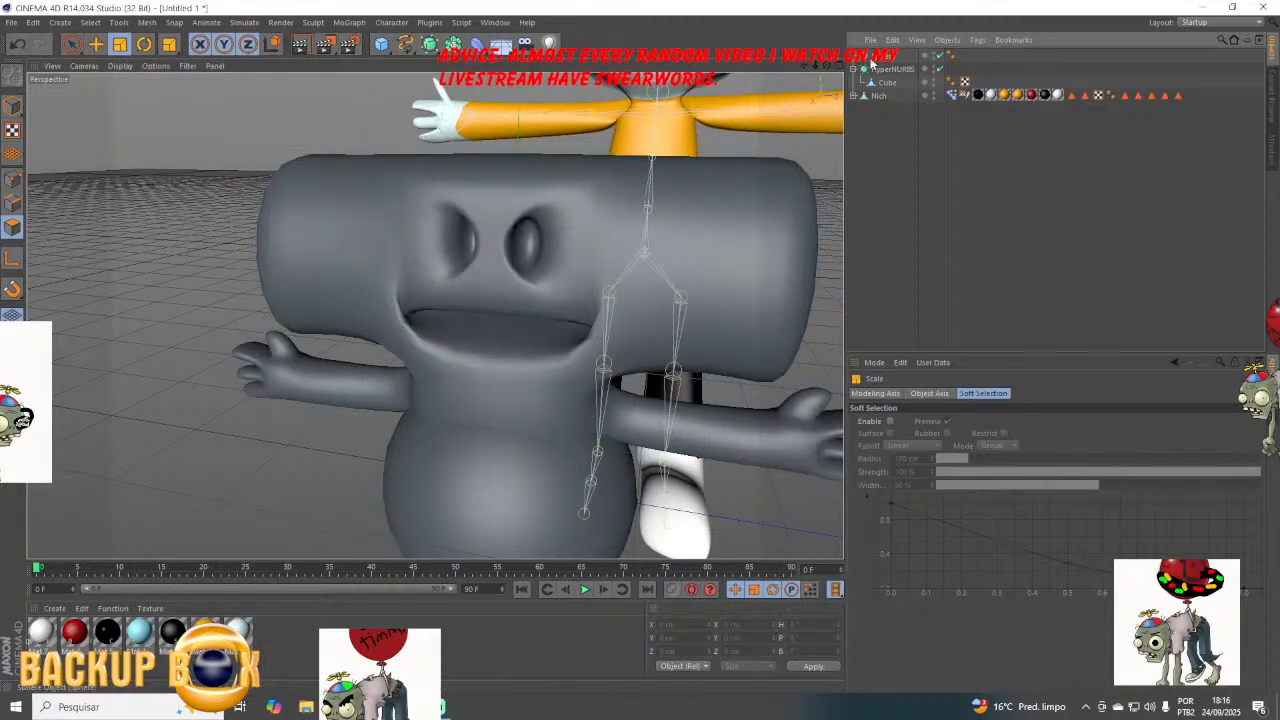
# Select the sphere and scale it down to a radius of about 16.7 cm.
pyautogui.click(584, 375)
pyautogui.moveTo(716, 370); pyautogui.dragTo(450, 484)
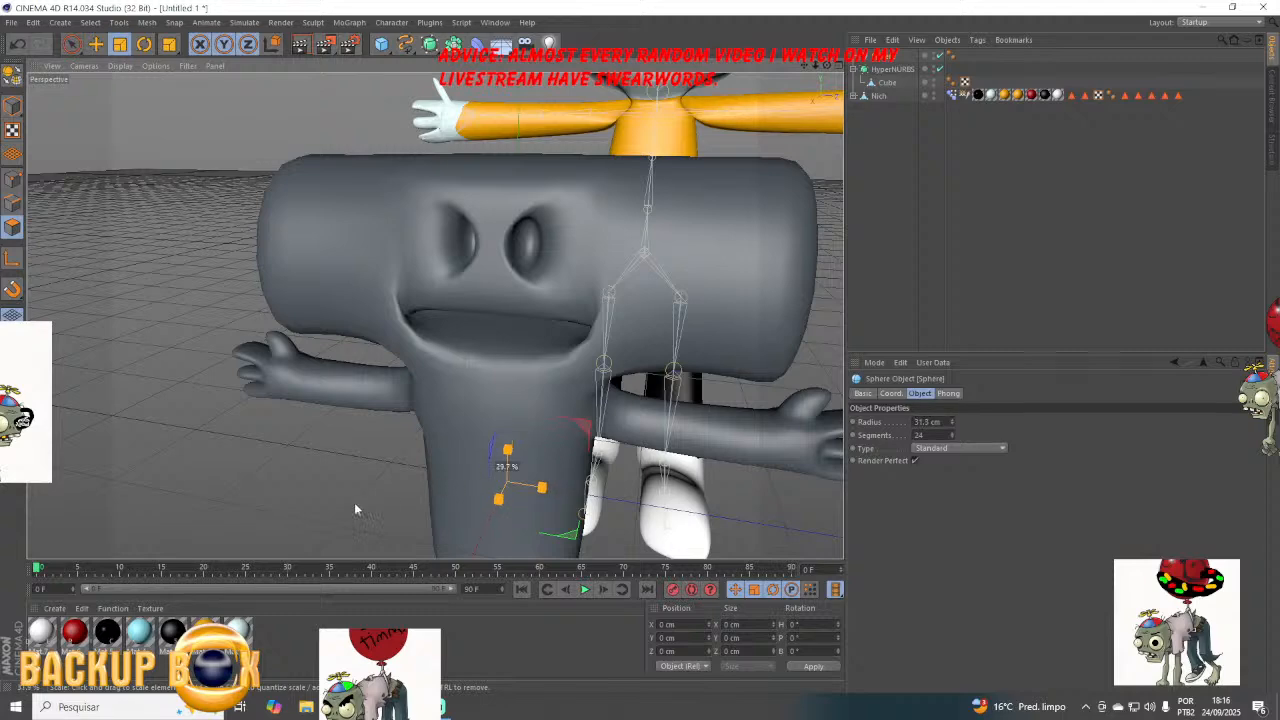
pyautogui.moveTo(354, 510); pyautogui.dragTo(290, 520)
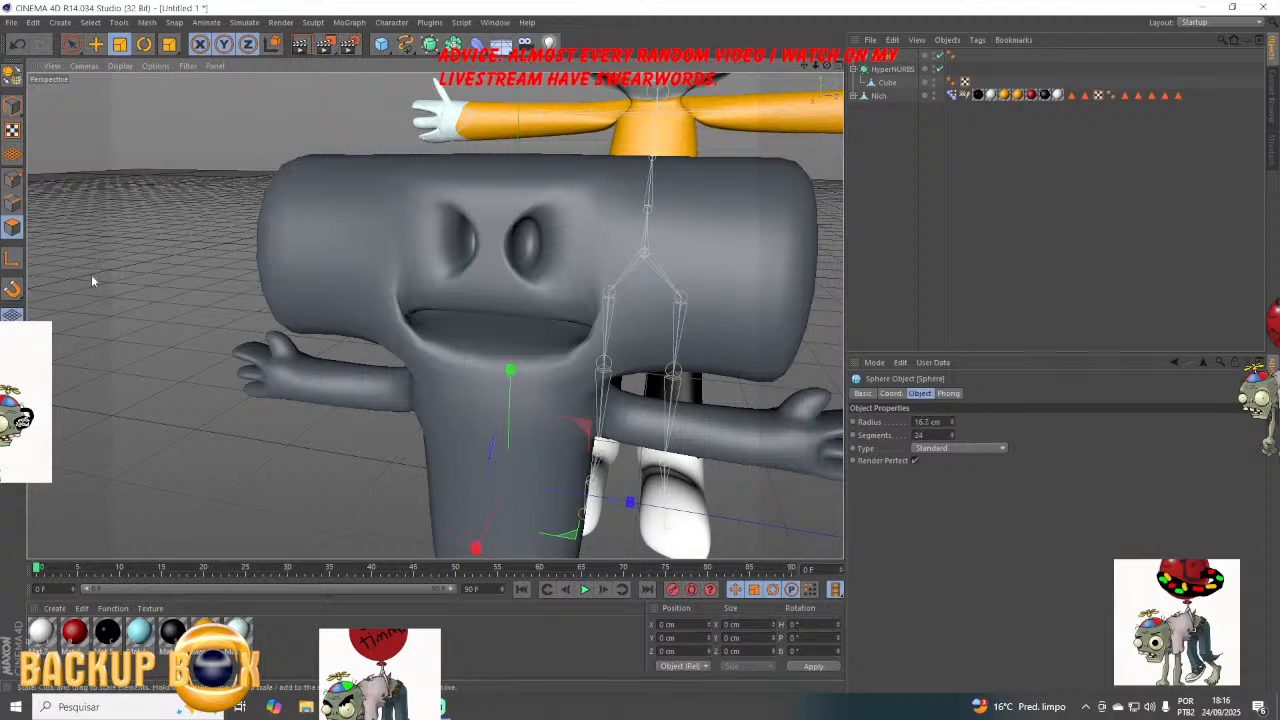
# Fit the sphere into one eye socket at about Y 196 and Z 19 cm, enlarged to about 57 cm, and duplicate it into the other socket.
pyautogui.click(95, 44)
pyautogui.moveTo(510, 400); pyautogui.dragTo(578, 67)
pyautogui.moveTo(635, 243); pyautogui.dragTo(664, 247)
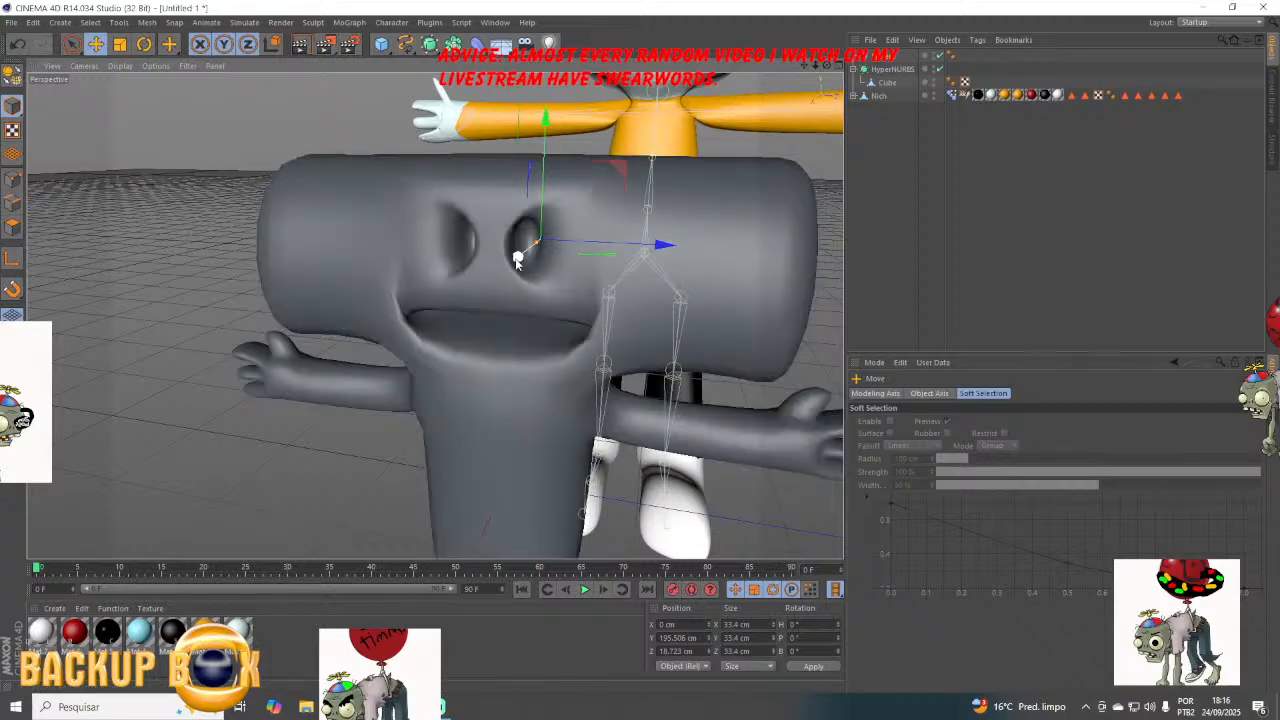
pyautogui.moveTo(532, 263)
pyautogui.mouseDown()
pyautogui.moveTo(516, 258)
pyautogui.moveTo(527, 252)
pyautogui.mouseUp()
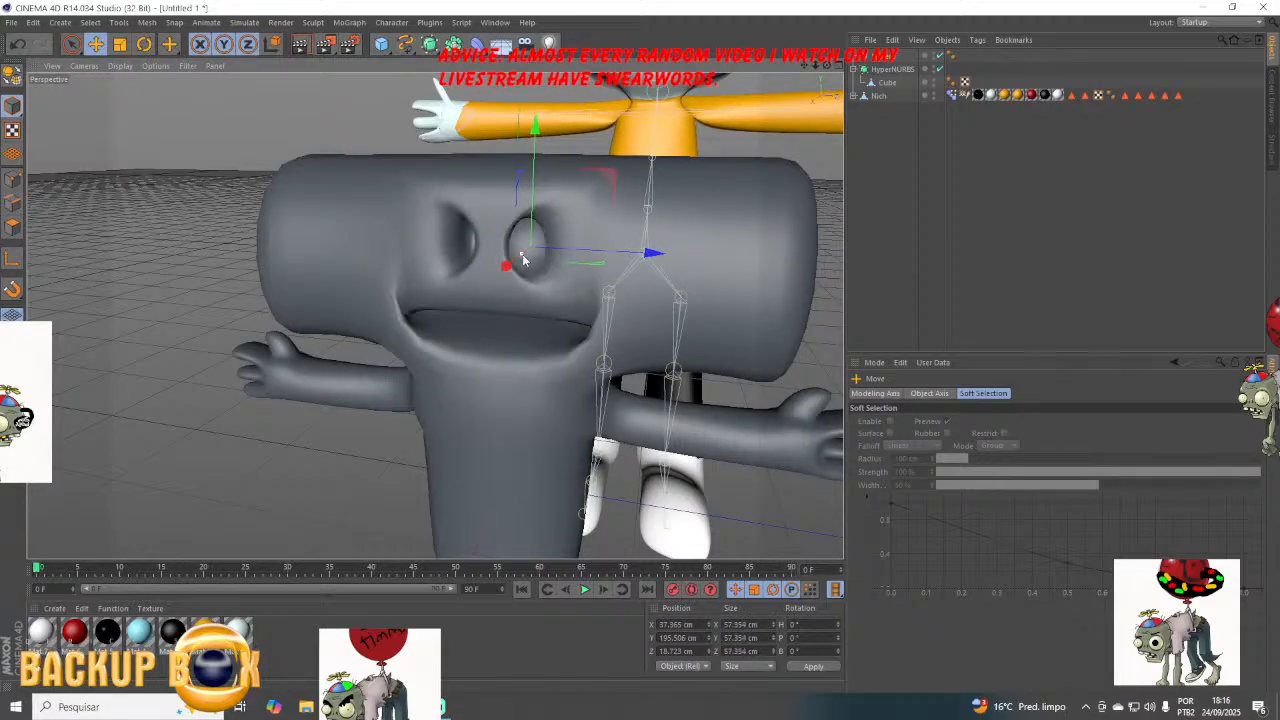
pyautogui.moveTo(617, 263); pyautogui.dragTo(586, 266)
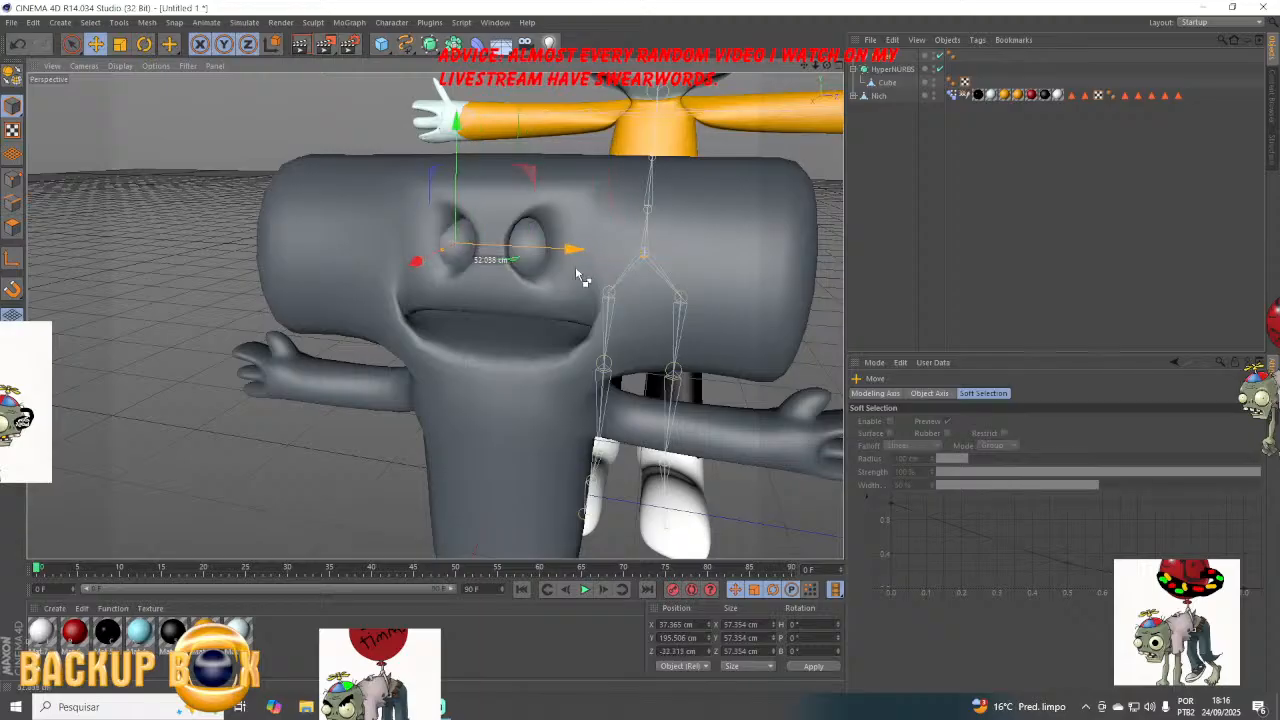
# Switch to Streamlabs Desktop to check the livestream chat and return to CINEMA 4D.
pyautogui.click(447, 706)
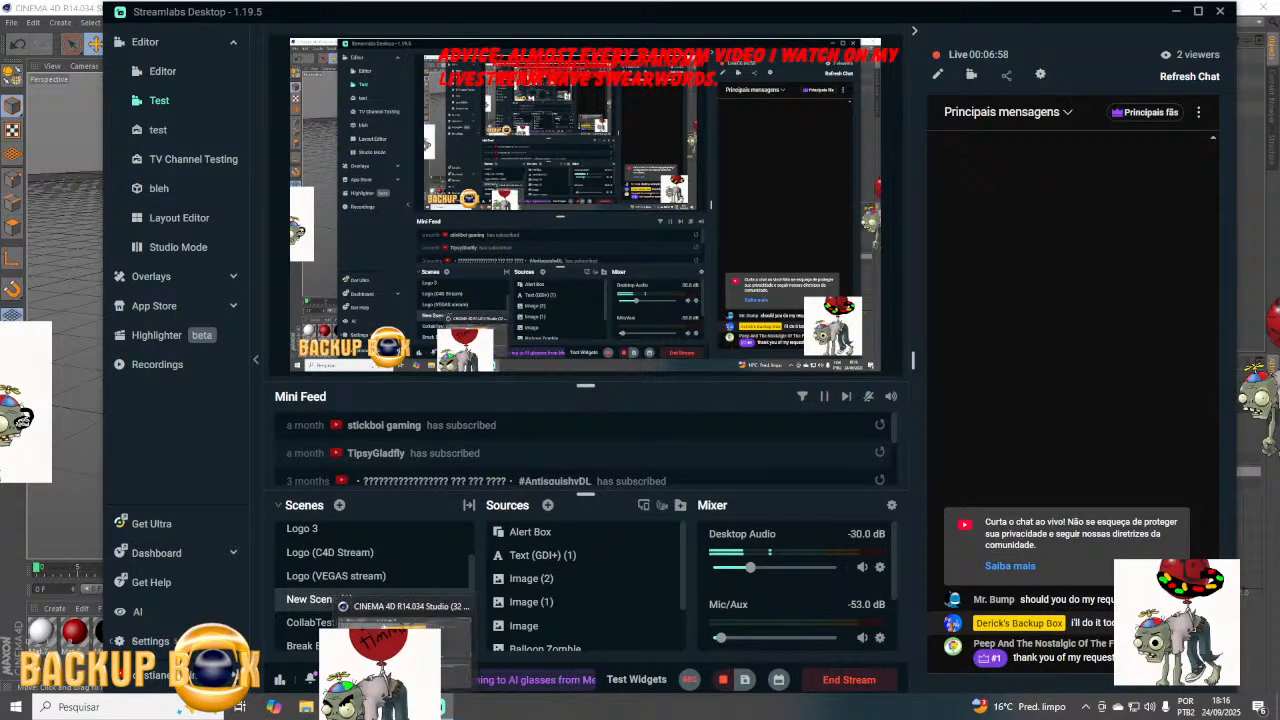
pyautogui.click(416, 620)
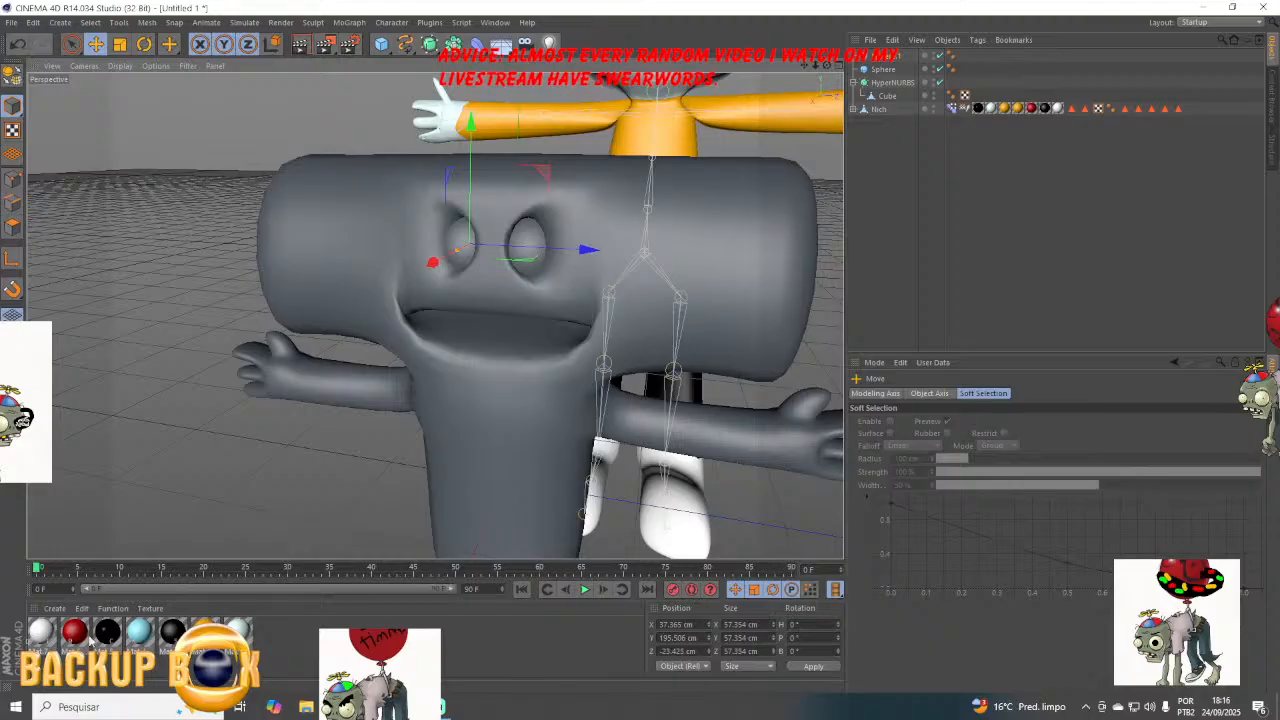
# Delete the duplicate eye sphere and mirror the remaining one with a Symmetry object across the XY plane.
pyautogui.click(895, 68)
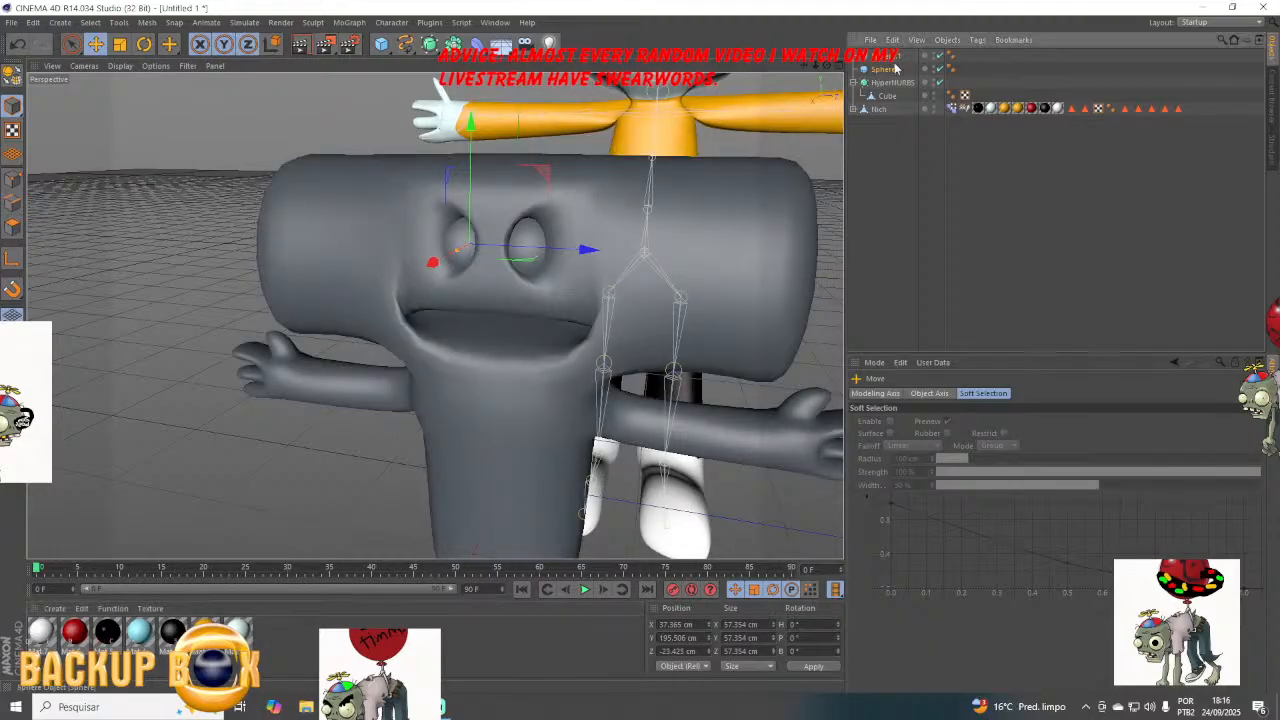
pyautogui.press('Delete')
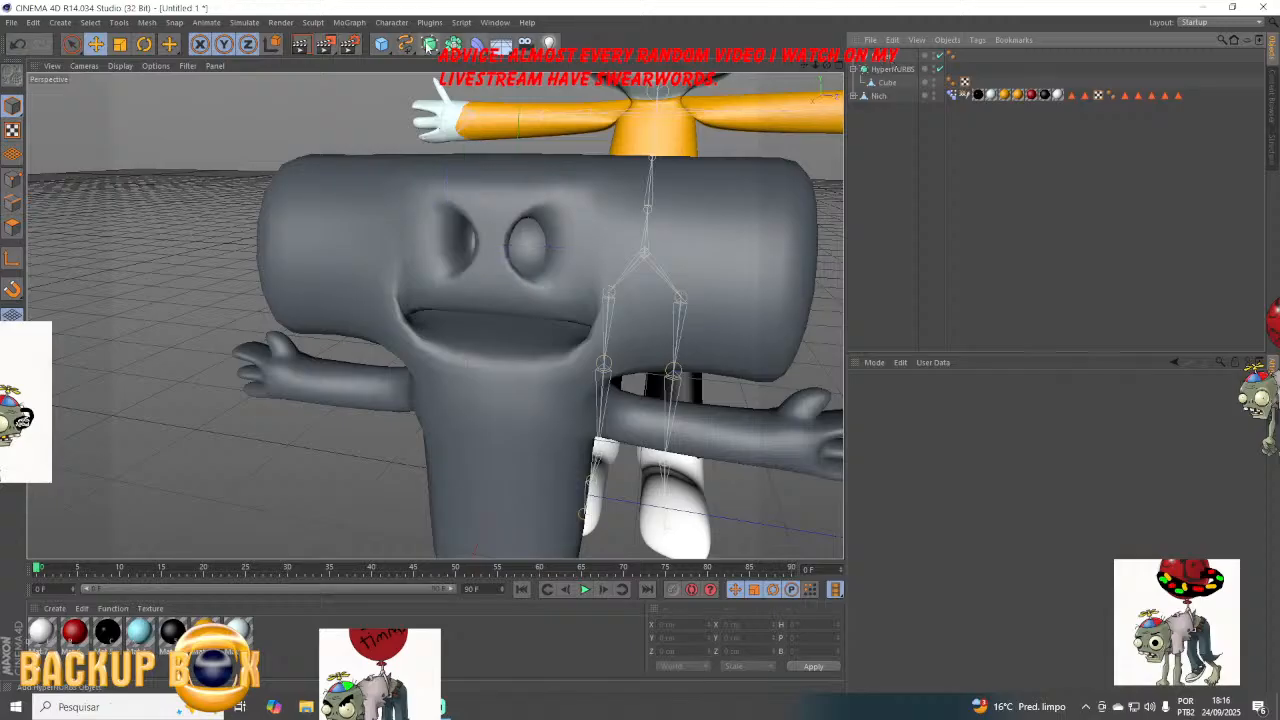
pyautogui.moveTo(455, 46); pyautogui.dragTo(605, 108)
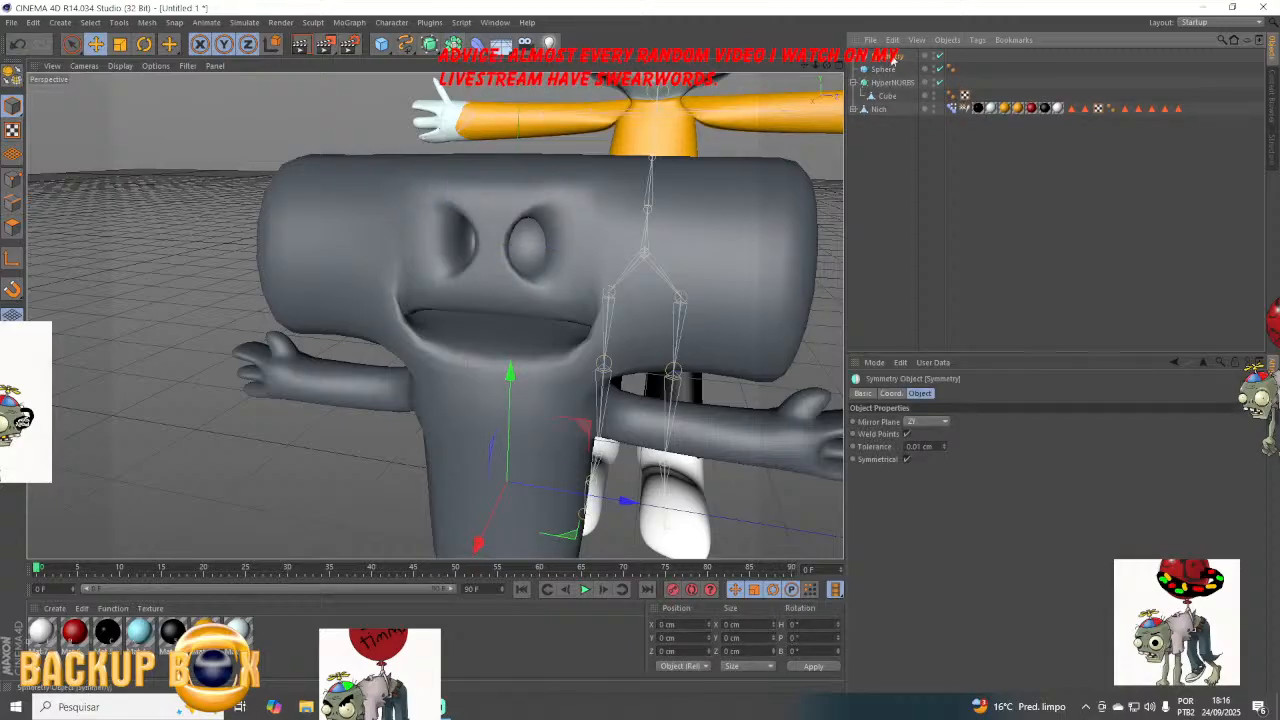
pyautogui.click(921, 421)
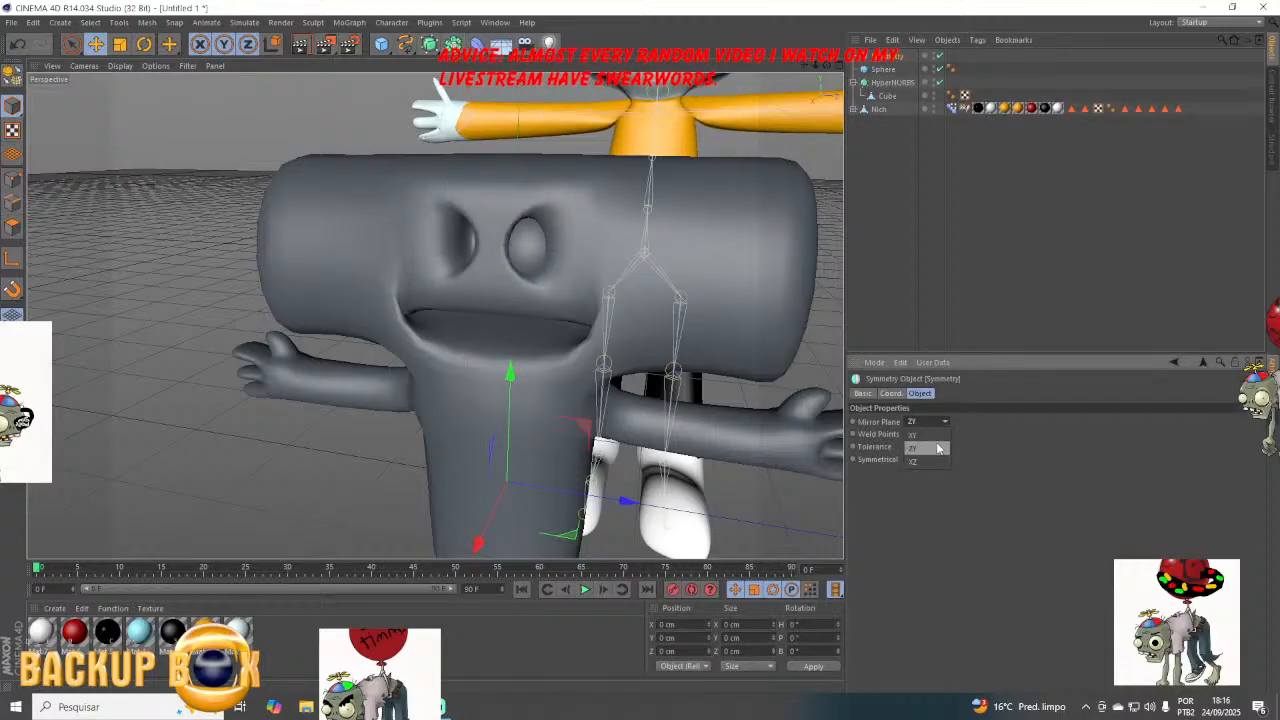
pyautogui.click(937, 434)
pyautogui.moveTo(880, 79)
pyautogui.mouseDown()
pyautogui.moveTo(886, 48)
pyautogui.moveTo(884, 62)
pyautogui.mouseUp()
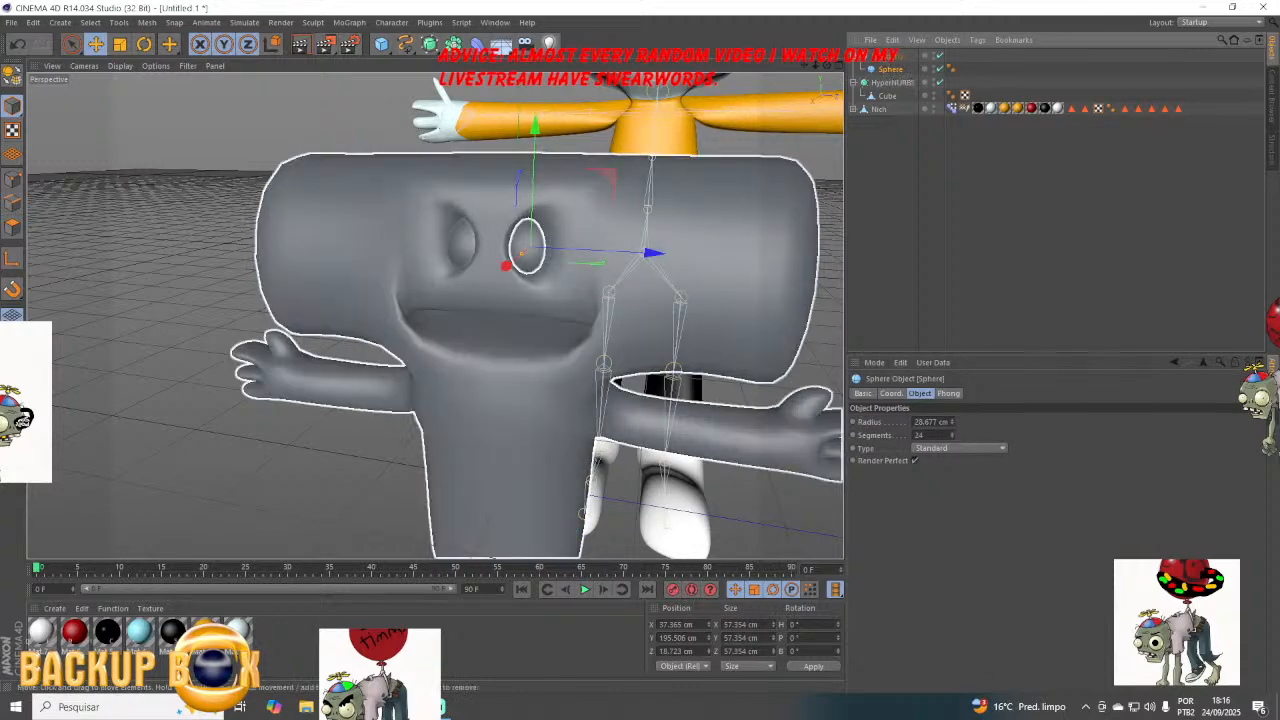
# Apply the black material Mat.5 to the eye sphere and check the T-Kids reference drawing in the browser.
pyautogui.moveTo(114, 628); pyautogui.dragTo(892, 67)
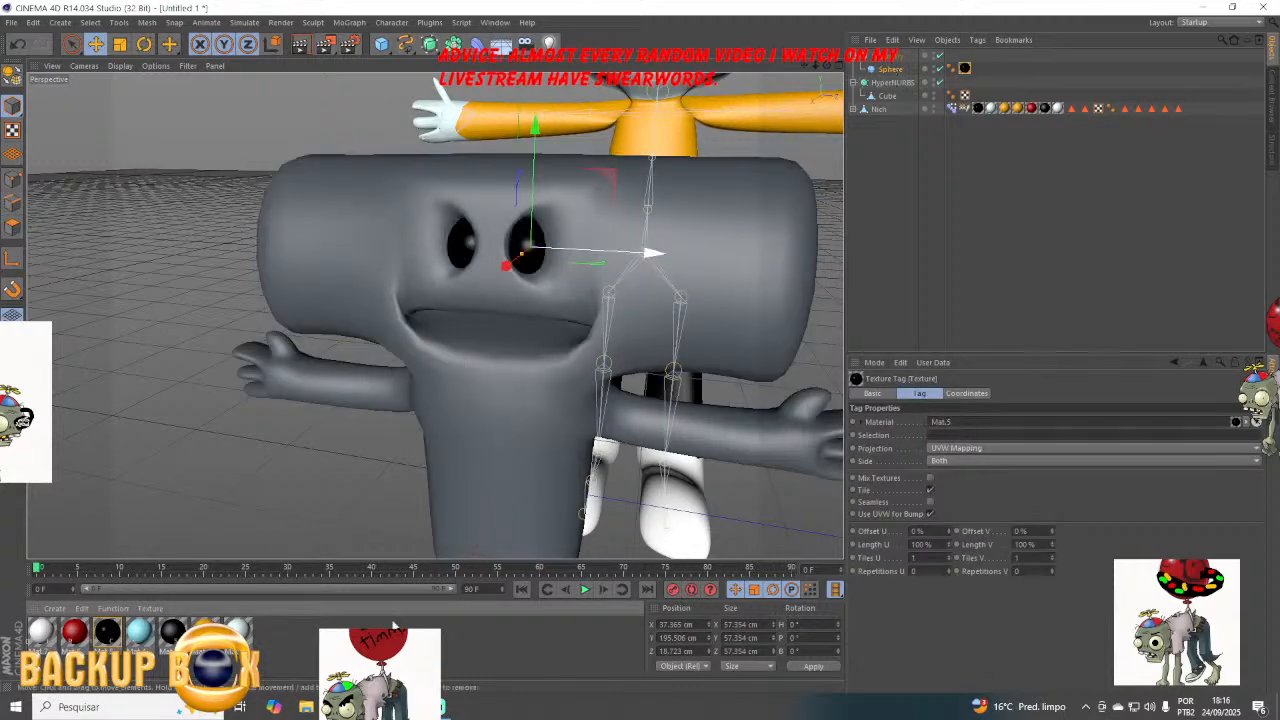
pyautogui.hotkey('alt', 'Tab')
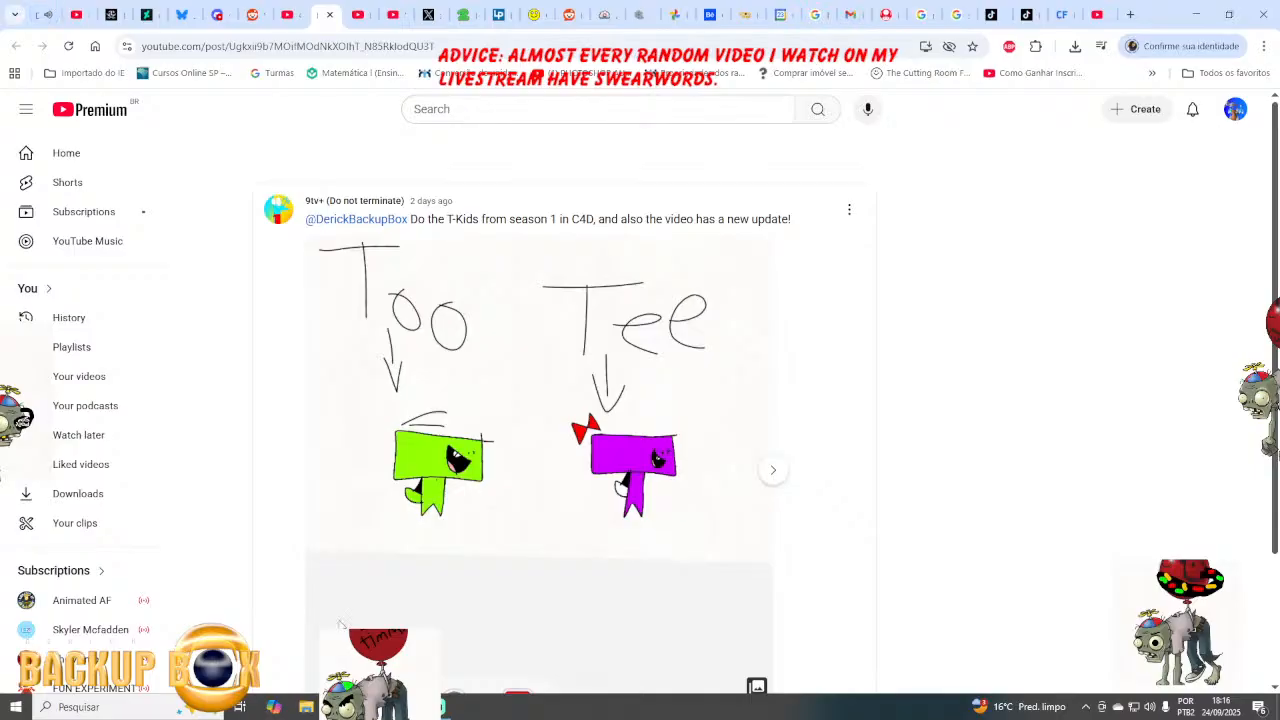
pyautogui.hotkey('alt', 'Tab')
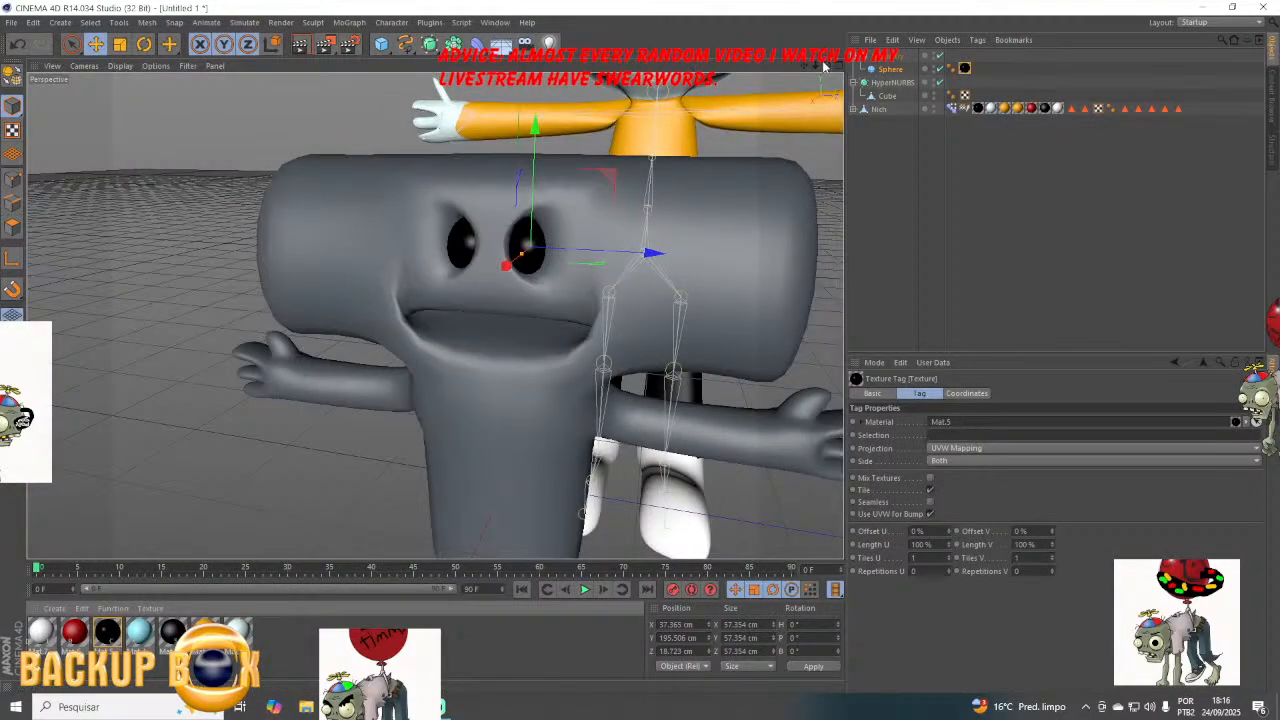
# Select the body's points at both mouth corners and scale them closer together to about 66 cm in Z.
pyautogui.moveTo(826, 64); pyautogui.dragTo(880, 44)
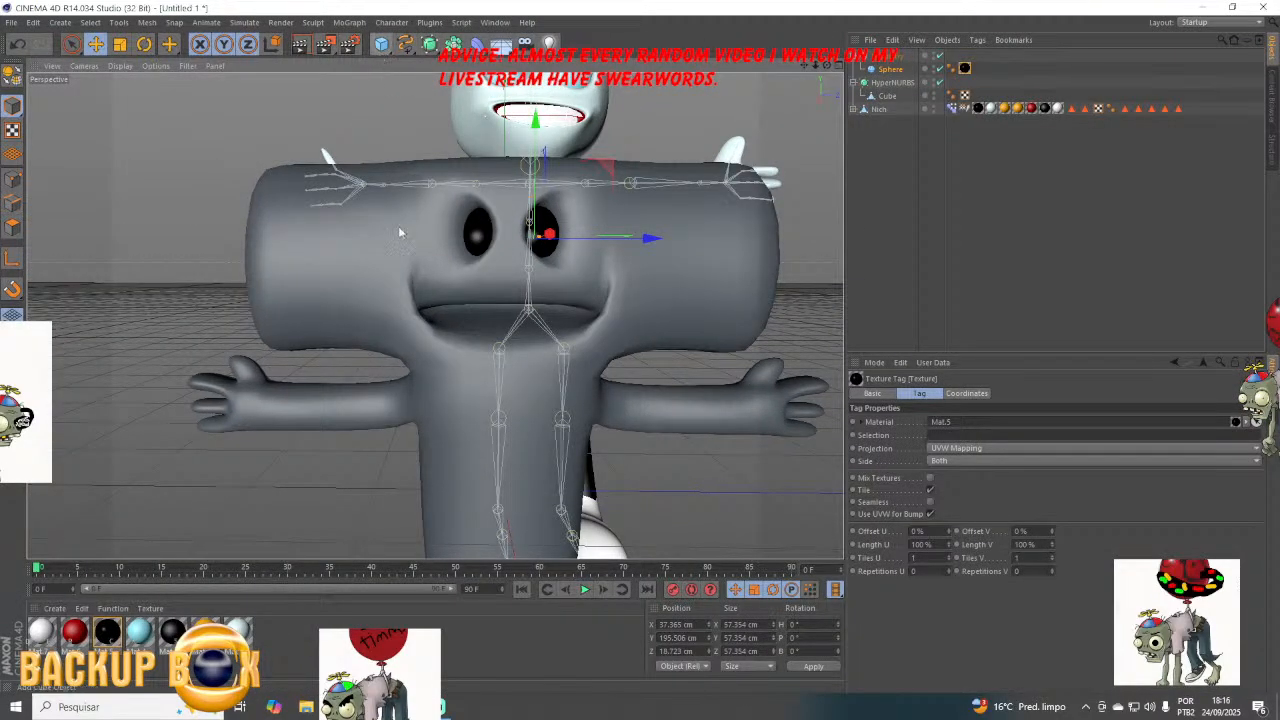
pyautogui.click(12, 180)
pyautogui.click(867, 95)
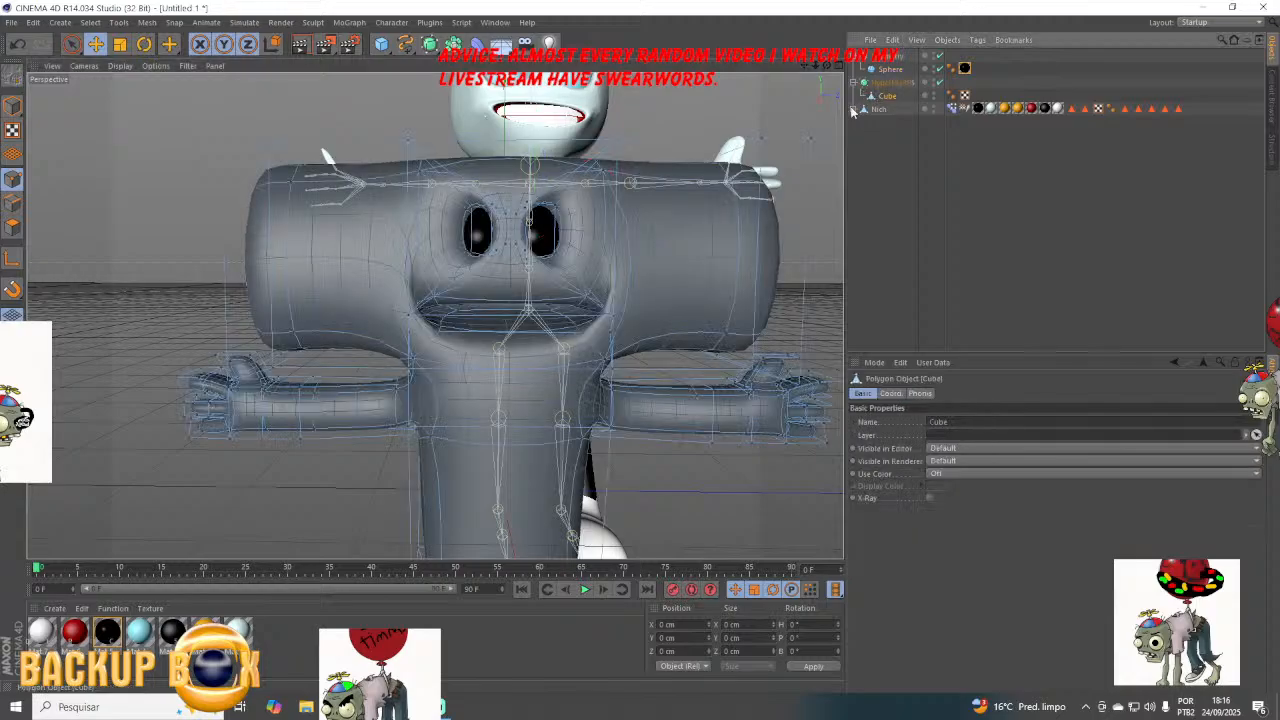
pyautogui.keyDown('shift'); pyautogui.click(614, 320); pyautogui.keyUp('shift')
pyautogui.click(120, 44)
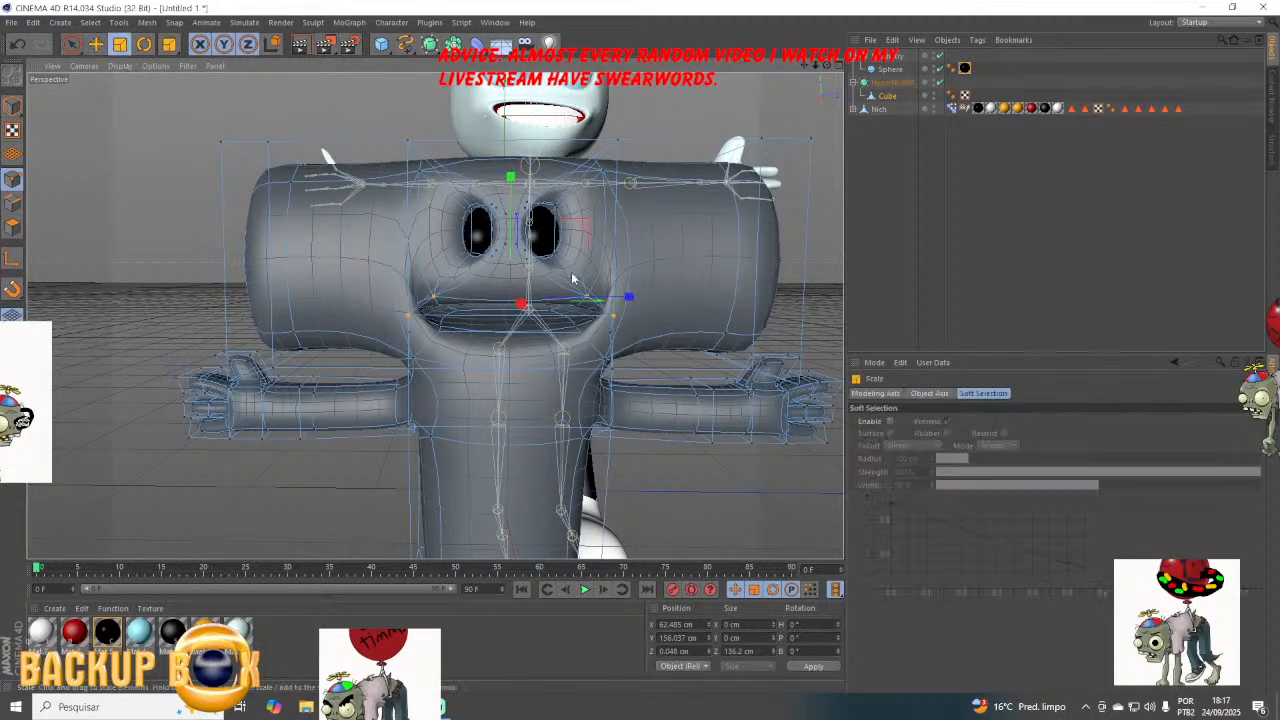
pyautogui.moveTo(625, 296); pyautogui.dragTo(567, 305)
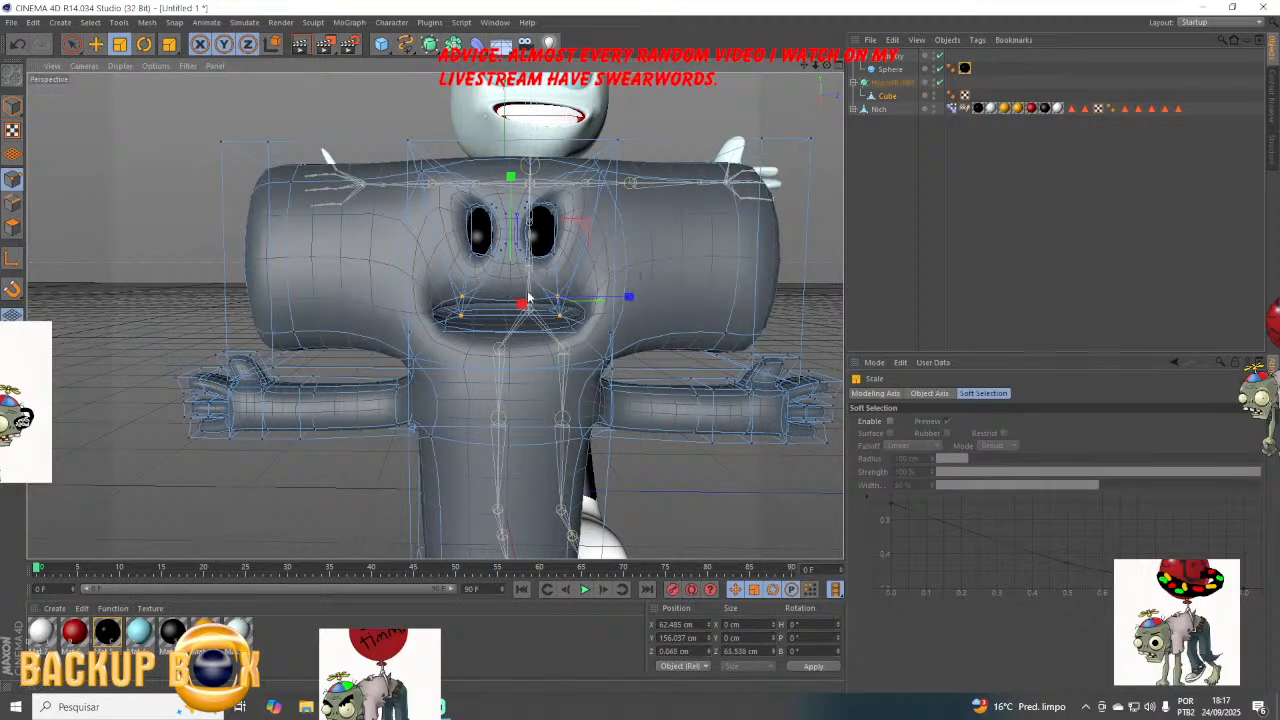
# Select the lower points of both eye sockets and scale them apart in Z to widen the sockets' lower edges.
pyautogui.click(729, 541)
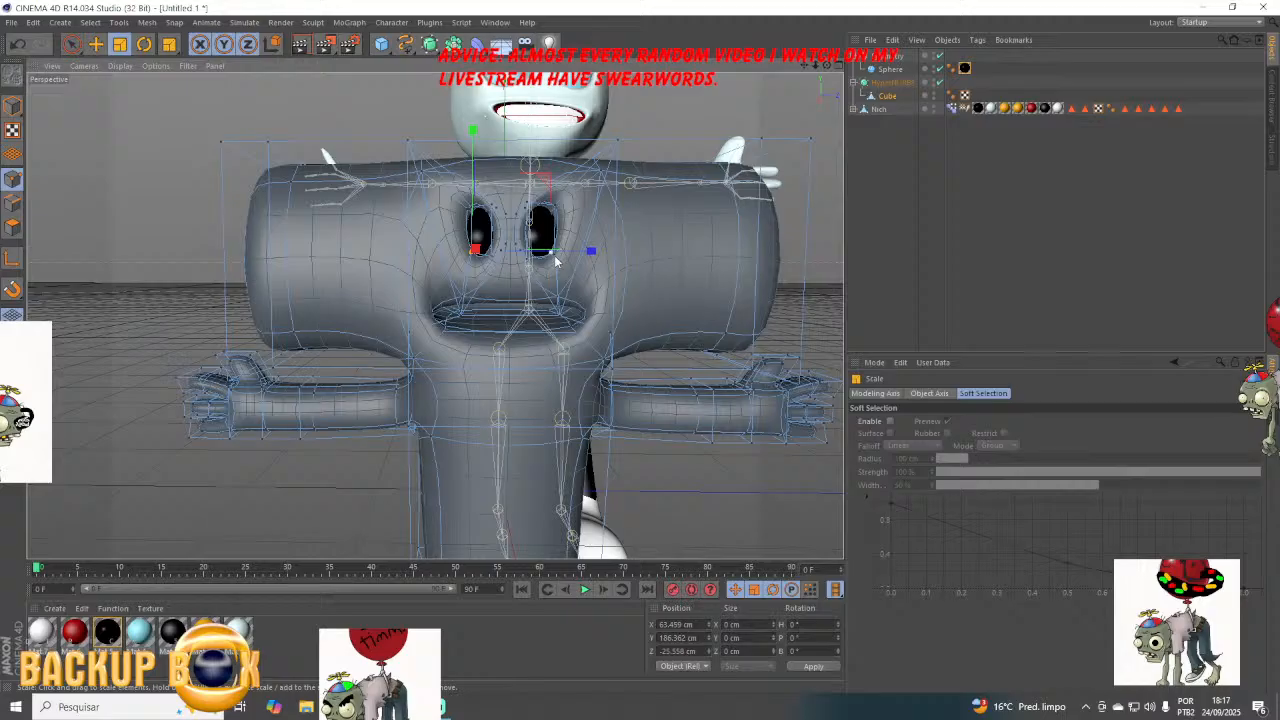
pyautogui.moveTo(556, 262); pyautogui.dragTo(709, 266)
pyautogui.click(703, 478)
pyautogui.click(13, 106)
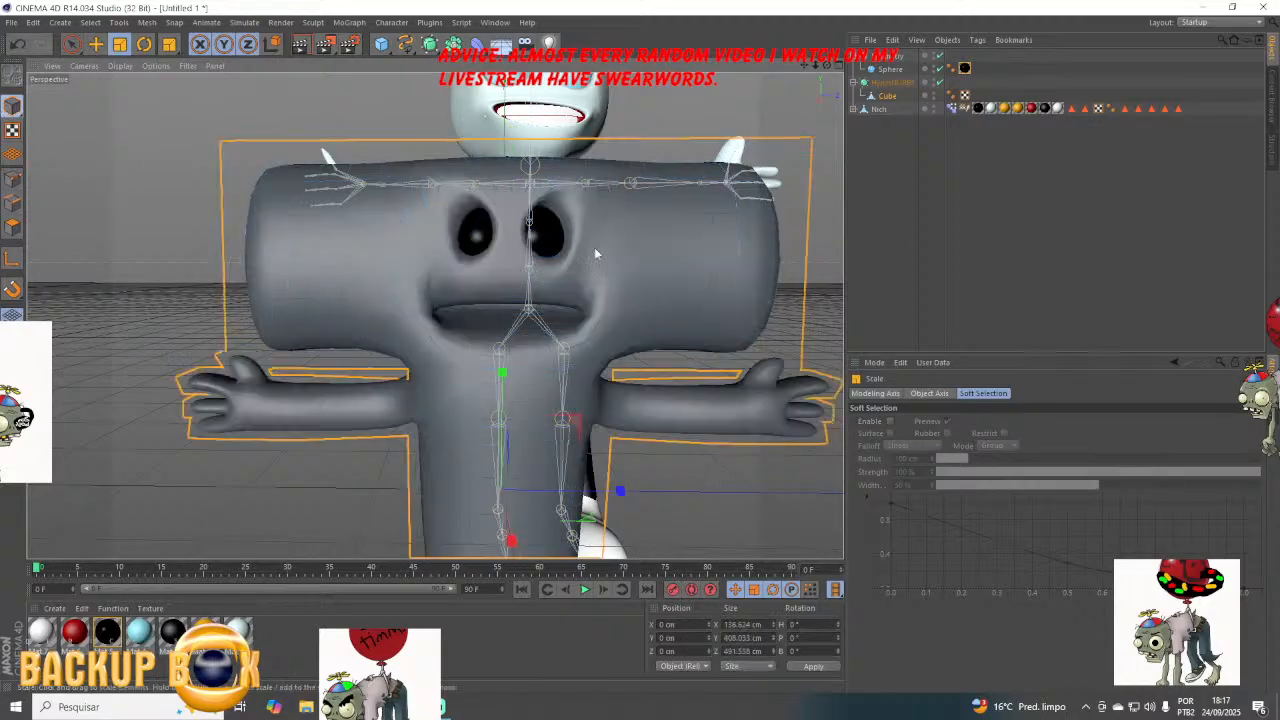
pyautogui.moveTo(804, 65); pyautogui.dragTo(762, 2)
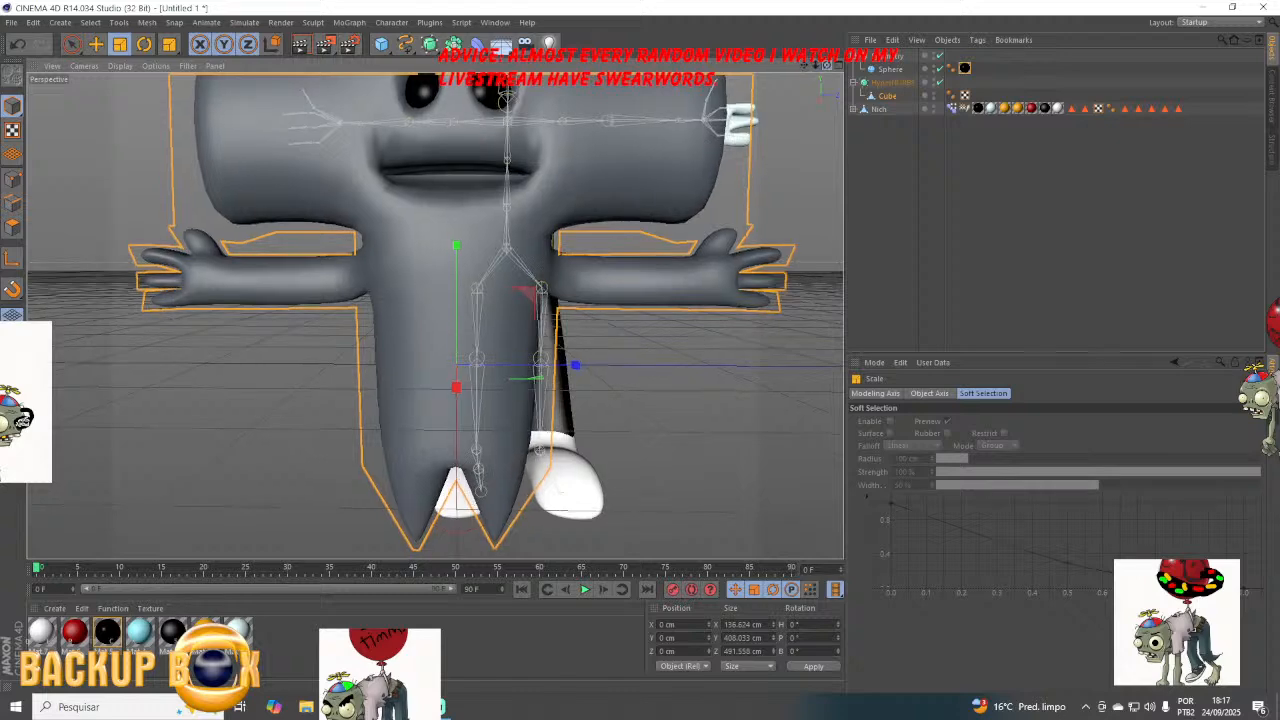
pyautogui.moveTo(827, 65); pyautogui.dragTo(768, 118)
# Check the reference drawing, create a green material with R 29, G 204 and B 144, and apply it to the body.
pyautogui.hotkey('alt', 'Tab')
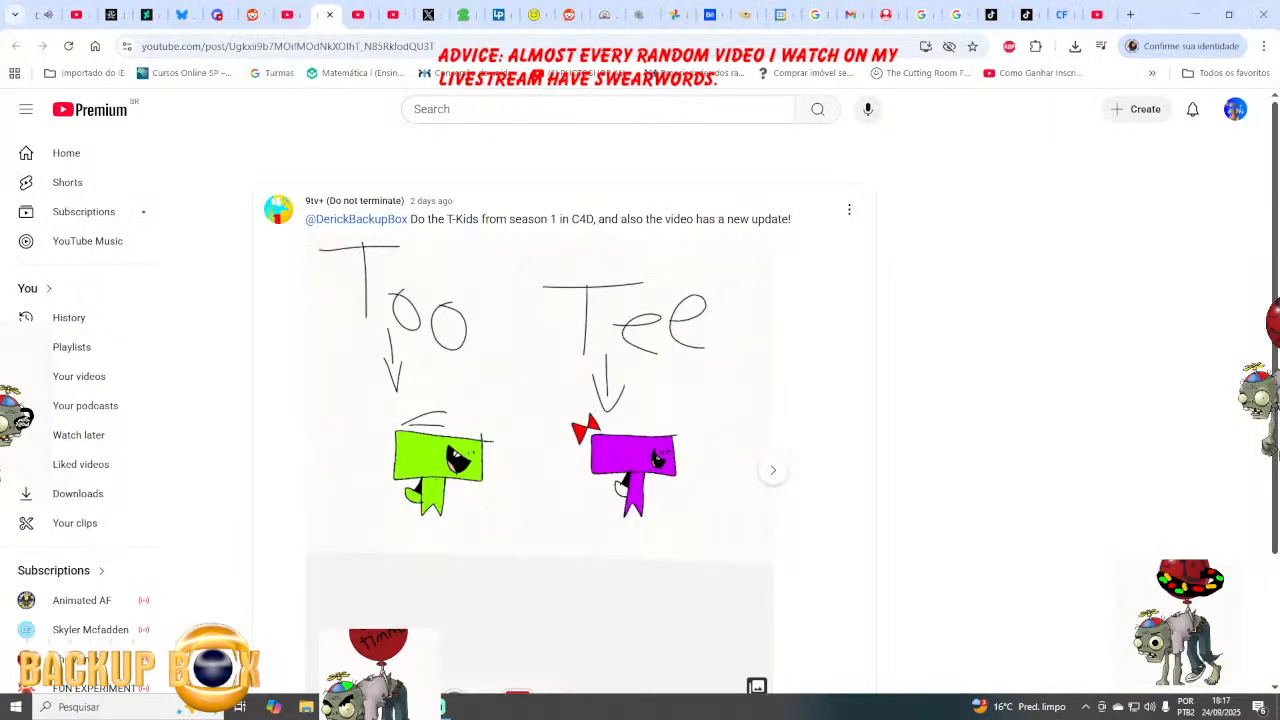
pyautogui.click(387, 605)
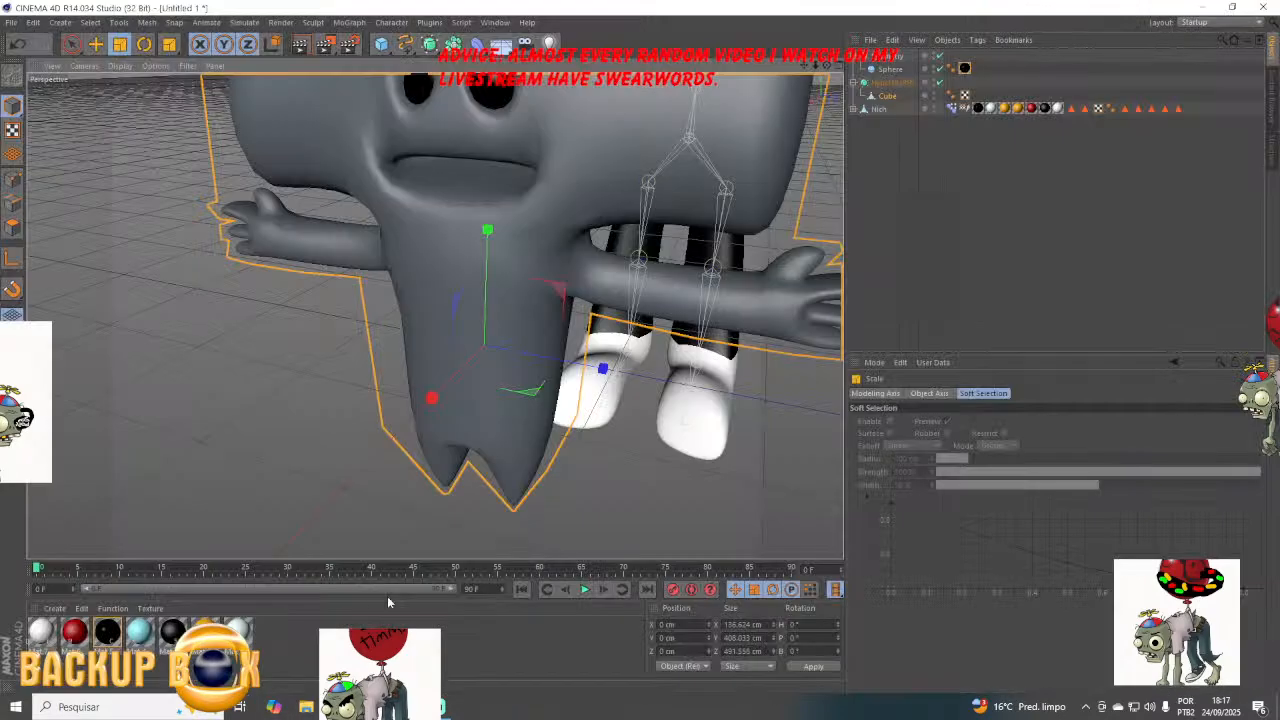
pyautogui.click(40, 632)
pyautogui.doubleClick(50, 636)
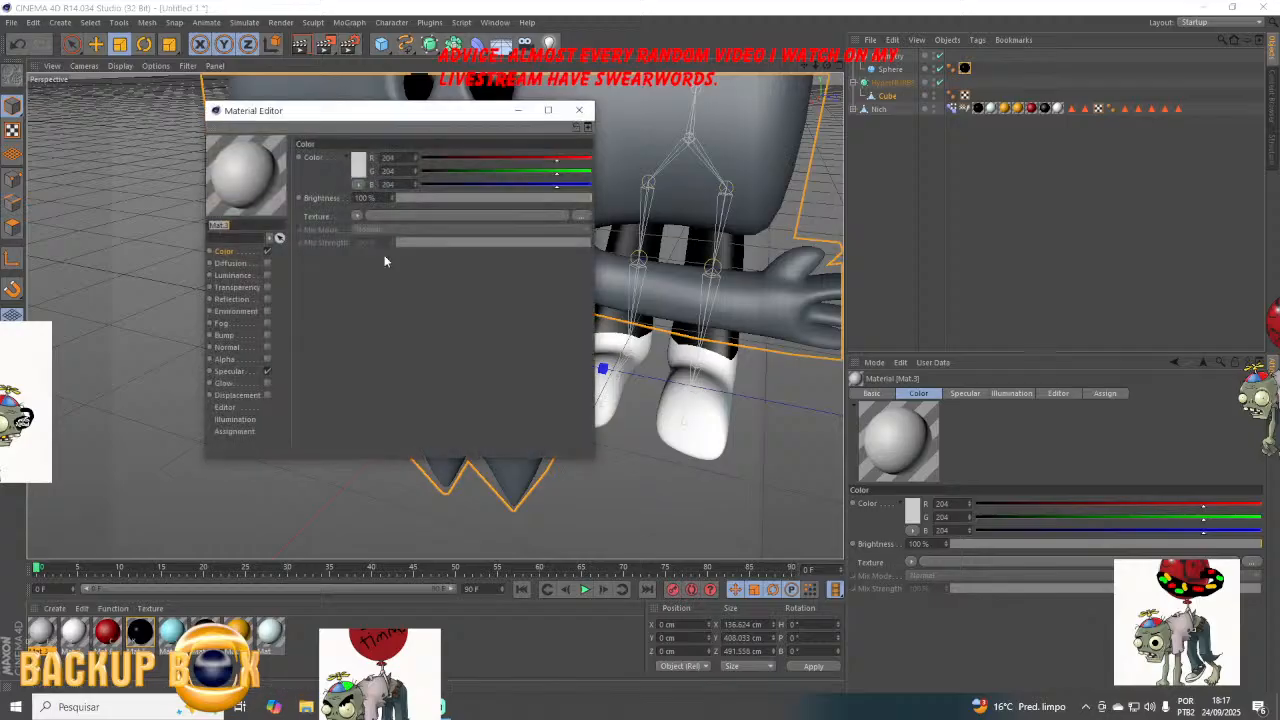
pyautogui.click(518, 187)
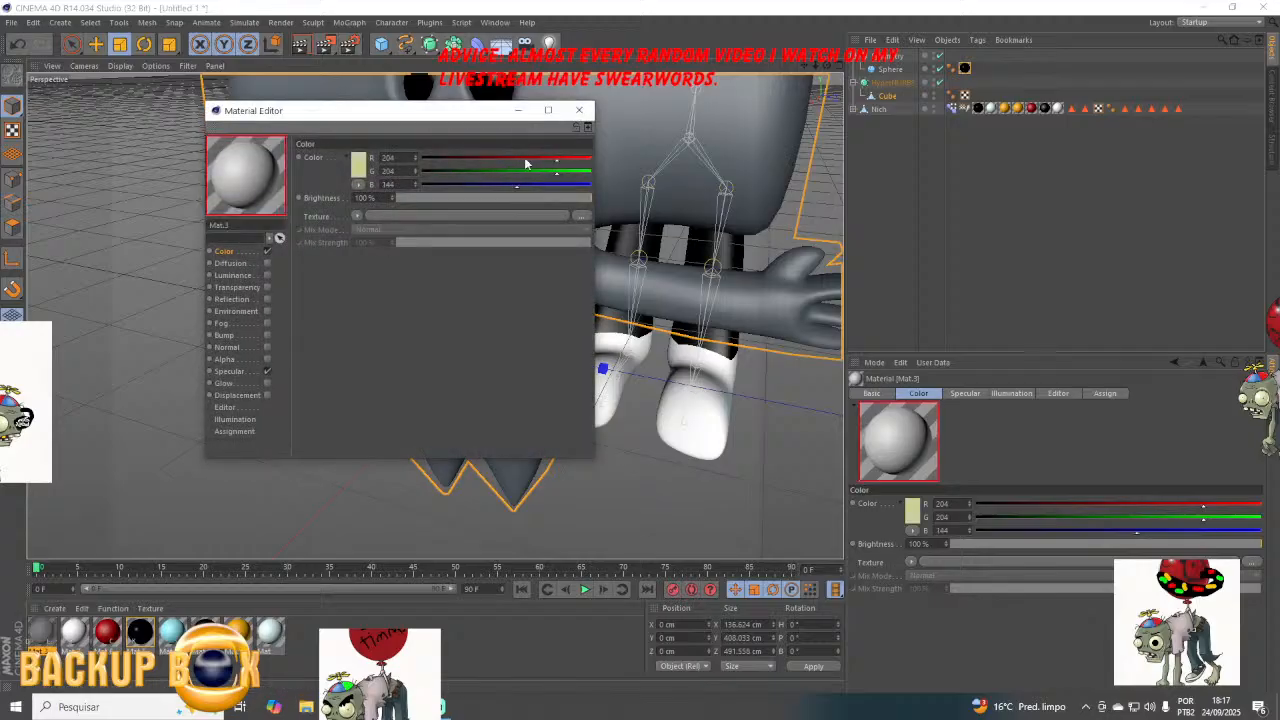
pyautogui.moveTo(525, 158); pyautogui.dragTo(446, 164)
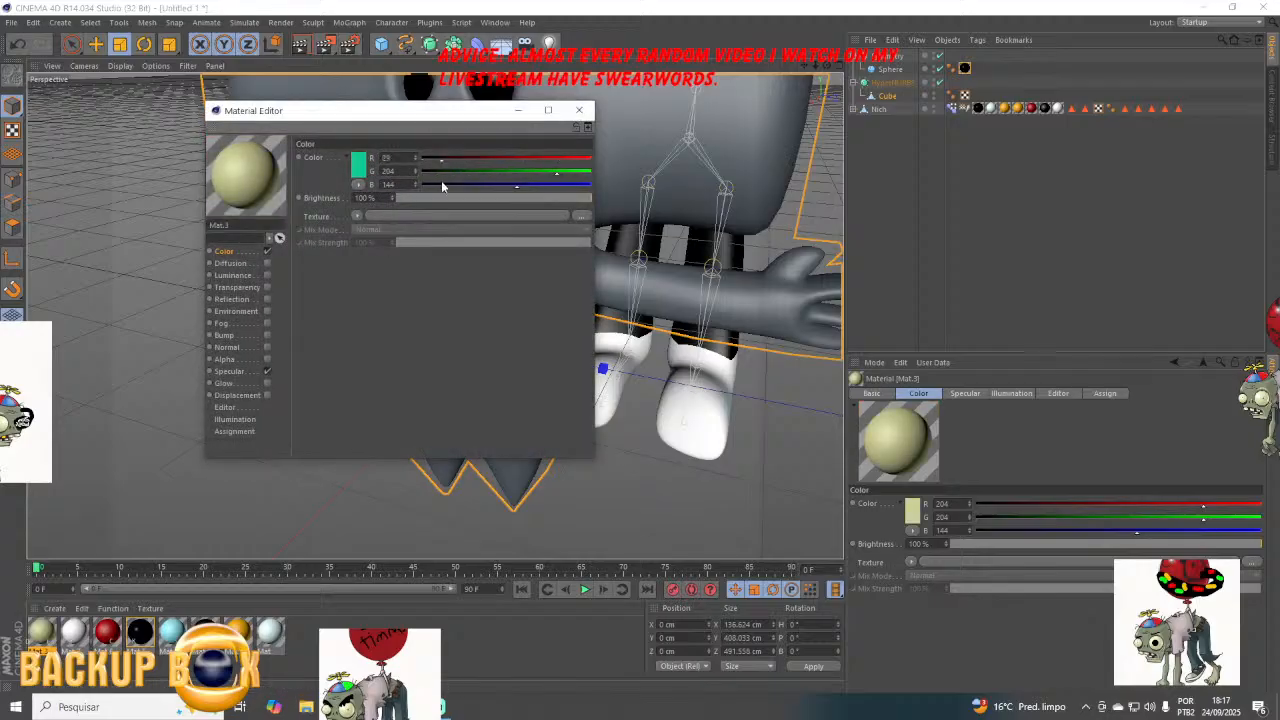
pyautogui.click(579, 110)
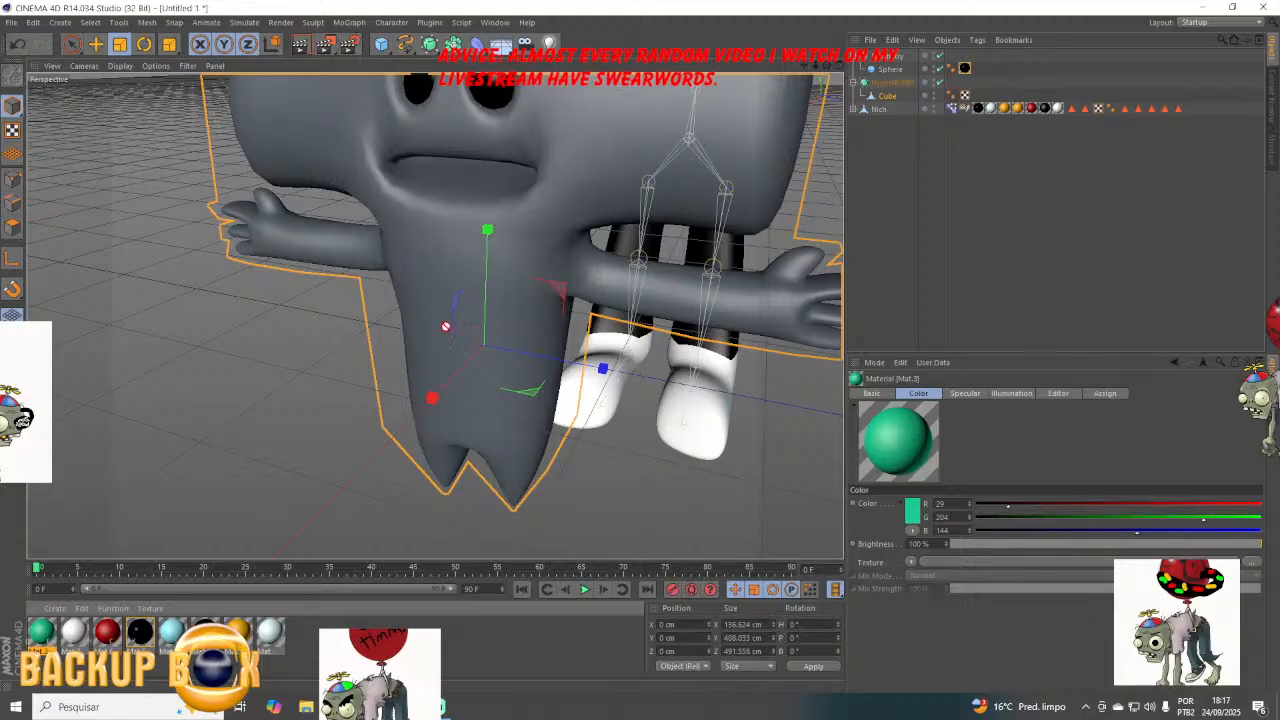
pyautogui.moveTo(446, 326); pyautogui.dragTo(446, 321)
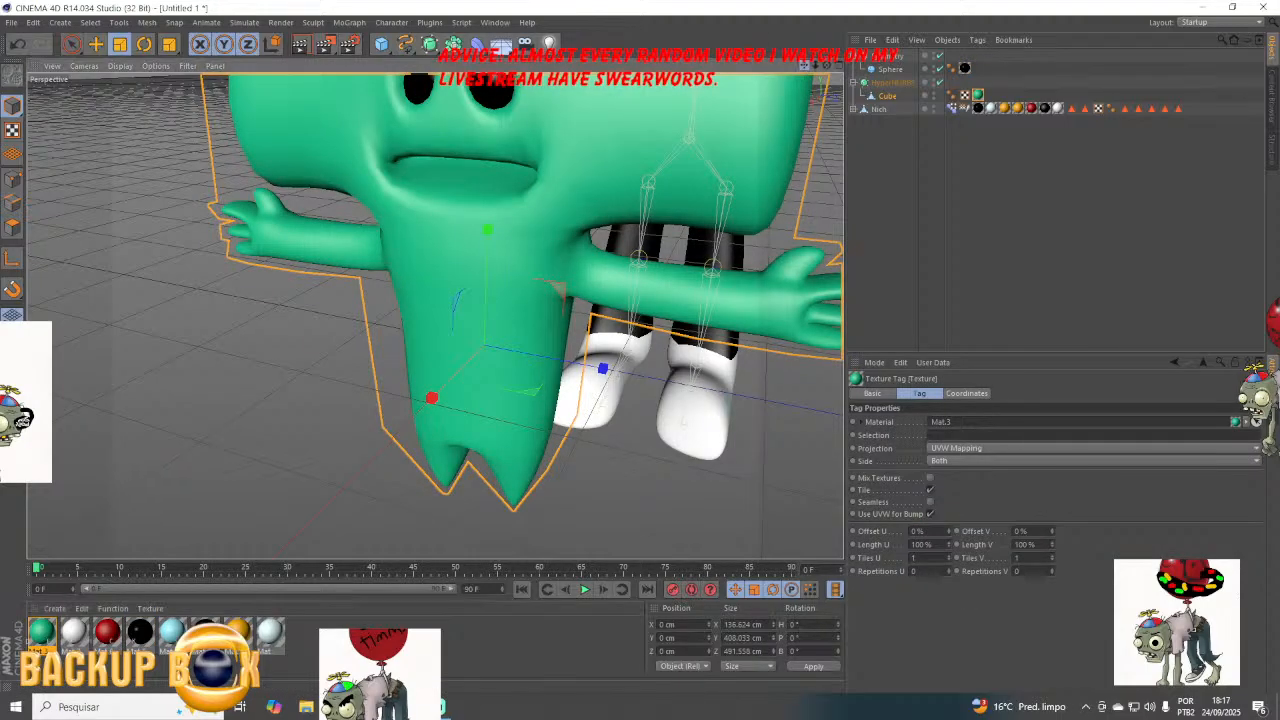
# Select all polygons inside the body's mouth and apply the red material Mat.6 to them.
pyautogui.moveTo(804, 65); pyautogui.dragTo(727, 182)
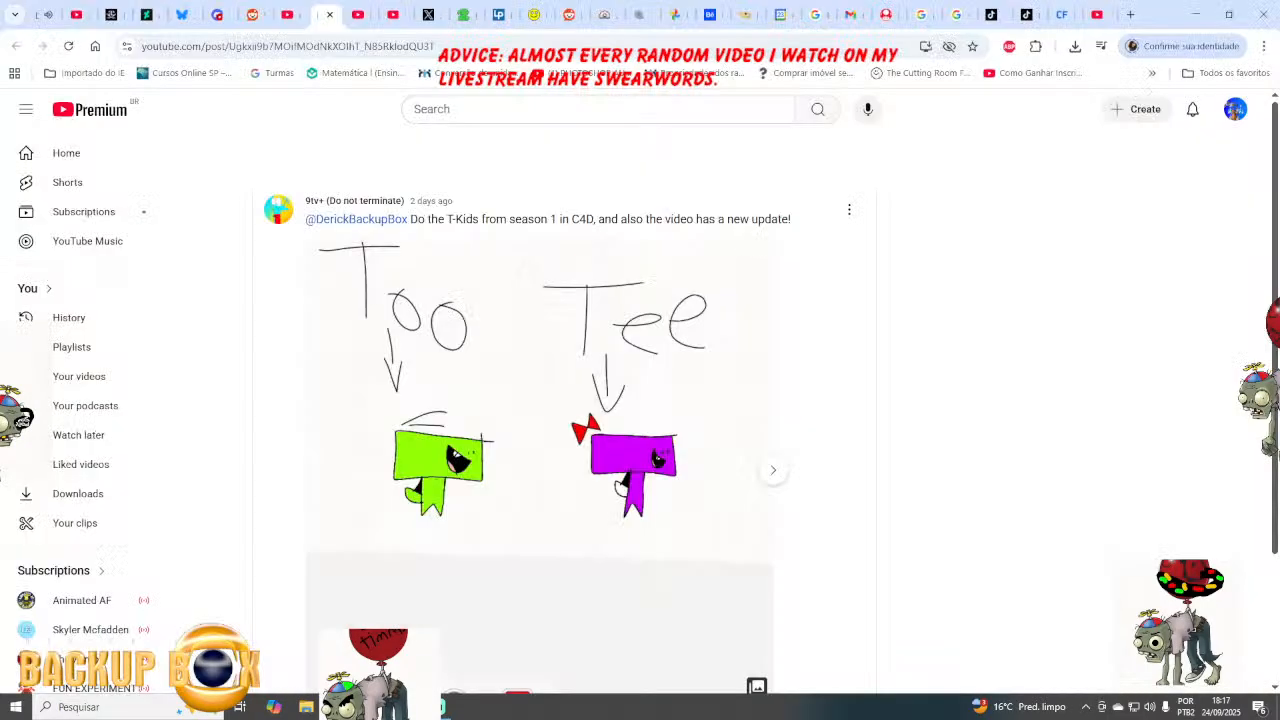
pyautogui.click(349, 599)
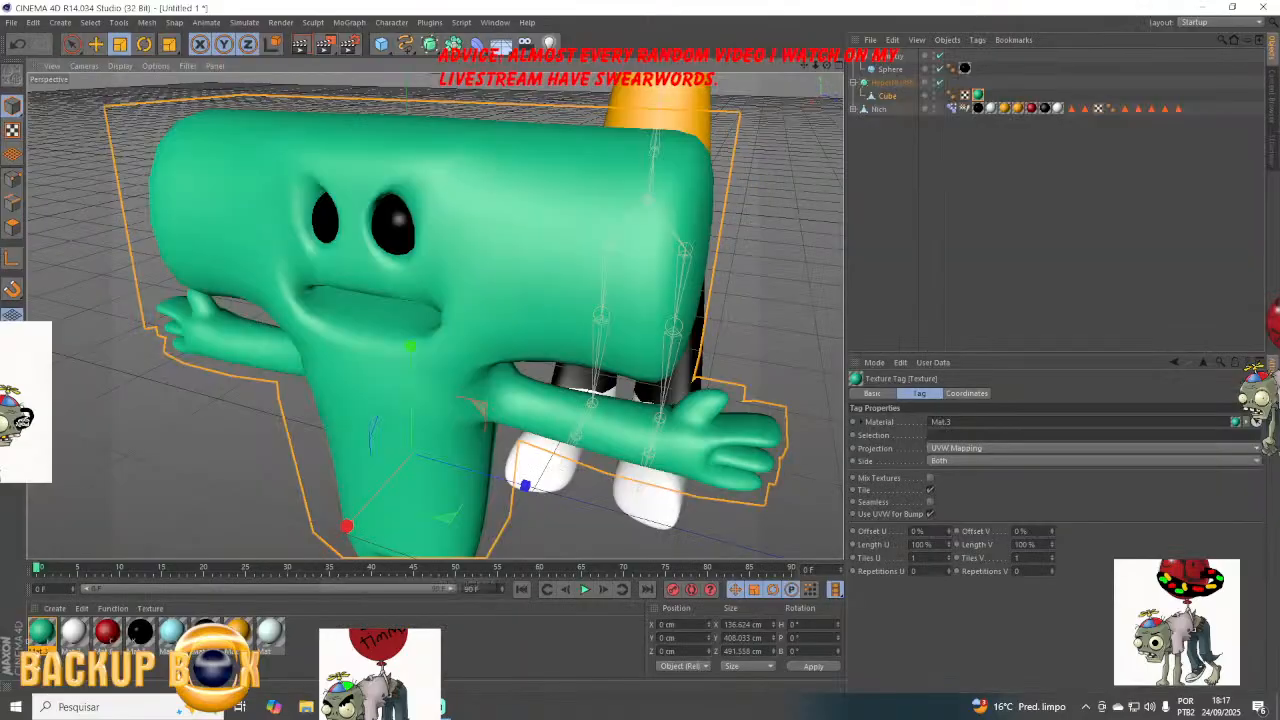
pyautogui.keyDown('alt'); pyautogui.moveTo(515, 275); pyautogui.dragTo(537, 268); pyautogui.keyUp('alt')
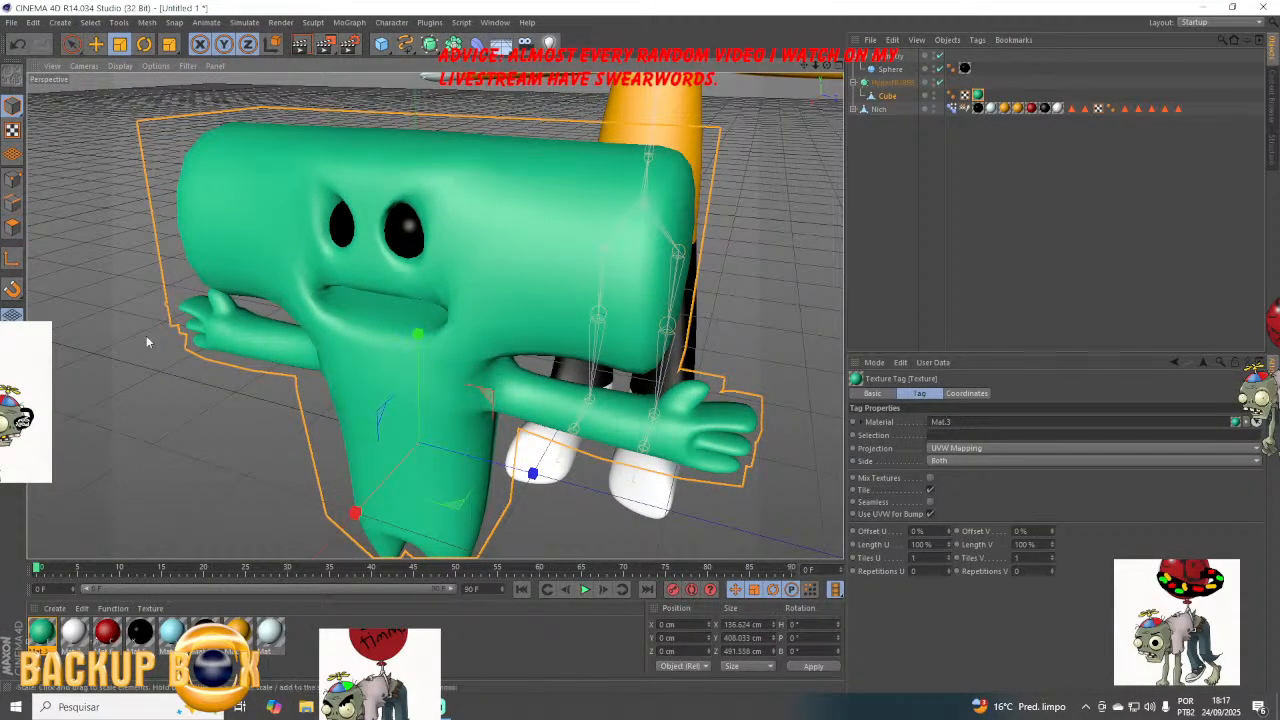
pyautogui.click(13, 229)
pyautogui.scroll(5, 400, 330)
pyautogui.click(323, 273)
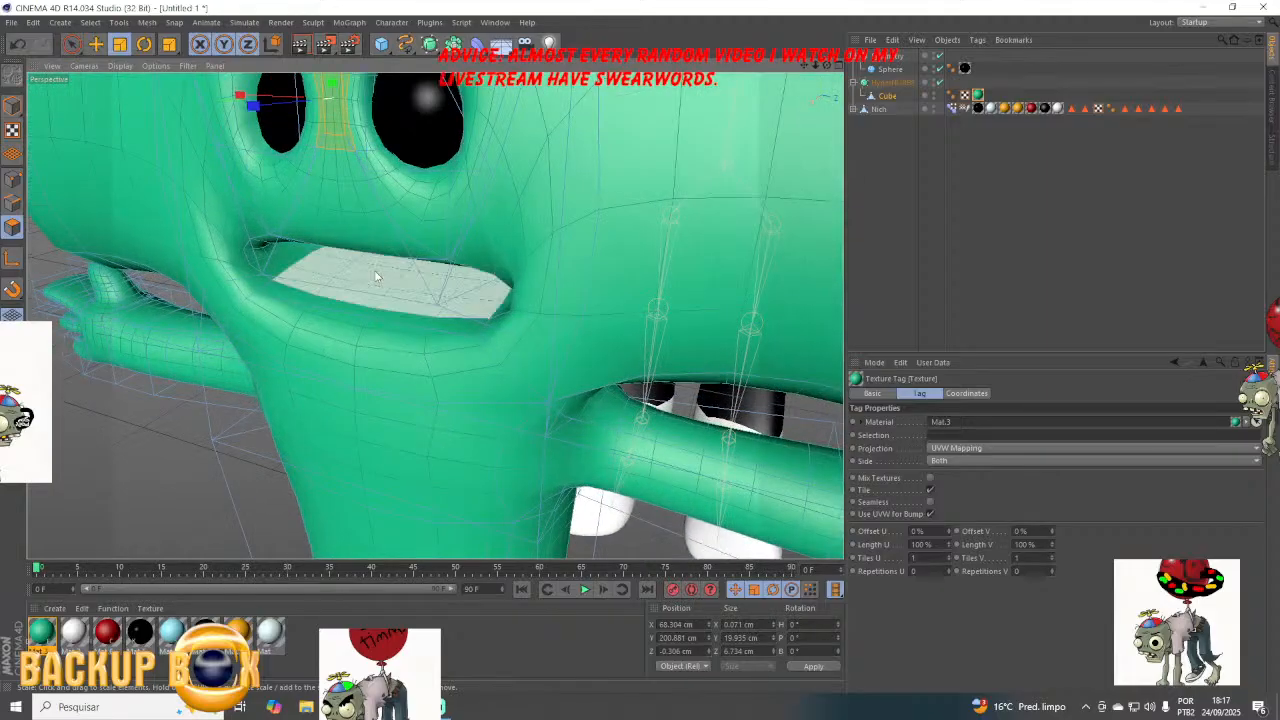
pyautogui.click(323, 273)
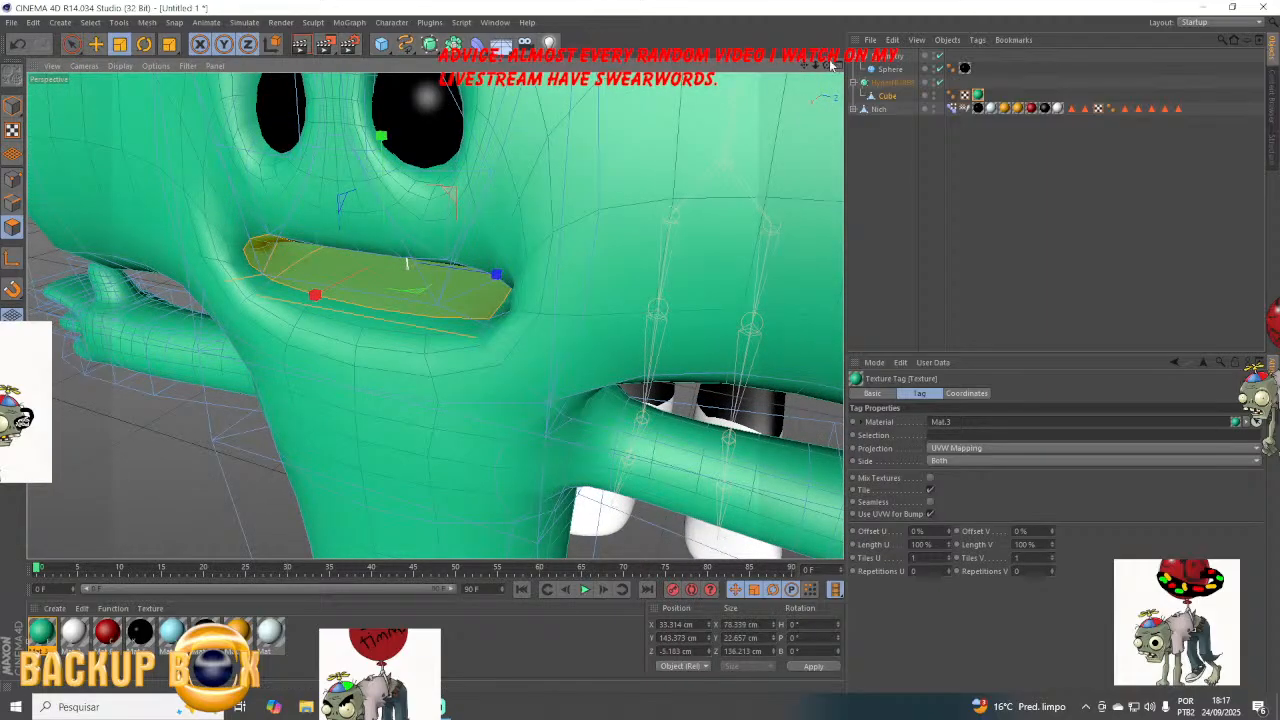
pyautogui.moveTo(830, 64); pyautogui.dragTo(463, 296)
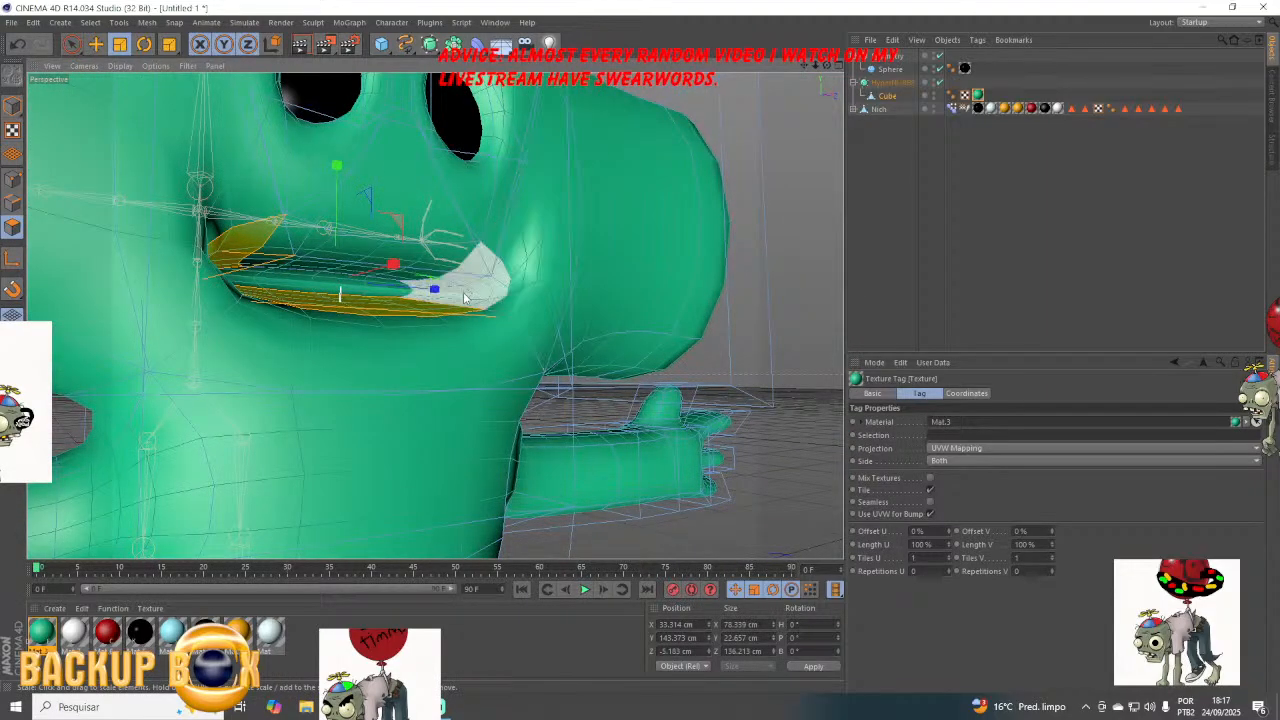
pyautogui.keyDown('shift'); pyautogui.click(464, 298); pyautogui.keyUp('shift')
pyautogui.keyDown('shift'); pyautogui.click(338, 262); pyautogui.keyUp('shift')
pyautogui.keyDown('shift'); pyautogui.click(289, 284); pyautogui.keyUp('shift')
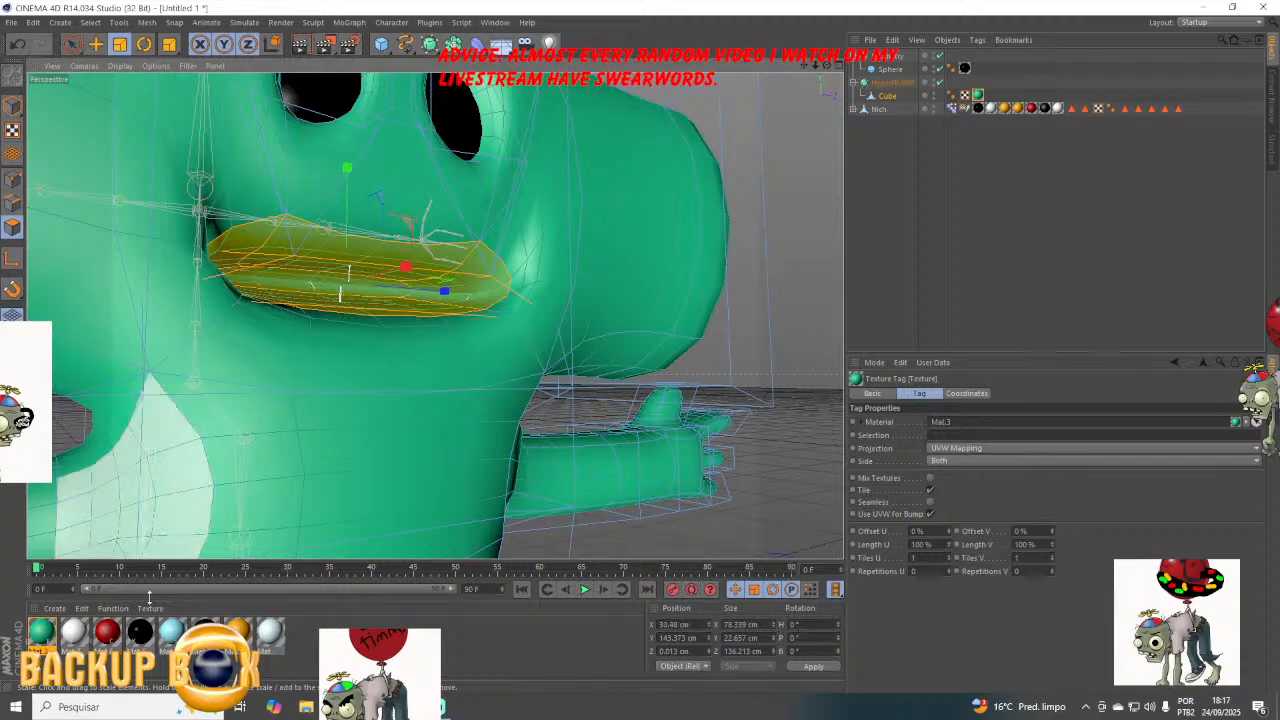
pyautogui.moveTo(107, 631); pyautogui.dragTo(292, 270)
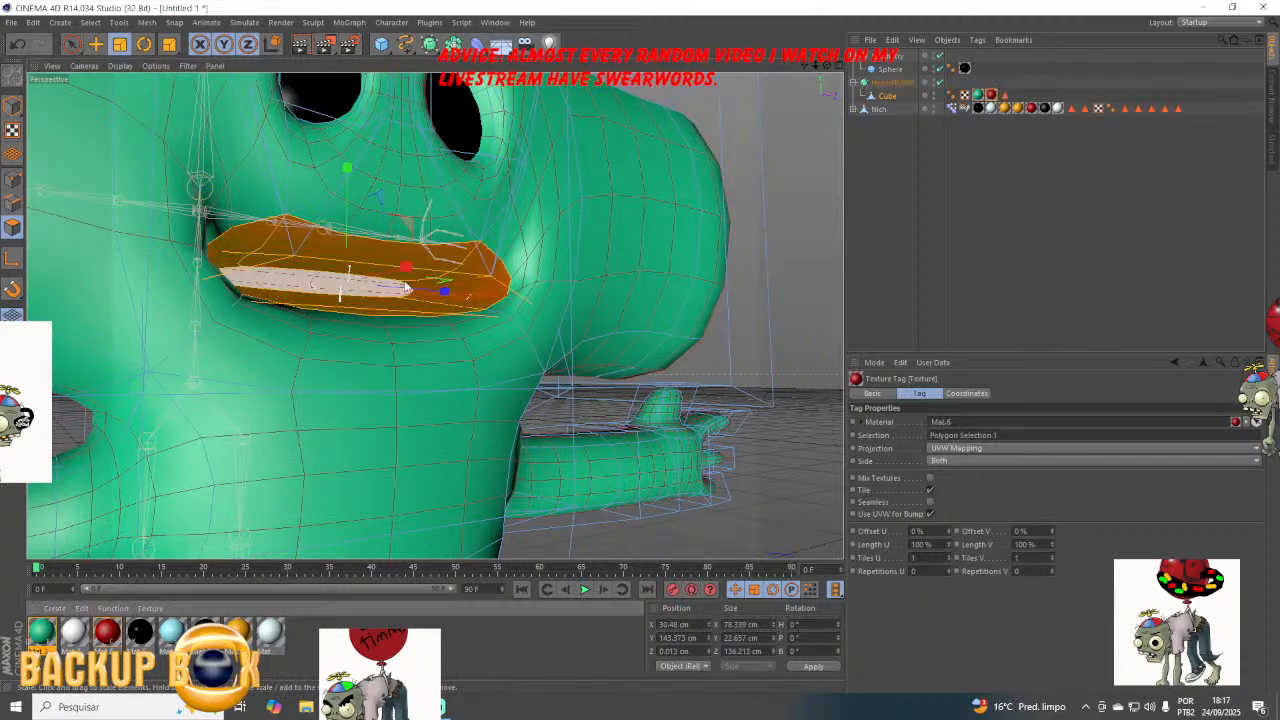
pyautogui.click(774, 96)
# Make the body's HyperNURBS object editable to bake its smoothing into the mesh.
pyautogui.moveTo(827, 65); pyautogui.dragTo(750, 77)
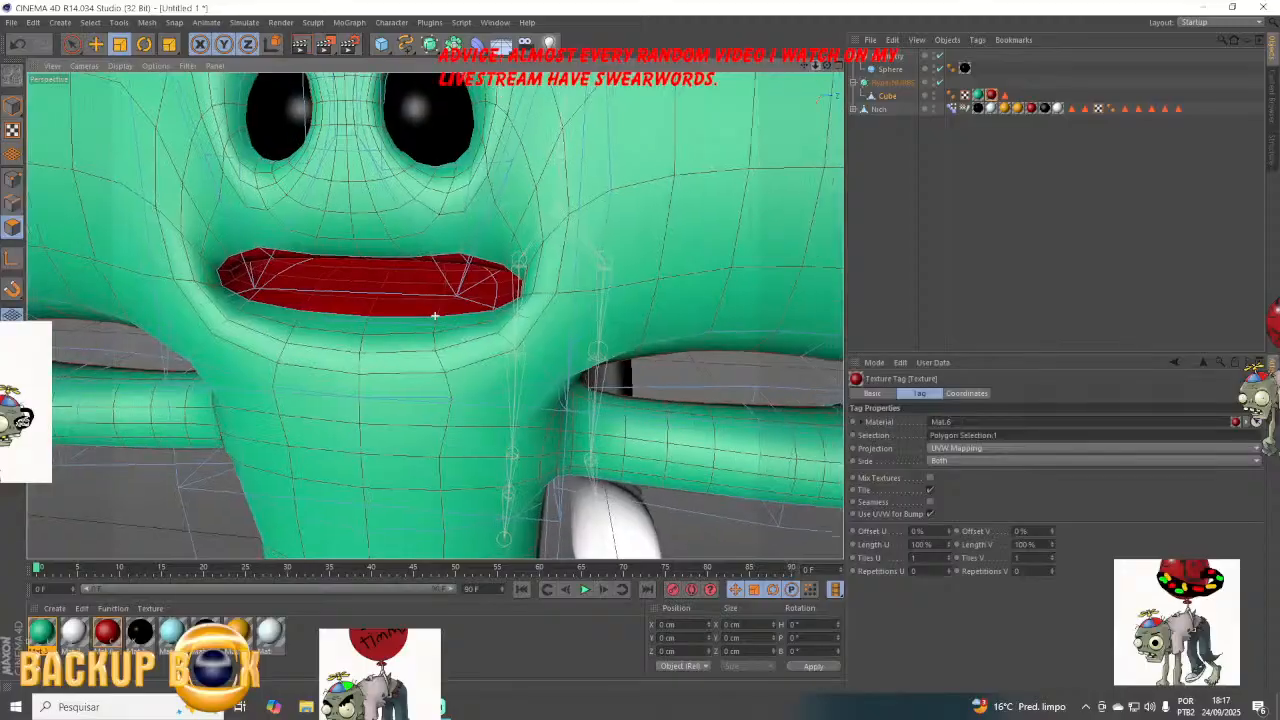
pyautogui.scroll(-5, 763, 384)
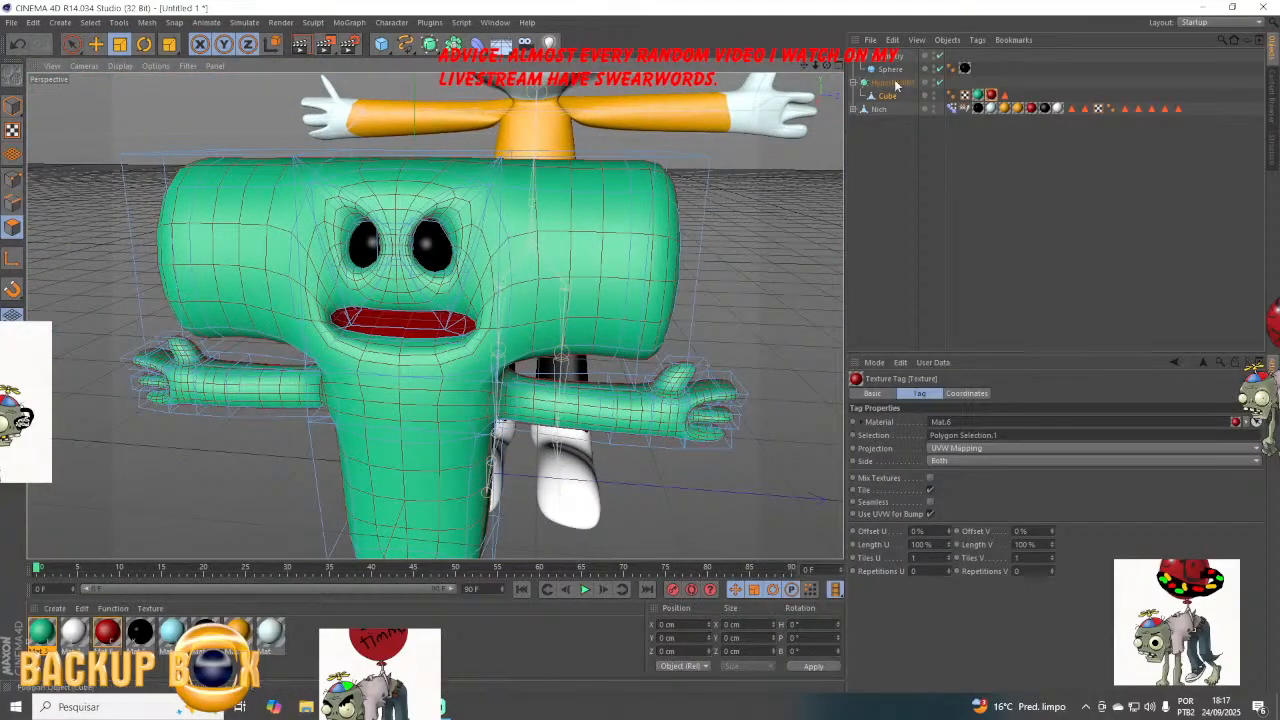
pyautogui.click(893, 83)
pyautogui.click(11, 79)
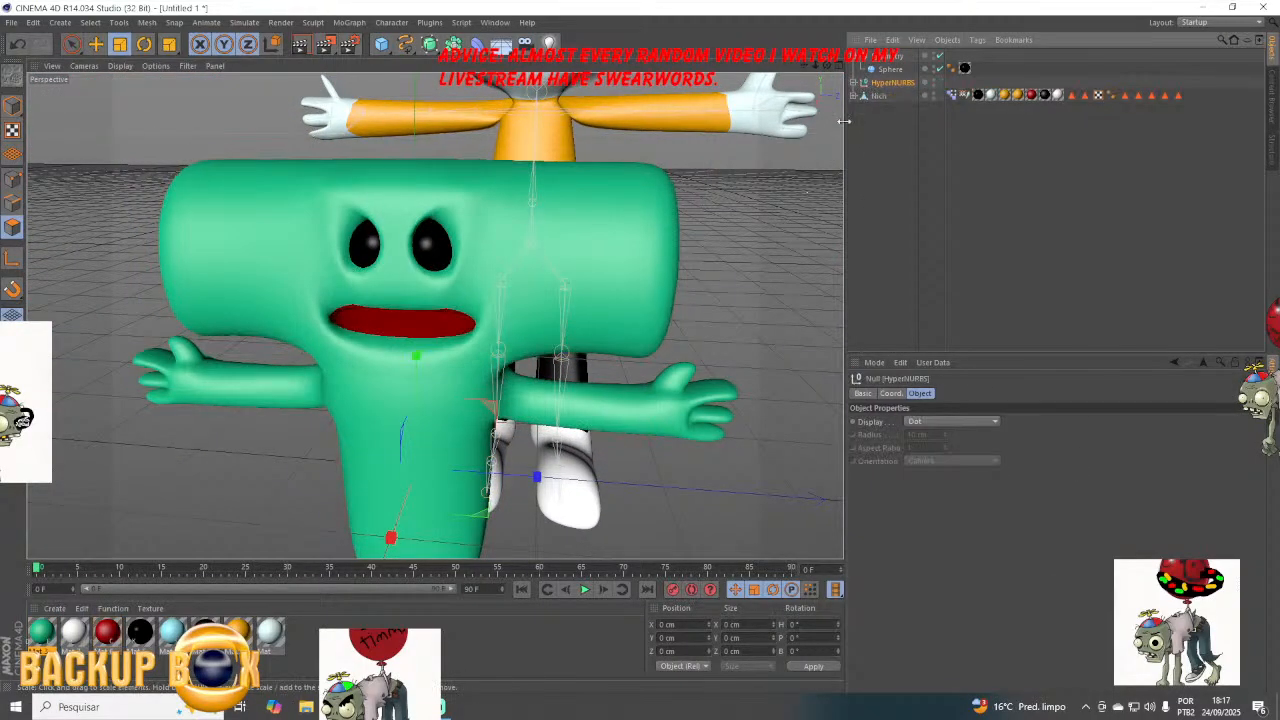
# Take the smoothed Cube mesh out of the HyperNURBS null and delete the emptied null.
pyautogui.click(853, 83)
pyautogui.moveTo(884, 165); pyautogui.dragTo(883, 161)
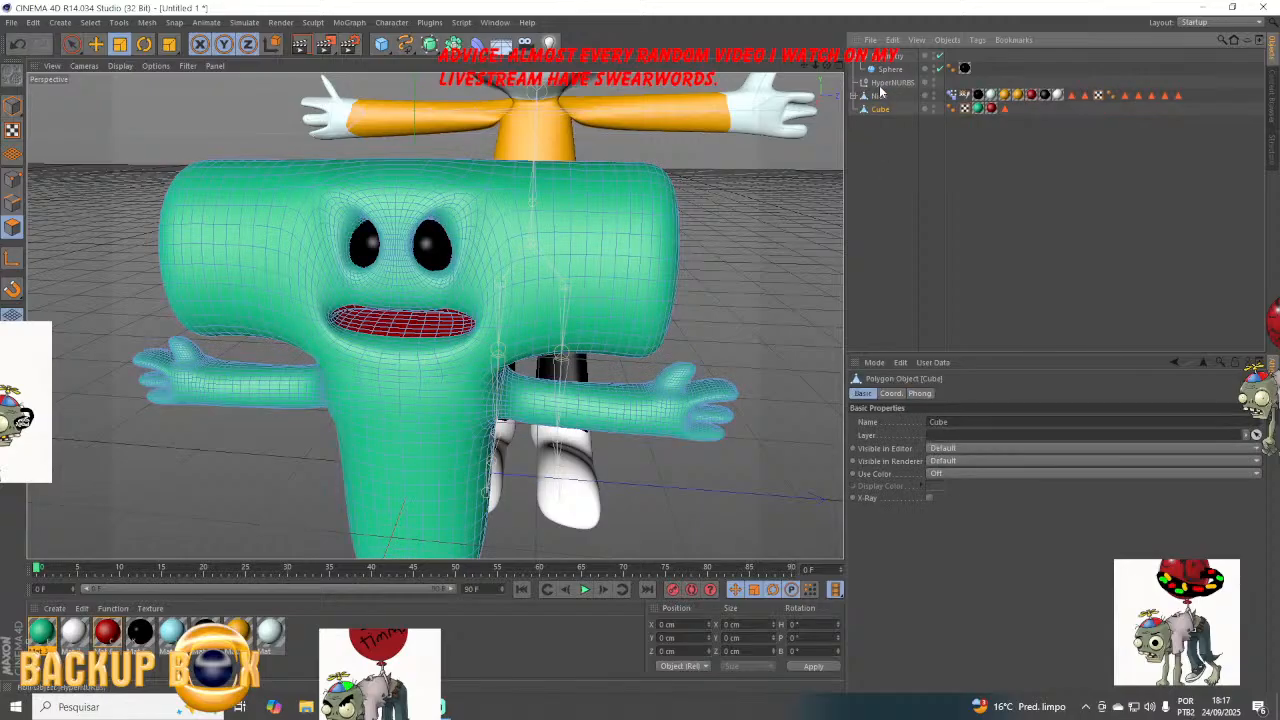
pyautogui.click(880, 86)
pyautogui.press('Delete')
pyautogui.moveTo(827, 65); pyautogui.dragTo(804, 20)
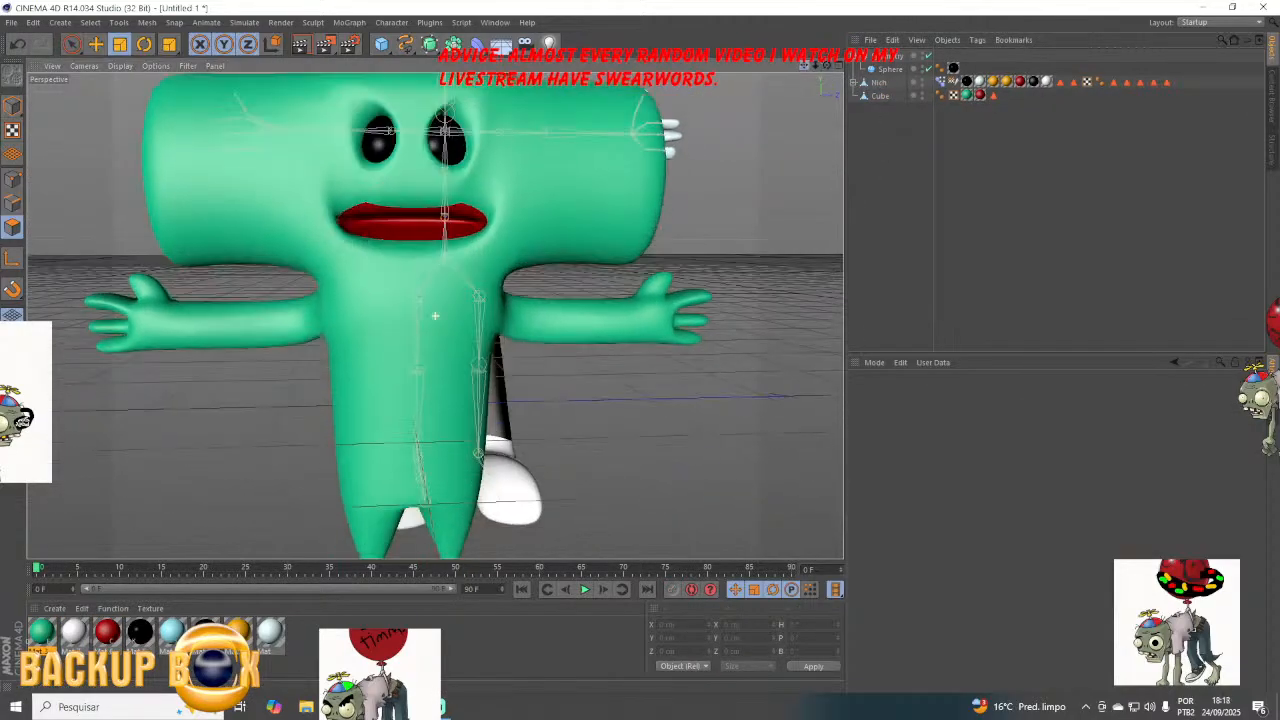
# Save the scene as "TKids nichraw" in the Objetos 3D folder.
pyautogui.click(10, 22)
pyautogui.click(30, 124)
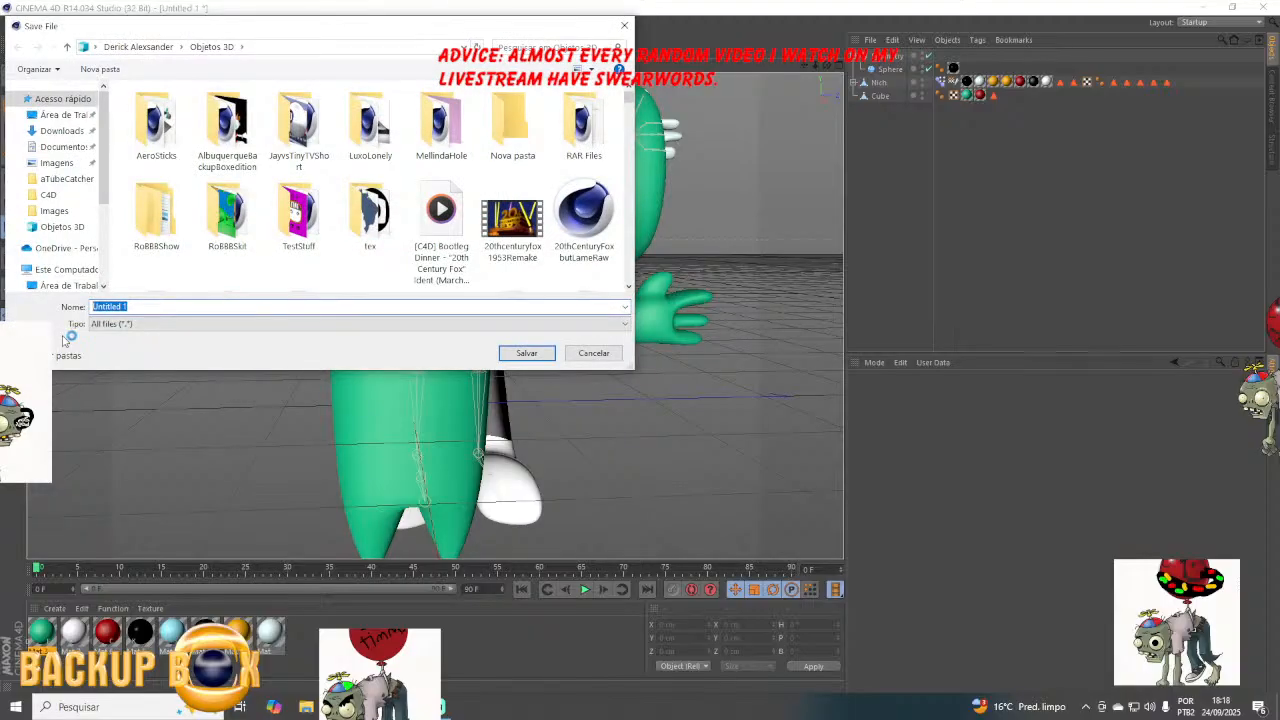
pyautogui.write('TKids nichraw')
pyautogui.click(526, 353)
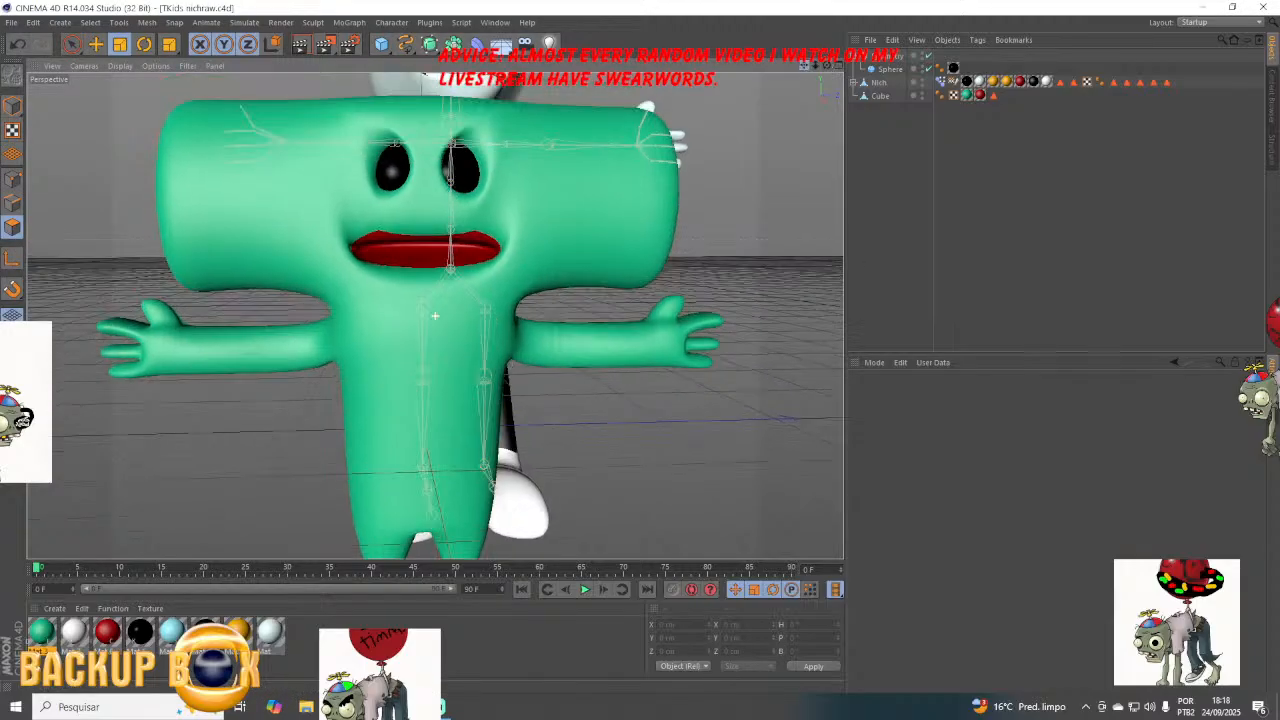
# Add a Pose Morph tag to the Cube body mesh and enable Points mixing.
pyautogui.moveTo(804, 65)
pyautogui.mouseDown()
pyautogui.moveTo(821, 94)
pyautogui.moveTo(735, 76)
pyautogui.moveTo(925, 78)
pyautogui.moveTo(827, 86)
pyautogui.moveTo(852, 76)
pyautogui.moveTo(827, 62)
pyautogui.moveTo(808, 72)
pyautogui.mouseUp()
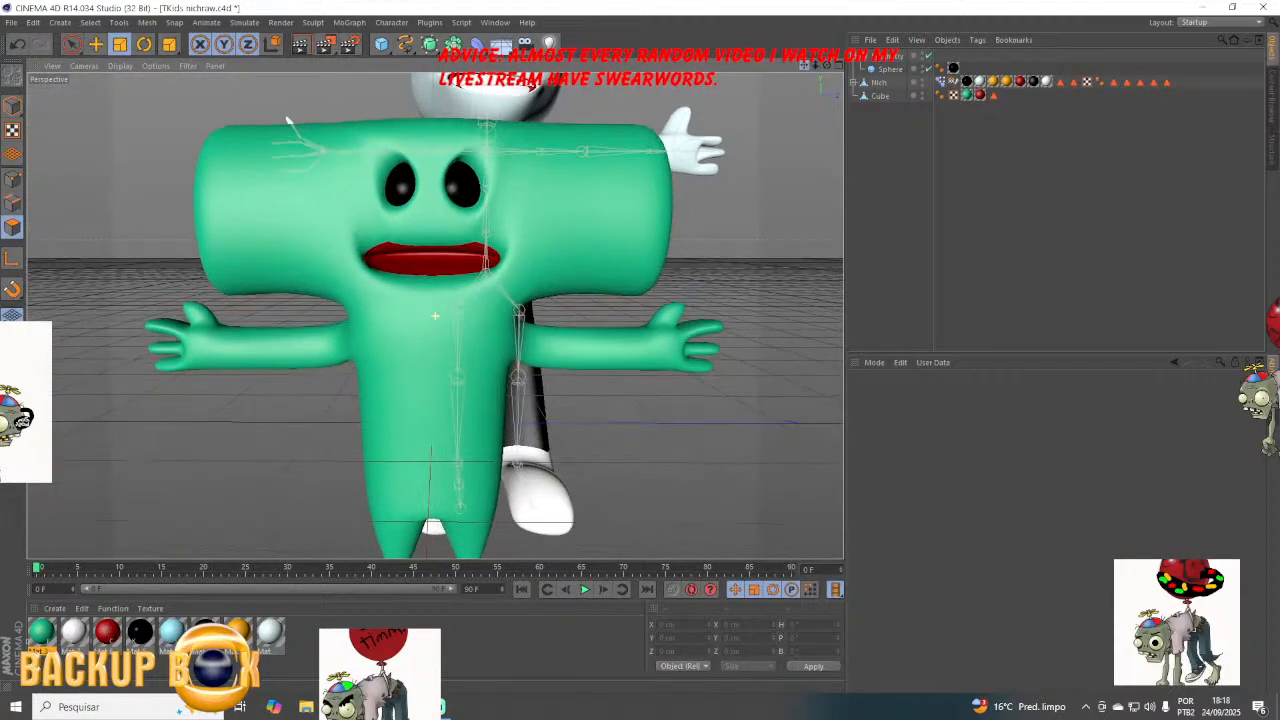
pyautogui.click(873, 82)
pyautogui.rightClick(869, 97)
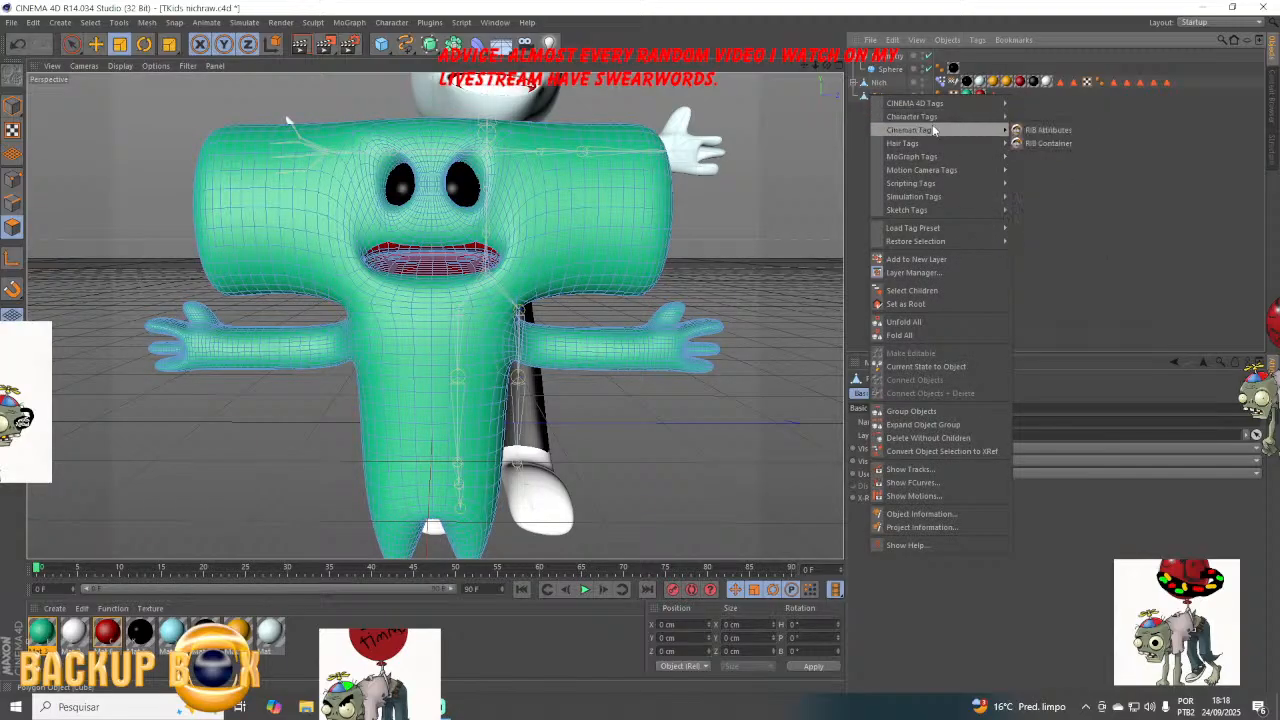
pyautogui.moveTo(950, 117)
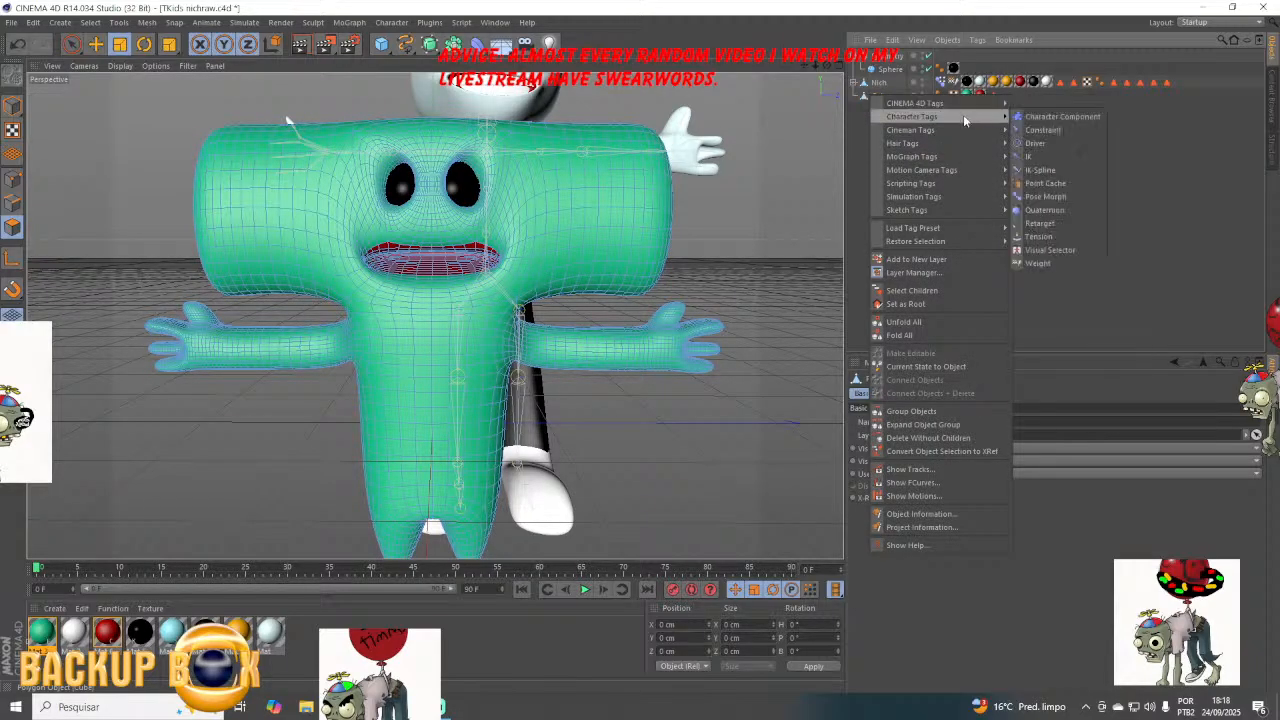
pyautogui.click(1045, 196)
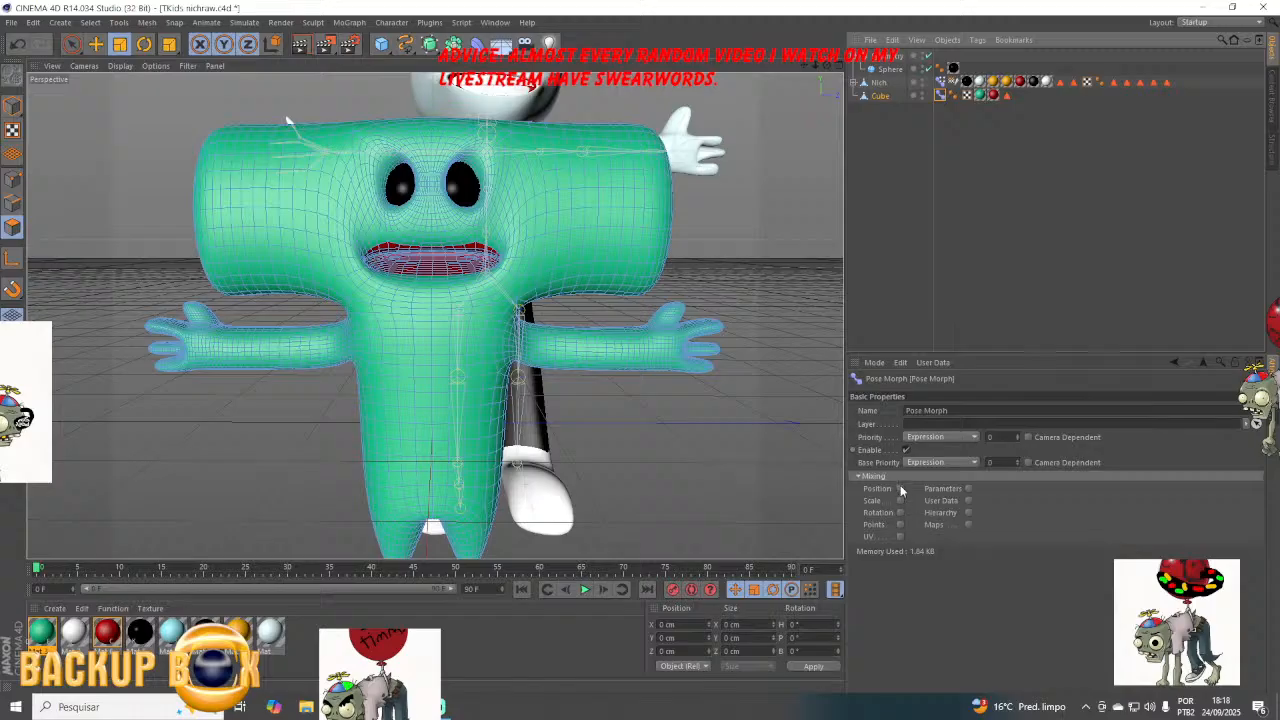
pyautogui.click(900, 516)
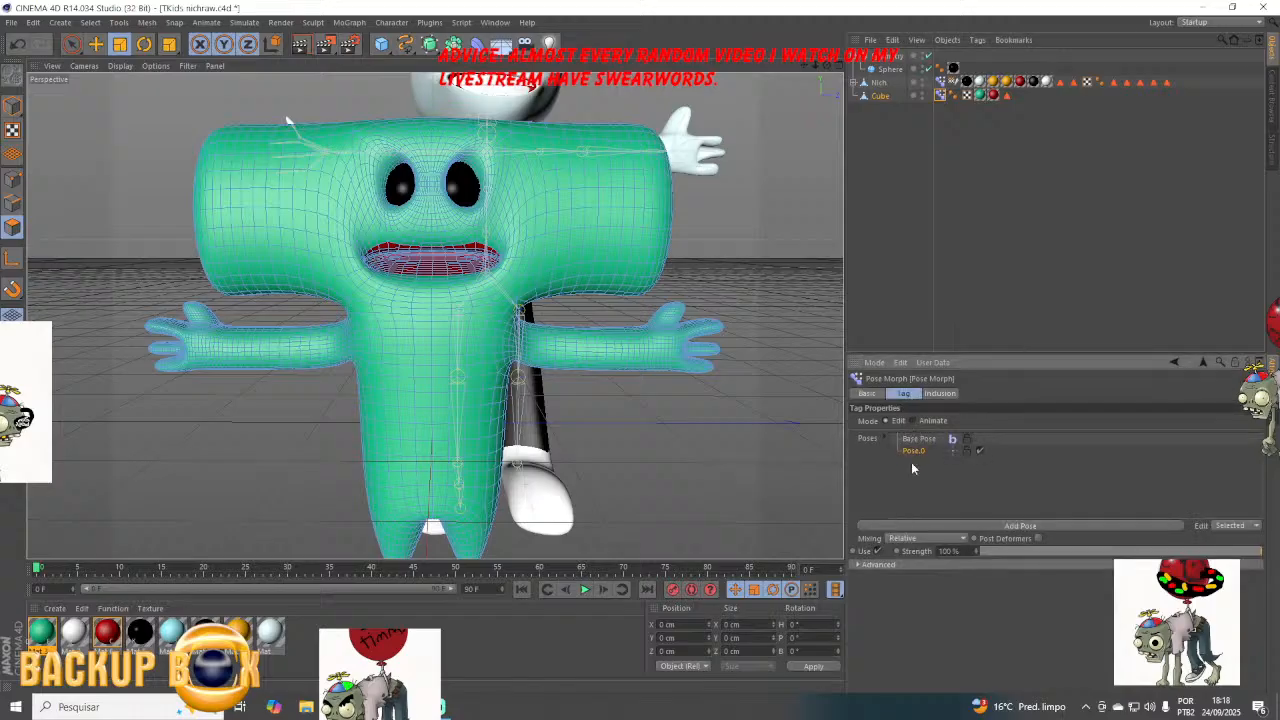
# Create a new folder in the pose list and move Pose.0 into it.
pyautogui.rightClick(911, 467)
pyautogui.click(930, 372)
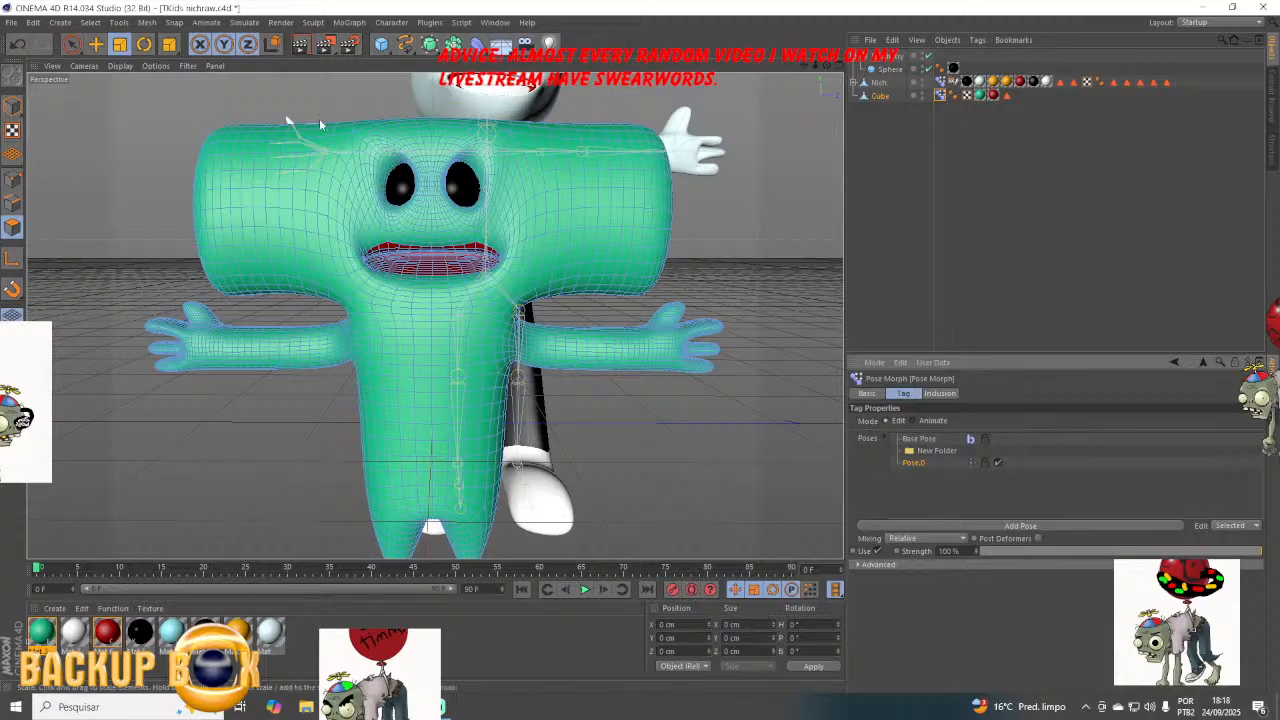
pyautogui.scroll(4, 319, 118)
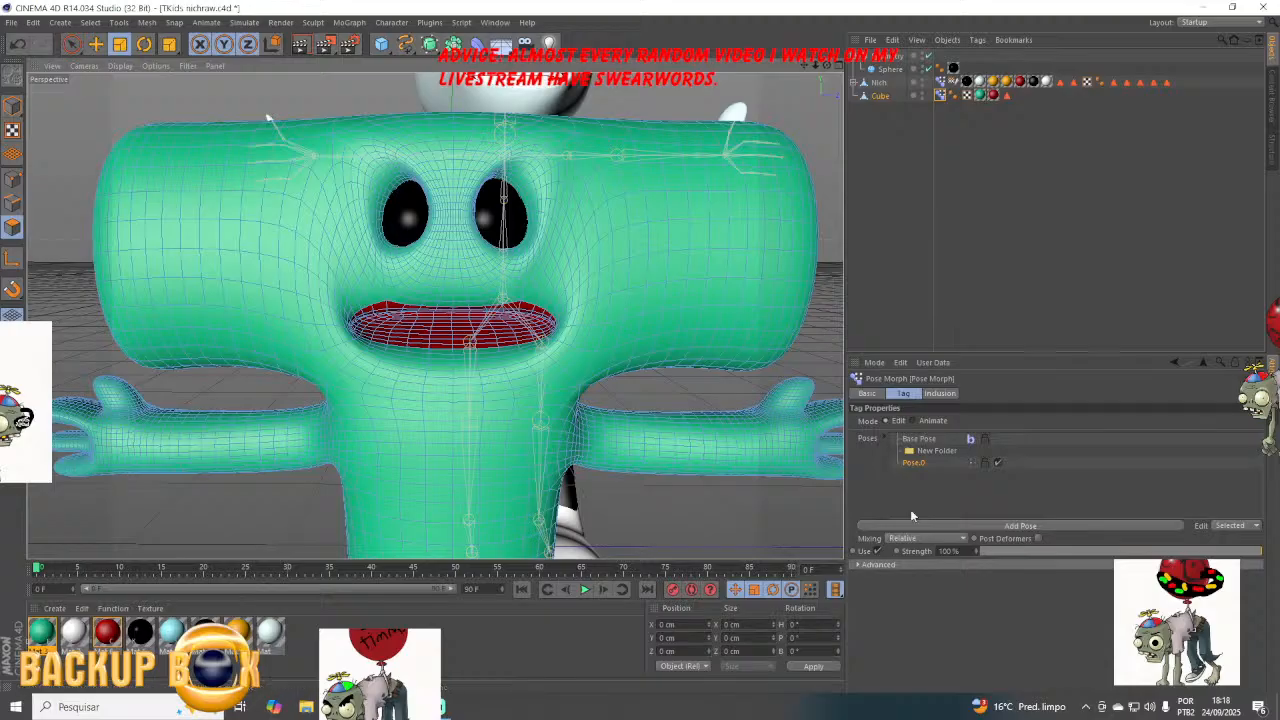
pyautogui.moveTo(913, 464); pyautogui.dragTo(944, 458)
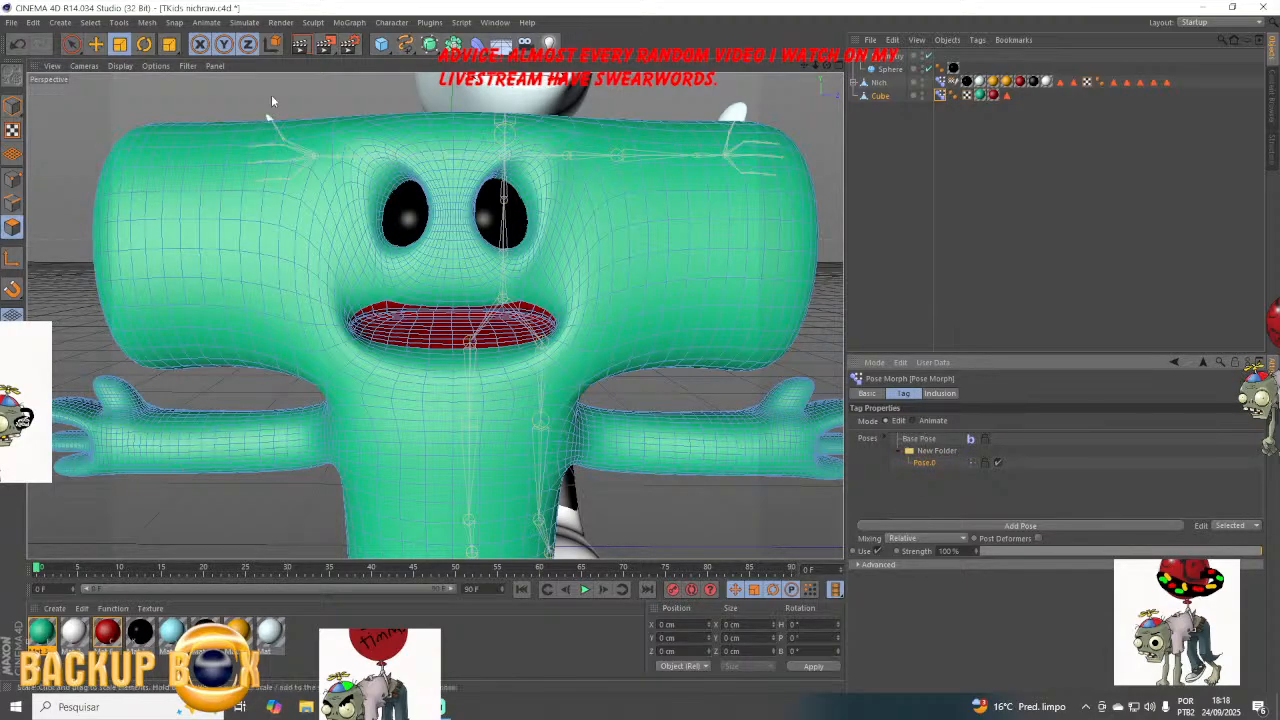
# Activate the Magnet tool with a 15 cm radius and return to the body's Pose Morph settings.
pyautogui.rightClick(272, 97)
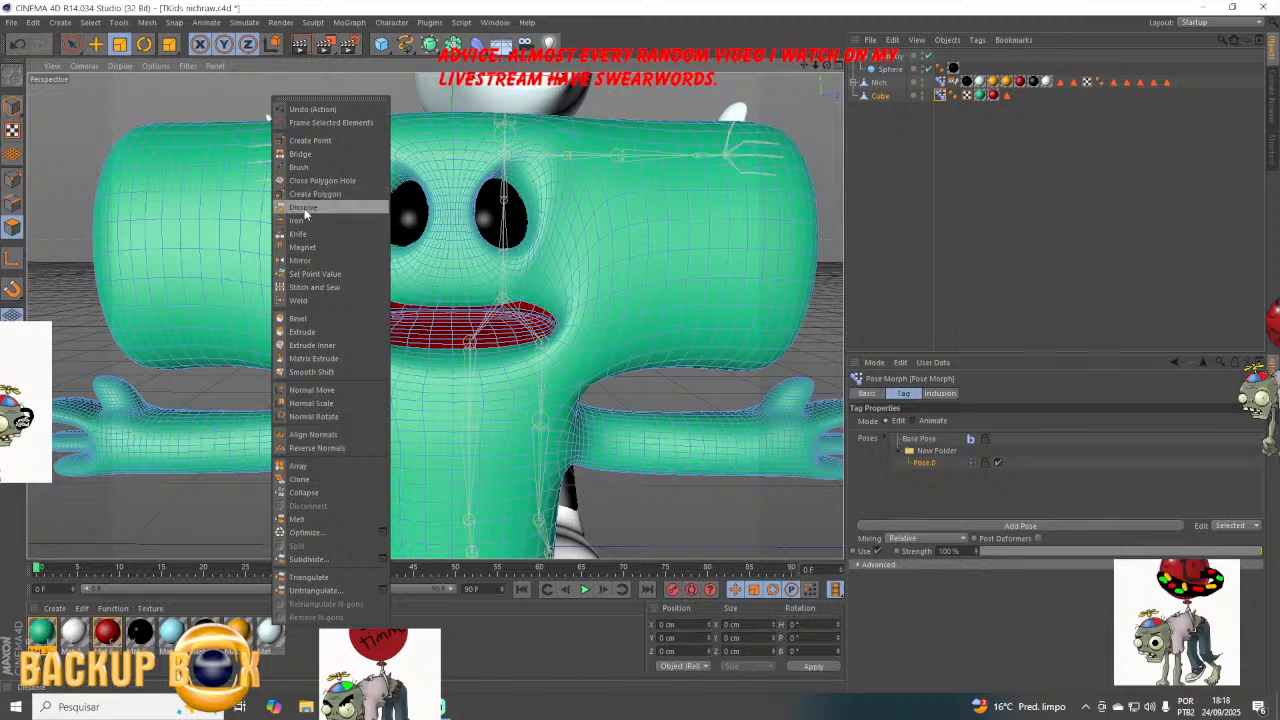
pyautogui.click(300, 247)
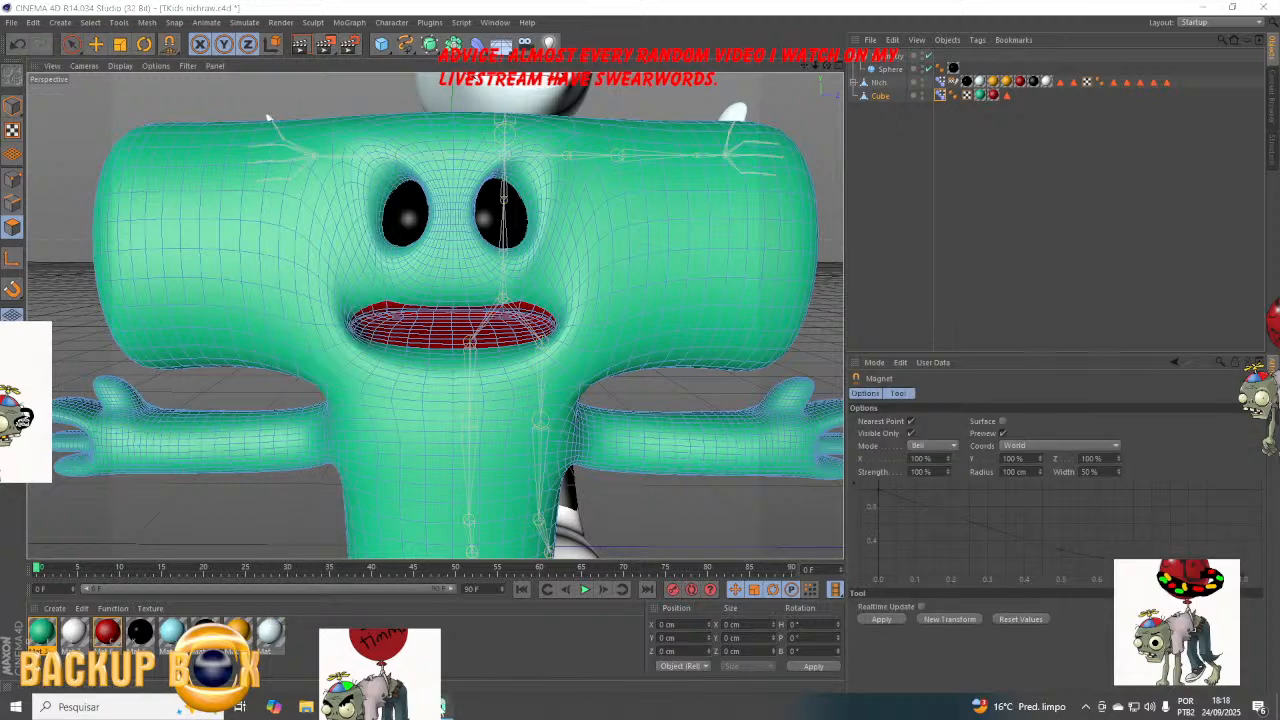
pyautogui.hotkey('alt', 'Tab')
pyautogui.hotkey('alt', 'Tab')
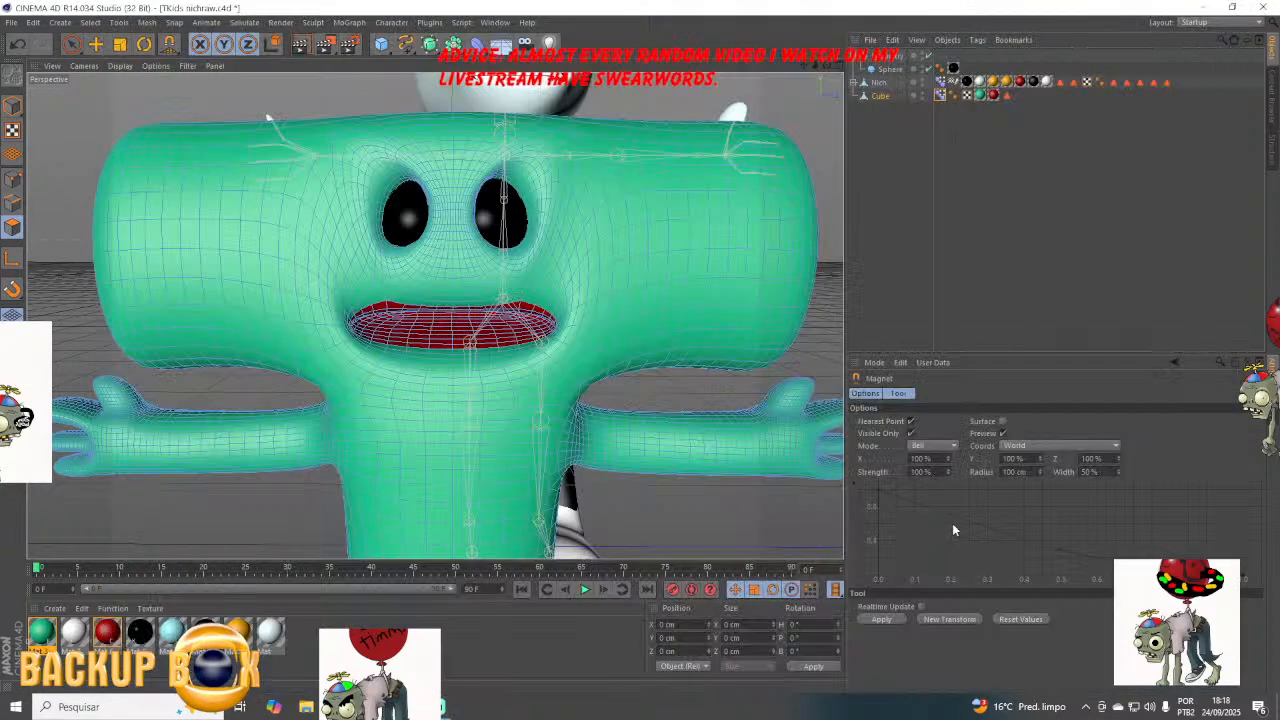
pyautogui.moveTo(1038, 468); pyautogui.dragTo(1005, 470)
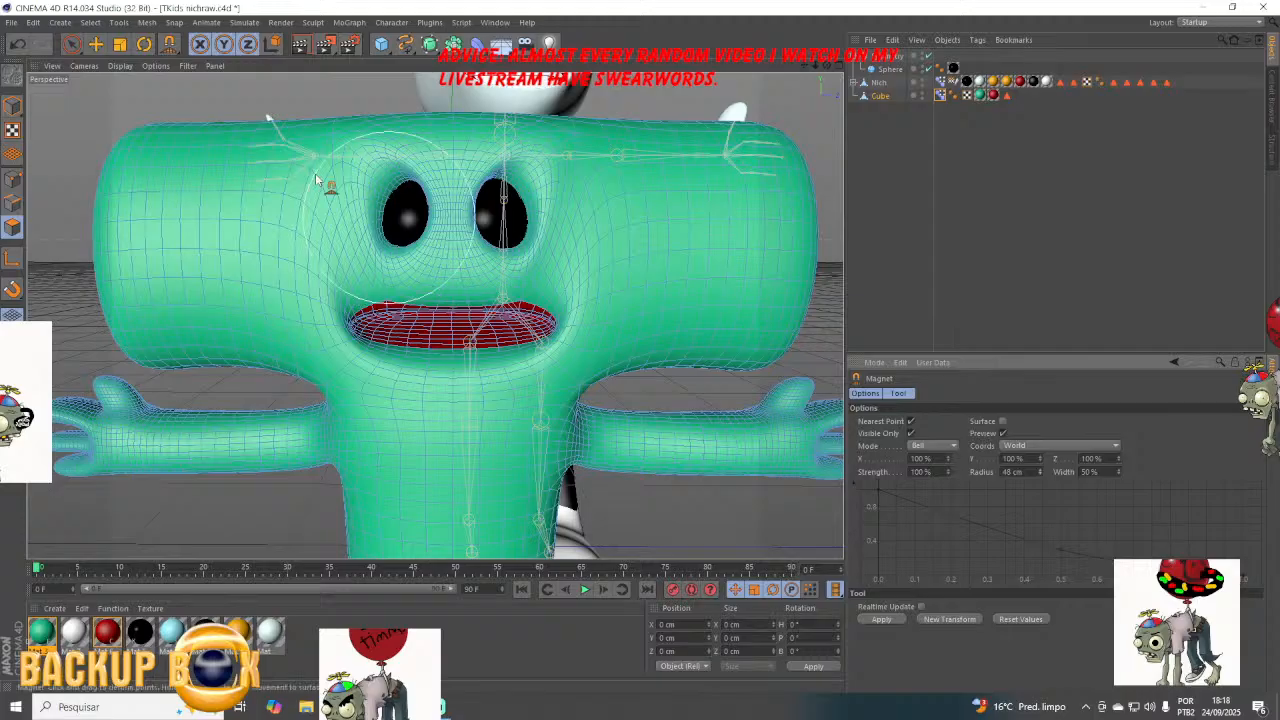
pyautogui.scroll(6, 370, 130)
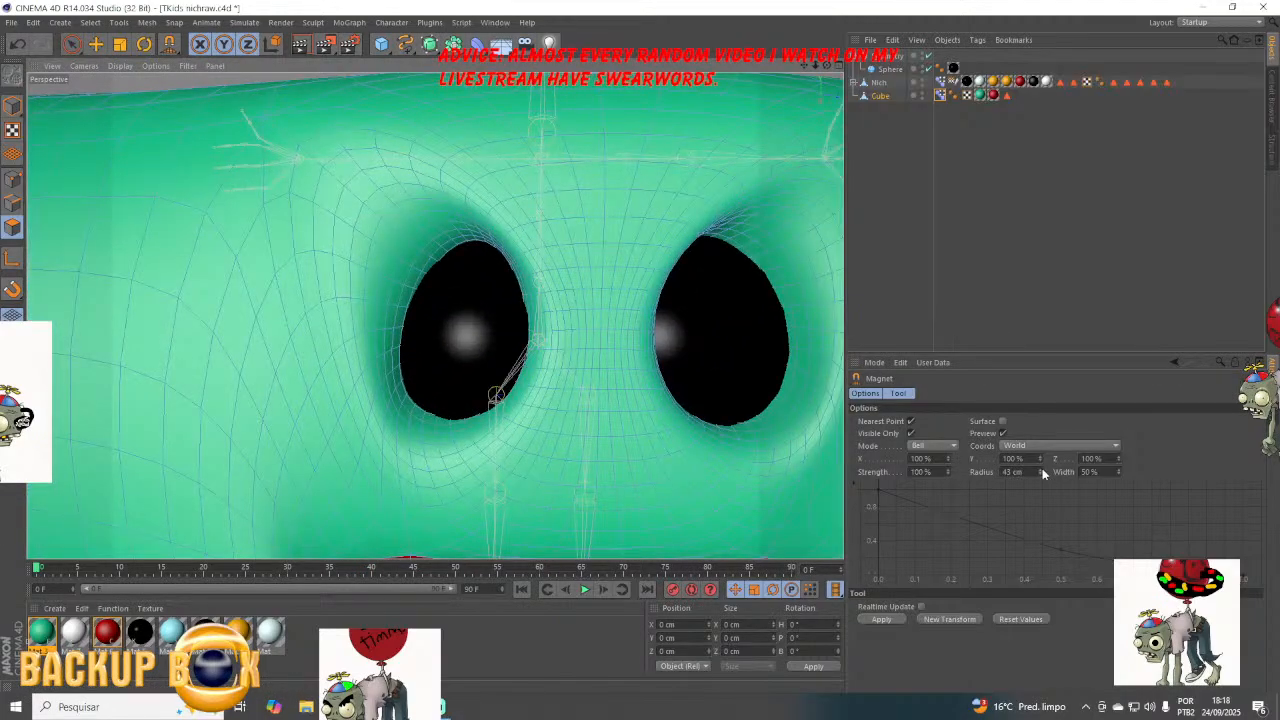
pyautogui.moveTo(1041, 468); pyautogui.dragTo(1015, 472)
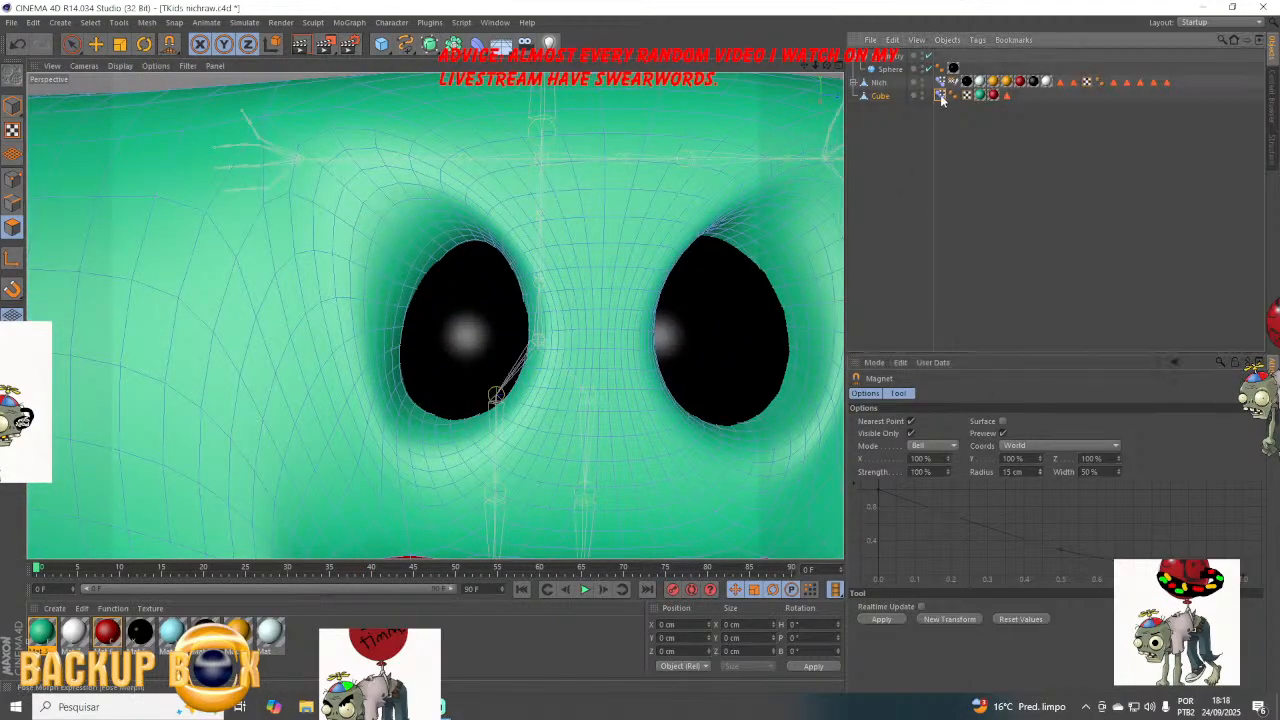
pyautogui.click(940, 95)
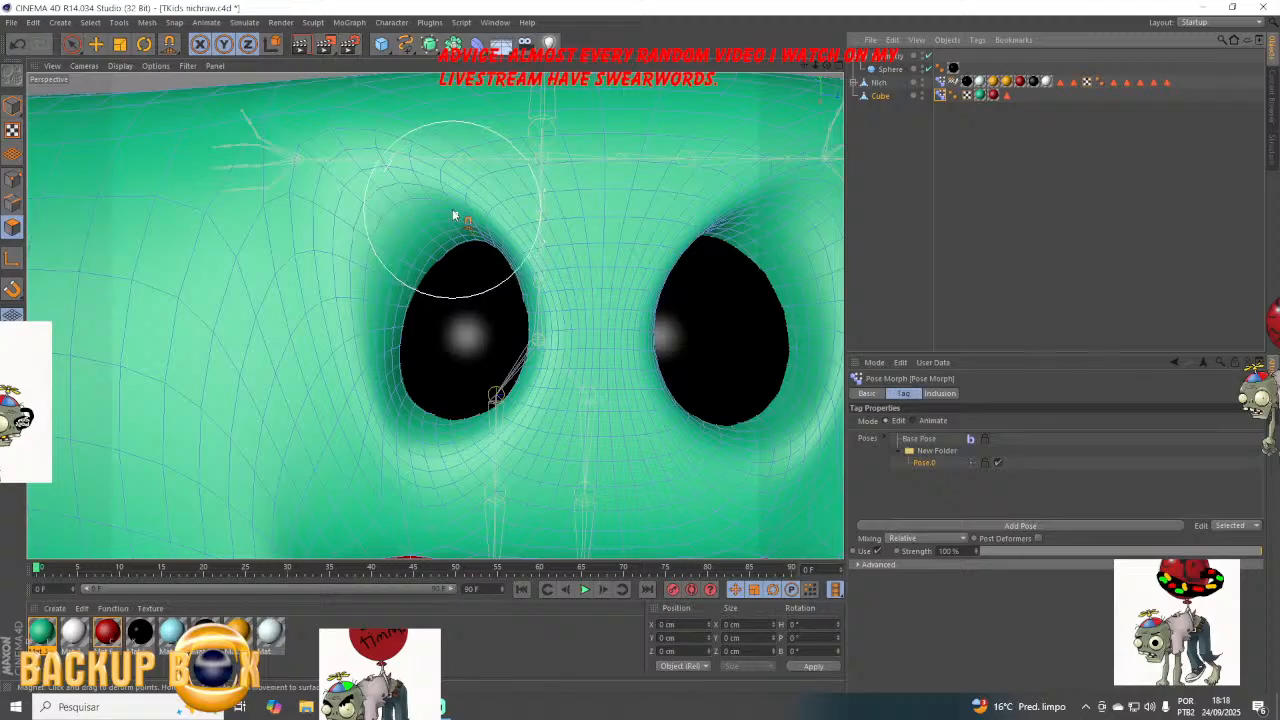
# Lower the upper rim of the left-hand eye socket into an angry slant and rename the pose "Angry".
pyautogui.moveTo(452, 208)
pyautogui.mouseDown()
pyautogui.moveTo(405, 247)
pyautogui.moveTo(438, 308)
pyautogui.moveTo(514, 277)
pyautogui.moveTo(537, 289)
pyautogui.moveTo(527, 307)
pyautogui.moveTo(409, 254)
pyautogui.moveTo(394, 271)
pyautogui.moveTo(426, 268)
pyautogui.moveTo(400, 266)
pyautogui.moveTo(424, 281)
pyautogui.mouseUp()
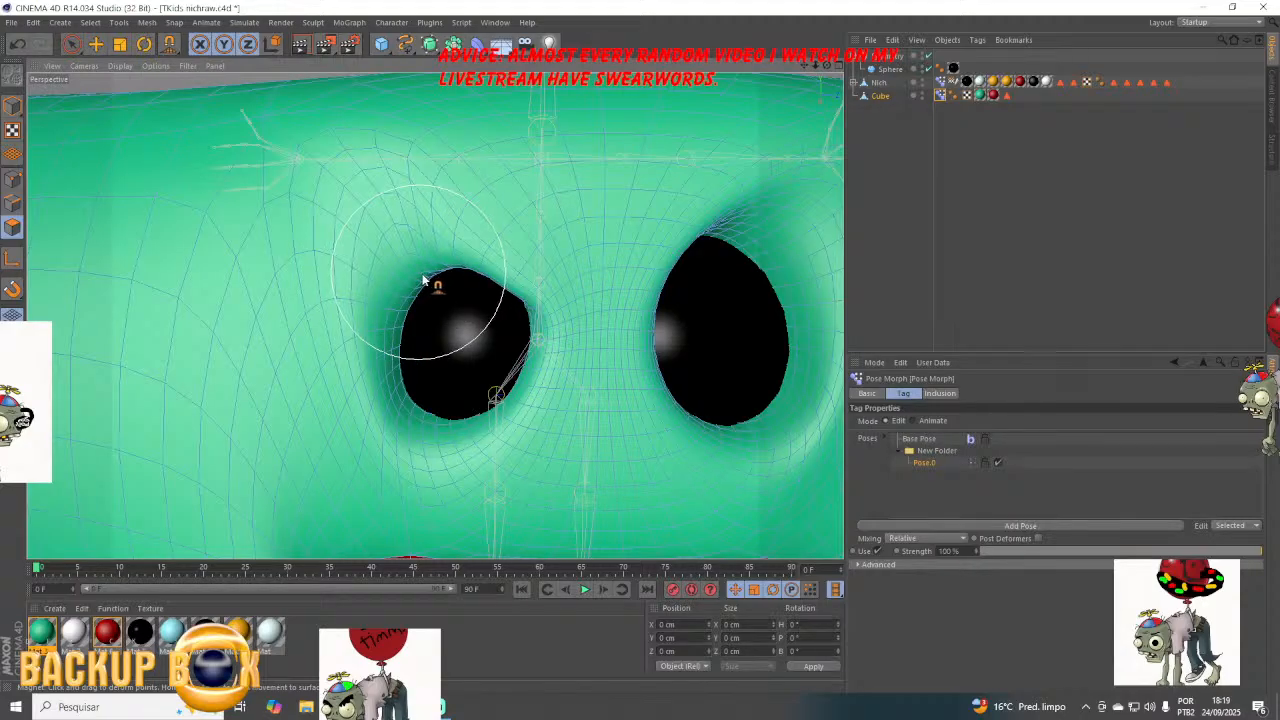
pyautogui.doubleClick(912, 463)
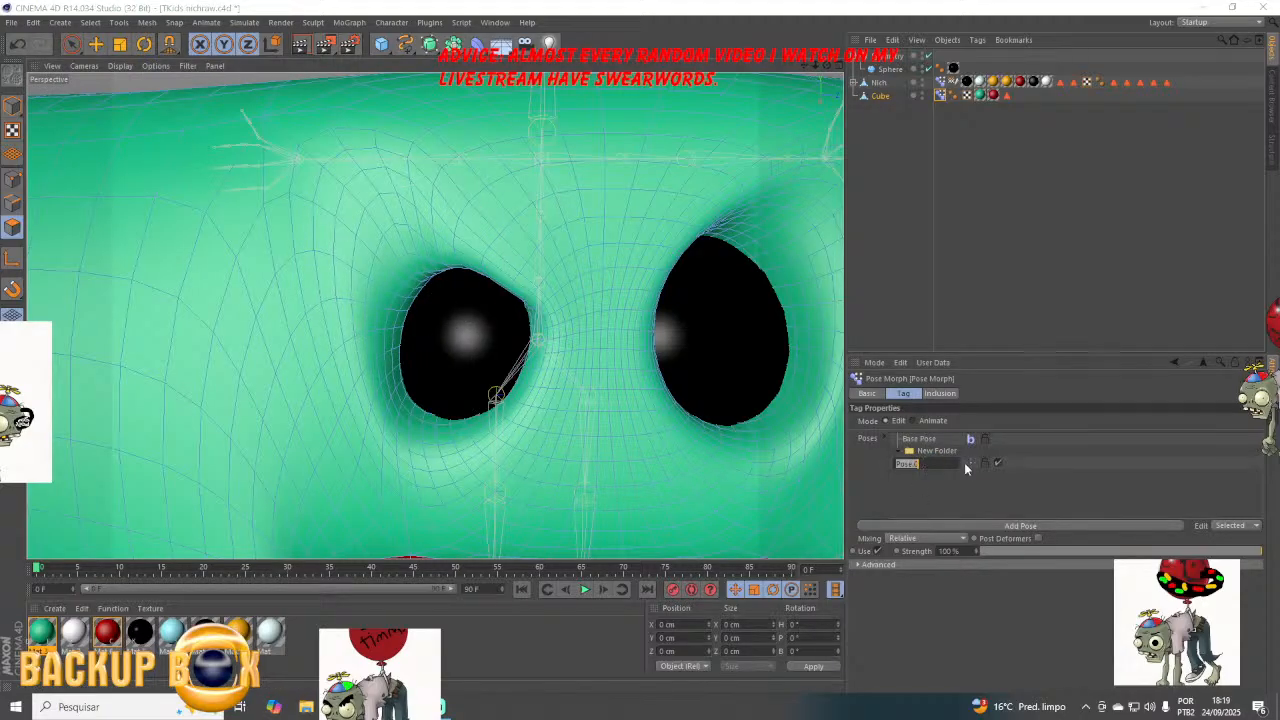
pyautogui.write('Angry')
pyautogui.press('Return')
# Add a second pose, slant the left-hand eye's upper rim down toward its outer corner, and name the pose "Sad".
pyautogui.click(981, 527)
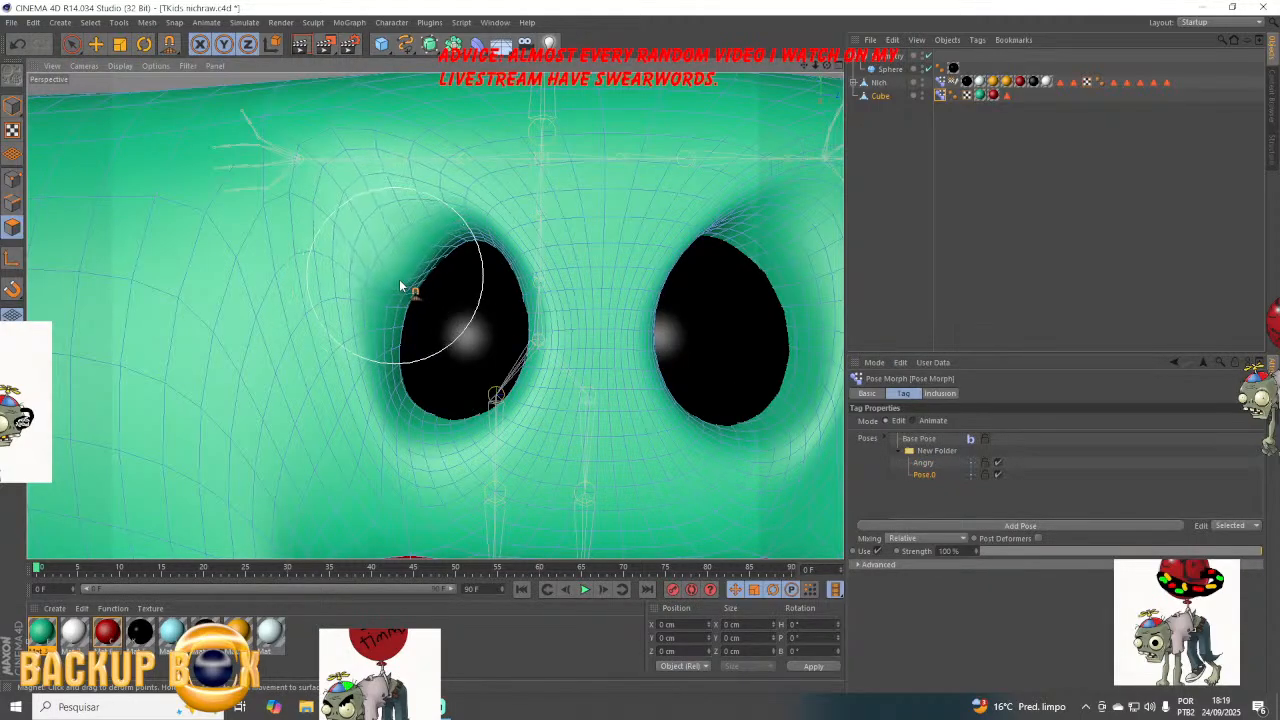
pyautogui.moveTo(400, 286)
pyautogui.mouseDown()
pyautogui.moveTo(381, 294)
pyautogui.moveTo(378, 325)
pyautogui.mouseUp()
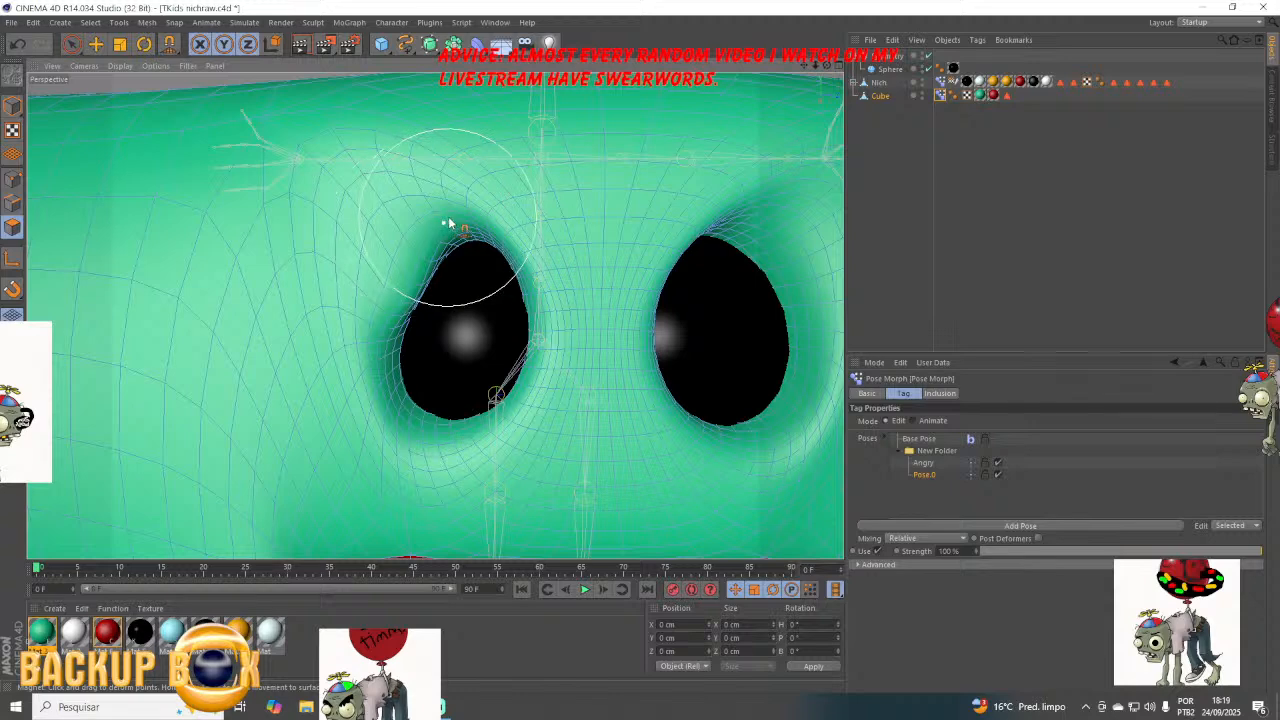
pyautogui.moveTo(449, 224); pyautogui.dragTo(477, 251)
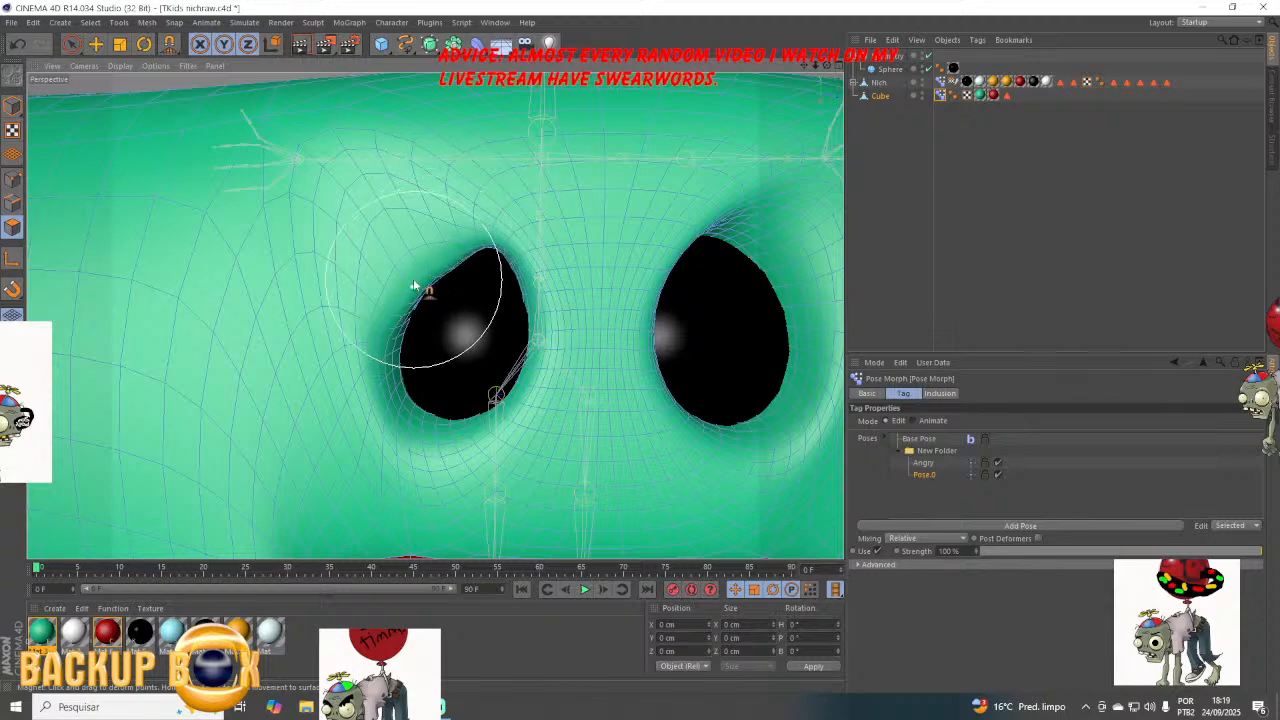
pyautogui.moveTo(413, 282); pyautogui.dragTo(422, 298)
pyautogui.click(932, 478)
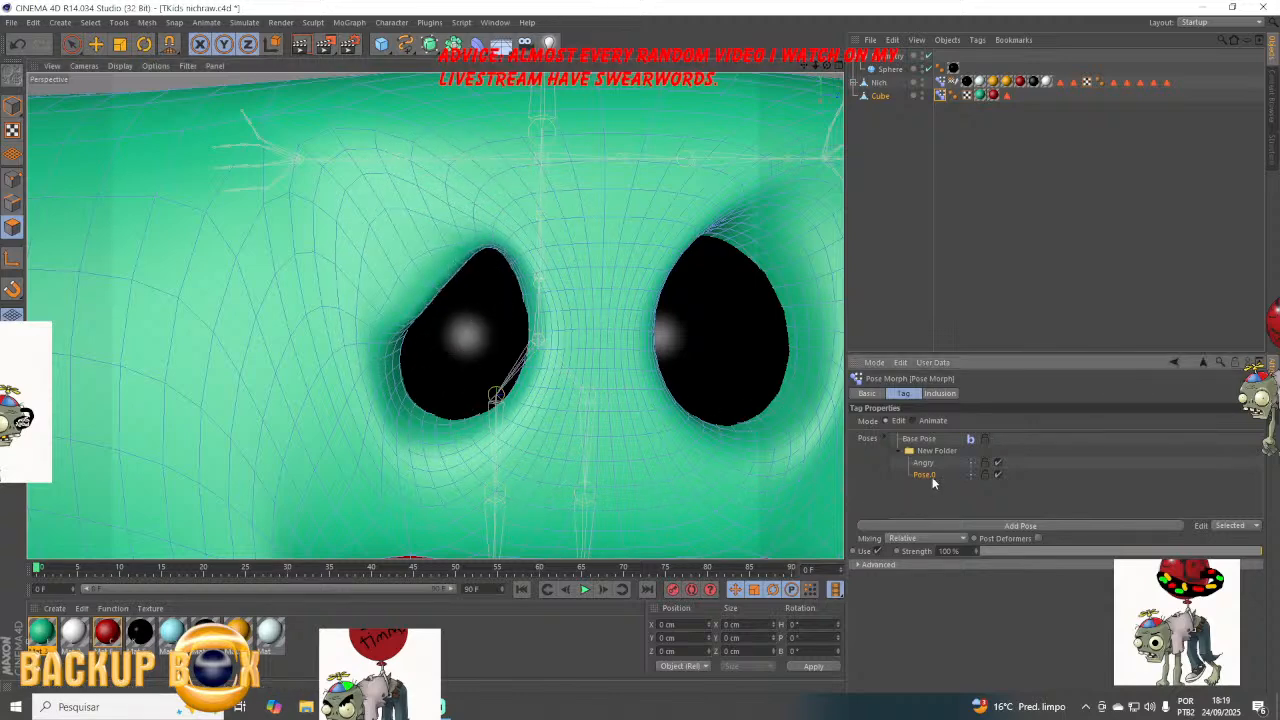
pyautogui.doubleClick(932, 478)
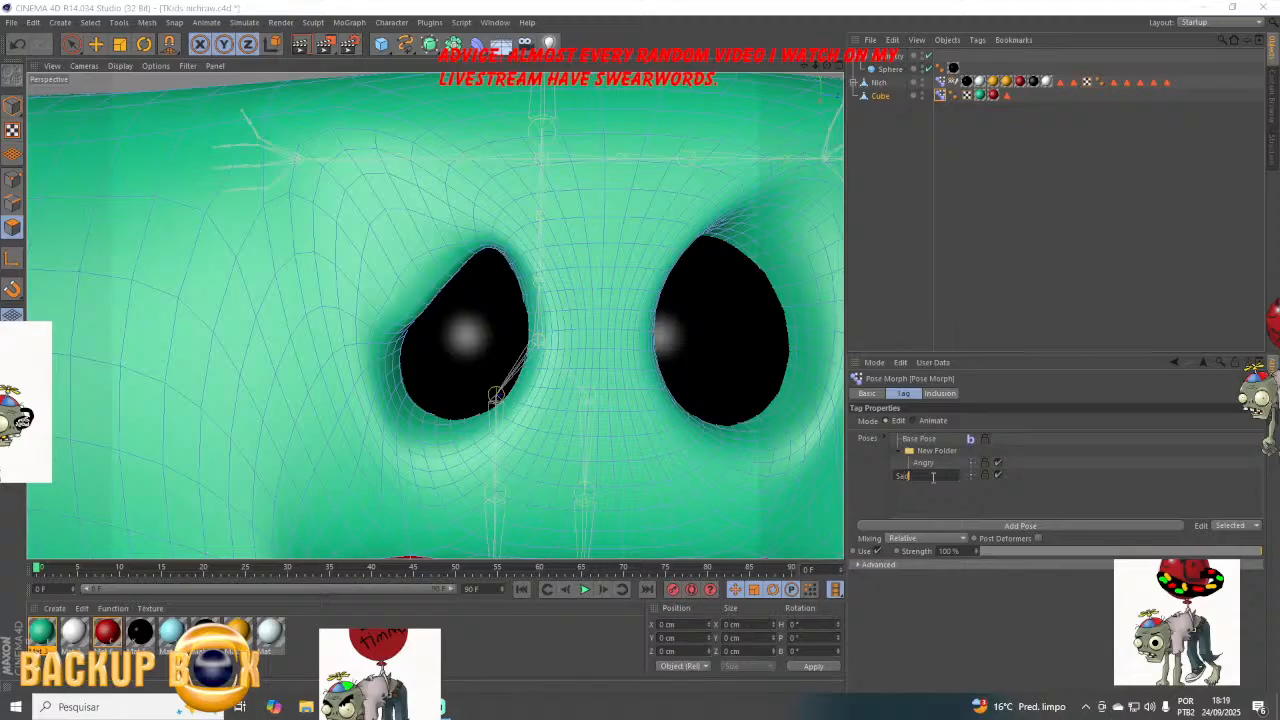
# Add a third pose and raise the lower rim of the left-hand eye socket, shaping it from the front and the side.
pyautogui.click(924, 526)
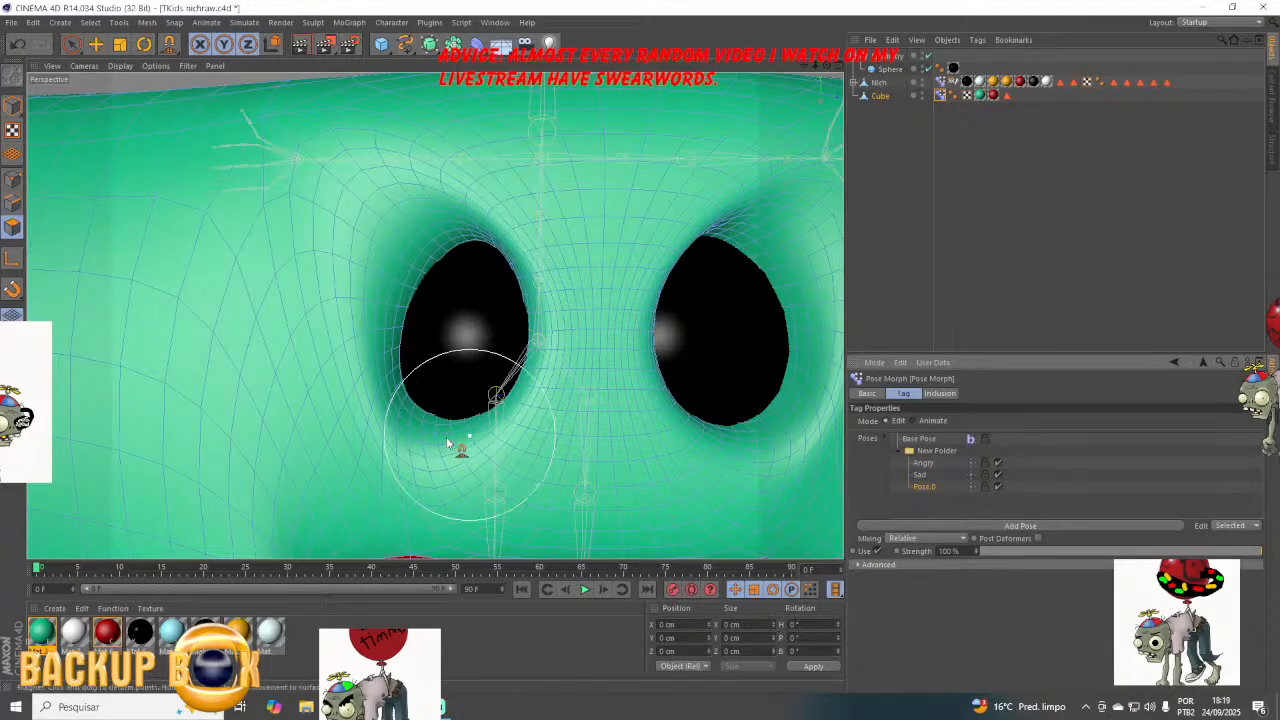
pyautogui.moveTo(431, 438)
pyautogui.mouseDown()
pyautogui.moveTo(414, 449)
pyautogui.moveTo(404, 403)
pyautogui.moveTo(376, 400)
pyautogui.mouseUp()
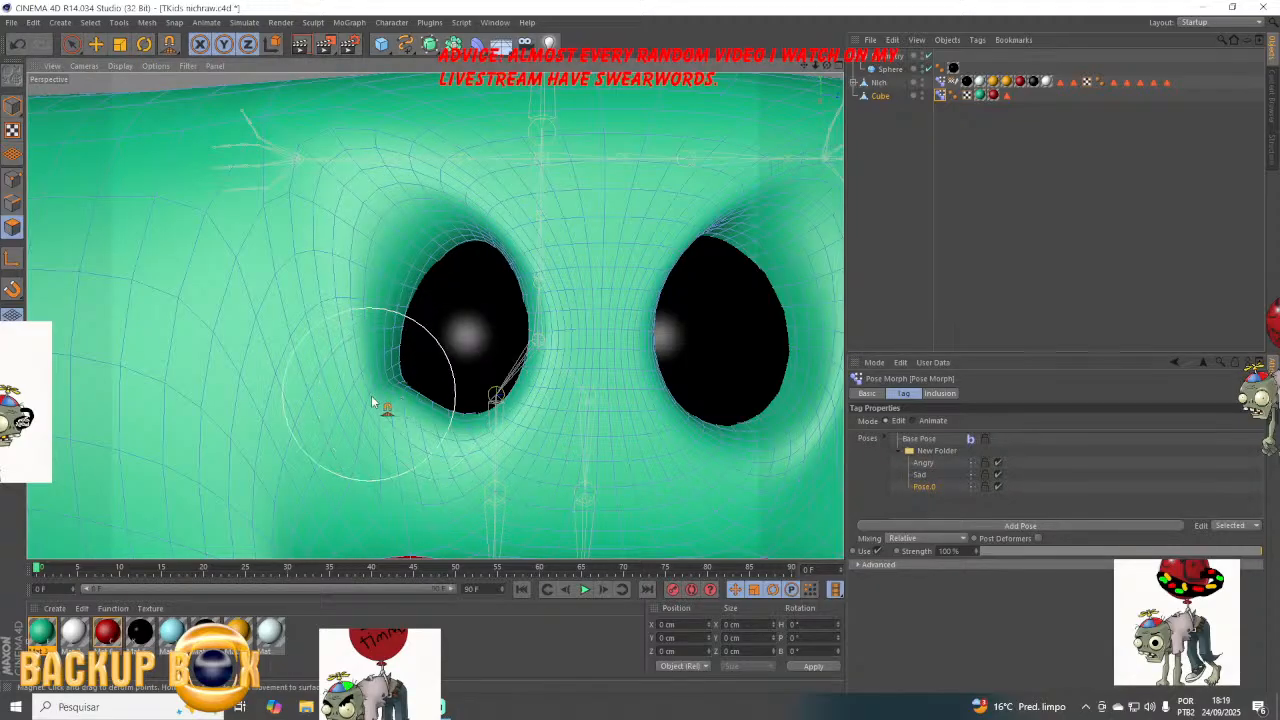
pyautogui.moveTo(470, 428)
pyautogui.mouseDown()
pyautogui.moveTo(508, 420)
pyautogui.moveTo(551, 383)
pyautogui.moveTo(535, 367)
pyautogui.mouseUp()
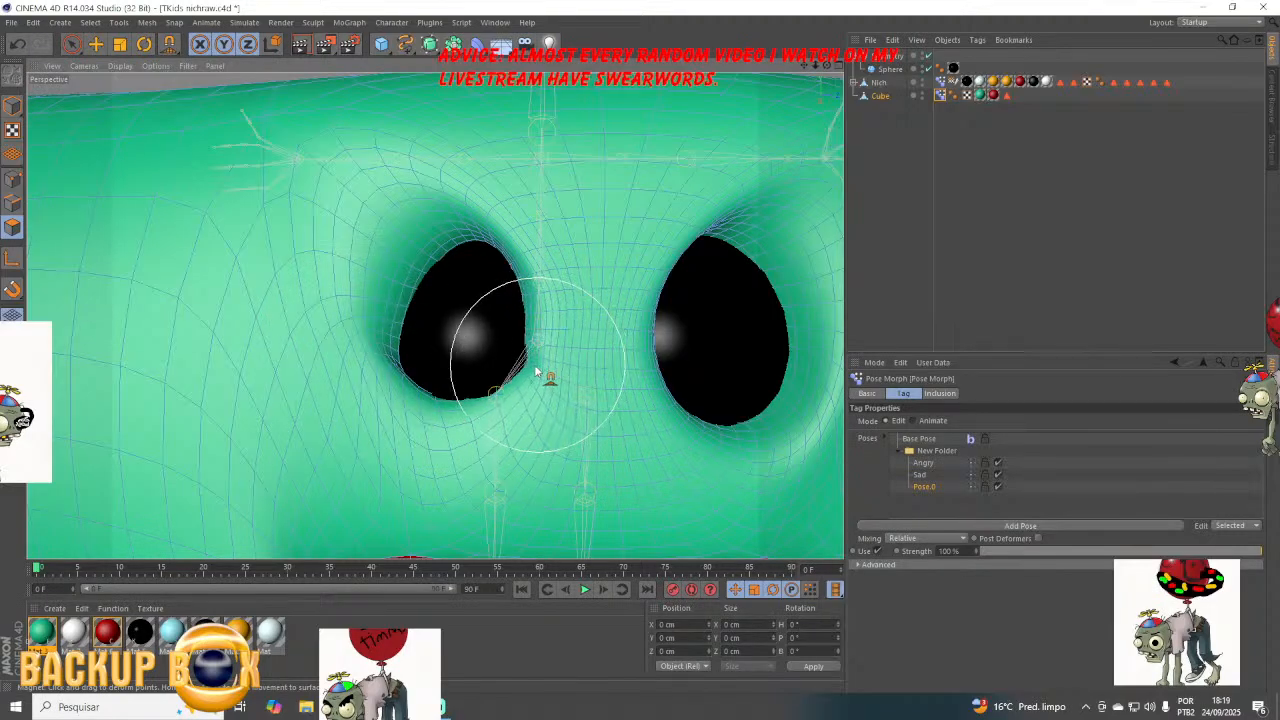
pyautogui.moveTo(436, 418)
pyautogui.mouseDown()
pyautogui.moveTo(415, 388)
pyautogui.moveTo(509, 412)
pyautogui.moveTo(501, 380)
pyautogui.moveTo(462, 386)
pyautogui.mouseUp()
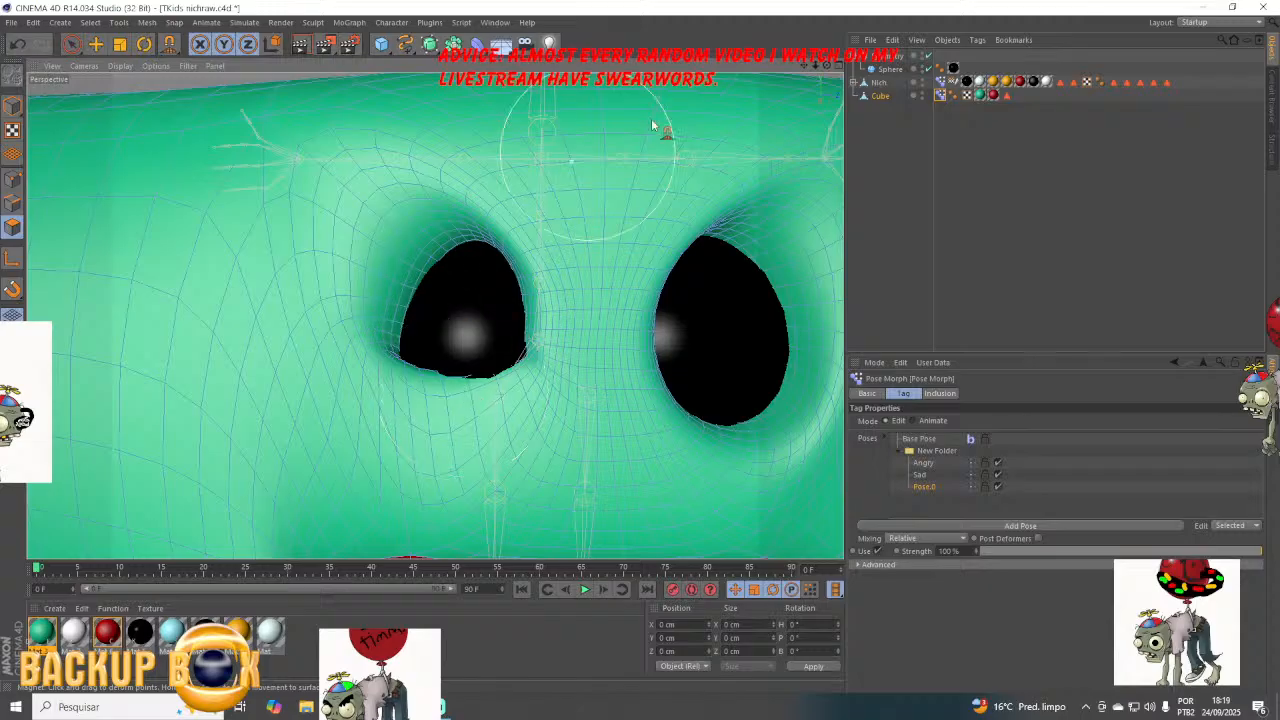
pyautogui.moveTo(829, 64)
pyautogui.mouseDown()
pyautogui.moveTo(800, 70)
pyautogui.moveTo(794, 96)
pyautogui.mouseUp()
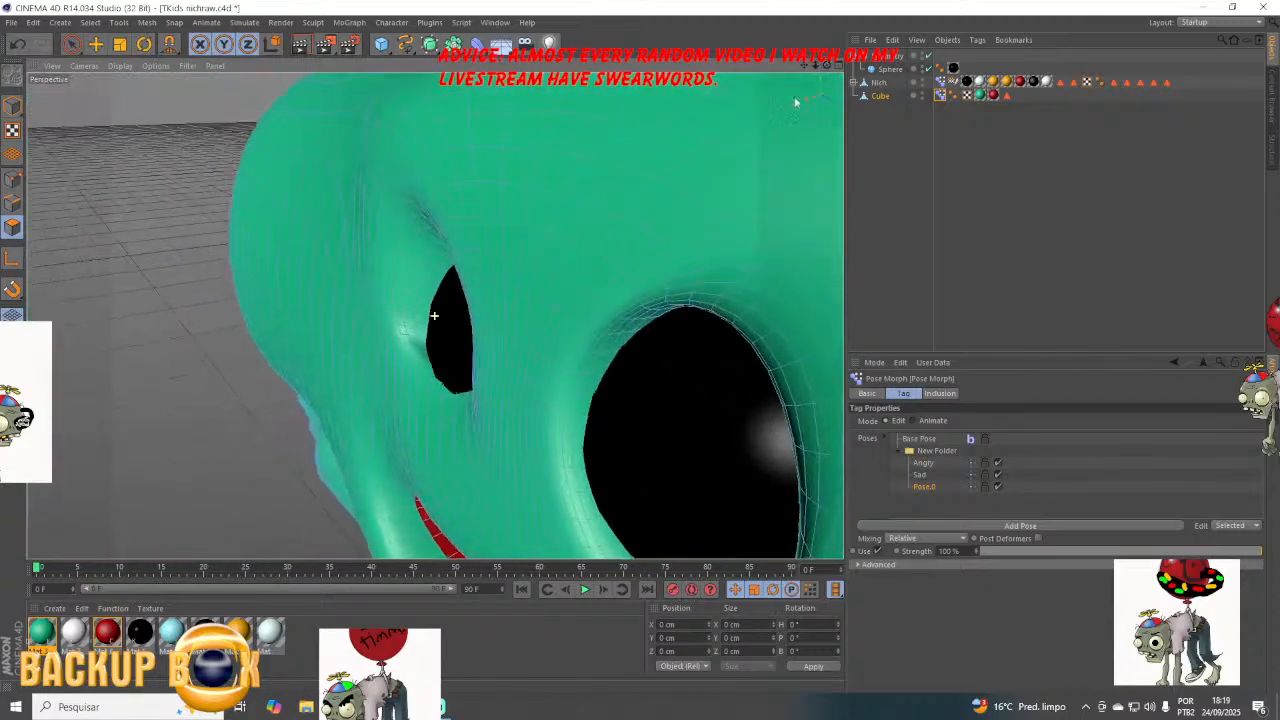
pyautogui.moveTo(443, 398)
pyautogui.mouseDown()
pyautogui.moveTo(419, 396)
pyautogui.moveTo(457, 408)
pyautogui.moveTo(400, 368)
pyautogui.mouseUp()
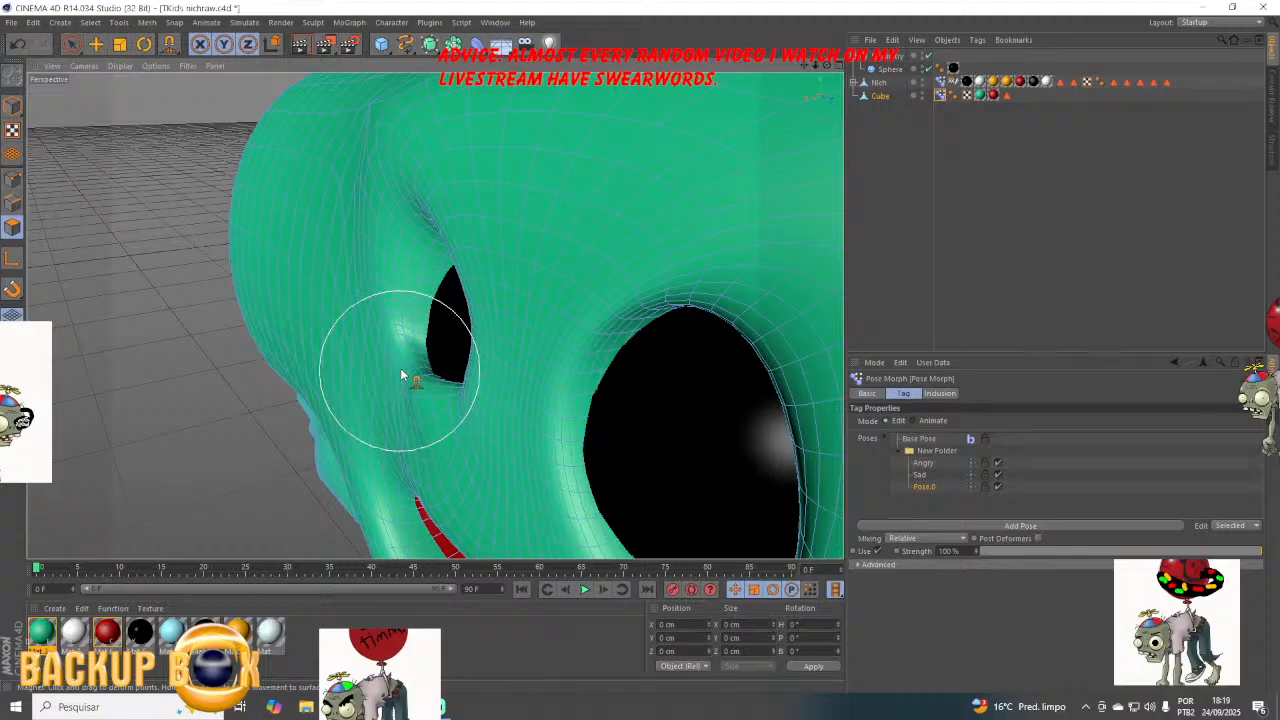
# Rename the third pose "Upper" and paste a copy of it into the pose folder.
pyautogui.doubleClick(927, 489)
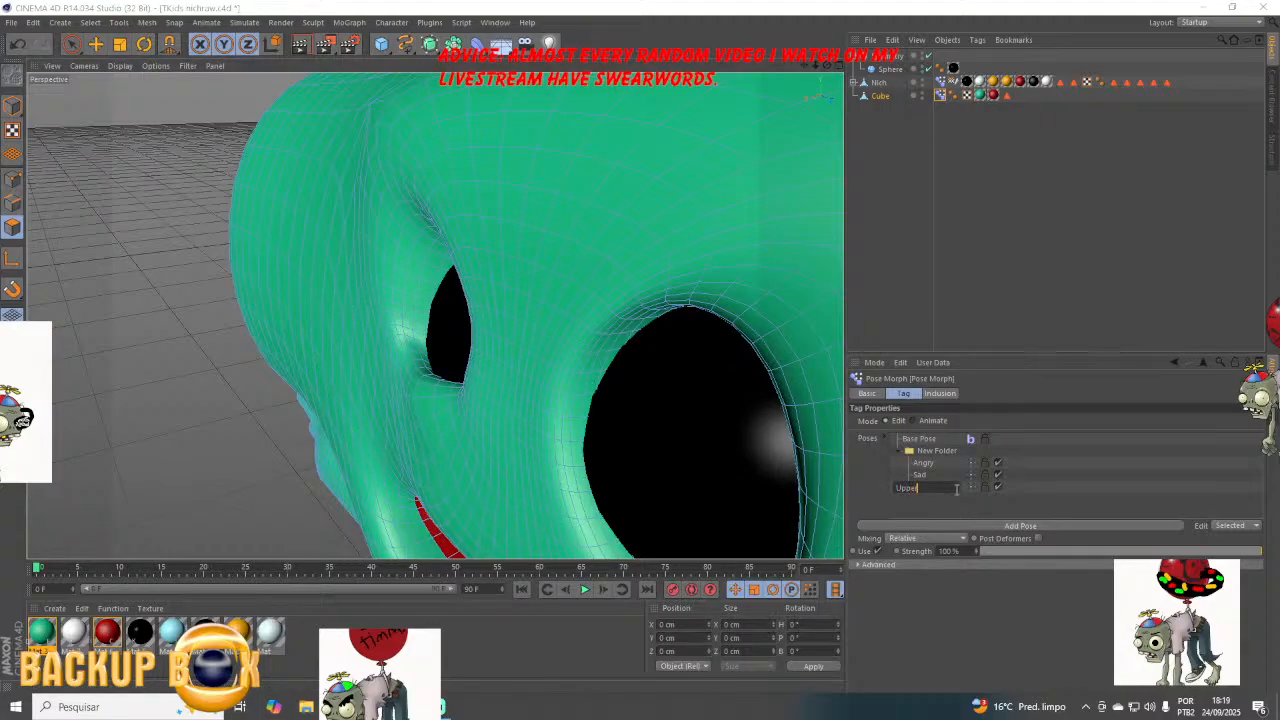
pyautogui.rightClick(922, 489)
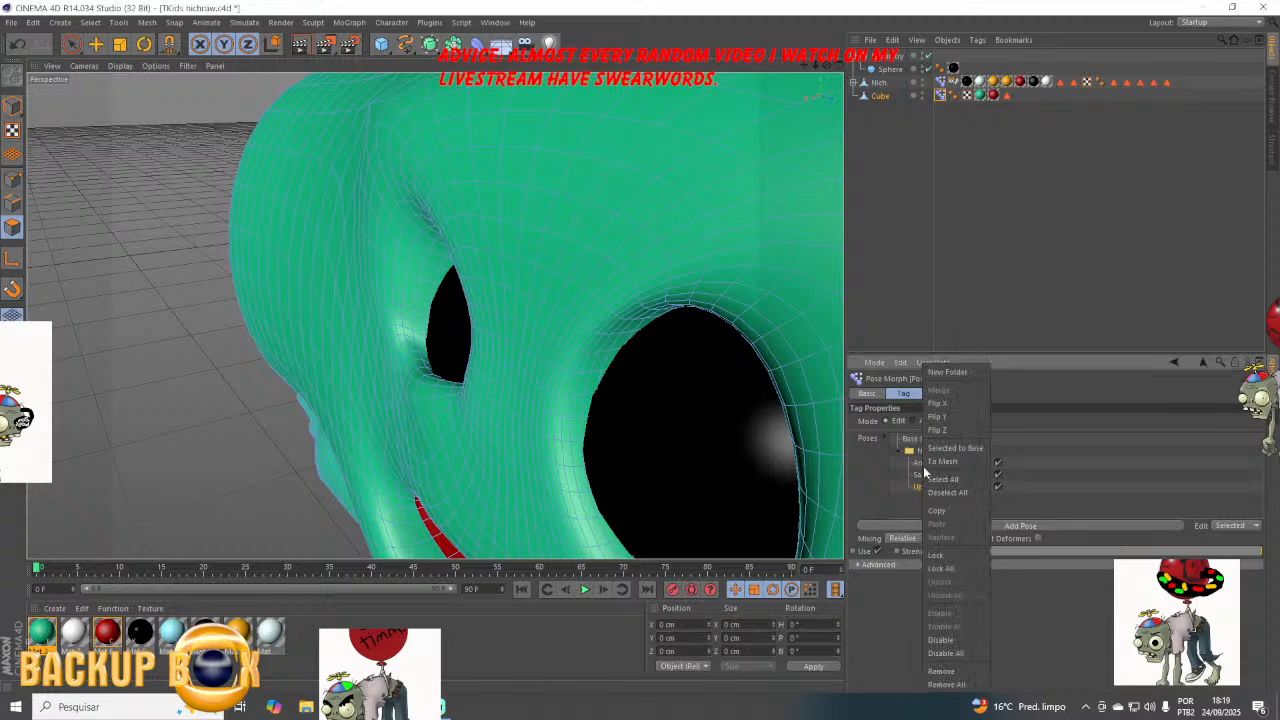
pyautogui.click(938, 508)
pyautogui.rightClick(927, 458)
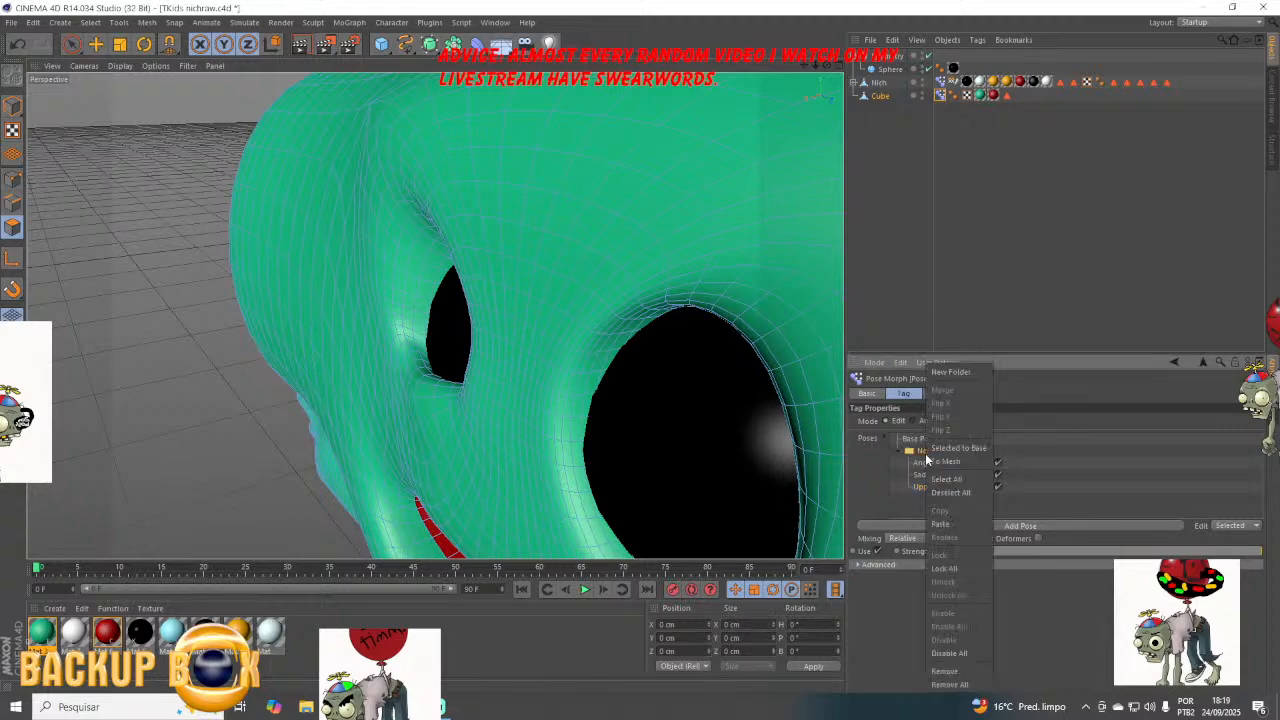
pyautogui.click(961, 521)
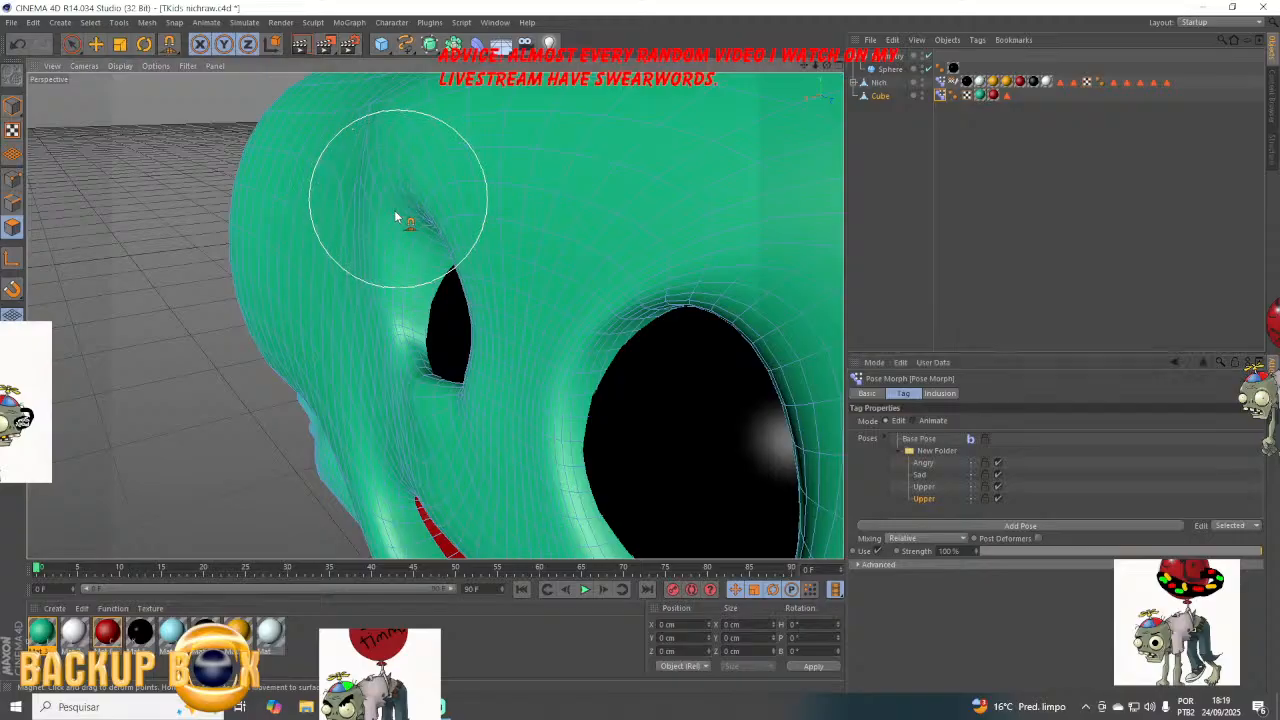
# In the pasted pose, pull the left-hand eye socket's upper rim down to the lower rim to shut the eye, and rename it "Closed".
pyautogui.moveTo(398, 242)
pyautogui.mouseDown()
pyautogui.moveTo(429, 228)
pyautogui.moveTo(415, 266)
pyautogui.moveTo(442, 264)
pyautogui.moveTo(440, 283)
pyautogui.mouseUp()
pyautogui.hotkey('ctrl', 'z')
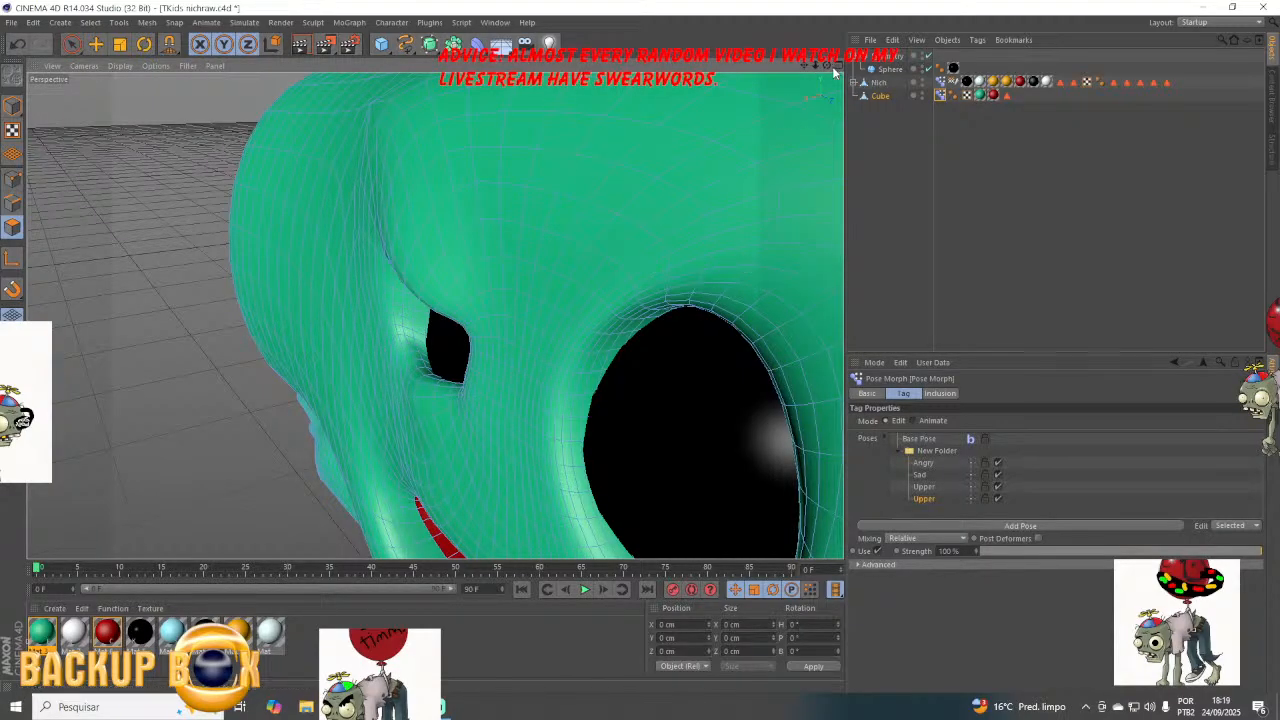
pyautogui.moveTo(827, 66); pyautogui.dragTo(1080, 70)
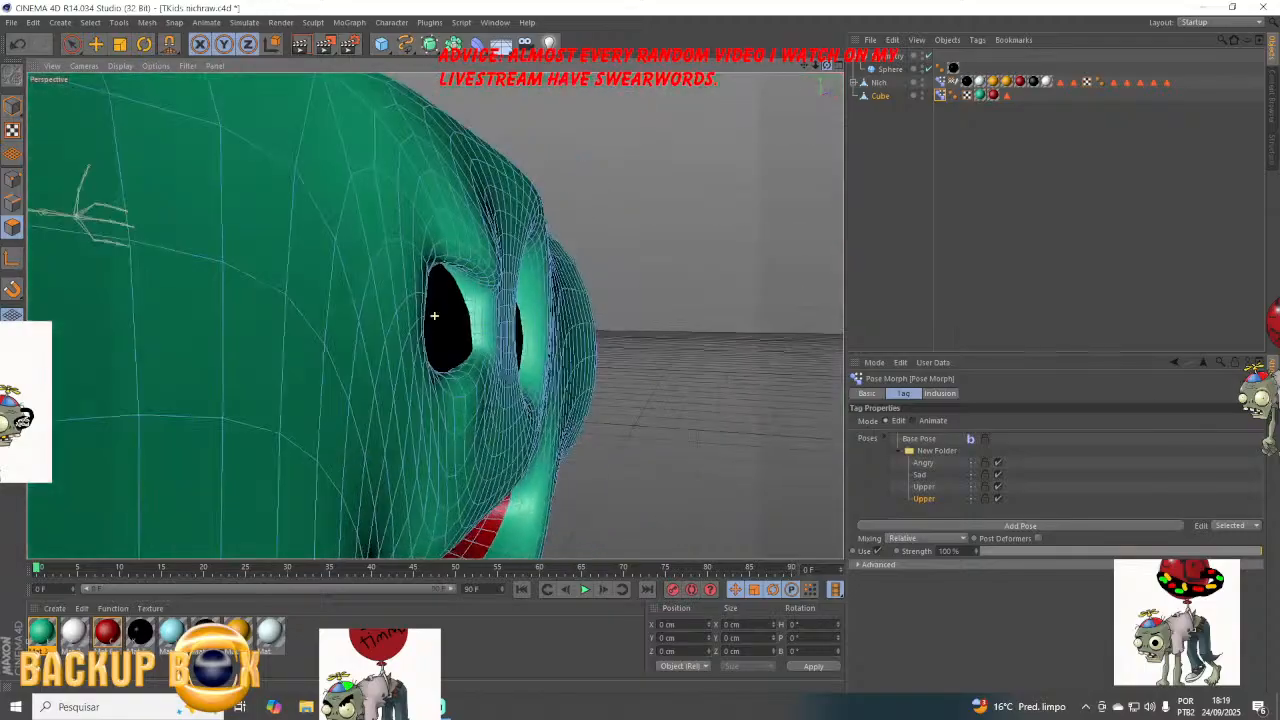
pyautogui.moveTo(434, 265)
pyautogui.mouseDown()
pyautogui.moveTo(417, 299)
pyautogui.moveTo(442, 322)
pyautogui.moveTo(428, 357)
pyautogui.moveTo(480, 262)
pyautogui.moveTo(493, 277)
pyautogui.moveTo(497, 312)
pyautogui.moveTo(460, 325)
pyautogui.moveTo(457, 400)
pyautogui.moveTo(471, 357)
pyautogui.moveTo(466, 386)
pyautogui.moveTo(500, 351)
pyautogui.moveTo(510, 372)
pyautogui.mouseUp()
pyautogui.moveTo(827, 65); pyautogui.dragTo(610, 70)
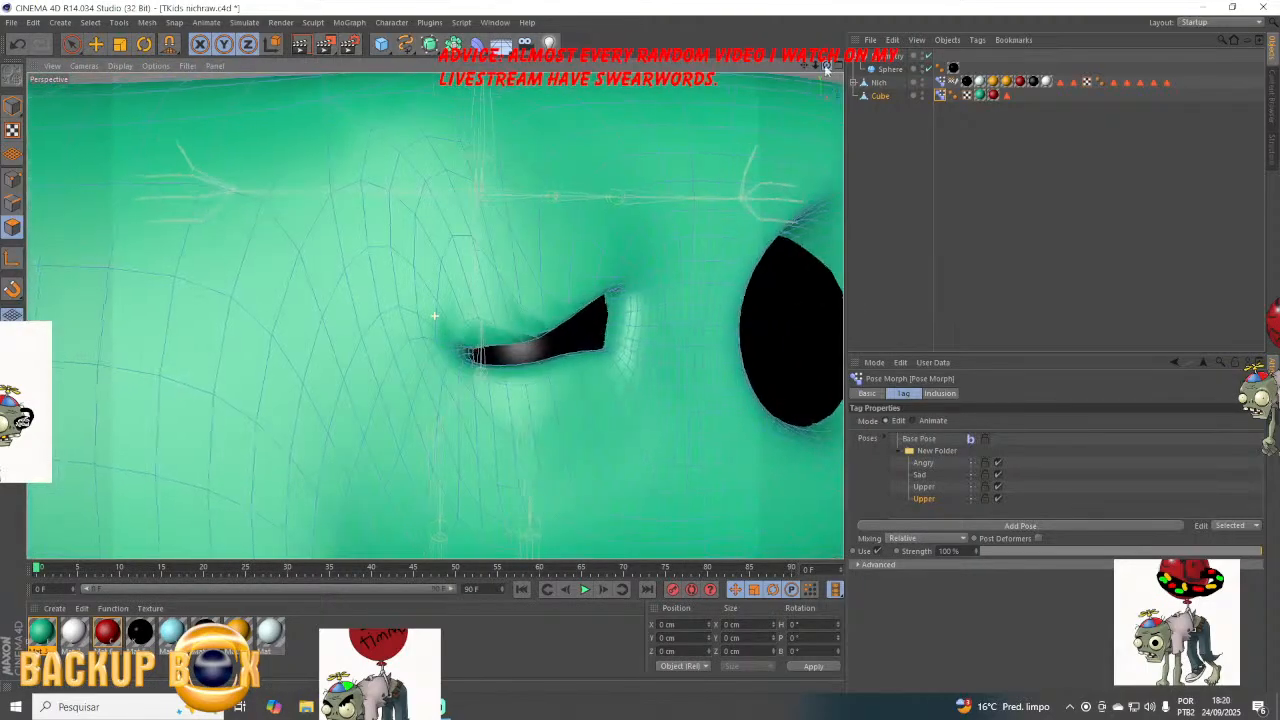
pyautogui.moveTo(632, 246)
pyautogui.mouseDown()
pyautogui.moveTo(640, 203)
pyautogui.moveTo(614, 208)
pyautogui.moveTo(612, 325)
pyautogui.moveTo(624, 330)
pyautogui.mouseUp()
pyautogui.moveTo(569, 296); pyautogui.dragTo(571, 323)
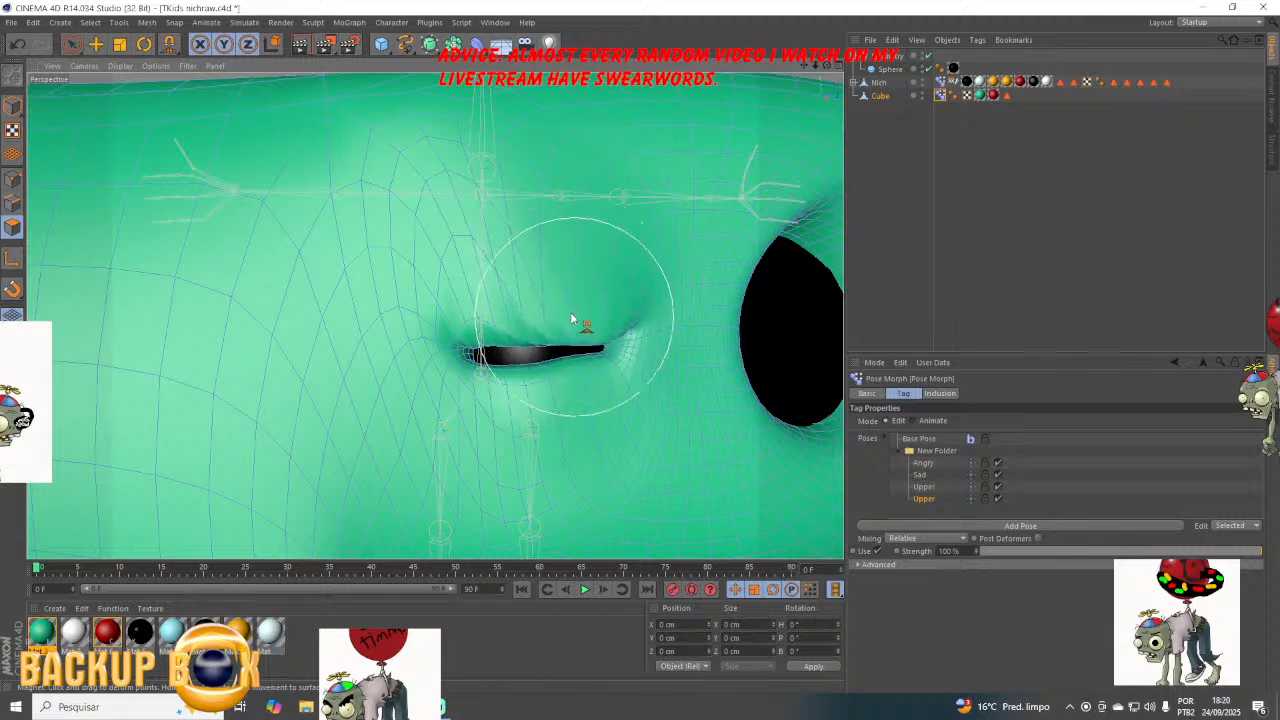
pyautogui.moveTo(477, 408)
pyautogui.mouseDown()
pyautogui.moveTo(486, 380)
pyautogui.moveTo(480, 403)
pyautogui.moveTo(534, 437)
pyautogui.moveTo(512, 442)
pyautogui.moveTo(528, 420)
pyautogui.moveTo(514, 429)
pyautogui.moveTo(506, 372)
pyautogui.moveTo(510, 392)
pyautogui.moveTo(556, 398)
pyautogui.moveTo(548, 378)
pyautogui.moveTo(539, 397)
pyautogui.moveTo(584, 367)
pyautogui.moveTo(567, 377)
pyautogui.moveTo(591, 327)
pyautogui.moveTo(486, 314)
pyautogui.moveTo(474, 257)
pyautogui.moveTo(461, 289)
pyautogui.moveTo(477, 320)
pyautogui.moveTo(463, 351)
pyautogui.moveTo(579, 333)
pyautogui.moveTo(588, 356)
pyautogui.mouseUp()
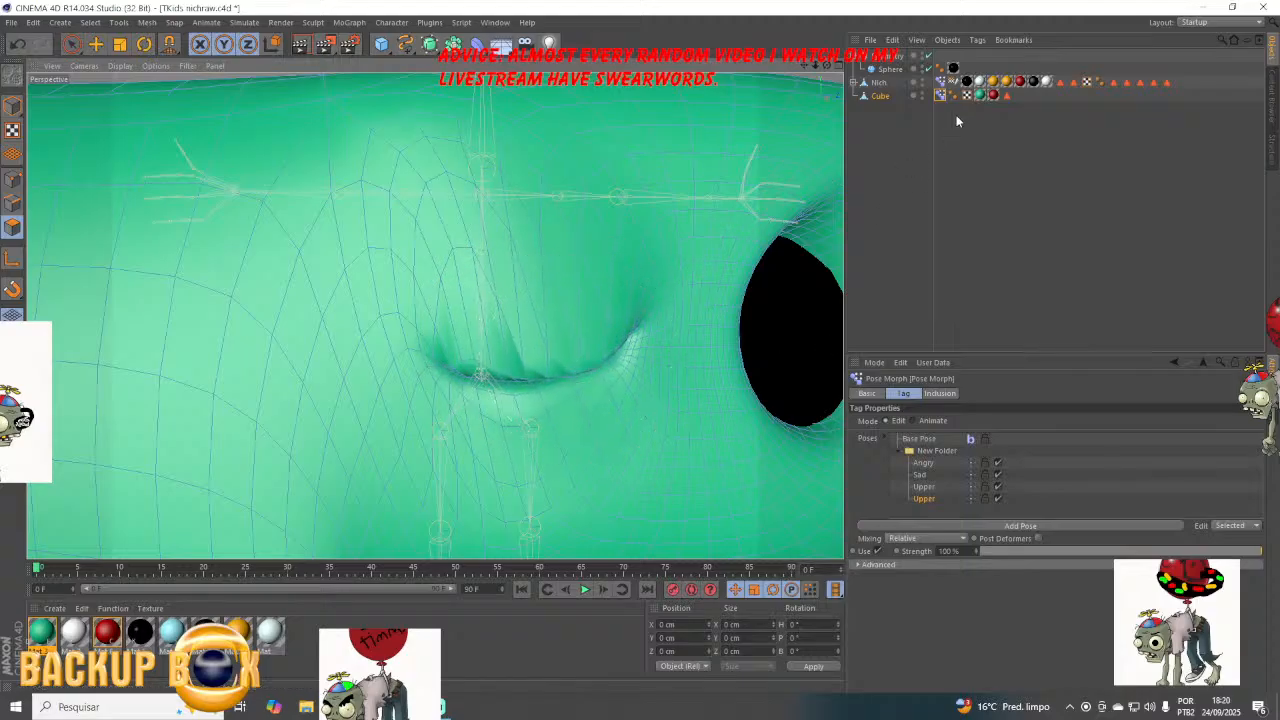
pyautogui.doubleClick(922, 499)
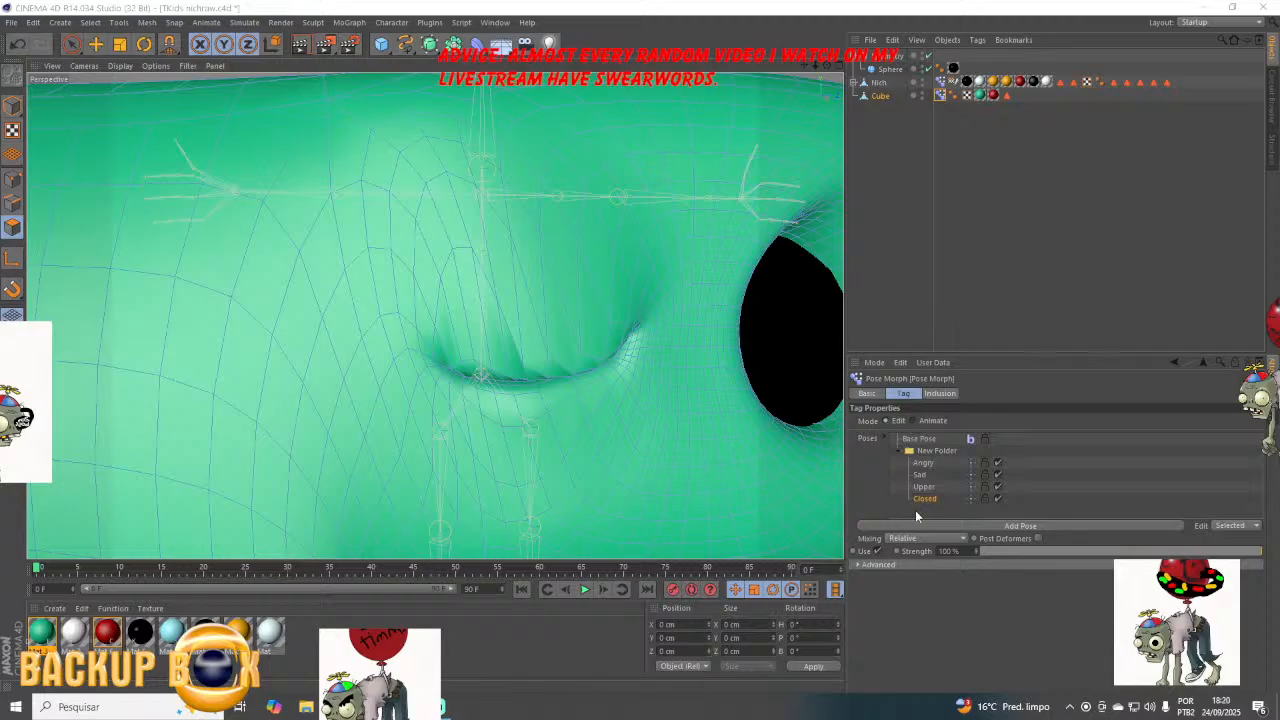
# Create a second pose folder, collapse the first one, and add a new pose inside the second folder.
pyautogui.rightClick(928, 499)
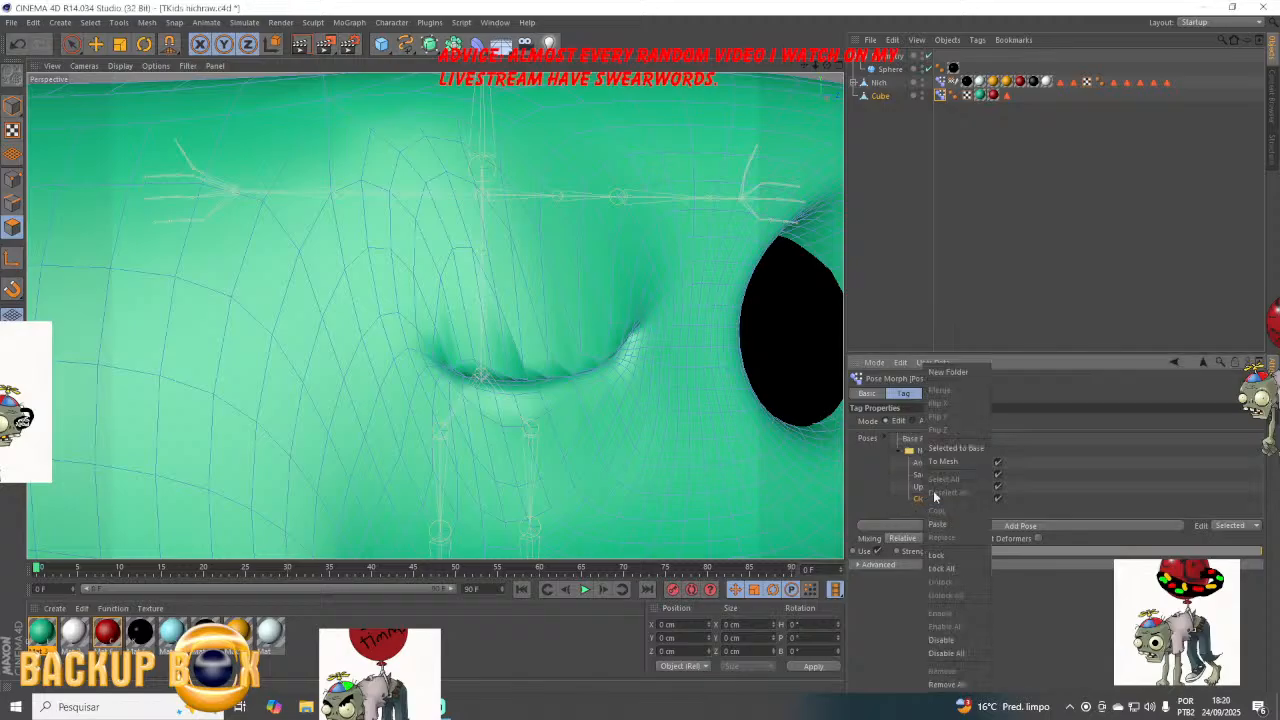
pyautogui.click(950, 372)
pyautogui.click(902, 451)
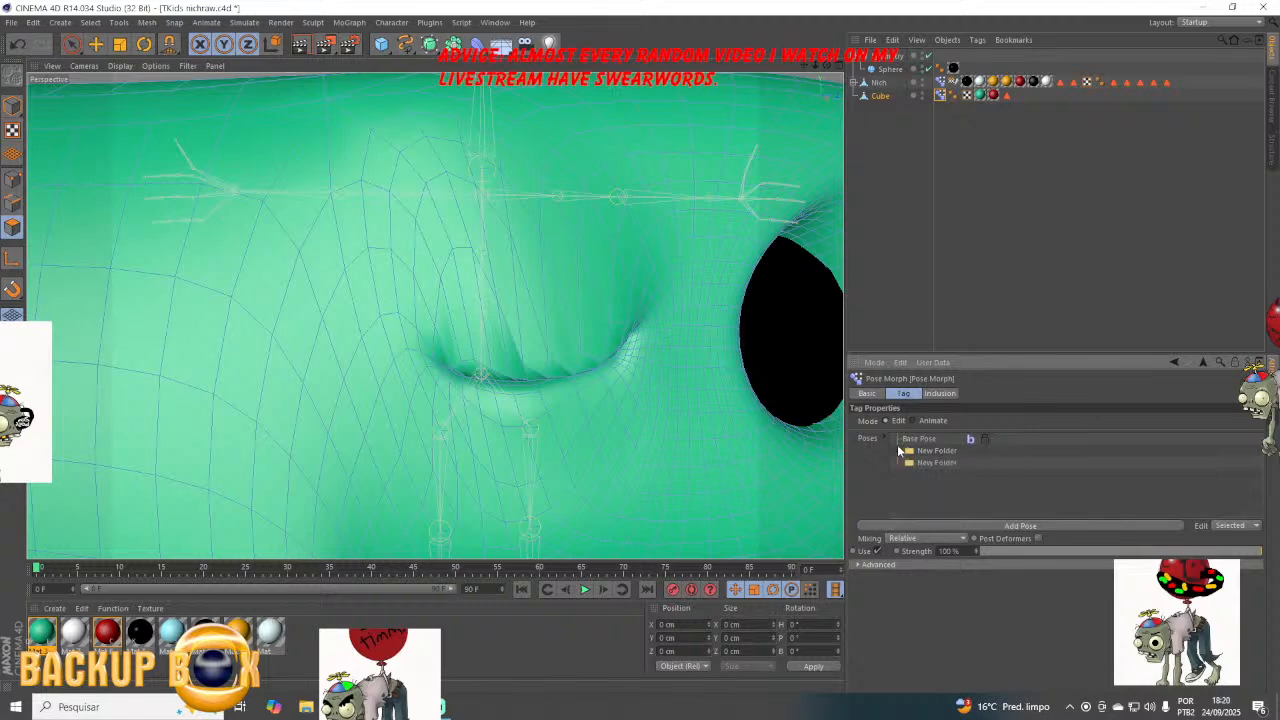
pyautogui.rightClick(922, 489)
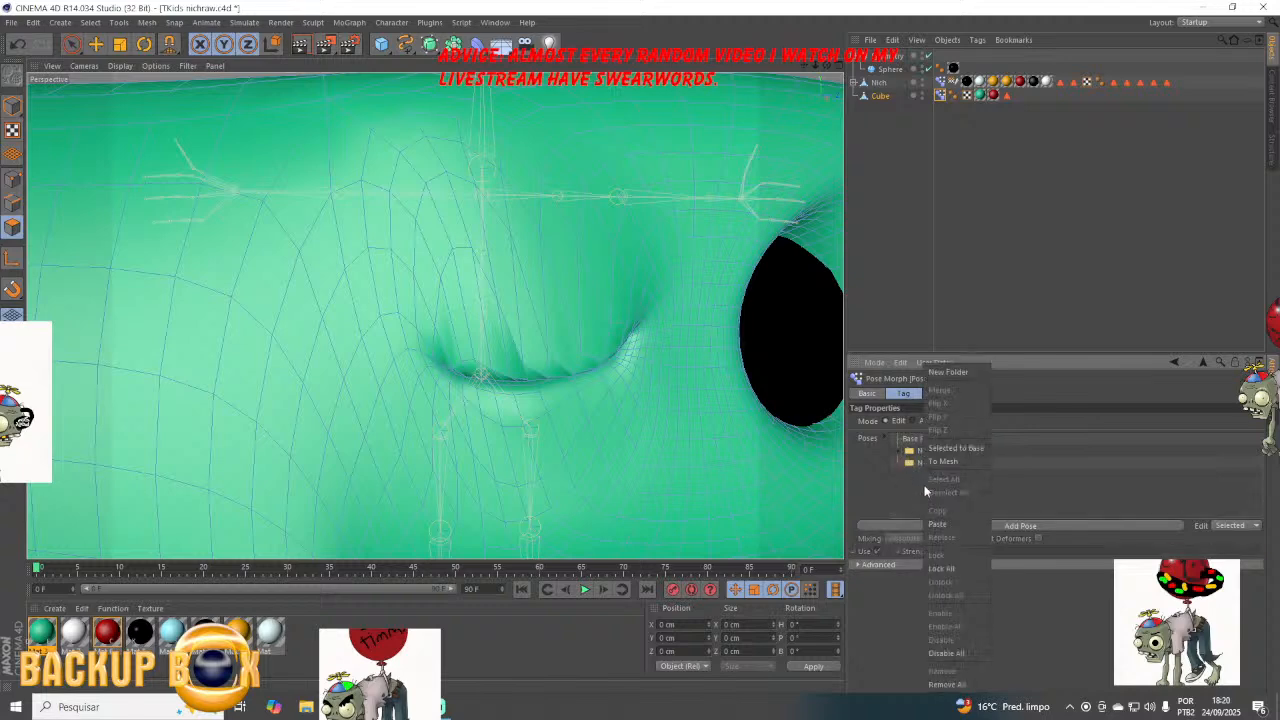
pyautogui.click(1035, 508)
pyautogui.click(994, 523)
pyautogui.moveTo(913, 473)
pyautogui.mouseDown()
pyautogui.moveTo(929, 460)
pyautogui.moveTo(918, 465)
pyautogui.mouseUp()
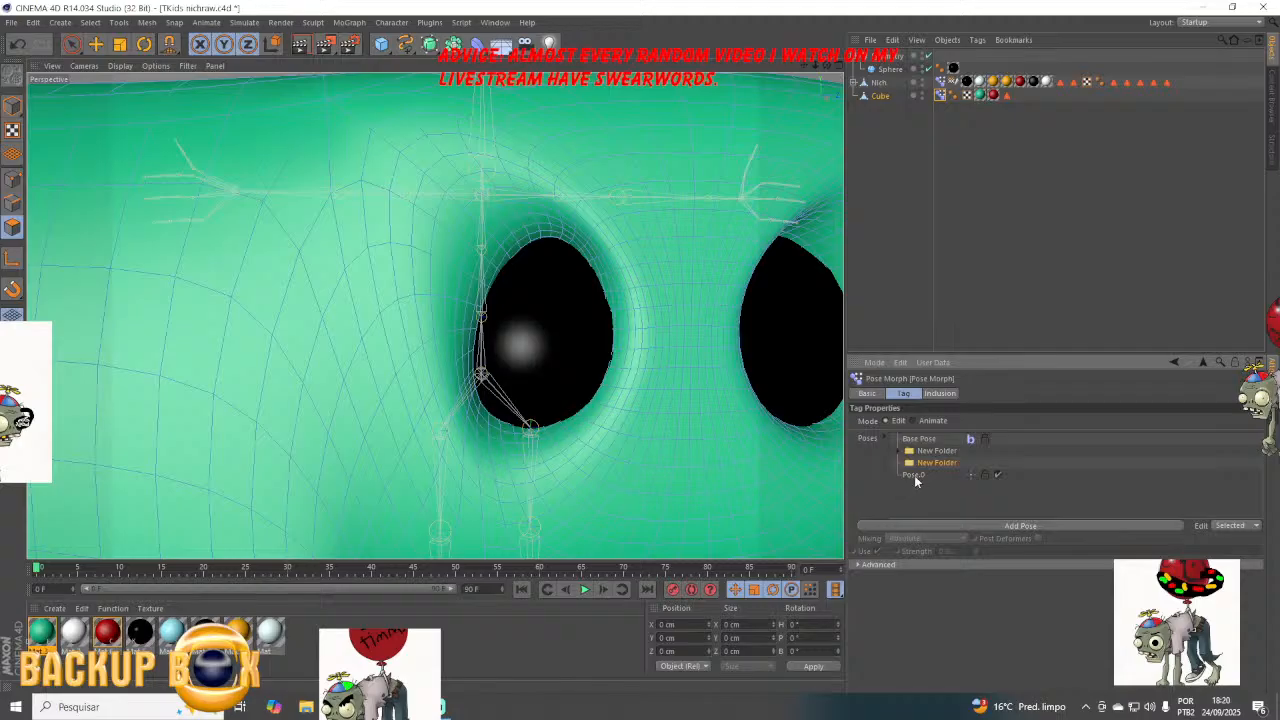
pyautogui.moveTo(948, 468); pyautogui.dragTo(948, 470)
pyautogui.moveTo(803, 65); pyautogui.dragTo(788, 94)
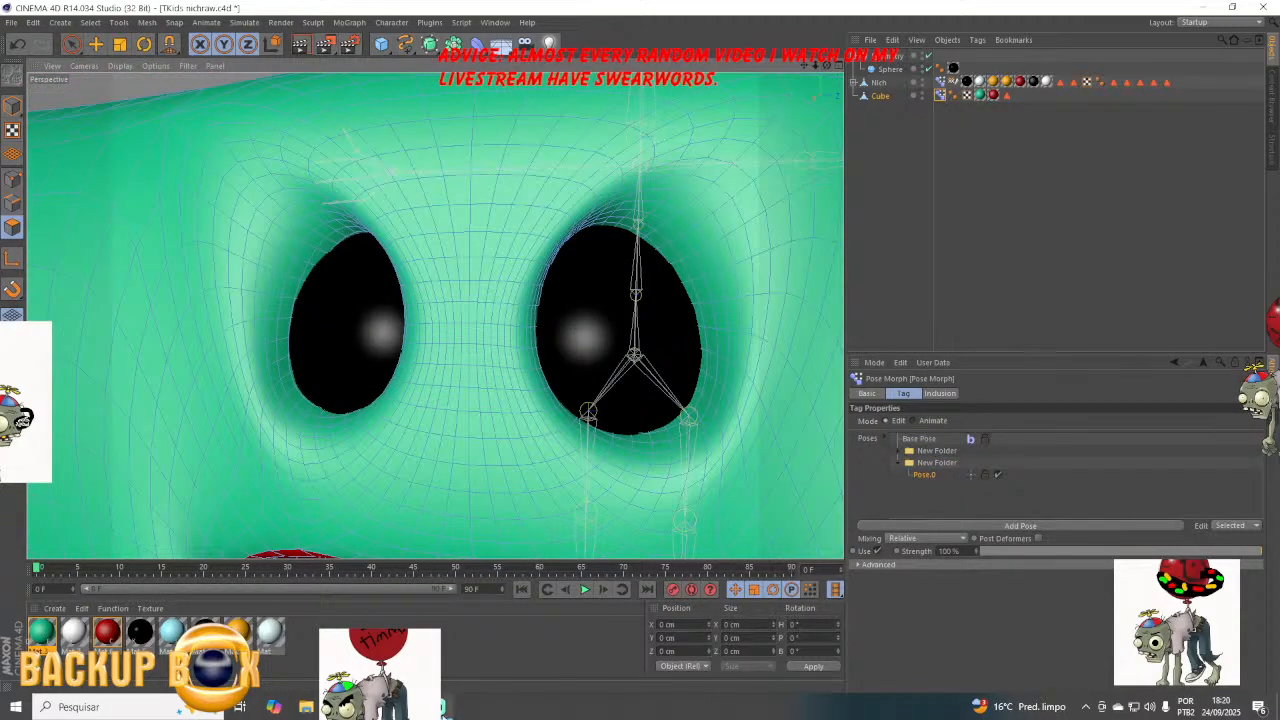
# Switch to Streamlabs Desktop to check the livestream chat and return to CINEMA 4D.
pyautogui.hotkey('alt', 'Tab')
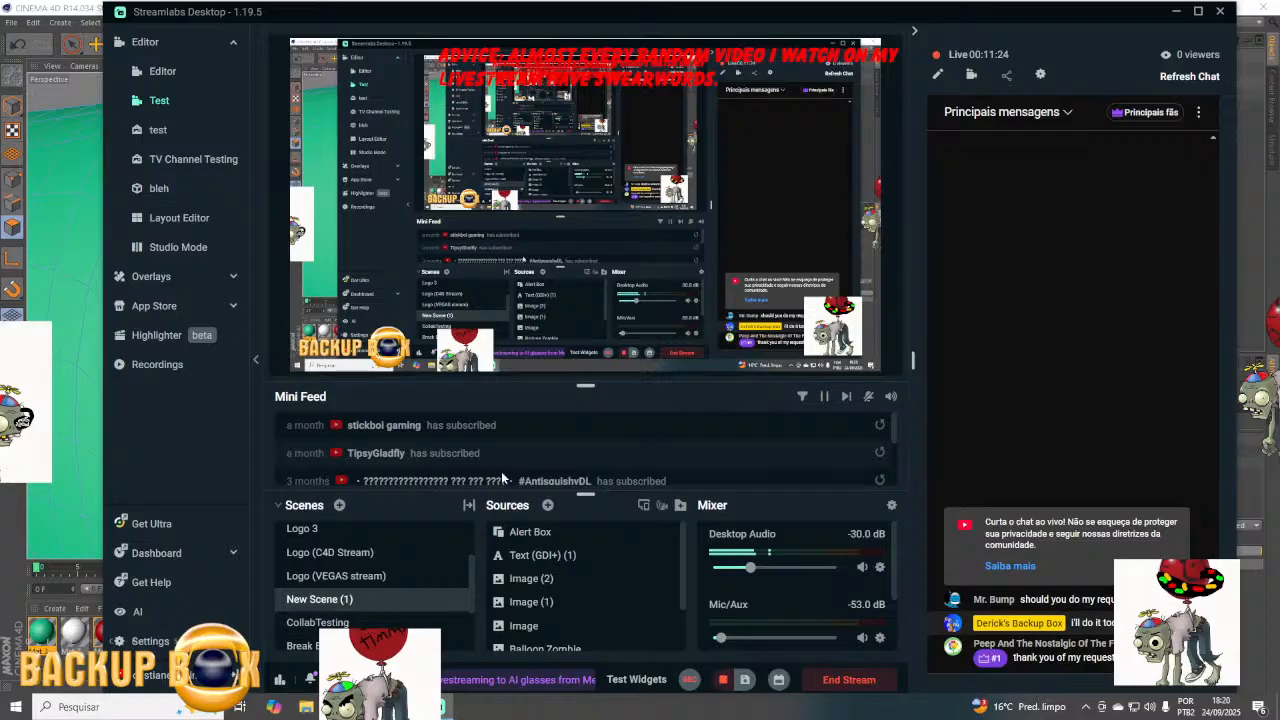
pyautogui.hotkey('alt', 'Tab')
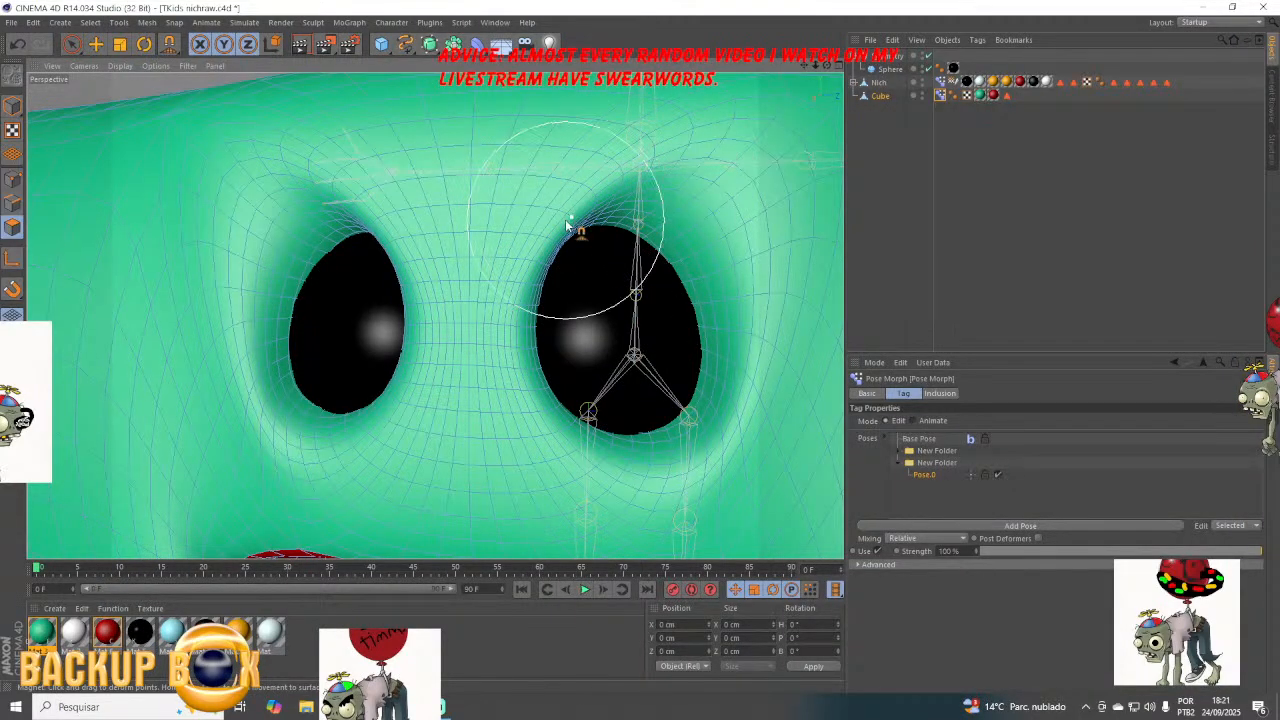
# Lower the inner part of the right-hand eye socket's upper rim into an angry slant.
pyautogui.moveTo(543, 280); pyautogui.dragTo(514, 325)
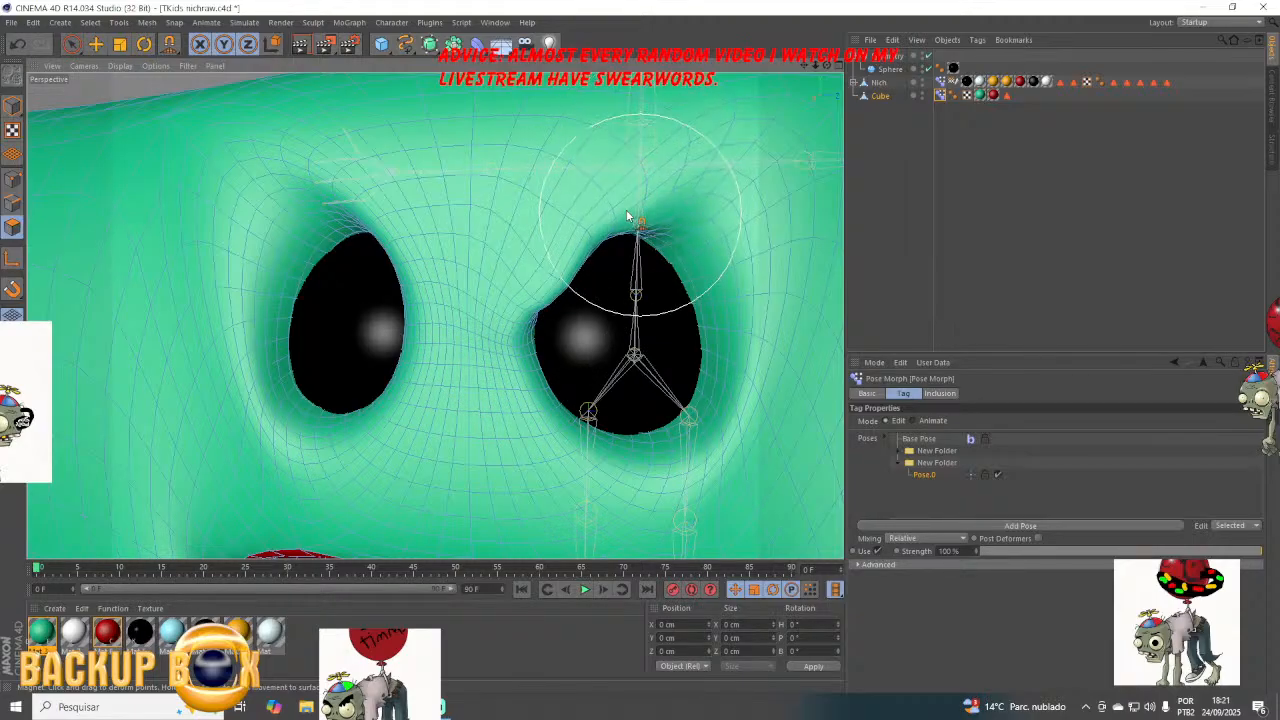
pyautogui.moveTo(587, 257)
pyautogui.mouseDown()
pyautogui.moveTo(605, 265)
pyautogui.moveTo(712, 178)
pyautogui.mouseUp()
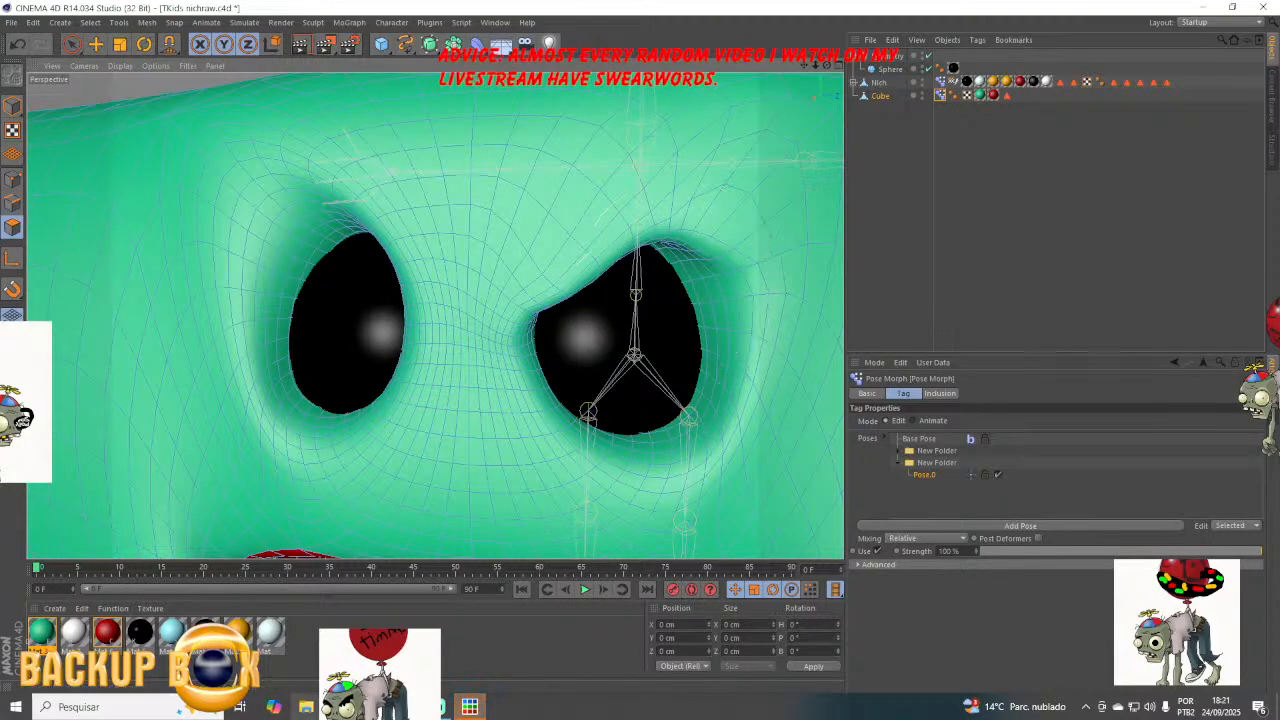
# Switch to the browser and view the livestream page, the mentions and the channel dashboard in YouTube Studio.
pyautogui.hotkey('alt', 'Tab')
pyautogui.click(62, 12)
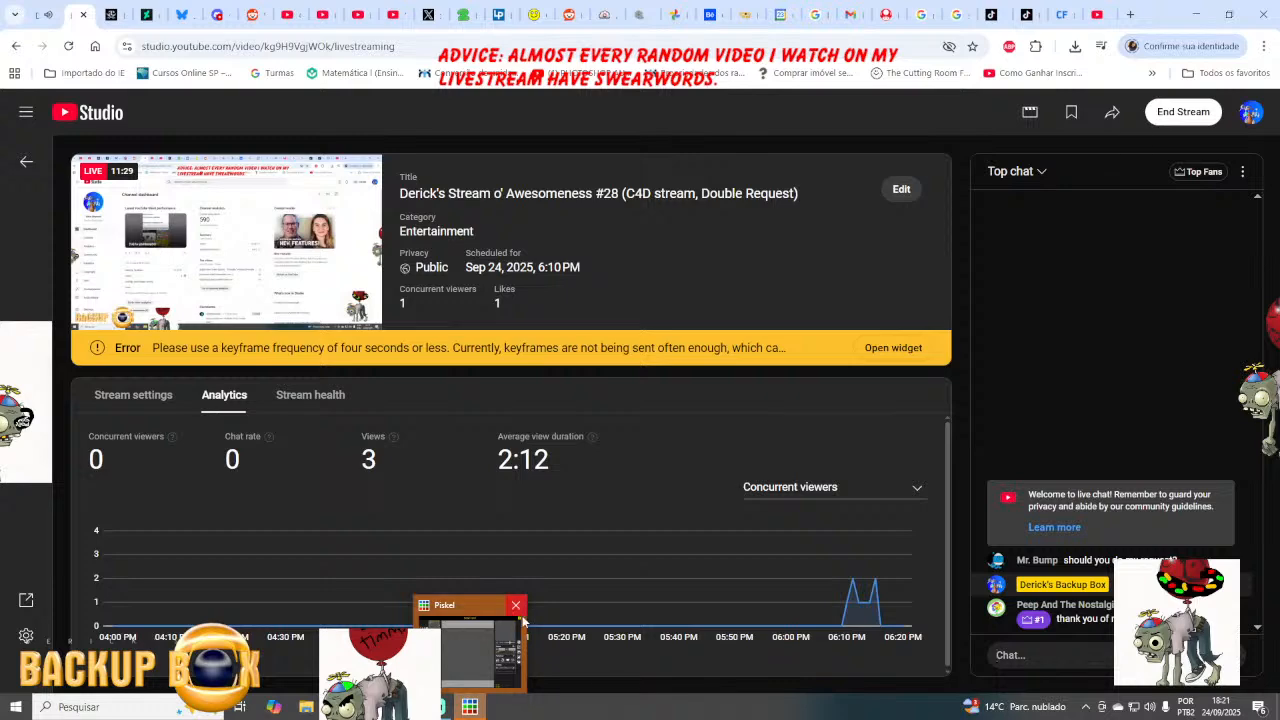
pyautogui.click(292, 12)
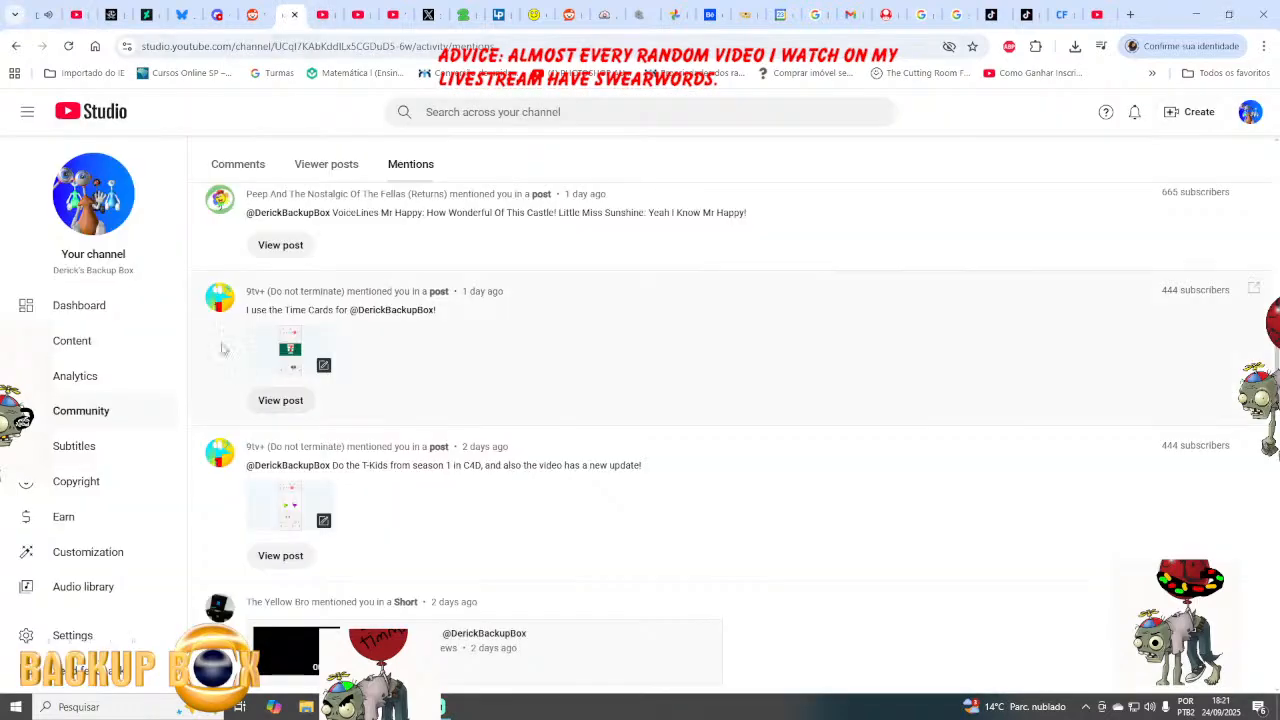
pyautogui.click(110, 302)
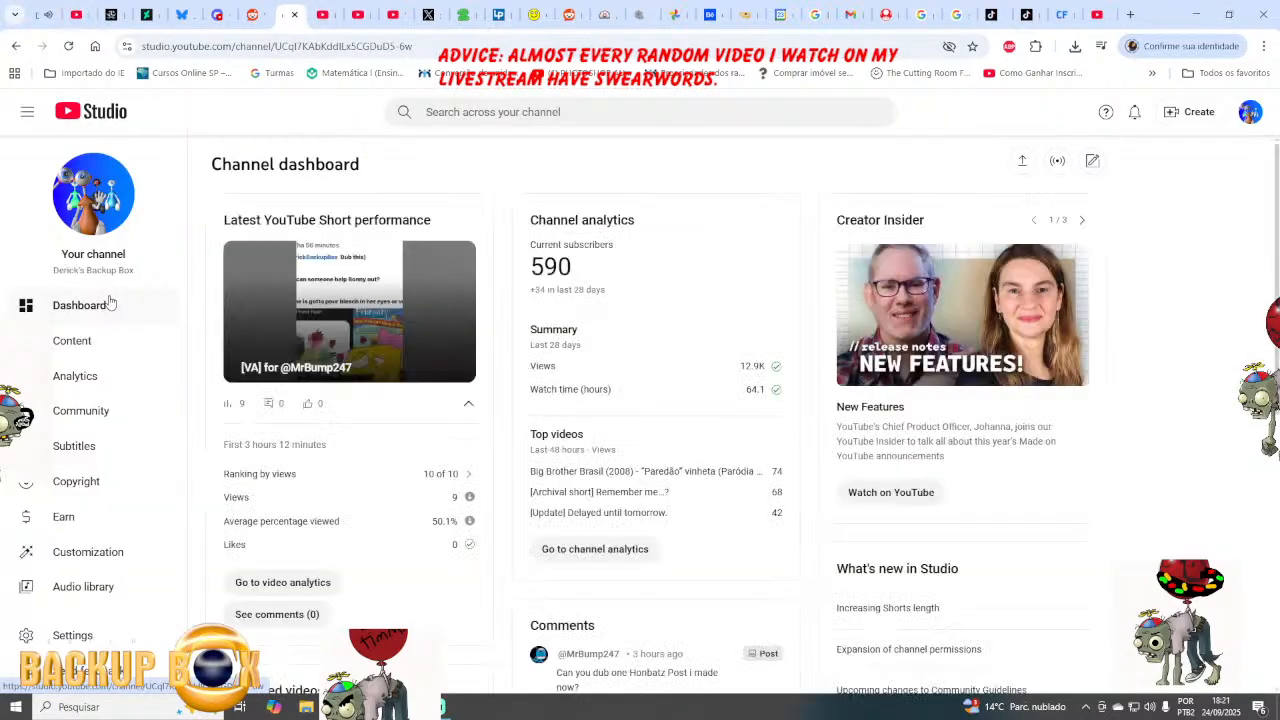
# Play the YouTube video "MEGA CUT: Mario Maker 2 Rejected Updates #1-10!" and switch back to CINEMA 4D.
pyautogui.click(55, 10)
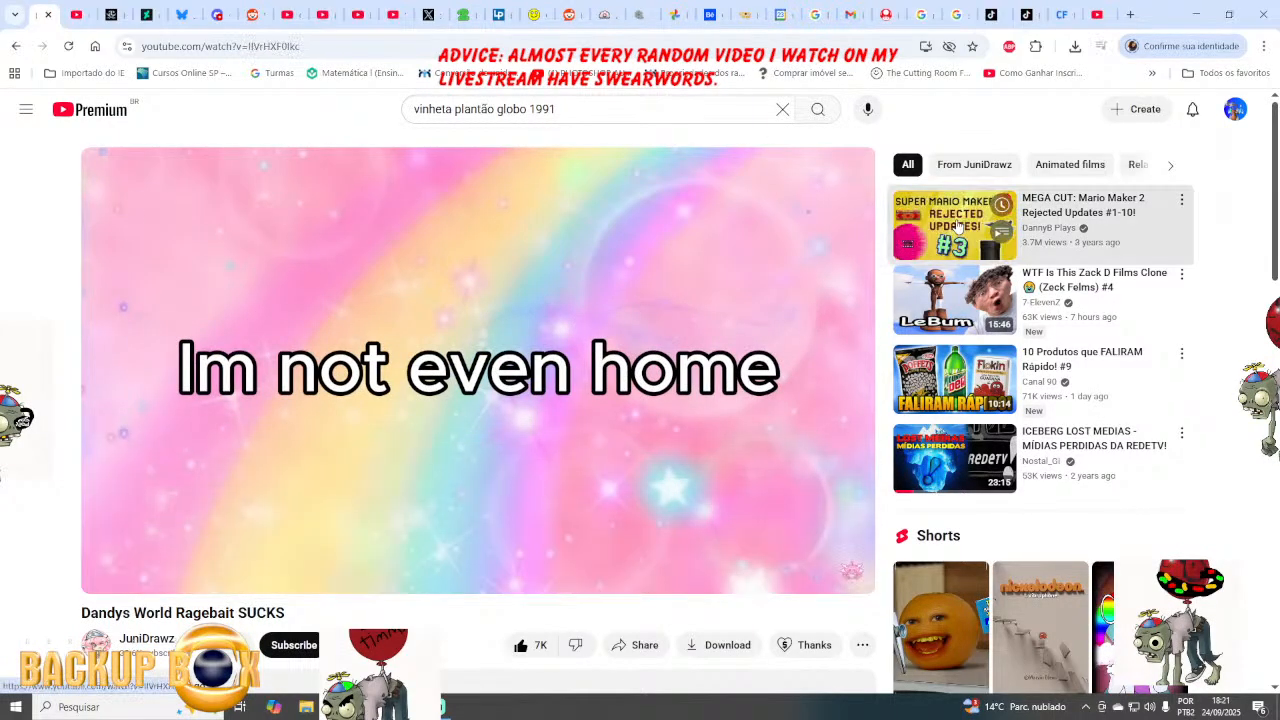
pyautogui.click(957, 227)
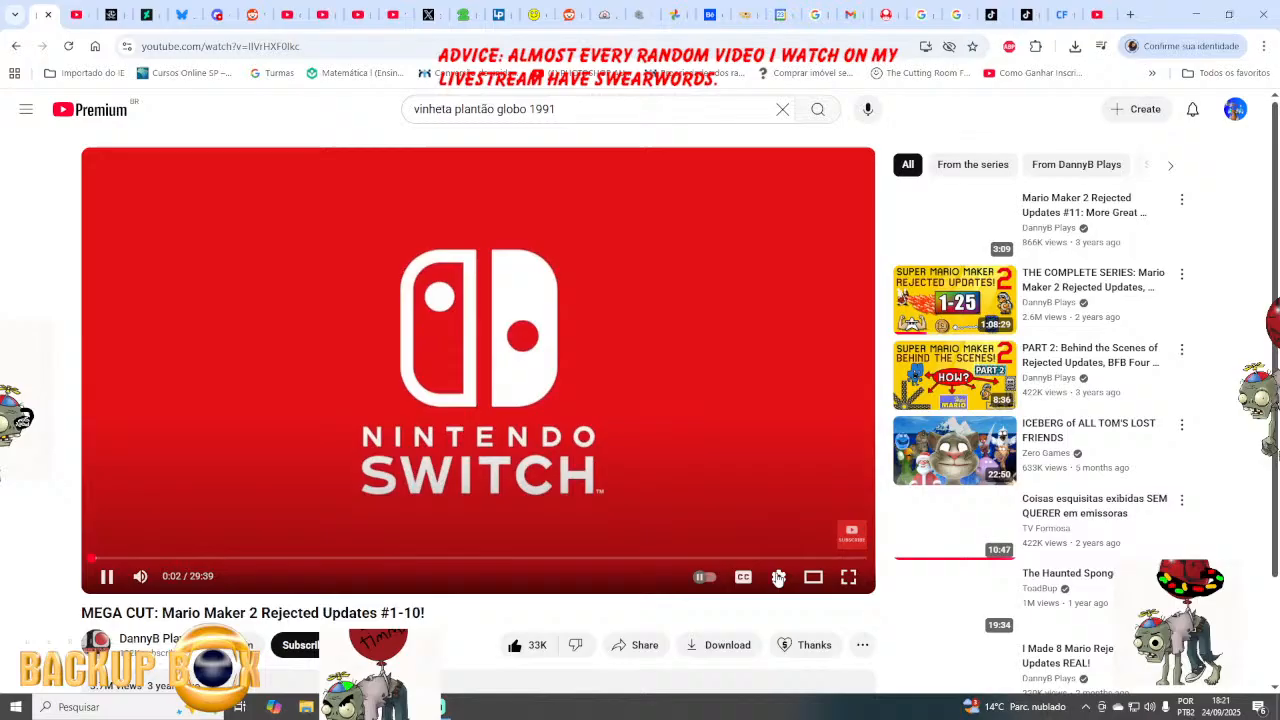
pyautogui.click(778, 577)
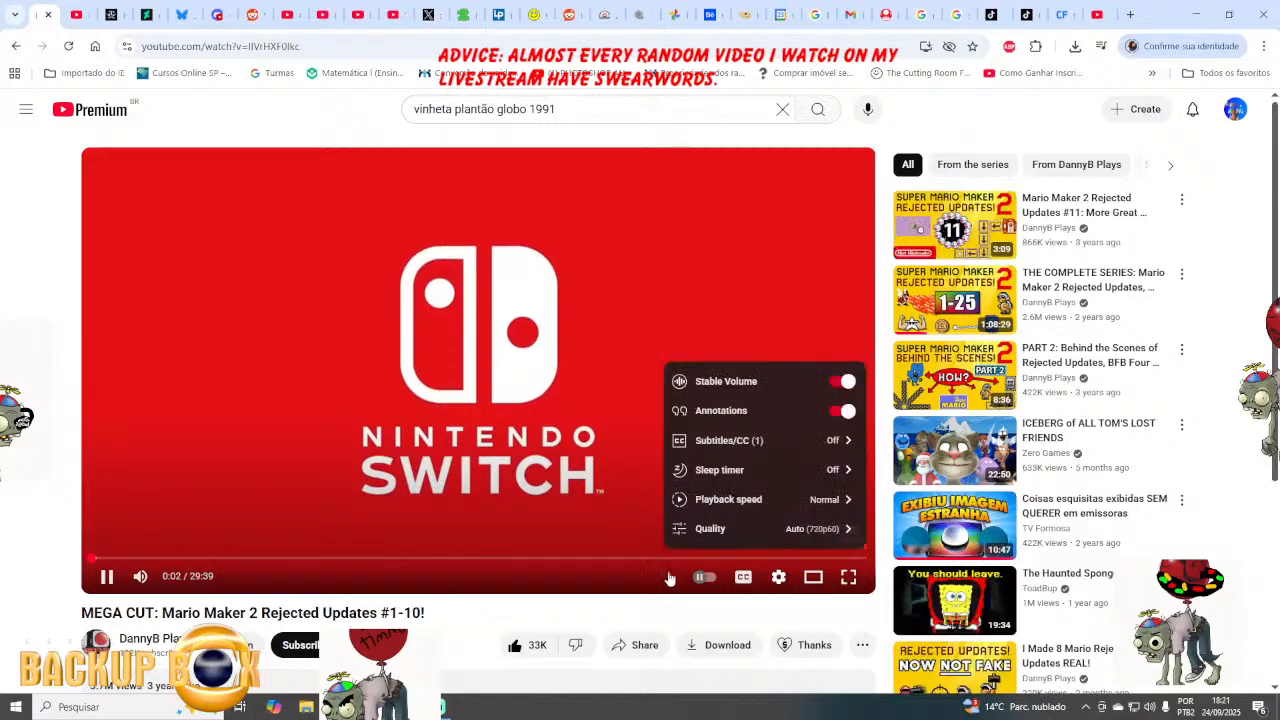
pyautogui.click(467, 614)
pyautogui.click(408, 707)
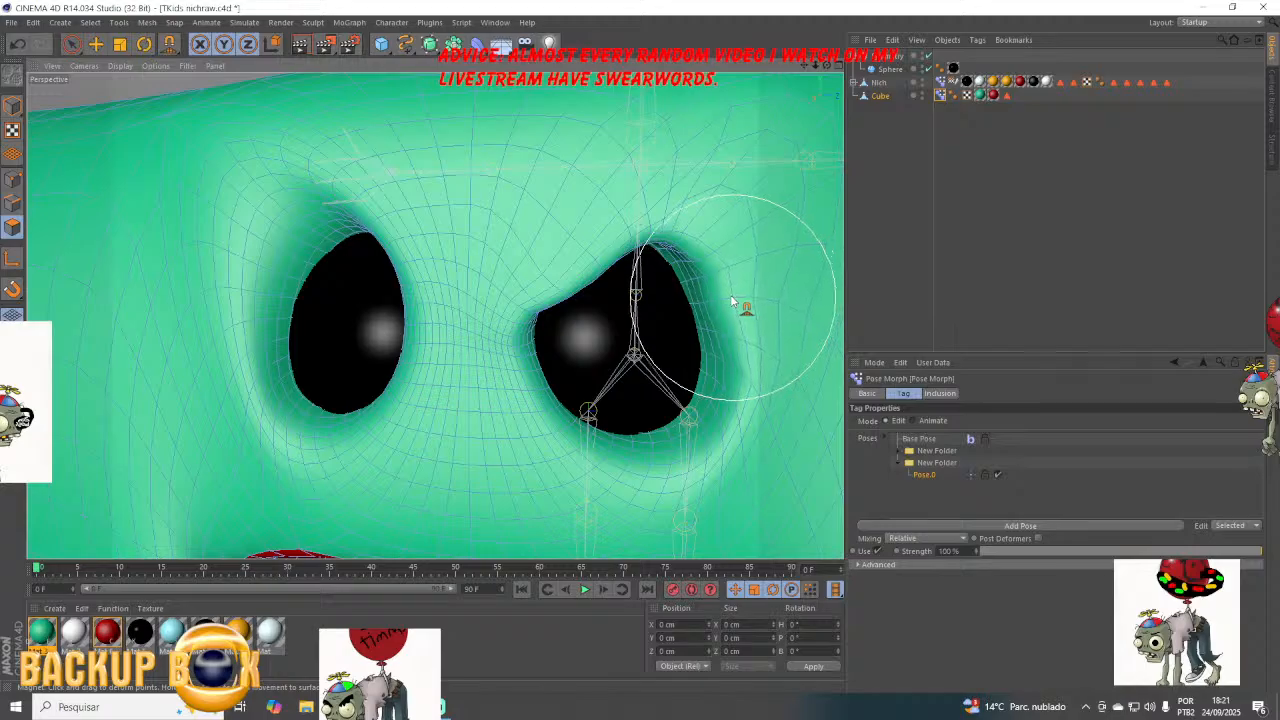
# Rename the pose in the second folder "Angry".
pyautogui.doubleClick(905, 476)
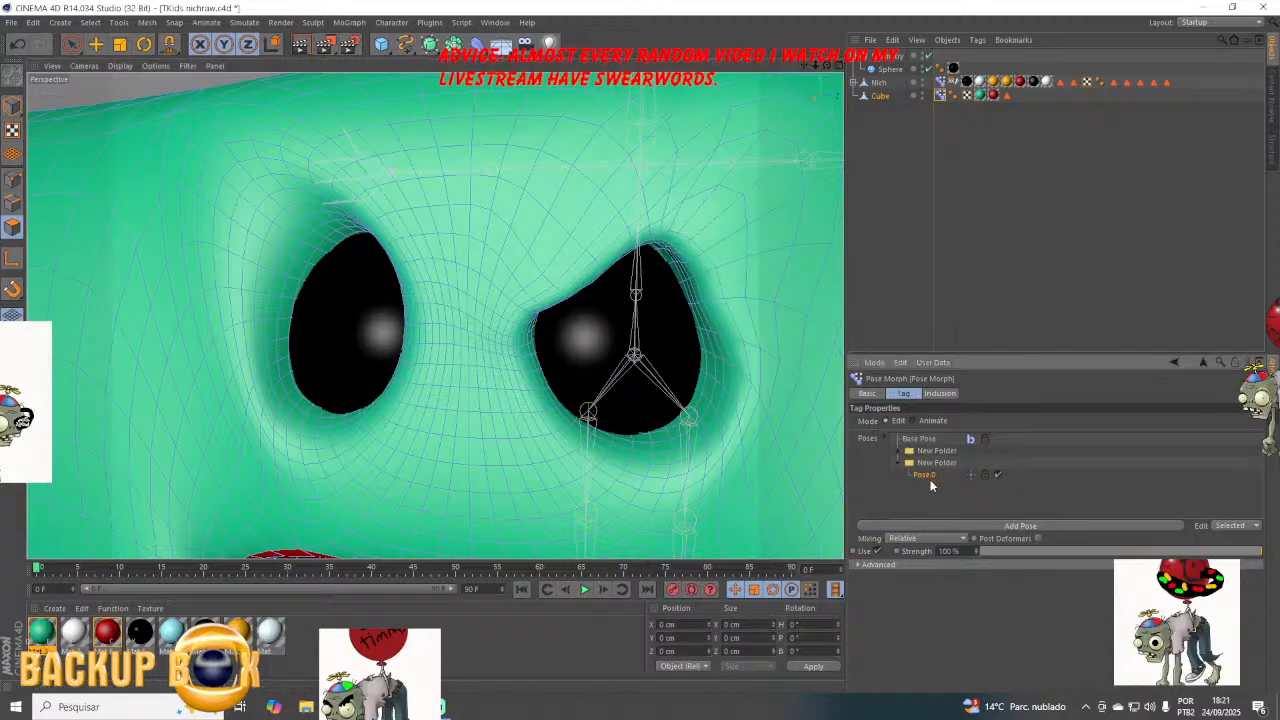
pyautogui.press('BackSpace')
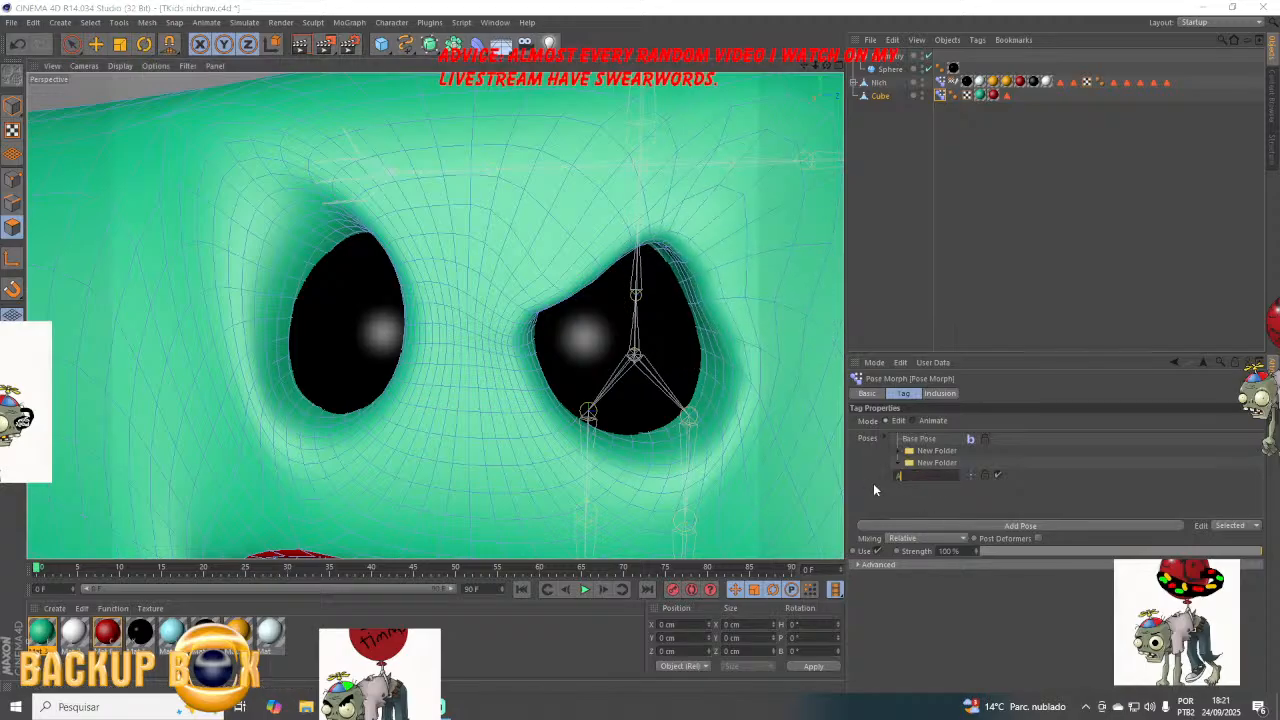
pyautogui.write('Angry')
pyautogui.press('Return')
# Add another pose, slant the right-hand eye socket's upper rim down toward its outer corner, and name the pose "Sad".
pyautogui.click(987, 521)
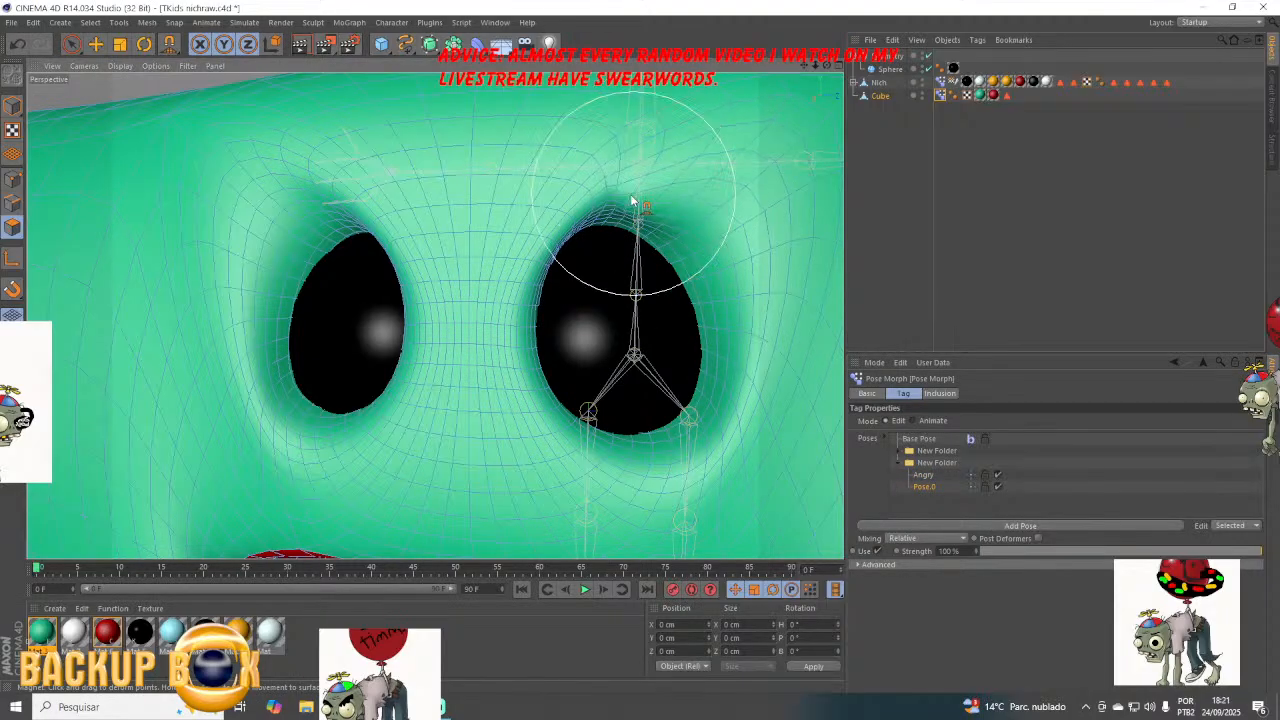
pyautogui.moveTo(630, 194)
pyautogui.mouseDown()
pyautogui.moveTo(638, 207)
pyautogui.moveTo(578, 213)
pyautogui.moveTo(591, 227)
pyautogui.moveTo(763, 206)
pyautogui.moveTo(686, 251)
pyautogui.moveTo(631, 226)
pyautogui.moveTo(715, 287)
pyautogui.moveTo(686, 297)
pyautogui.moveTo(590, 230)
pyautogui.moveTo(590, 245)
pyautogui.mouseUp()
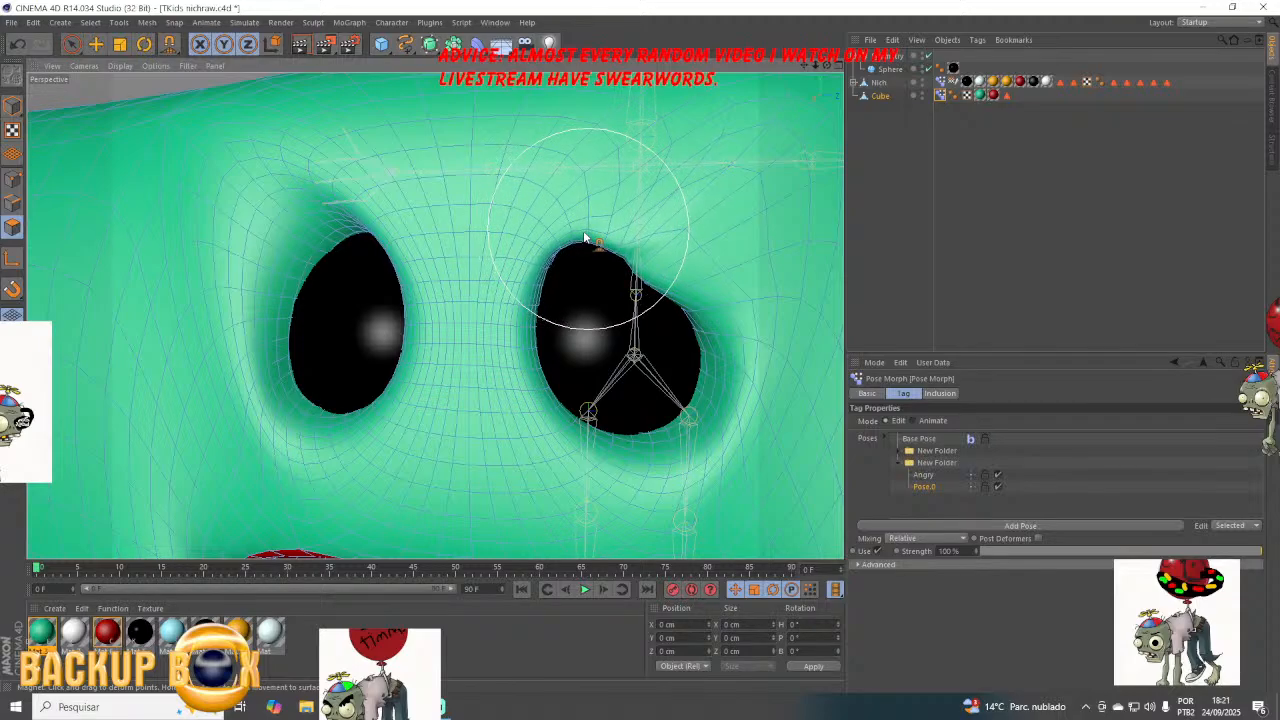
pyautogui.doubleClick(920, 488)
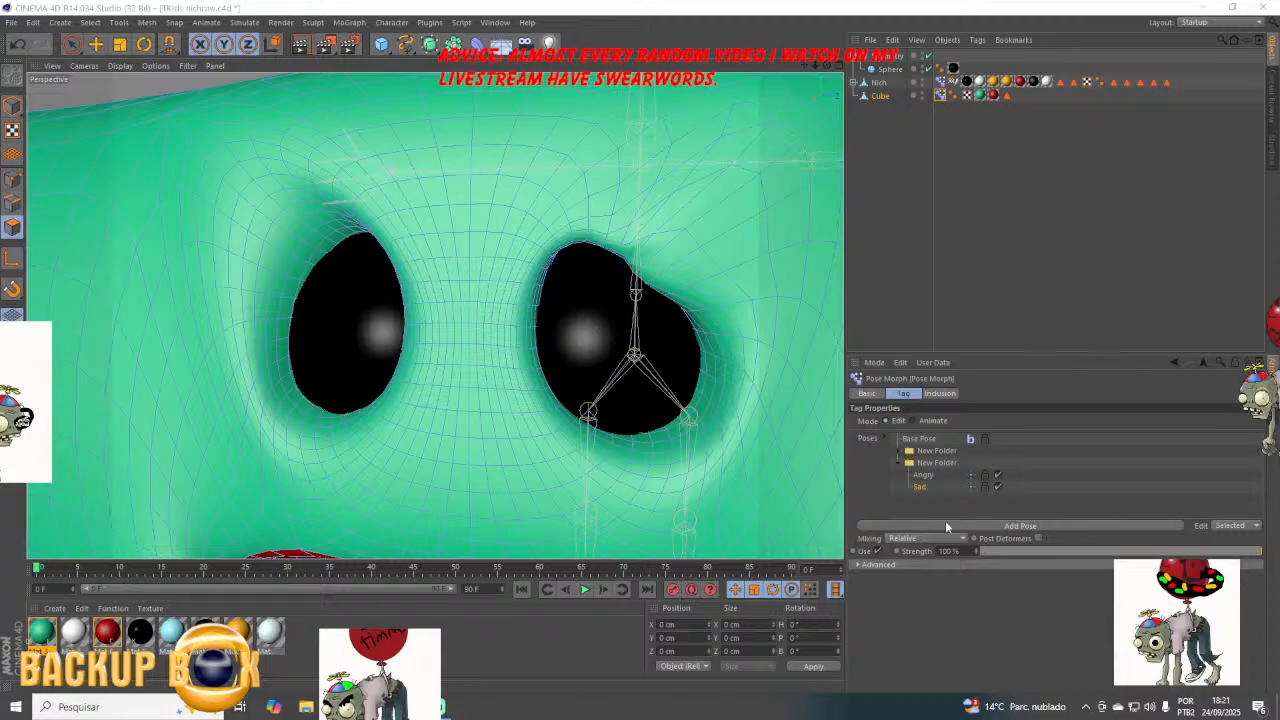
# Add a third pose to the second folder, raise the right-hand eye socket's lower rim, and name the pose "Upper".
pyautogui.click(945, 522)
pyautogui.moveTo(568, 459)
pyautogui.mouseDown()
pyautogui.moveTo(586, 451)
pyautogui.moveTo(586, 414)
pyautogui.moveTo(657, 404)
pyautogui.mouseUp()
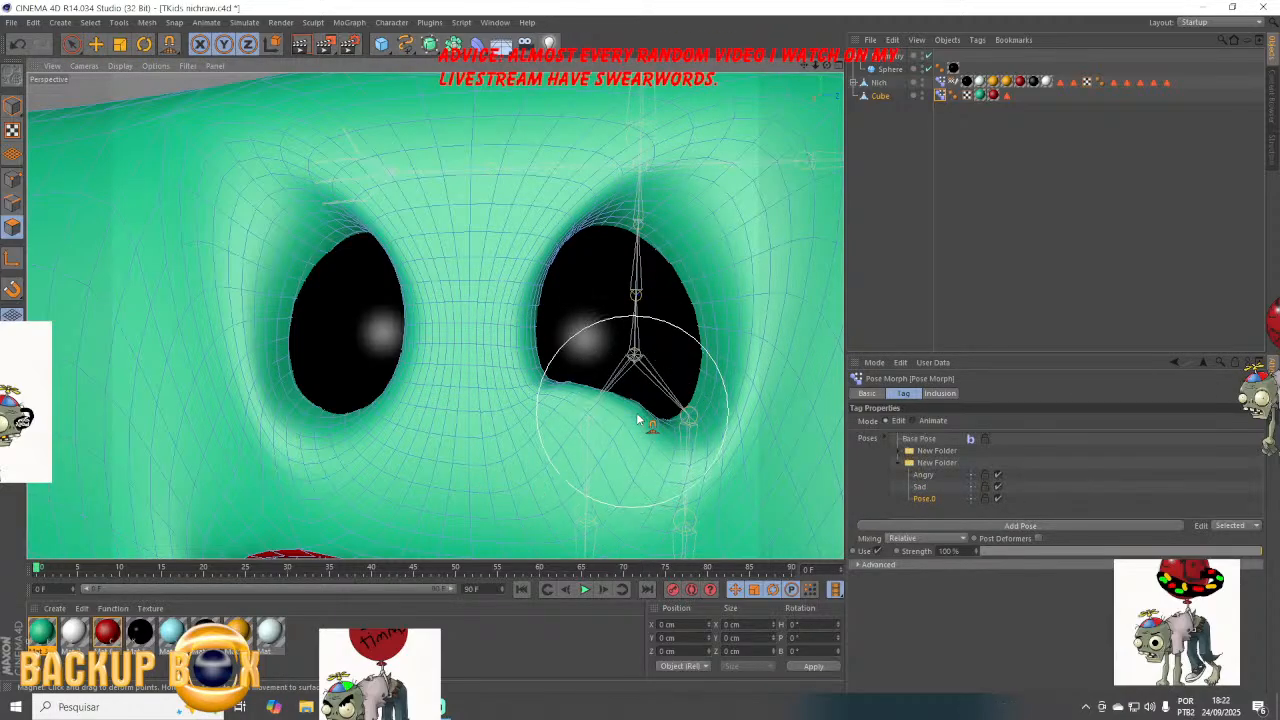
pyautogui.moveTo(694, 457)
pyautogui.mouseDown()
pyautogui.moveTo(697, 403)
pyautogui.moveTo(660, 423)
pyautogui.moveTo(672, 392)
pyautogui.mouseUp()
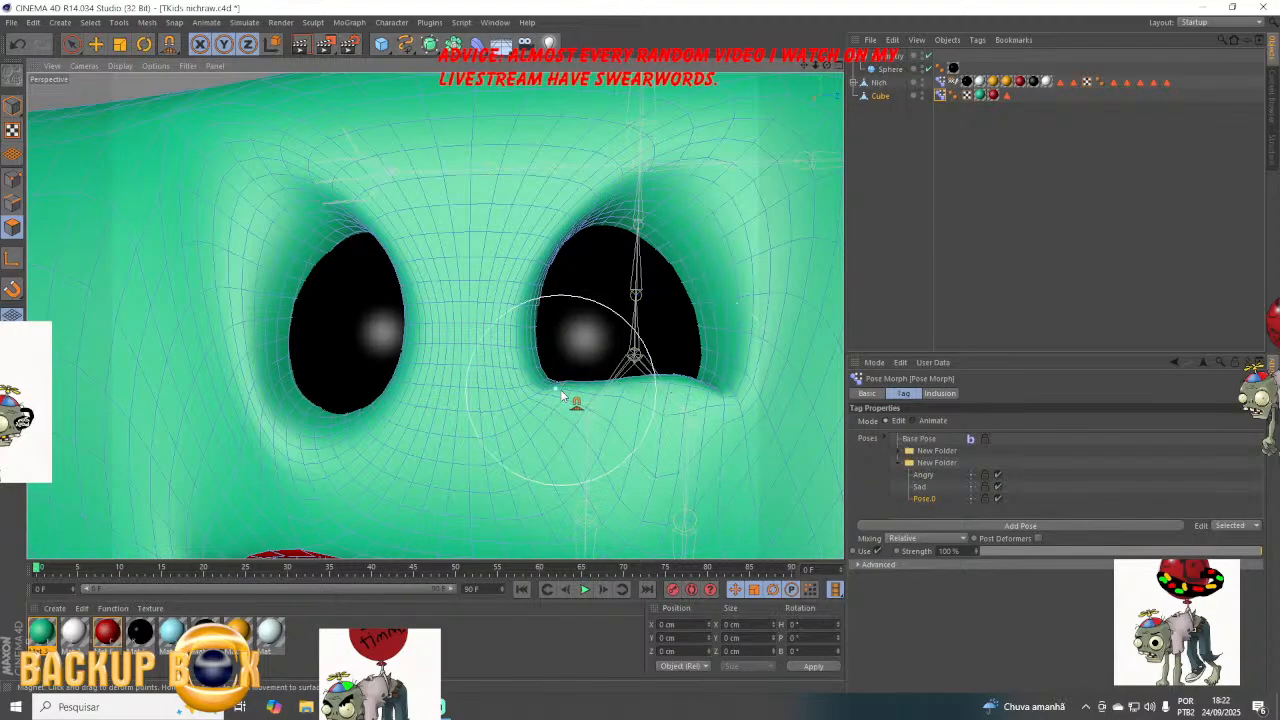
pyautogui.doubleClick(924, 498)
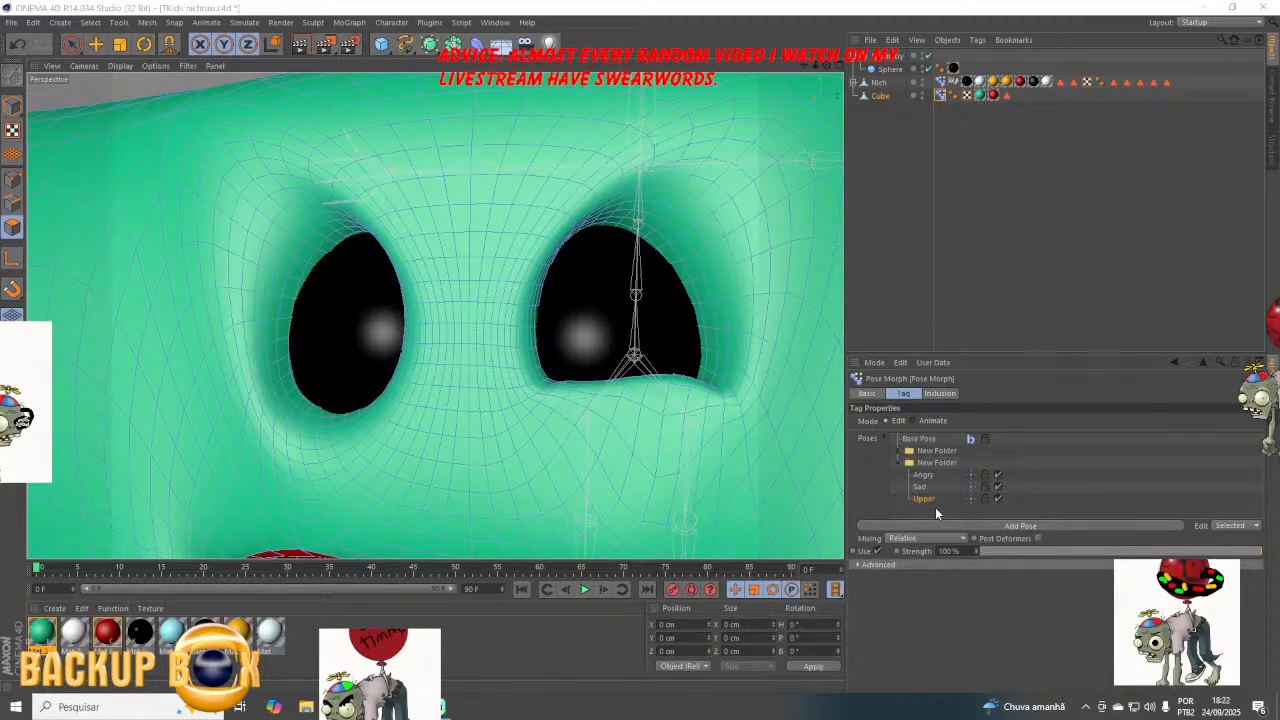
# Copy the right-hand eye's "Upper" pose and paste the duplicate into the second folder.
pyautogui.rightClick(926, 490)
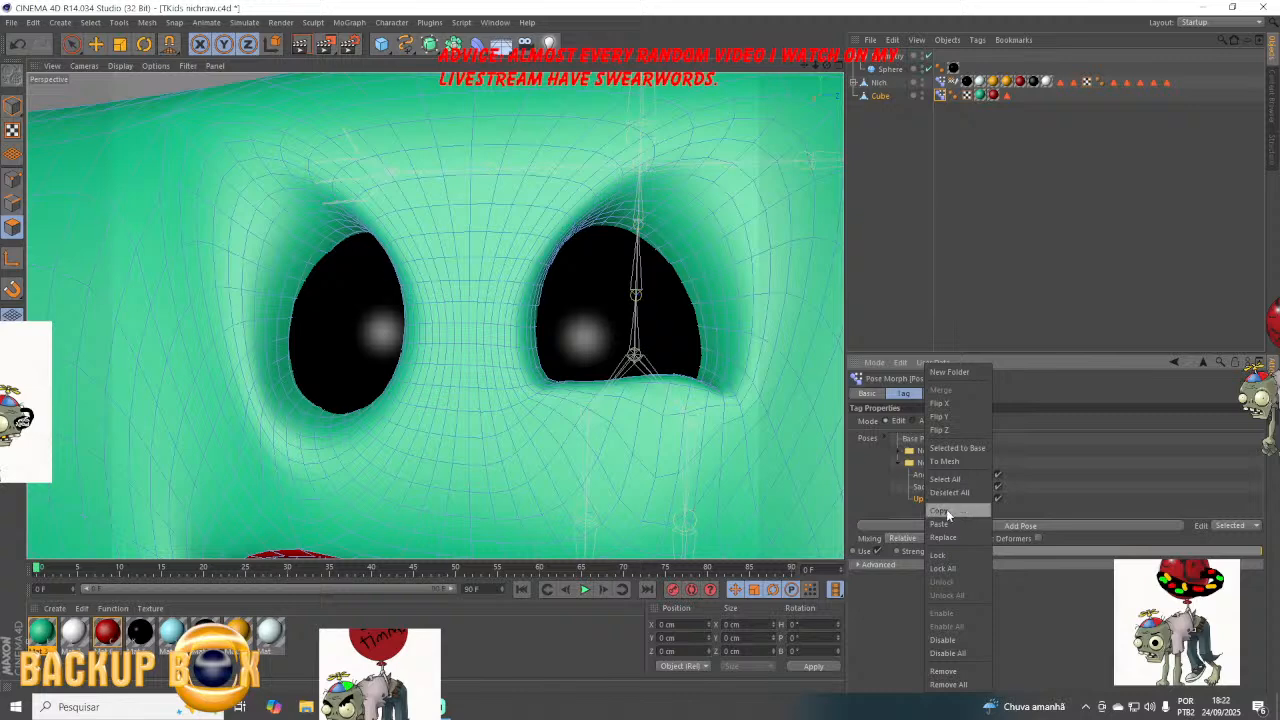
pyautogui.click(948, 512)
pyautogui.rightClick(946, 509)
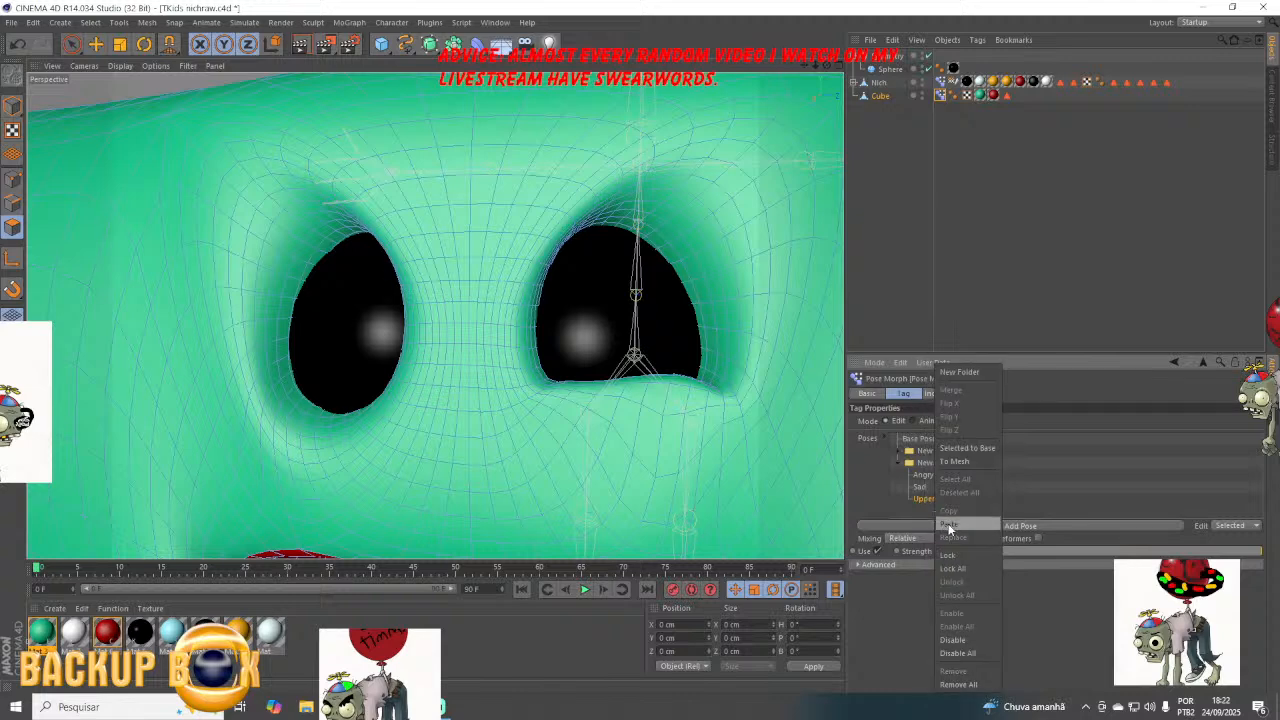
pyautogui.click(948, 523)
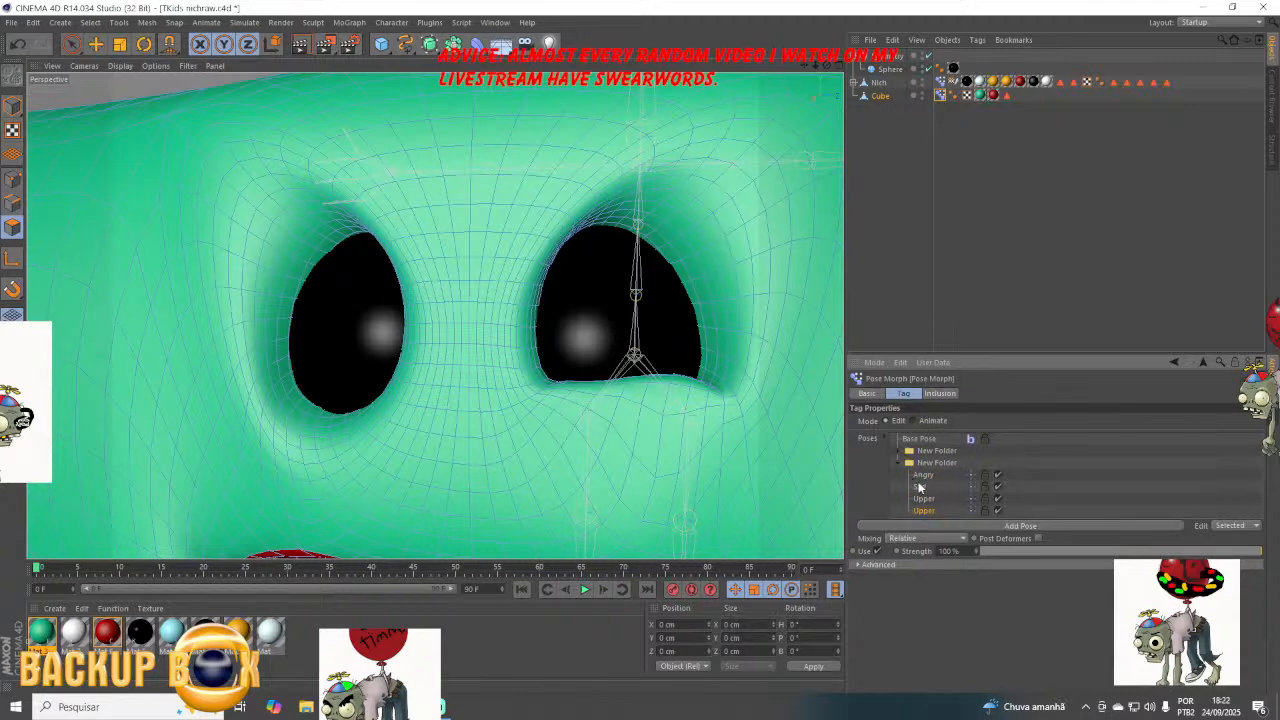
# Pull the right-hand eye socket's upper rim down in stages until it meets the lower rim and shuts the eye.
pyautogui.moveTo(567, 211)
pyautogui.mouseDown()
pyautogui.moveTo(560, 289)
pyautogui.moveTo(535, 296)
pyautogui.moveTo(531, 346)
pyautogui.mouseUp()
pyautogui.moveTo(635, 228)
pyautogui.mouseDown()
pyautogui.moveTo(632, 177)
pyautogui.moveTo(660, 163)
pyautogui.moveTo(688, 229)
pyautogui.moveTo(694, 200)
pyautogui.moveTo(648, 201)
pyautogui.moveTo(627, 219)
pyautogui.moveTo(646, 297)
pyautogui.moveTo(646, 272)
pyautogui.moveTo(591, 306)
pyautogui.moveTo(597, 344)
pyautogui.moveTo(628, 290)
pyautogui.mouseUp()
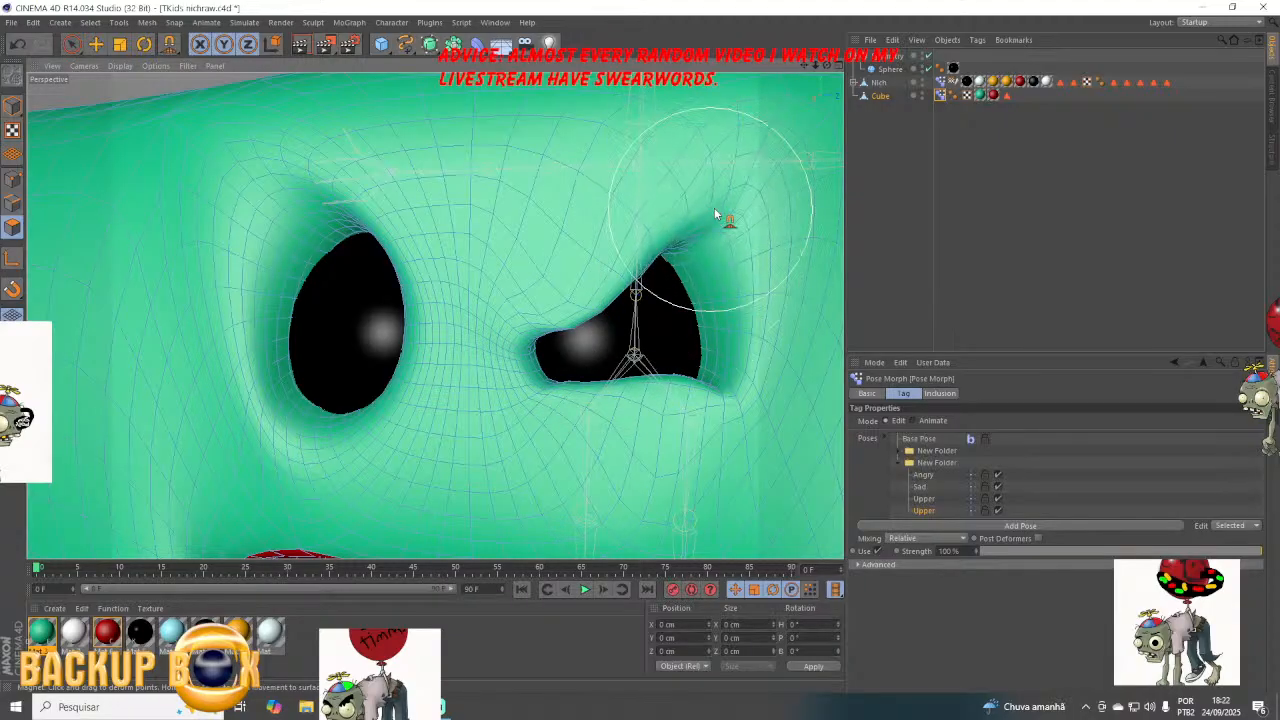
pyautogui.moveTo(715, 210)
pyautogui.mouseDown()
pyautogui.moveTo(686, 218)
pyautogui.moveTo(655, 257)
pyautogui.moveTo(660, 292)
pyautogui.mouseUp()
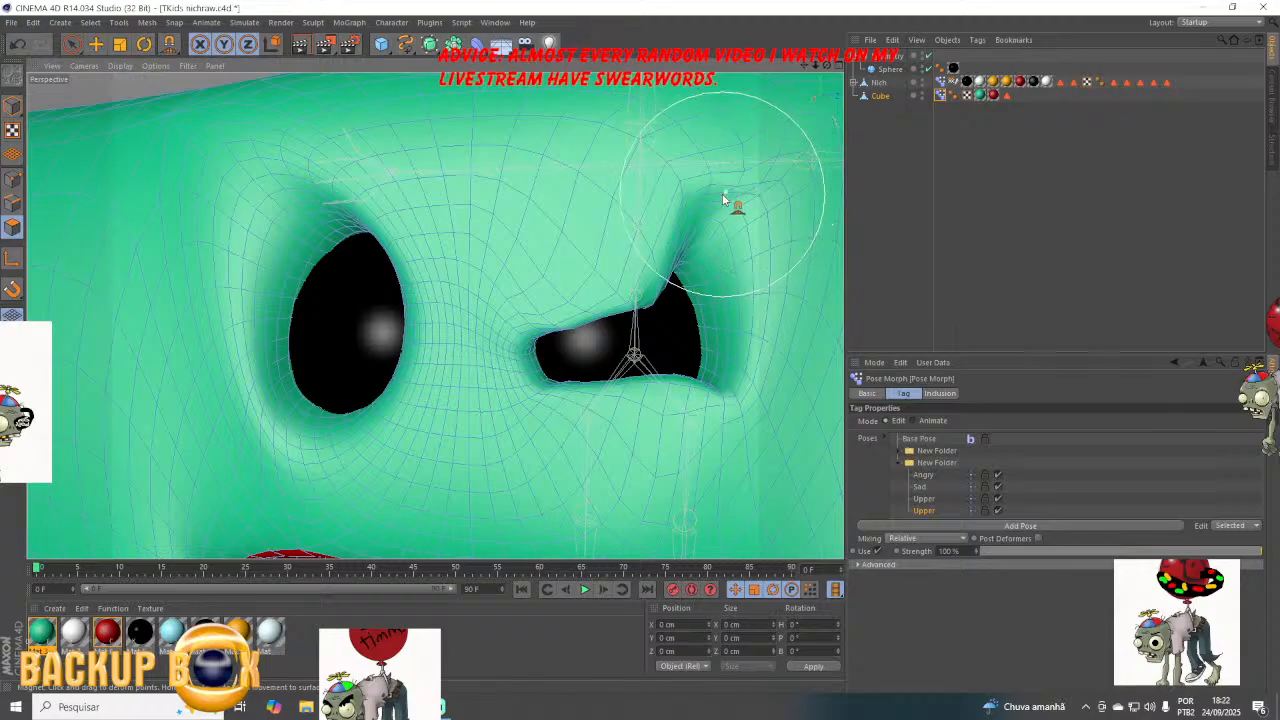
pyautogui.moveTo(724, 198)
pyautogui.mouseDown()
pyautogui.moveTo(740, 283)
pyautogui.moveTo(722, 224)
pyautogui.moveTo(689, 241)
pyautogui.moveTo(689, 280)
pyautogui.moveTo(724, 247)
pyautogui.moveTo(726, 306)
pyautogui.moveTo(757, 357)
pyautogui.mouseUp()
pyautogui.moveTo(659, 390); pyautogui.dragTo(663, 400)
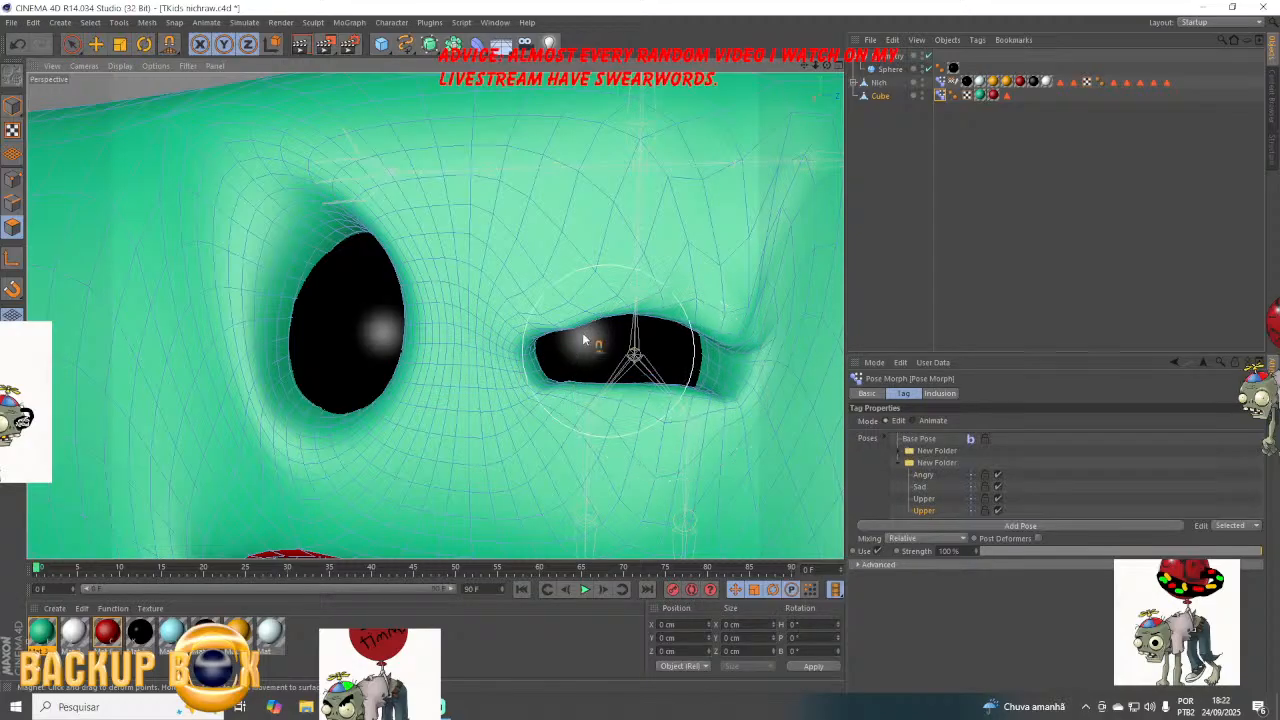
pyautogui.moveTo(602, 294)
pyautogui.mouseDown()
pyautogui.moveTo(606, 324)
pyautogui.moveTo(606, 289)
pyautogui.moveTo(543, 362)
pyautogui.mouseUp()
pyautogui.moveTo(657, 291)
pyautogui.mouseDown()
pyautogui.moveTo(630, 330)
pyautogui.moveTo(640, 336)
pyautogui.moveTo(617, 324)
pyautogui.moveTo(619, 358)
pyautogui.mouseUp()
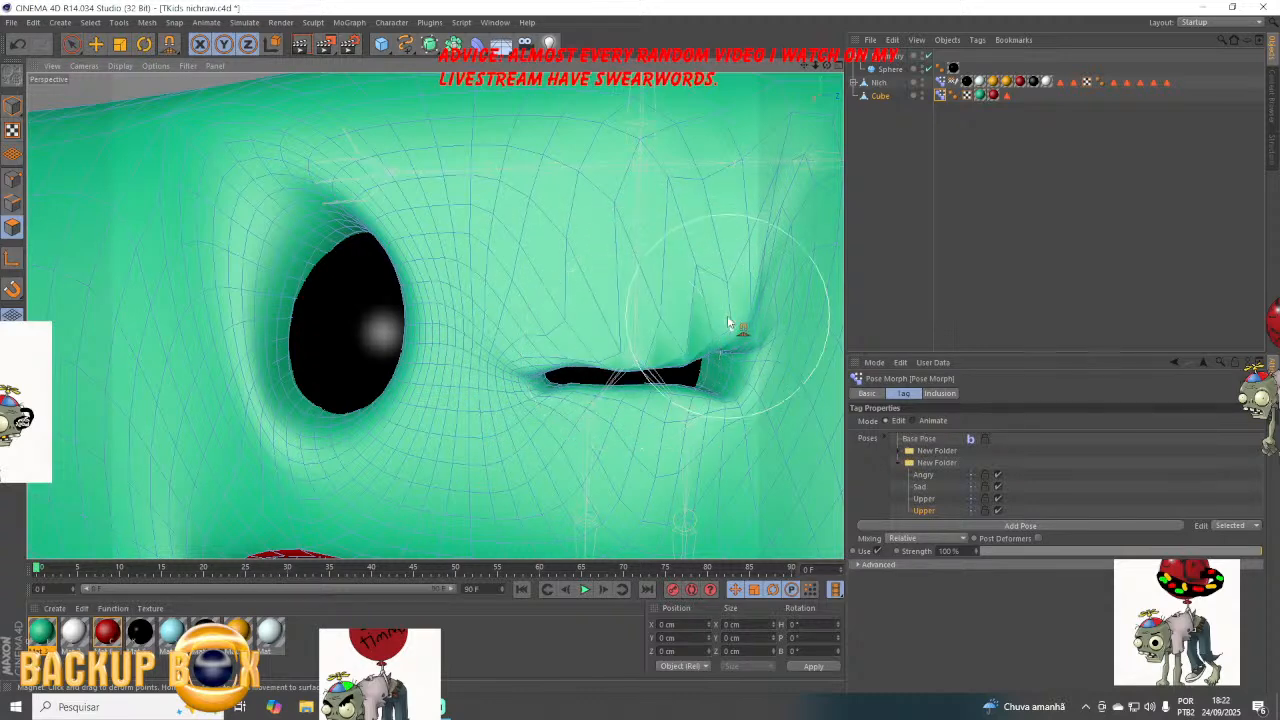
pyautogui.moveTo(727, 315)
pyautogui.mouseDown()
pyautogui.moveTo(728, 361)
pyautogui.moveTo(645, 408)
pyautogui.moveTo(574, 395)
pyautogui.moveTo(540, 423)
pyautogui.moveTo(560, 409)
pyautogui.moveTo(600, 439)
pyautogui.moveTo(634, 406)
pyautogui.moveTo(608, 423)
pyautogui.moveTo(603, 357)
pyautogui.mouseUp()
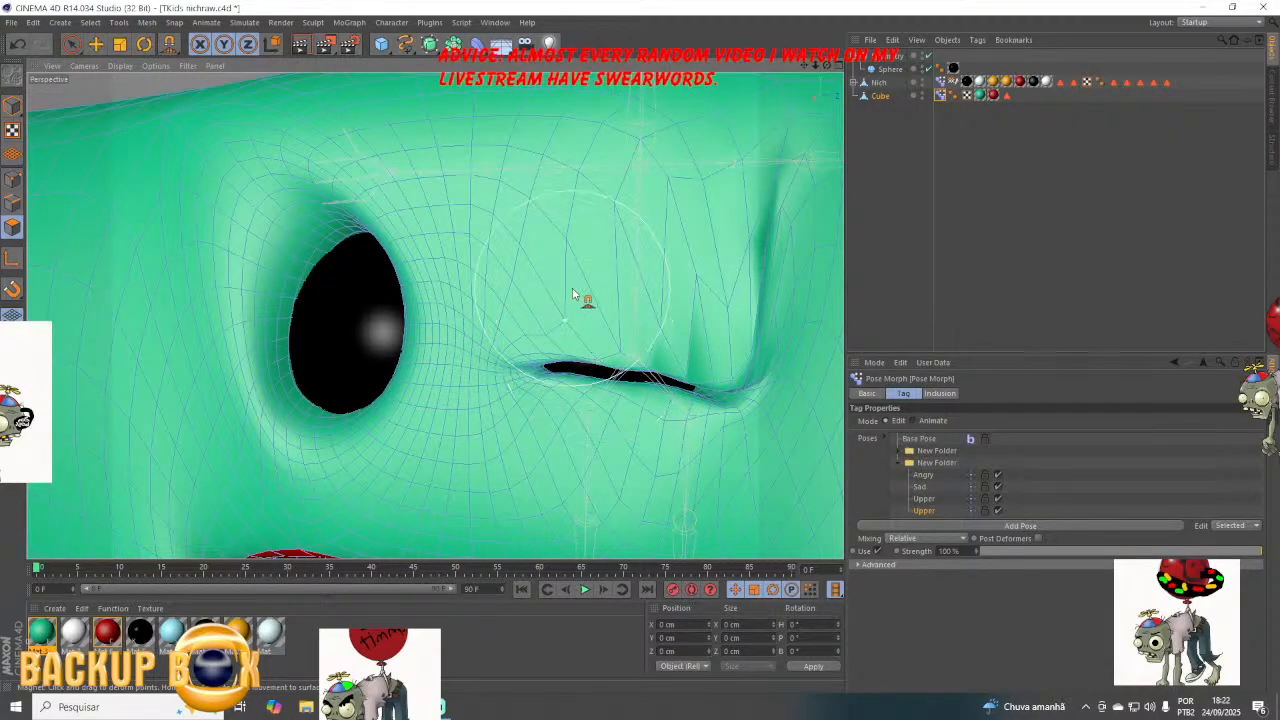
pyautogui.moveTo(574, 294)
pyautogui.mouseDown()
pyautogui.moveTo(577, 357)
pyautogui.moveTo(586, 340)
pyautogui.moveTo(720, 414)
pyautogui.mouseUp()
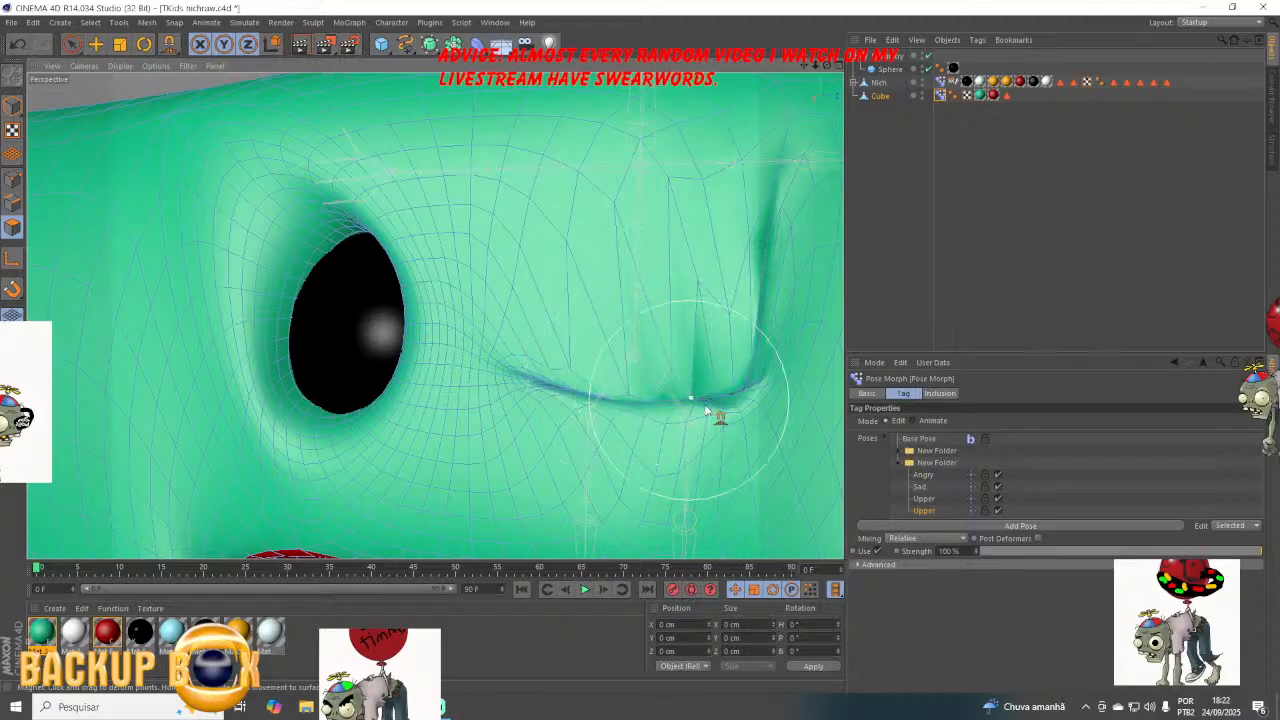
# Rename the duplicated pose "Closed" and compare it with the "Upper" pose.
pyautogui.doubleClick(924, 511)
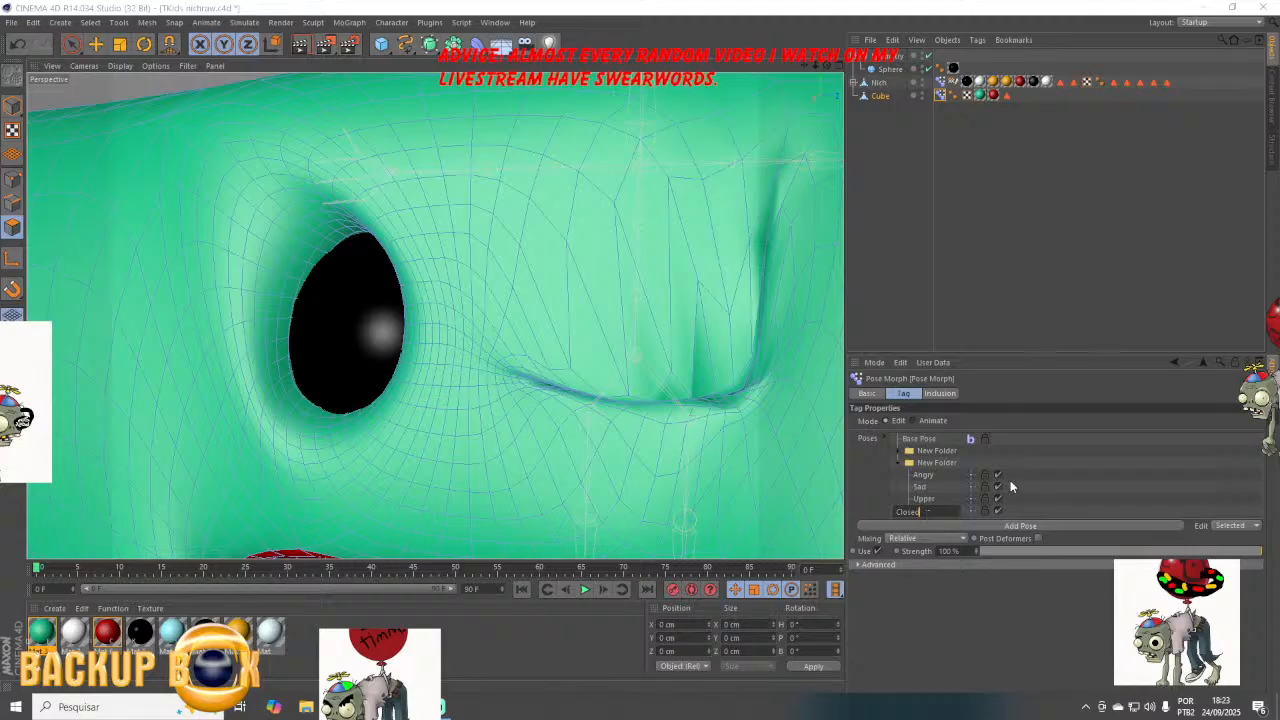
pyautogui.click(924, 500)
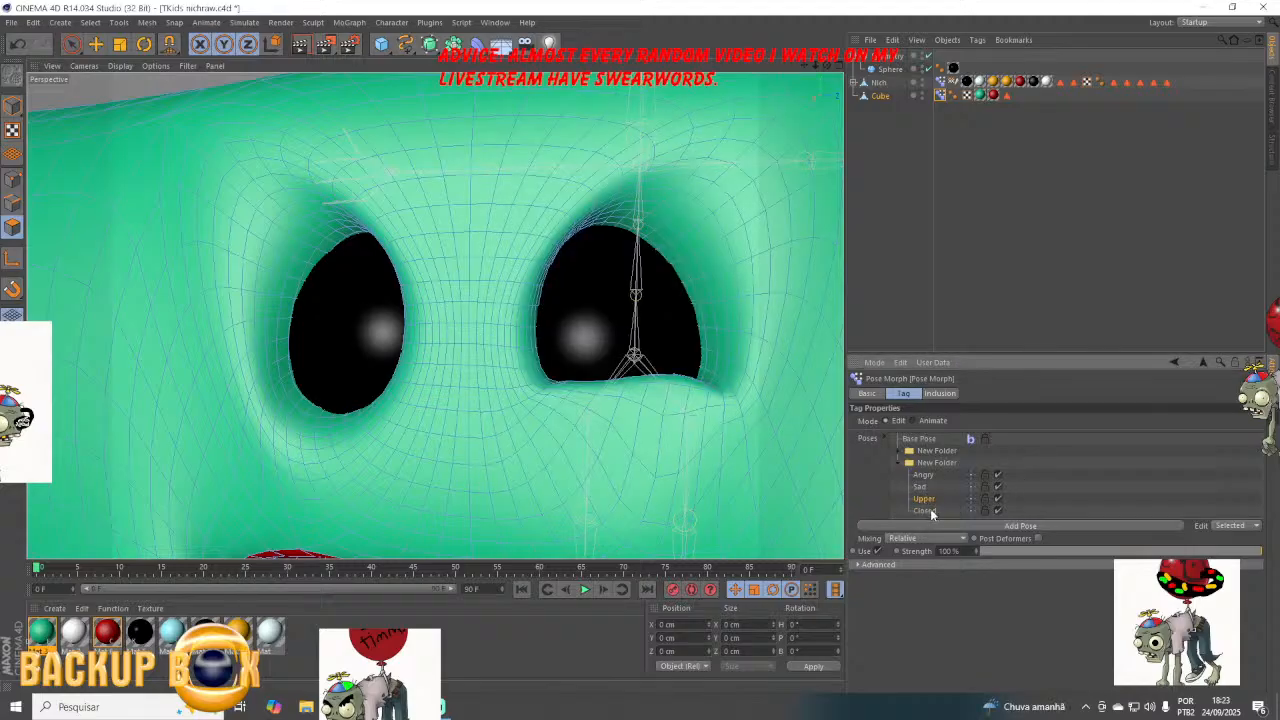
pyautogui.click(929, 510)
# Collapse the second pose folder, create a third folder below it, and add a new pose inside.
pyautogui.click(897, 462)
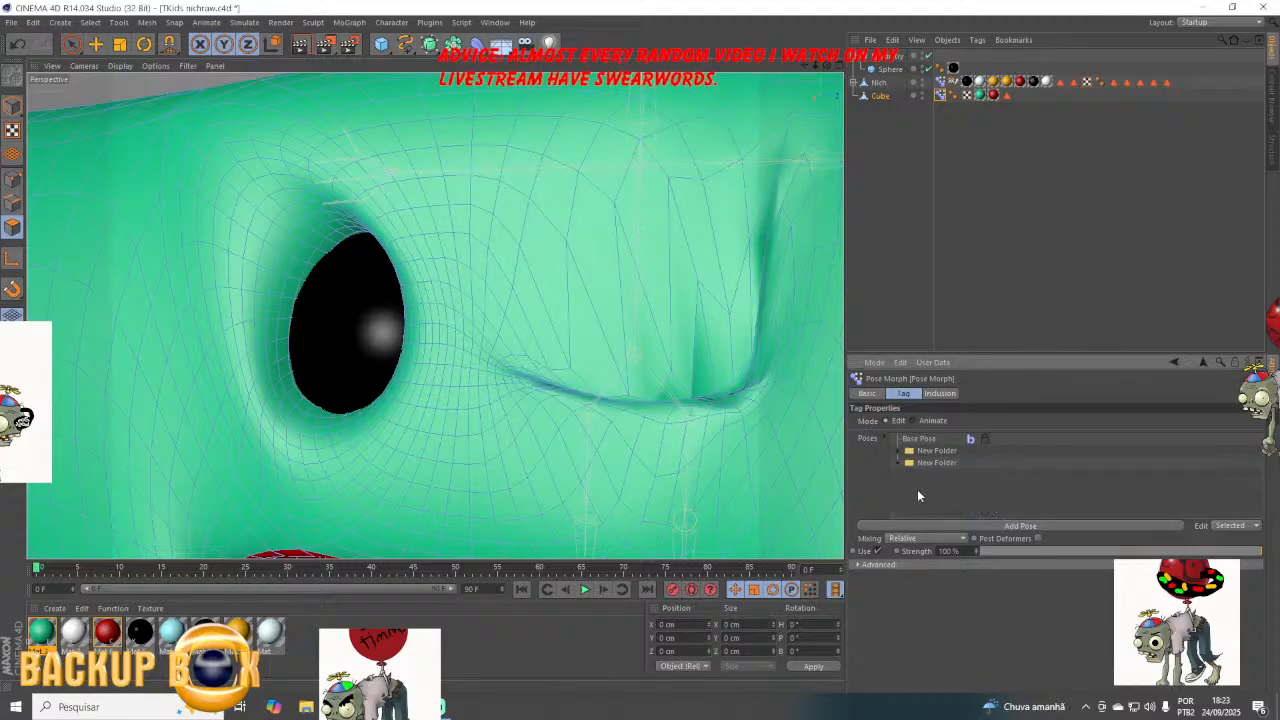
pyautogui.rightClick(920, 490)
pyautogui.click(953, 374)
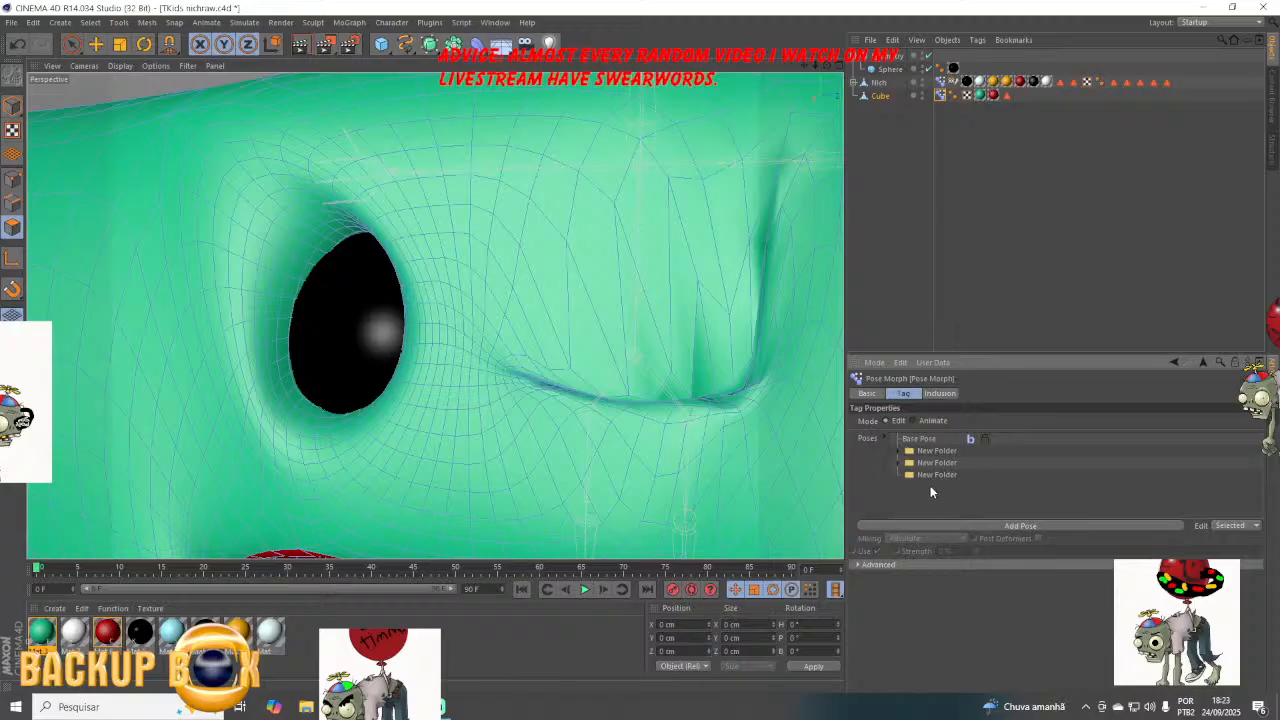
pyautogui.click(971, 522)
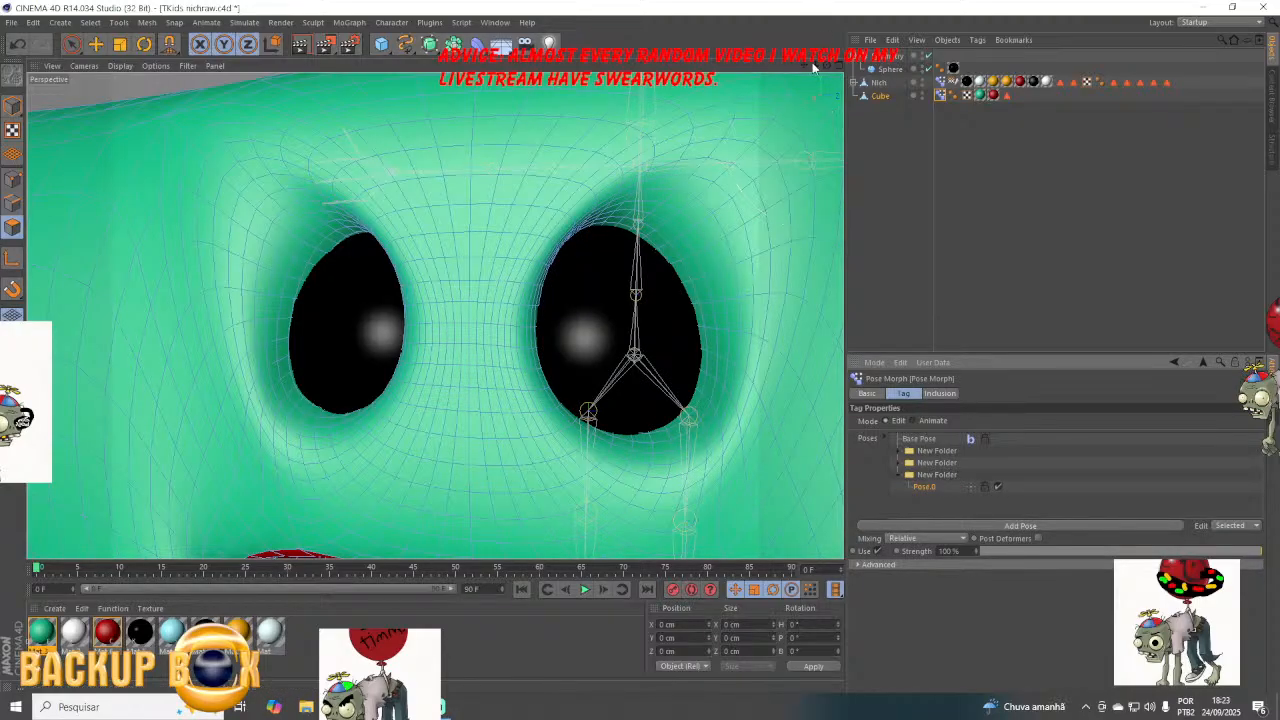
# Set the Magnet radius to 49 cm and pull the mouth's lower lip down into a wide curve.
pyautogui.moveTo(813, 65); pyautogui.dragTo(826, 66)
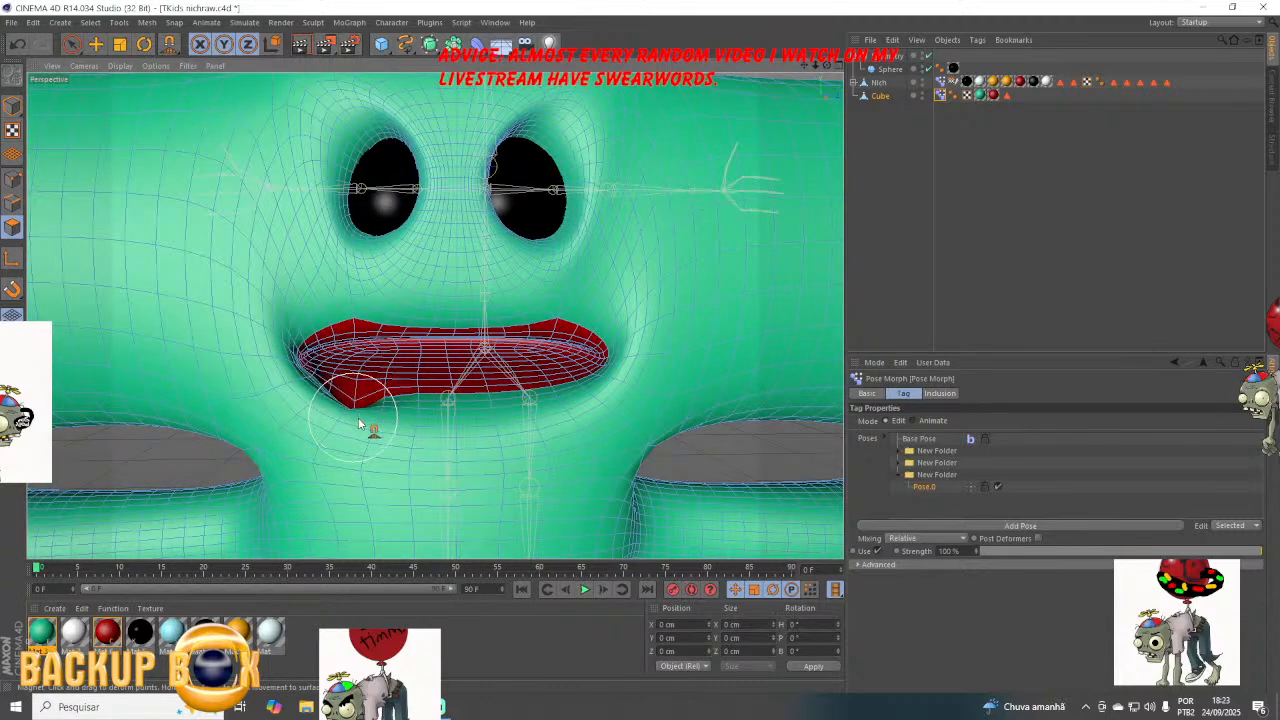
pyautogui.click(170, 44)
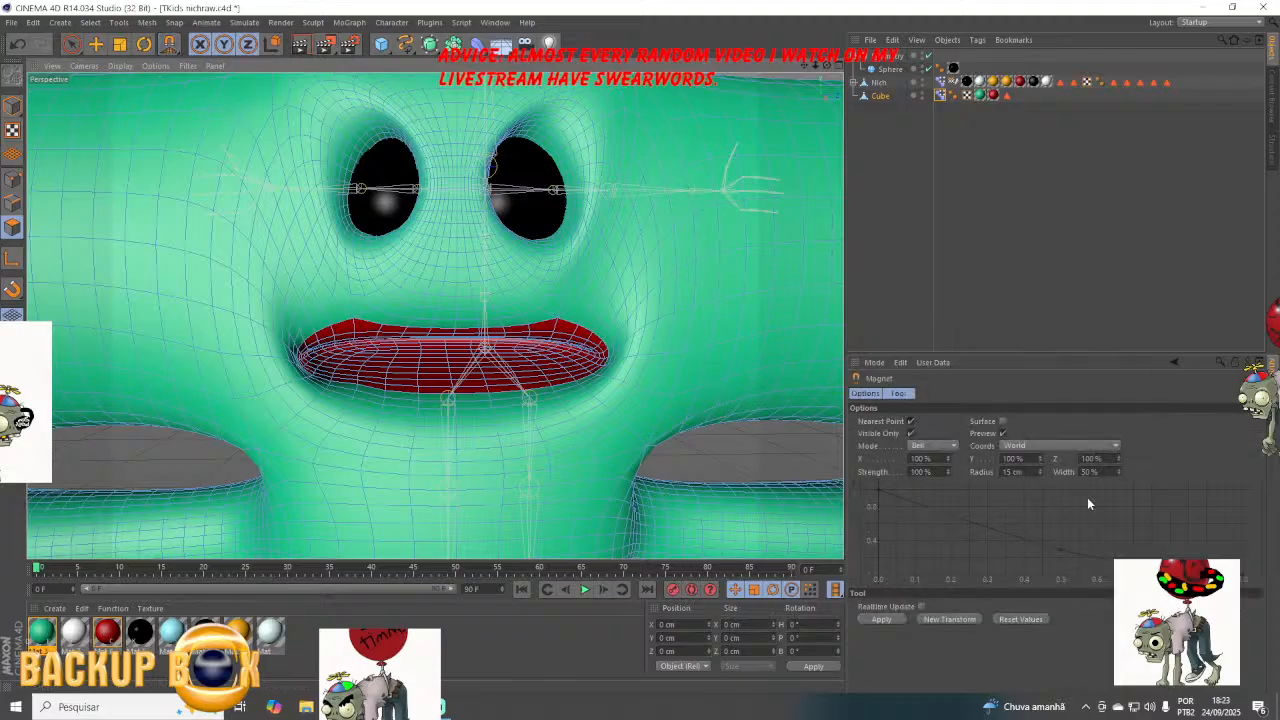
pyautogui.moveTo(1039, 474); pyautogui.dragTo(1039, 440)
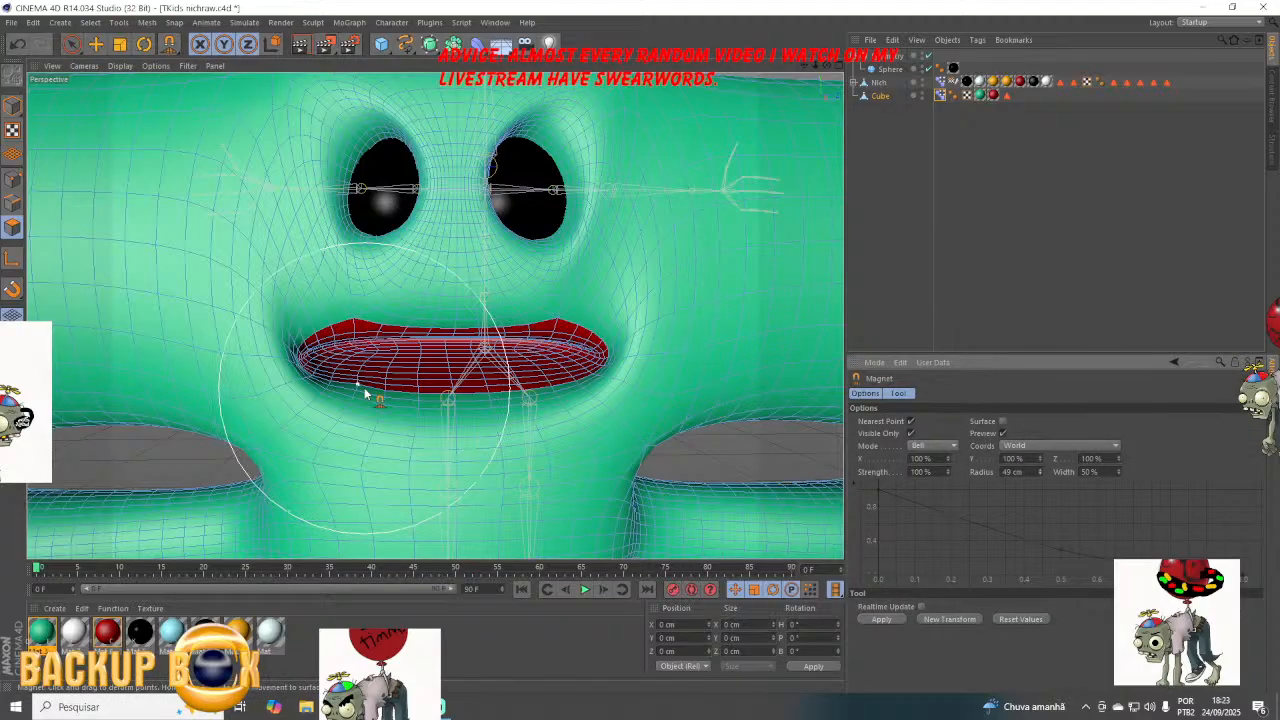
pyautogui.moveTo(339, 387)
pyautogui.mouseDown()
pyautogui.moveTo(326, 460)
pyautogui.moveTo(326, 449)
pyautogui.mouseUp()
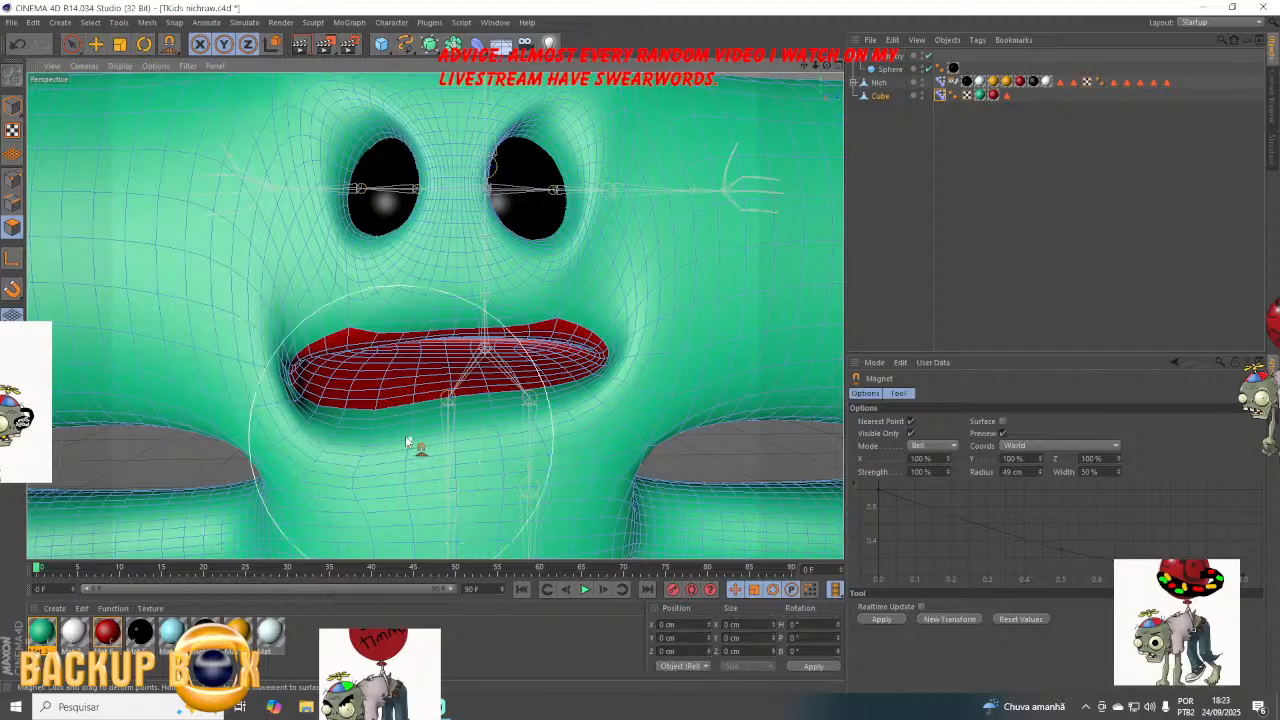
pyautogui.moveTo(452, 420)
pyautogui.mouseDown()
pyautogui.moveTo(452, 462)
pyautogui.moveTo(382, 458)
pyautogui.mouseUp()
pyautogui.moveTo(525, 427); pyautogui.dragTo(530, 461)
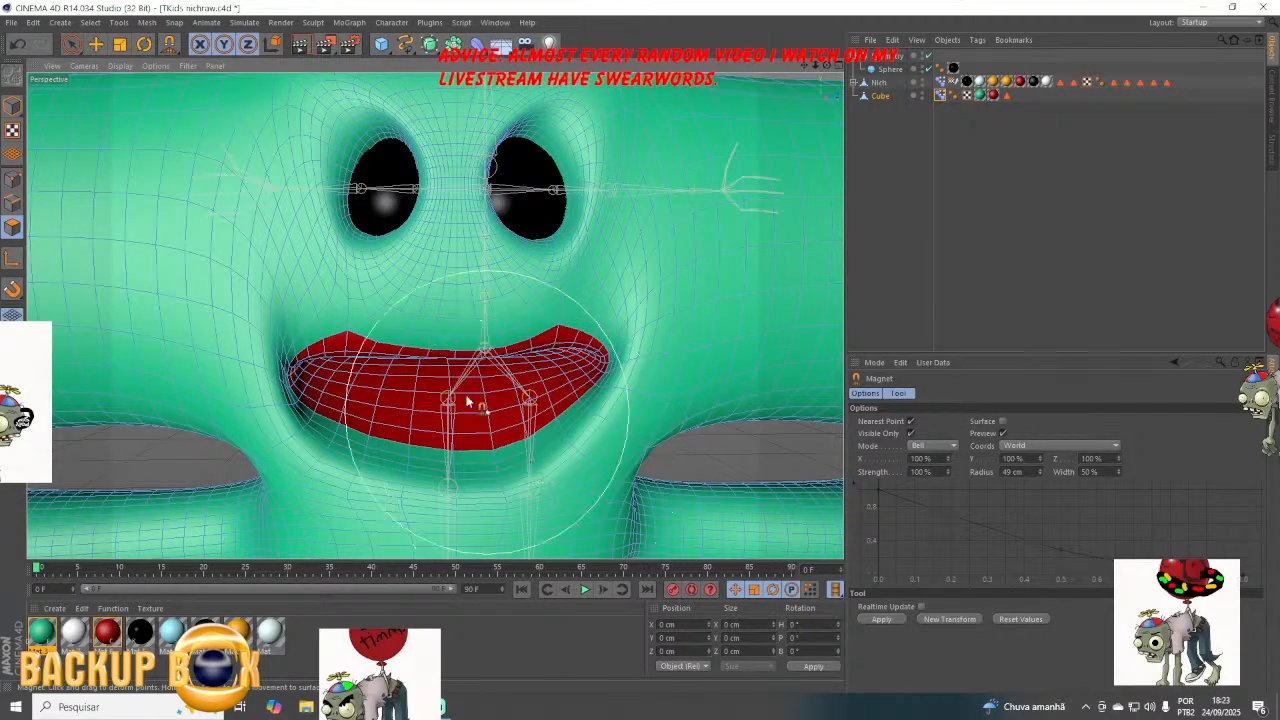
# Pull the ends of the upper lip up and outward, and name the pose "Smile".
pyautogui.moveTo(350, 336)
pyautogui.mouseDown()
pyautogui.moveTo(309, 340)
pyautogui.moveTo(327, 318)
pyautogui.mouseUp()
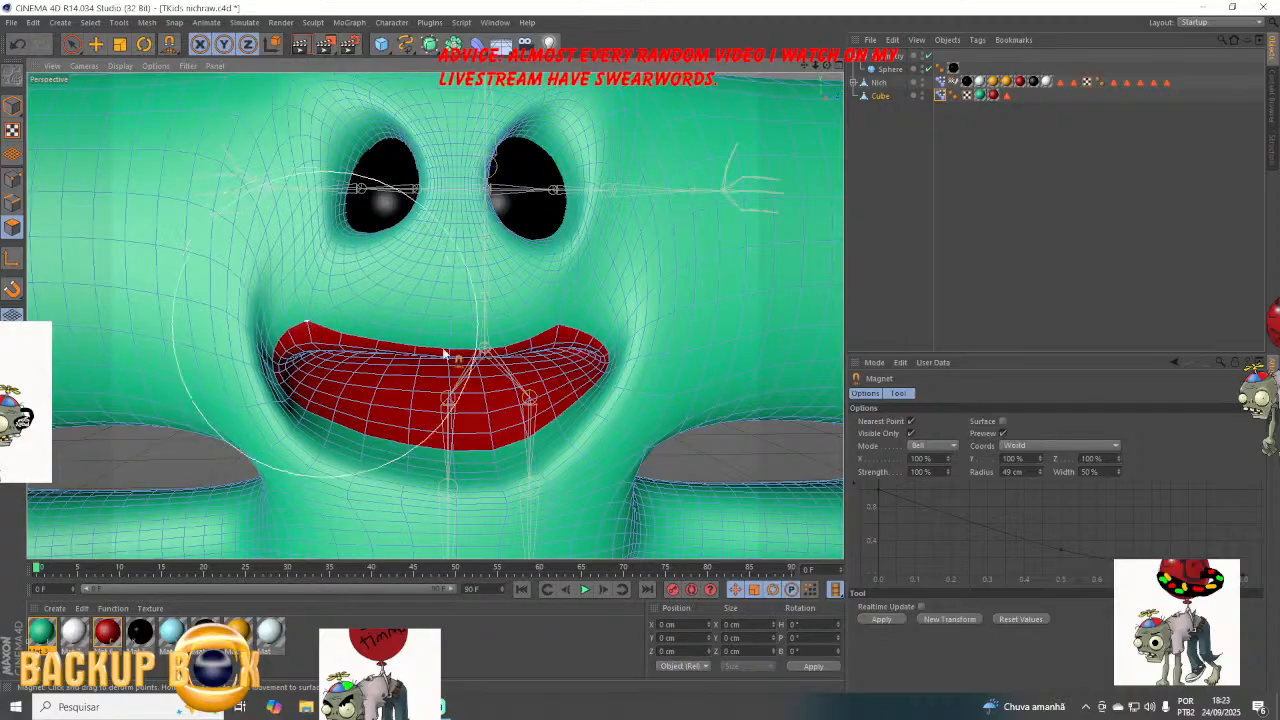
pyautogui.moveTo(562, 325)
pyautogui.mouseDown()
pyautogui.moveTo(609, 294)
pyautogui.moveTo(564, 315)
pyautogui.mouseUp()
pyautogui.click(940, 81)
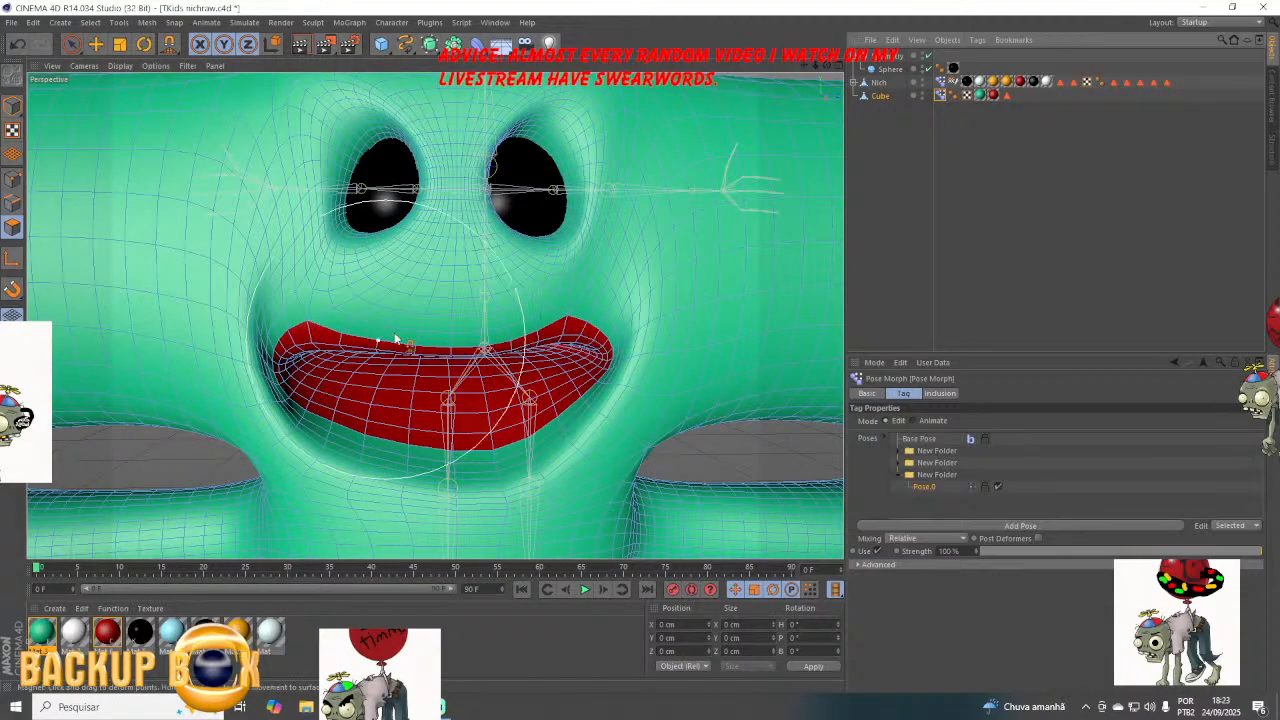
pyautogui.doubleClick(918, 487)
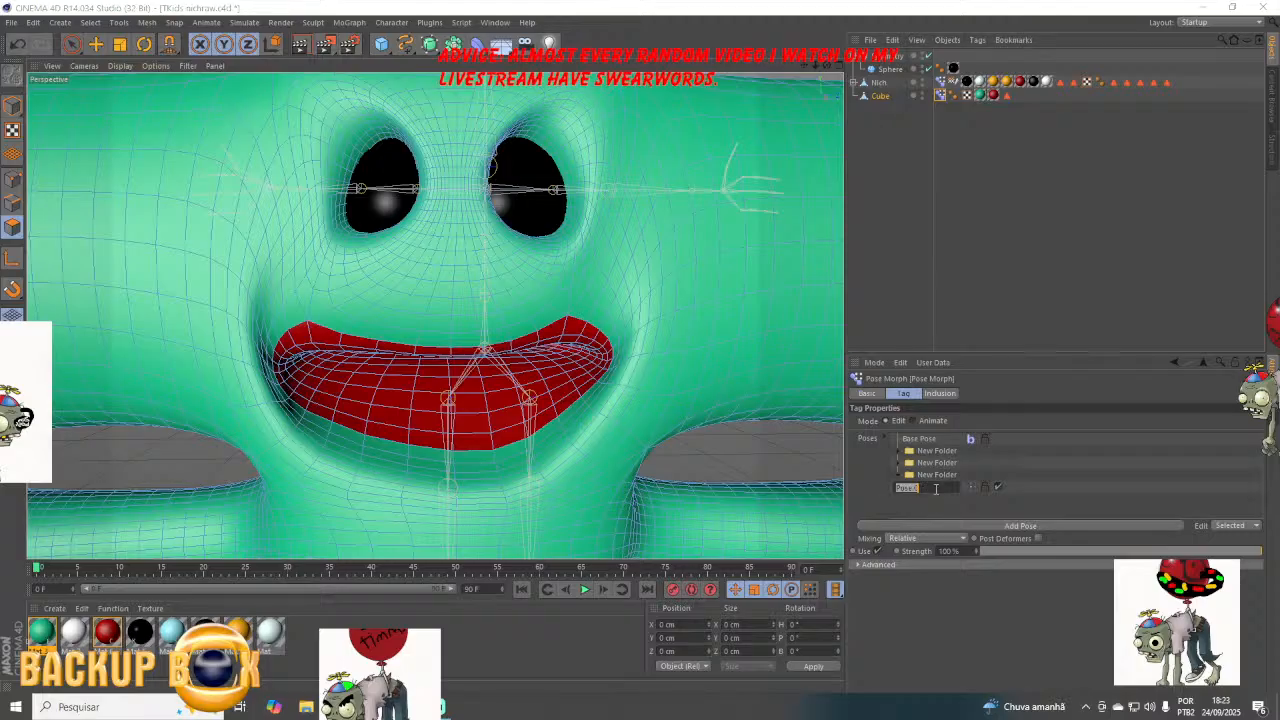
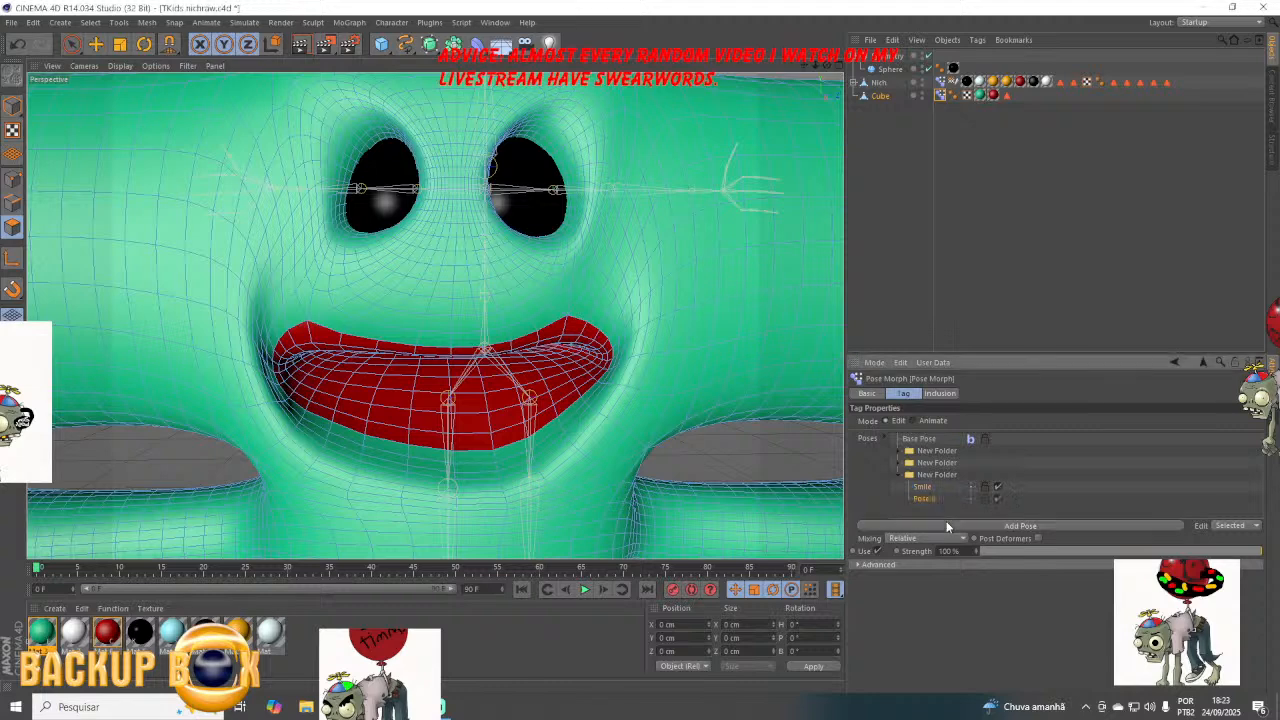
# Add a second pose to the third folder and bend the mouth into a frown with raised middle and lowered corners.
pyautogui.click(946, 521)
pyautogui.moveTo(437, 426)
pyautogui.mouseDown()
pyautogui.moveTo(451, 380)
pyautogui.moveTo(386, 297)
pyautogui.moveTo(531, 346)
pyautogui.moveTo(537, 298)
pyautogui.mouseUp()
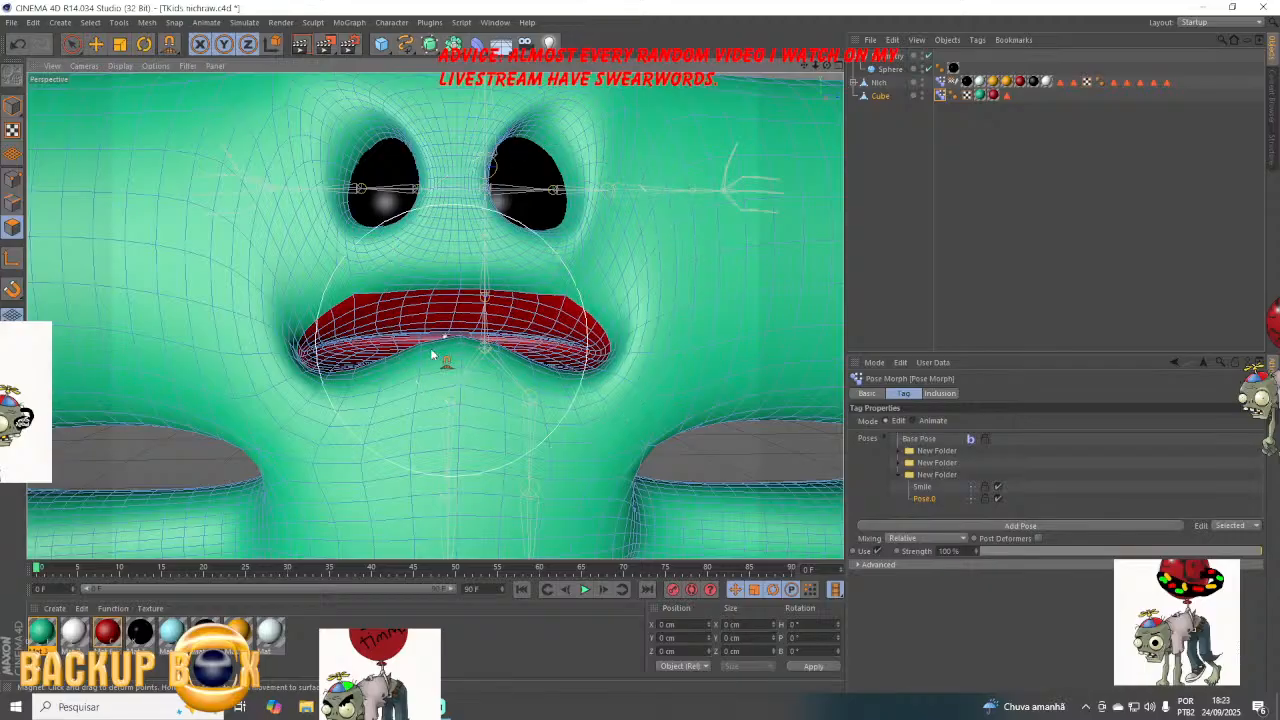
pyautogui.moveTo(295, 384); pyautogui.dragTo(298, 417)
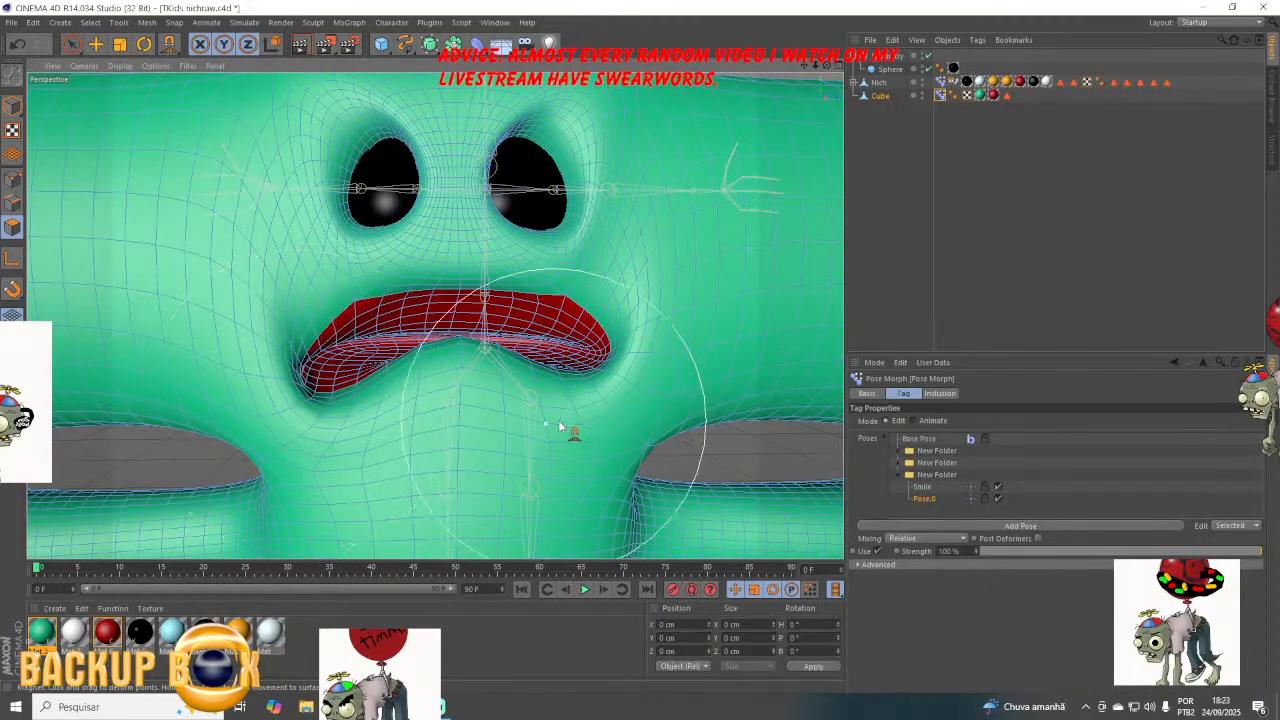
pyautogui.moveTo(566, 384); pyautogui.dragTo(563, 410)
pyautogui.moveTo(368, 273); pyautogui.dragTo(363, 256)
pyautogui.moveTo(542, 284)
pyautogui.mouseDown()
pyautogui.moveTo(539, 257)
pyautogui.moveTo(524, 260)
pyautogui.mouseUp()
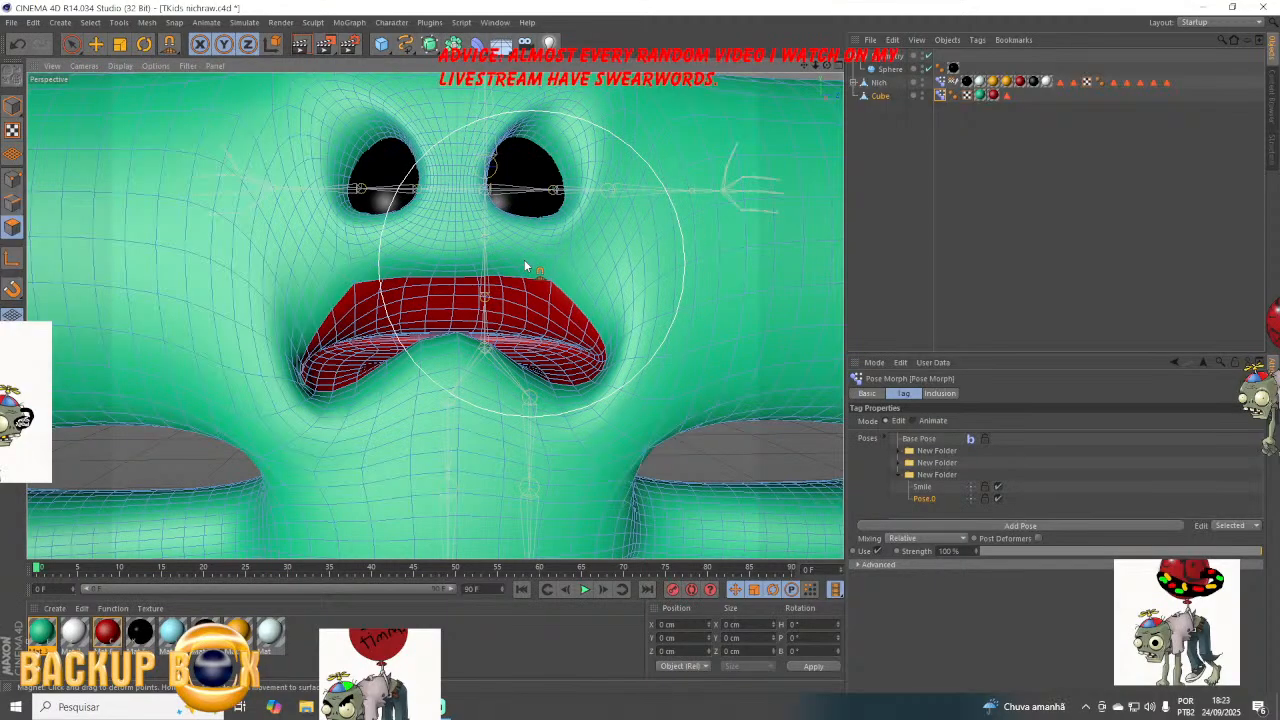
pyautogui.moveTo(447, 434)
pyautogui.mouseDown()
pyautogui.moveTo(440, 483)
pyautogui.moveTo(449, 390)
pyautogui.moveTo(444, 465)
pyautogui.mouseUp()
# Name the second mouth pose "Frown".
pyautogui.click(922, 499)
pyautogui.doubleClick(922, 499)
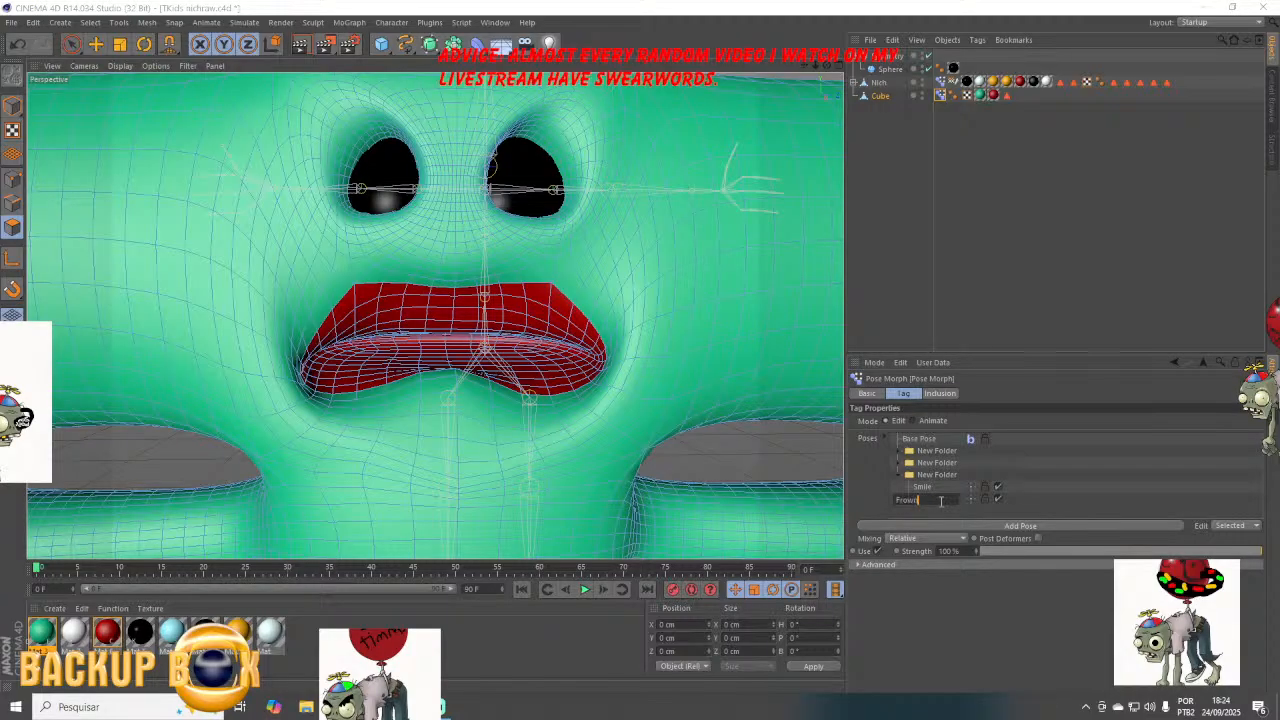
pyautogui.press('Return')
# Add a third mouth pose, bring the lips together into a thin, nearly flat line, and name the pose "Neutral".
pyautogui.click(948, 525)
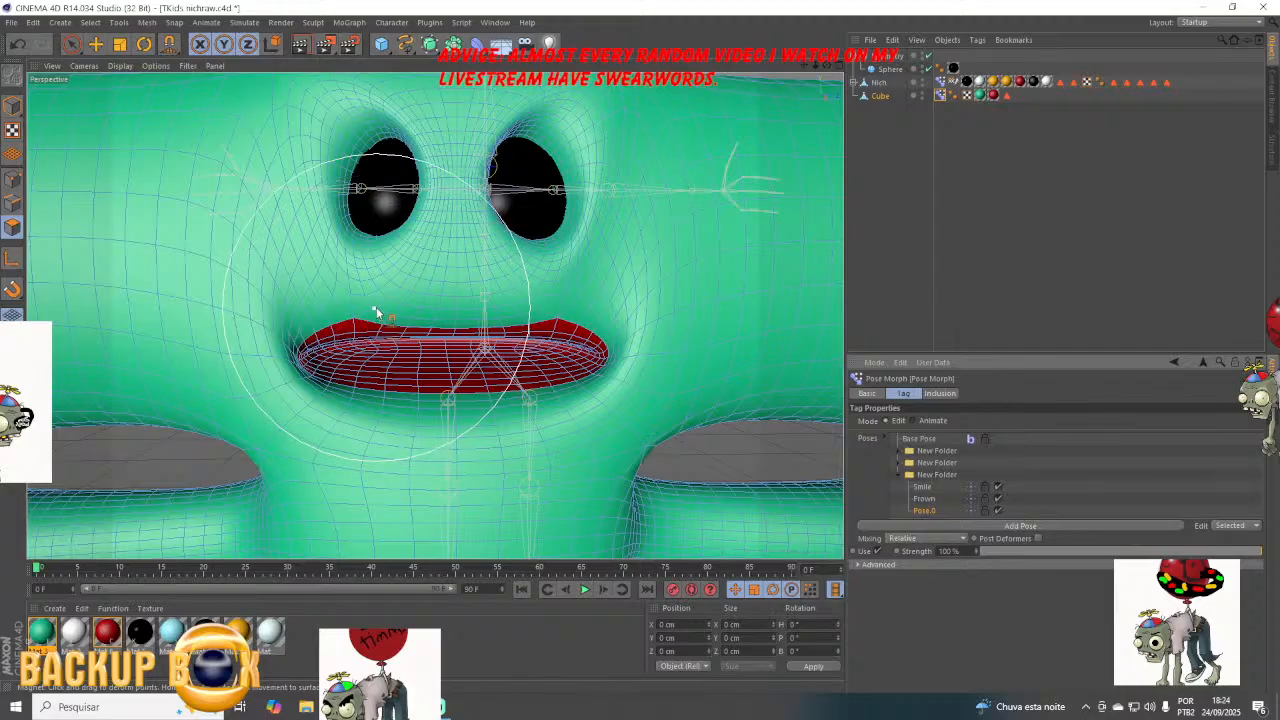
pyautogui.moveTo(375, 316); pyautogui.dragTo(370, 412)
pyautogui.moveTo(353, 459)
pyautogui.mouseDown()
pyautogui.moveTo(362, 410)
pyautogui.moveTo(333, 410)
pyautogui.moveTo(340, 315)
pyautogui.moveTo(334, 401)
pyautogui.moveTo(334, 386)
pyautogui.mouseUp()
pyautogui.moveTo(476, 343)
pyautogui.mouseDown()
pyautogui.moveTo(454, 420)
pyautogui.moveTo(460, 341)
pyautogui.moveTo(466, 423)
pyautogui.moveTo(555, 321)
pyautogui.moveTo(530, 395)
pyautogui.moveTo(548, 422)
pyautogui.moveTo(563, 337)
pyautogui.moveTo(594, 409)
pyautogui.moveTo(598, 391)
pyautogui.mouseUp()
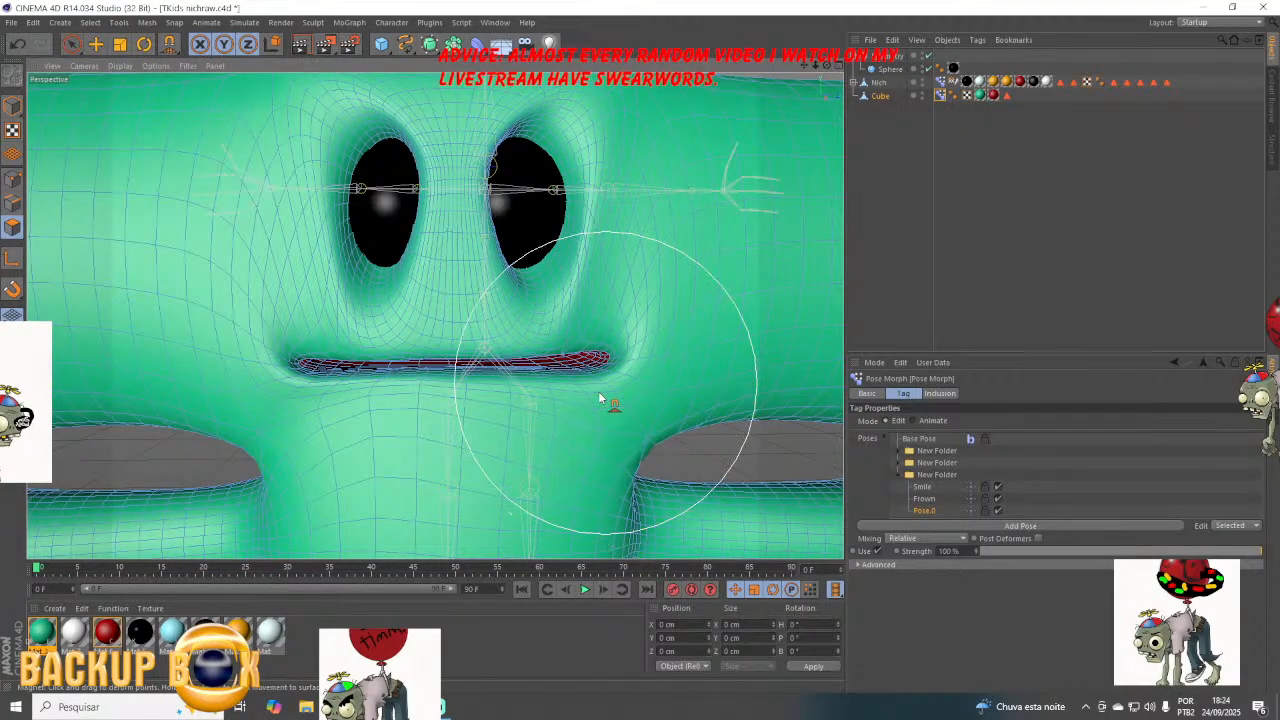
pyautogui.rightClick(925, 513)
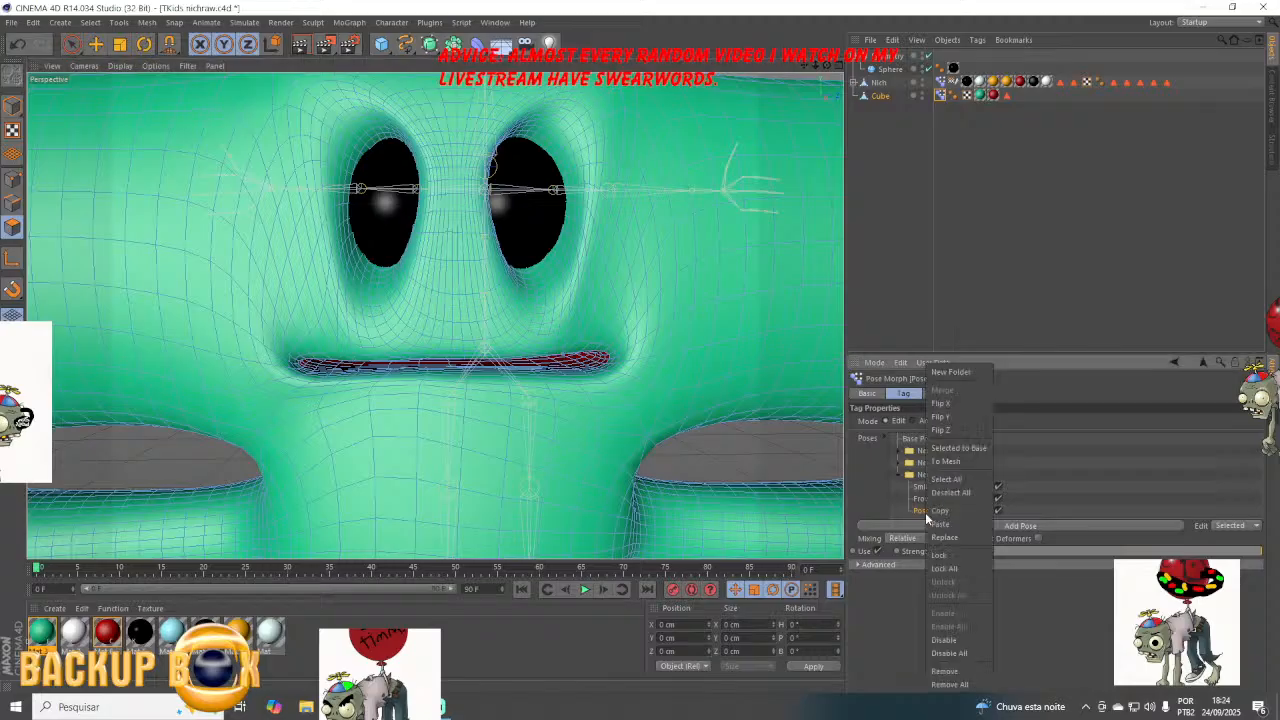
pyautogui.click(950, 407)
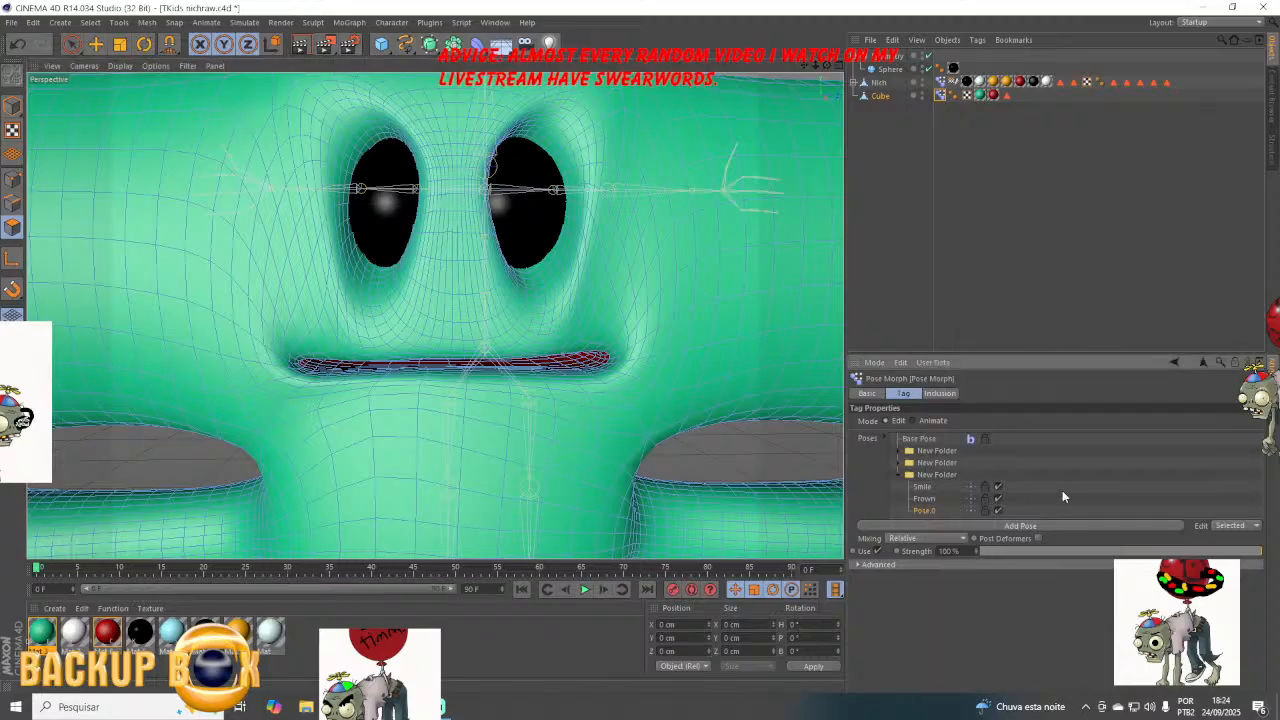
pyautogui.doubleClick(926, 511)
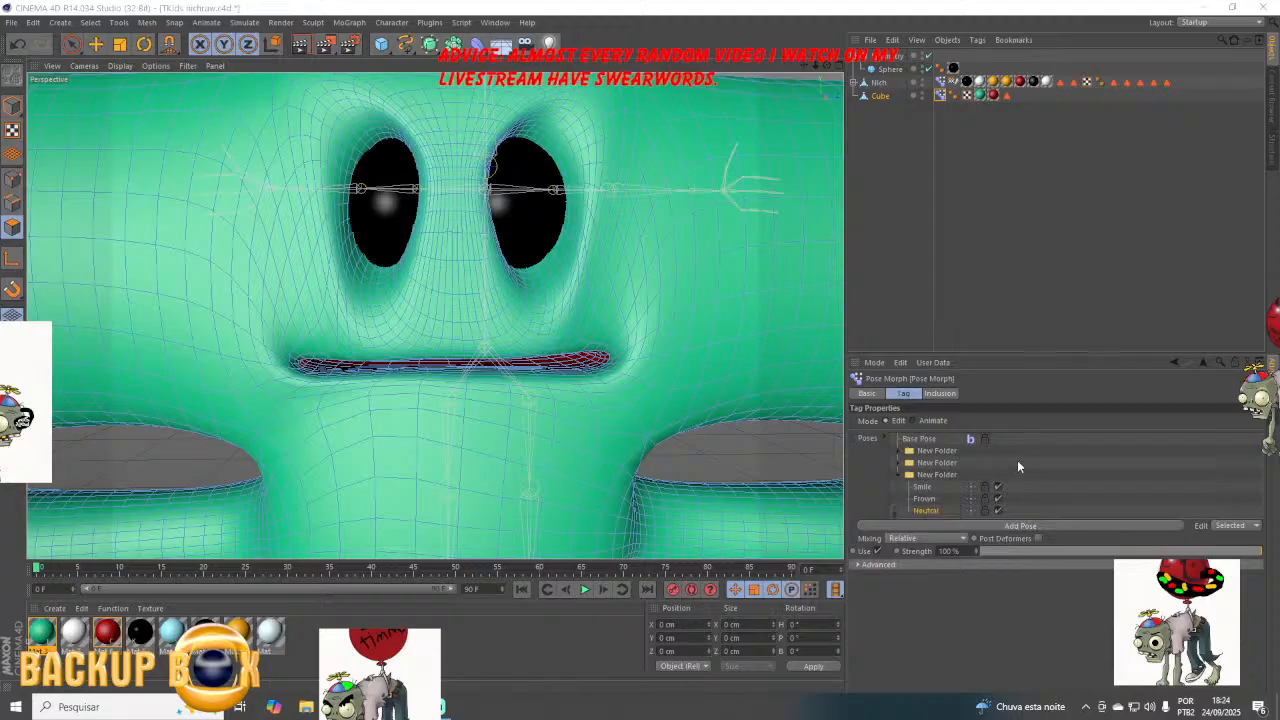
# Switch the Pose Morph tag to Animate mode and reset all pose sliders.
pyautogui.click(910, 421)
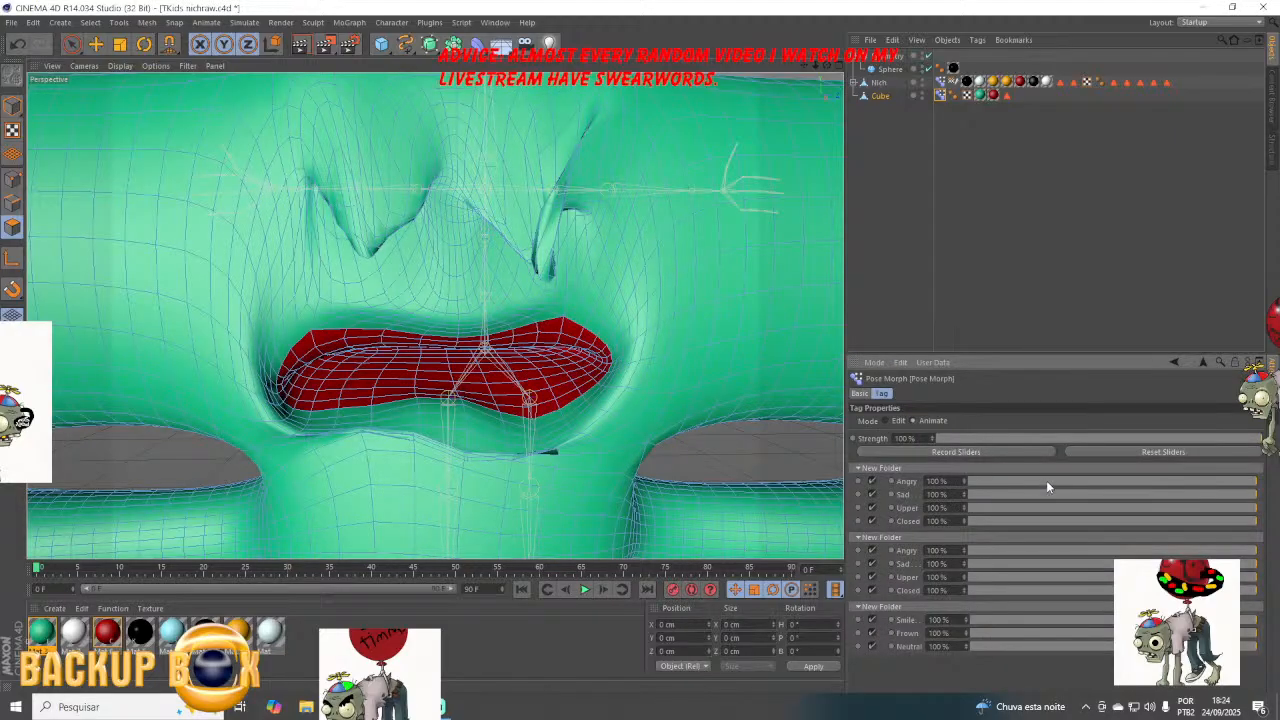
pyautogui.click(1160, 452)
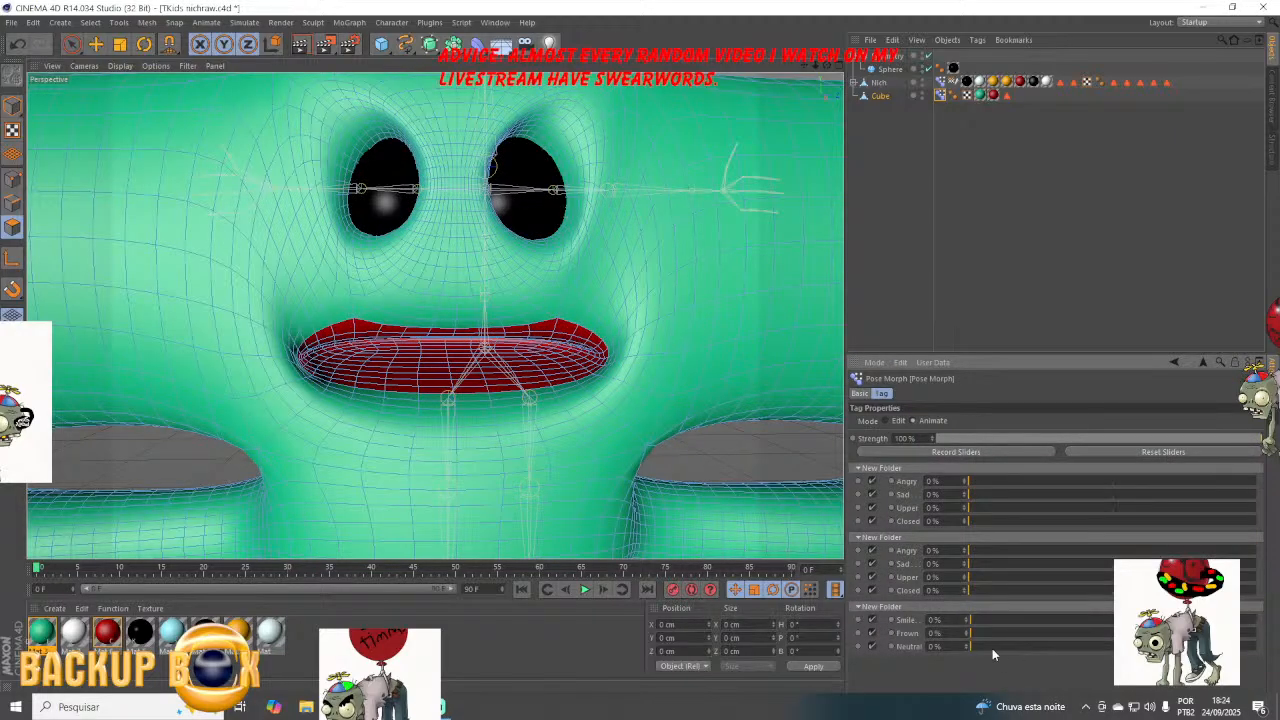
# Test the mouth's Smile, Frown and Neutral pose strengths, pushing Neutral to 182 %.
pyautogui.moveTo(993, 648); pyautogui.dragTo(1256, 646)
pyautogui.moveTo(986, 621); pyautogui.dragTo(1052, 621)
pyautogui.moveTo(936, 648); pyautogui.dragTo(850, 676)
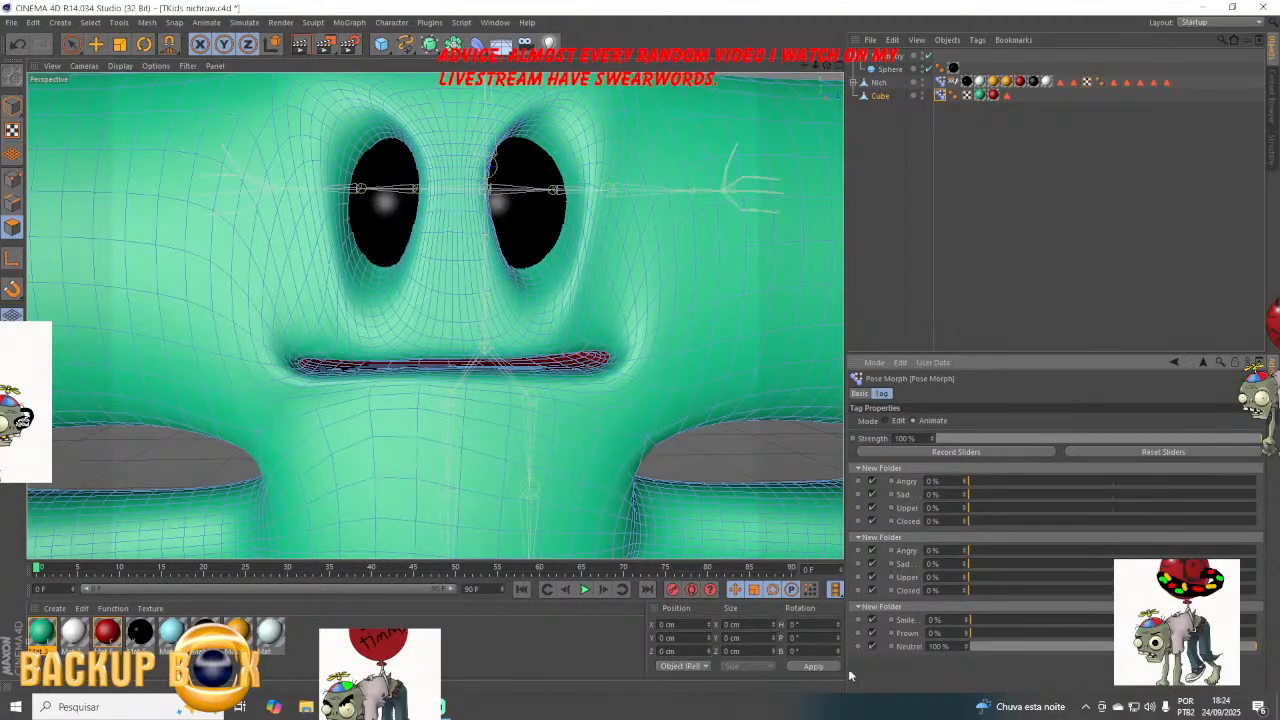
pyautogui.moveTo(968, 648); pyautogui.dragTo(1252, 646)
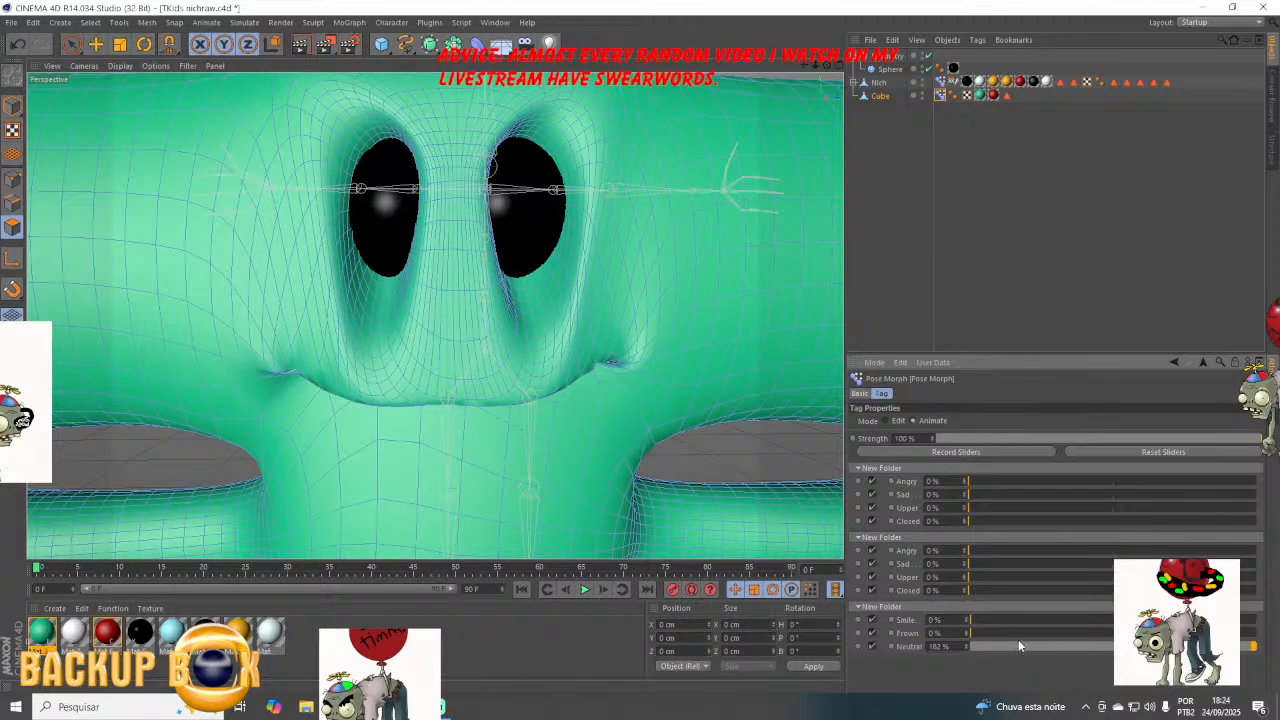
pyautogui.moveTo(976, 634); pyautogui.dragTo(735, 627)
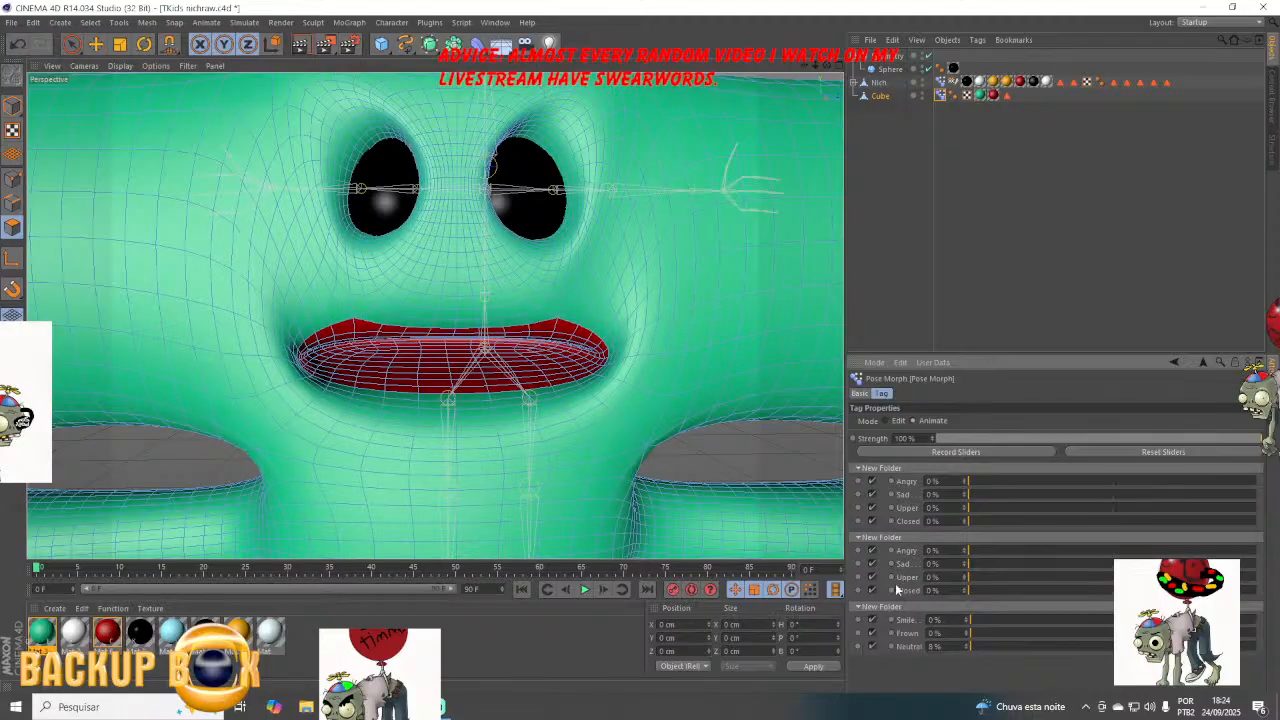
# Return the Pose Morph tag to Edit mode, save the project, and switch to working on whole objects.
pyautogui.click(885, 420)
pyautogui.click(11, 22)
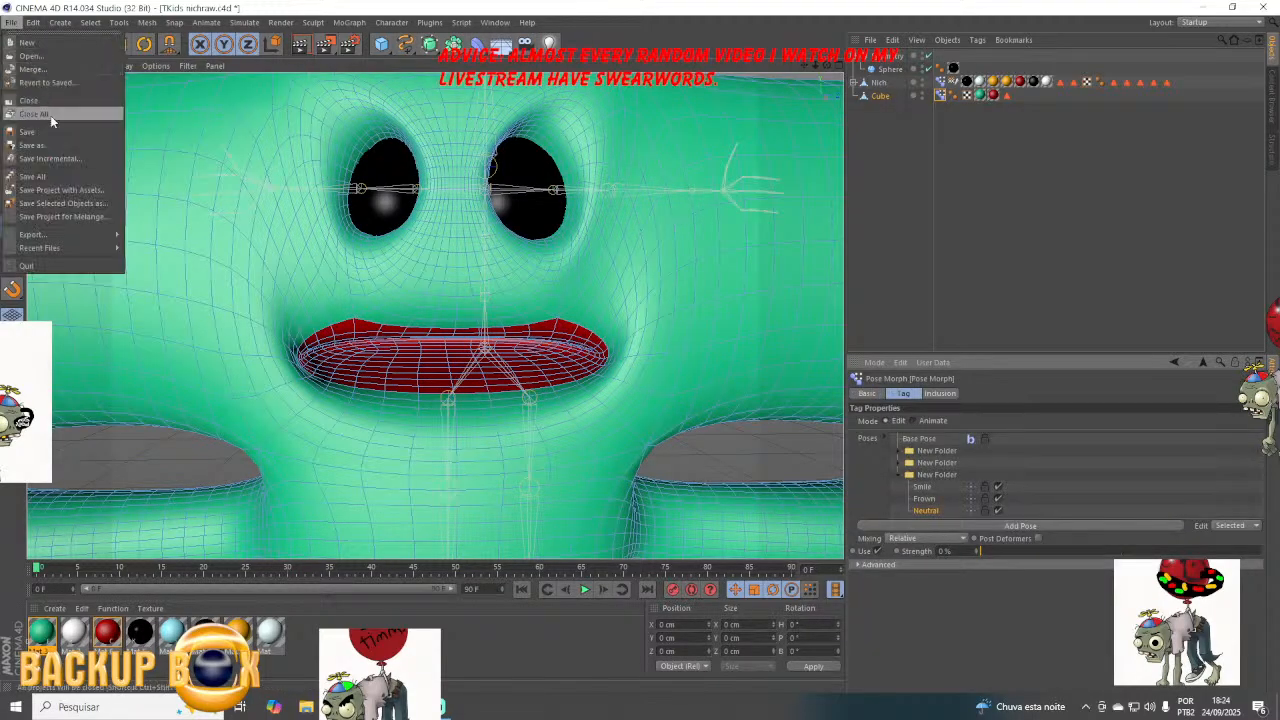
pyautogui.click(48, 127)
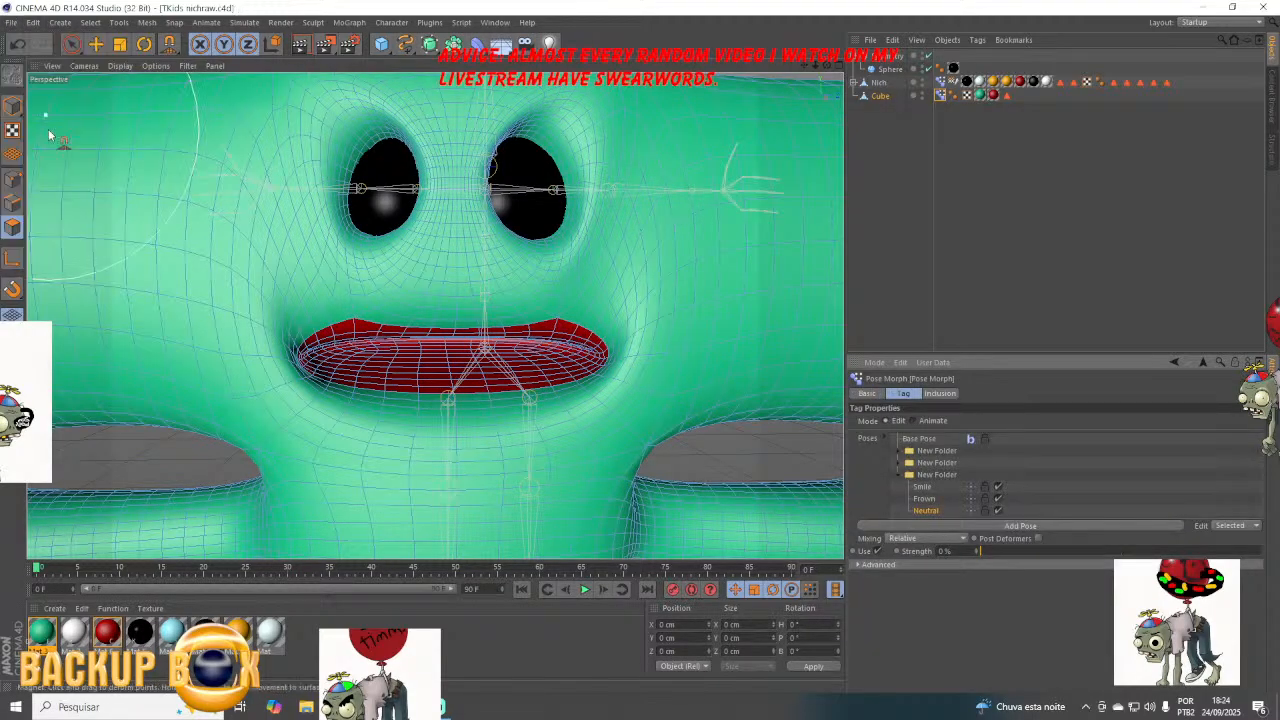
pyautogui.click(446, 708)
pyautogui.click(442, 708)
pyautogui.scroll(-5, 432, 303)
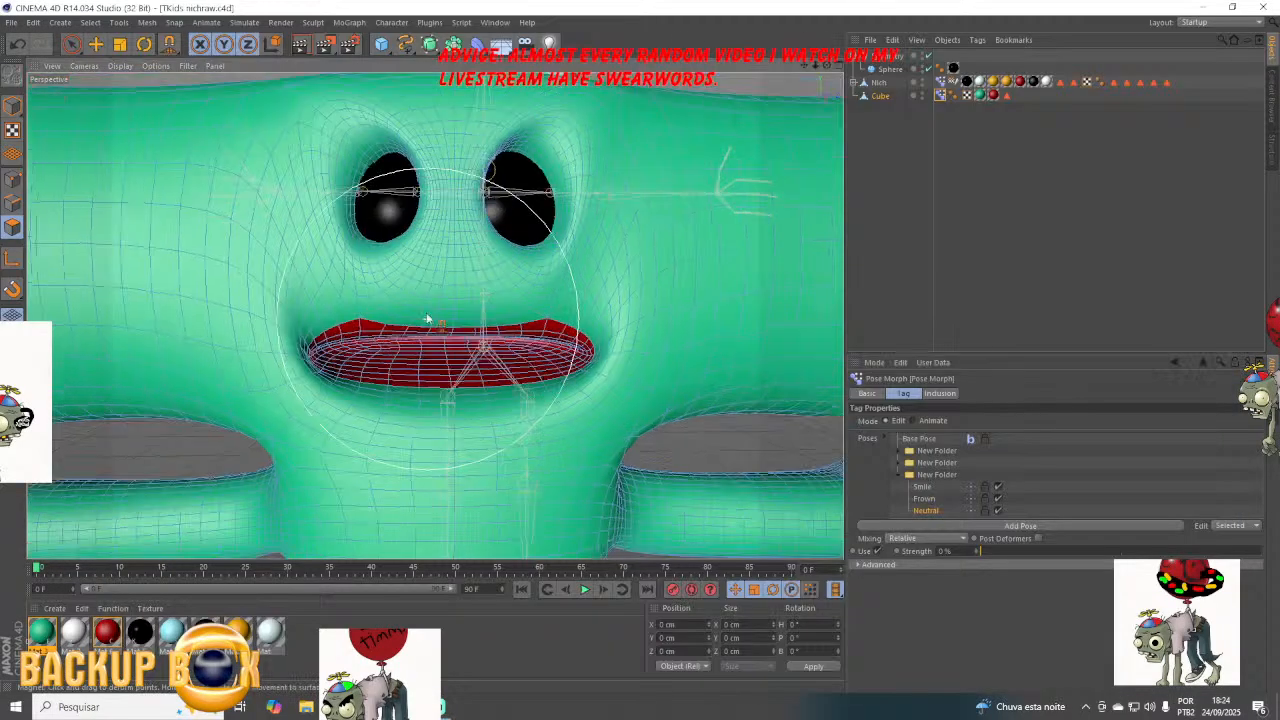
pyautogui.click(12, 105)
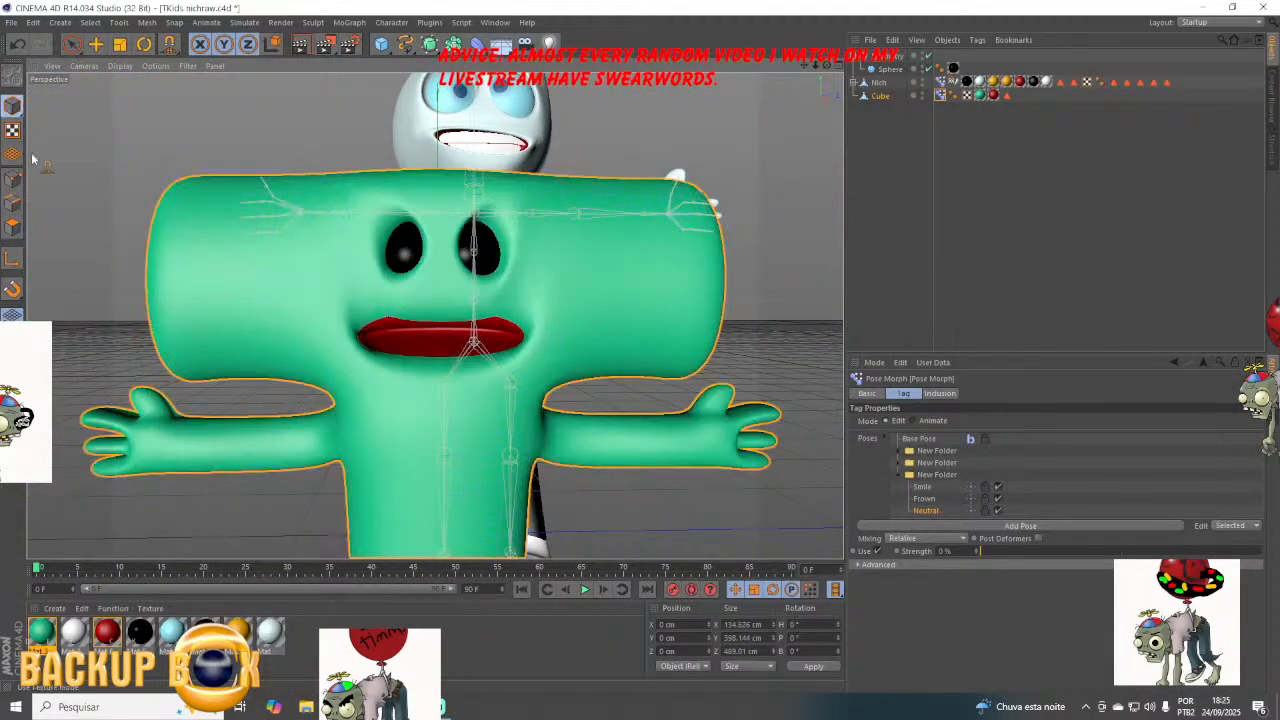
pyautogui.click(10, 22)
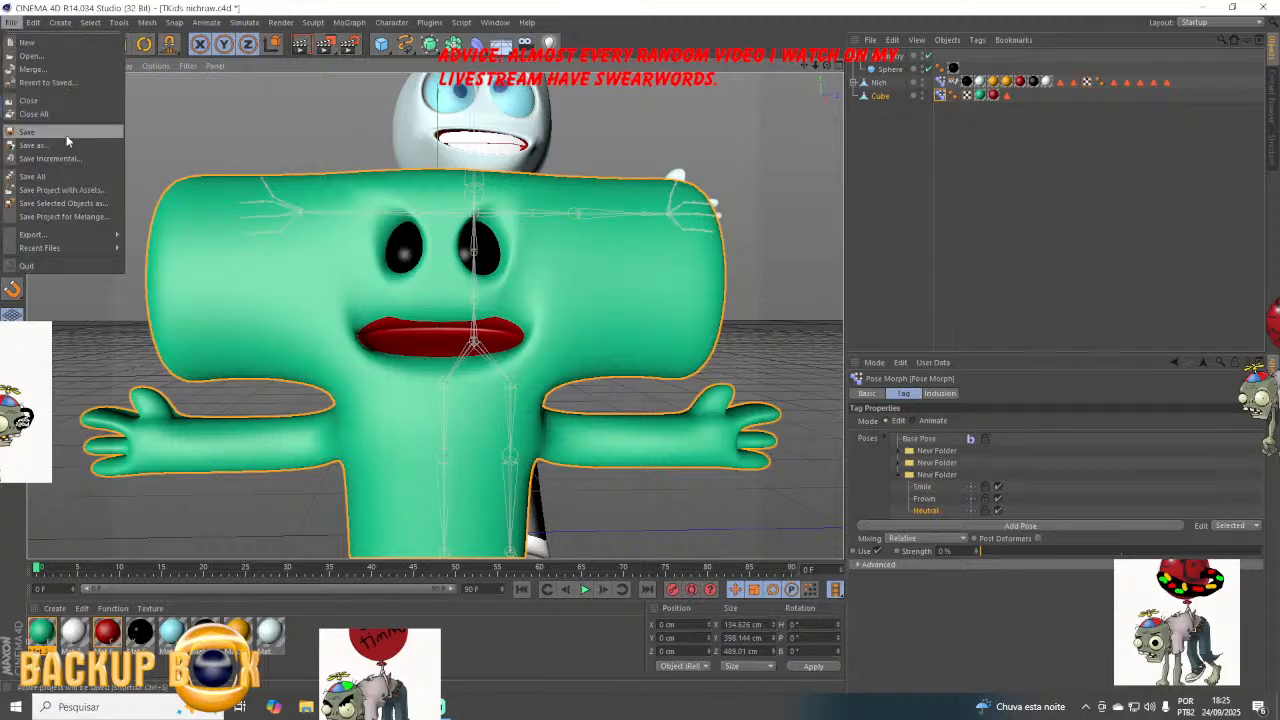
# Add a cube, make it editable, and nest it inside a new HyperNURBS object.
pyautogui.click(381, 44)
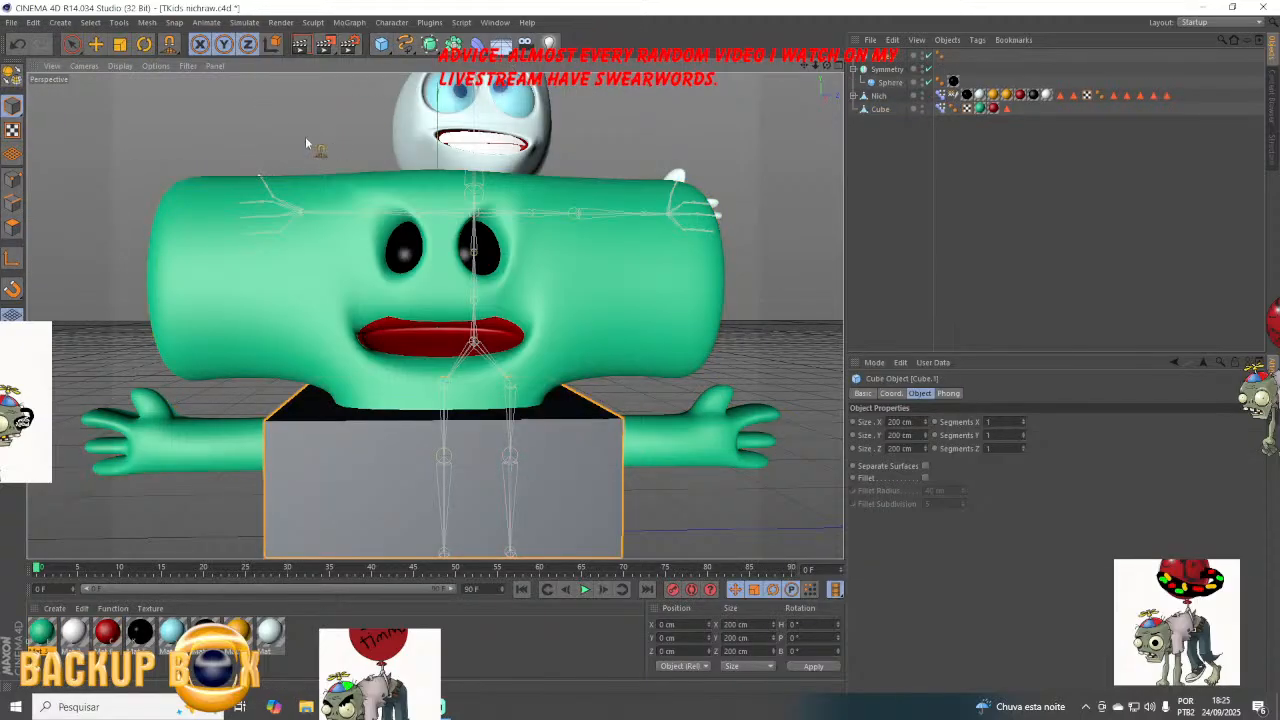
pyautogui.click(119, 45)
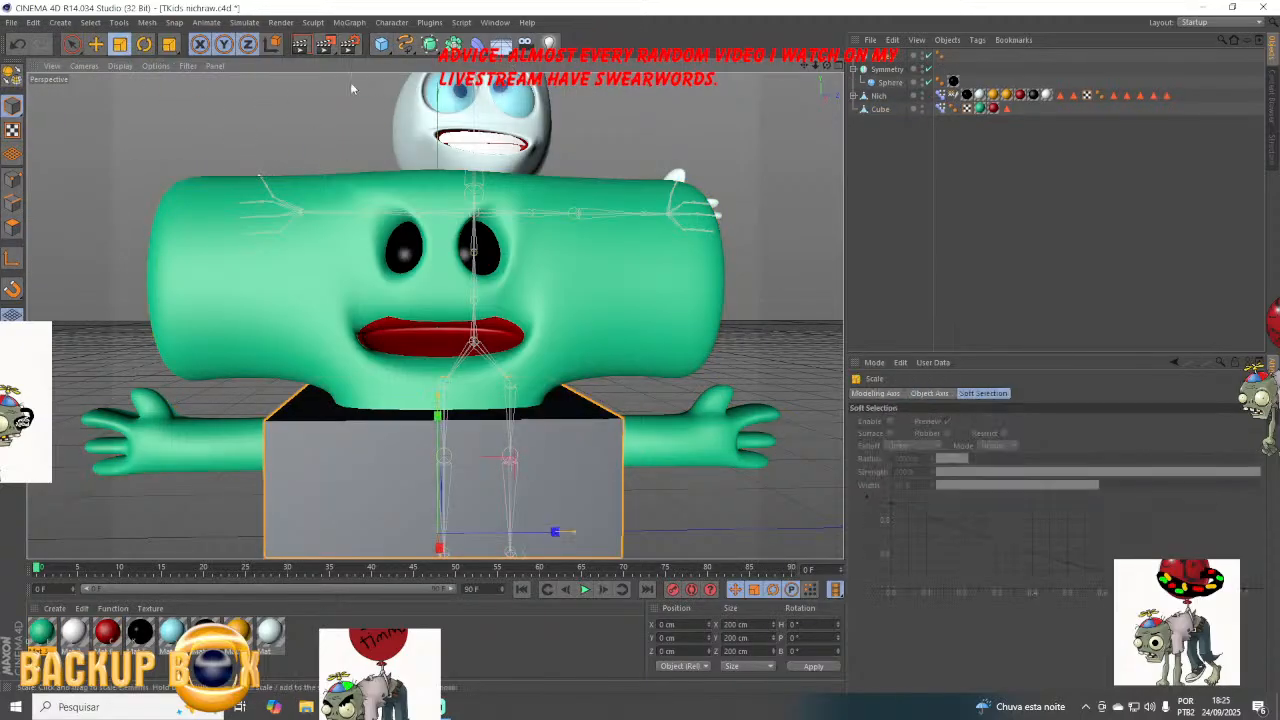
pyautogui.click(9, 84)
pyautogui.click(429, 44)
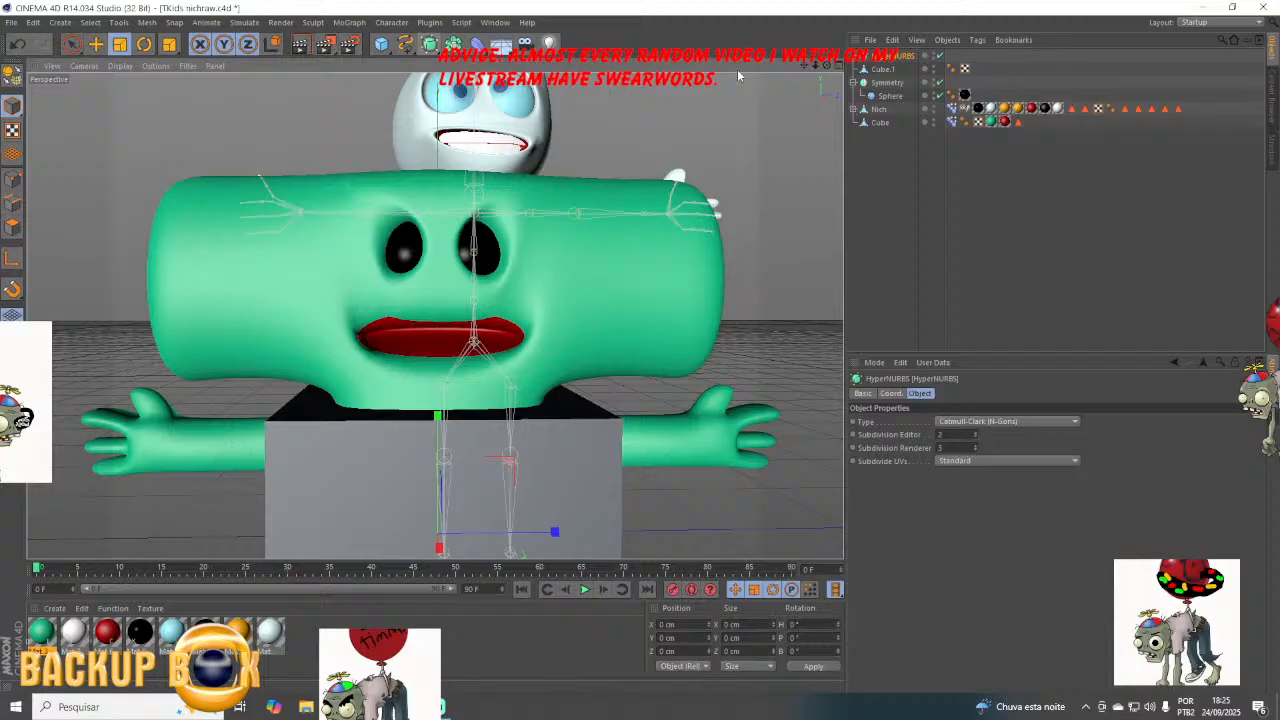
pyautogui.moveTo(885, 69); pyautogui.dragTo(775, 68)
pyautogui.click(900, 56)
# Raise the HyperNURBS to about 183 cm on Y and flatten its cube to about 10 × 69 × 94 cm.
pyautogui.click(95, 44)
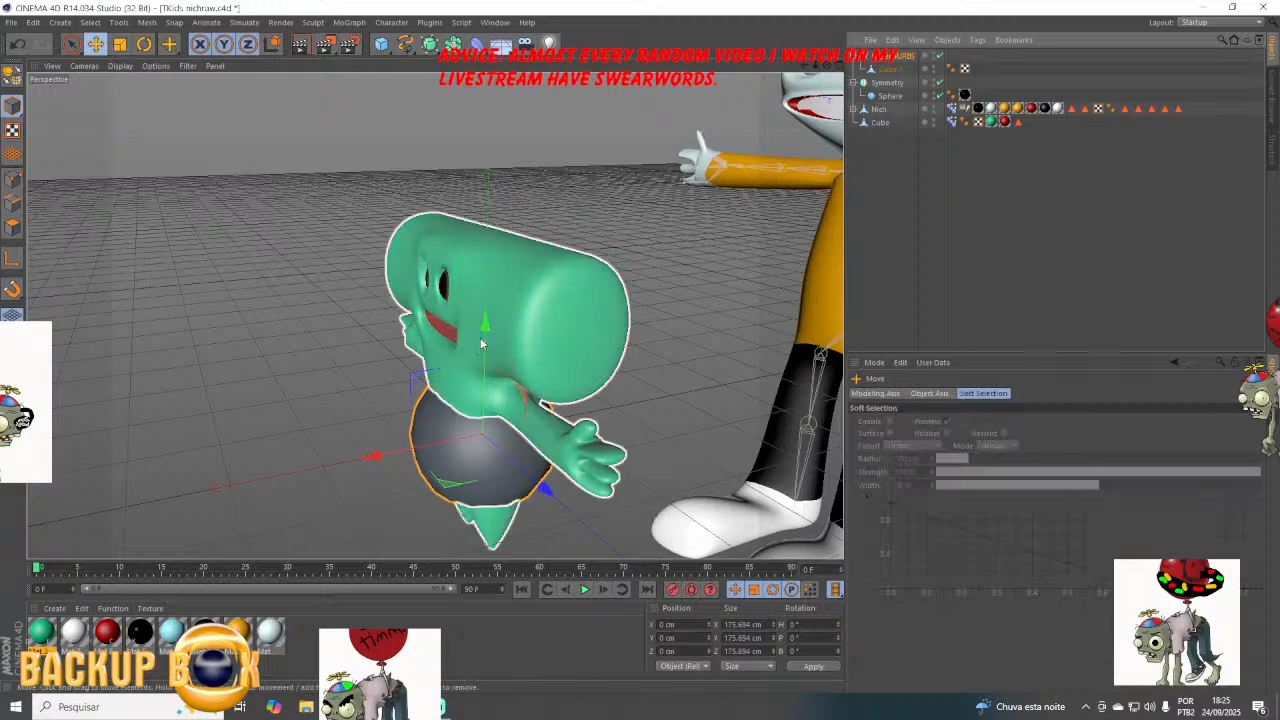
pyautogui.moveTo(486, 322); pyautogui.dragTo(488, 172)
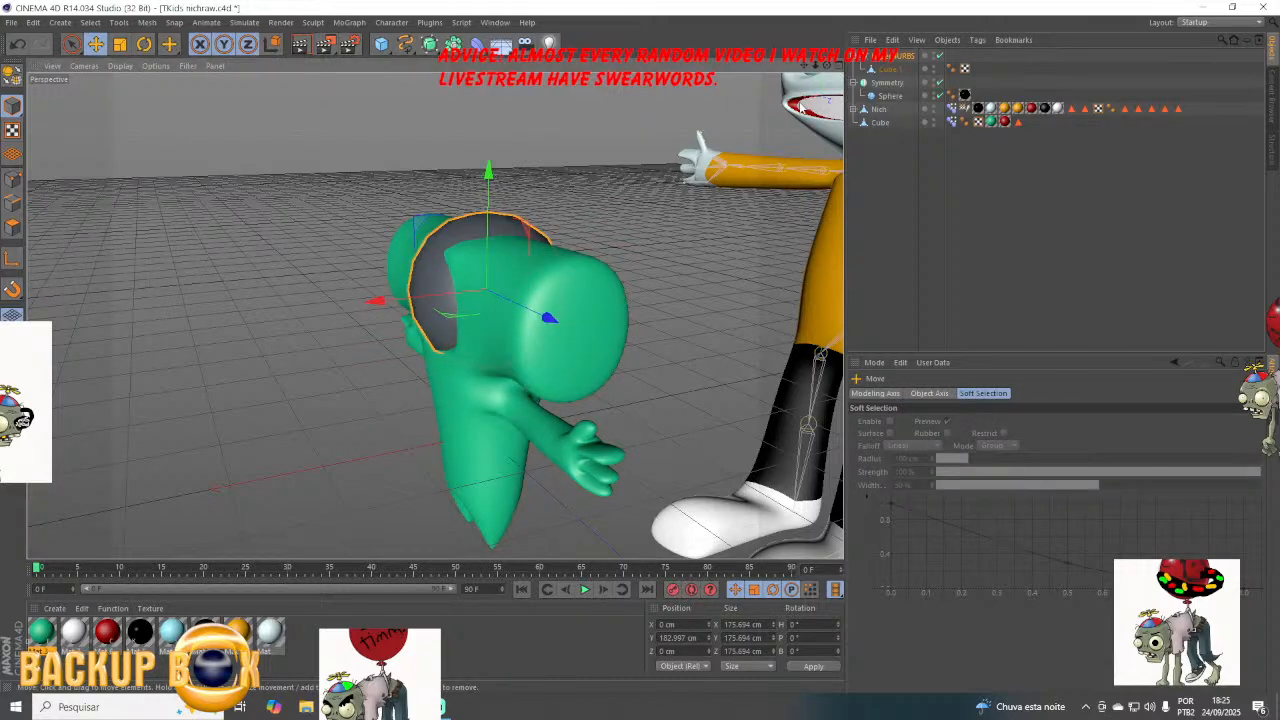
pyautogui.click(880, 68)
pyautogui.click(119, 44)
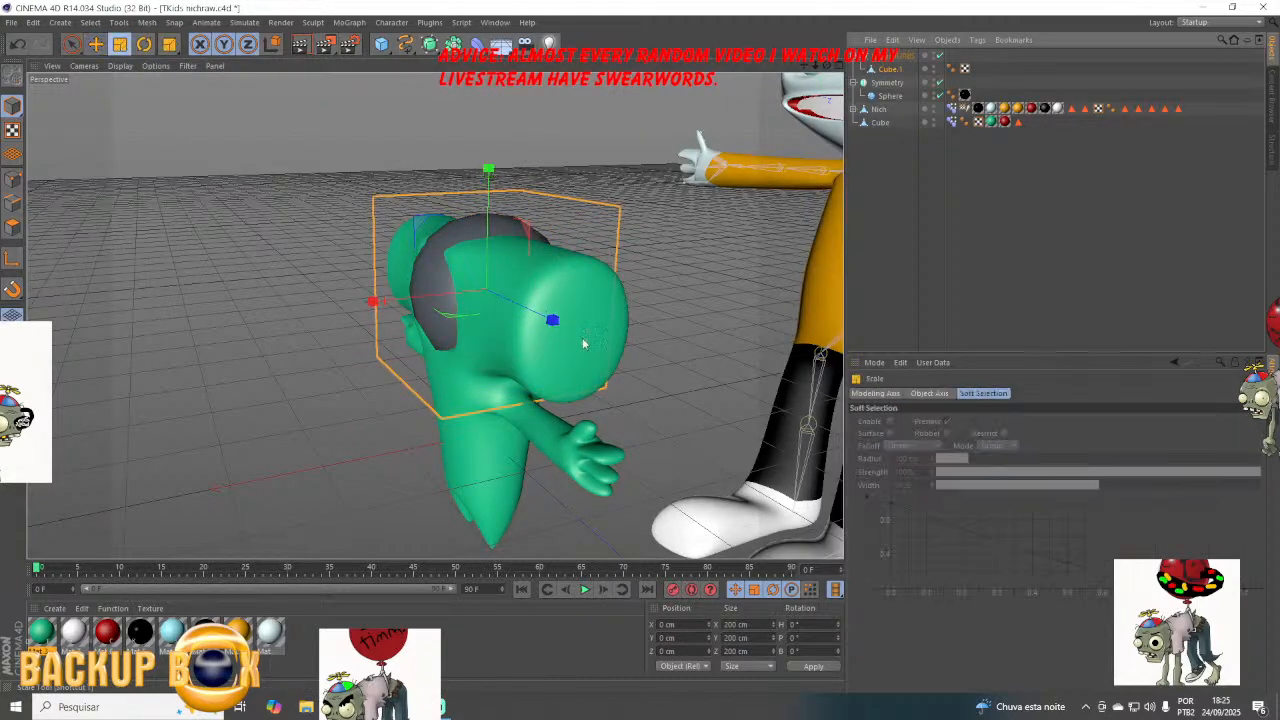
pyautogui.moveTo(372, 302); pyautogui.dragTo(519, 256)
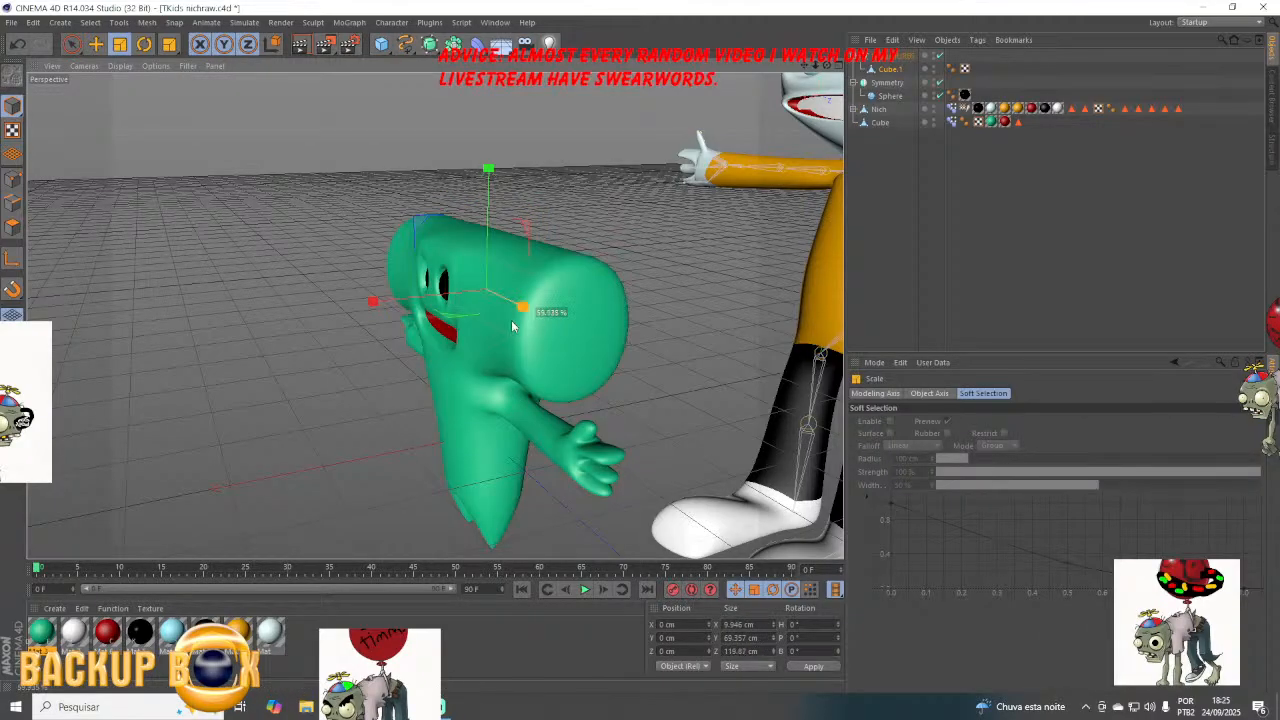
pyautogui.moveTo(512, 326); pyautogui.dragTo(505, 330)
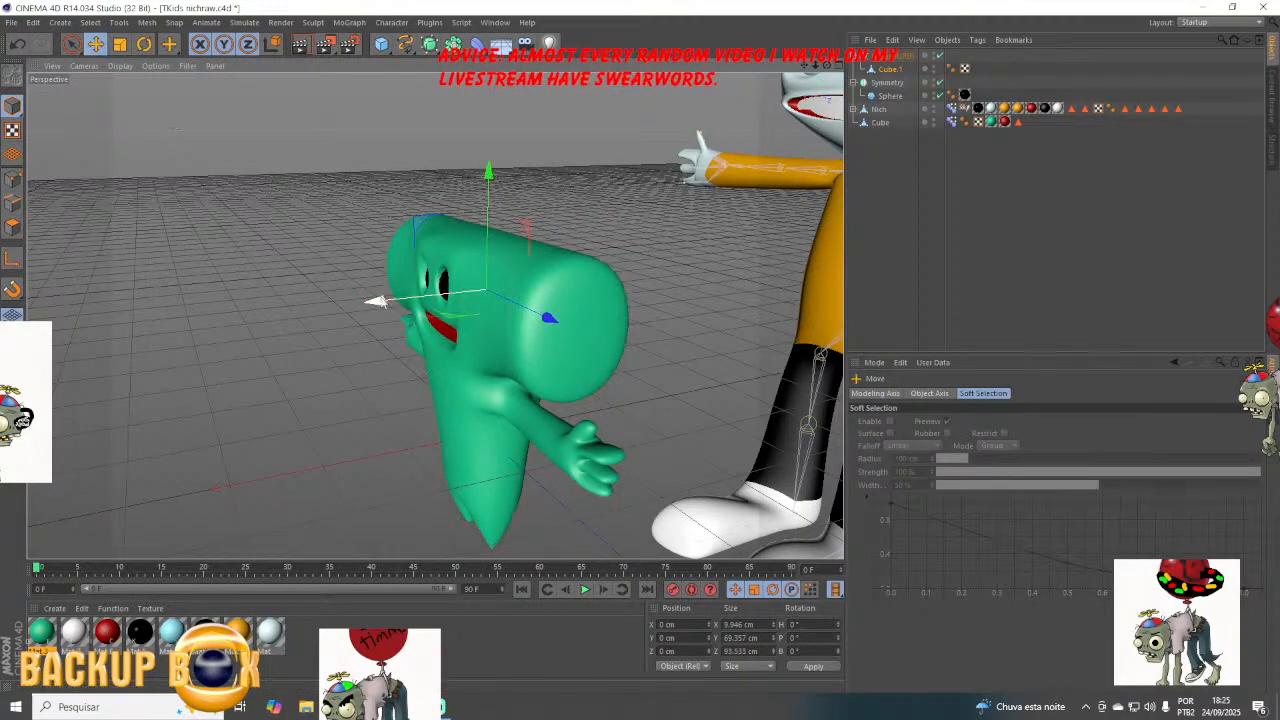
# Move the flattened cube into the mouth at about X 59, Y -19 cm and scale it to about 53 cm high and 66 cm wide.
pyautogui.moveTo(375, 301); pyautogui.dragTo(325, 306)
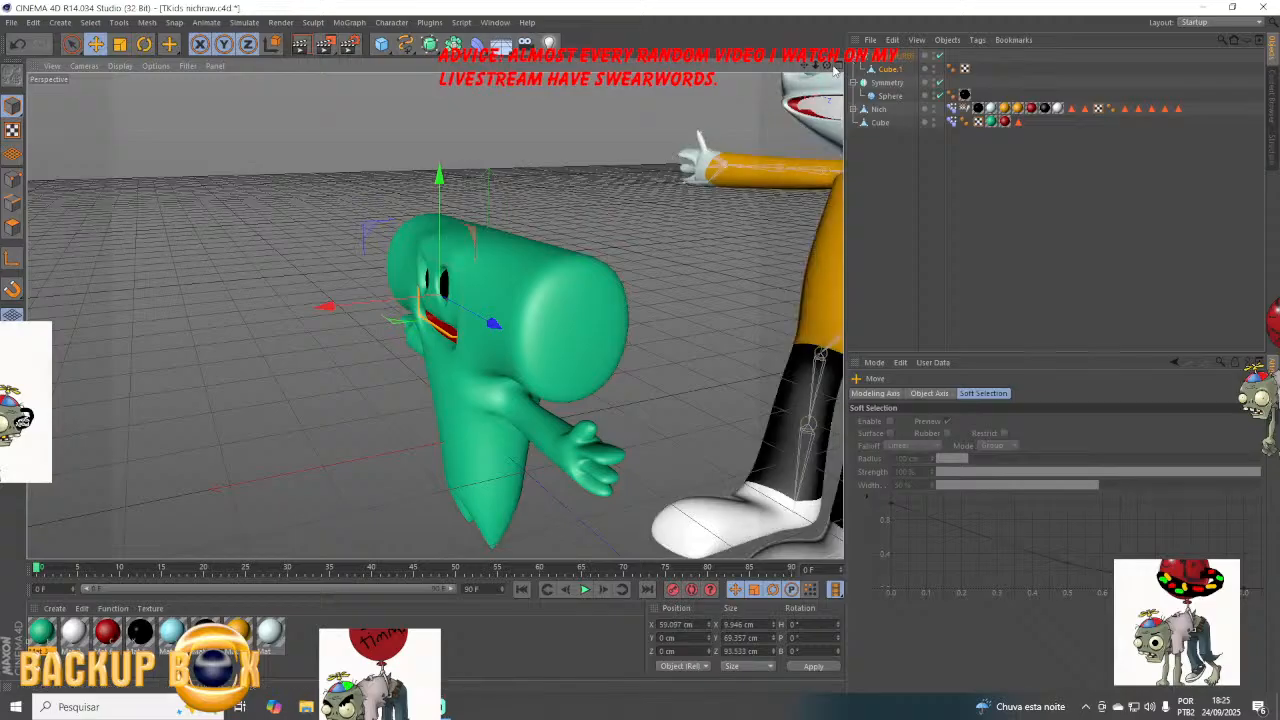
pyautogui.moveTo(827, 66); pyautogui.dragTo(524, 270)
pyautogui.scroll(5, 524, 270)
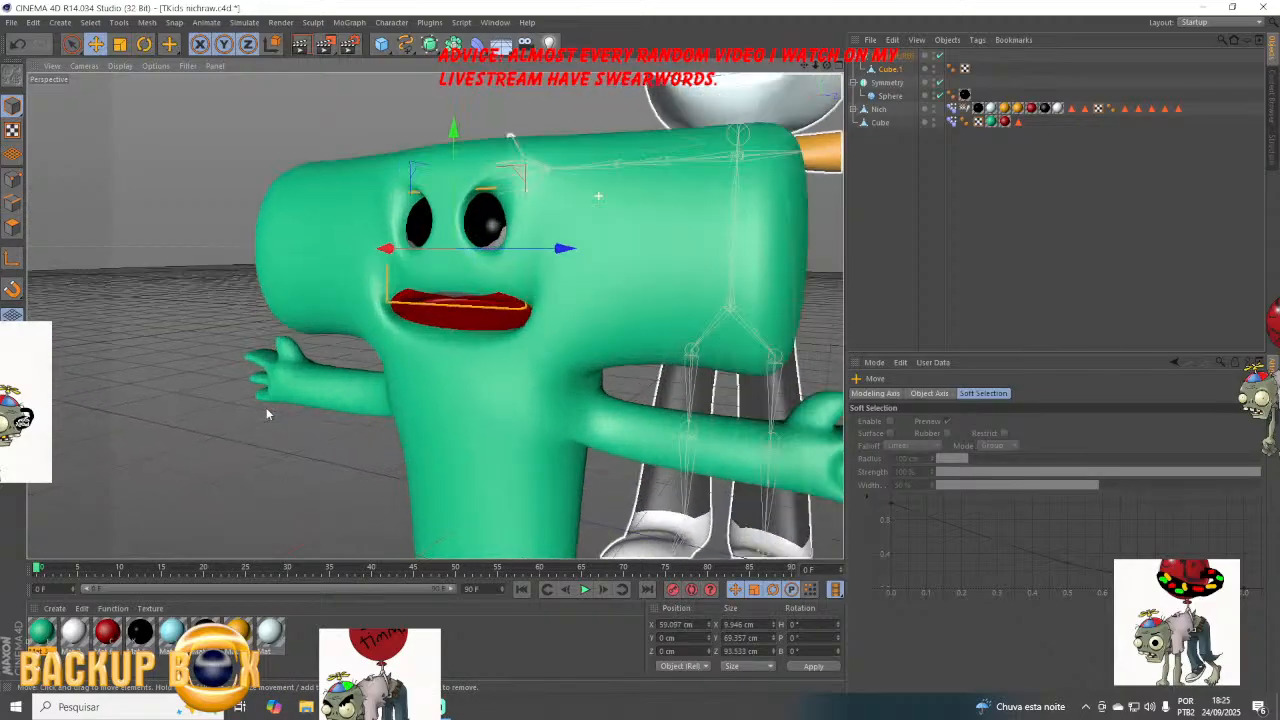
pyautogui.moveTo(590, 90); pyautogui.dragTo(620, 128)
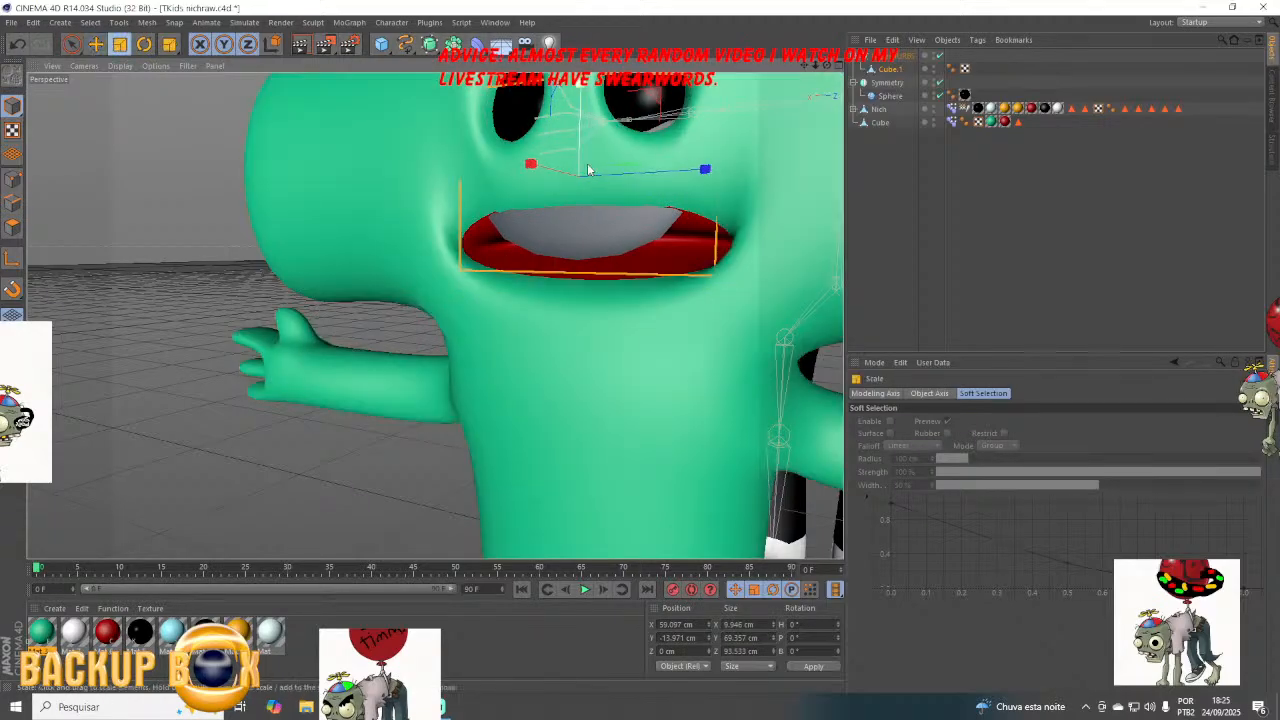
pyautogui.moveTo(706, 170); pyautogui.dragTo(650, 171)
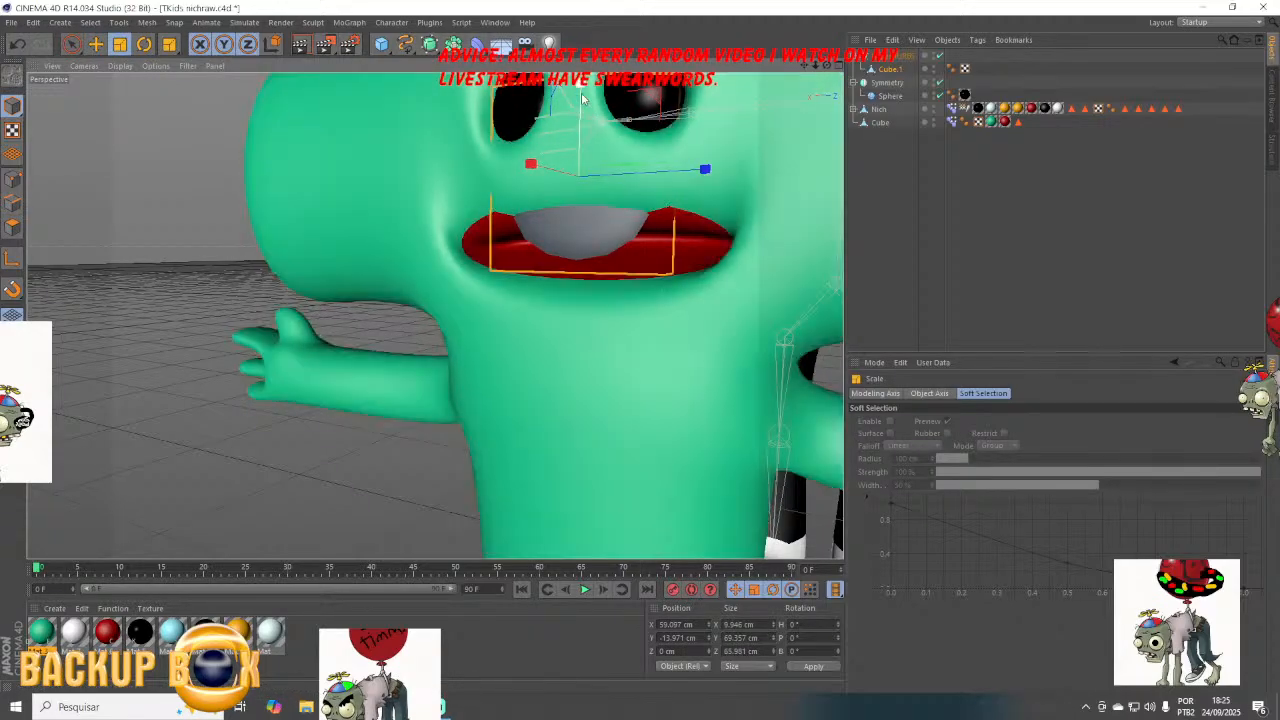
pyautogui.moveTo(581, 92); pyautogui.dragTo(582, 114)
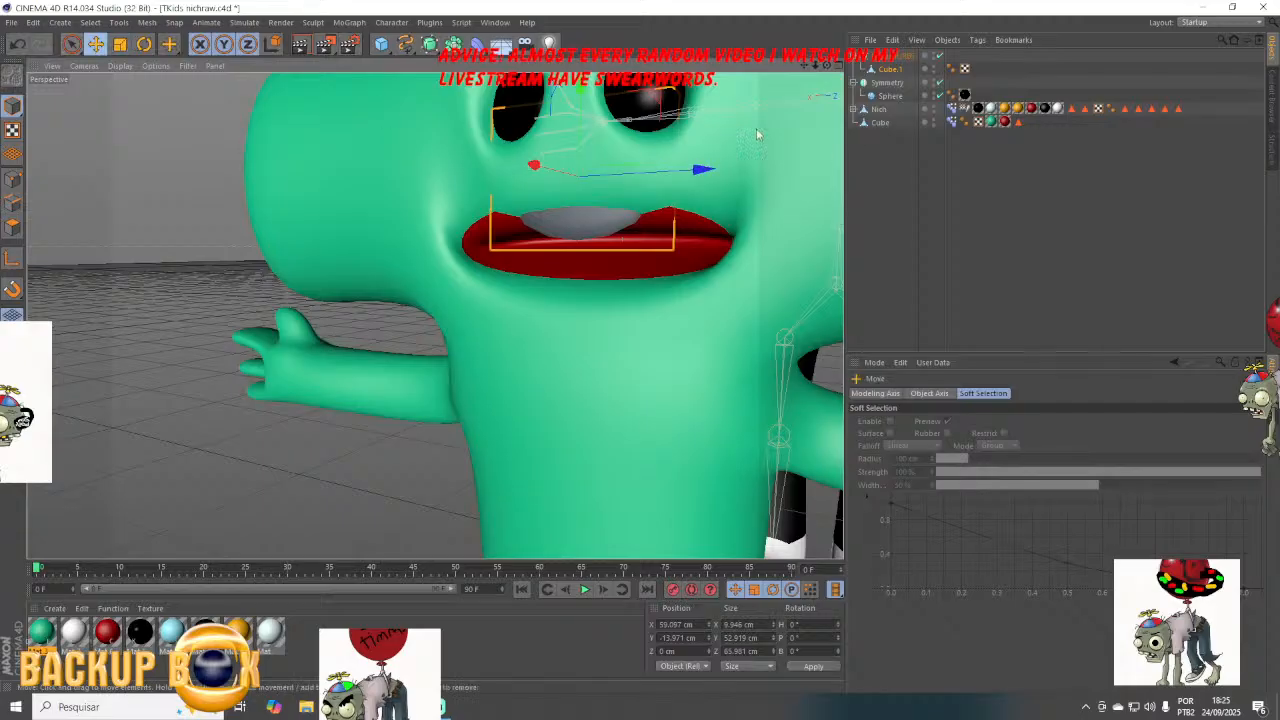
pyautogui.moveTo(579, 200); pyautogui.dragTo(577, 216)
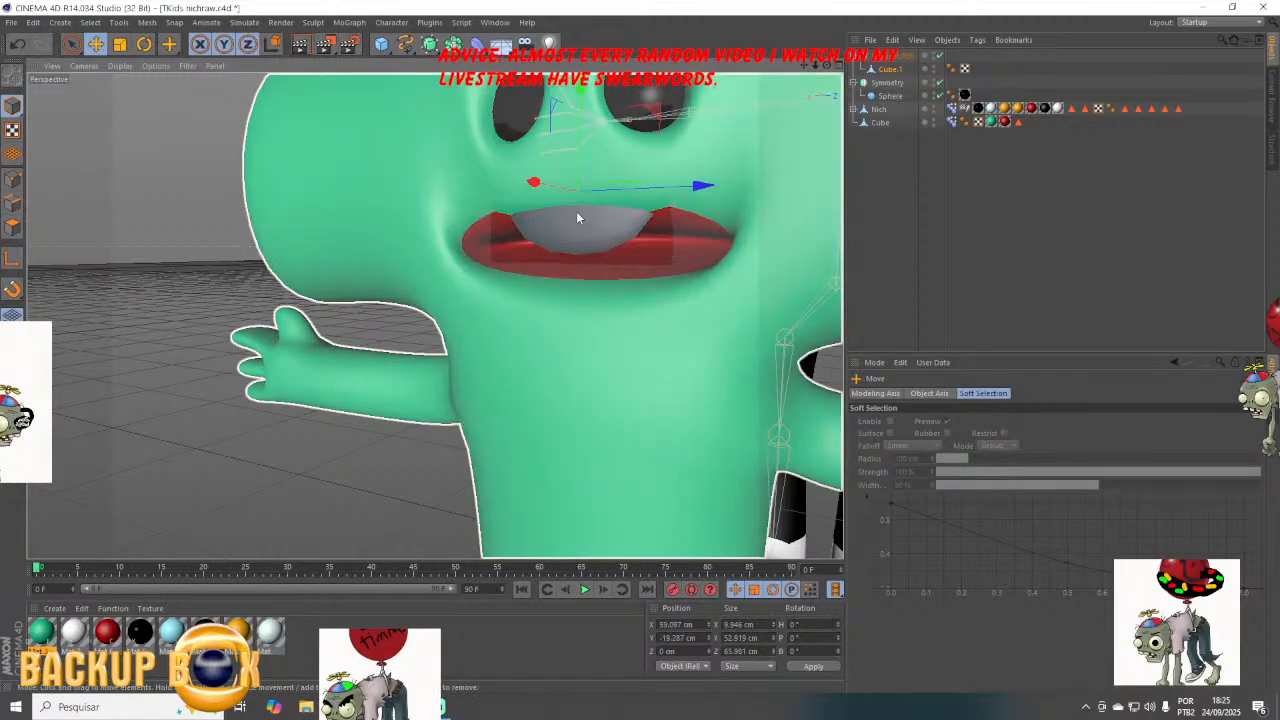
# Reshape the block's front and underside polygons into two rounded upper teeth with a groove between them.
pyautogui.scroll(5, 576, 211)
pyautogui.click(12, 227)
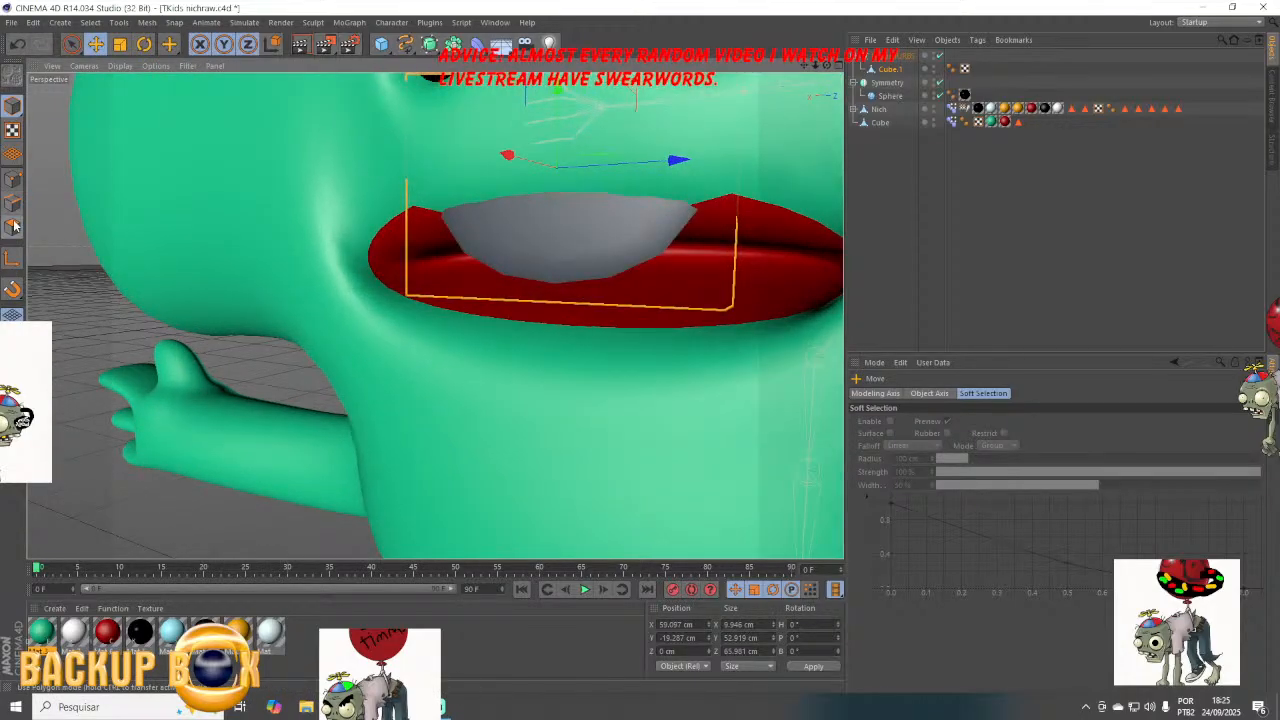
pyautogui.click(532, 243)
pyautogui.click(120, 44)
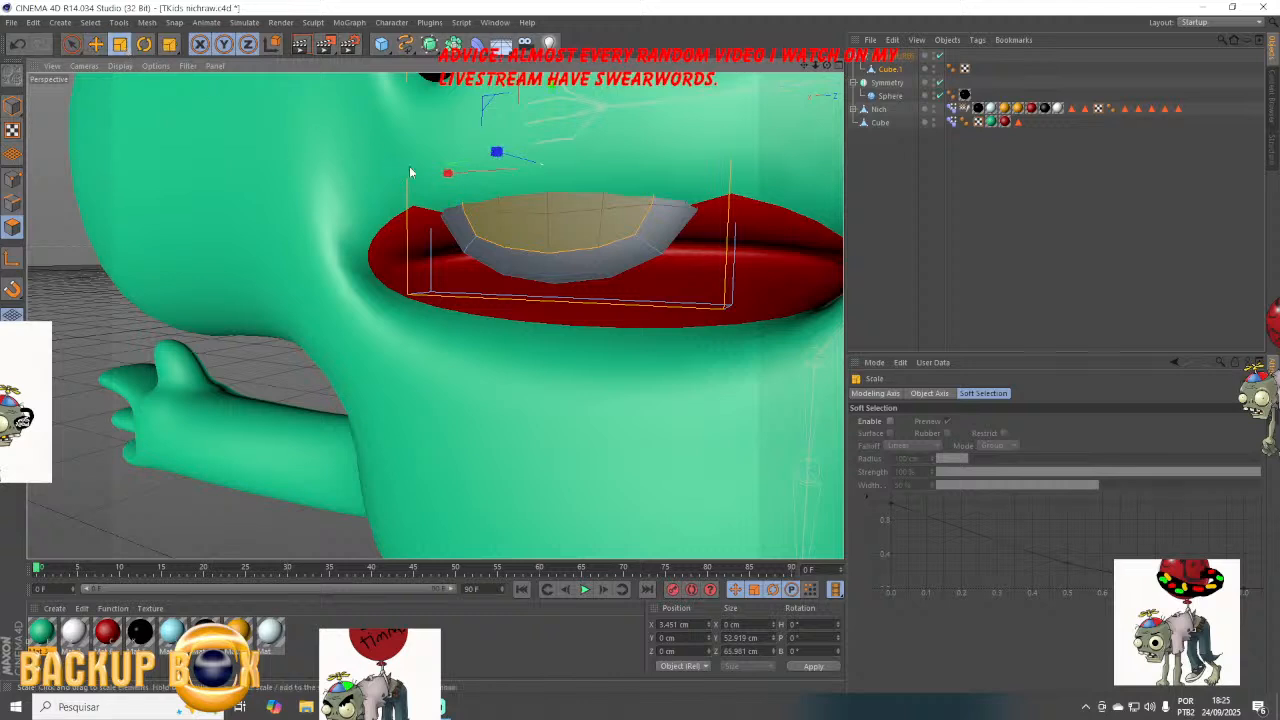
pyautogui.click(510, 253)
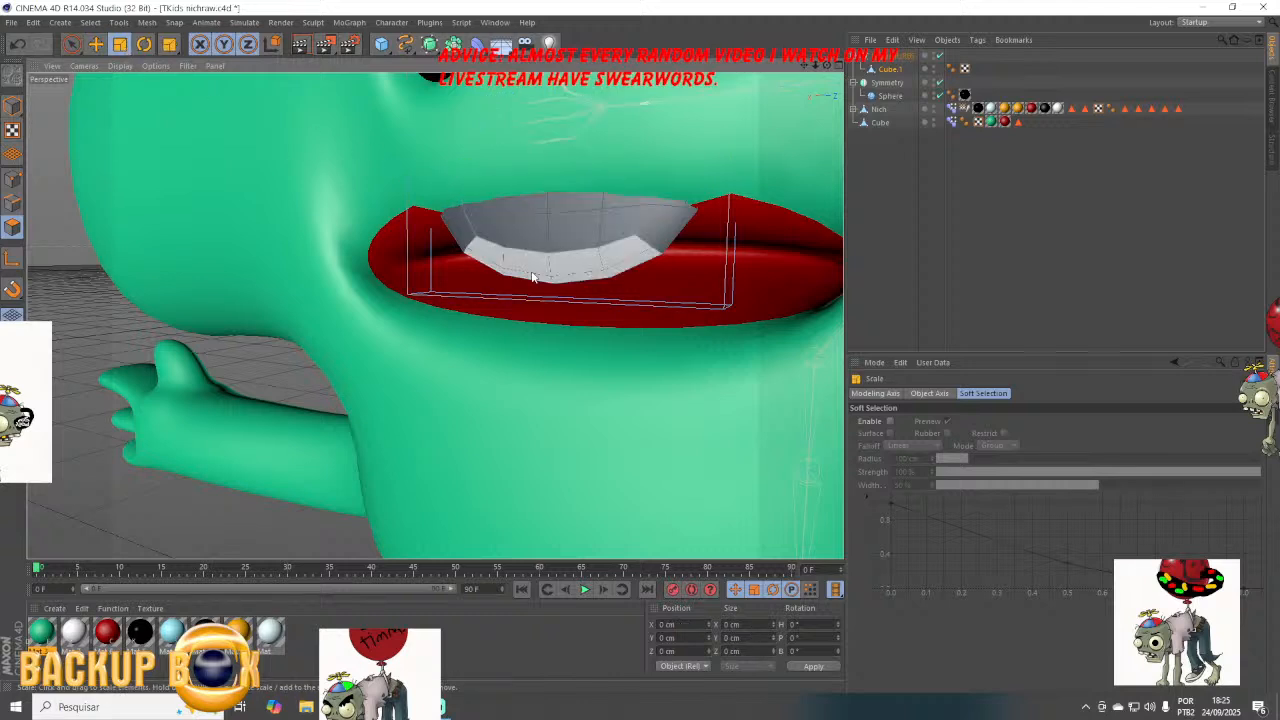
pyautogui.click(524, 250)
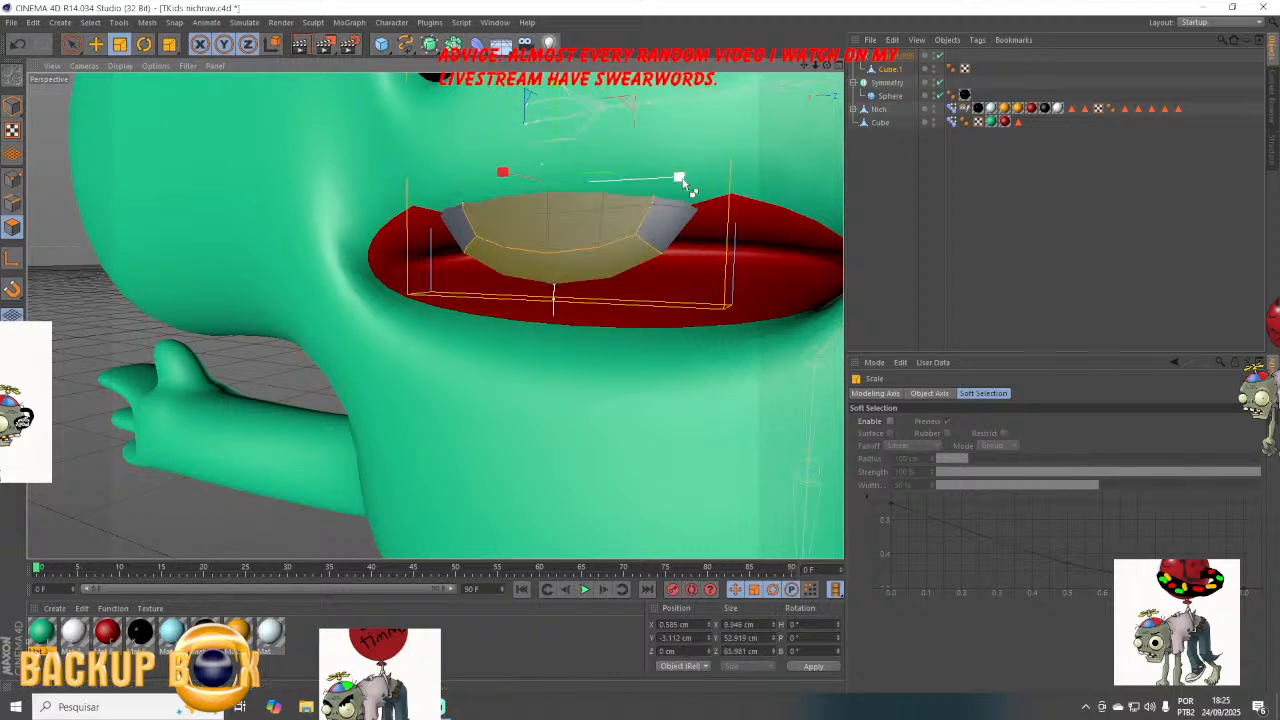
pyautogui.moveTo(682, 180); pyautogui.dragTo(630, 186)
pyautogui.click(270, 419)
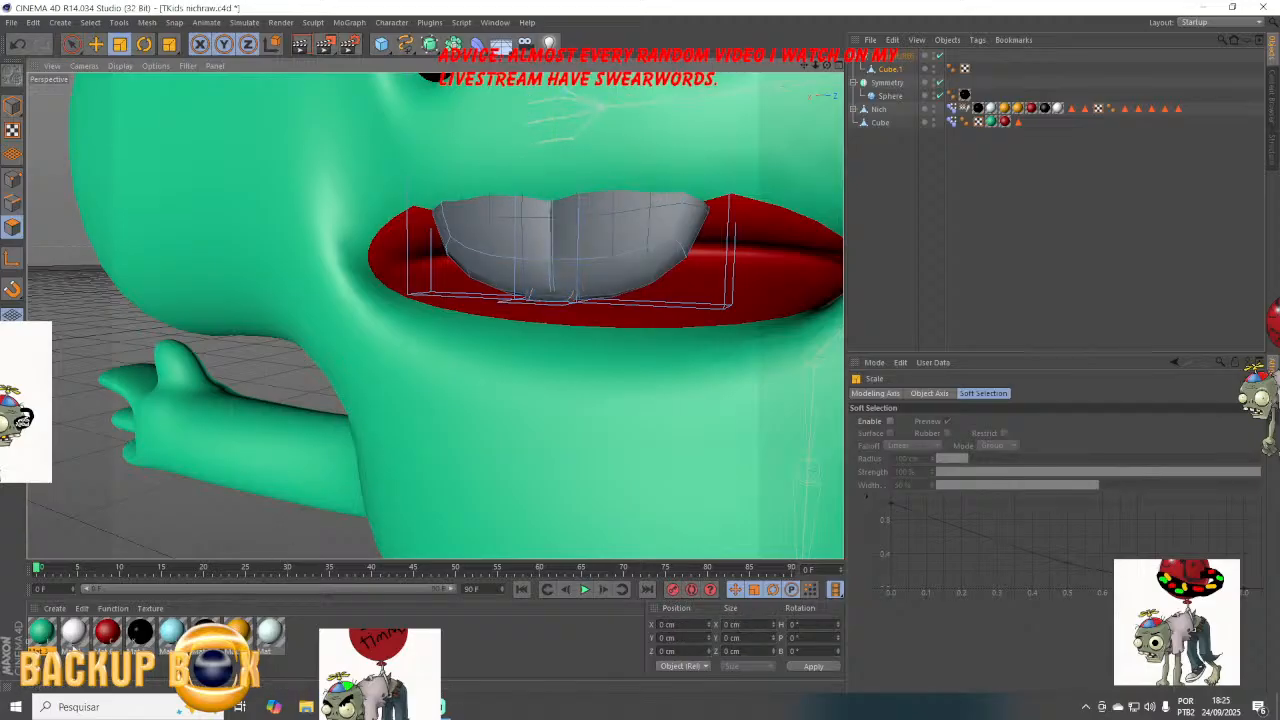
# Apply the white Mat.7 material to the teeth and push the middle underside face up and back between them.
pyautogui.moveTo(83, 645); pyautogui.dragTo(624, 246)
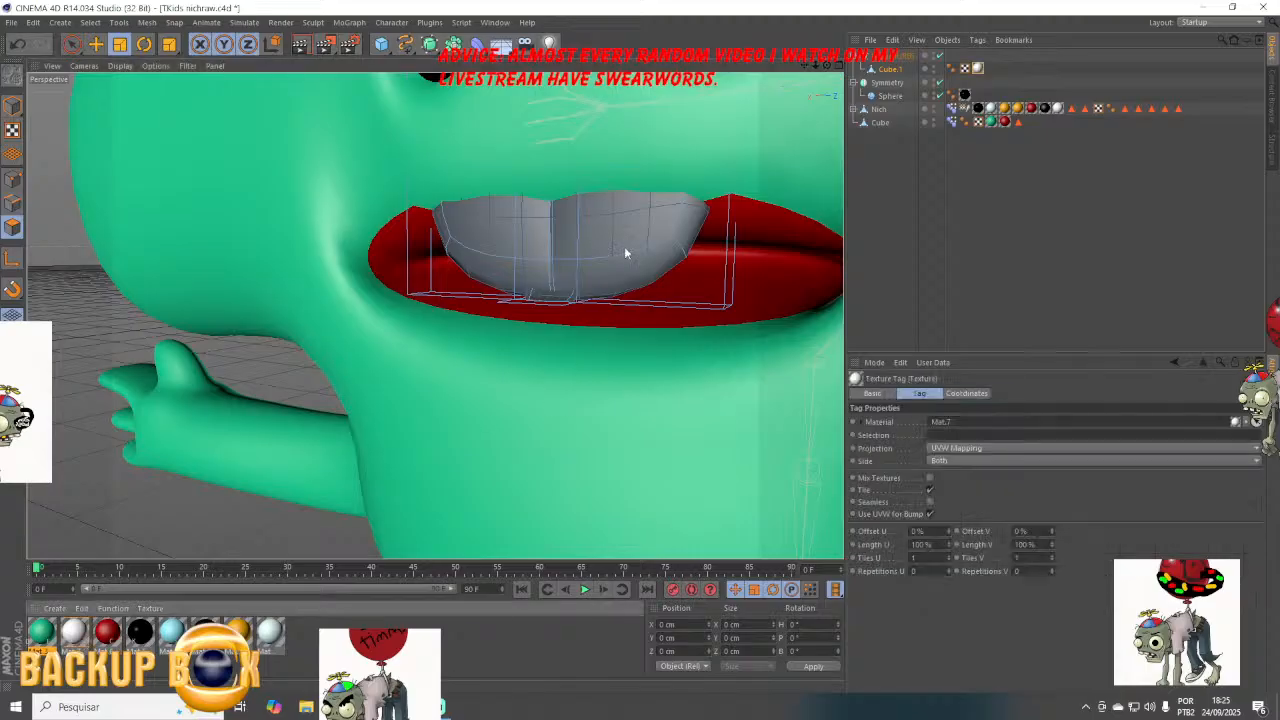
pyautogui.click(551, 303)
pyautogui.click(96, 45)
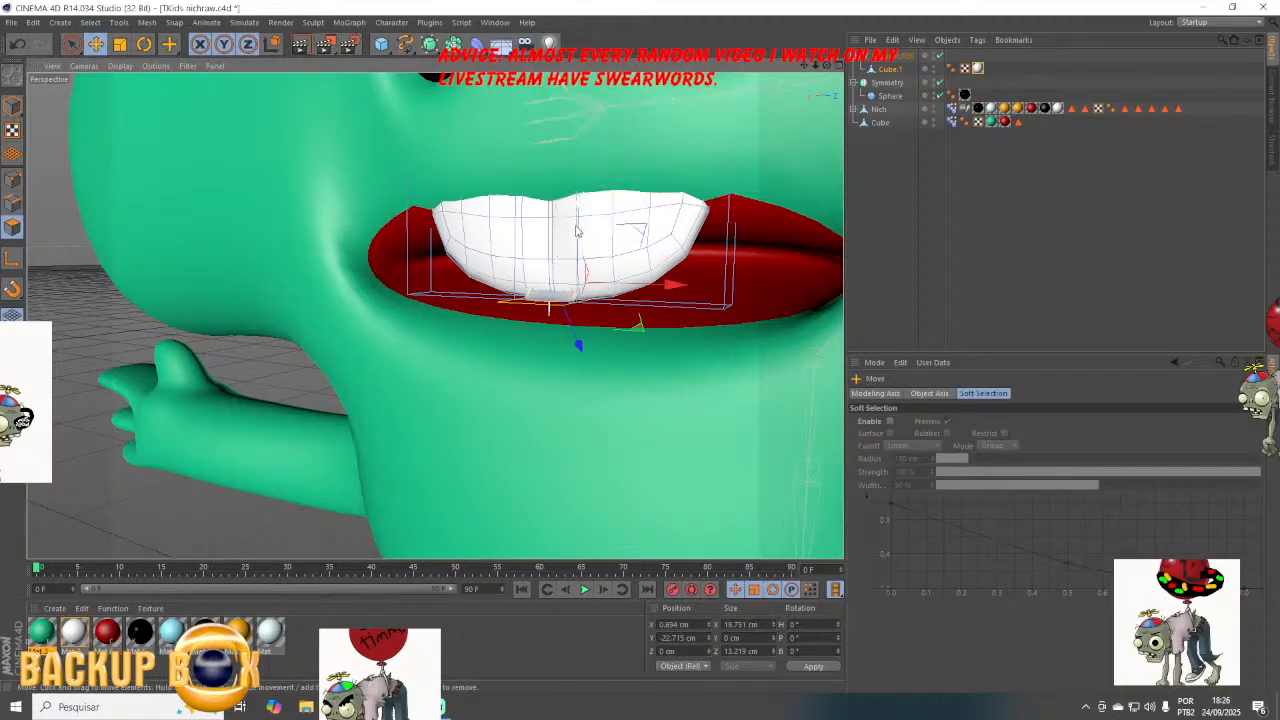
pyautogui.moveTo(577, 229); pyautogui.dragTo(641, 201)
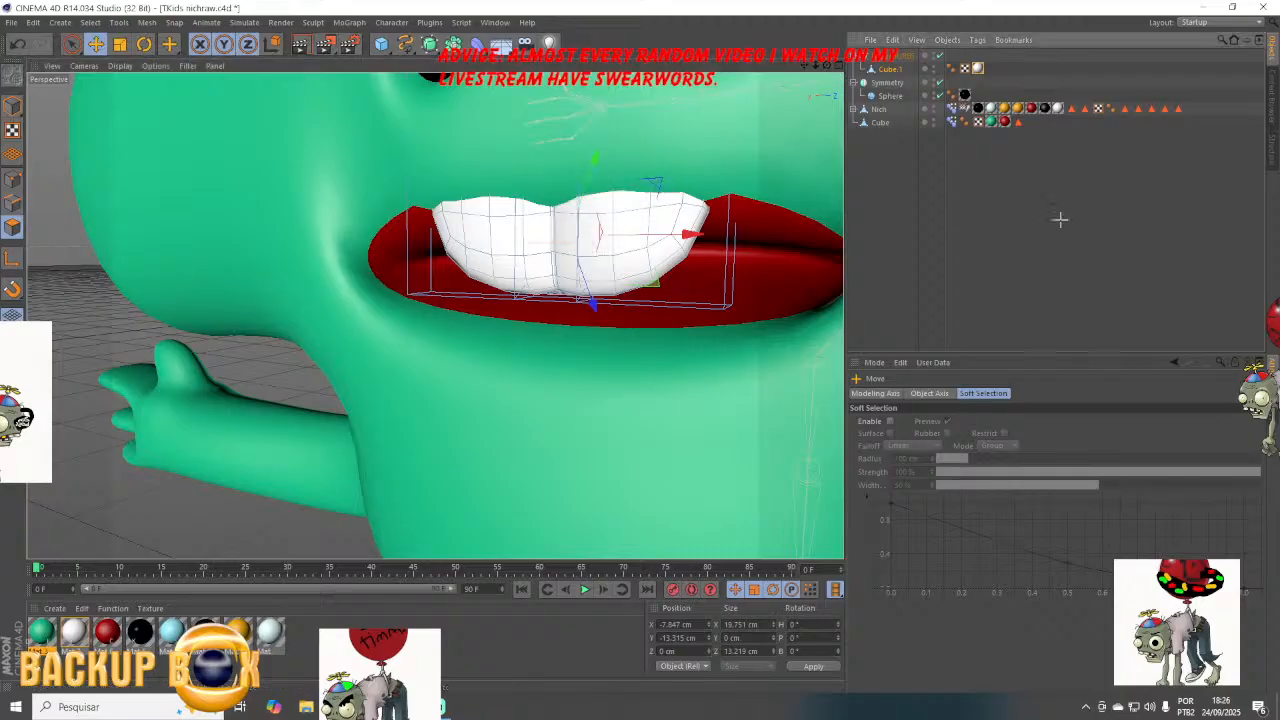
pyautogui.click(683, 152)
# Select the underside polygons of the teeth and raise them about 2.8 cm.
pyautogui.keyDown('alt'); pyautogui.moveTo(434, 309); pyautogui.dragTo(700, 125); pyautogui.keyUp('alt')
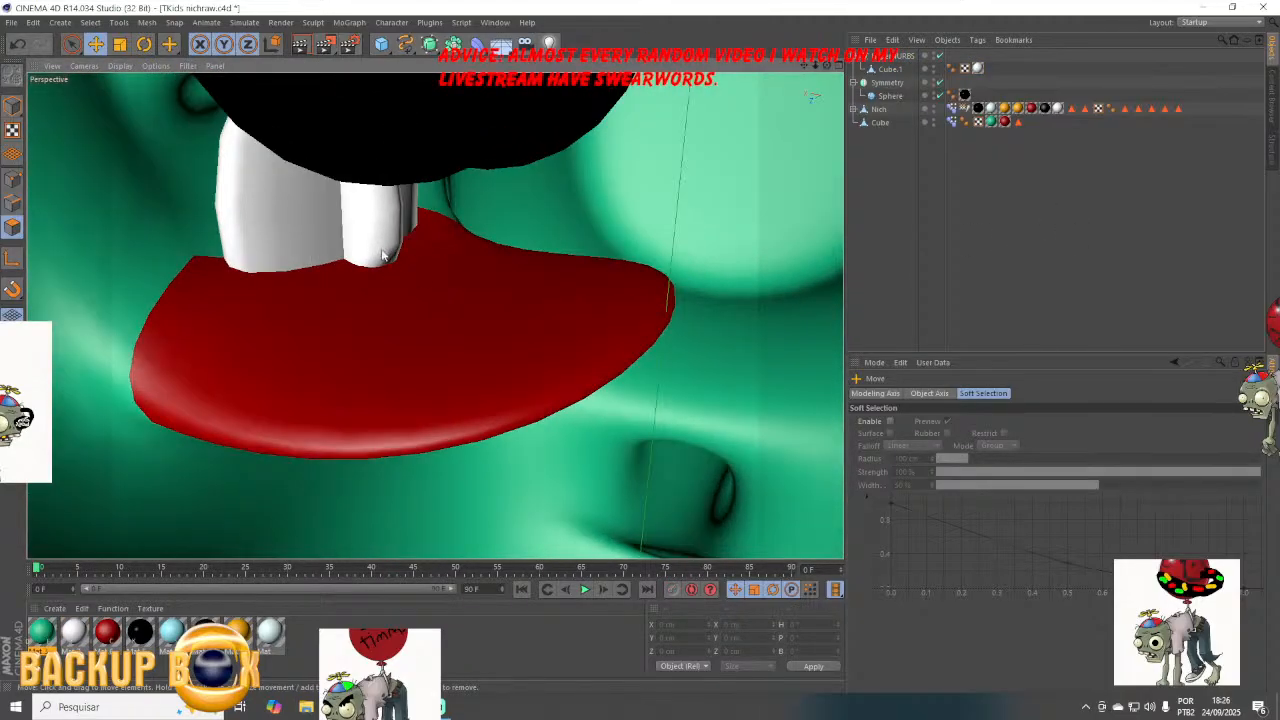
pyautogui.click(888, 69)
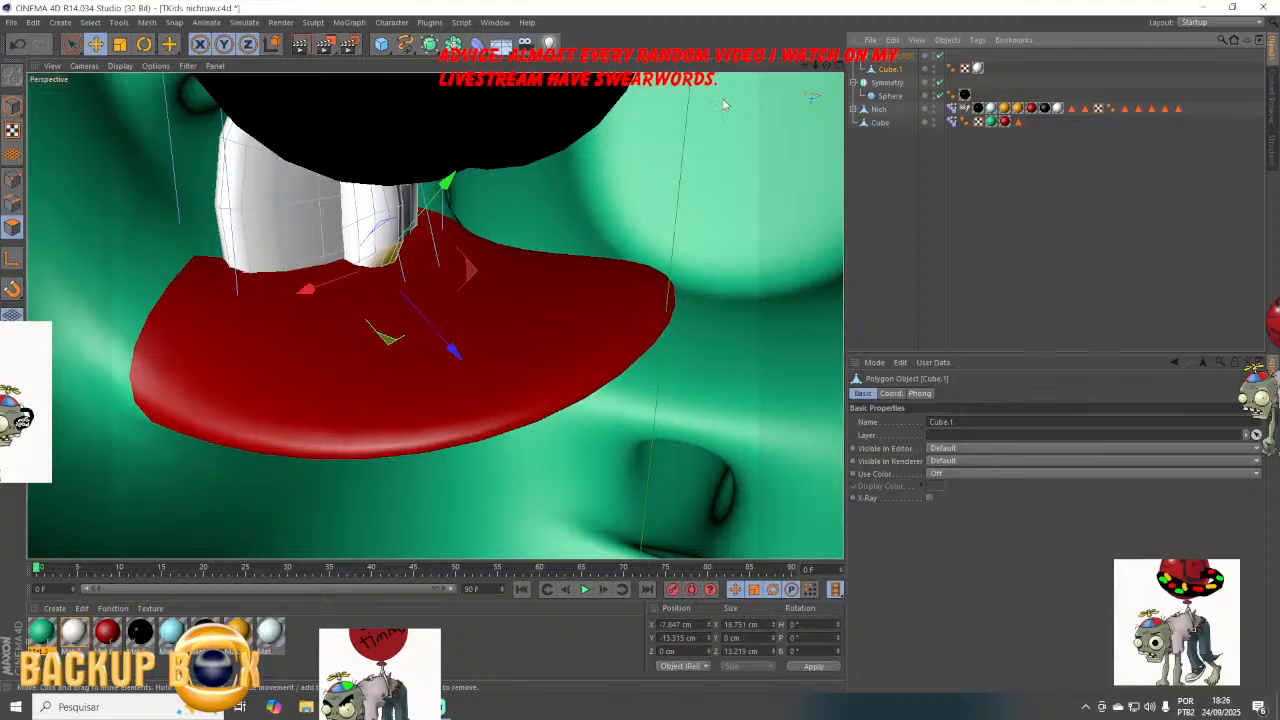
pyautogui.moveTo(827, 67); pyautogui.dragTo(434, 315)
pyautogui.click(519, 298)
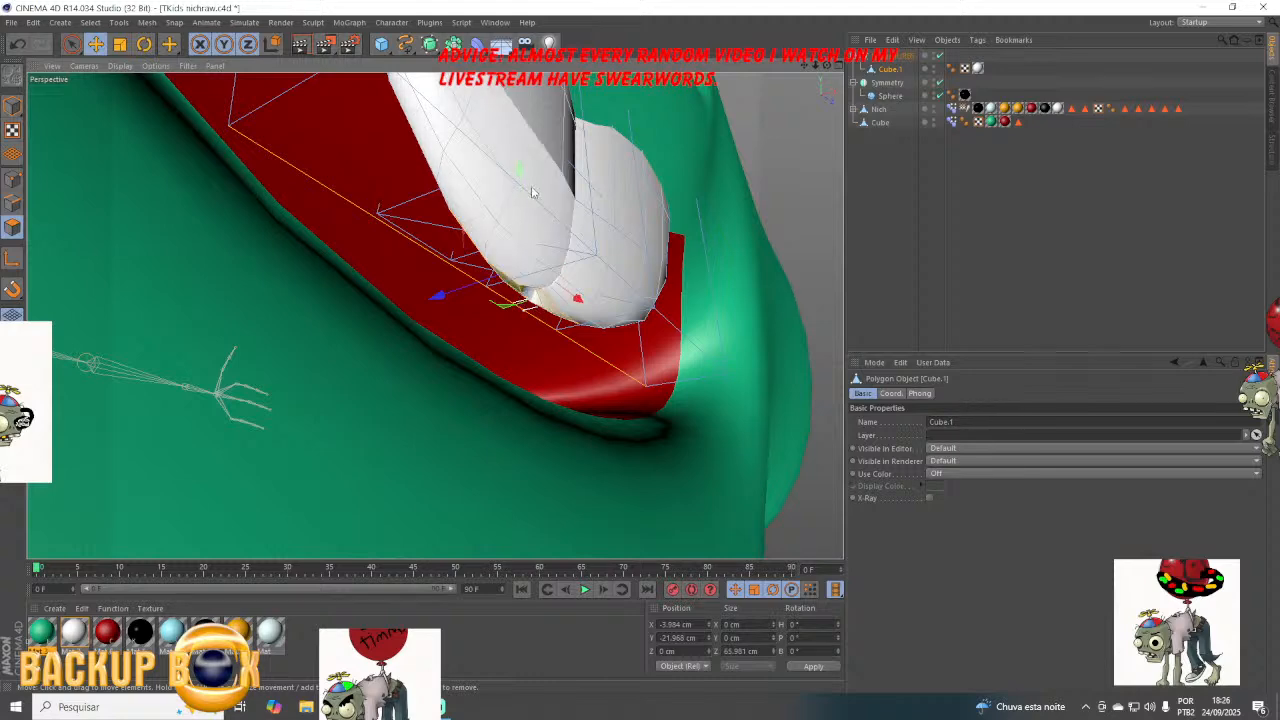
pyautogui.moveTo(527, 188); pyautogui.dragTo(554, 162)
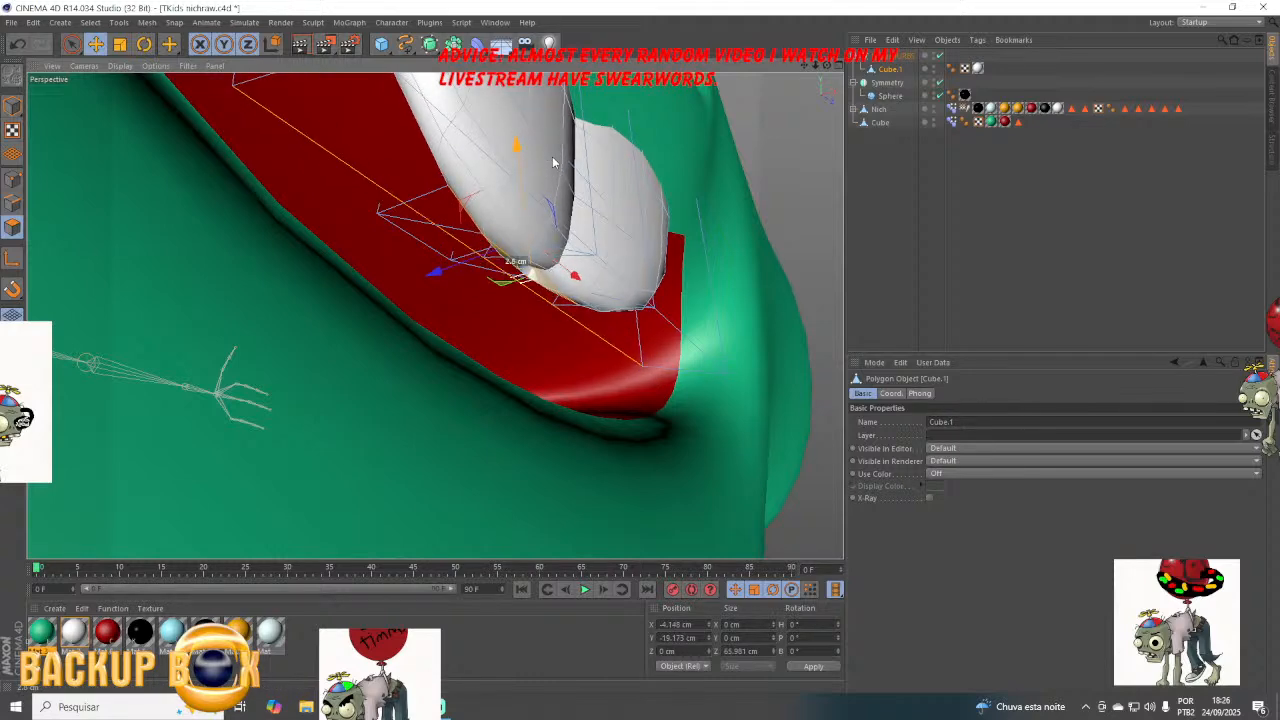
pyautogui.click(750, 157)
# Save the project with the finished teeth.
pyautogui.moveTo(828, 66); pyautogui.dragTo(780, 67)
pyautogui.click(9, 23)
pyautogui.click(58, 131)
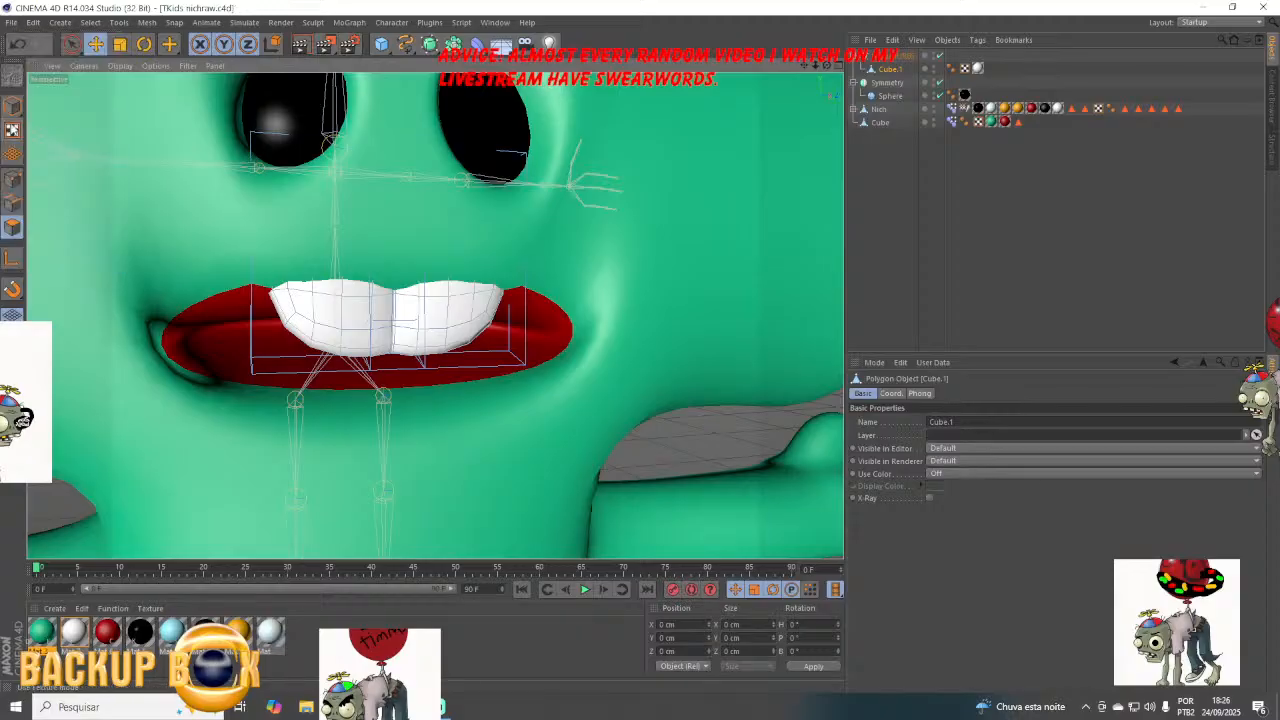
# Convert the smoothed teeth to a polygon object, take it out of the HyperNURBS null, and delete the empty null.
pyautogui.click(12, 106)
pyautogui.click(948, 192)
pyautogui.click(893, 56)
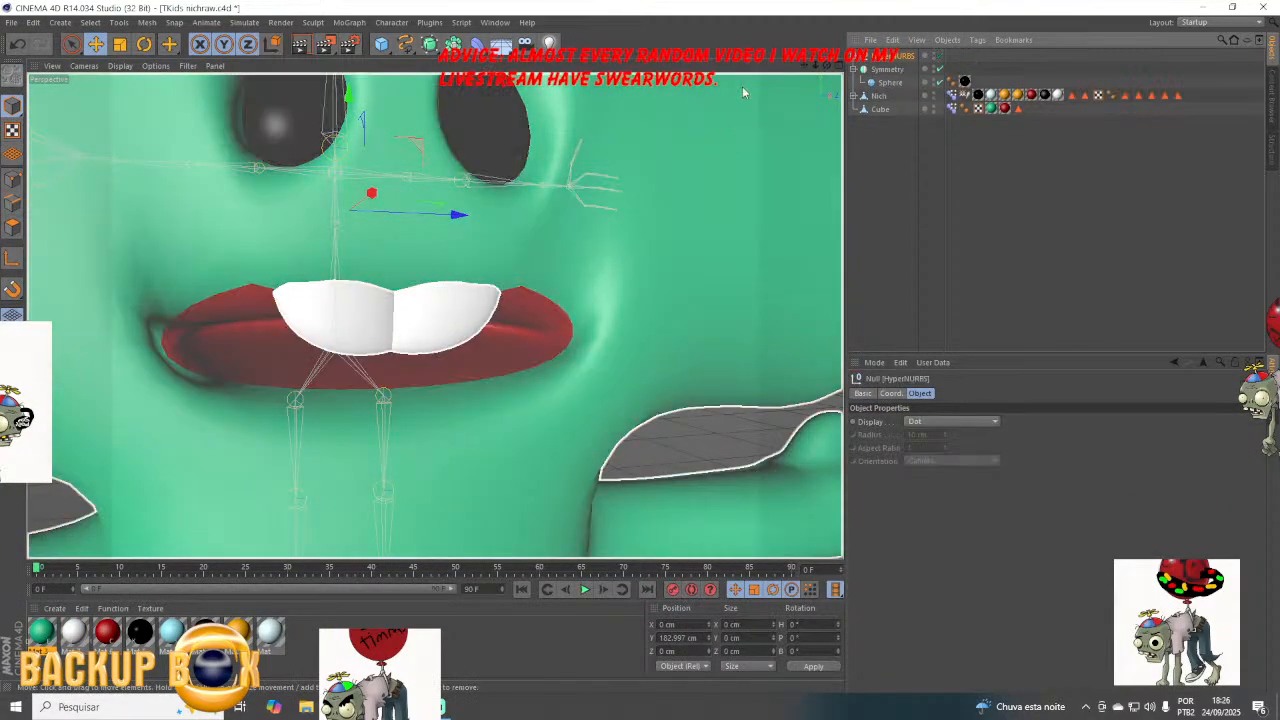
pyautogui.click(881, 62)
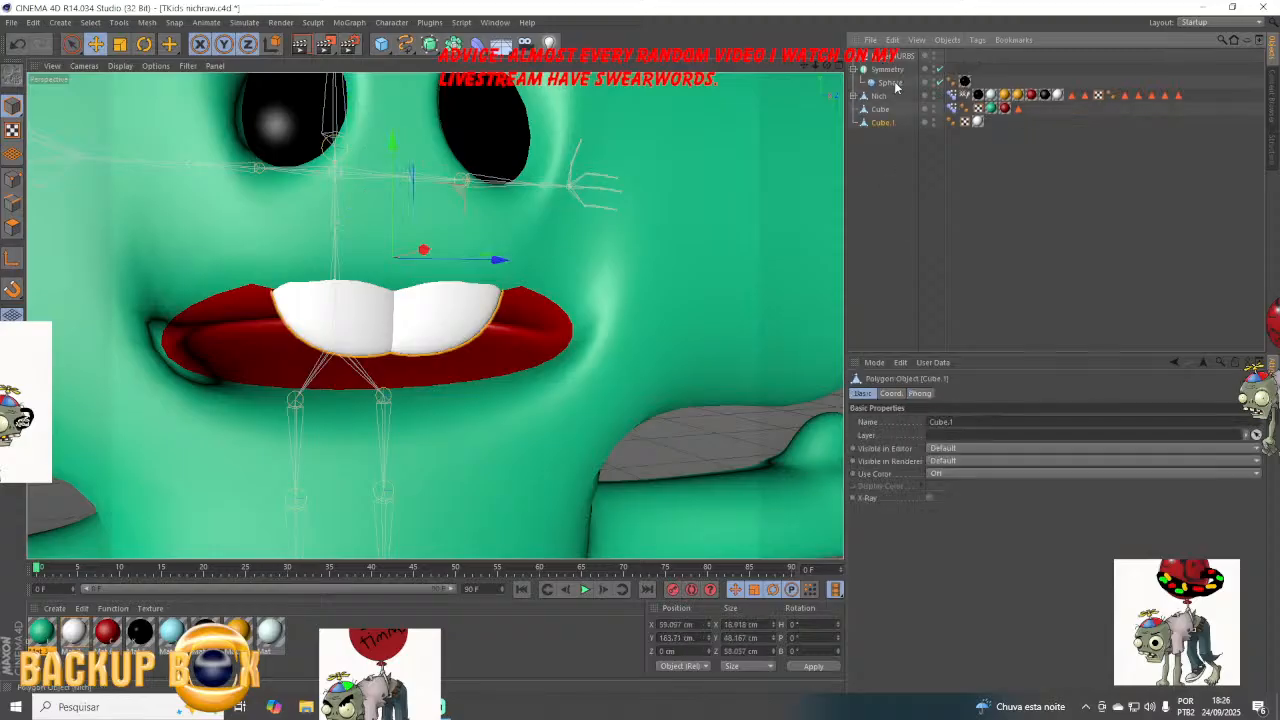
pyautogui.press('Delete')
pyautogui.moveTo(827, 66); pyautogui.dragTo(810, 67)
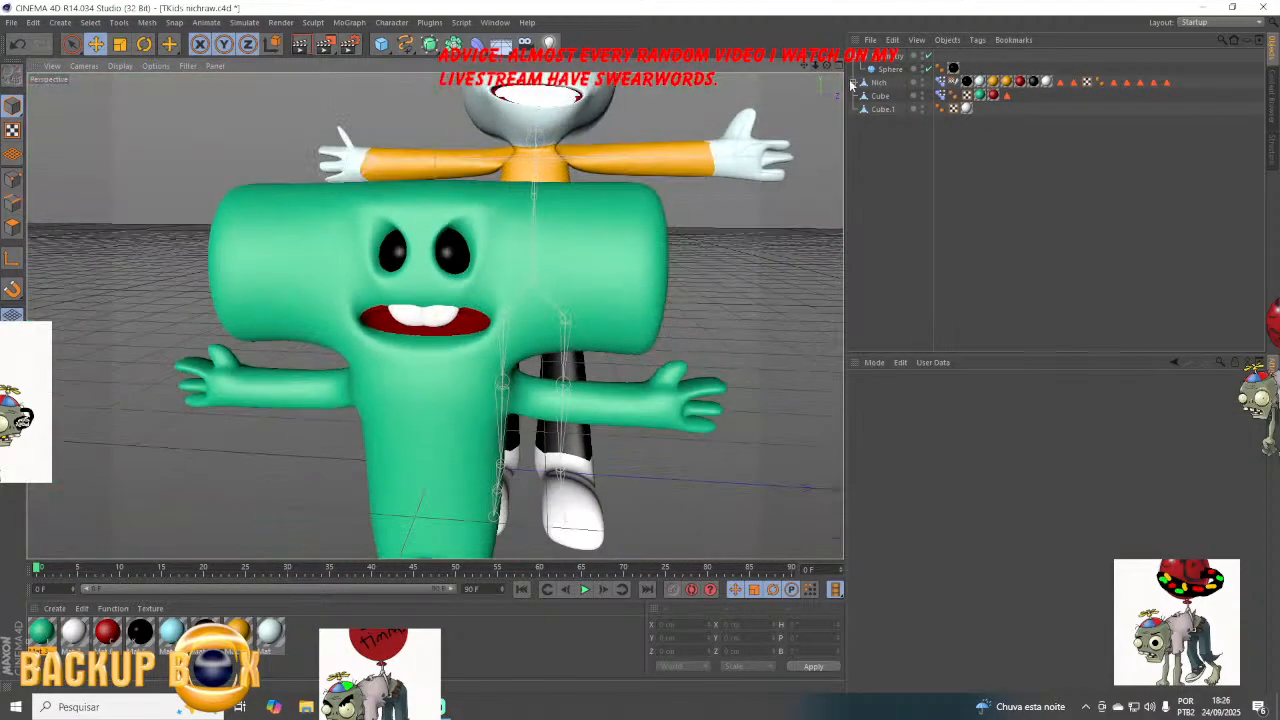
# Rename the teeth object Cube.1 as Tooth and save the project.
pyautogui.click(879, 109)
pyautogui.doubleClick(882, 109)
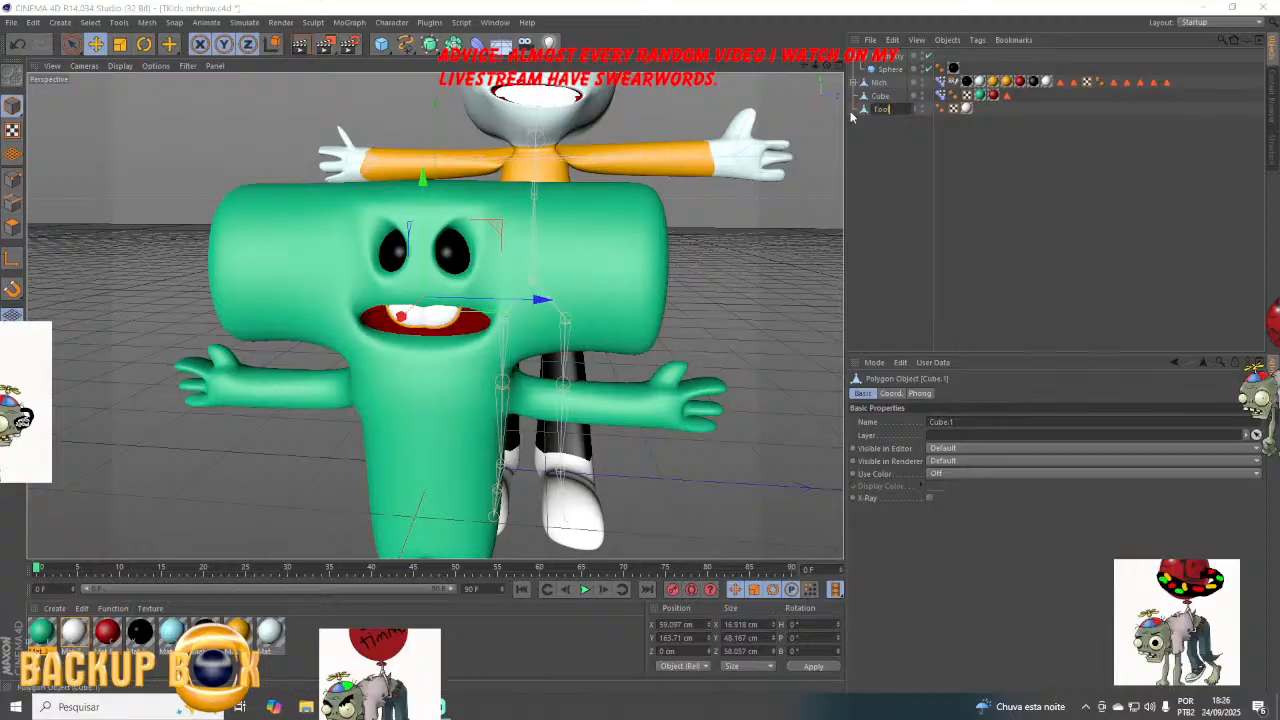
pyautogui.press('Return')
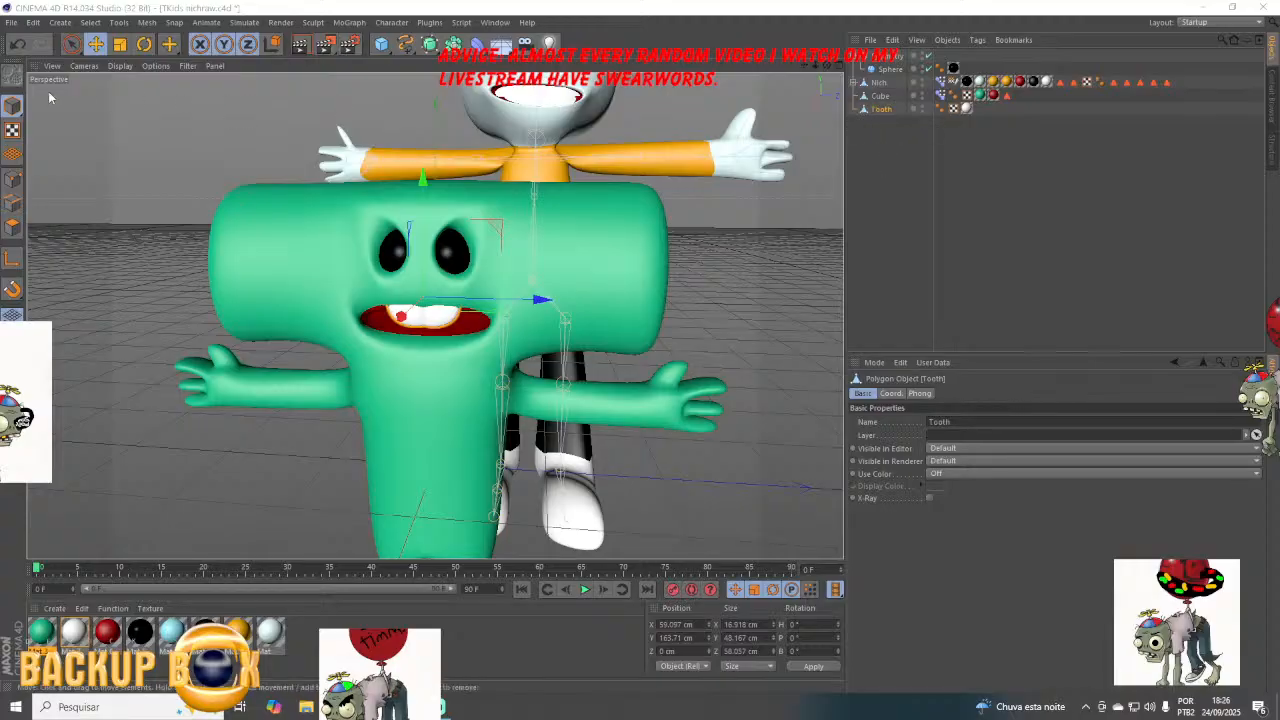
pyautogui.click(8, 22)
pyautogui.click(71, 134)
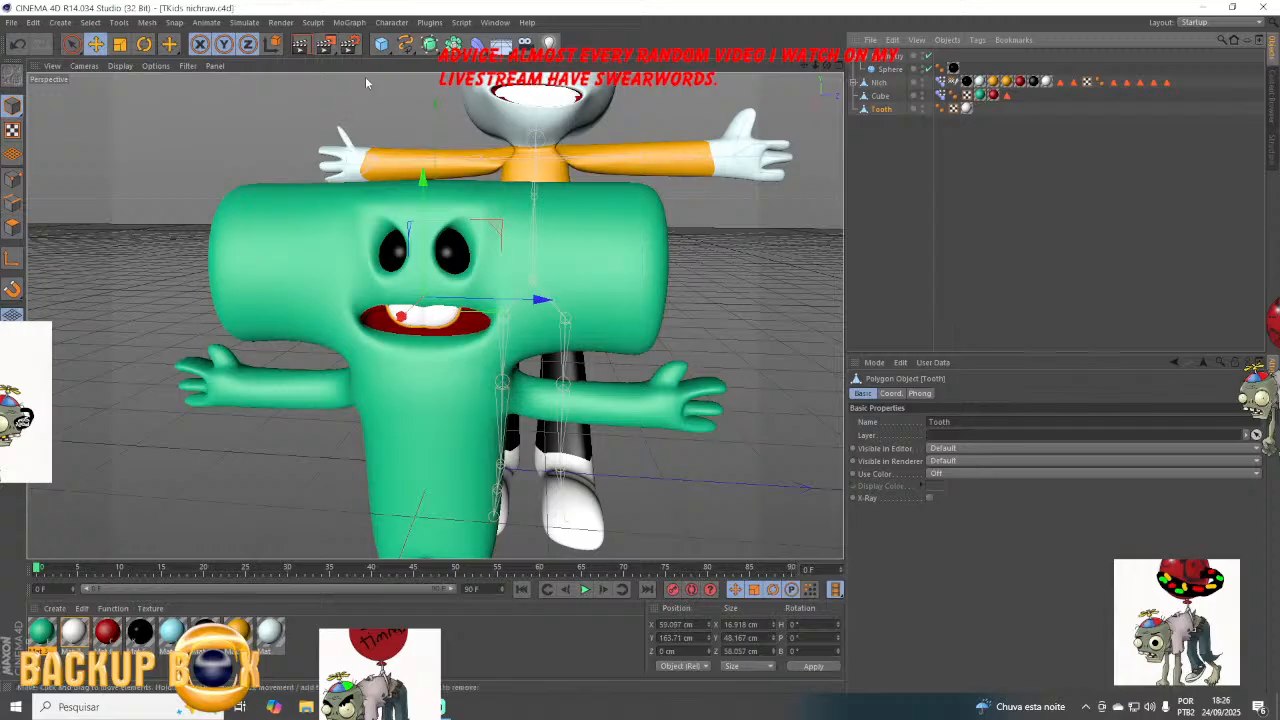
# Create a plane narrowed to a thin strip 389 cm wide and 4 cm high.
pyautogui.click(382, 45)
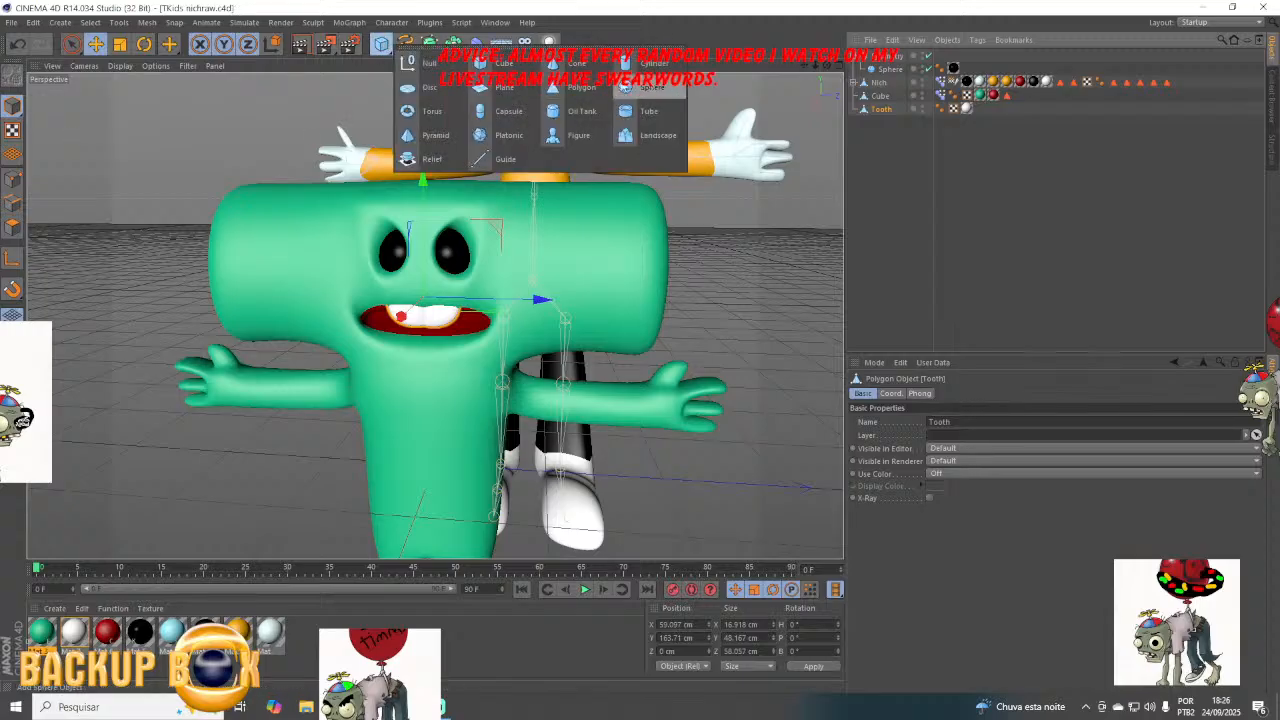
pyautogui.click(497, 88)
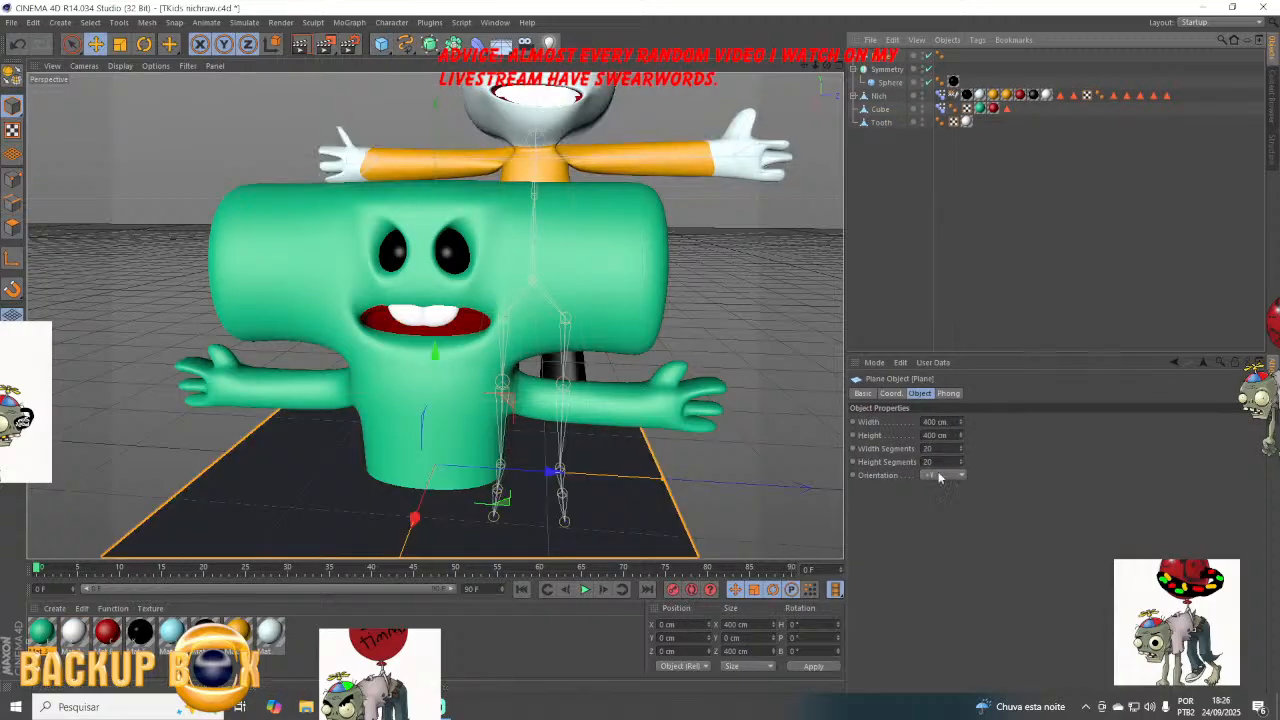
pyautogui.click(961, 425)
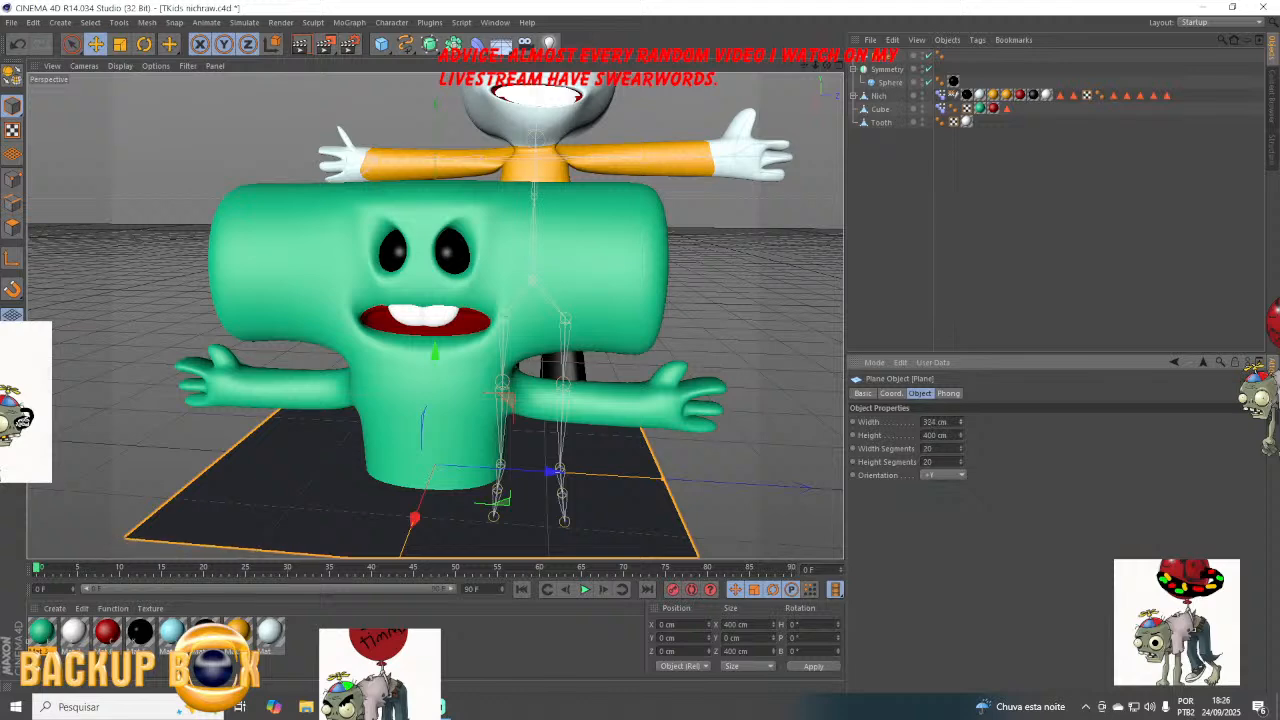
pyautogui.moveTo(960, 436); pyautogui.dragTo(960, 540)
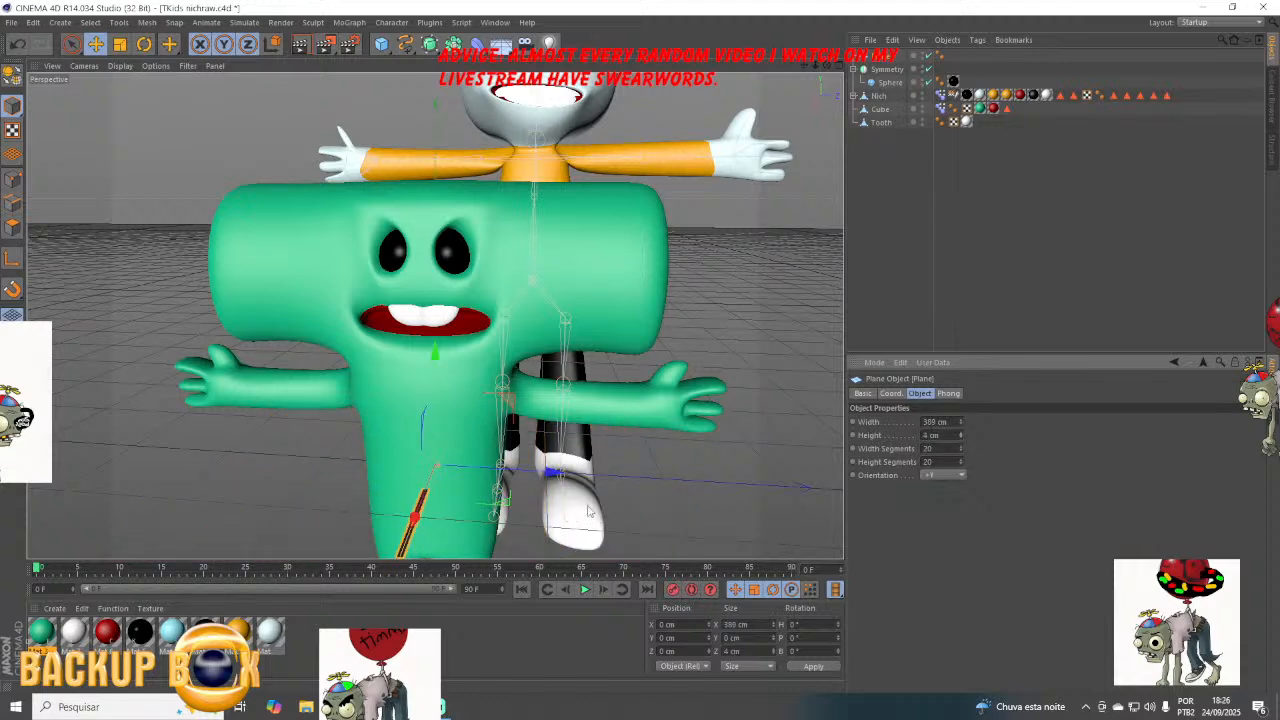
# Add a Bend deformer as a child of the strip plane and rotate it about 85° in bank.
pyautogui.moveTo(826, 66); pyautogui.dragTo(670, 70)
pyautogui.scroll(10, 492, 415)
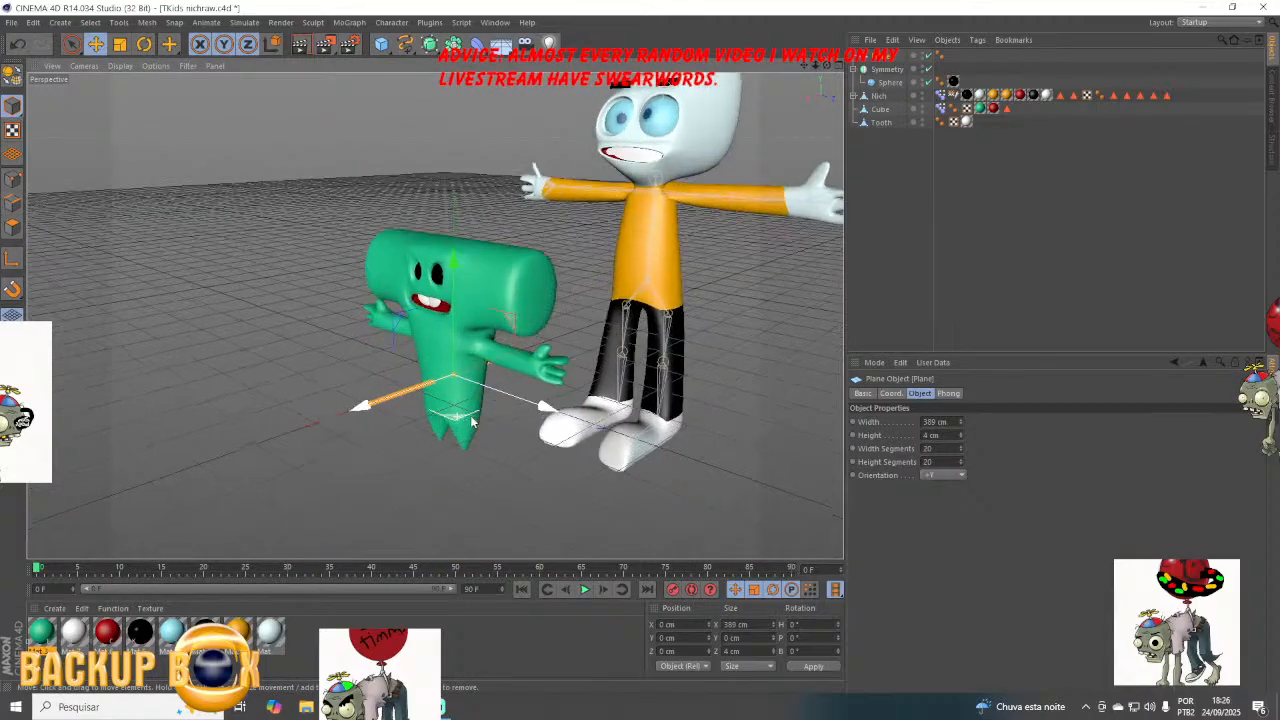
pyautogui.keyDown('alt'); pyautogui.moveTo(479, 416); pyautogui.dragTo(485, 416, button='right'); pyautogui.keyUp('alt')
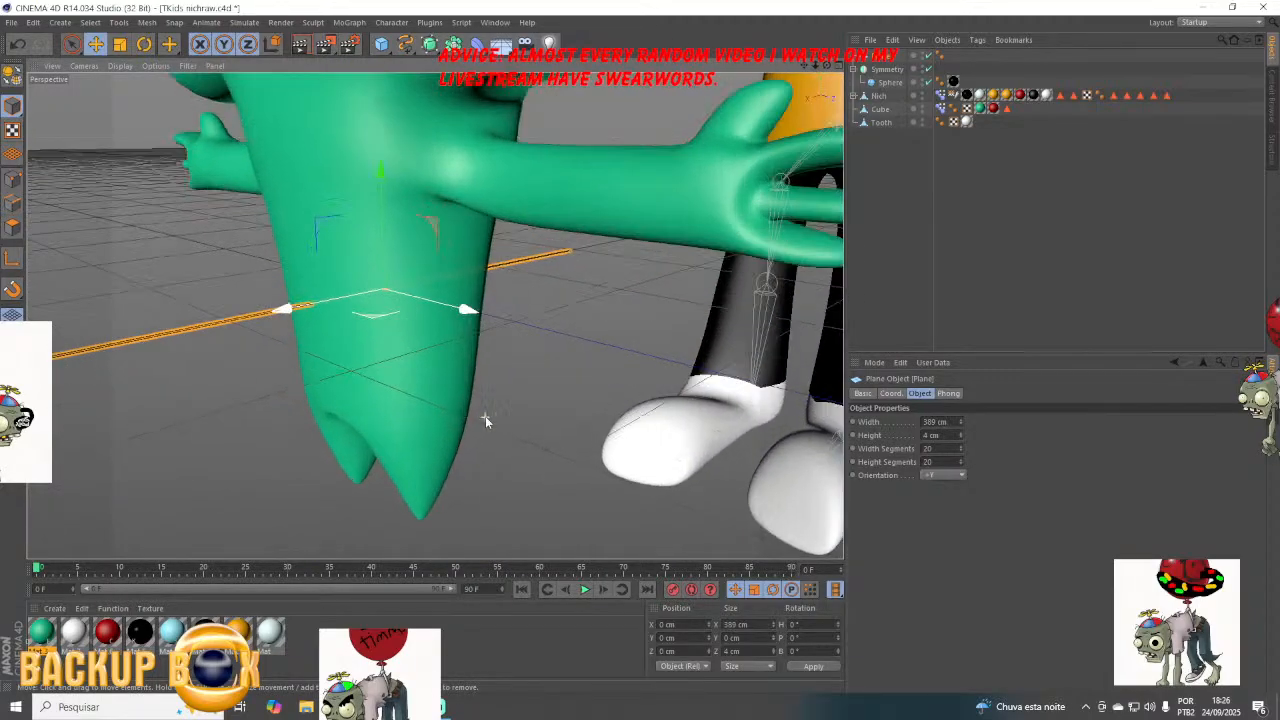
pyautogui.keyDown('alt'); pyautogui.moveTo(206, 370); pyautogui.dragTo(78, 374, button='right'); pyautogui.keyUp('alt')
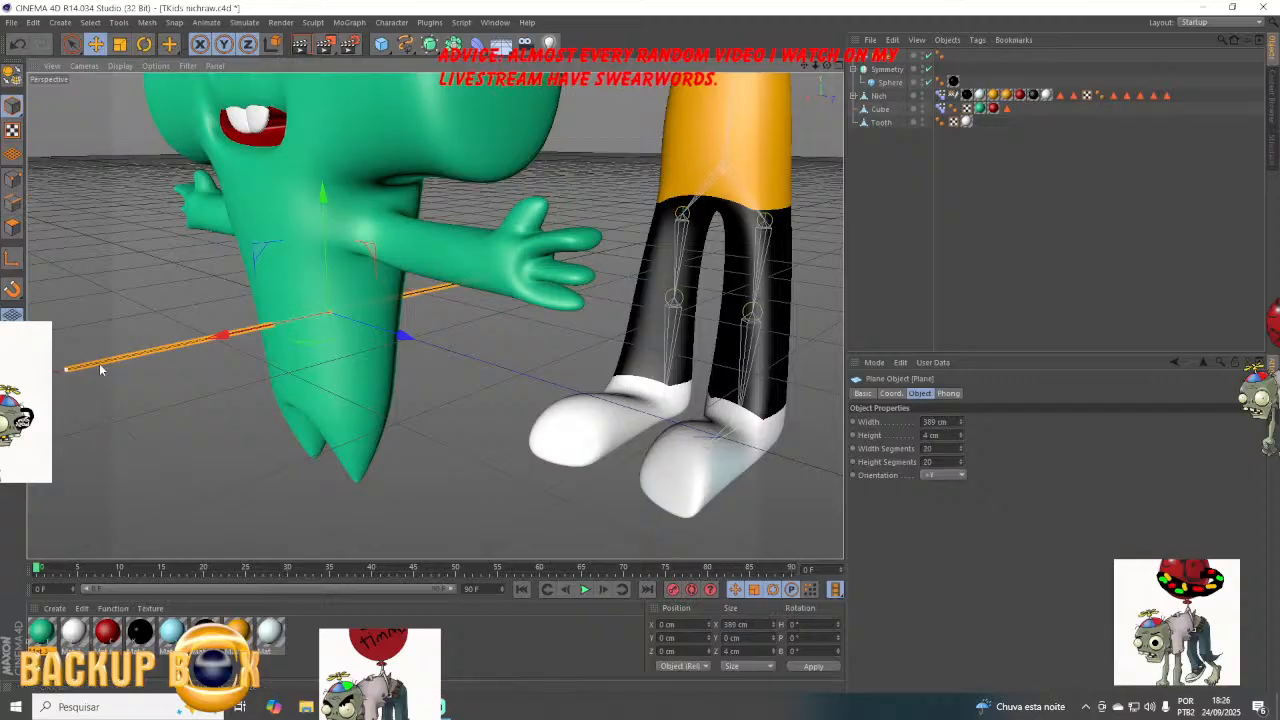
pyautogui.moveTo(477, 43); pyautogui.dragTo(548, 64)
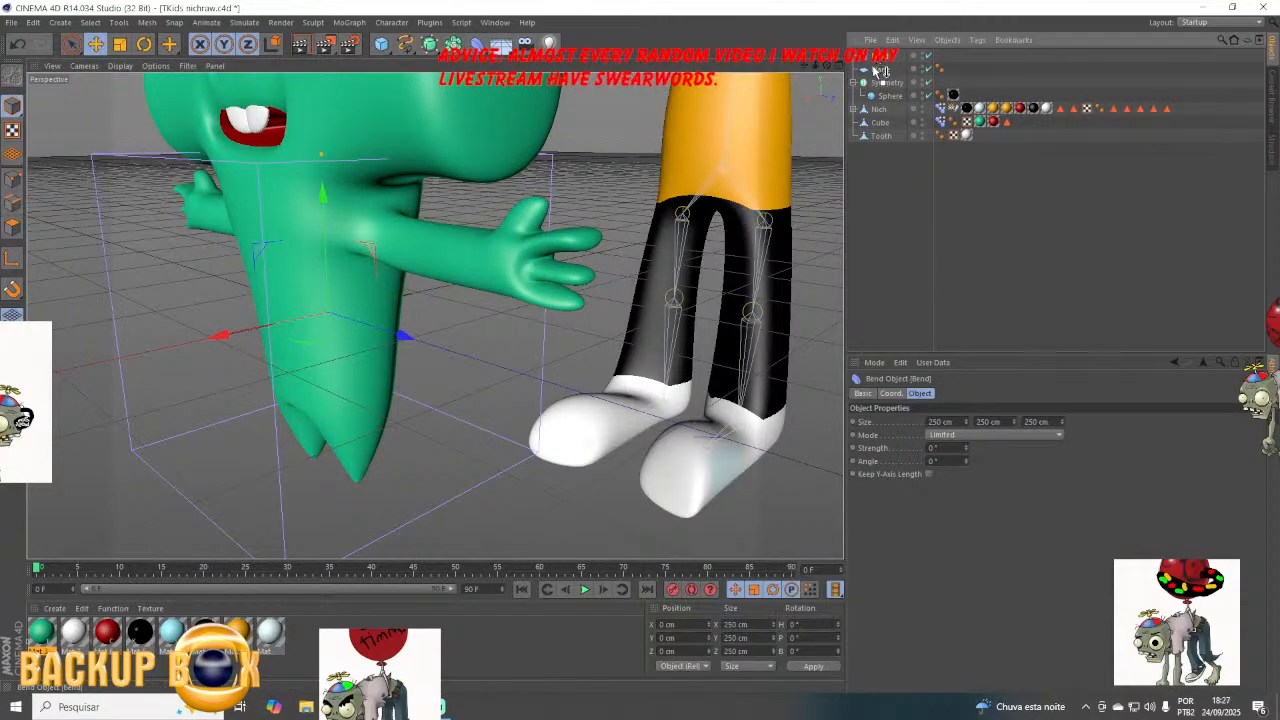
pyautogui.click(144, 45)
pyautogui.moveTo(285, 268); pyautogui.dragTo(150, 410)
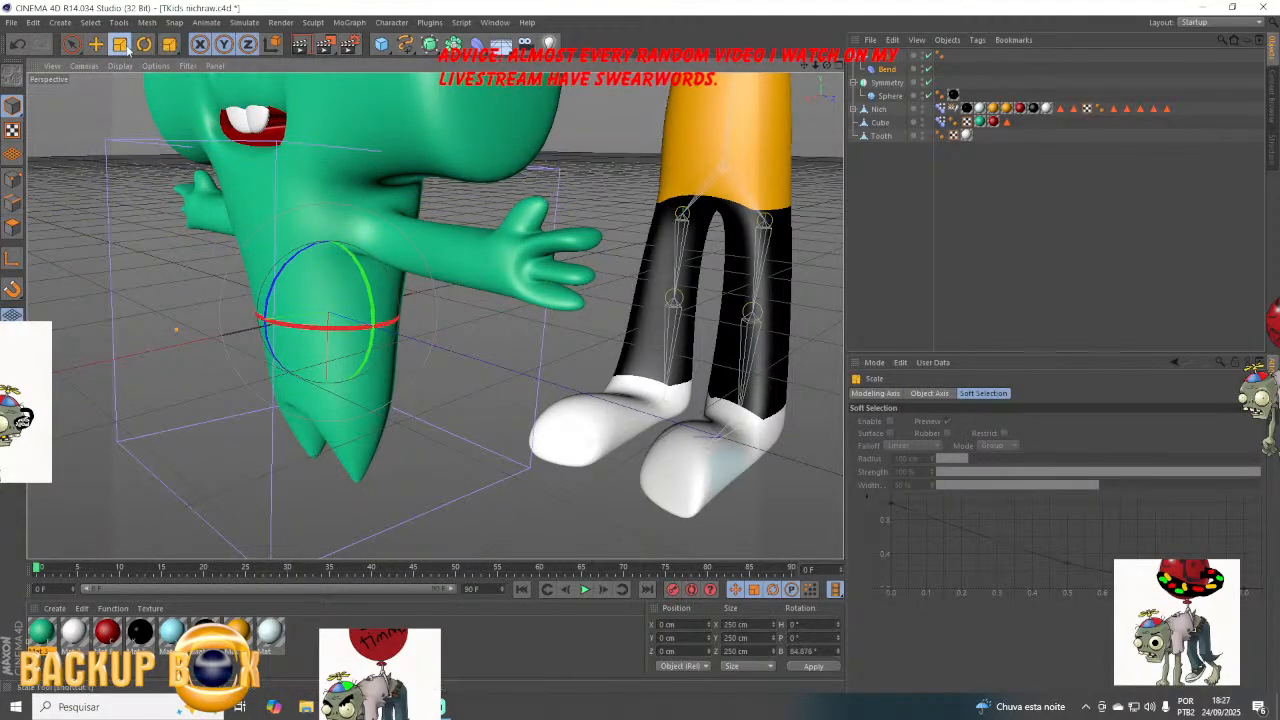
# Shrink the Bend deformer to 145 cm per side and set its strength to 25°.
pyautogui.moveTo(472, 331)
pyautogui.mouseDown()
pyautogui.moveTo(386, 449)
pyautogui.moveTo(481, 335)
pyautogui.mouseUp()
pyautogui.click(887, 70)
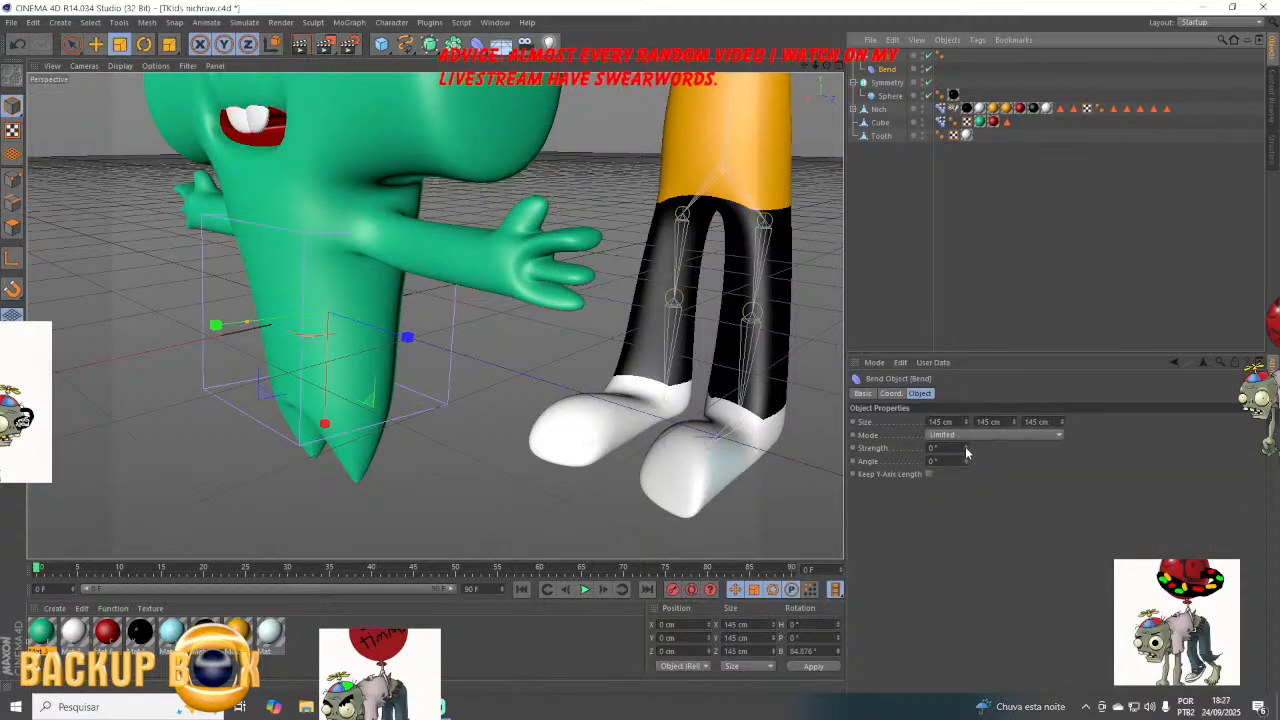
pyautogui.moveTo(966, 453); pyautogui.dragTo(866, 214)
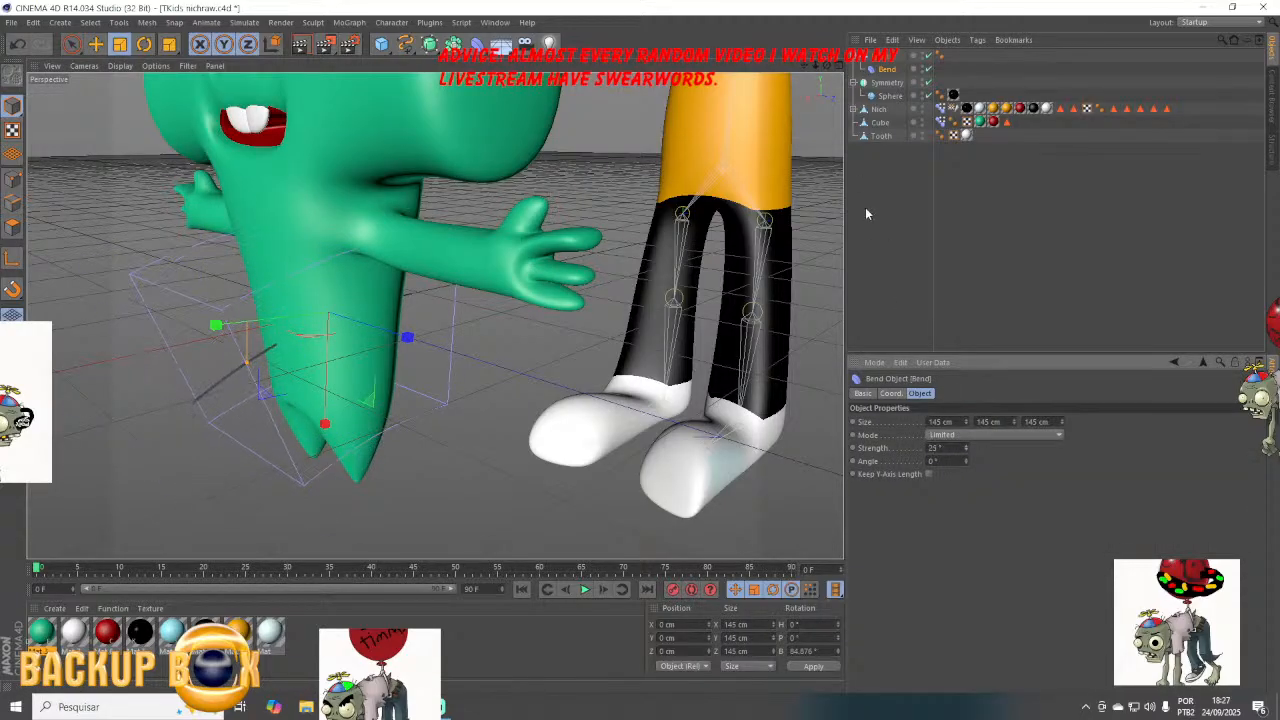
# Shorten the bent strip to about 186 cm and raise it above the green character's head, at about Y 295 cm.
pyautogui.click(872, 95)
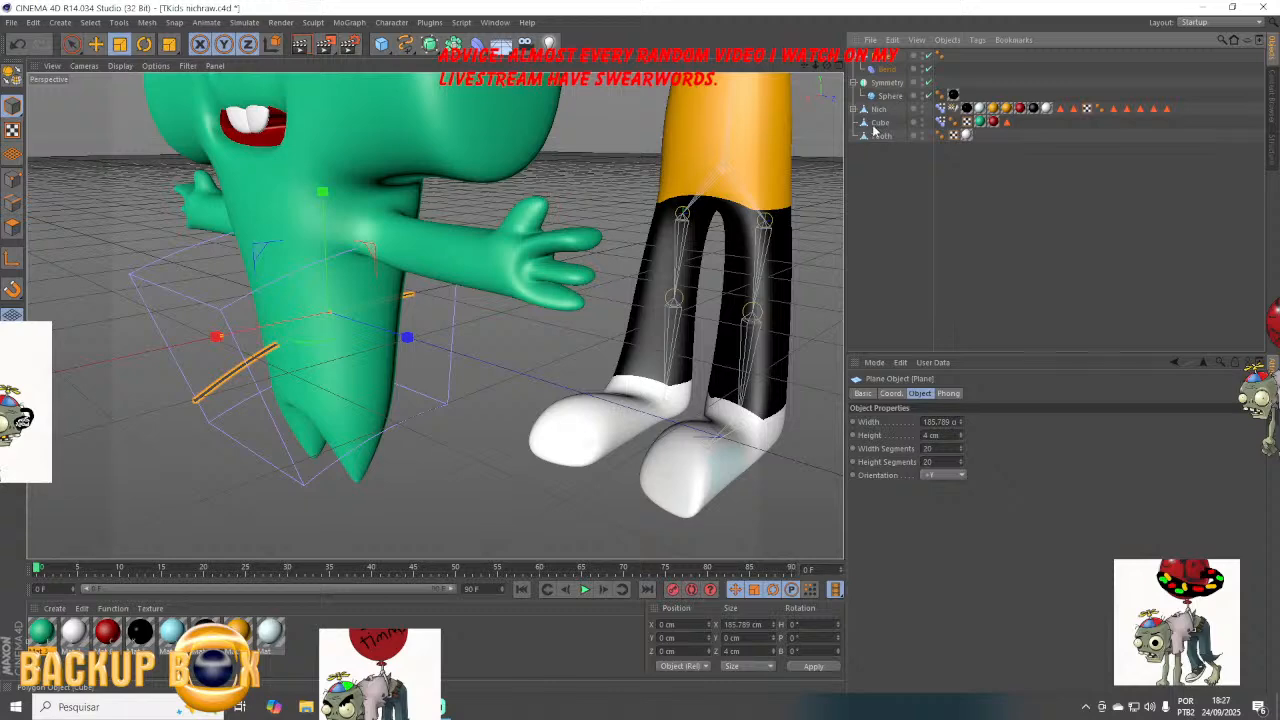
pyautogui.click(96, 44)
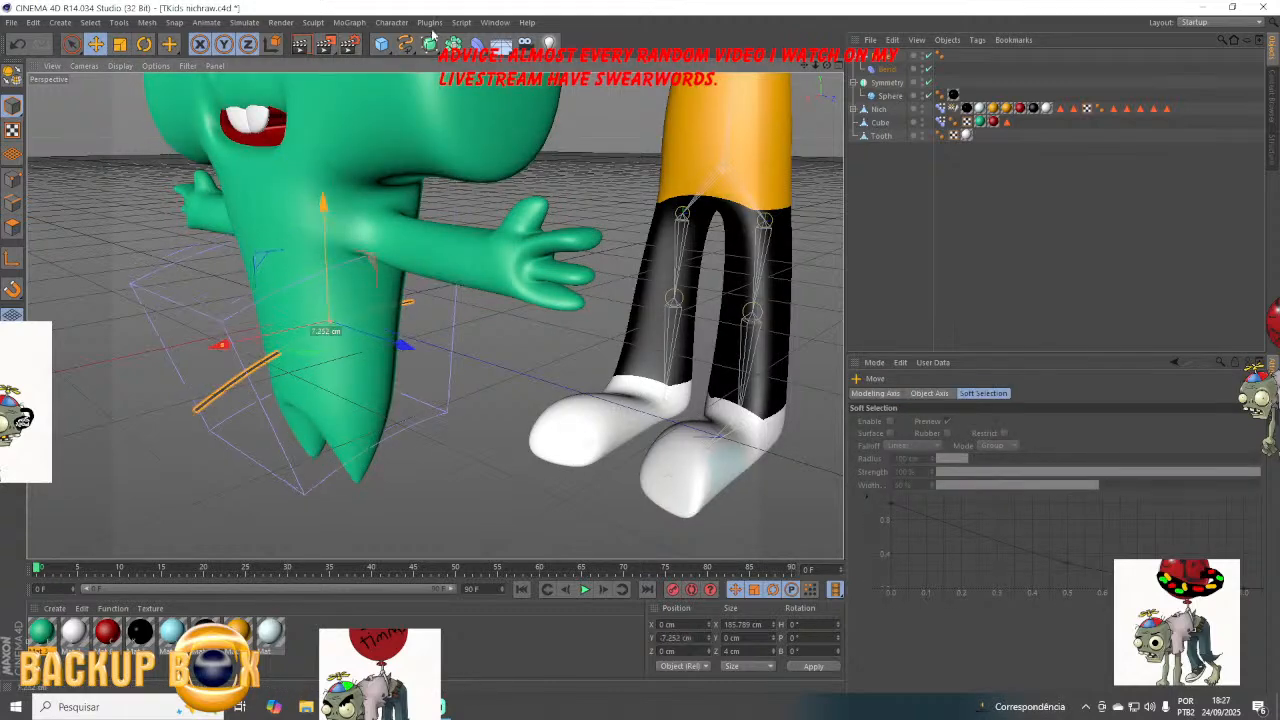
pyautogui.click(798, 103)
pyautogui.moveTo(806, 64); pyautogui.dragTo(804, 310)
# Tilt the strip to about -57° in bank, shrink it to about 89 cm wide, and apply the black Mat.5 material.
pyautogui.click(144, 44)
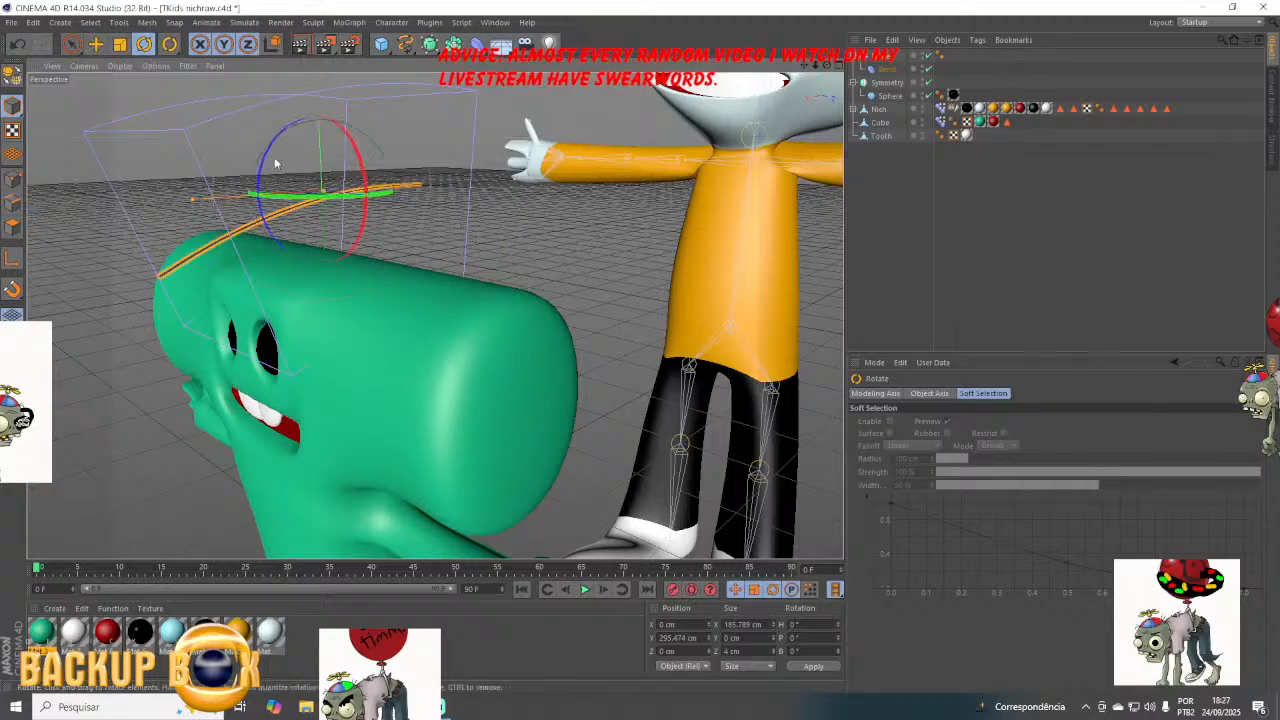
pyautogui.moveTo(285, 140)
pyautogui.mouseDown()
pyautogui.moveTo(330, 130)
pyautogui.moveTo(290, 130)
pyautogui.mouseUp()
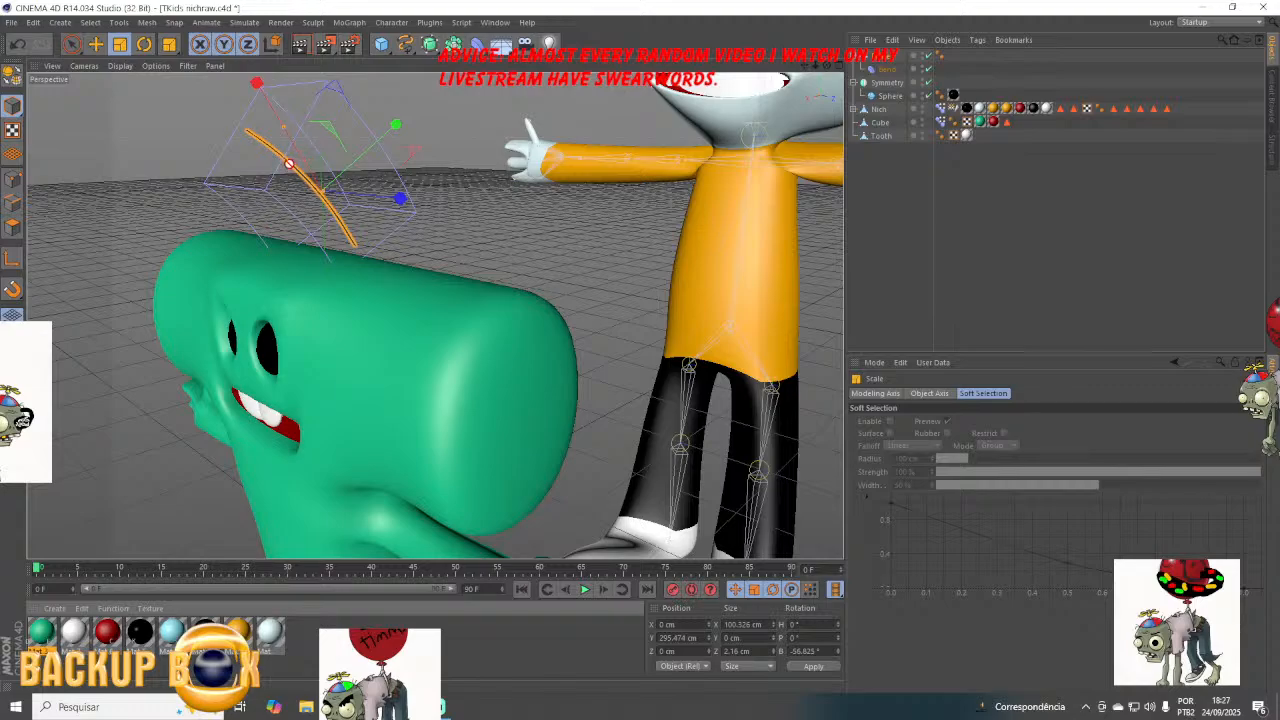
pyautogui.moveTo(294, 171); pyautogui.dragTo(294, 171)
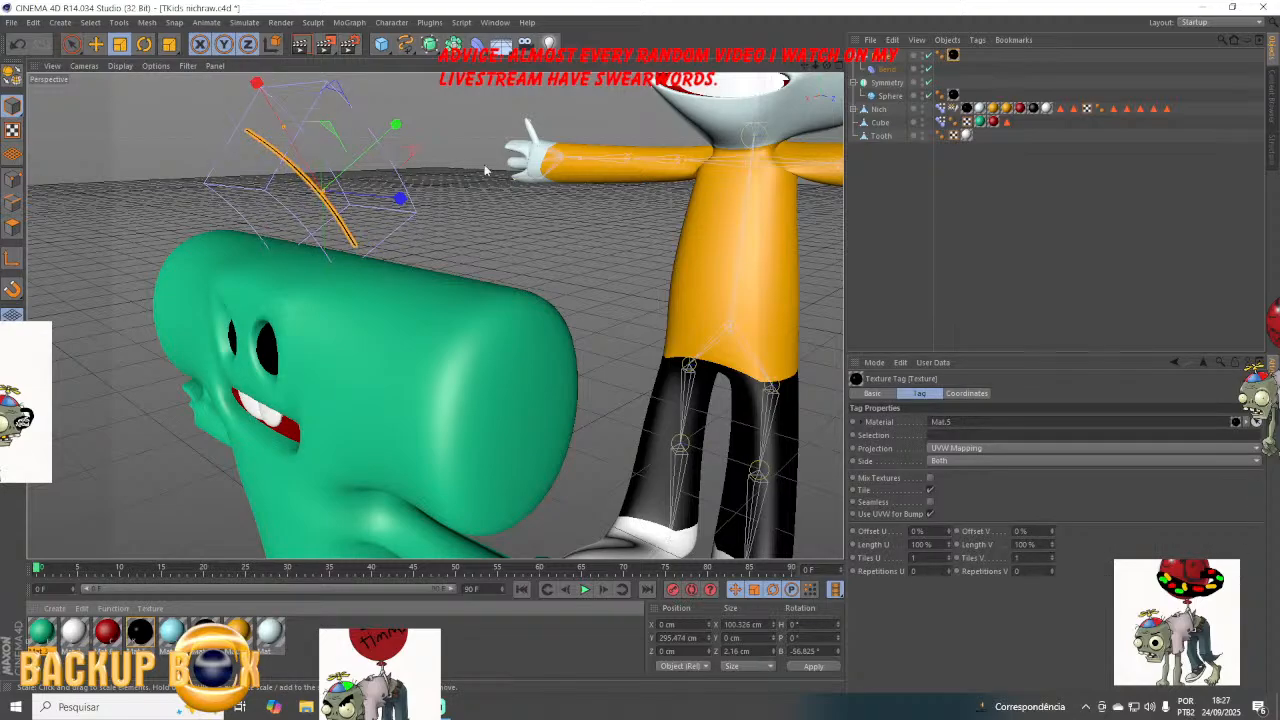
pyautogui.moveTo(470, 185); pyautogui.dragTo(424, 215)
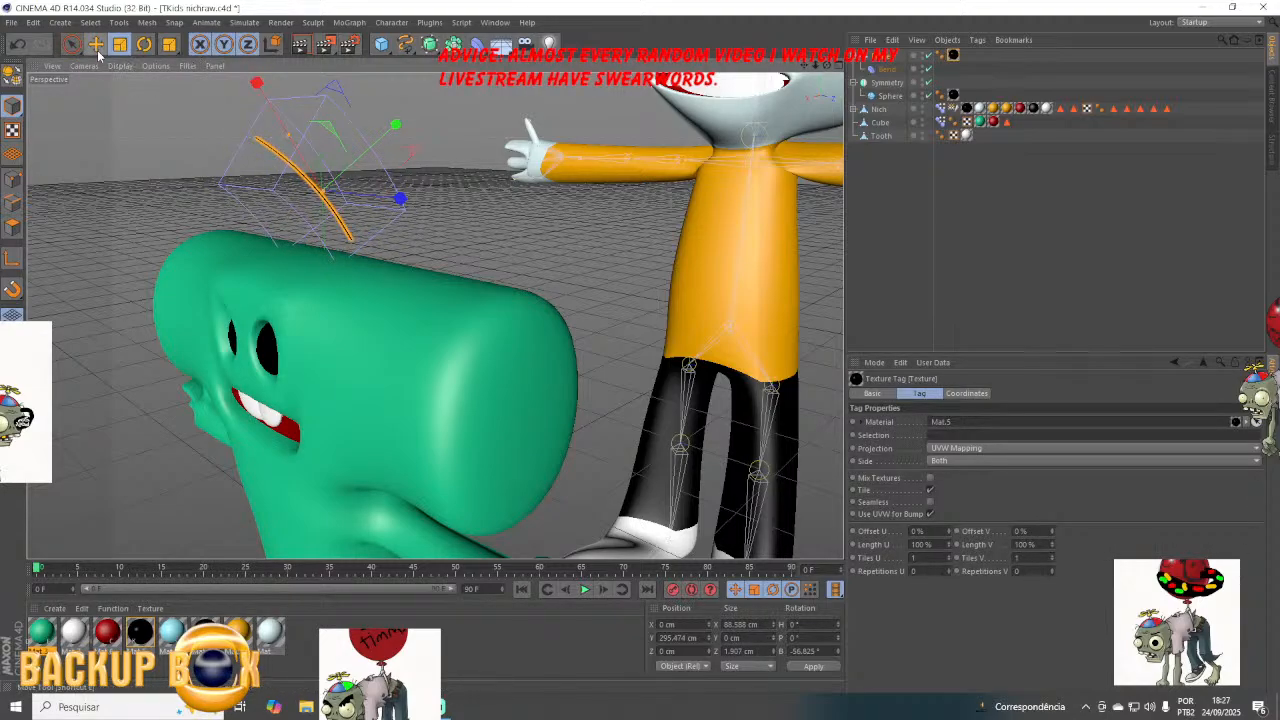
# Duplicate the strip at about -20° bank, lower the copy onto the head and shrink it to about 71 cm, and save the project.
pyautogui.click(144, 44)
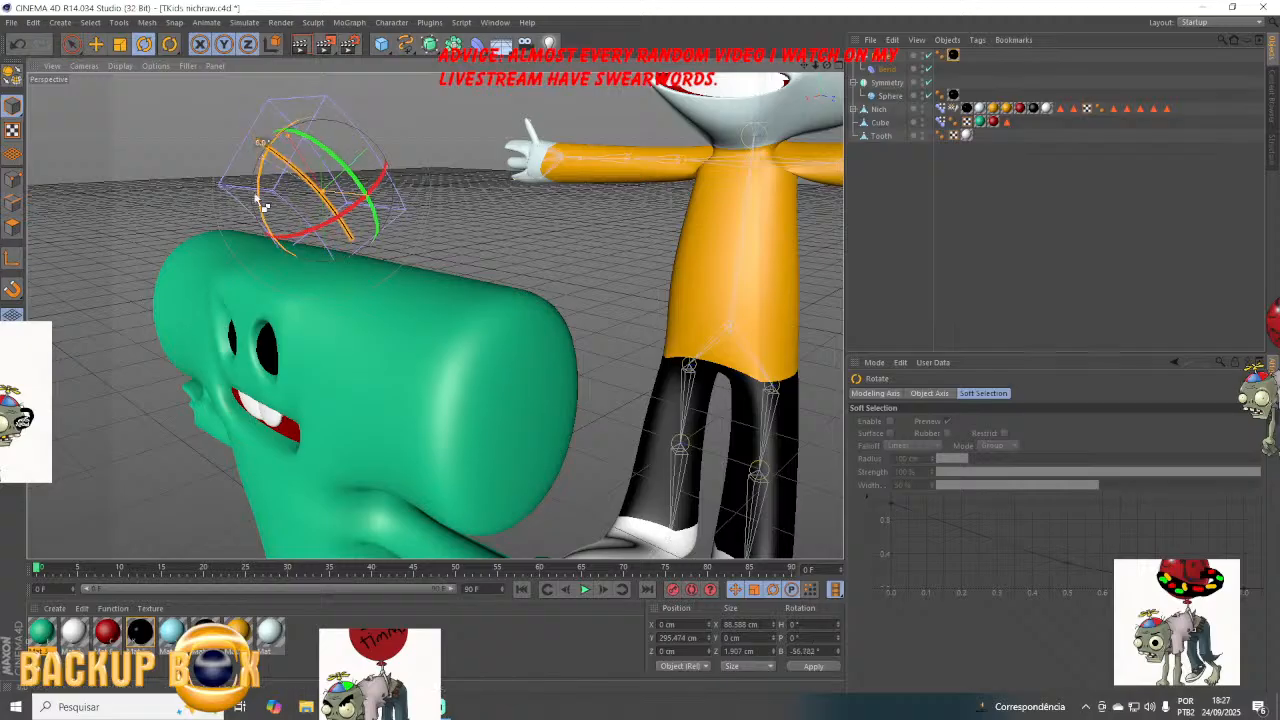
pyautogui.keyDown('ctrl'); pyautogui.moveTo(256, 198); pyautogui.dragTo(183, 126); pyautogui.keyUp('ctrl')
pyautogui.click(96, 45)
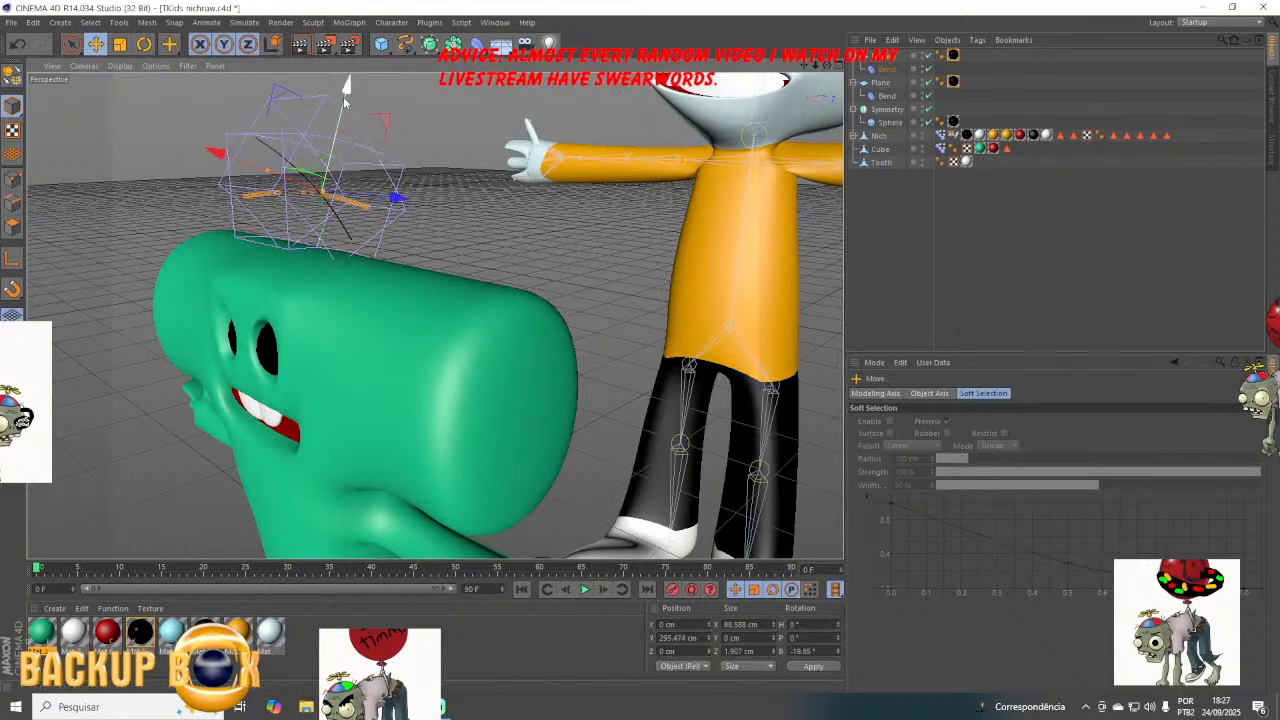
pyautogui.moveTo(344, 100); pyautogui.dragTo(346, 181)
pyautogui.press('t')
pyautogui.click(11, 22)
pyautogui.click(40, 128)
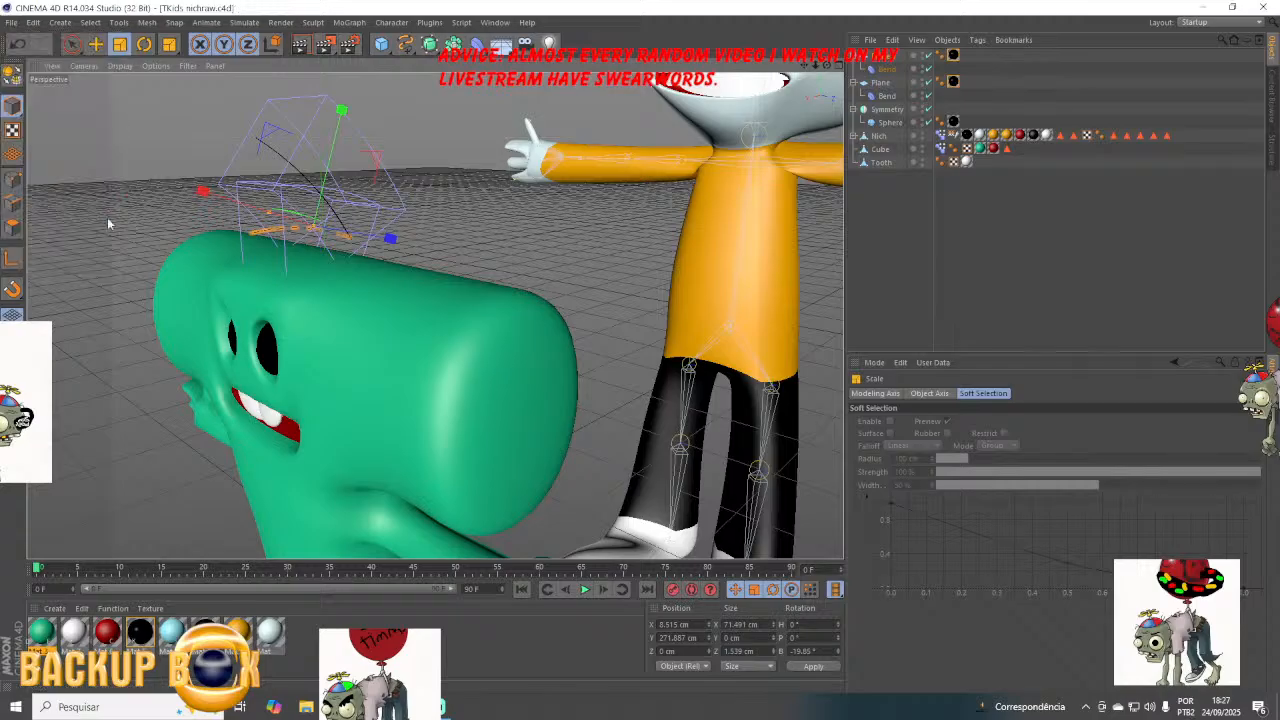
# Switch to the browser, examine the T-Kids reference drawing in the viewer's request post, and return to CINEMA 4D.
pyautogui.click(443, 707)
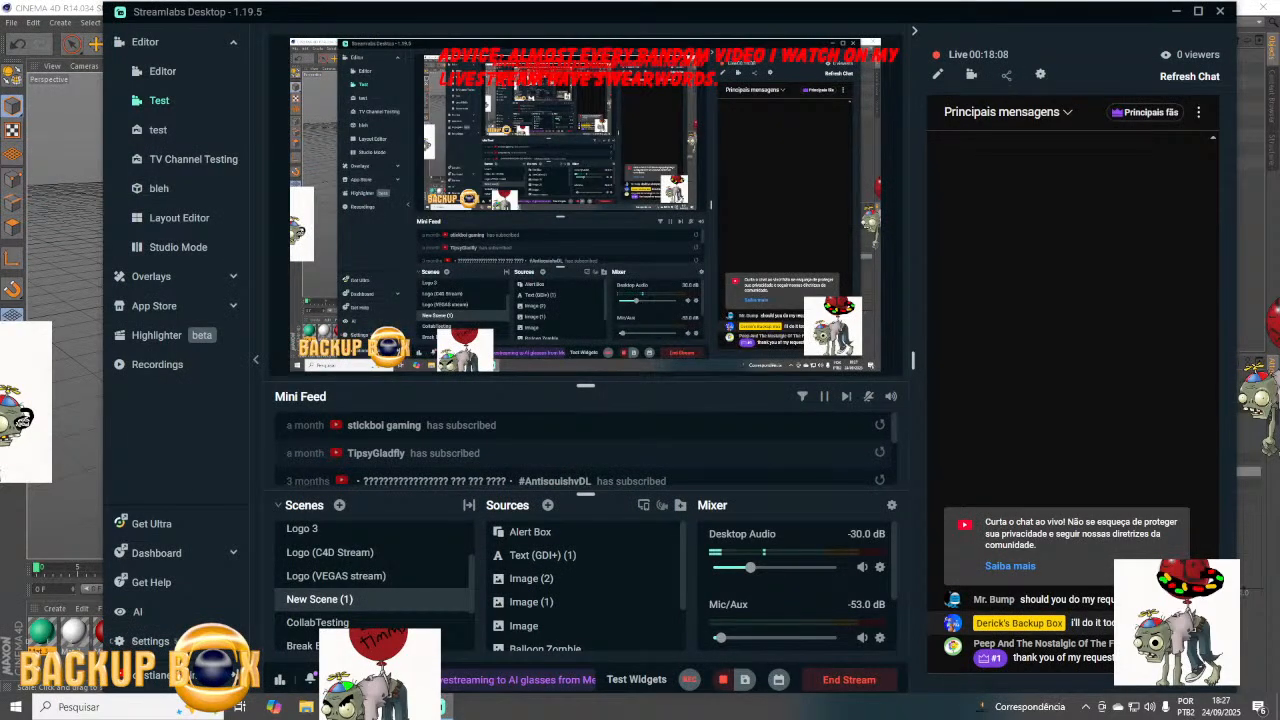
pyautogui.hotkey('alt', 'Tab')
pyautogui.click(283, 14)
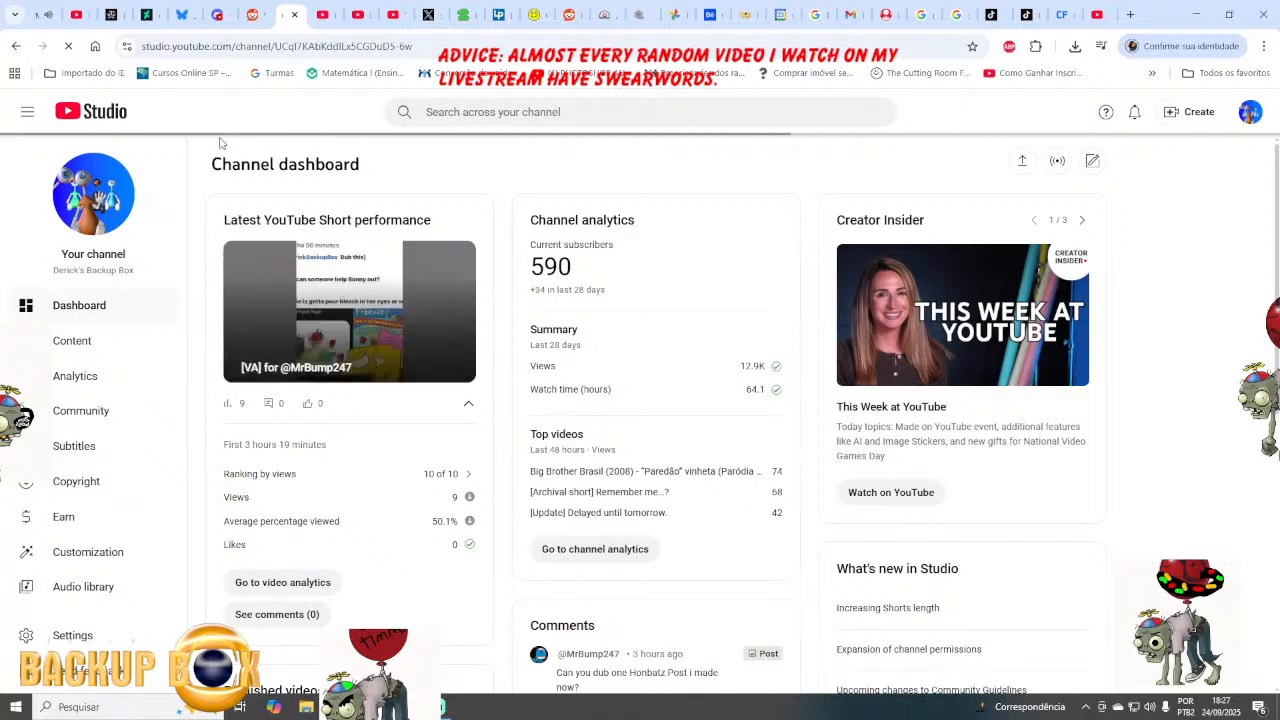
pyautogui.click(336, 7)
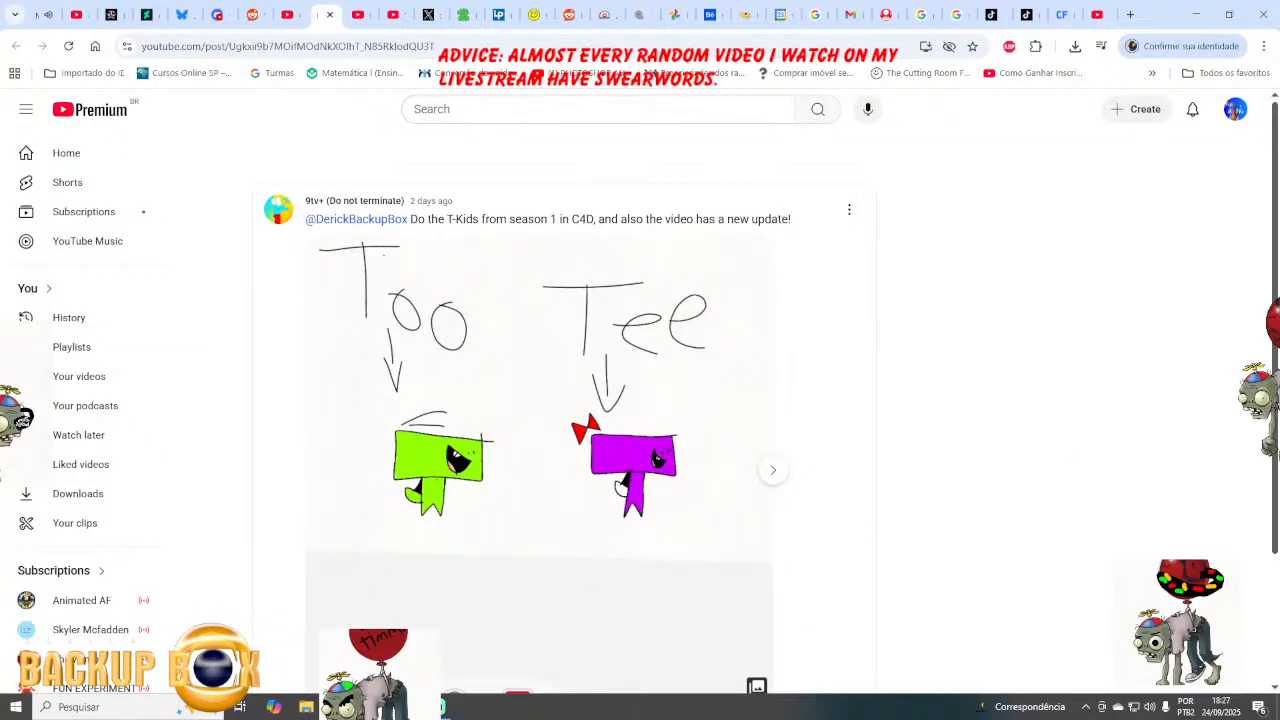
pyautogui.moveTo(405, 707)
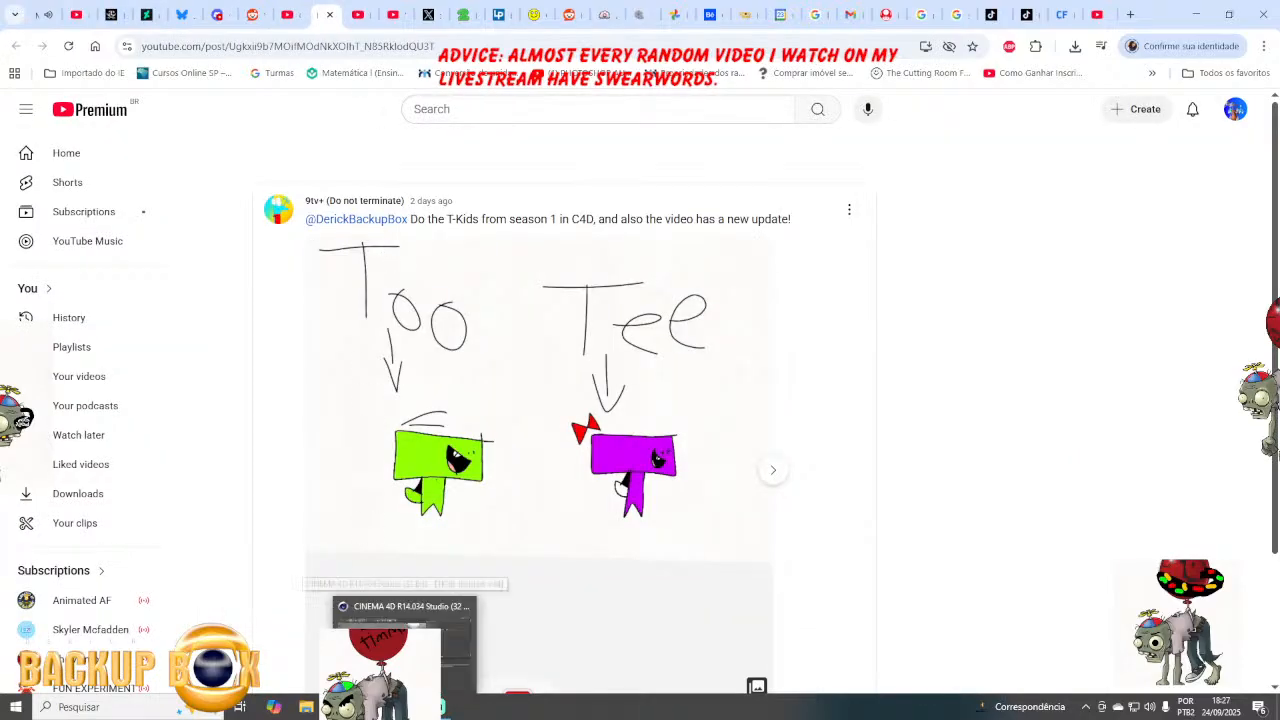
pyautogui.click(405, 650)
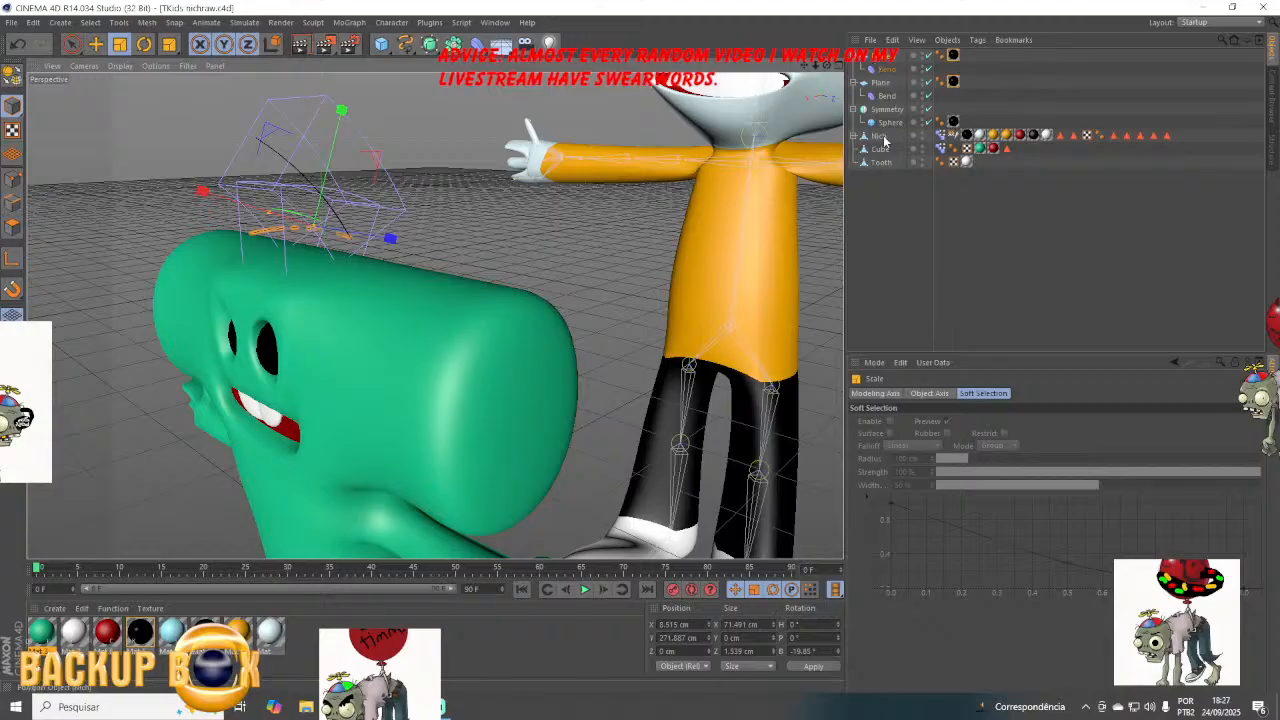
# Deselect the objects, collapse both bent hair planes in the object hierarchy, and save the project.
pyautogui.moveTo(818, 70); pyautogui.dragTo(785, 115)
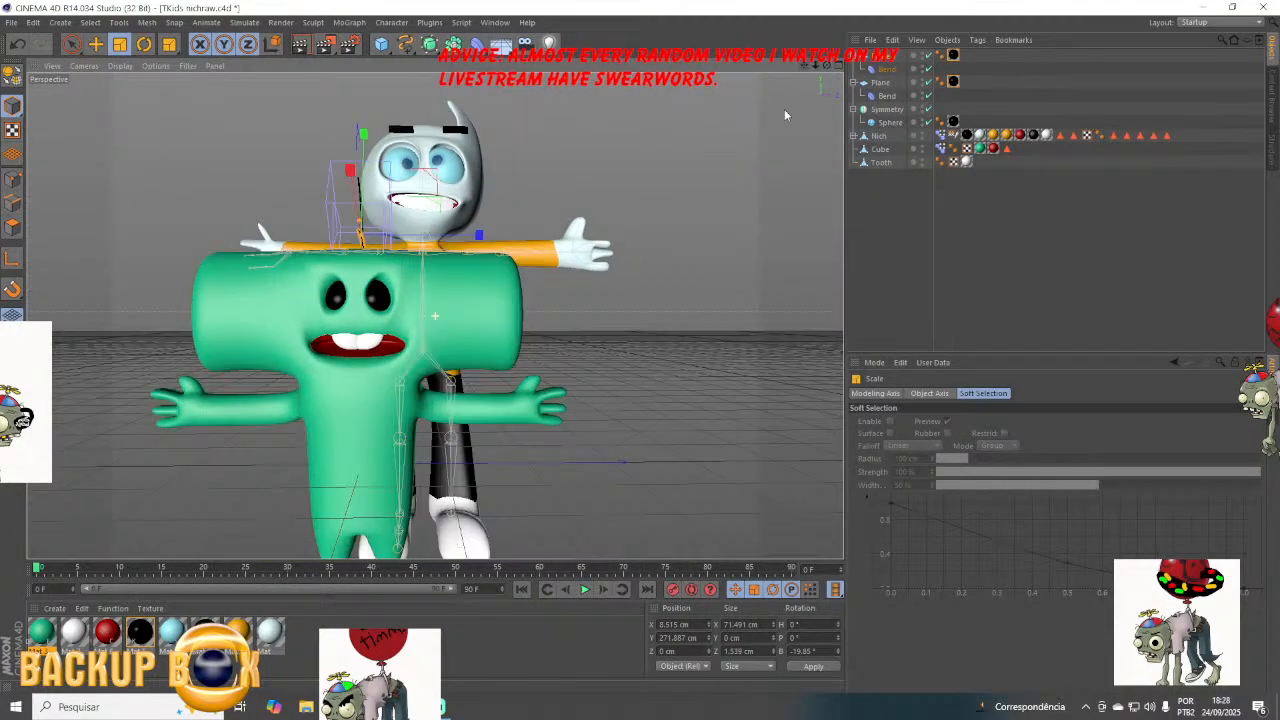
pyautogui.click(873, 162)
pyautogui.click(892, 226)
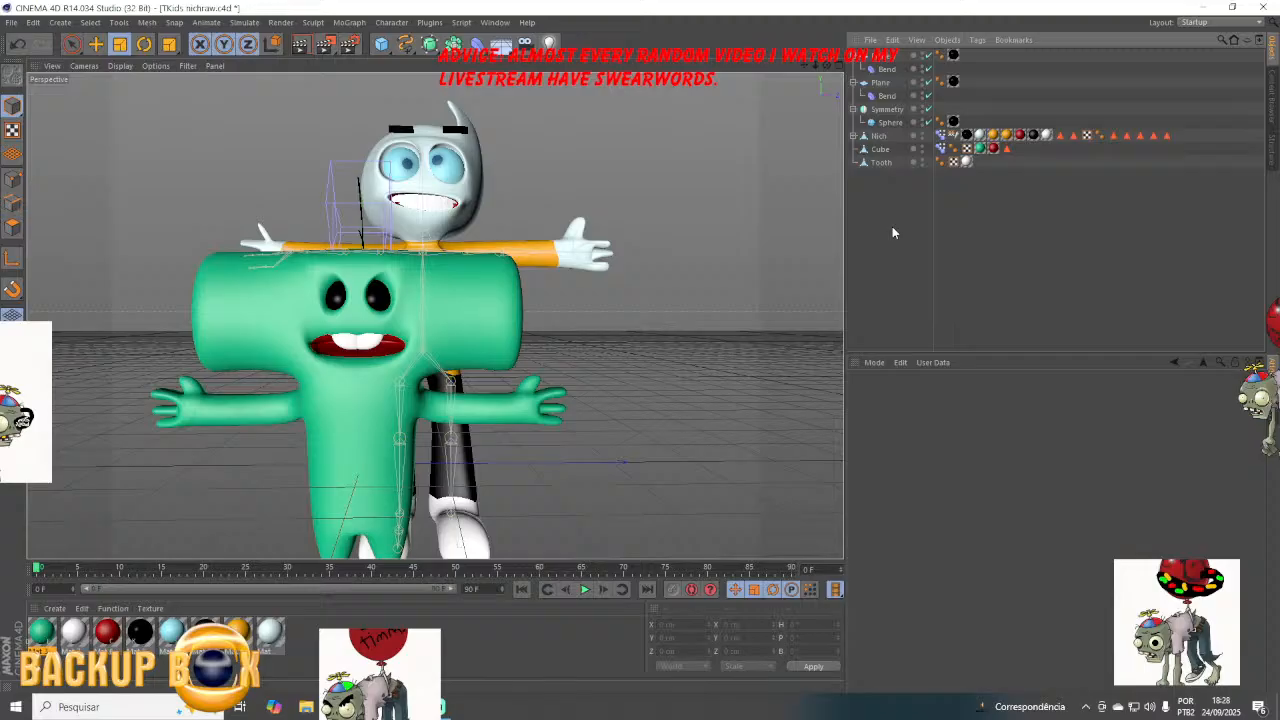
pyautogui.click(853, 83)
pyautogui.click(855, 57)
pyautogui.click(12, 23)
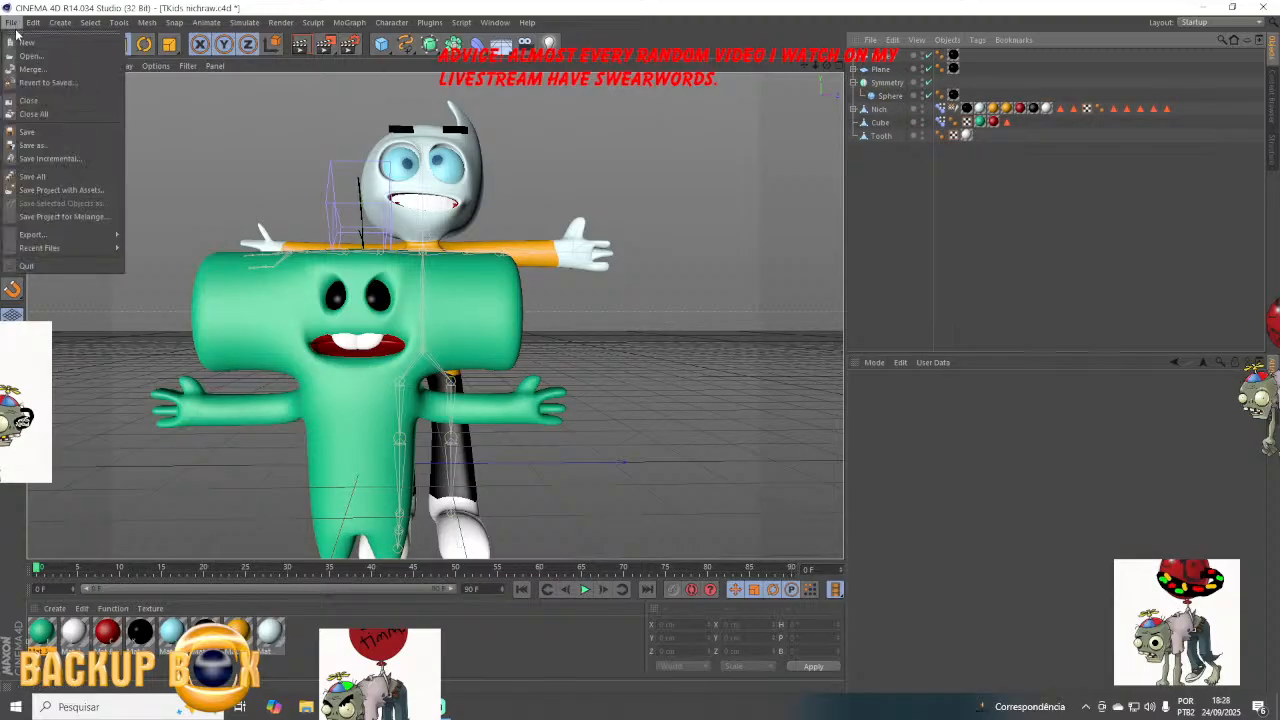
pyautogui.click(50, 132)
pyautogui.scroll(1, 311, 320)
pyautogui.scroll(2, 311, 318)
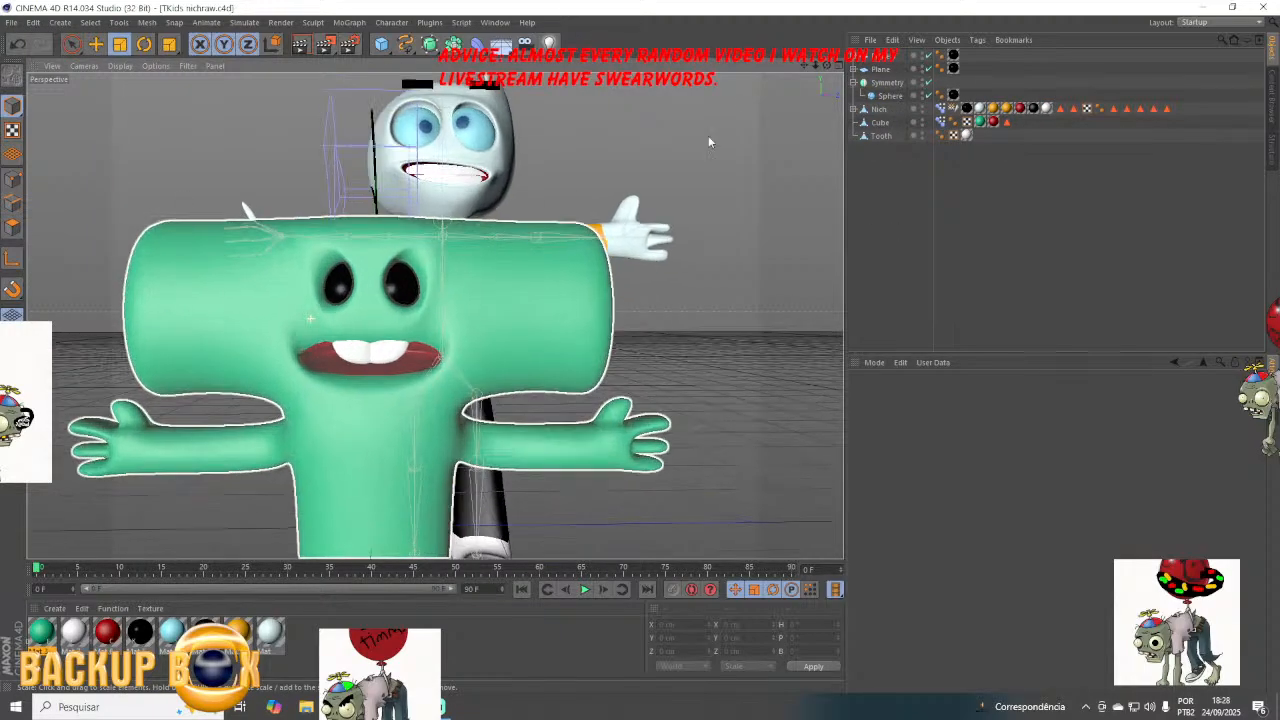
# Check the livestream's dashboard and chat in YouTube Studio, and return to the character in CINEMA 4D.
pyautogui.click(341, 707)
pyautogui.click(44, 14)
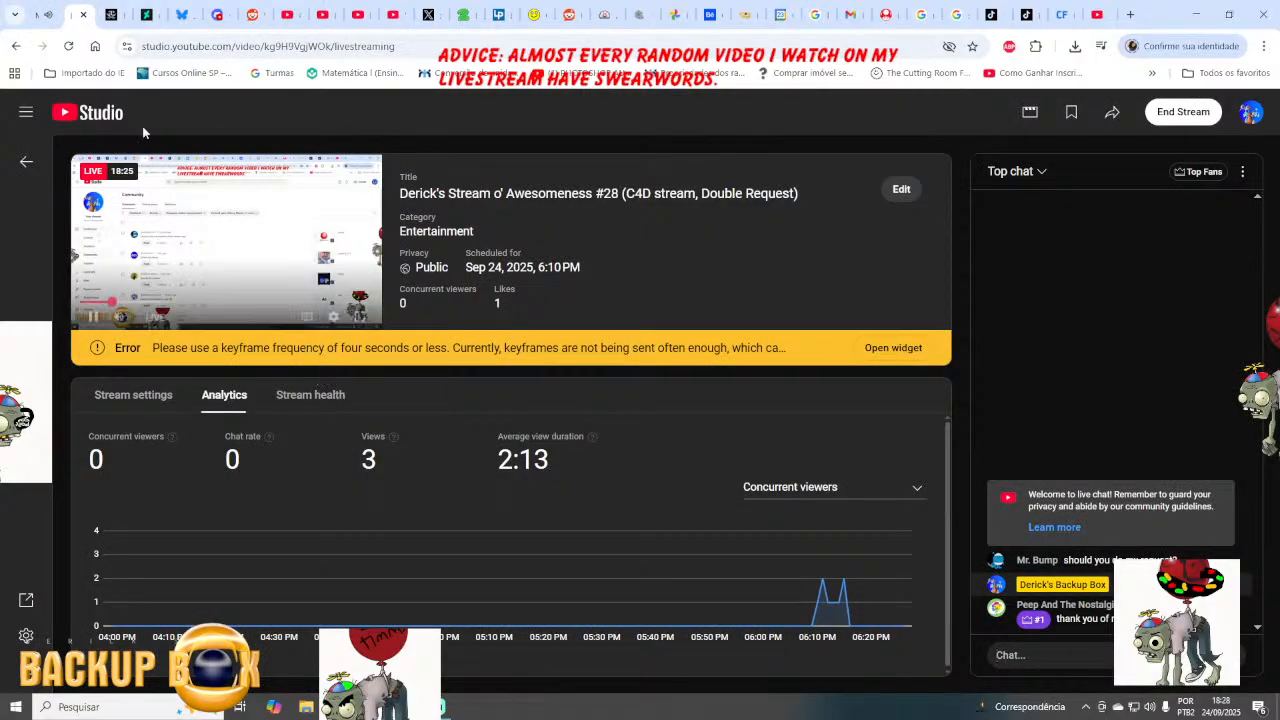
pyautogui.click(40, 14)
pyautogui.click(380, 707)
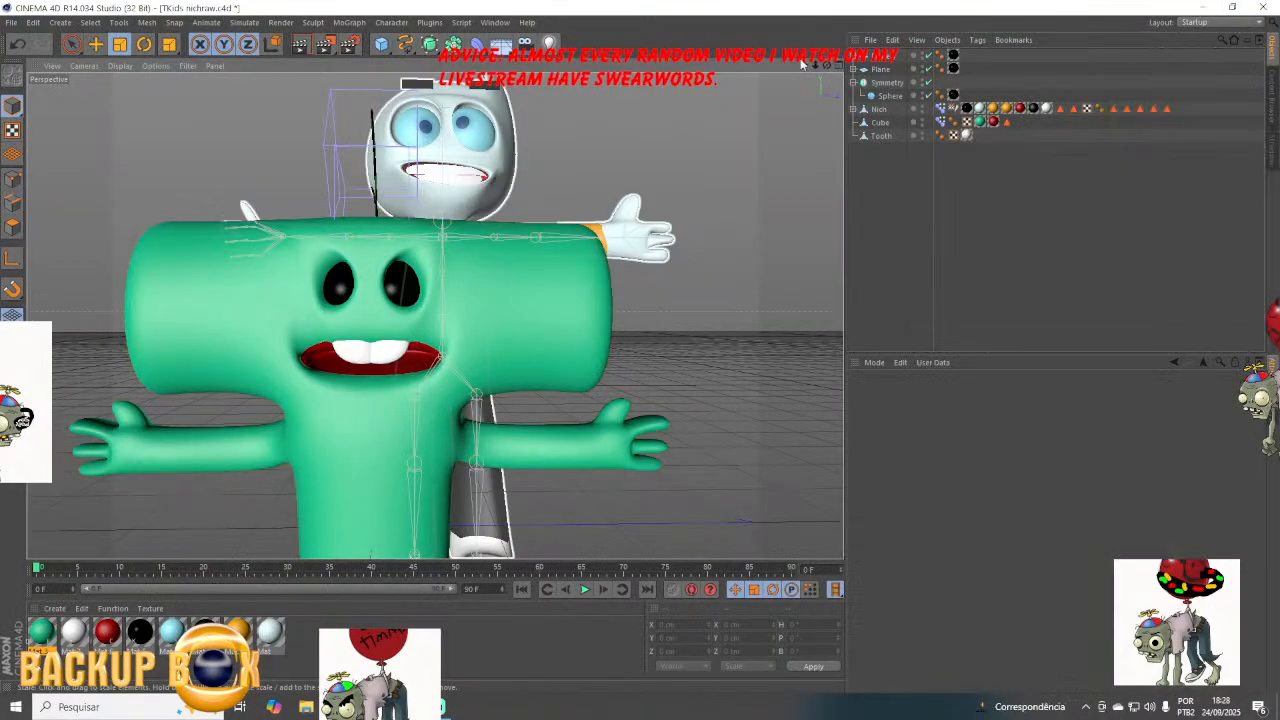
pyautogui.moveTo(805, 65)
pyautogui.mouseDown()
pyautogui.moveTo(829, 5)
pyautogui.moveTo(812, 53)
pyautogui.mouseUp()
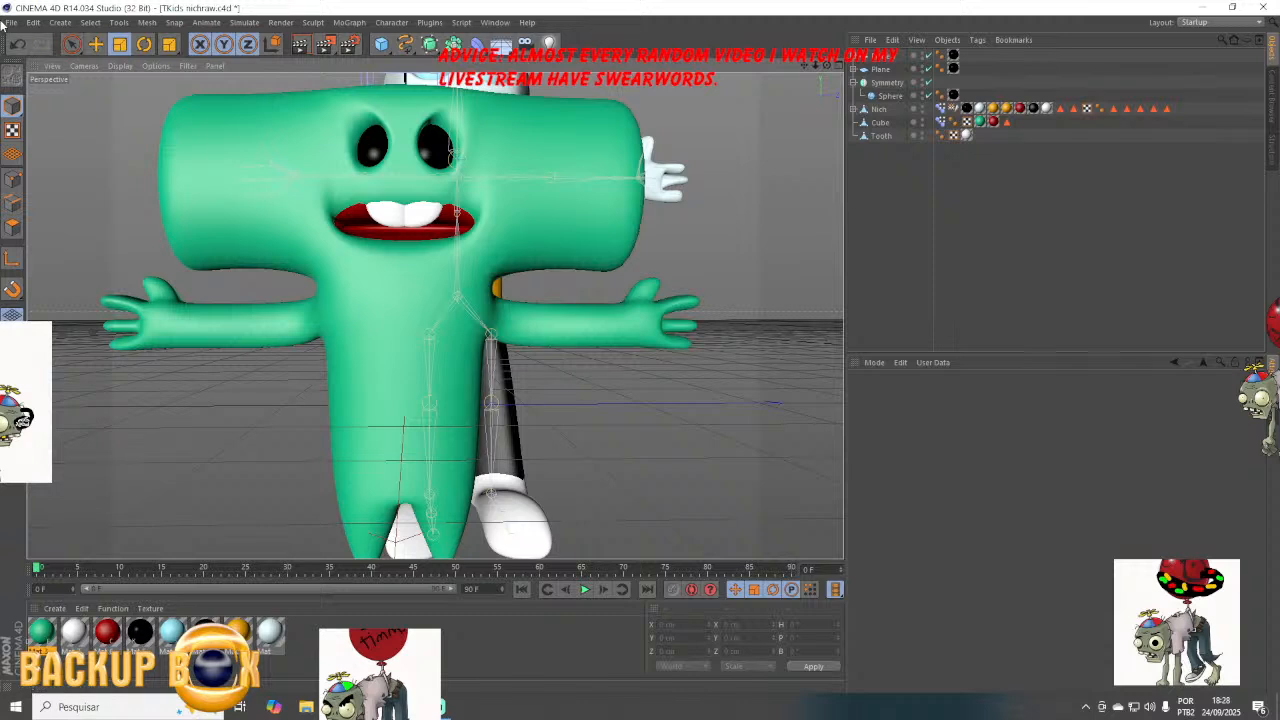
# Save the project, add a joint and stack copies up the green character's centre line to head height at about 185 cm.
pyautogui.click(8, 22)
pyautogui.click(40, 132)
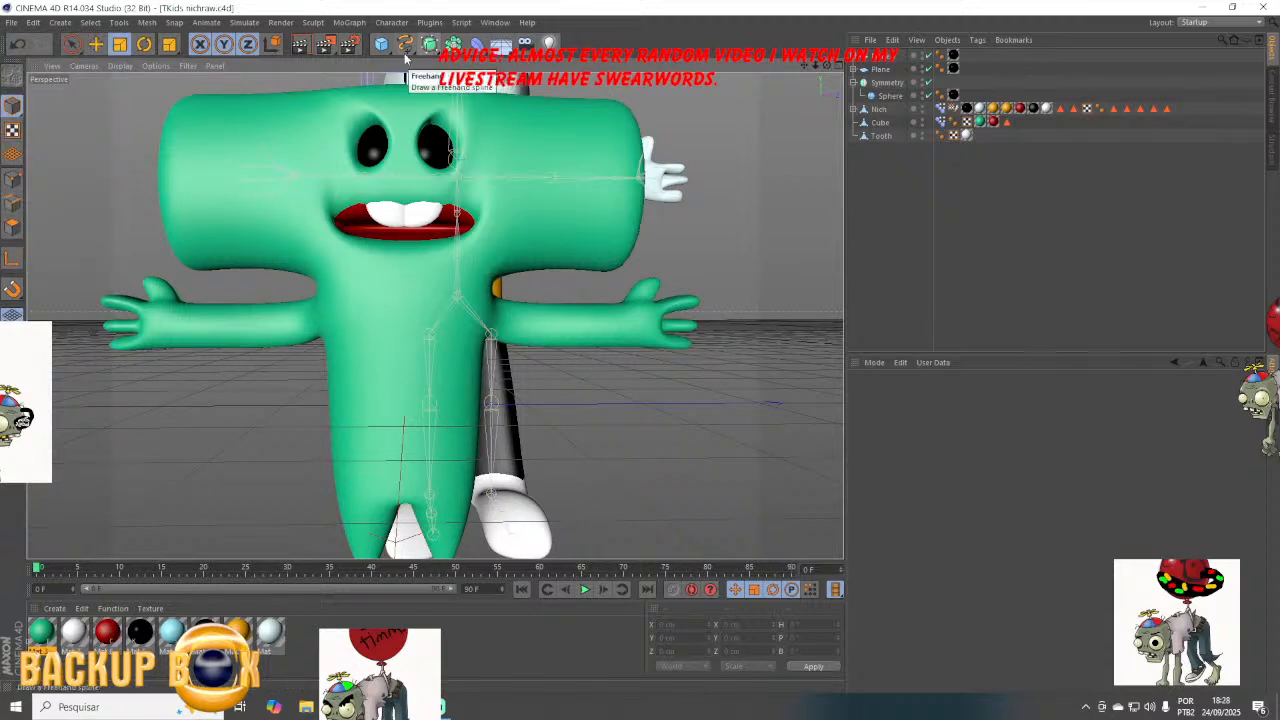
pyautogui.click(349, 22)
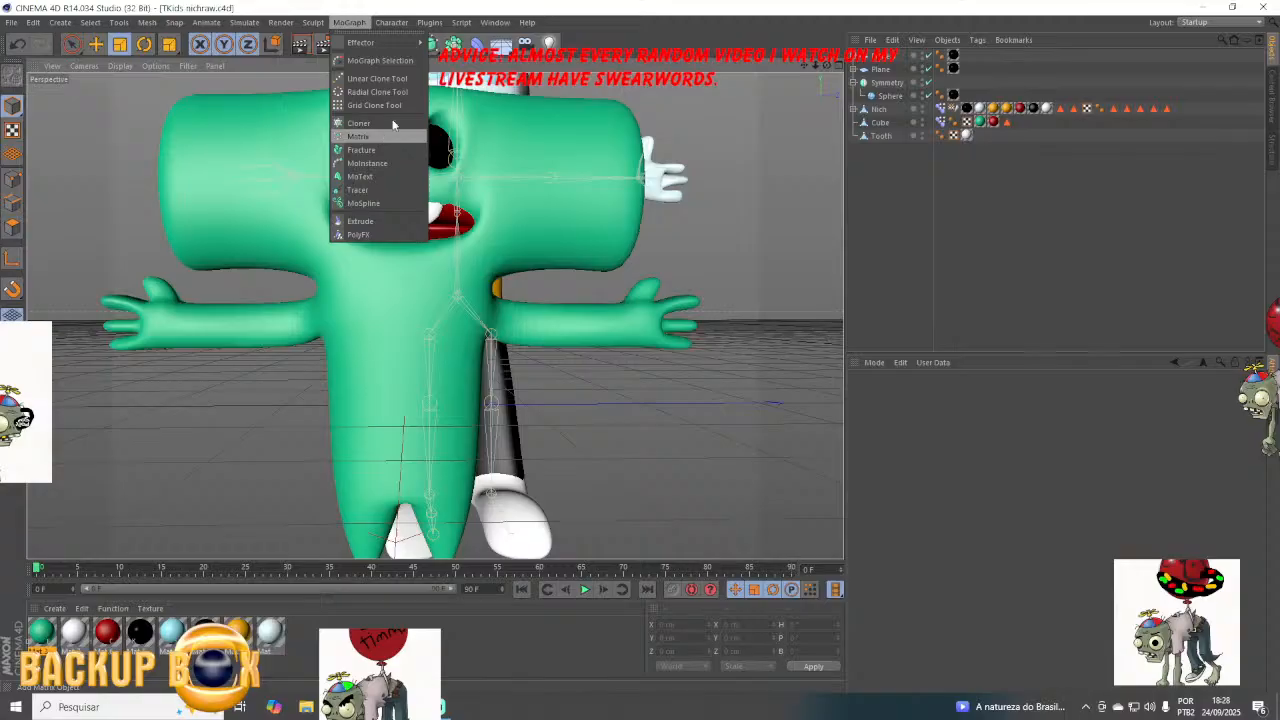
pyautogui.click(391, 22)
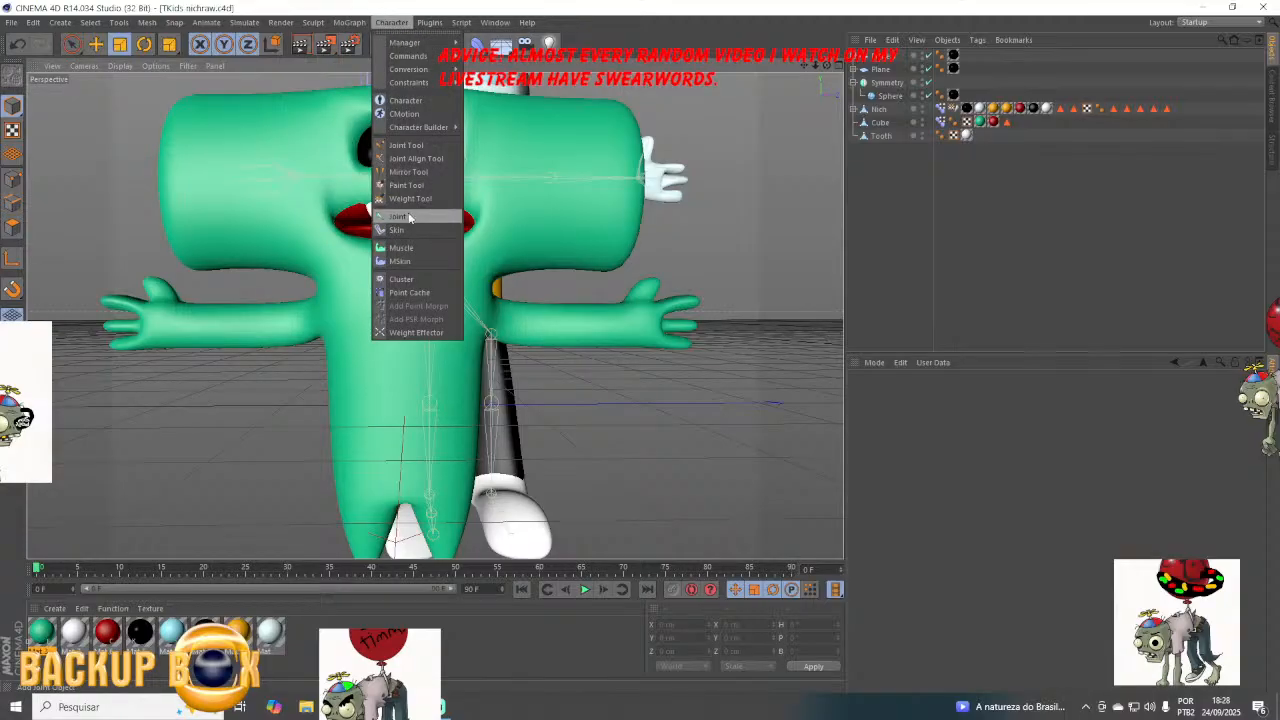
pyautogui.click(408, 217)
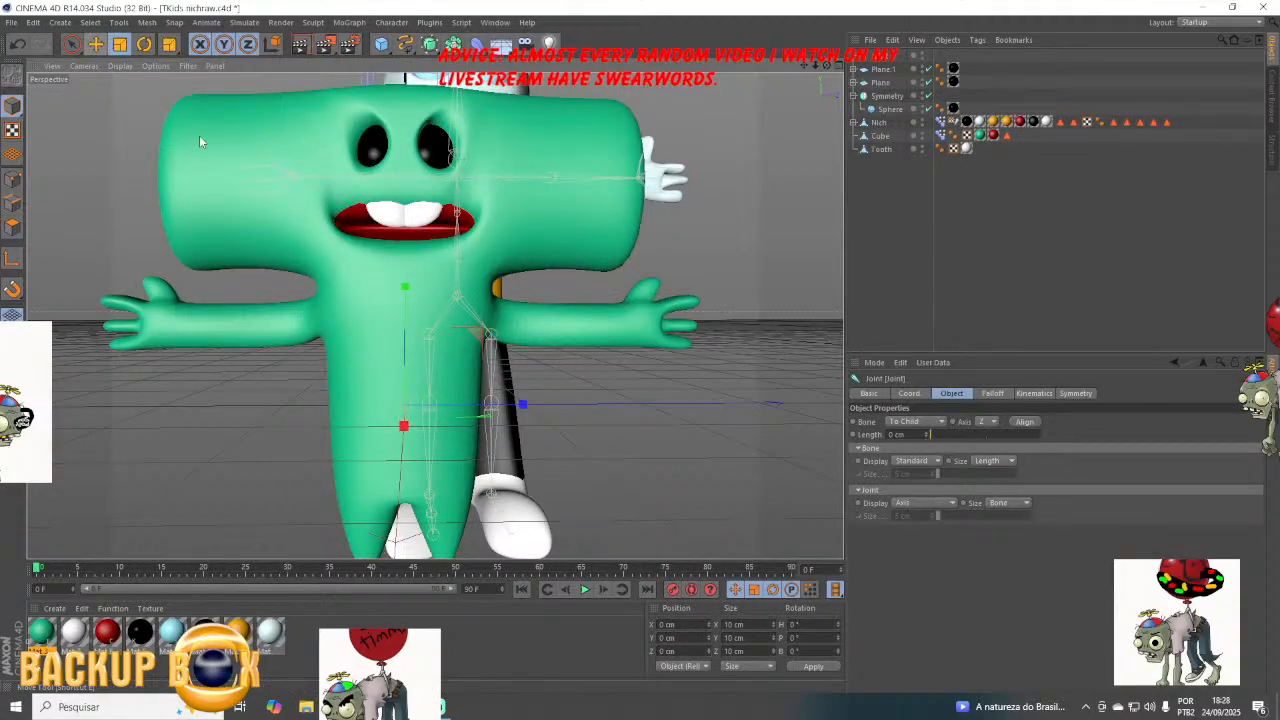
pyautogui.press('e')
pyautogui.moveTo(404, 289); pyautogui.dragTo(417, 78)
pyautogui.click(400, 261)
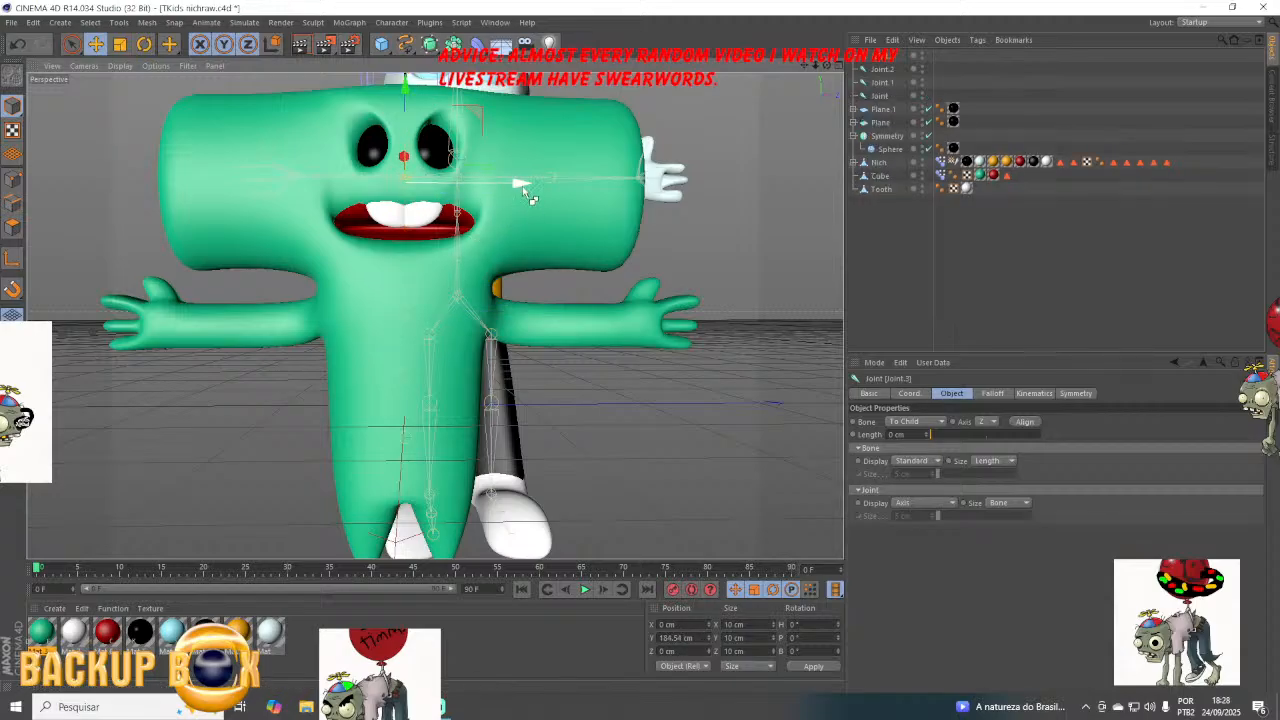
# Copy the head joint to about 166 cm on each side of the T-shaped head and parent both copies under it.
pyautogui.keyDown('ctrl'); pyautogui.moveTo(526, 190); pyautogui.dragTo(200, 180); pyautogui.keyUp('ctrl')
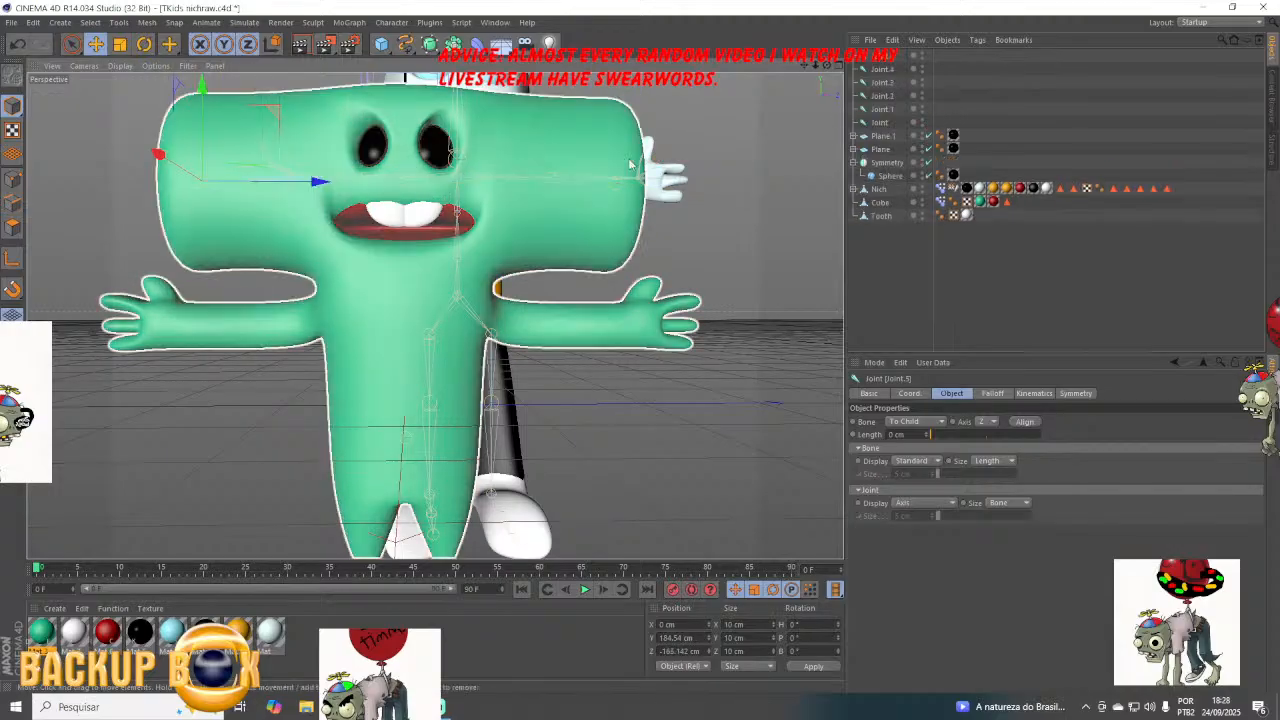
pyautogui.moveTo(876, 70); pyautogui.dragTo(875, 99)
pyautogui.click(891, 41)
pyautogui.click(869, 72)
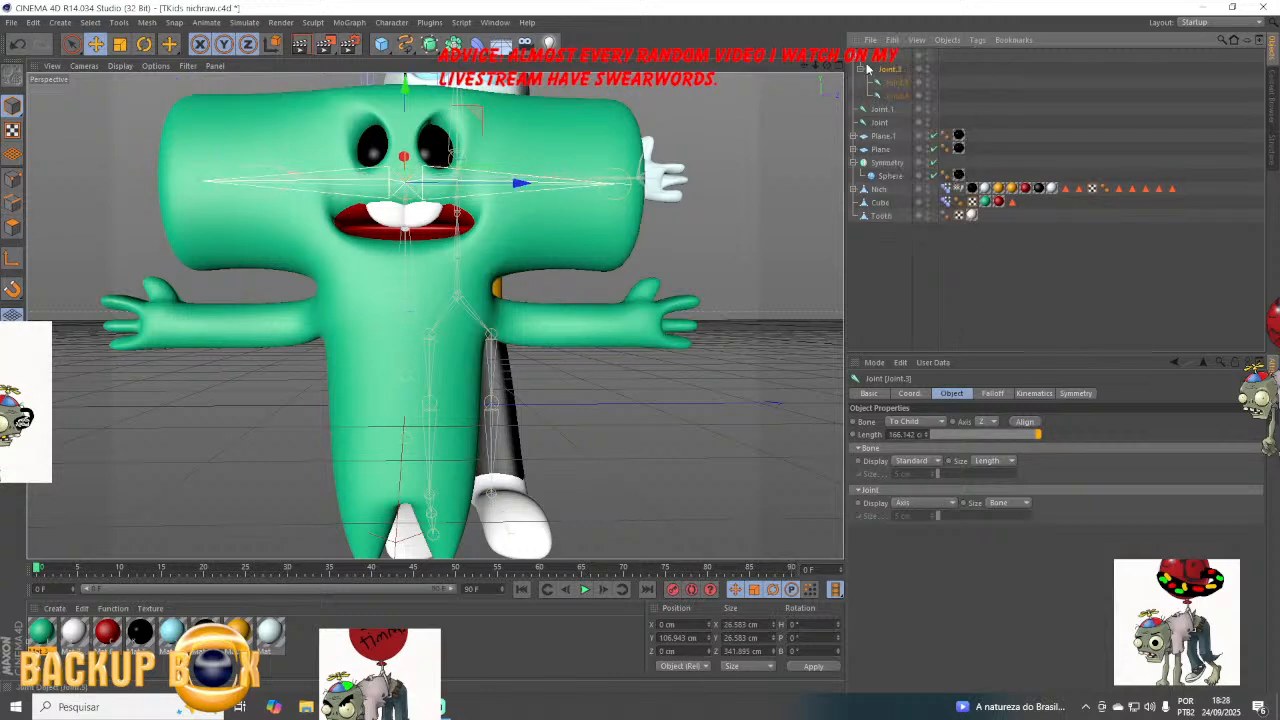
# Parent the remaining centre joints into one spine chain running from the root joint up to the head joint.
pyautogui.moveTo(876, 64); pyautogui.dragTo(877, 63)
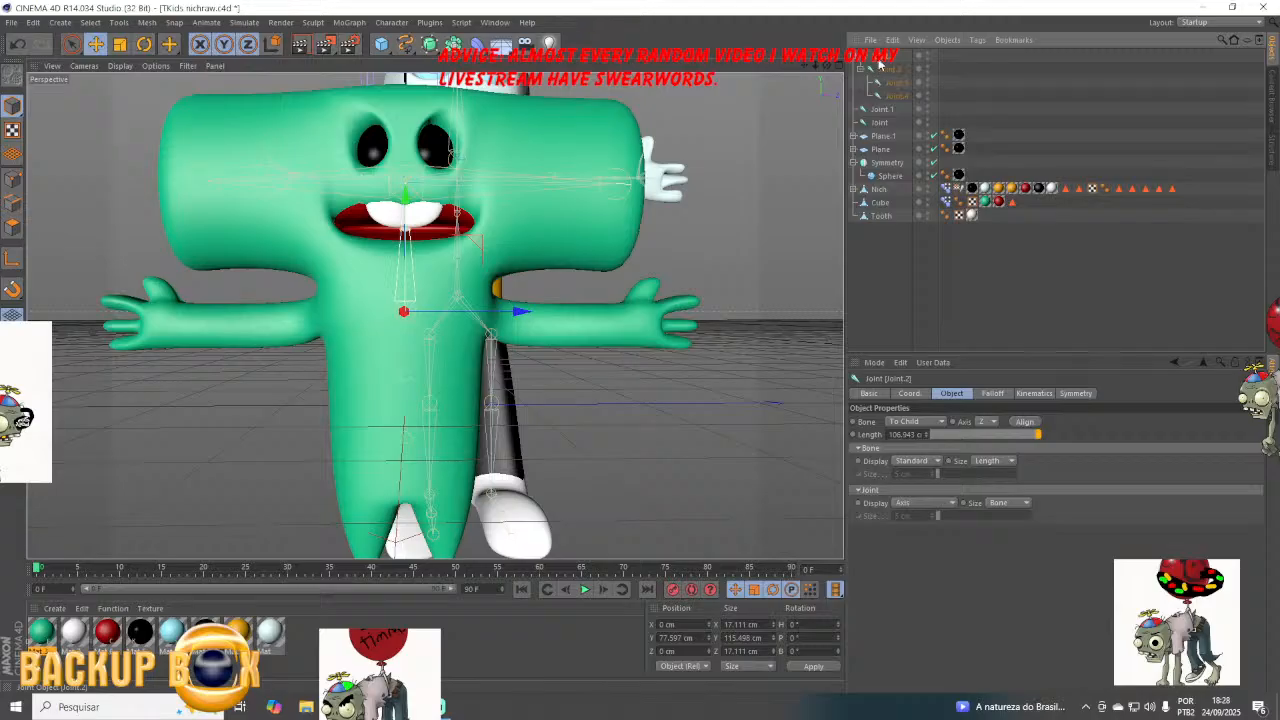
pyautogui.moveTo(880, 113); pyautogui.dragTo(883, 78)
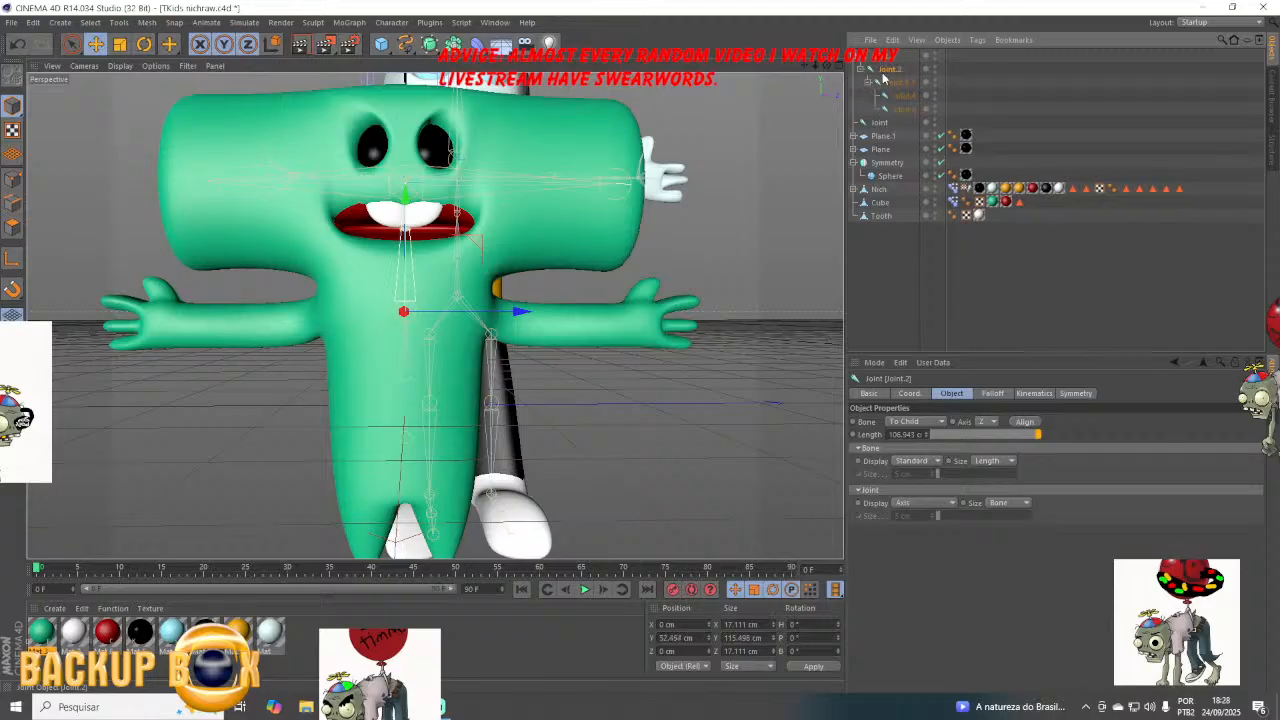
pyautogui.moveTo(880, 124); pyautogui.dragTo(877, 66)
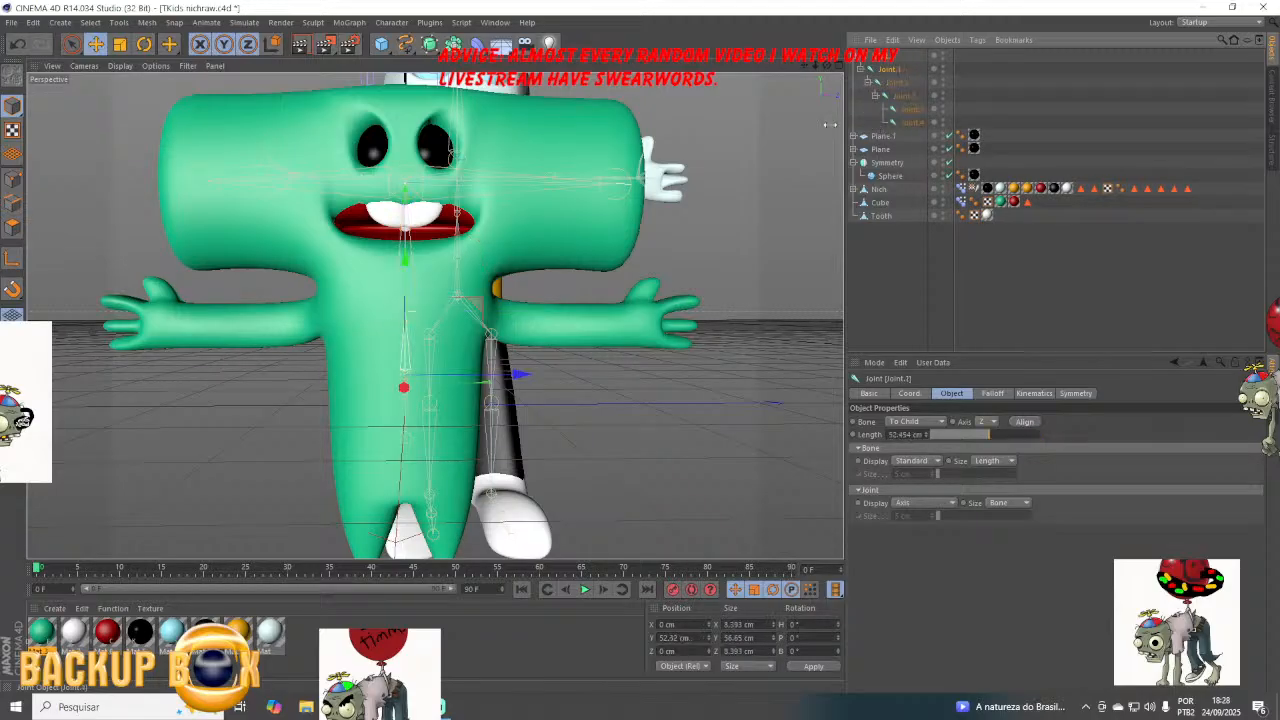
# Add a new joint at about 33 cm on Z and place copies down that leg to its tip.
pyautogui.click(350, 22)
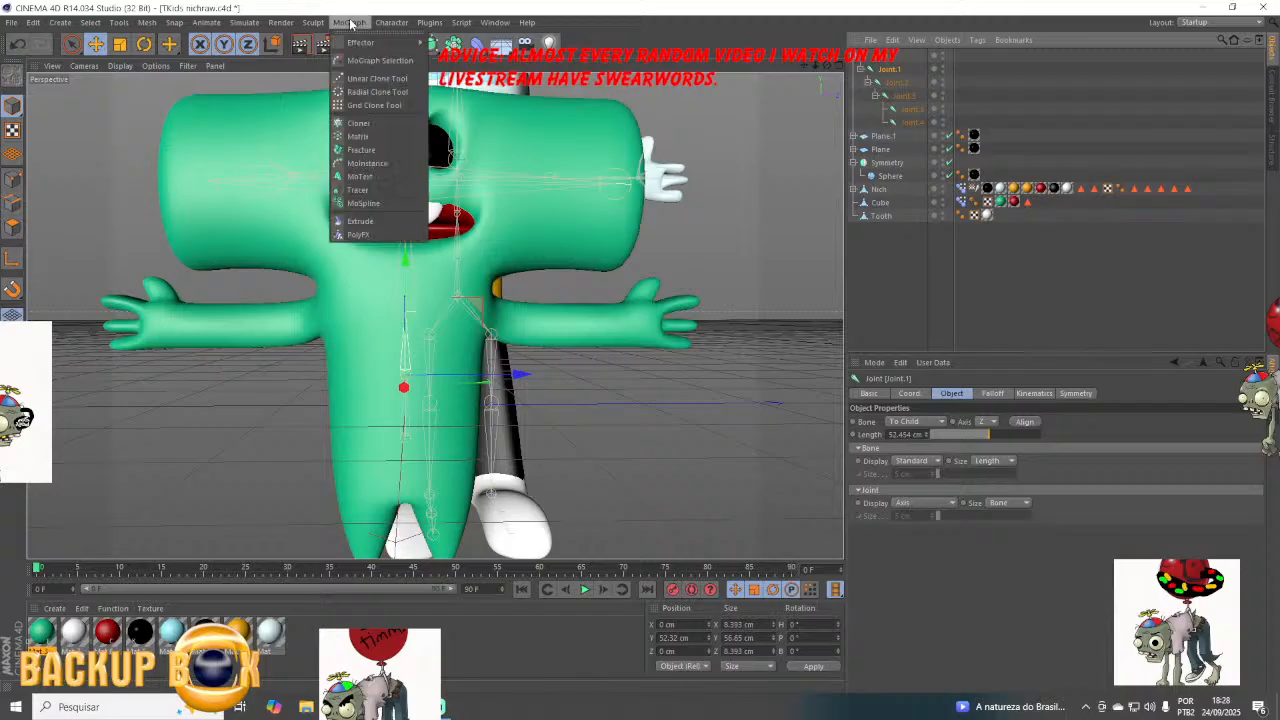
pyautogui.moveTo(391, 22)
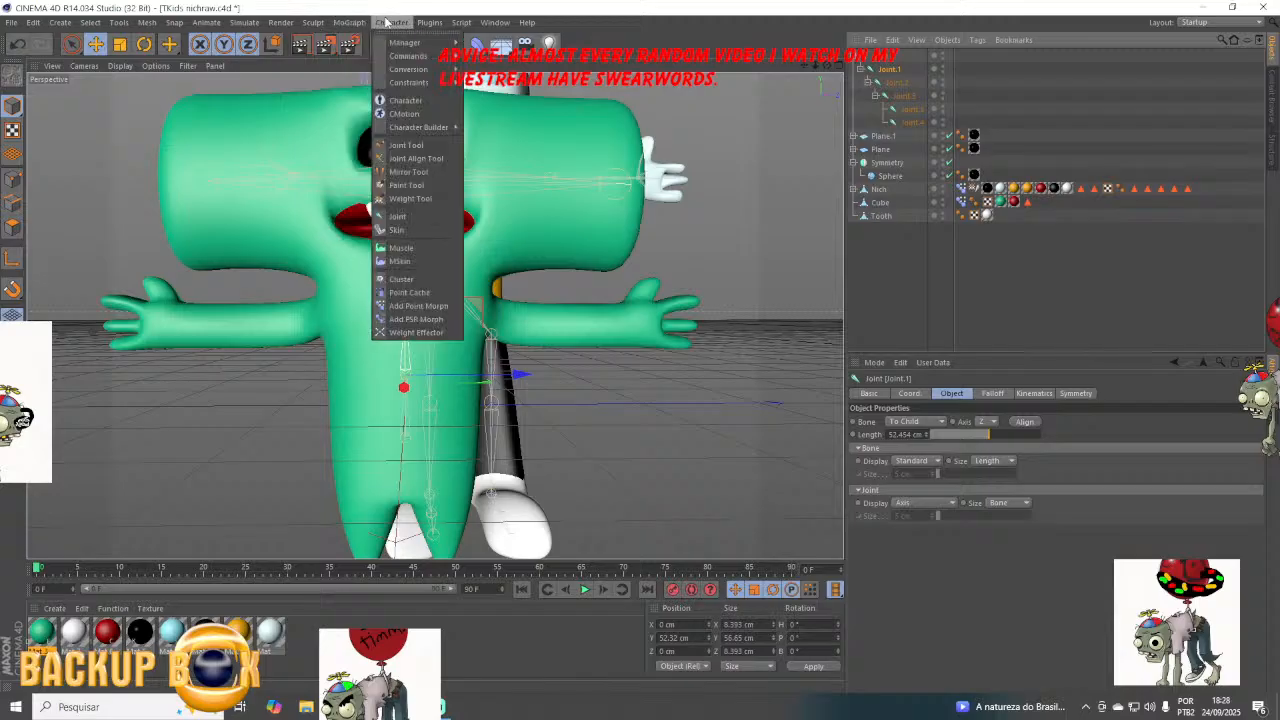
pyautogui.click(397, 216)
pyautogui.moveTo(488, 406); pyautogui.dragTo(564, 359)
pyautogui.moveTo(808, 62); pyautogui.dragTo(621, 307)
pyautogui.moveTo(553, 432); pyautogui.dragTo(553, 432)
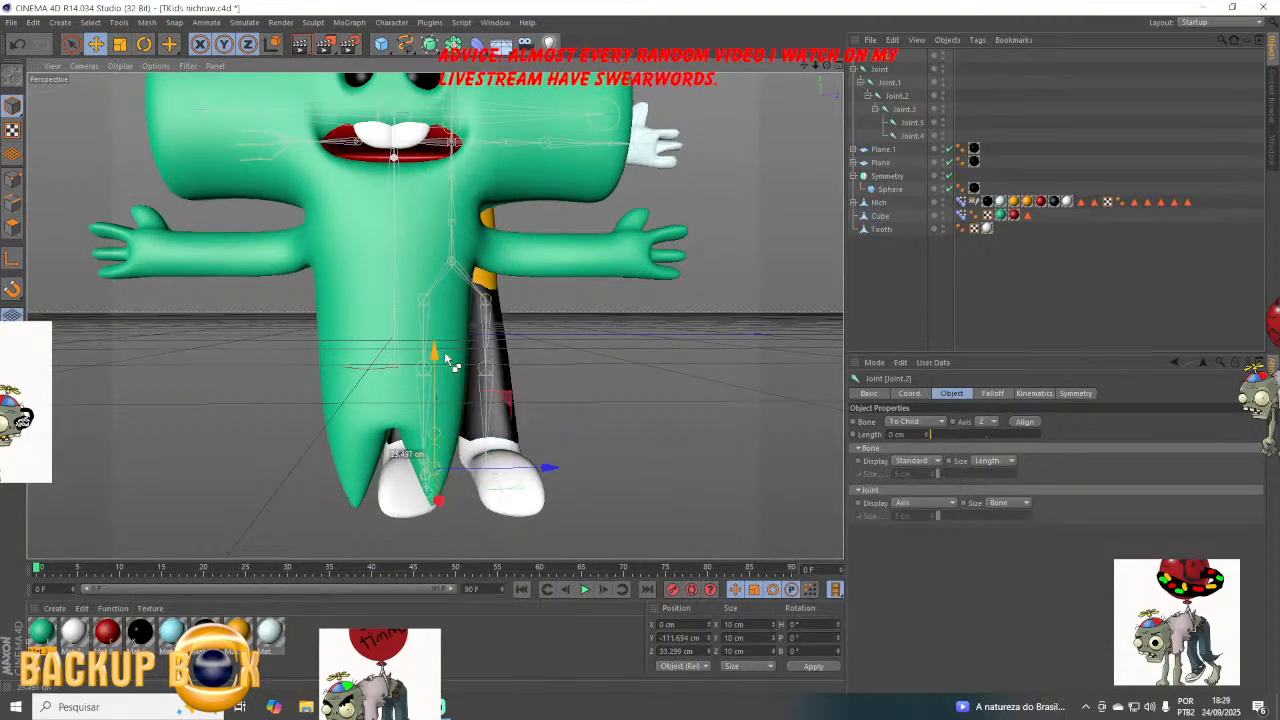
pyautogui.keyDown('ctrl'); pyautogui.click(436, 346); pyautogui.keyUp('ctrl')
pyautogui.keyDown('ctrl'); pyautogui.click(432, 370); pyautogui.keyUp('ctrl')
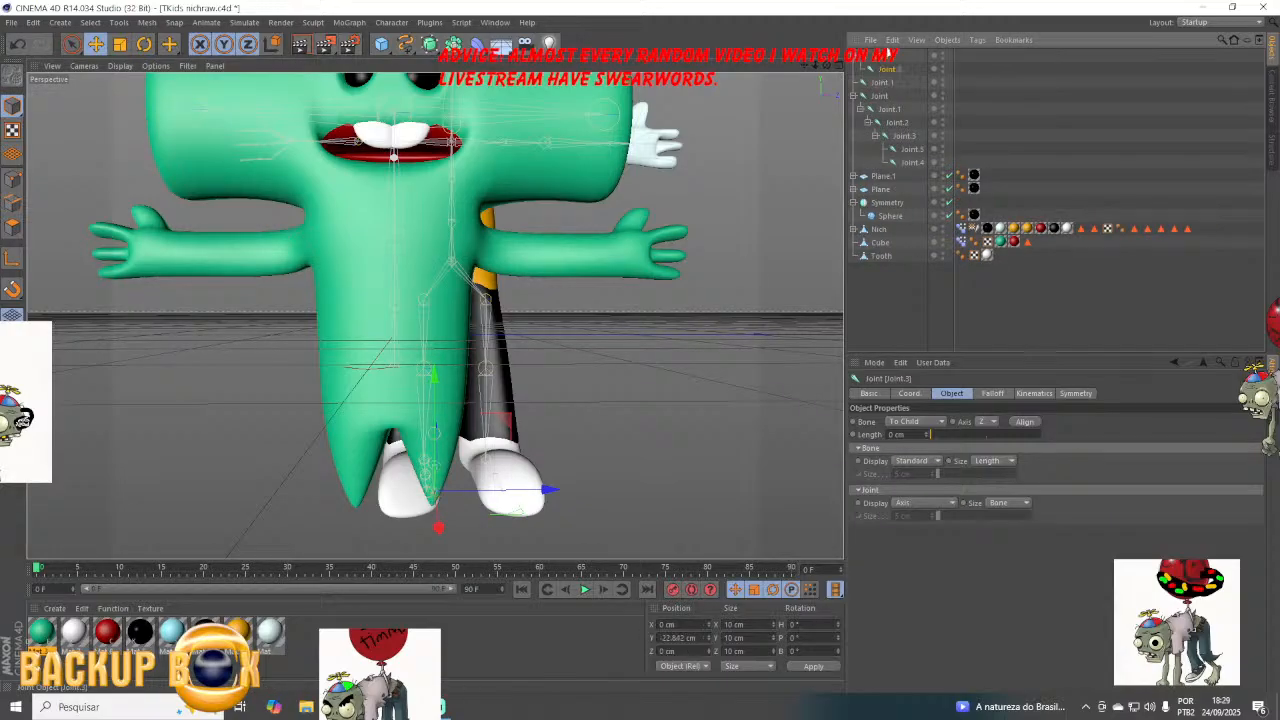
# Parent the leg joints into a chain and duplicate it into the opposite leg at about -31 cm on Z.
pyautogui.moveTo(868, 92); pyautogui.dragTo(880, 85)
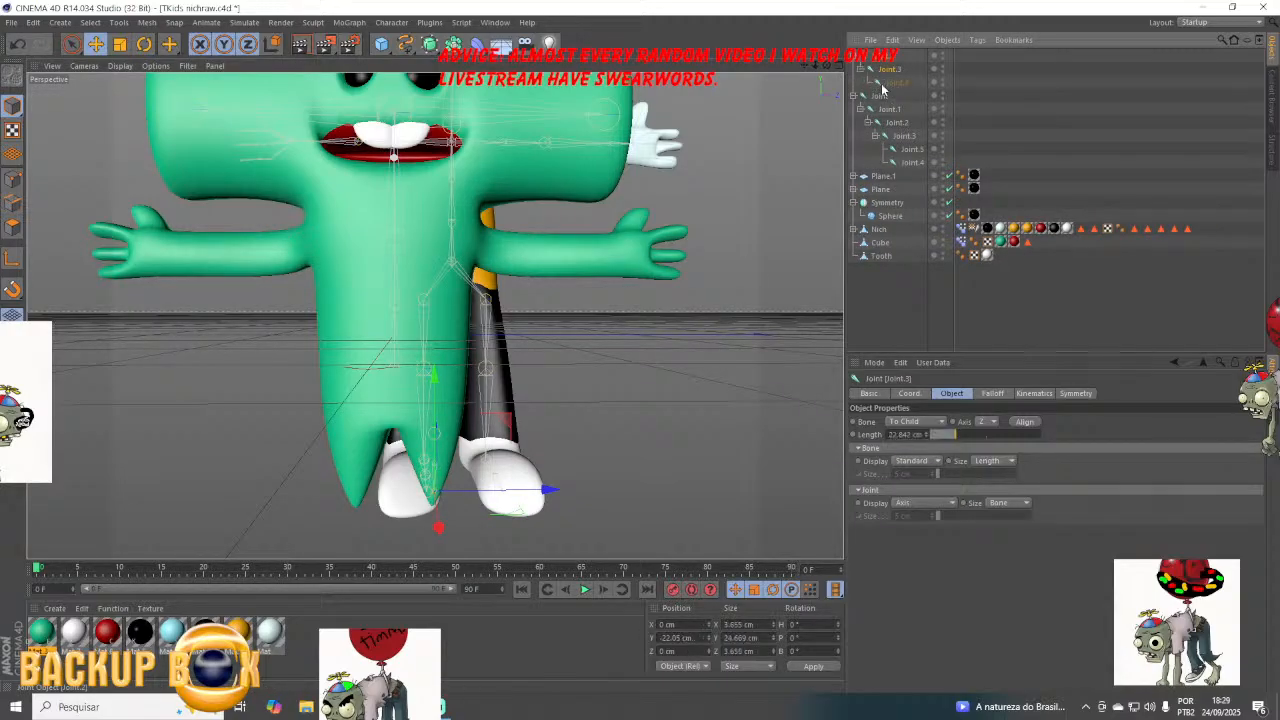
pyautogui.click(884, 58)
pyautogui.moveTo(548, 433); pyautogui.dragTo(476, 440)
# Parent the original leg chain under the root joint and rename the two leg chains Right and Left.
pyautogui.moveTo(876, 95); pyautogui.dragTo(871, 107)
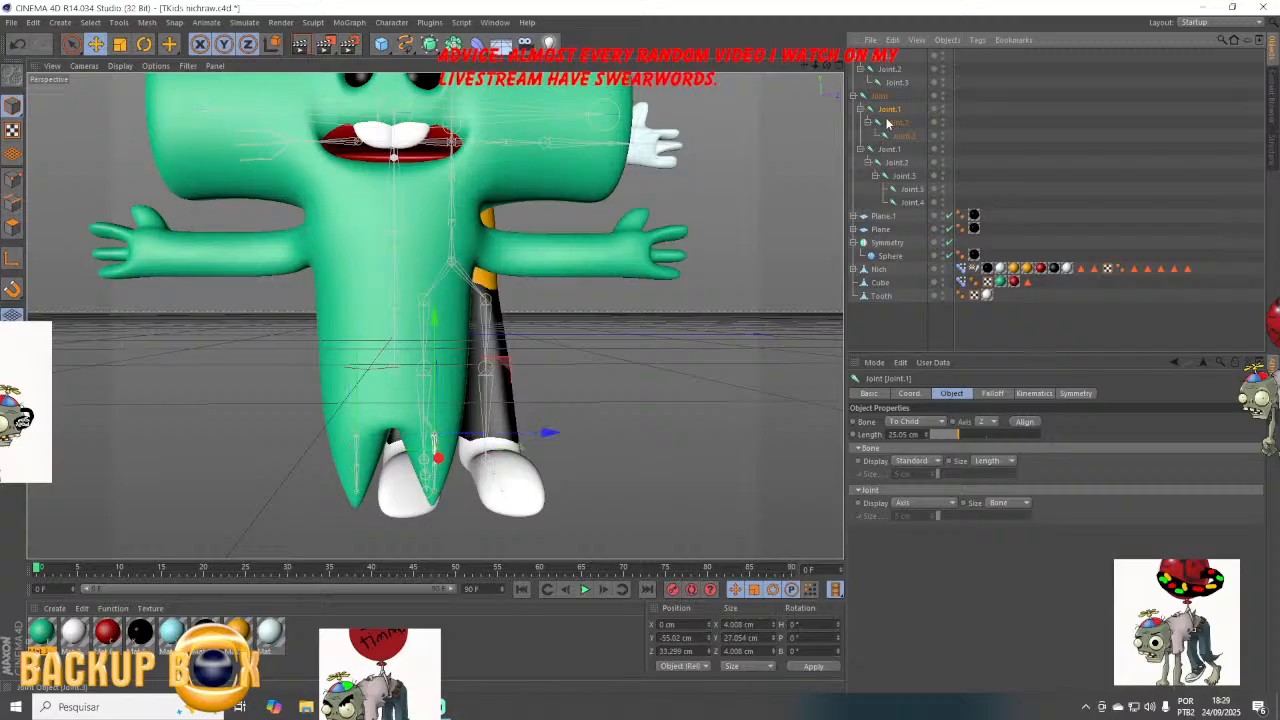
pyautogui.doubleClick(891, 108)
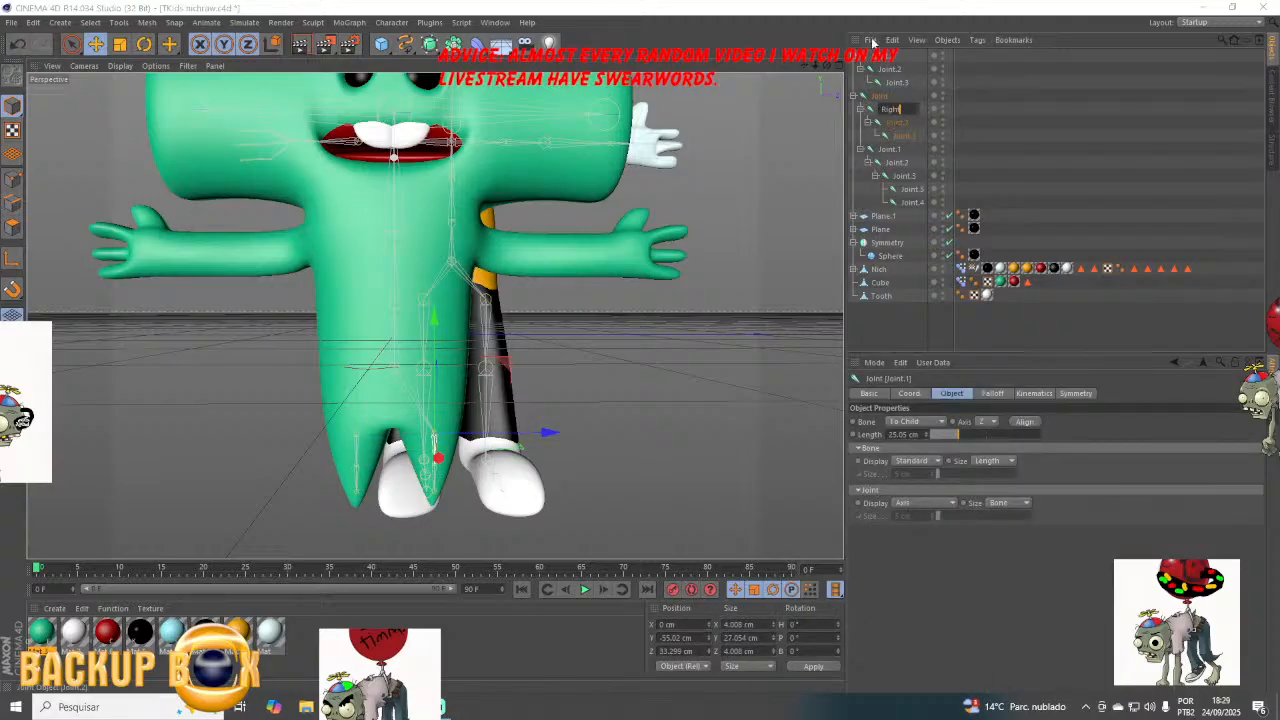
pyautogui.click(884, 66)
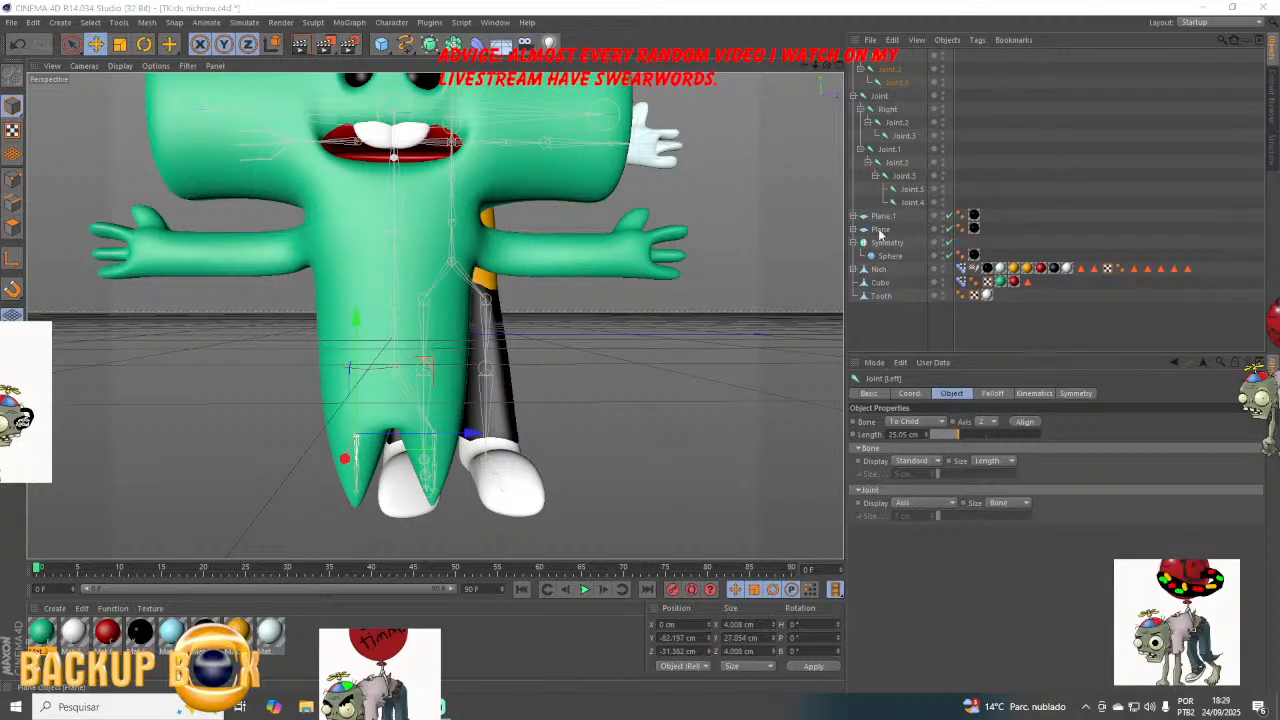
# Parent both bent hair planes under Joint.2, the spine joint directly below the head joint.
pyautogui.click(904, 175)
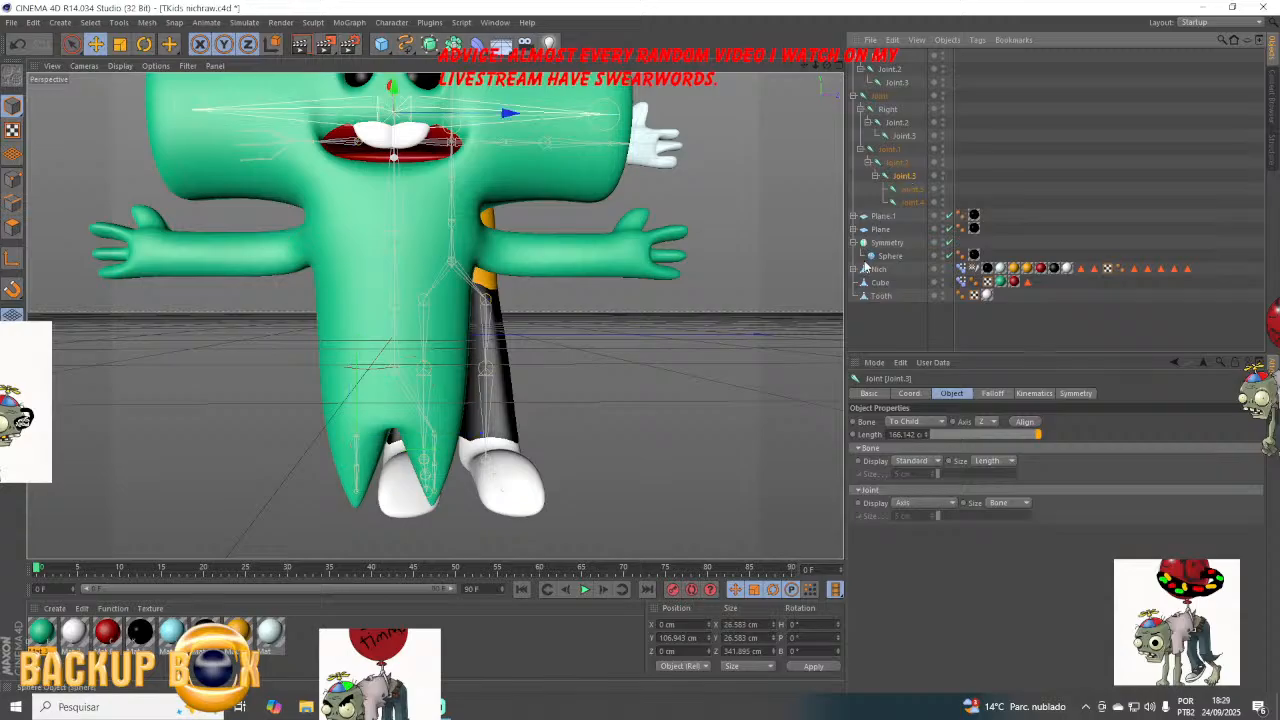
pyautogui.moveTo(895, 170); pyautogui.dragTo(890, 165)
pyautogui.moveTo(805, 66); pyautogui.dragTo(822, 68)
pyautogui.click(900, 189)
pyautogui.keyDown('shift'); pyautogui.click(904, 202); pyautogui.keyUp('shift')
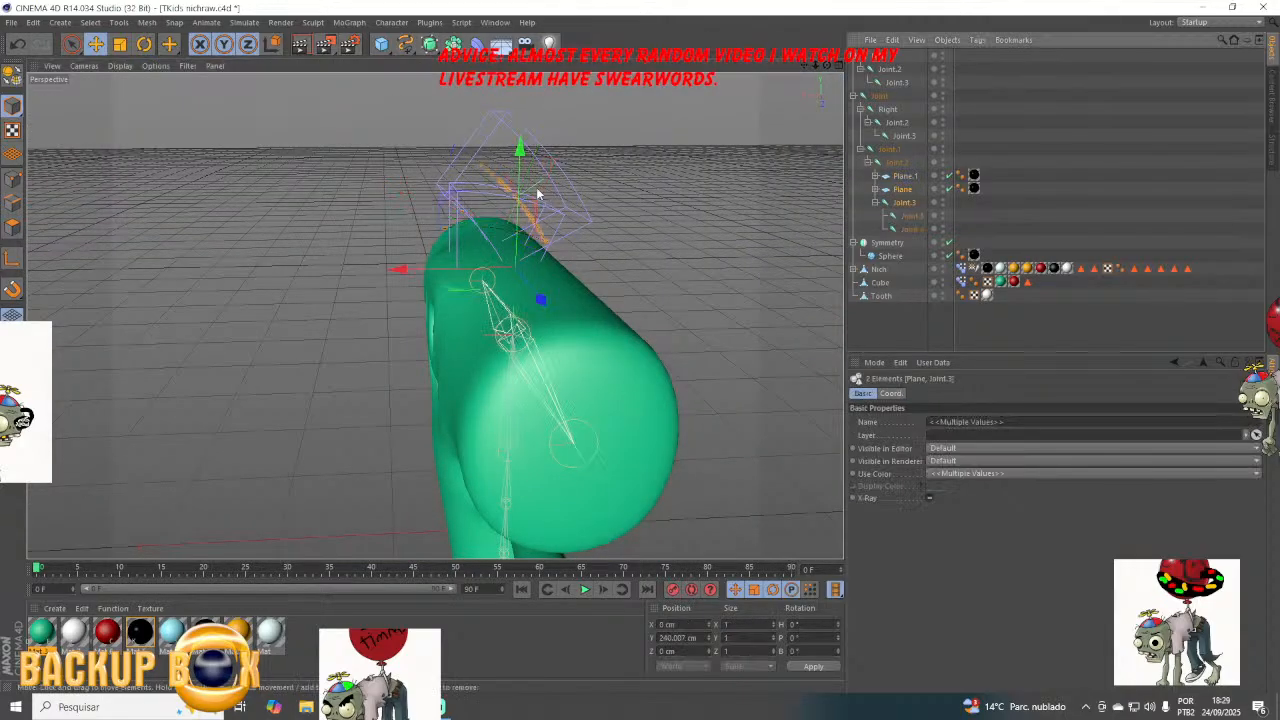
pyautogui.moveTo(405, 222); pyautogui.dragTo(418, 212)
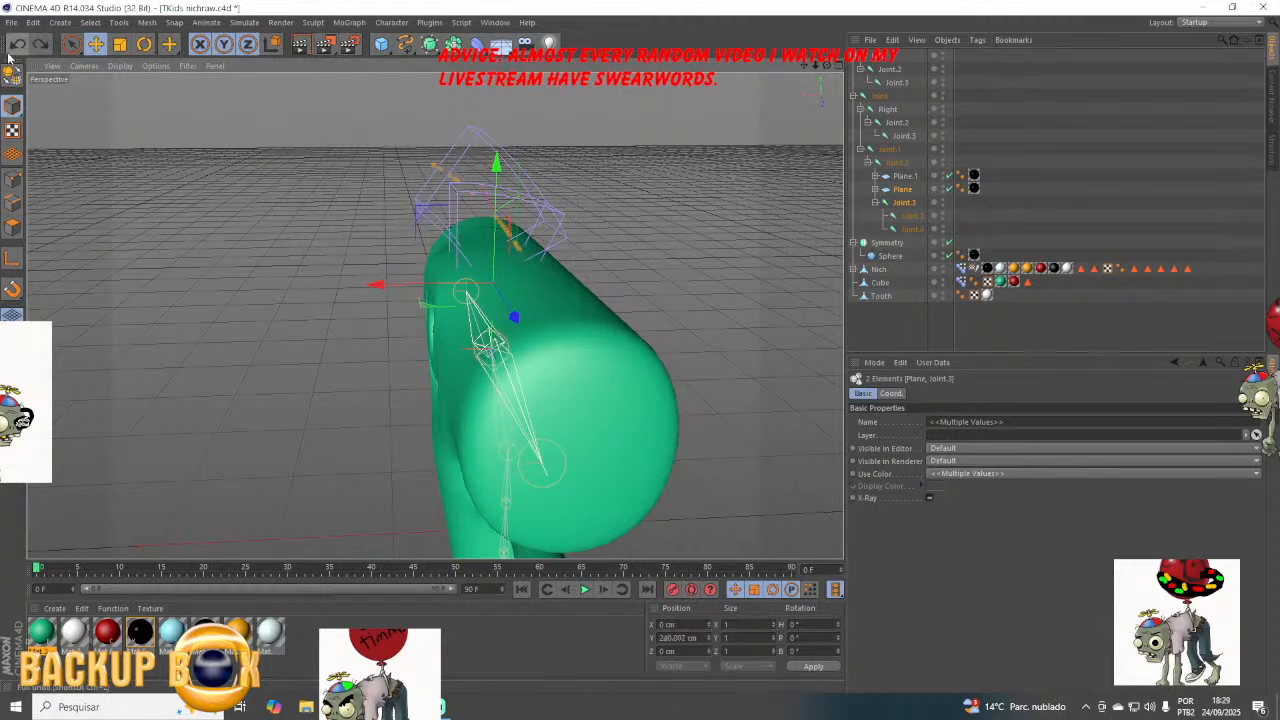
pyautogui.click(17, 43)
pyautogui.click(17, 43)
# Move both hair planes together slightly towards the front of the head and deselect them.
pyautogui.click(900, 189)
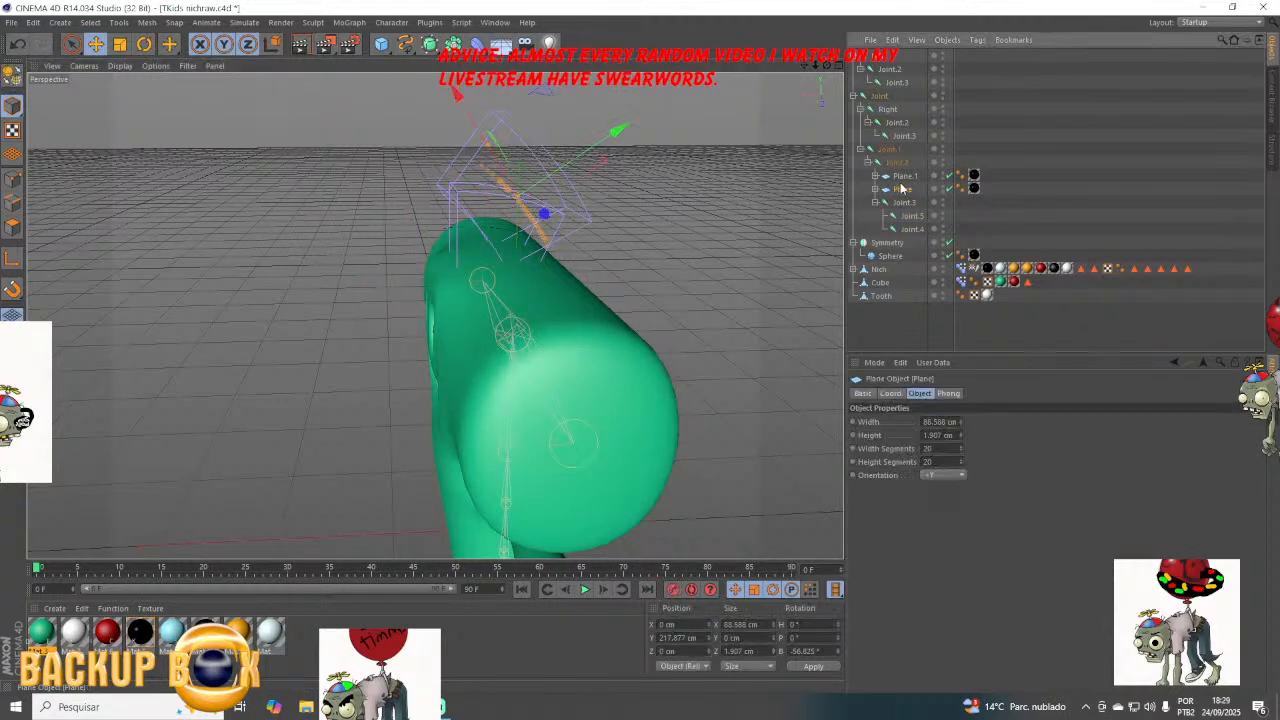
pyautogui.keyDown('ctrl'); pyautogui.click(903, 176); pyautogui.keyUp('ctrl')
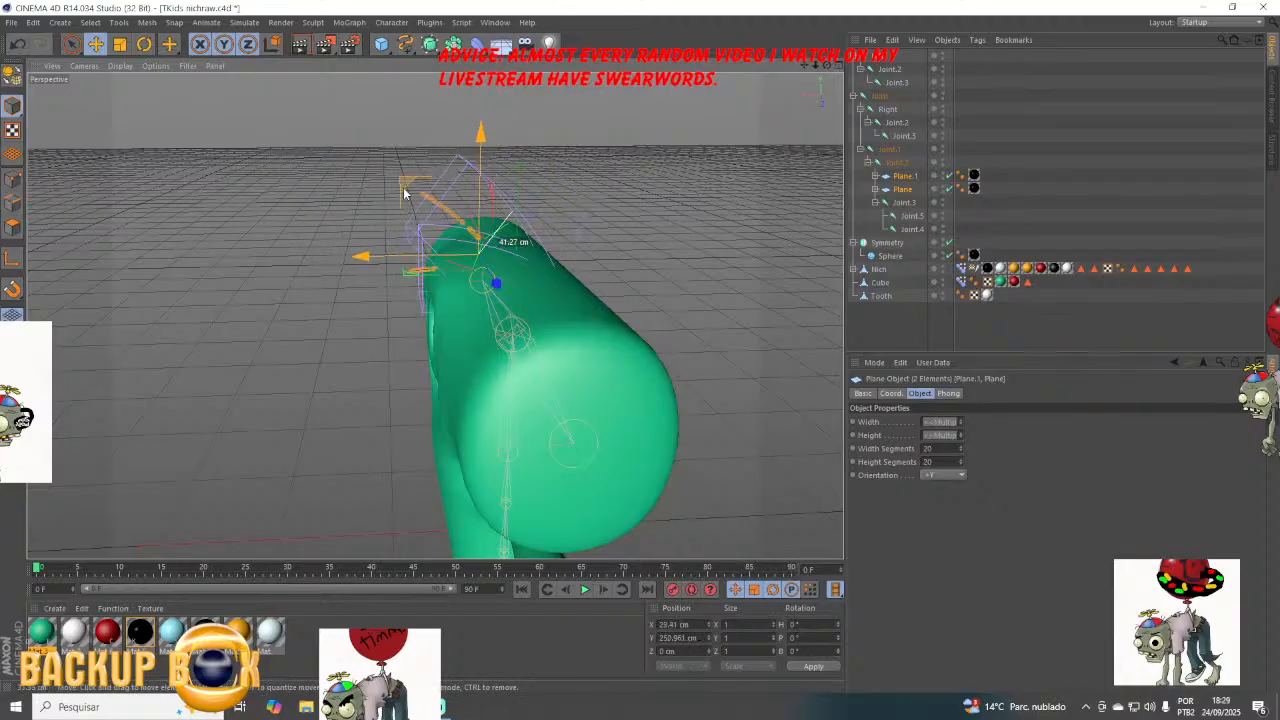
pyautogui.moveTo(417, 176); pyautogui.dragTo(412, 157)
pyautogui.click(608, 125)
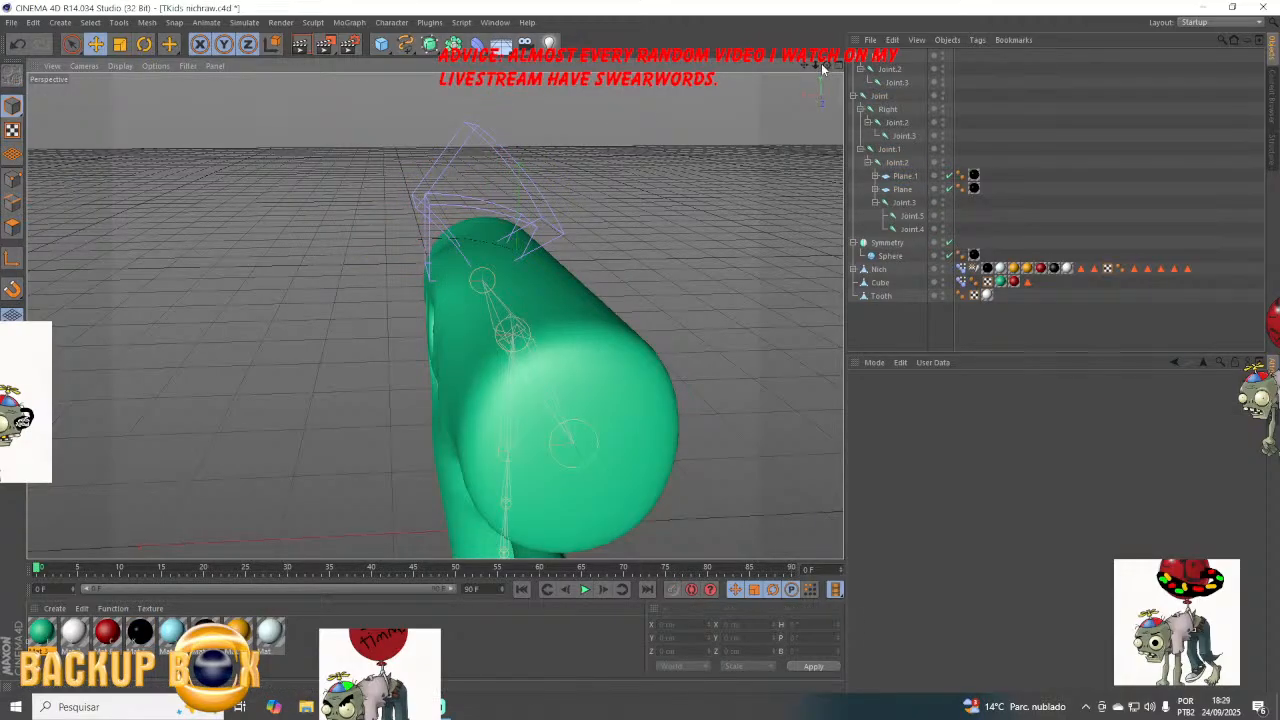
# Parent the mirrored eye spheres and the tooth under the head joint.
pyautogui.moveTo(824, 64)
pyautogui.mouseDown()
pyautogui.moveTo(790, 70)
pyautogui.moveTo(823, 66)
pyautogui.mouseUp()
pyautogui.moveTo(885, 245); pyautogui.dragTo(900, 205)
pyautogui.click(797, 270)
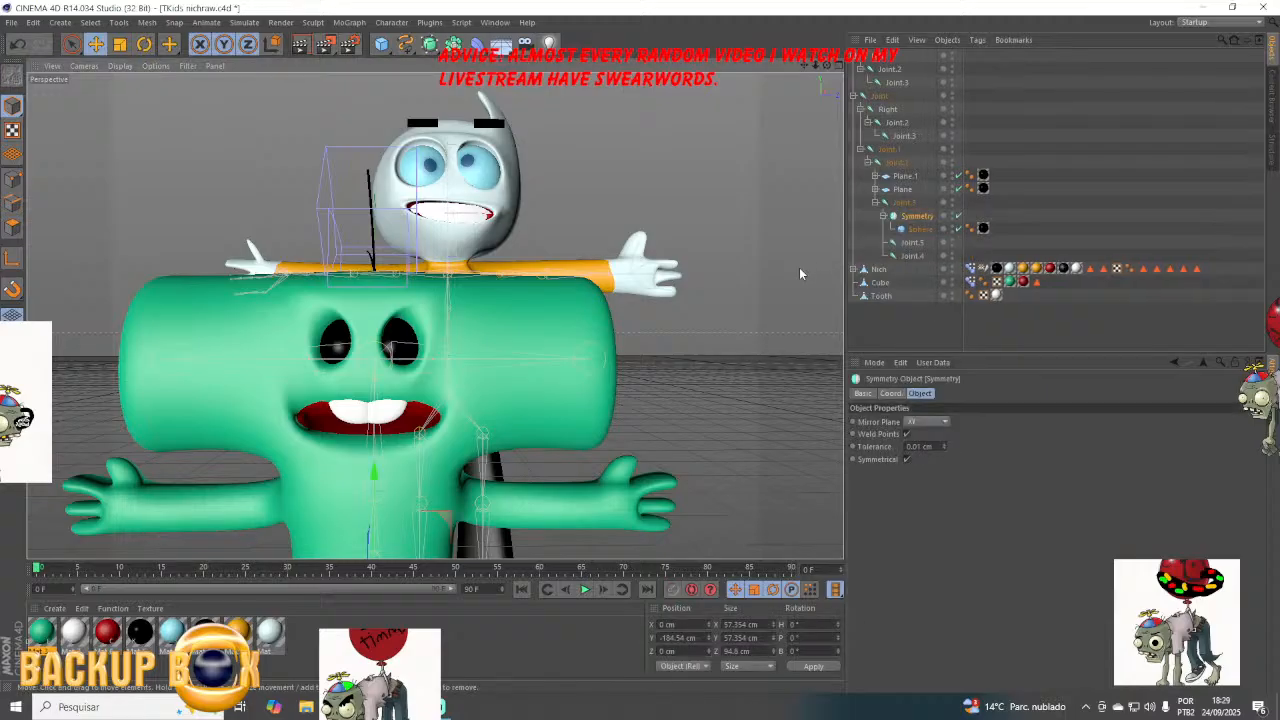
pyautogui.click(881, 296)
pyautogui.moveTo(898, 214); pyautogui.dragTo(895, 205)
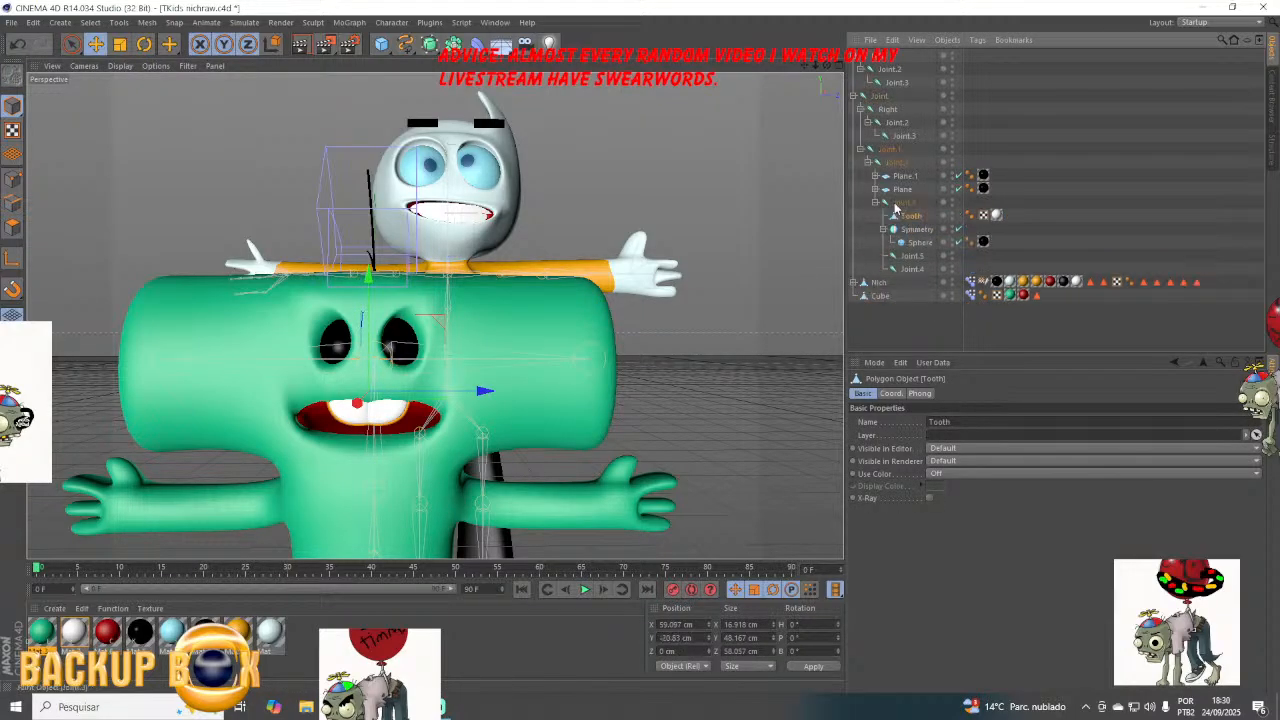
pyautogui.click(740, 200)
# Save the project and check the character's joints, face and hair from an angled side view.
pyautogui.moveTo(804, 66); pyautogui.dragTo(3, 5)
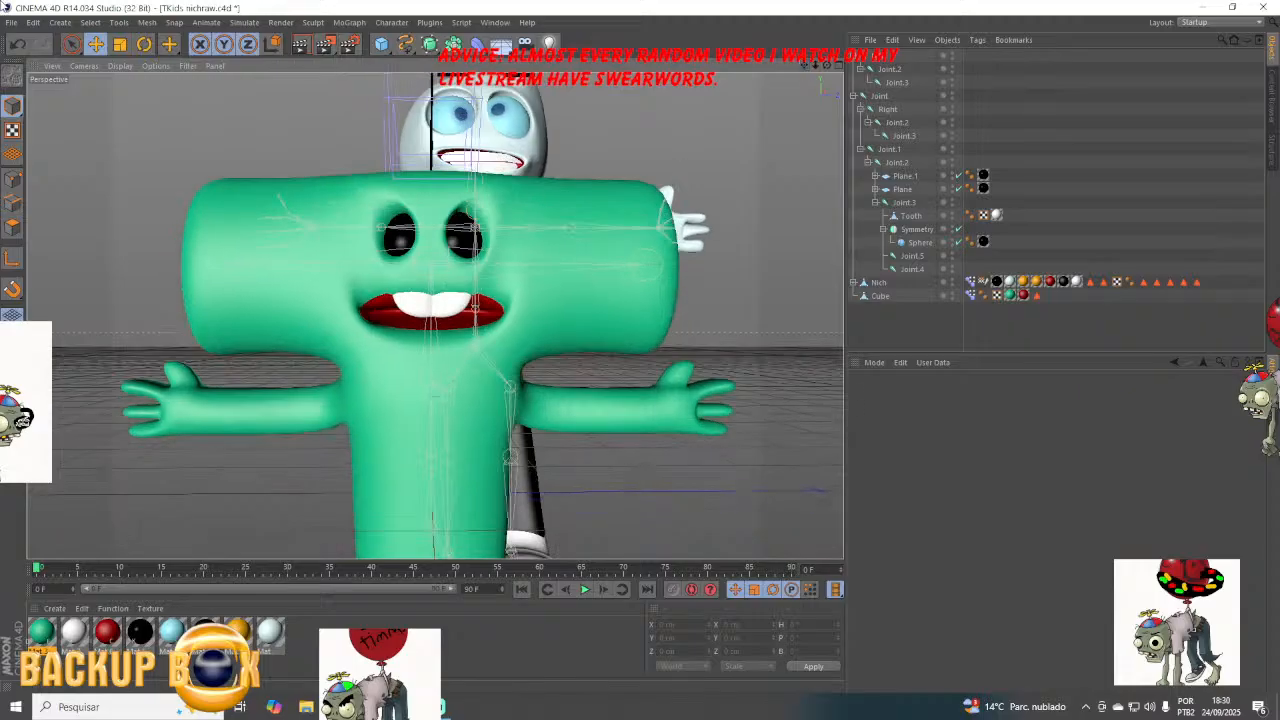
pyautogui.click(12, 25)
pyautogui.click(42, 133)
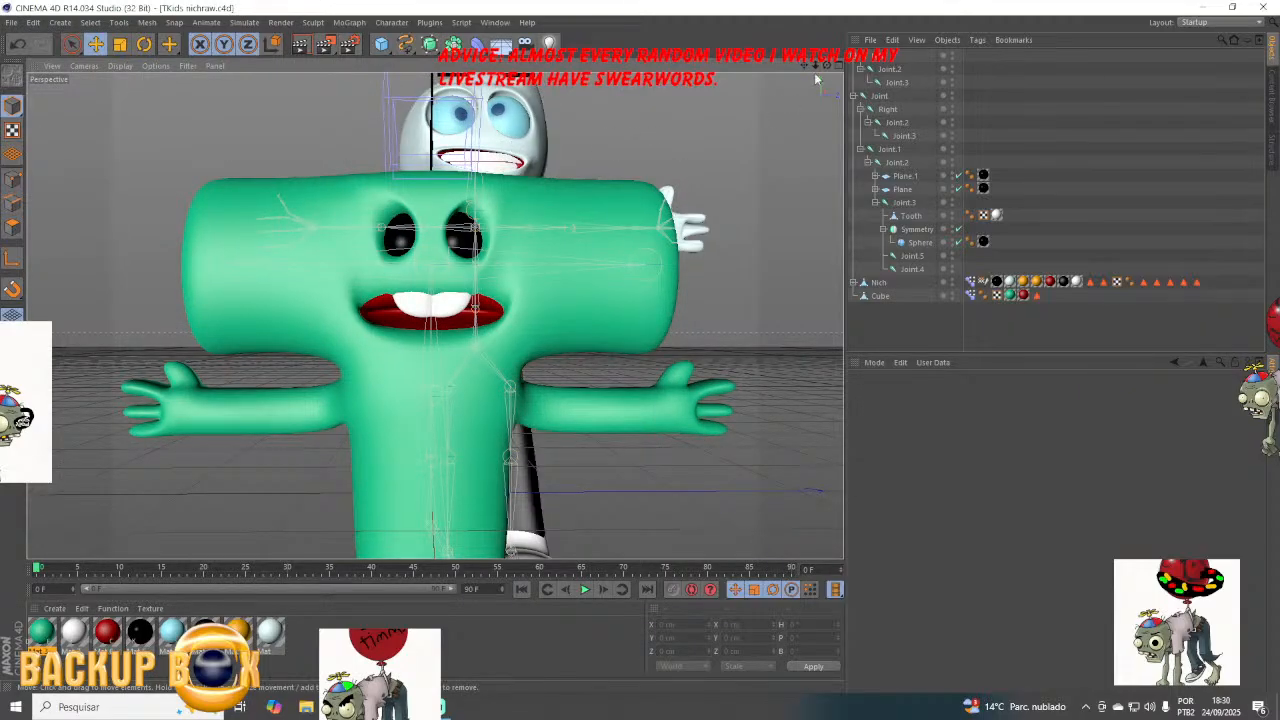
pyautogui.moveTo(827, 66); pyautogui.dragTo(797, 75)
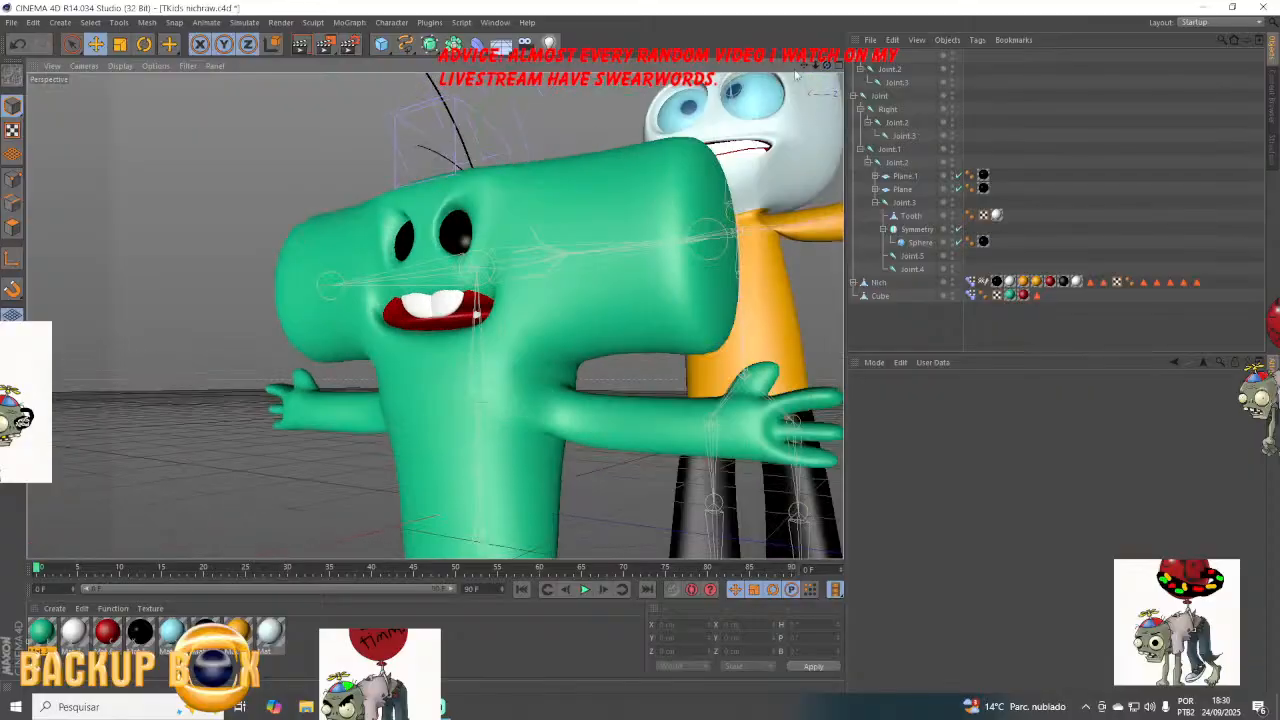
pyautogui.click(12, 22)
pyautogui.click(50, 134)
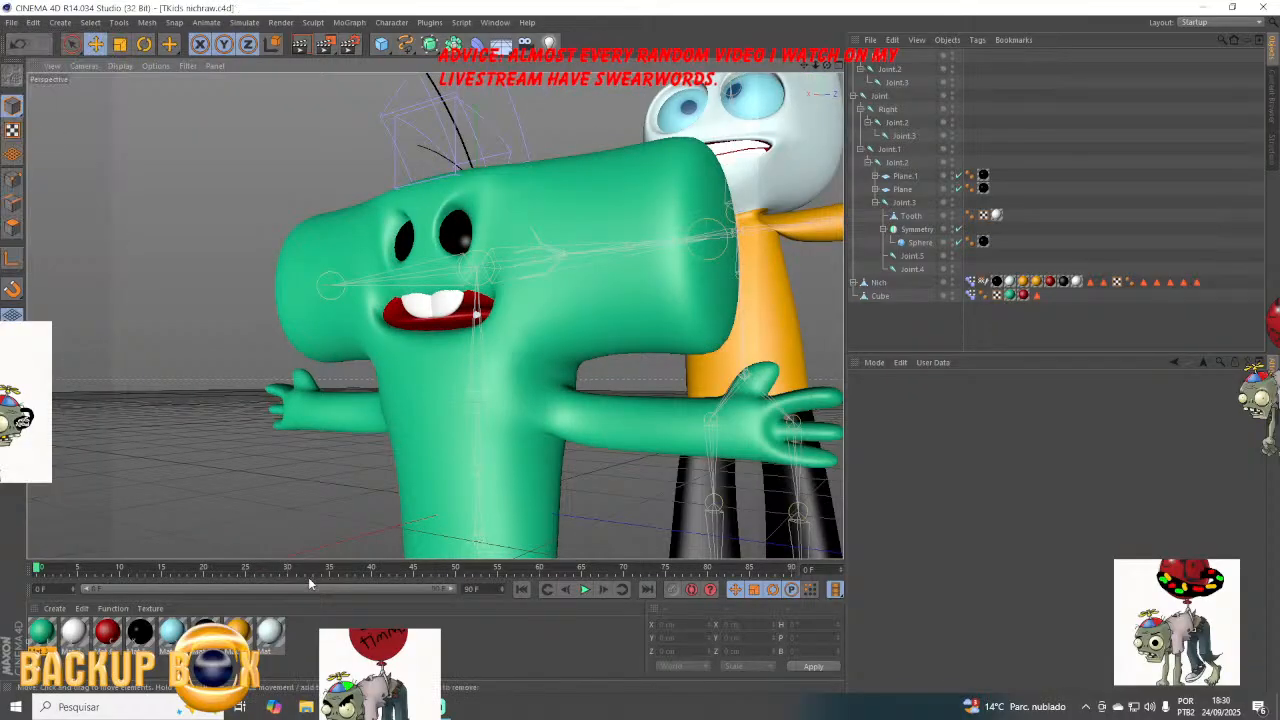
pyautogui.hotkey('alt', 'Tab')
pyautogui.hotkey('alt', 'Tab')
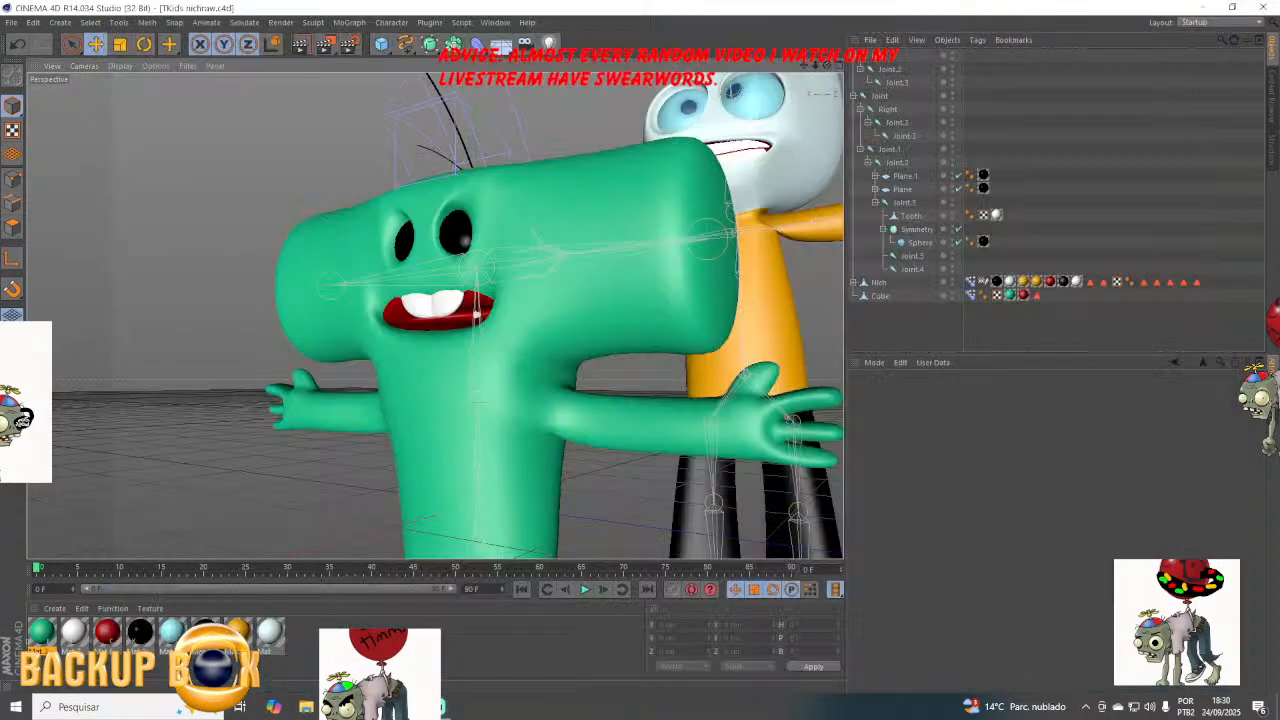
# Add a new joint at the green character's shoulder and place copies of it along the arm up to the hand.
pyautogui.moveTo(827, 65); pyautogui.dragTo(788, 8)
pyautogui.click(391, 22)
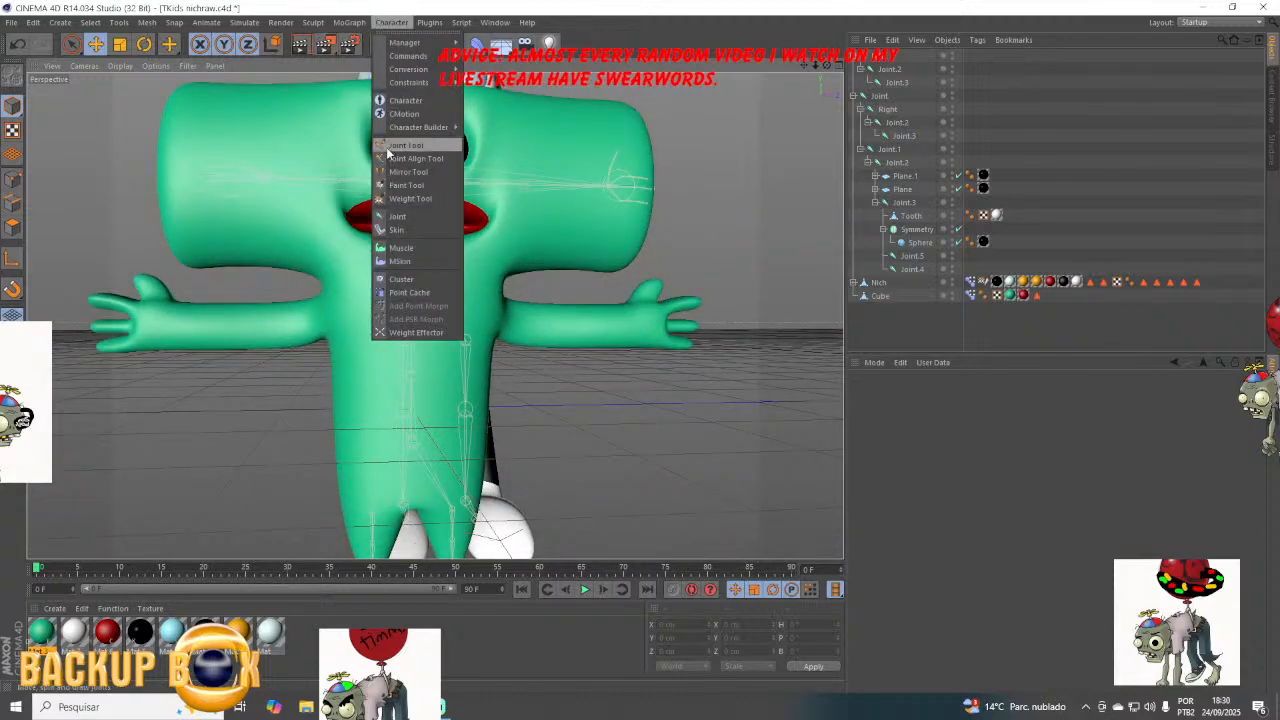
pyautogui.click(397, 218)
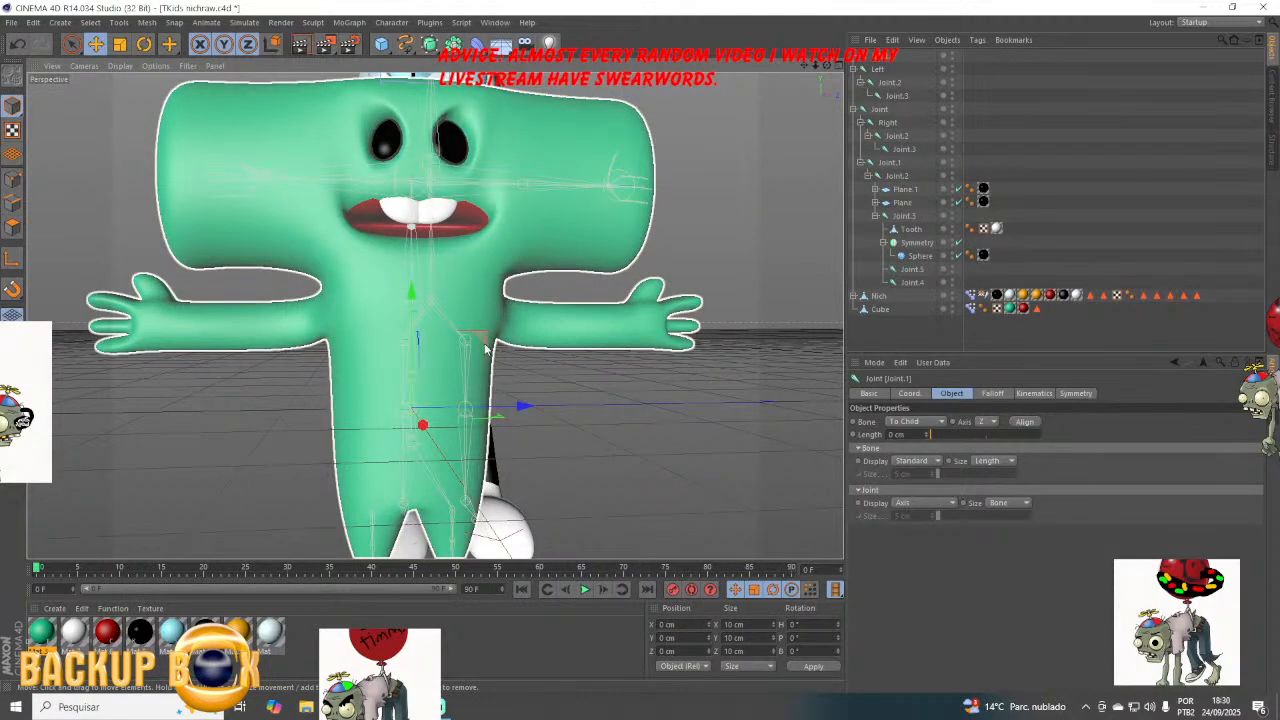
pyautogui.moveTo(485, 346); pyautogui.dragTo(714, 266)
pyautogui.keyDown('ctrl'); pyautogui.click(640, 325); pyautogui.keyUp('ctrl')
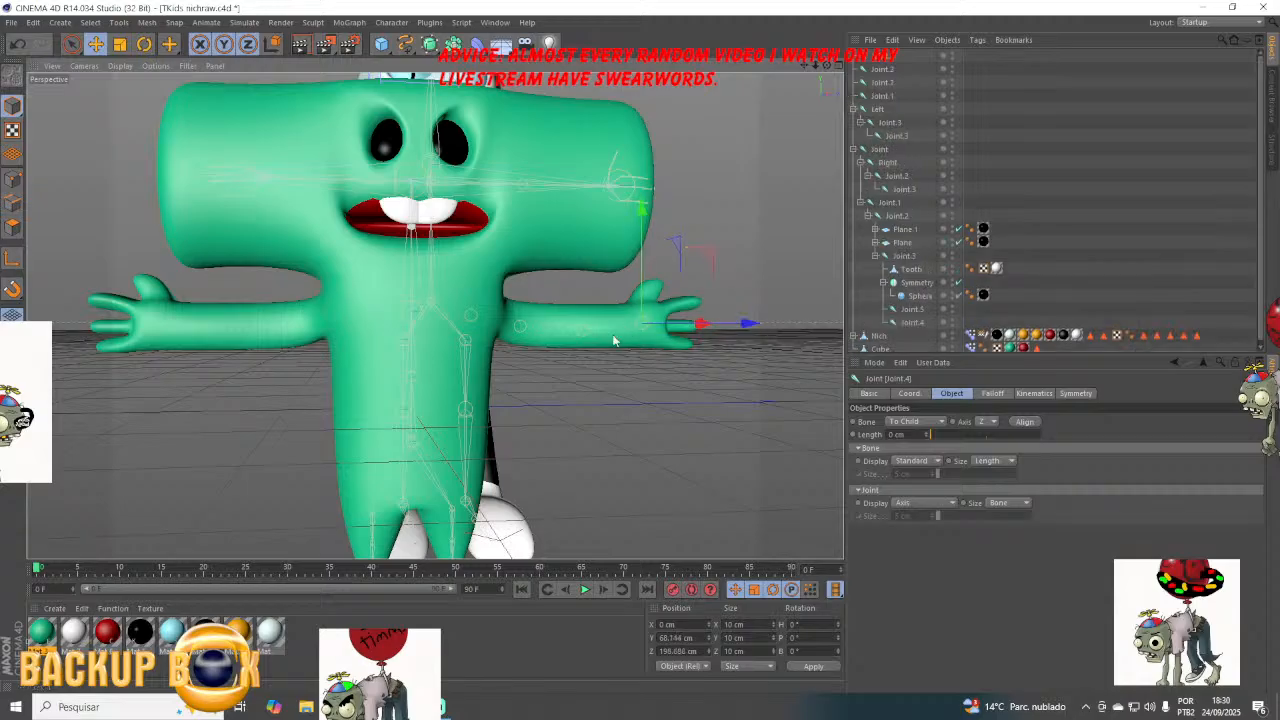
# Copy the hand joint into three thumb joints from base to tip and nest them into a parent-child chain.
pyautogui.scroll(8, 648, 322)
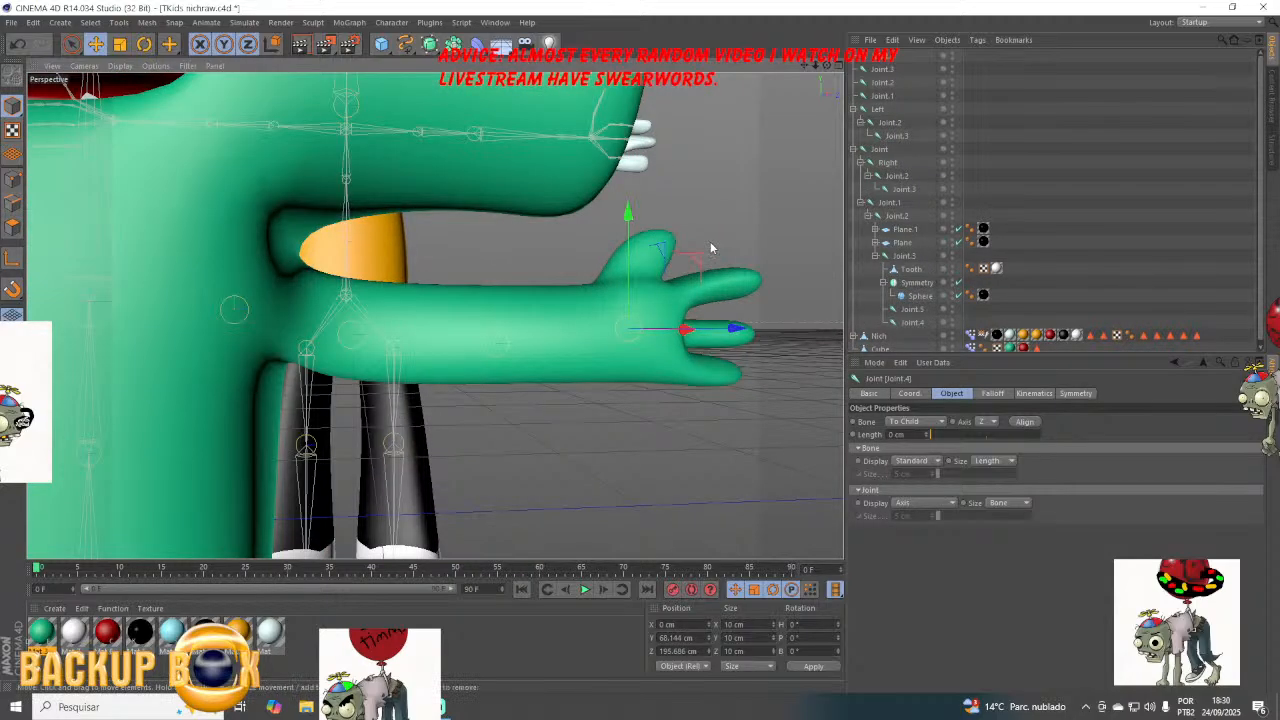
pyautogui.keyDown('ctrl'); pyautogui.moveTo(694, 259); pyautogui.dragTo(718, 187); pyautogui.keyUp('ctrl')
pyautogui.keyDown('ctrl'); pyautogui.moveTo(719, 188); pyautogui.dragTo(731, 172); pyautogui.keyUp('ctrl')
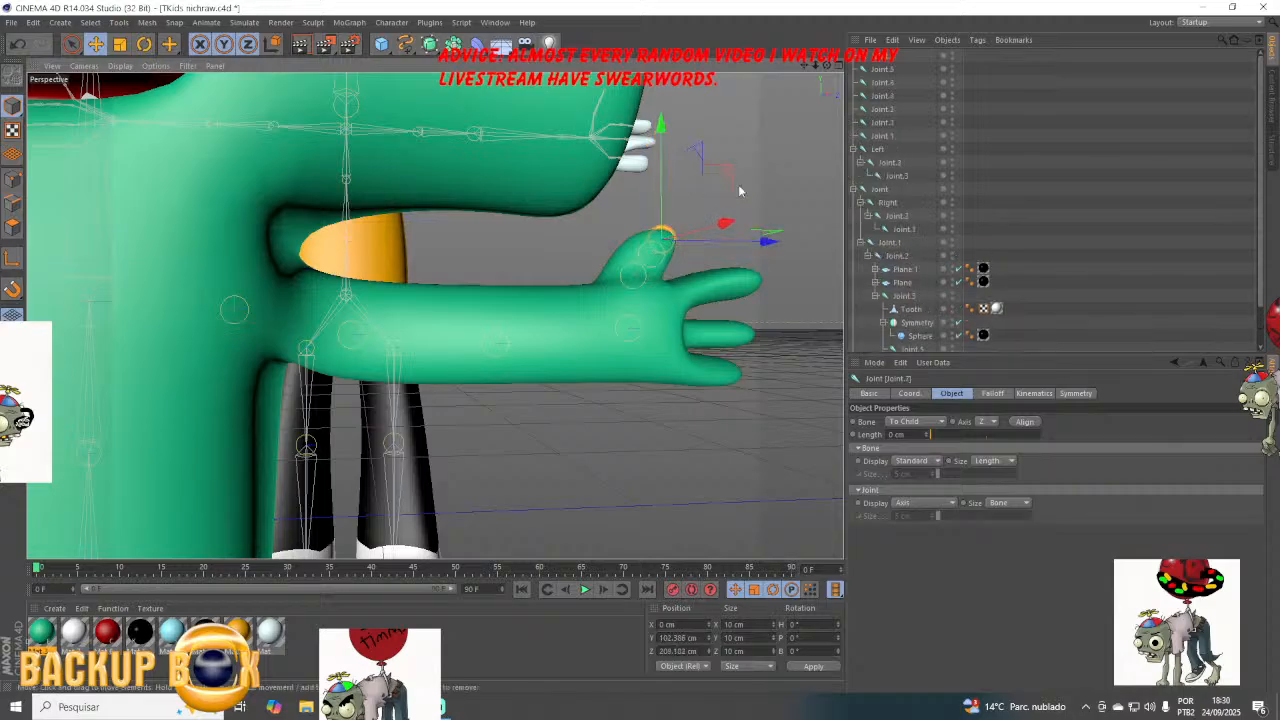
pyautogui.click(884, 84)
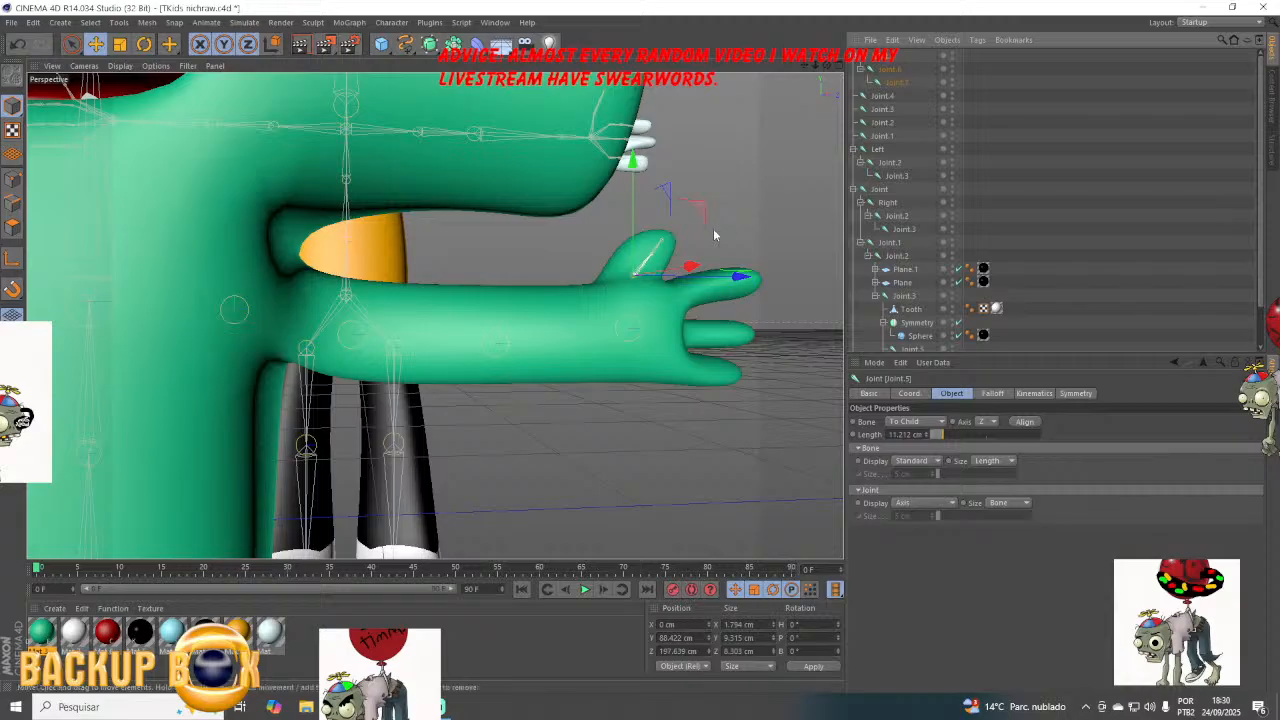
# Duplicate the thumb's joint chain onto the uppermost finger and rotate the copy to follow the finger's direction.
pyautogui.keyDown('ctrl'); pyautogui.moveTo(696, 209); pyautogui.dragTo(738, 236); pyautogui.keyUp('ctrl')
pyautogui.press('r')
pyautogui.moveTo(622, 272); pyautogui.dragTo(642, 228)
# Adjust the uppermost finger's joints, copy the end joint out to the fingertip and nest the copy under Joint.7.
pyautogui.moveTo(807, 70); pyautogui.dragTo(838, 67)
pyautogui.click(889, 70)
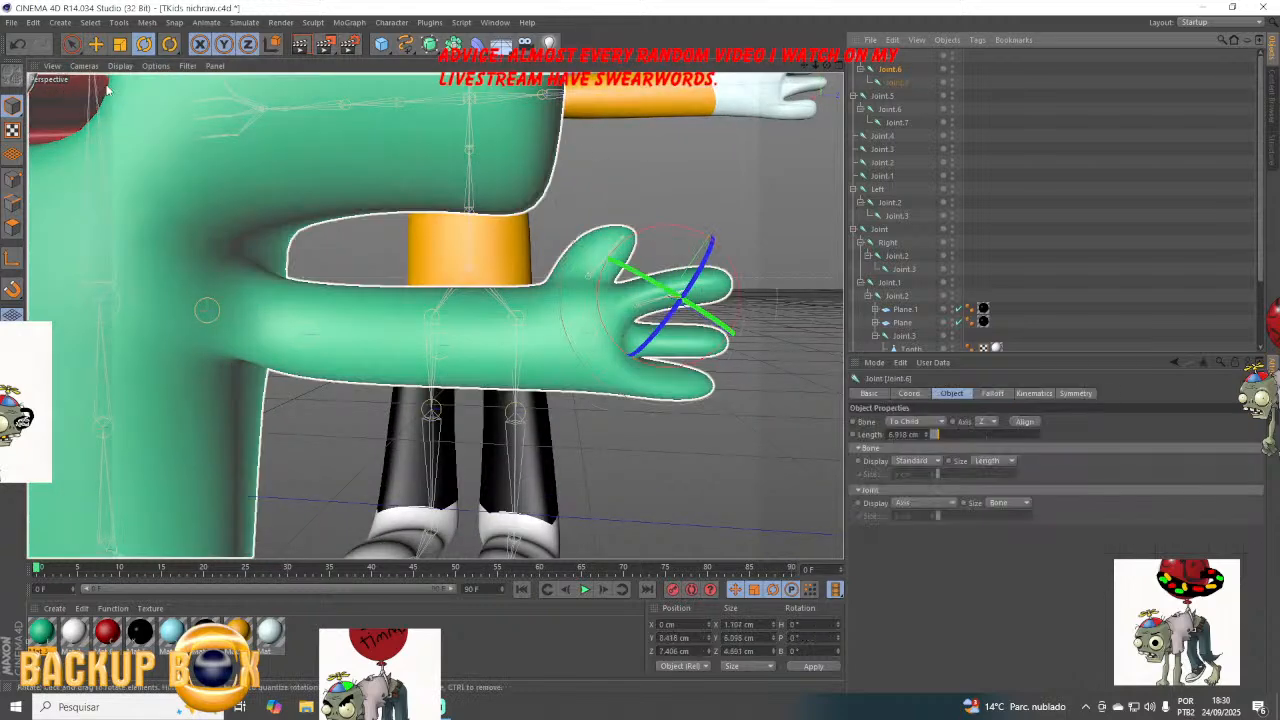
pyautogui.click(97, 45)
pyautogui.moveTo(777, 271)
pyautogui.mouseDown()
pyautogui.moveTo(792, 272)
pyautogui.moveTo(777, 271)
pyautogui.mouseUp()
pyautogui.click(899, 84)
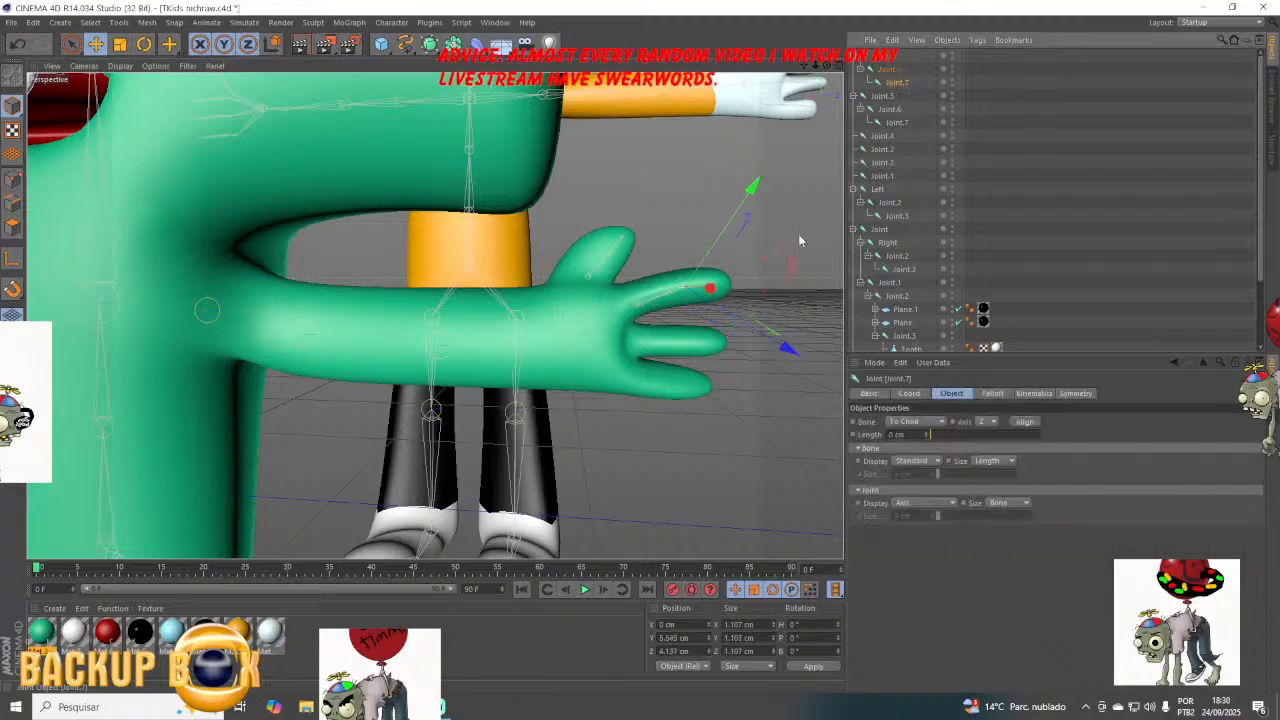
pyautogui.moveTo(796, 263); pyautogui.dragTo(841, 262)
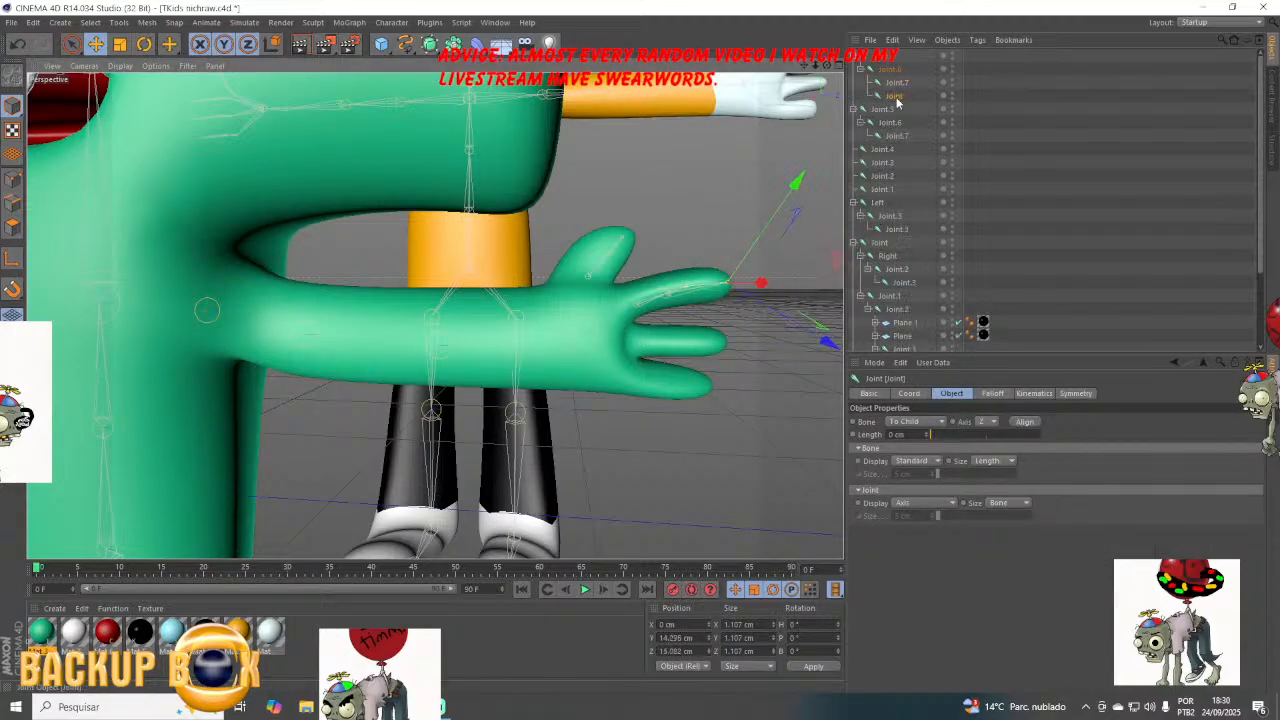
pyautogui.click(895, 92)
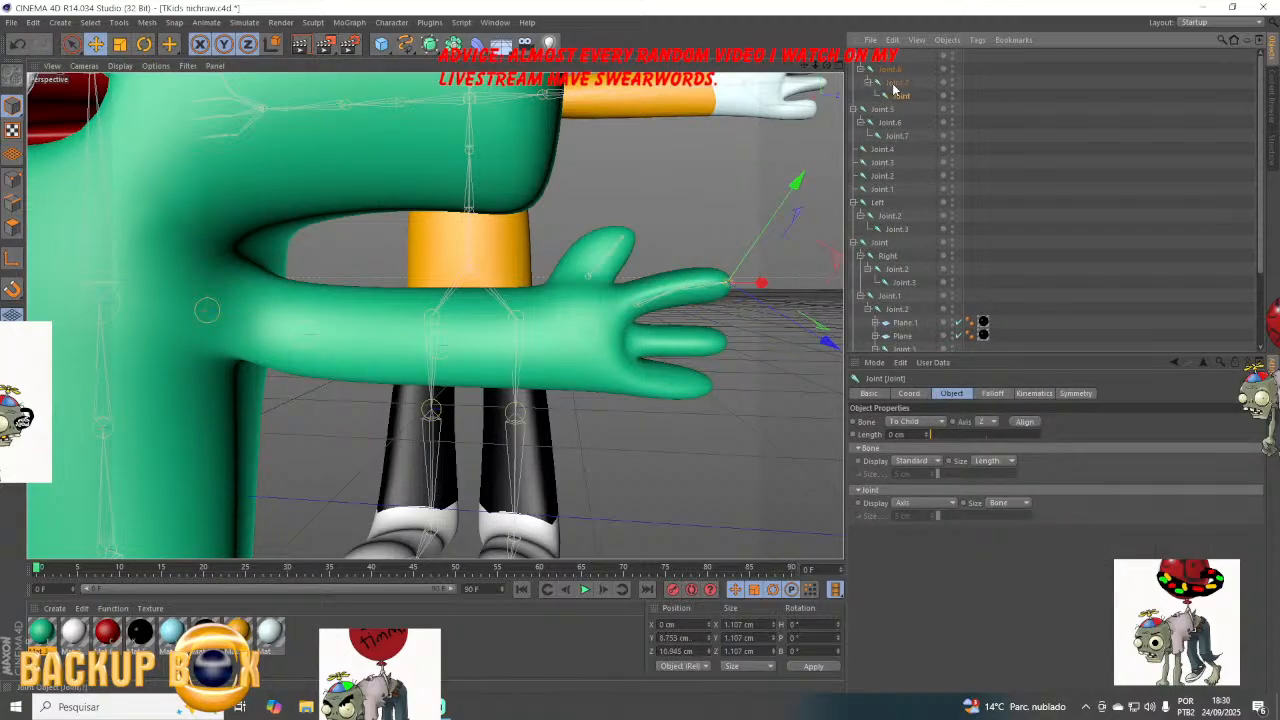
# Duplicate the finger joint chain, place the copy in the green hand's lowest finger and scale it down to fit.
pyautogui.keyDown('ctrl'); pyautogui.moveTo(749, 286); pyautogui.dragTo(711, 394); pyautogui.keyUp('ctrl')
pyautogui.click(145, 44)
pyautogui.press('e')
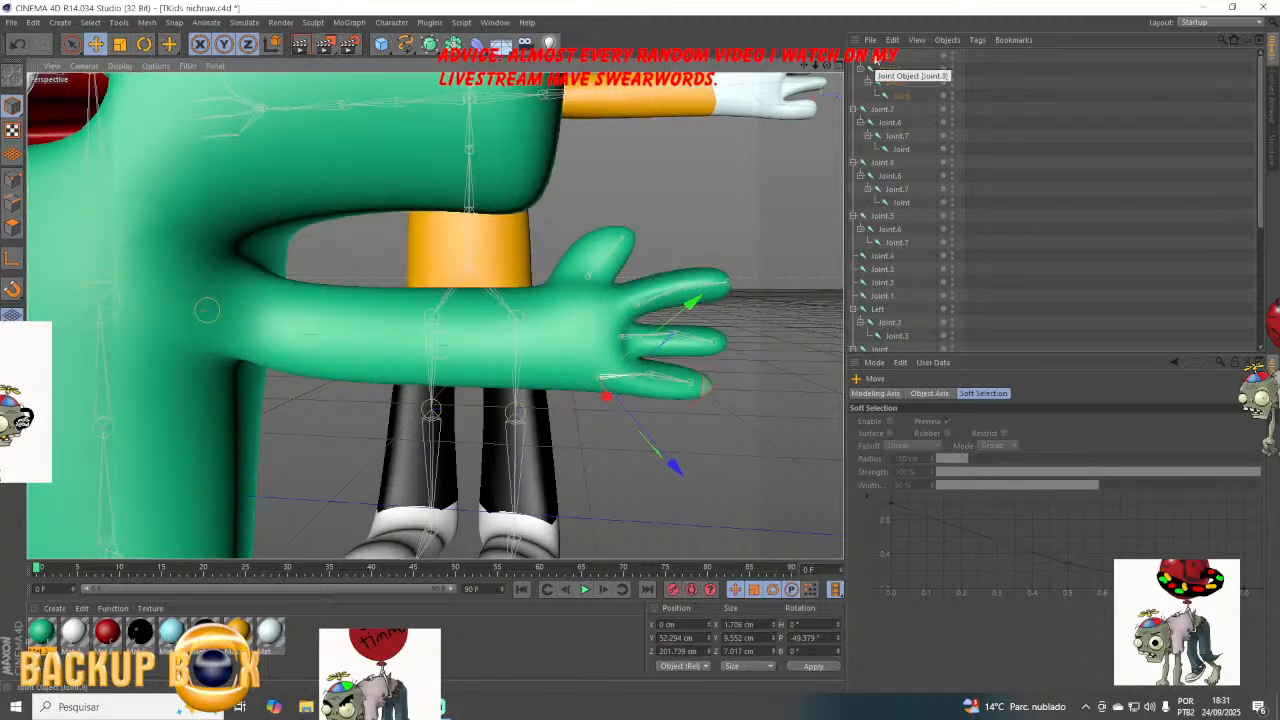
pyautogui.click(119, 44)
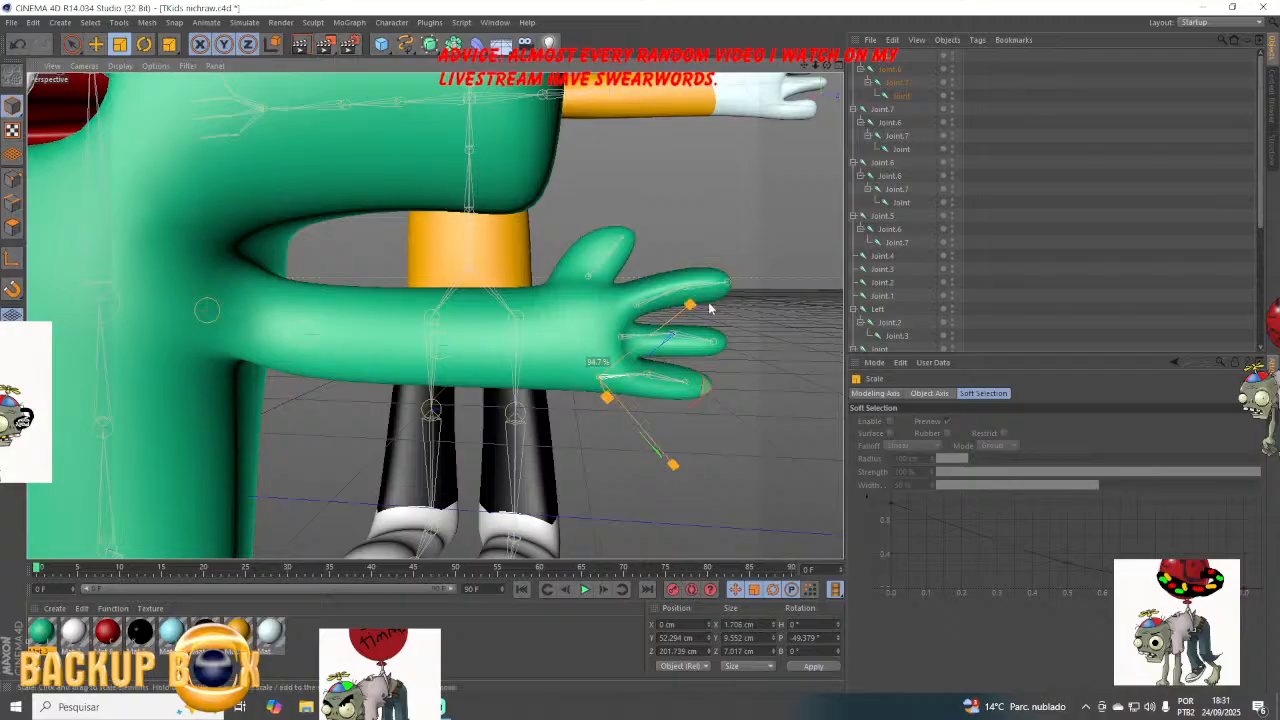
pyautogui.press('e')
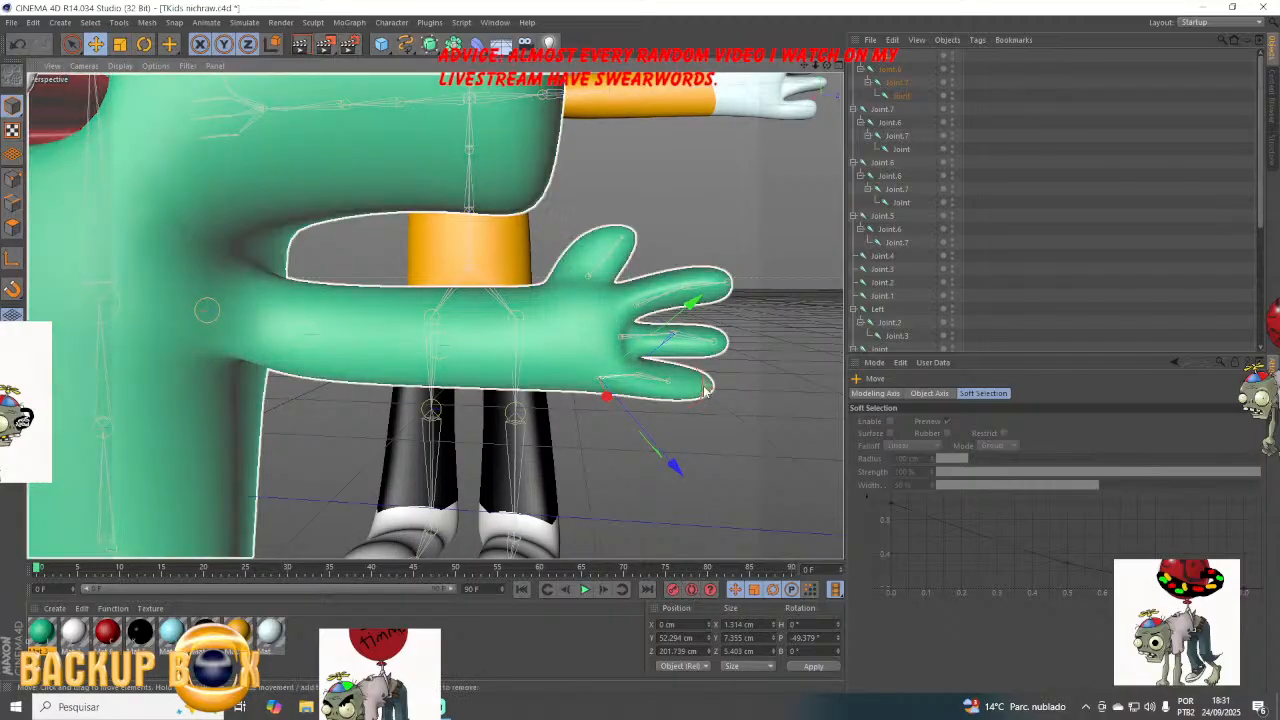
# Switch to Streamlabs Desktop to check the livestream chat, and return to Cinema 4D.
pyautogui.click(452, 706)
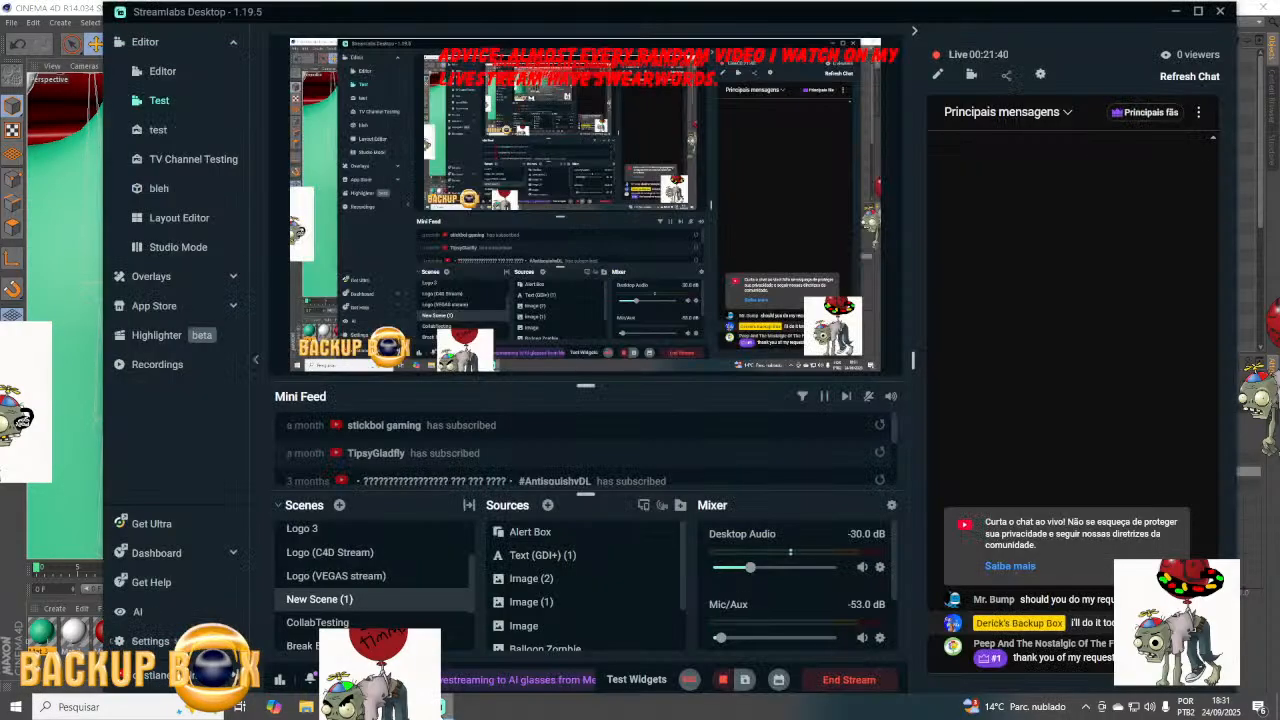
pyautogui.click(446, 706)
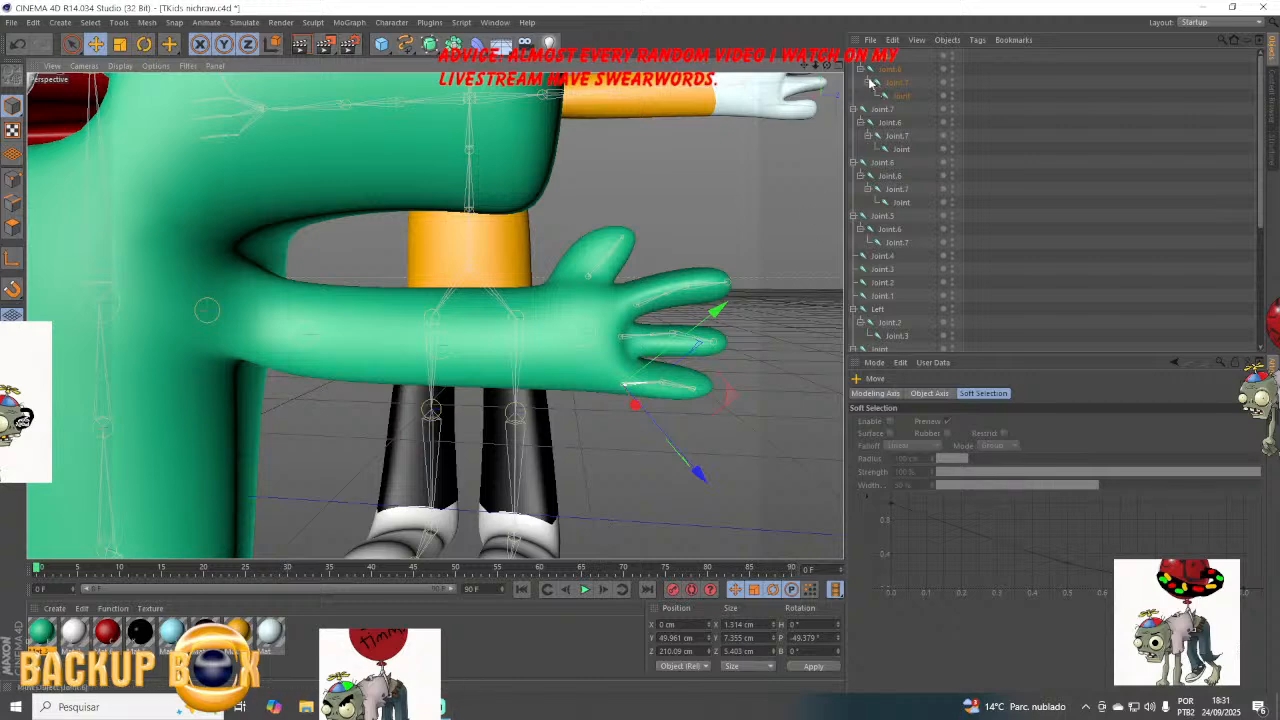
# Collapse the four finger joint chains in the object hierarchy and parent them under the hand joint Joint.4.
pyautogui.click(855, 116)
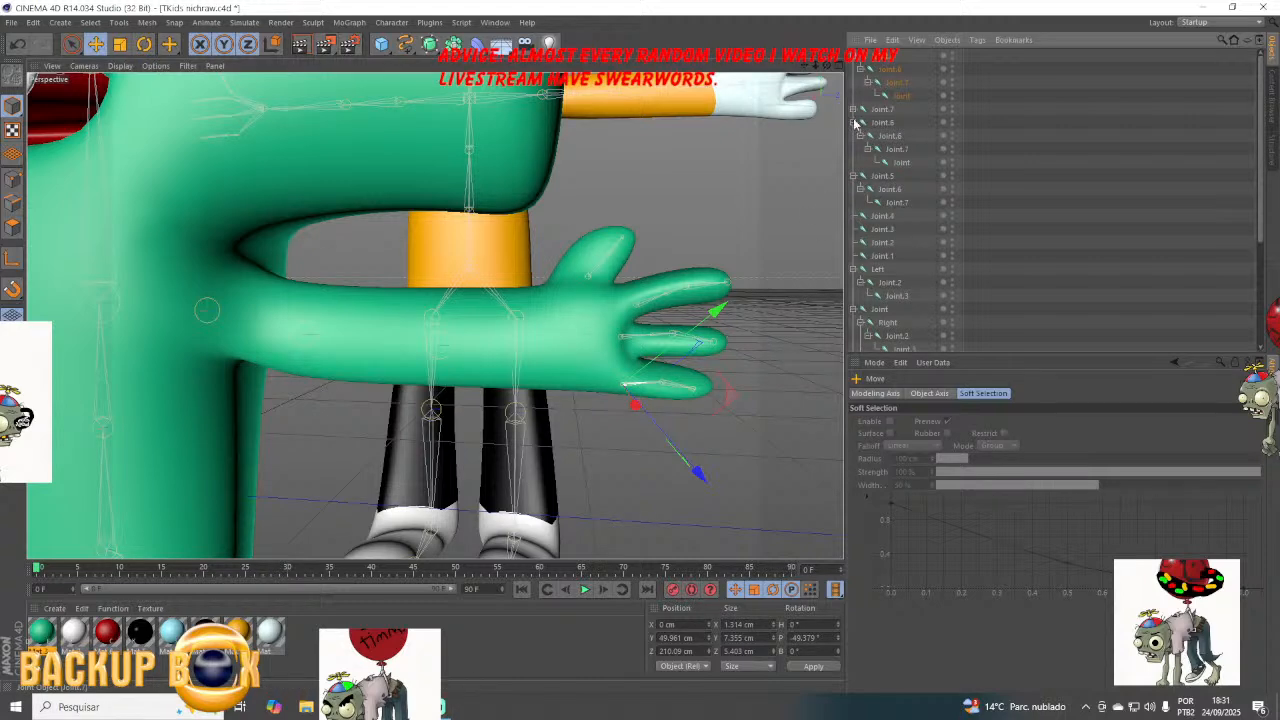
pyautogui.click(853, 122)
pyautogui.click(855, 64)
pyautogui.click(855, 101)
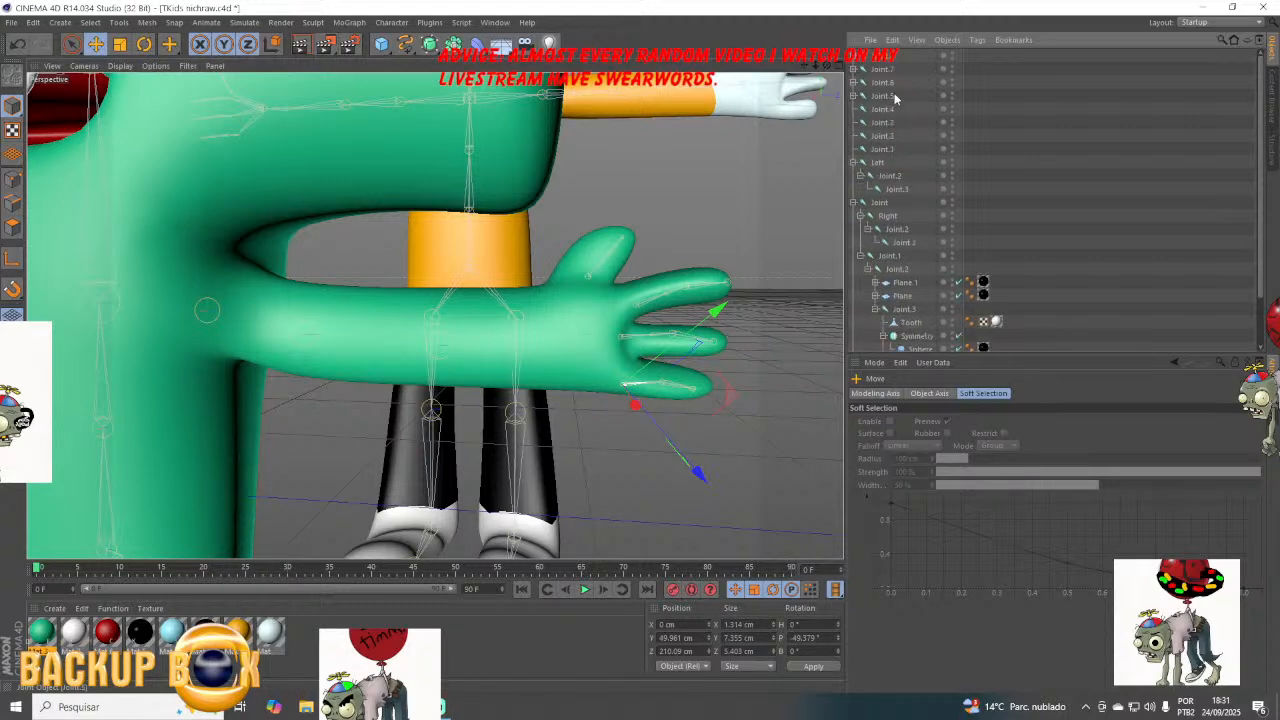
pyautogui.moveTo(890, 96); pyautogui.dragTo(885, 132)
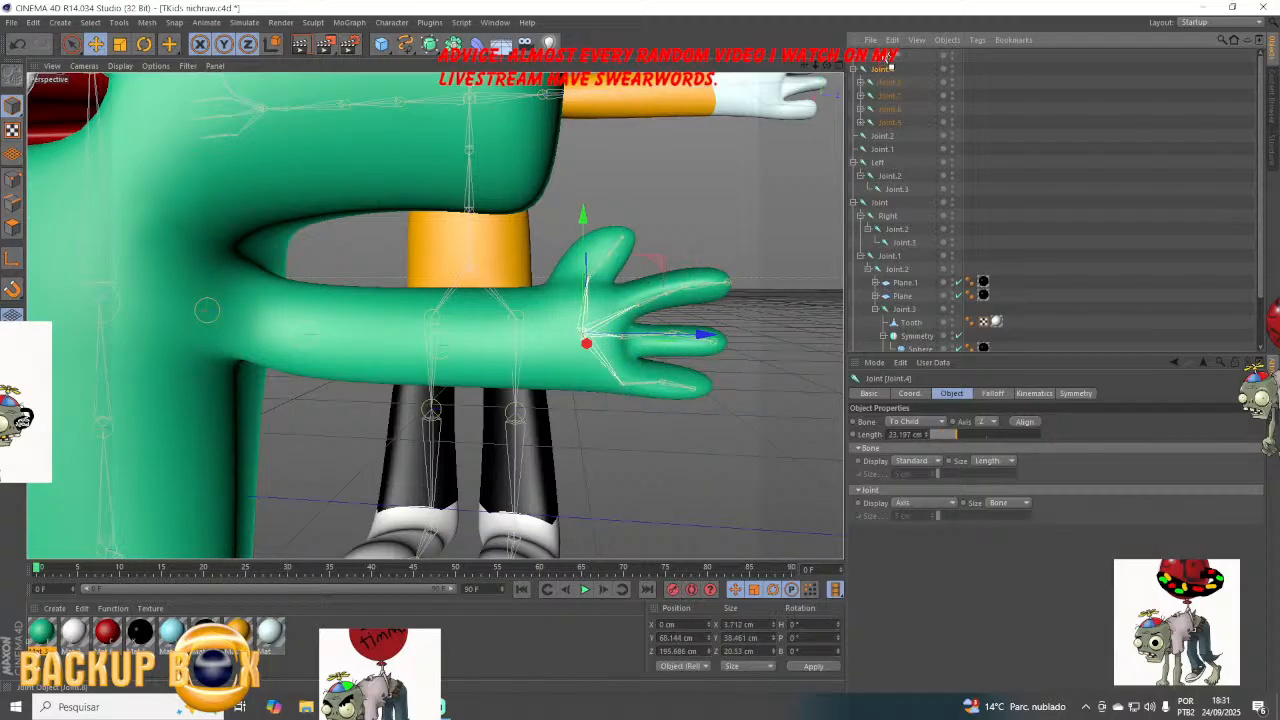
# Nest Joint.4, Joint.3 and Joint.2 successively under Joint.1, and parent the arm chain to the torso's Joint.2.
pyautogui.moveTo(868, 62); pyautogui.dragTo(878, 152)
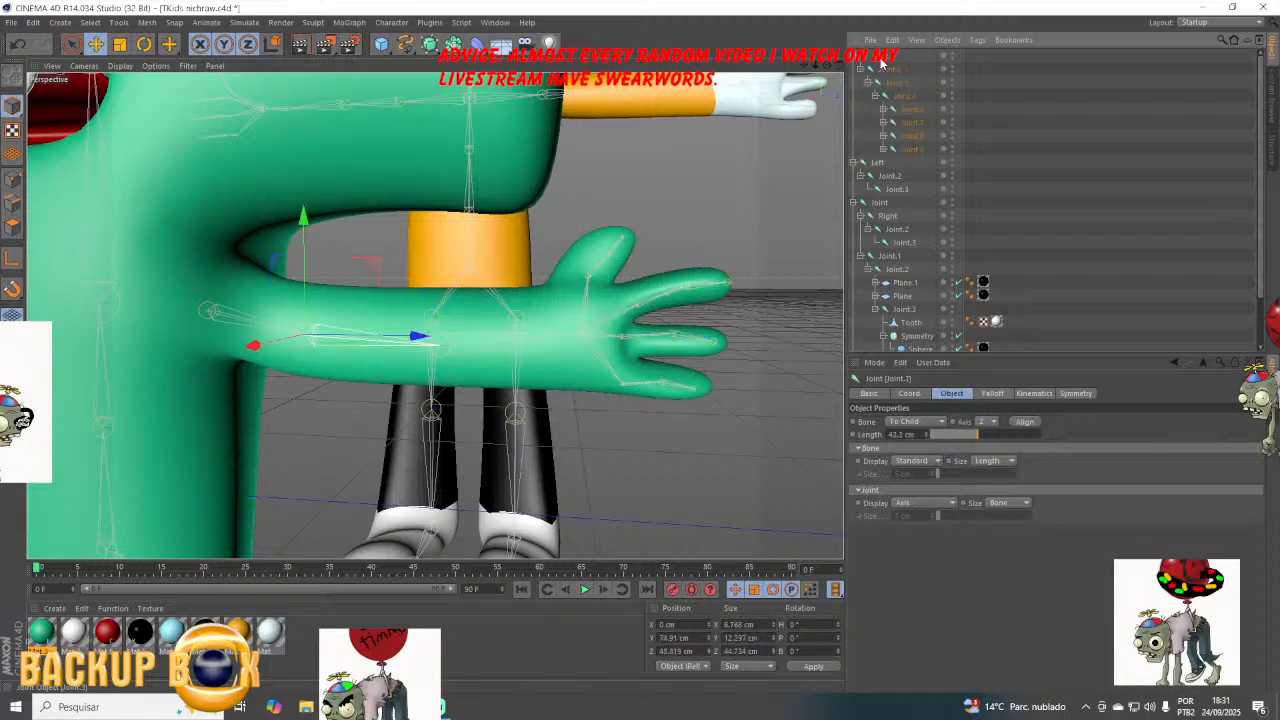
pyautogui.click(882, 63)
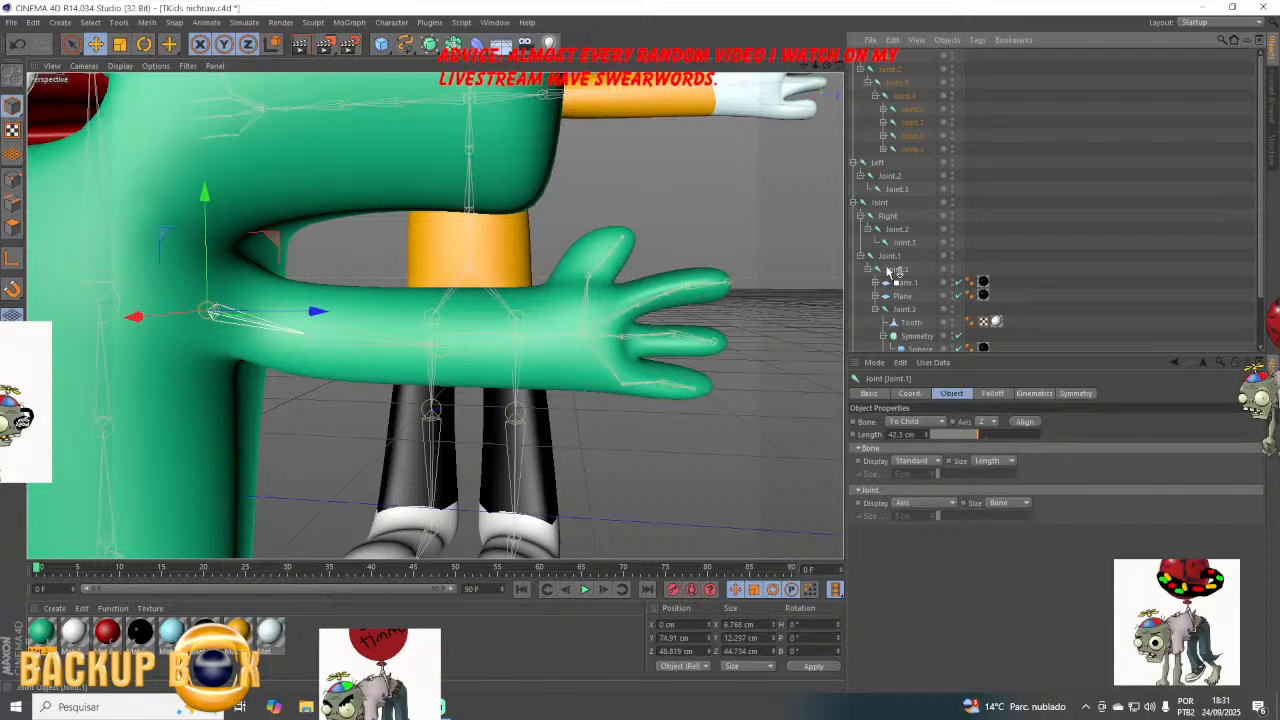
pyautogui.moveTo(887, 270); pyautogui.dragTo(887, 272)
# Duplicate the arm joint chain, move the copy to the opposite shoulder and set its heading rotation to -180°.
pyautogui.moveTo(804, 65); pyautogui.dragTo(735, 65)
pyautogui.scroll(-3, 434, 312)
pyautogui.click(432, 311)
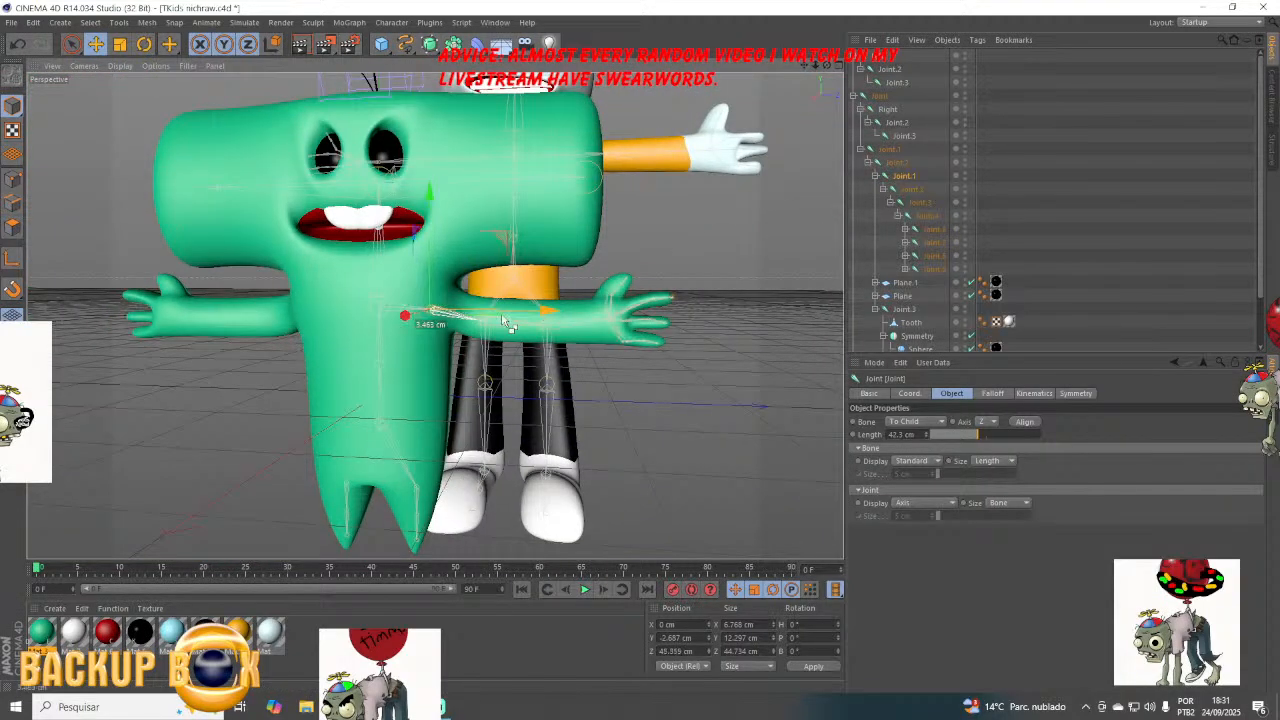
pyautogui.click(909, 393)
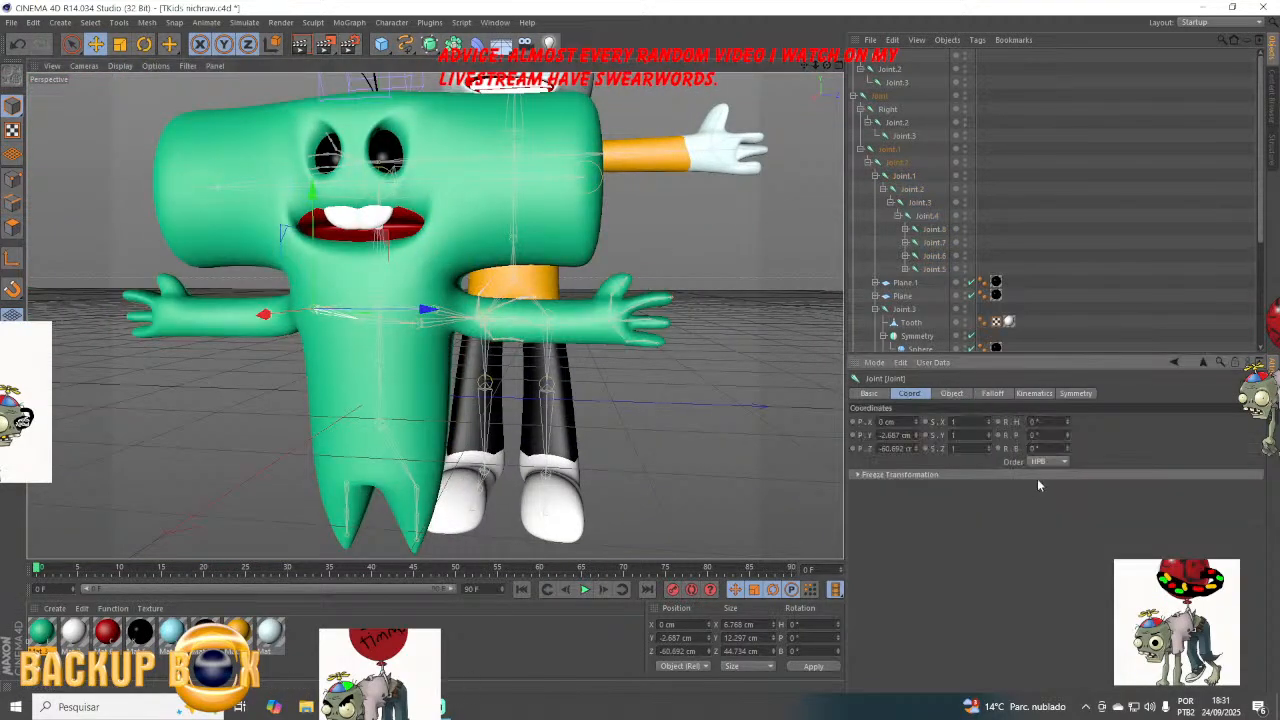
pyautogui.moveTo(1067, 422); pyautogui.dragTo(1067, 547)
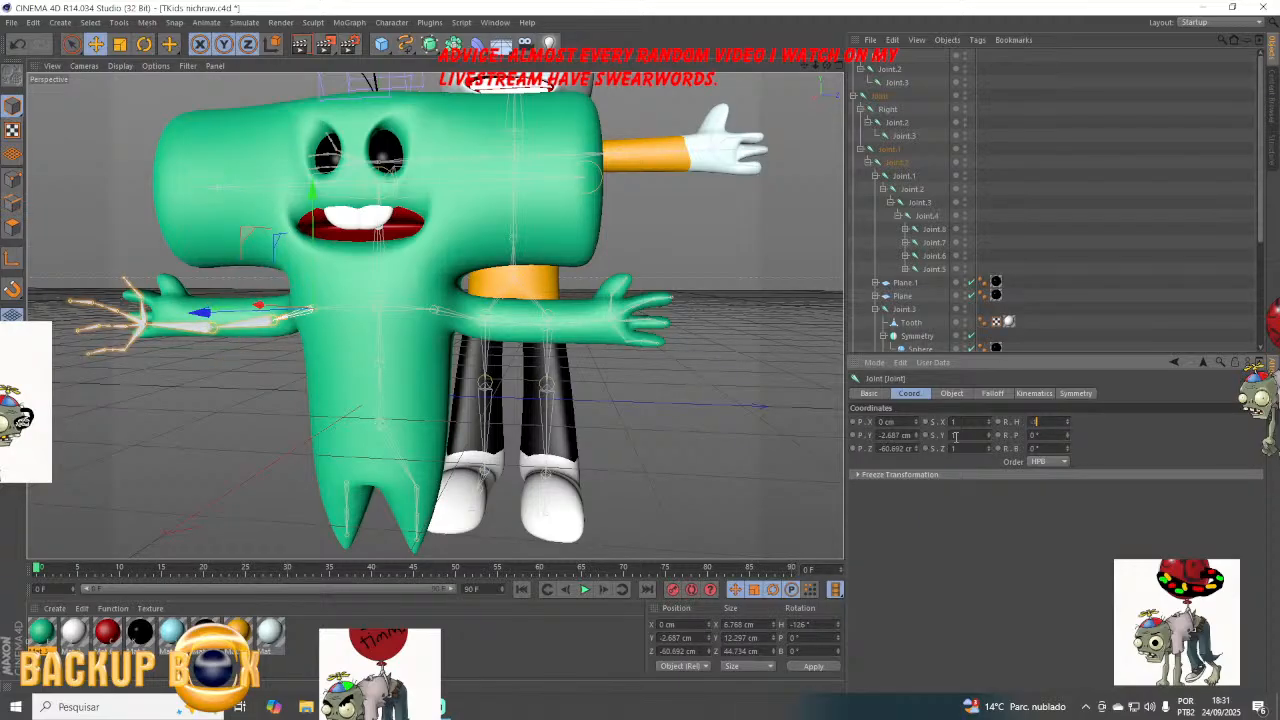
pyautogui.click(1122, 476)
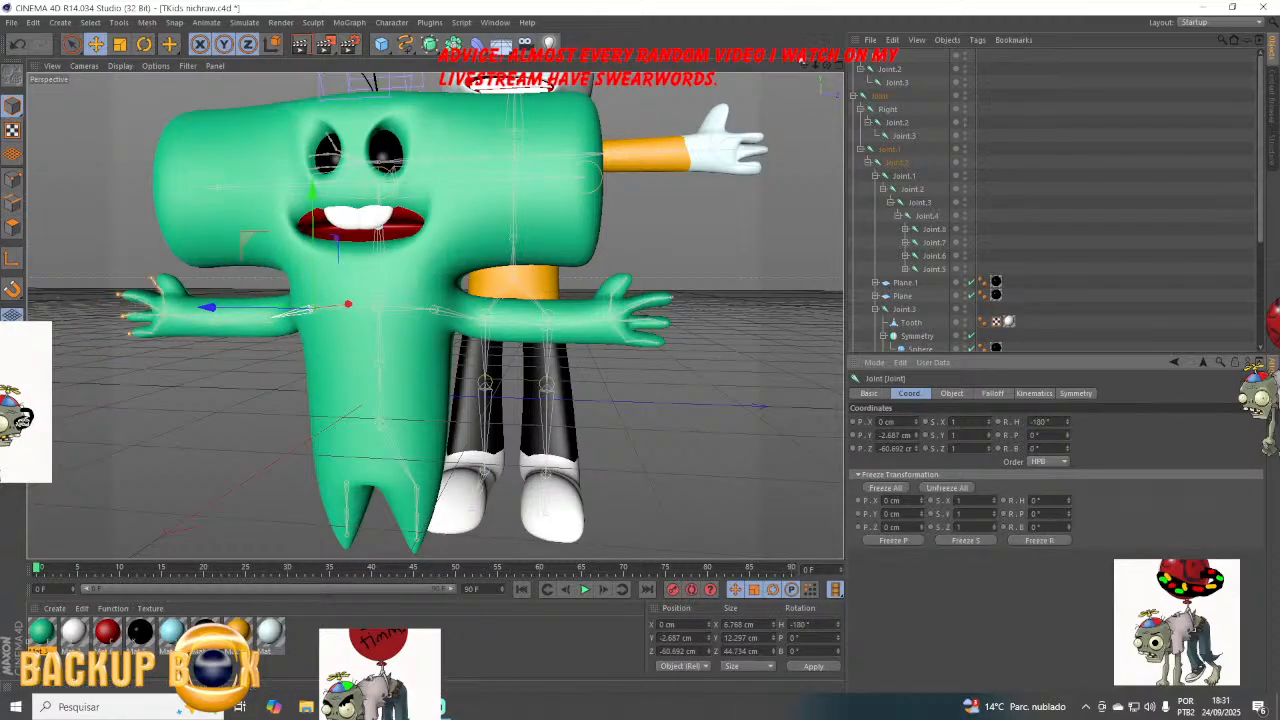
# Inspect the copied arm joints from closer up, clear the selection and save the project.
pyautogui.scroll(3, 435, 315)
pyautogui.moveTo(443, 254); pyautogui.dragTo(476, 258)
pyautogui.click(435, 315)
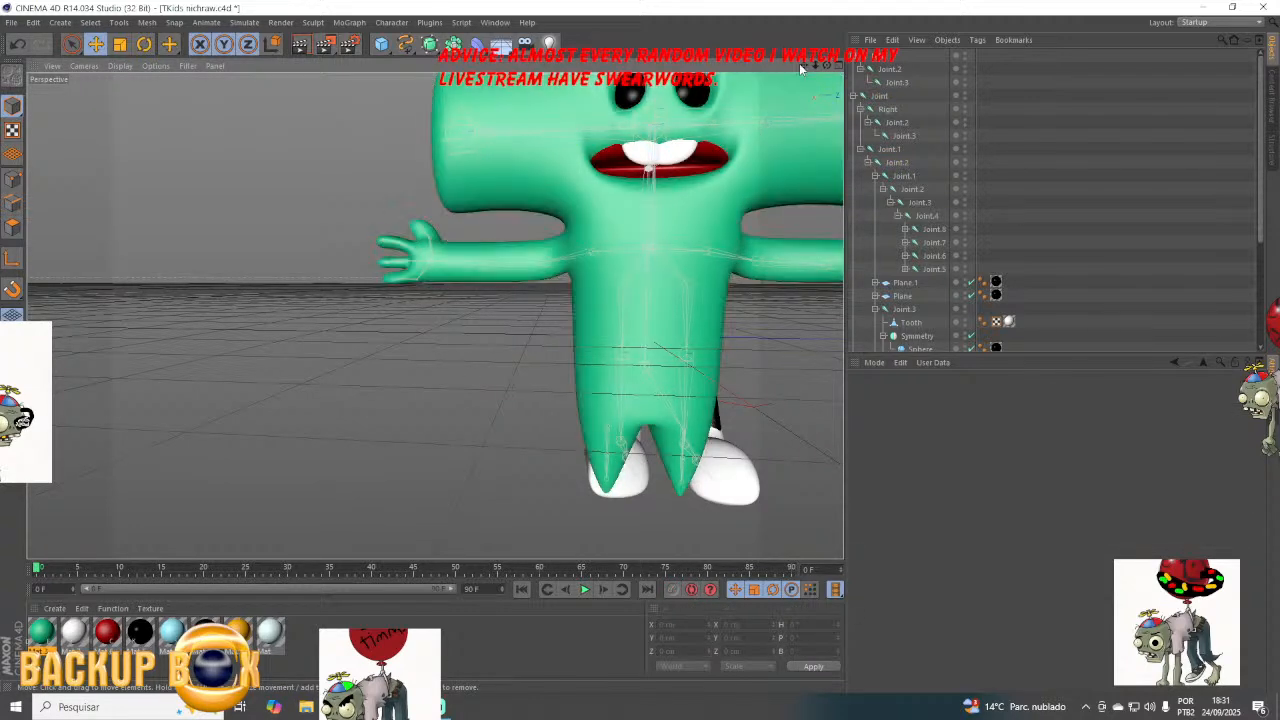
pyautogui.scroll(2, 435, 315)
pyautogui.moveTo(803, 65); pyautogui.dragTo(728, 95)
pyautogui.click(11, 22)
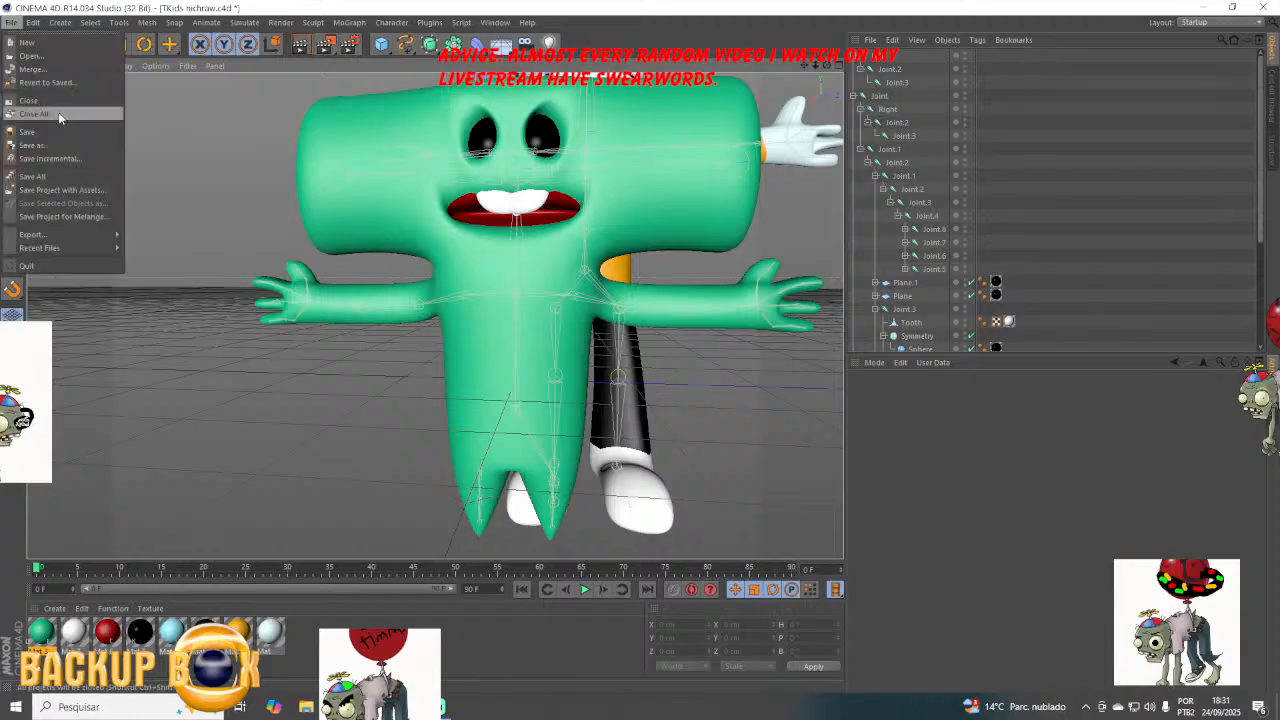
pyautogui.click(24, 138)
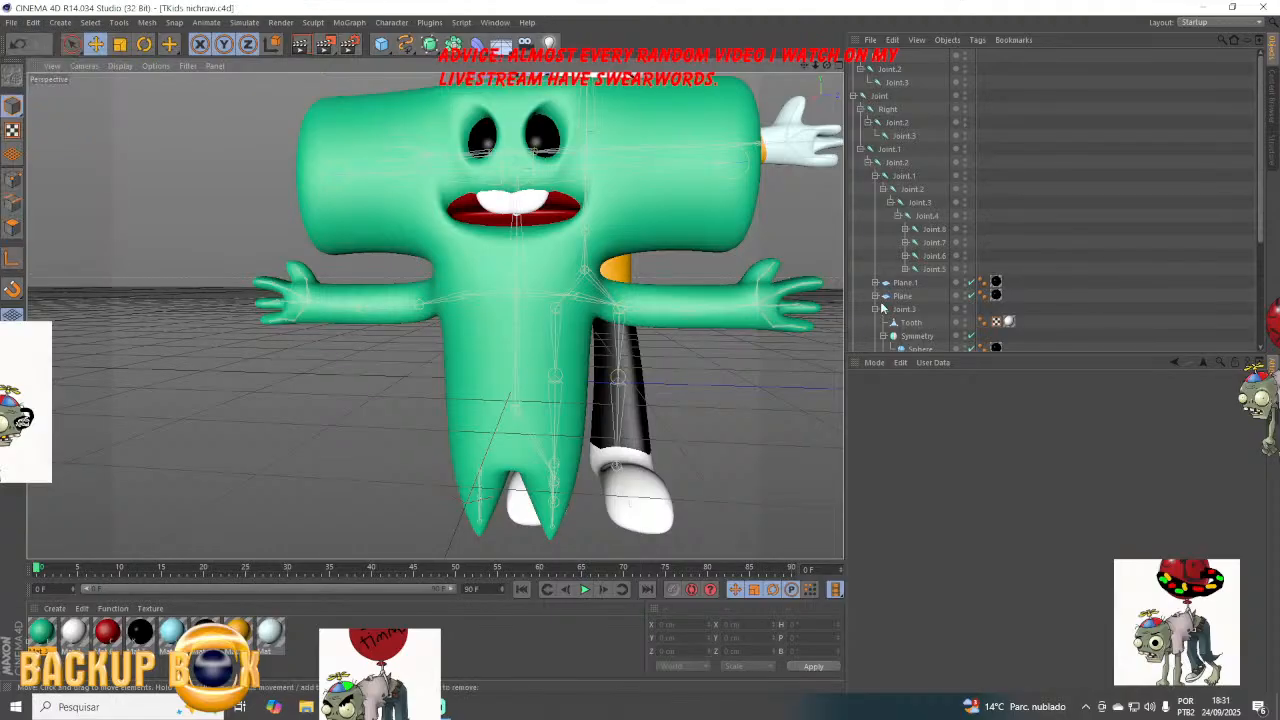
# Expand all collapsed finger joint branches under the Joint.4 hand joints of both arms in the object hierarchy.
pyautogui.click(906, 229)
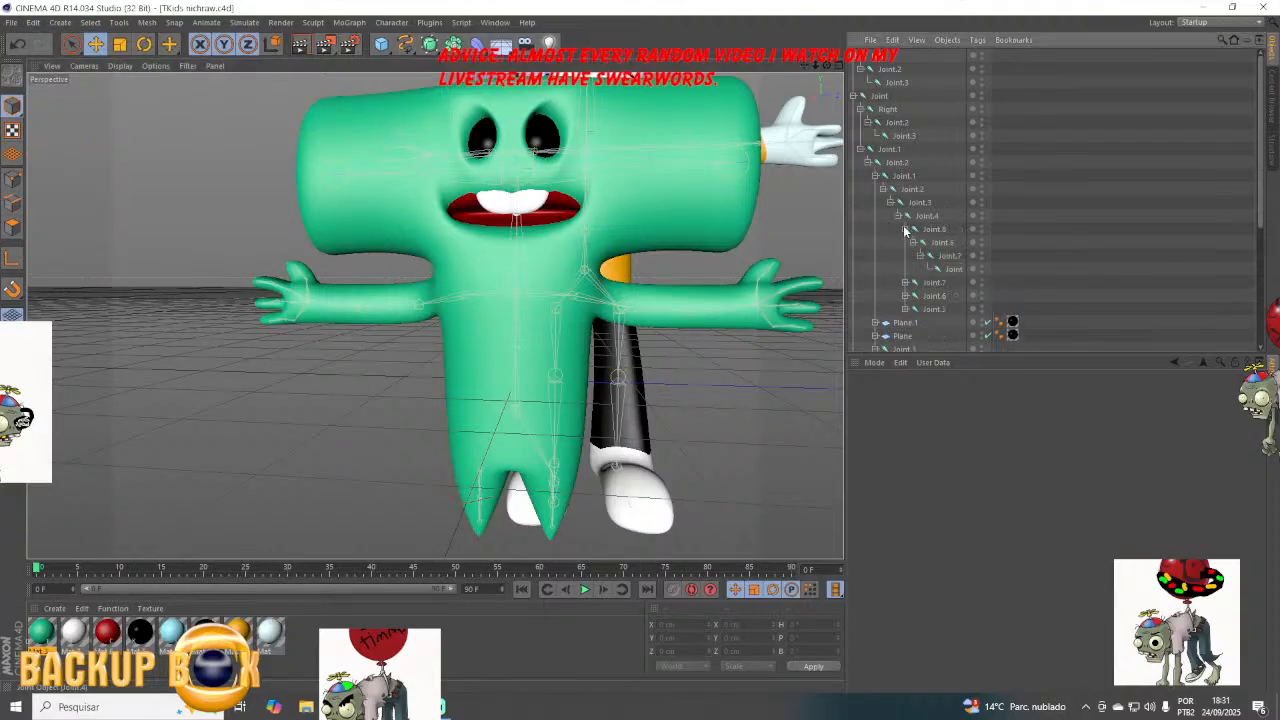
pyautogui.click(906, 283)
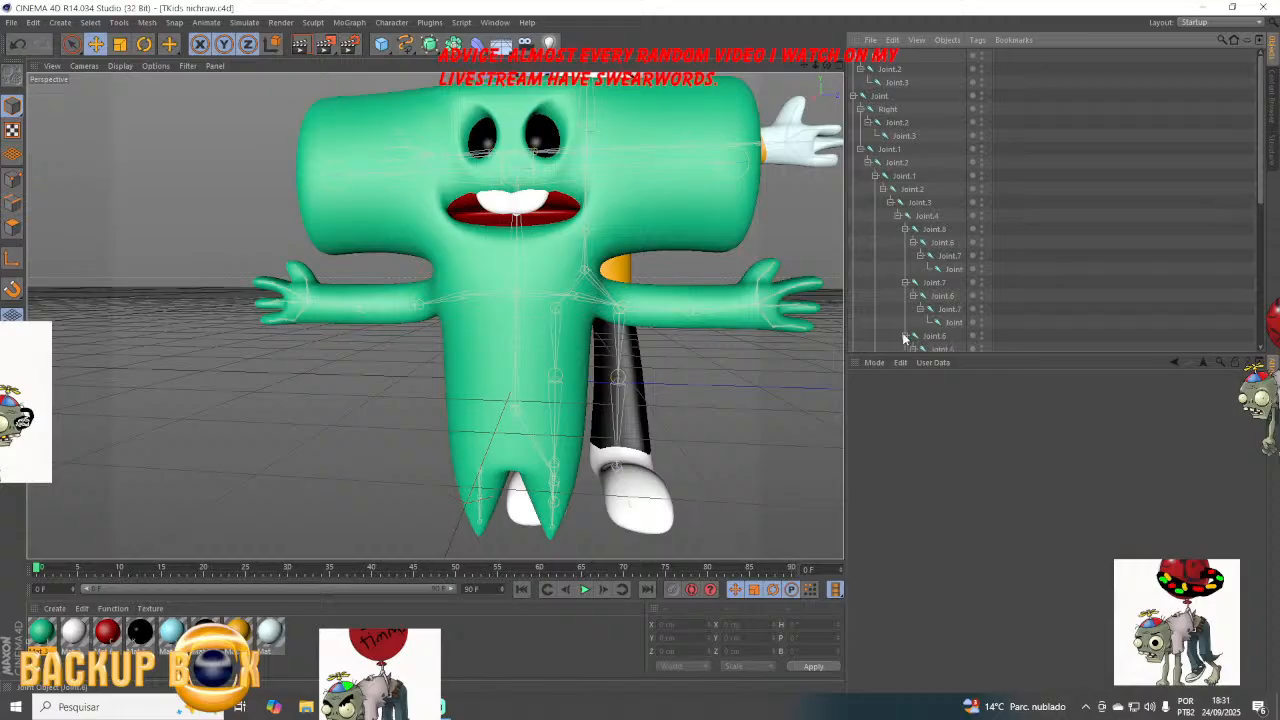
pyautogui.scroll(-4, 910, 305)
pyautogui.click(907, 231)
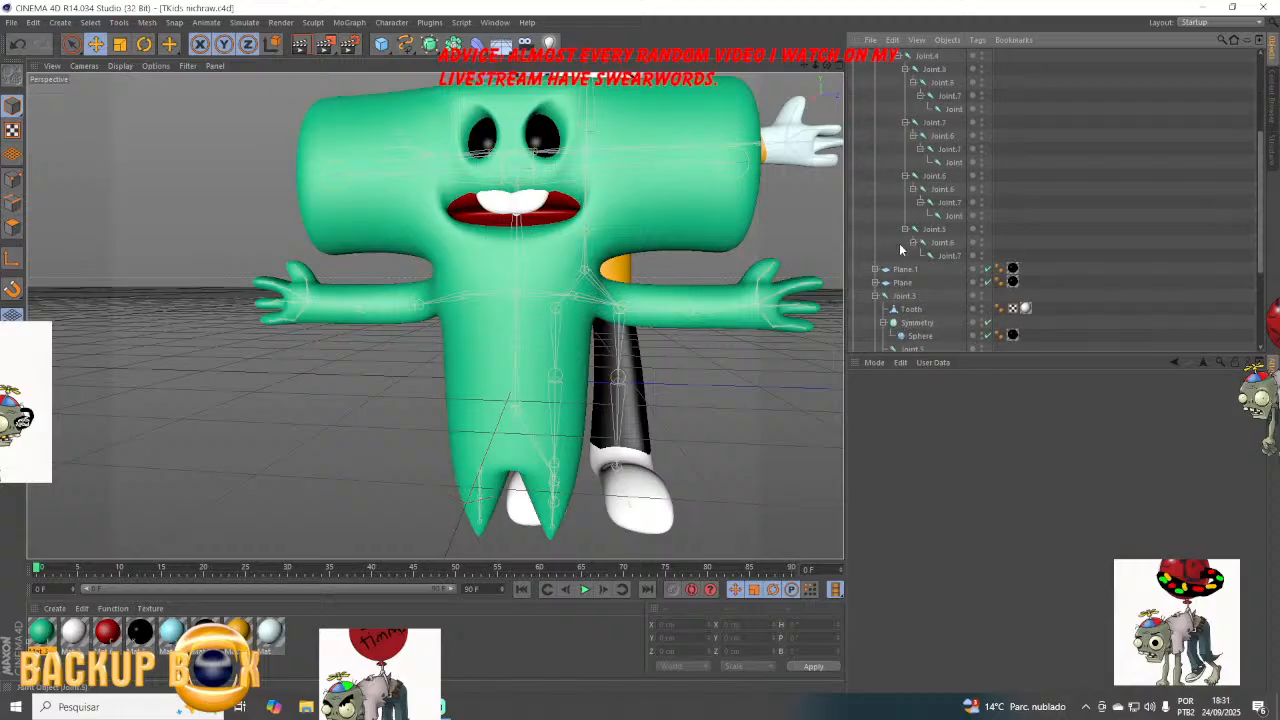
pyautogui.scroll(-4, 915, 245)
pyautogui.click(906, 279)
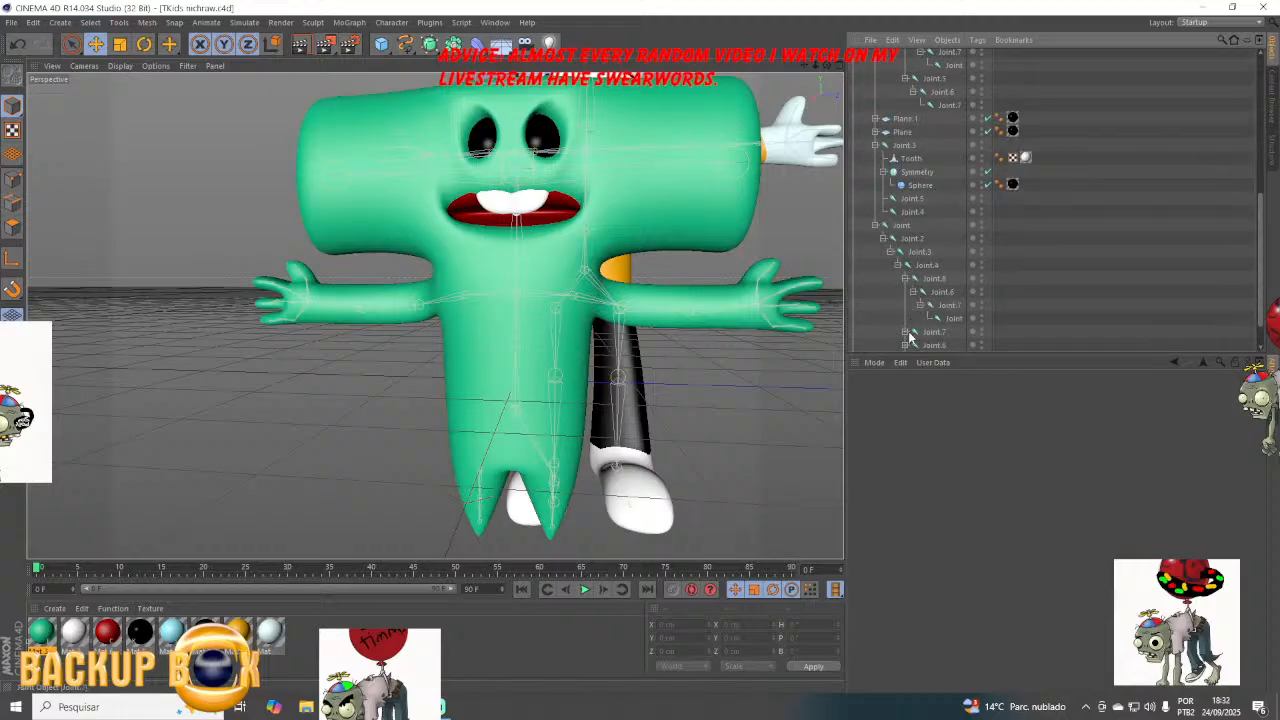
pyautogui.click(905, 332)
pyautogui.scroll(-2, 907, 330)
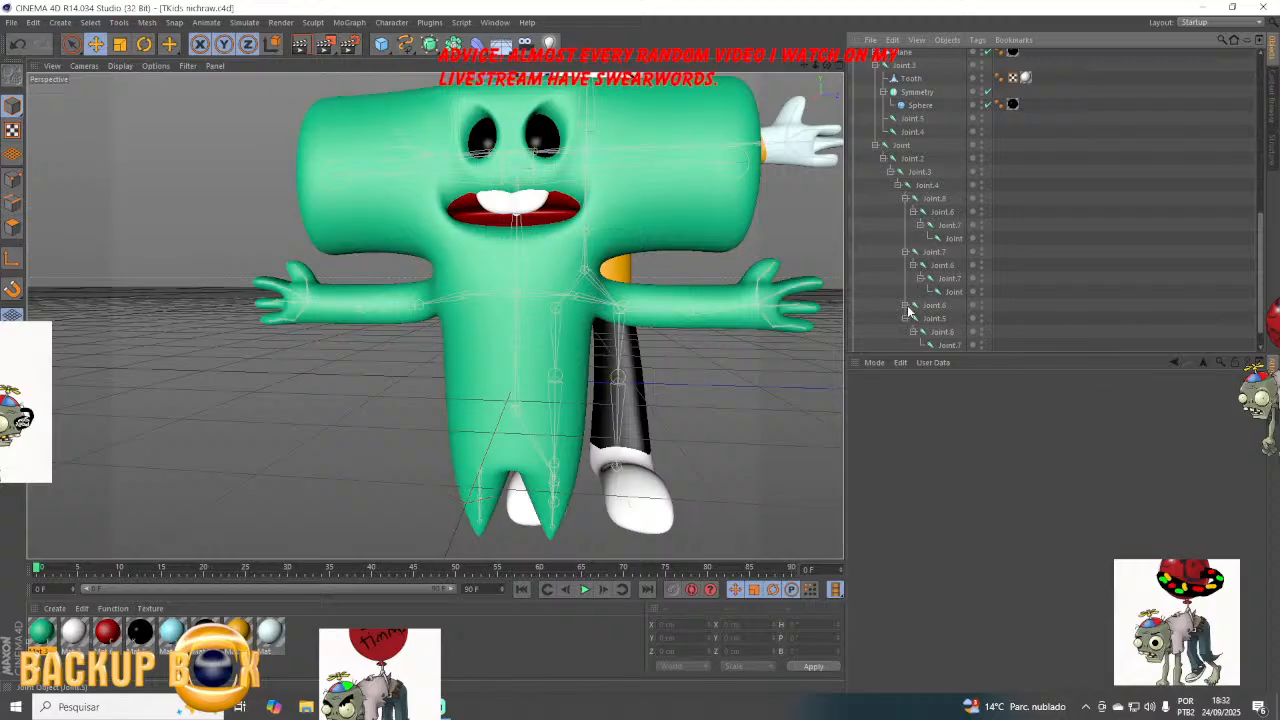
pyautogui.click(906, 306)
pyautogui.scroll(-2, 938, 316)
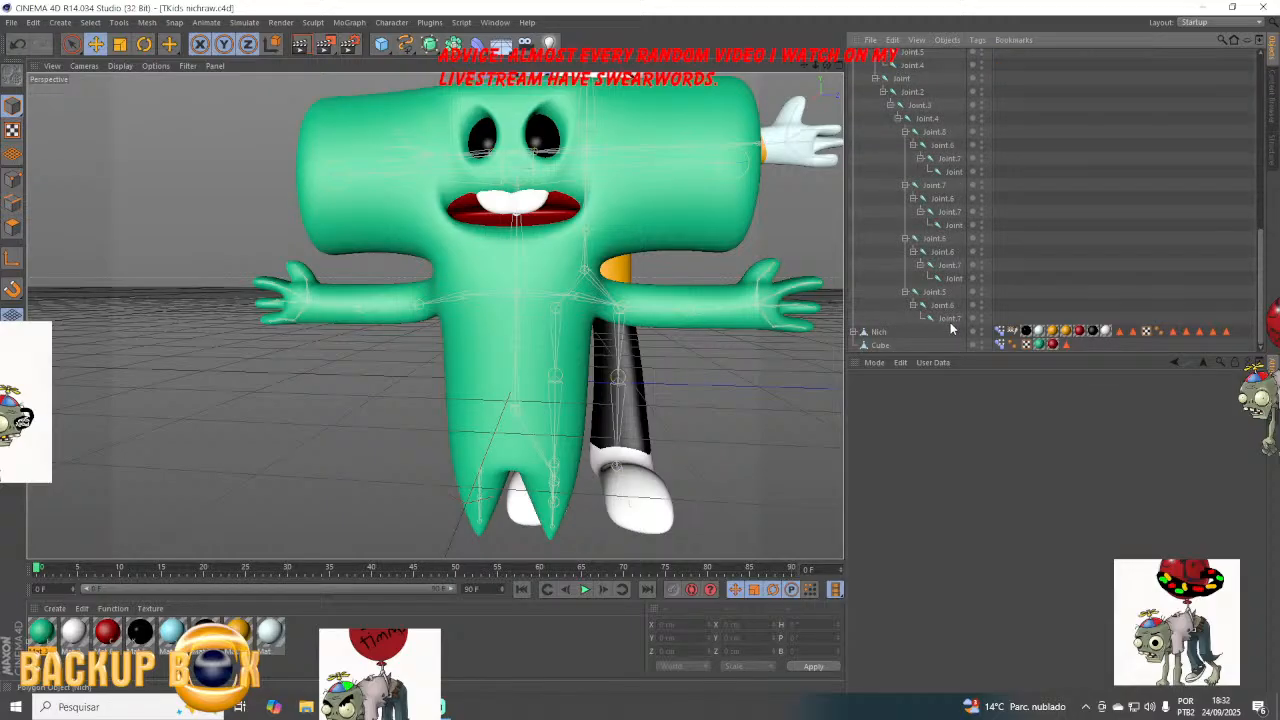
# Select the copied arm's joint chain with all its children, and add the head's Joint.3 and its two child joints.
pyautogui.click(946, 318)
pyautogui.scroll(3, 886, 289)
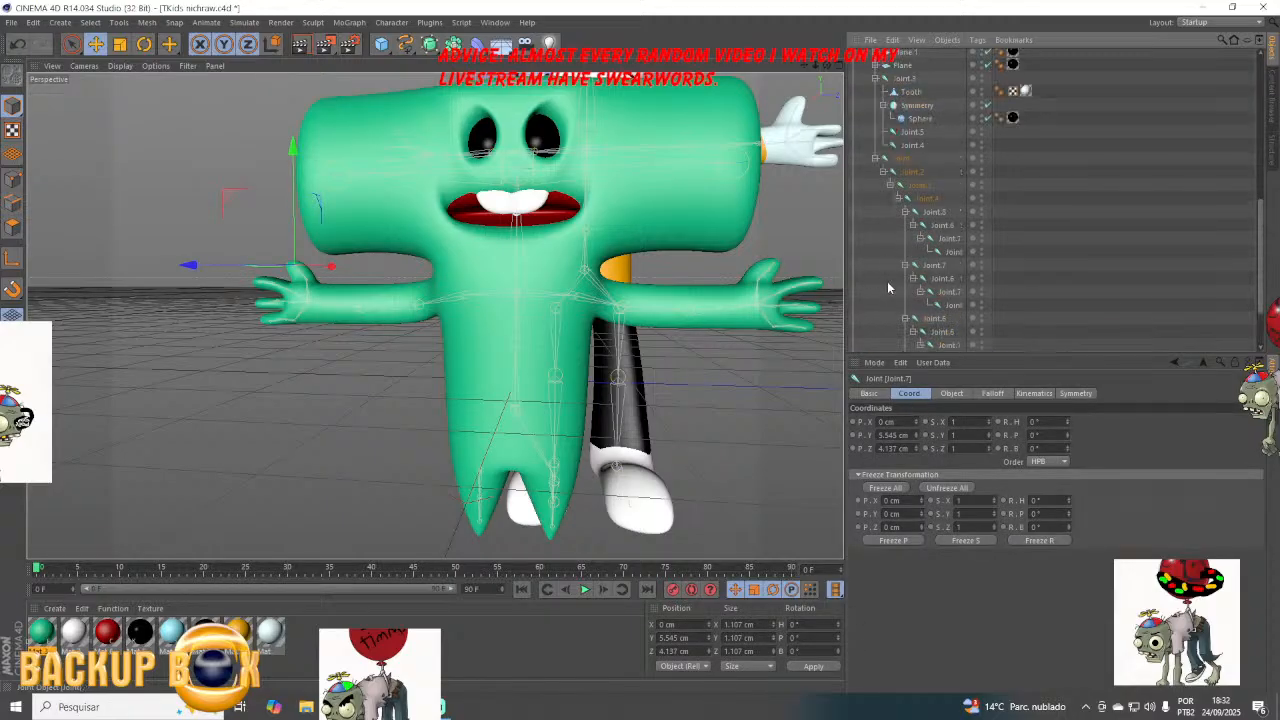
pyautogui.scroll(-3, 882, 278)
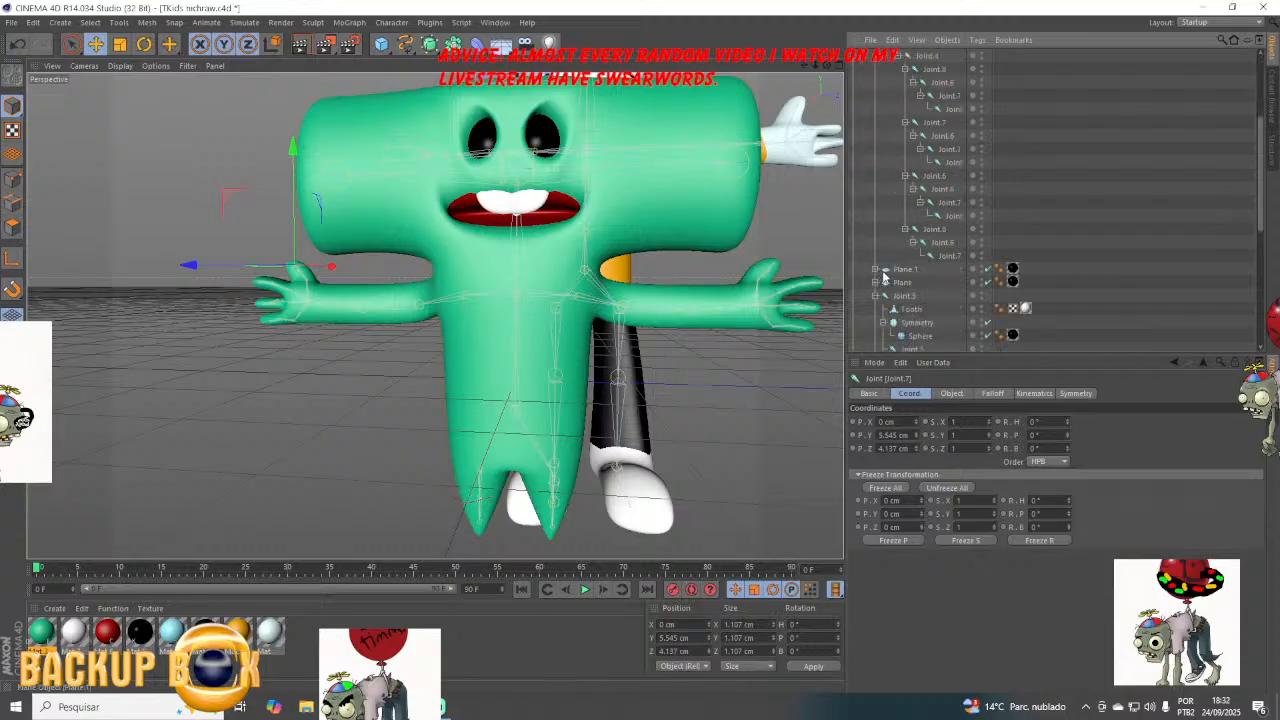
pyautogui.scroll(-3, 903, 314)
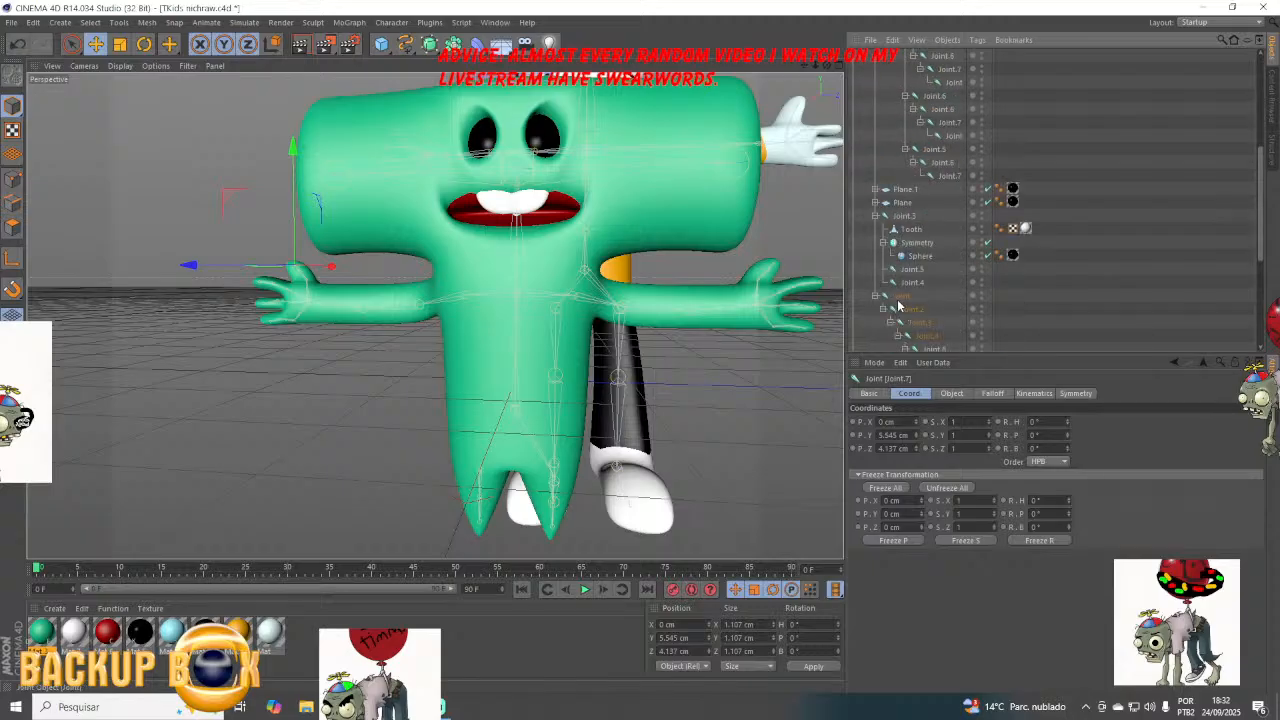
pyautogui.middleClick(900, 298)
pyautogui.keyDown('ctrl'); pyautogui.click(912, 283); pyautogui.keyUp('ctrl')
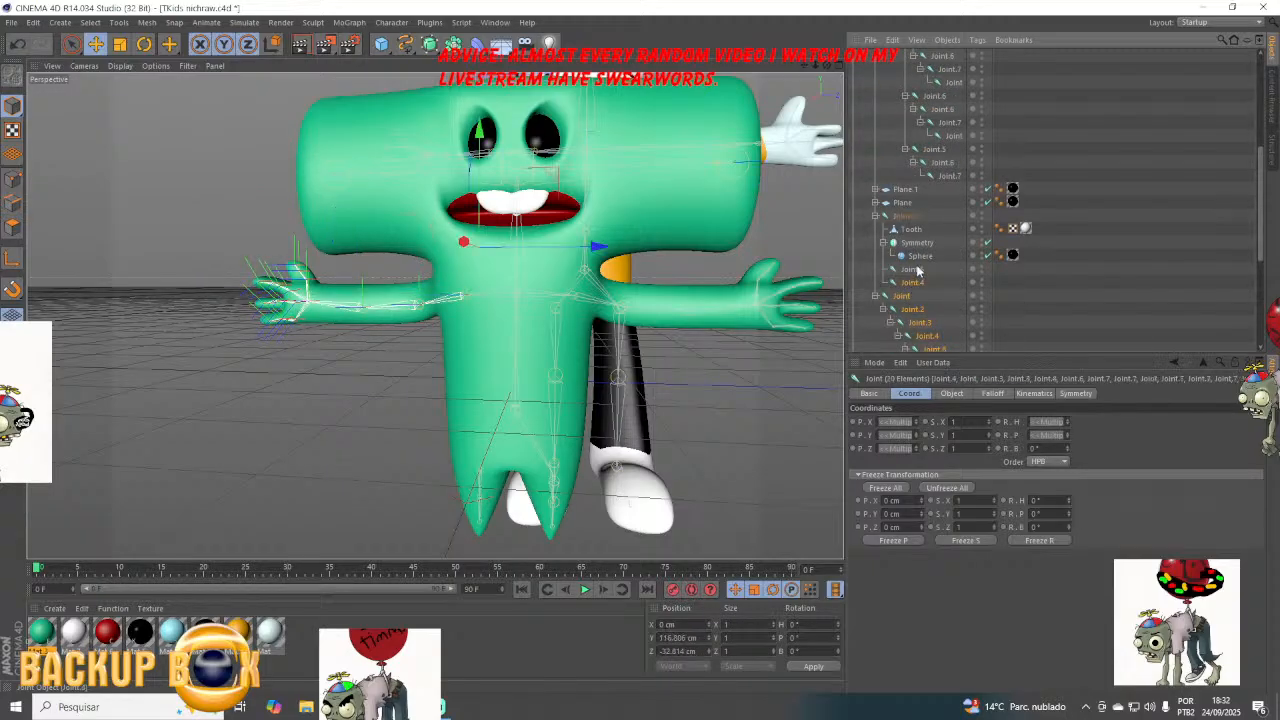
pyautogui.keyDown('ctrl'); pyautogui.middleClick(905, 215); pyautogui.keyUp('ctrl')
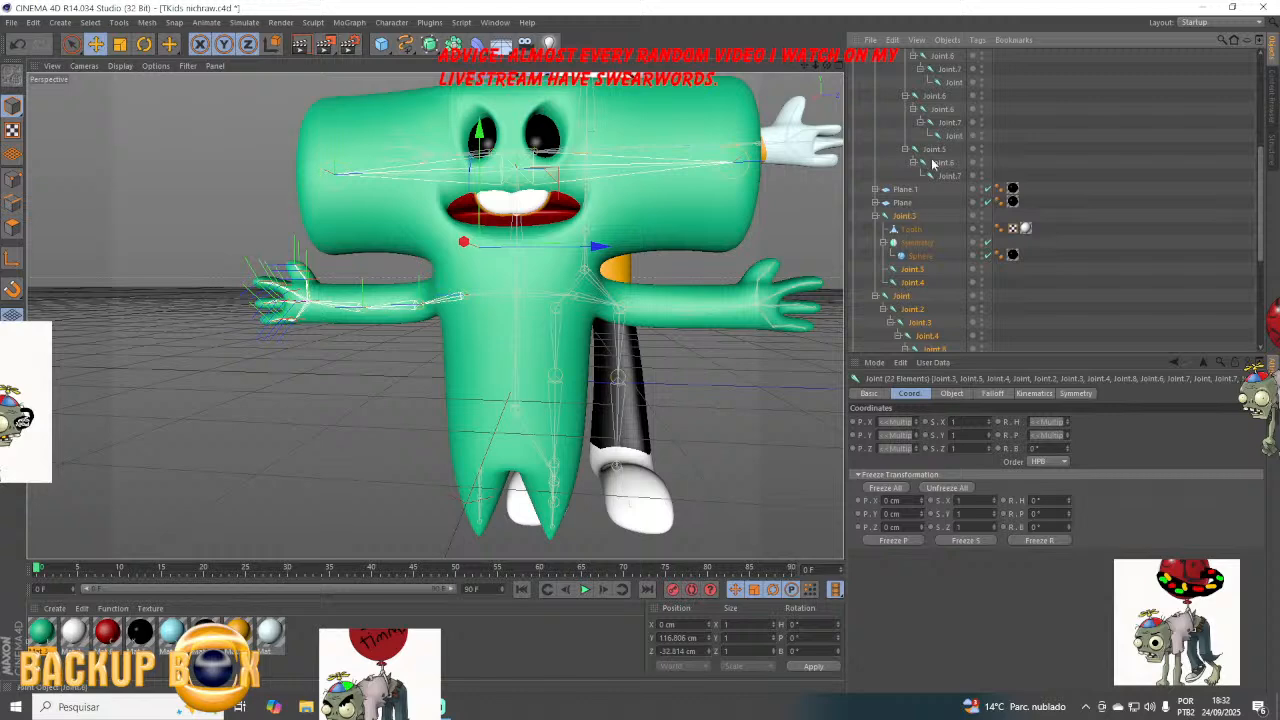
# Add all finger joints of the original arm and its hand joint Joint.4 to the selection.
pyautogui.keyDown('ctrl'); pyautogui.click(938, 176); pyautogui.keyUp('ctrl')
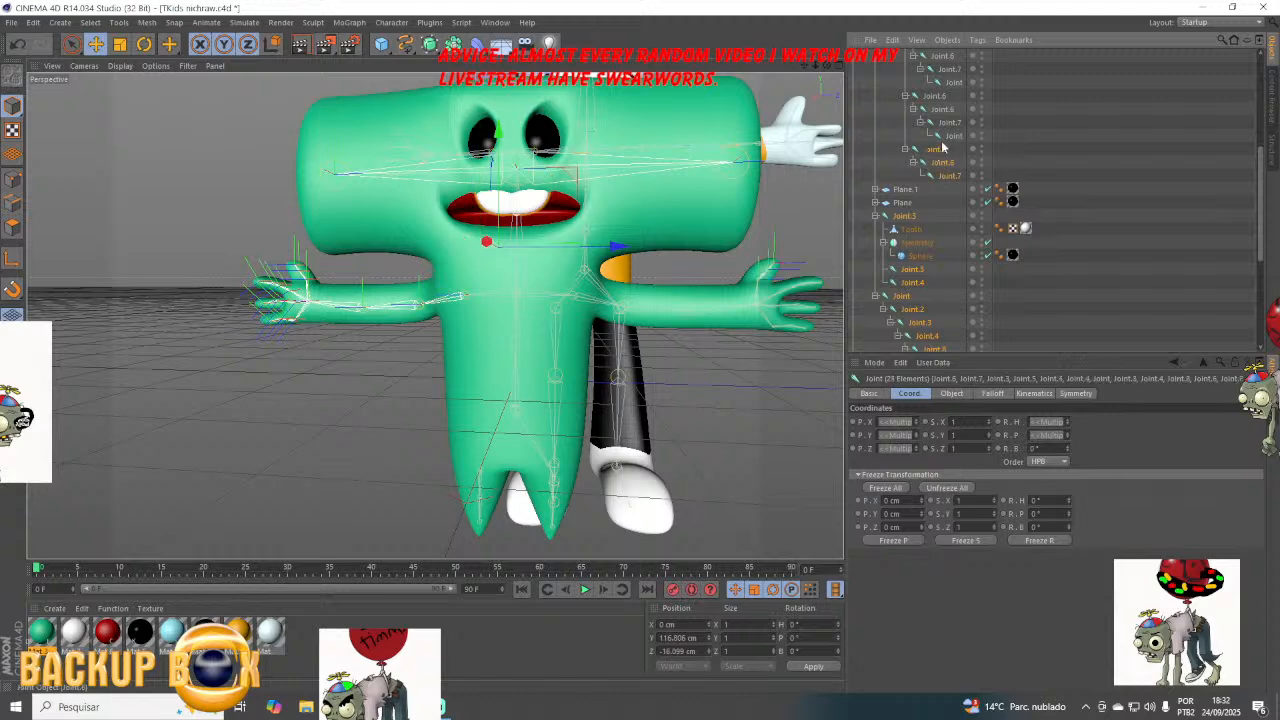
pyautogui.keyDown('ctrl'); pyautogui.click(951, 130); pyautogui.keyUp('ctrl')
pyautogui.keyDown('ctrl'); pyautogui.click(940, 108); pyautogui.keyUp('ctrl')
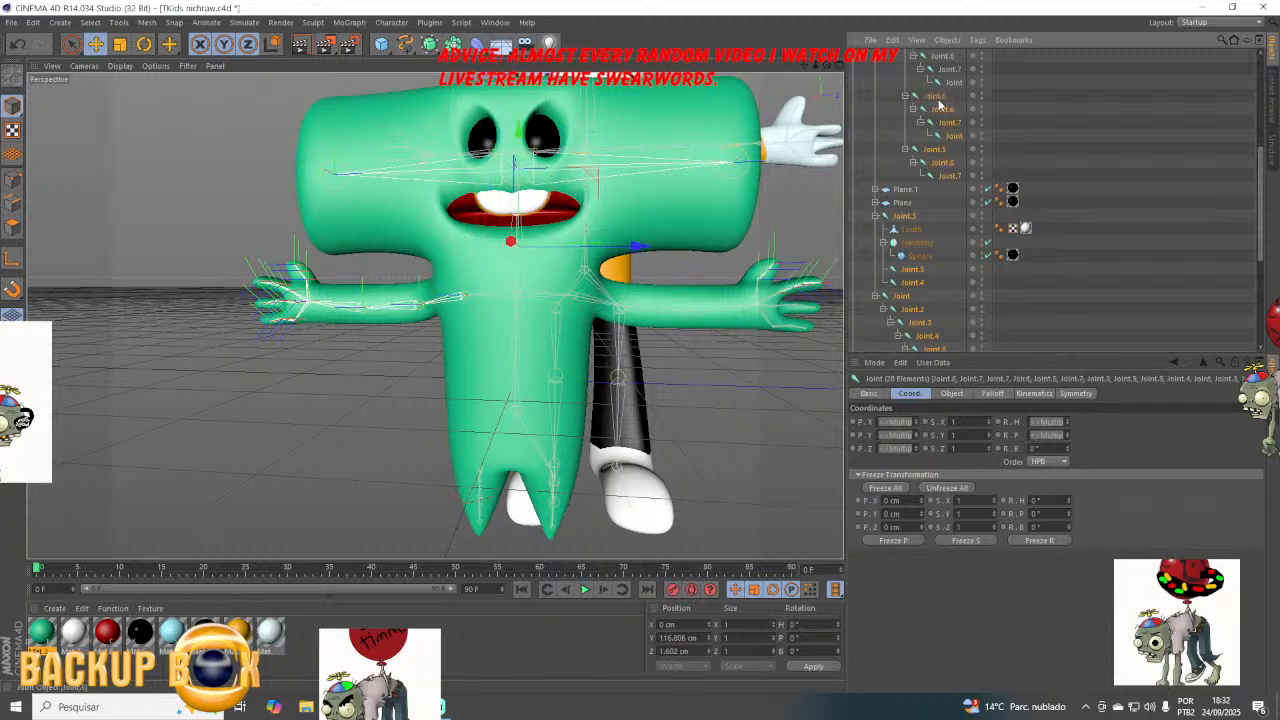
pyautogui.keyDown('ctrl'); pyautogui.click(940, 74); pyautogui.keyUp('ctrl')
pyautogui.scroll(3, 943, 90)
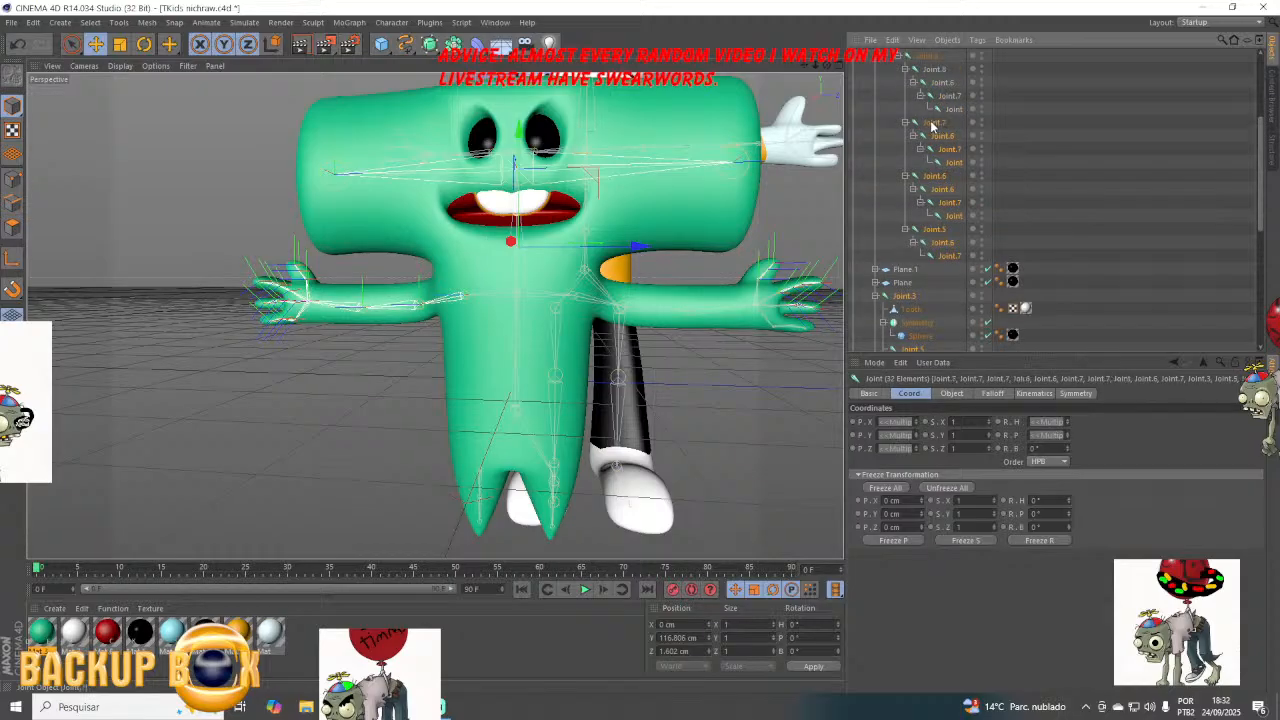
pyautogui.keyDown('ctrl'); pyautogui.click(950, 104); pyautogui.keyUp('ctrl')
pyautogui.keyDown('ctrl'); pyautogui.click(943, 82); pyautogui.keyUp('ctrl')
pyautogui.keyDown('ctrl'); pyautogui.click(935, 69); pyautogui.keyUp('ctrl')
pyautogui.keyDown('ctrl'); pyautogui.click(928, 57); pyautogui.keyUp('ctrl')
pyautogui.scroll(6, 930, 120)
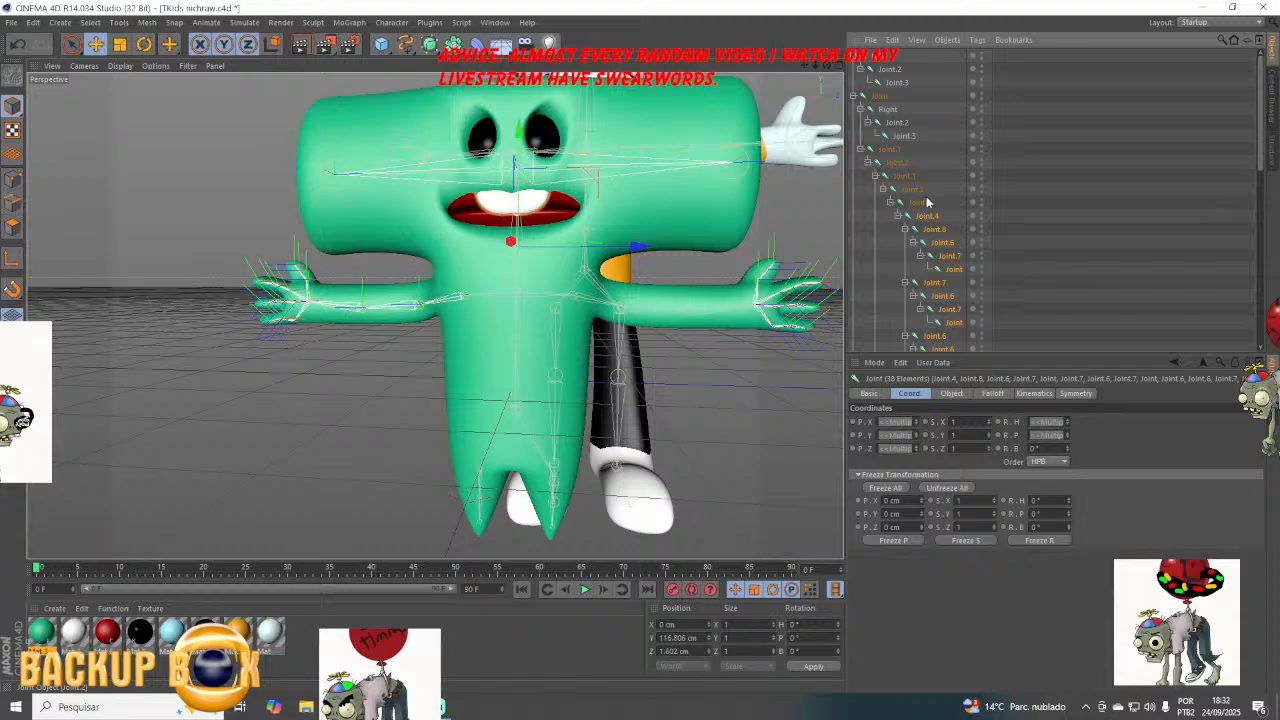
# Add the original arm's Joint.3 and Joint.2 and the parent Joint.1 and Joint.2 spine joints to the selection.
pyautogui.keyDown('ctrl'); pyautogui.click(920, 202); pyautogui.keyUp('ctrl')
pyautogui.keyDown('ctrl'); pyautogui.click(910, 189); pyautogui.keyUp('ctrl')
pyautogui.keyDown('ctrl'); pyautogui.click(897, 162); pyautogui.keyUp('ctrl')
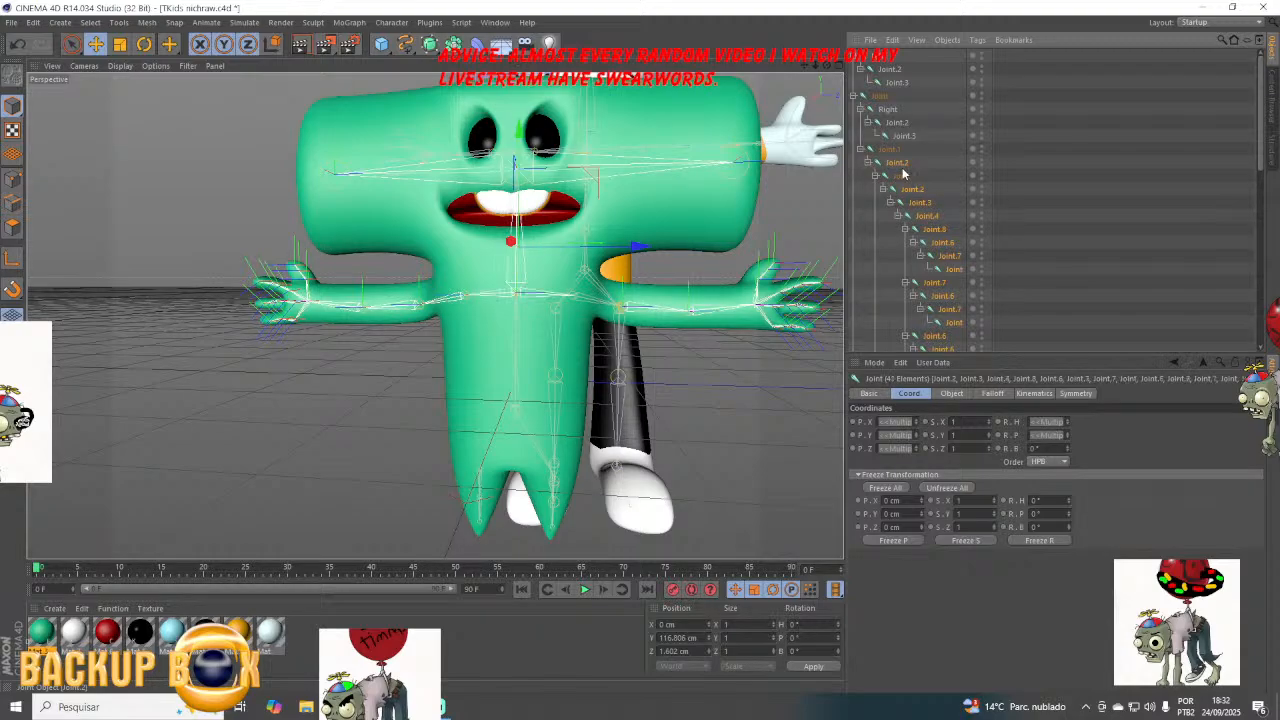
pyautogui.keyDown('ctrl'); pyautogui.click(903, 175); pyautogui.keyUp('ctrl')
pyautogui.keyDown('ctrl'); pyautogui.click(889, 148); pyautogui.keyUp('ctrl')
# Add the Right and Left leg joints with their child joints and the root Joint to the selection.
pyautogui.keyDown('ctrl'); pyautogui.click(897, 122); pyautogui.keyUp('ctrl')
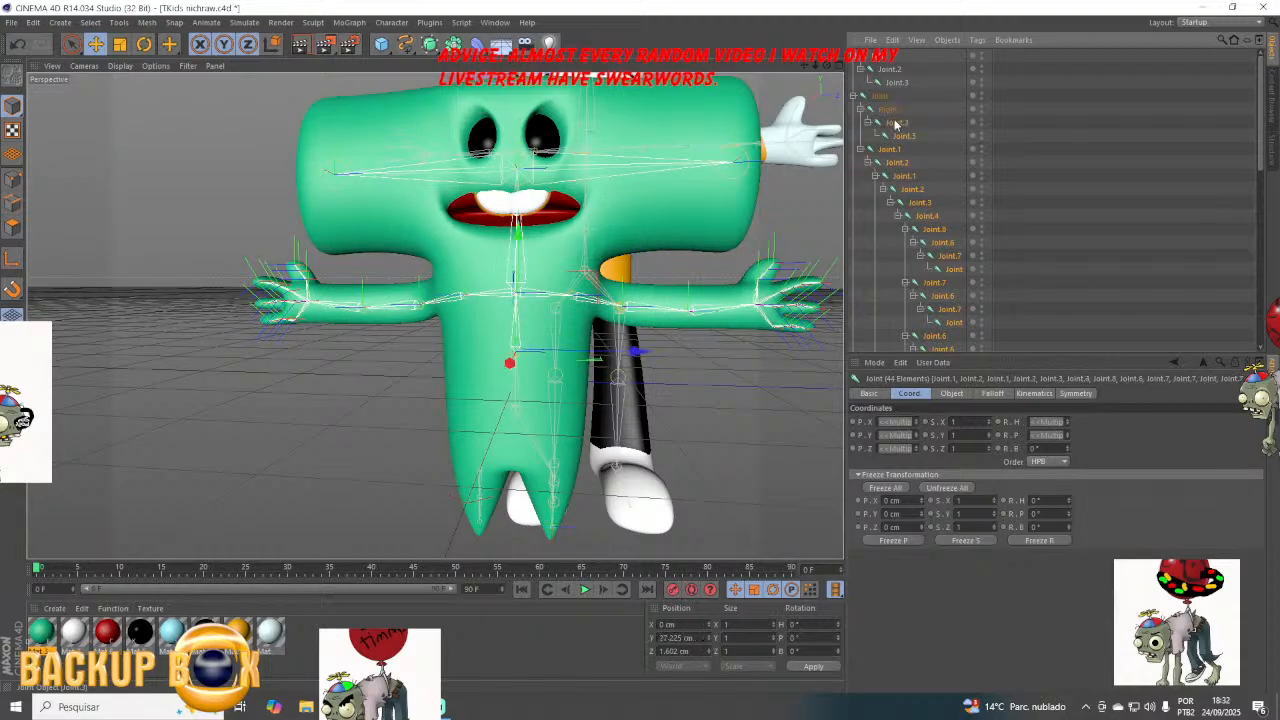
pyautogui.keyDown('ctrl'); pyautogui.click(886, 108); pyautogui.keyUp('ctrl')
pyautogui.keyDown('ctrl'); pyautogui.click(891, 94); pyautogui.keyUp('ctrl')
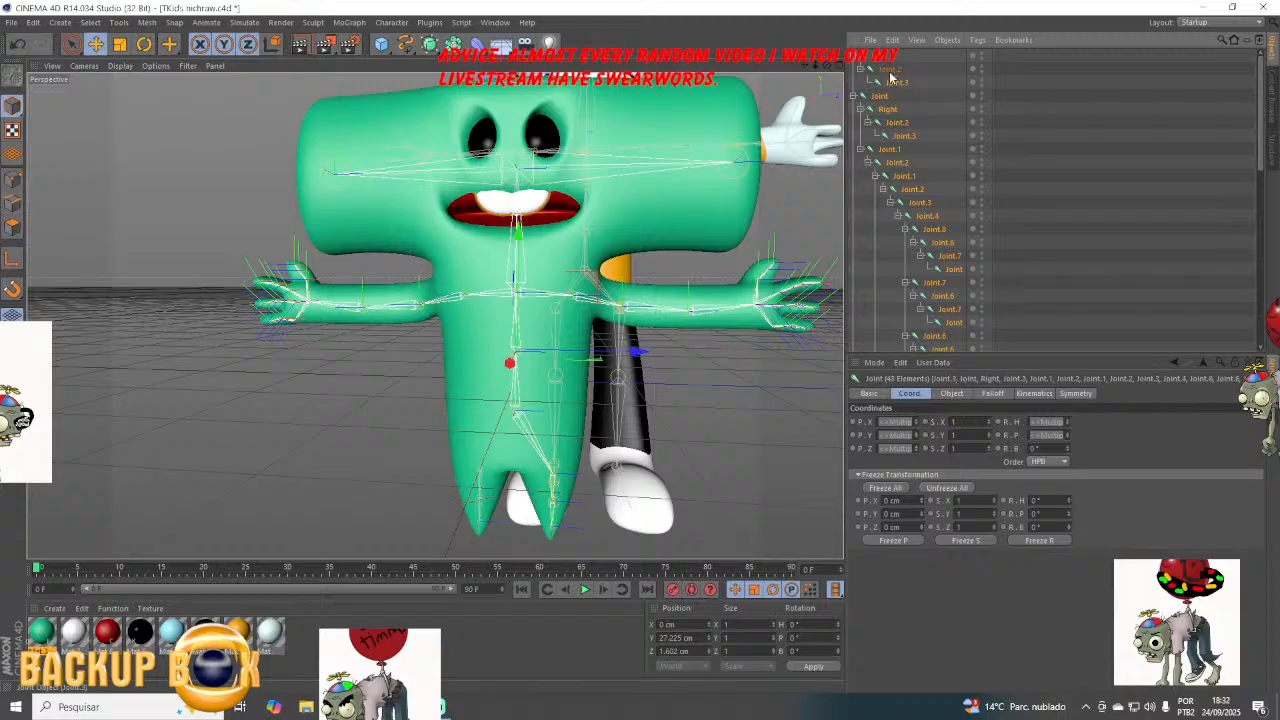
pyautogui.keyDown('ctrl'); pyautogui.click(890, 75); pyautogui.keyUp('ctrl')
pyautogui.keyDown('ctrl'); pyautogui.click(877, 59); pyautogui.keyUp('ctrl')
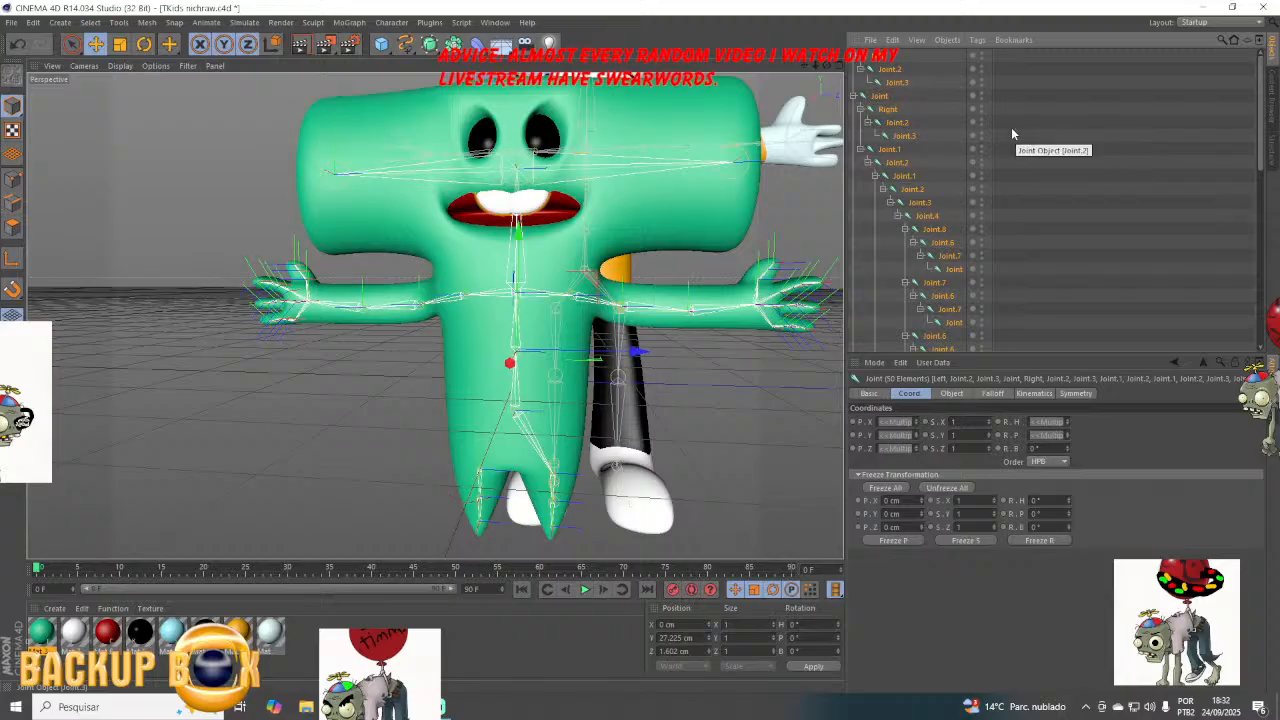
# Add the Cube mesh to the joint selection and bind it to the skeleton with the Bind command.
pyautogui.click(349, 22)
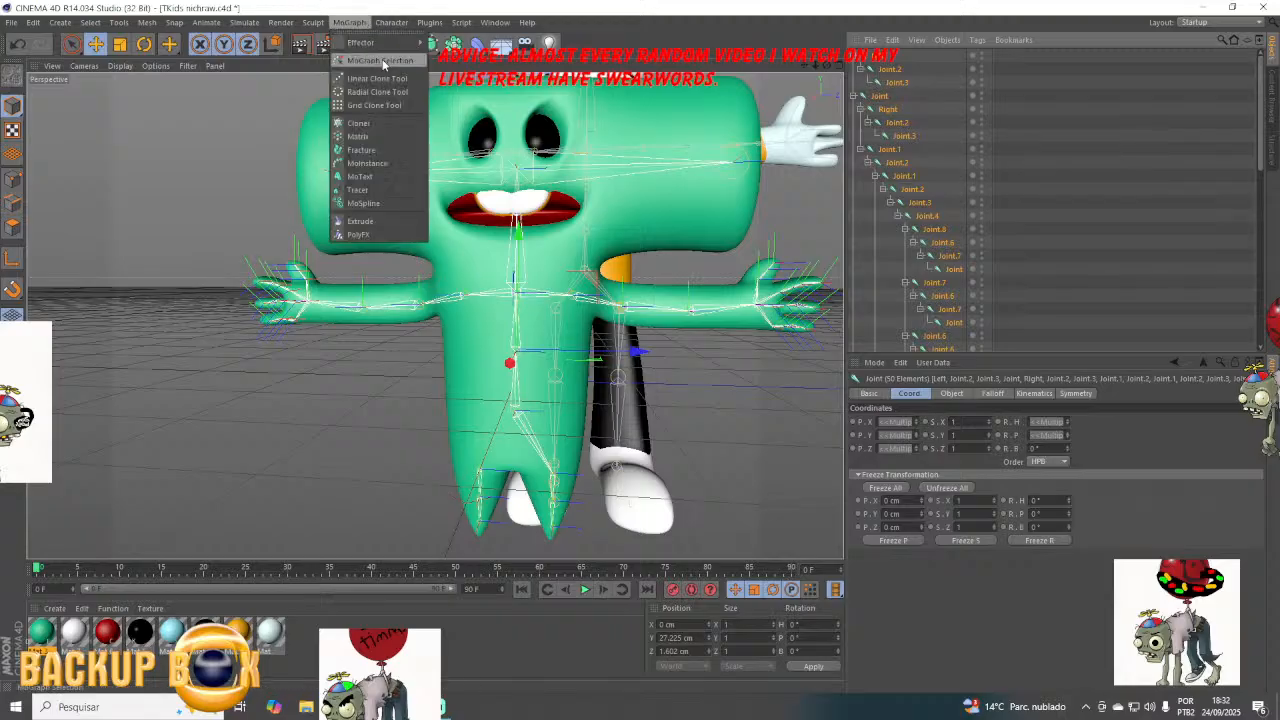
pyautogui.moveTo(394, 23)
pyautogui.moveTo(434, 55)
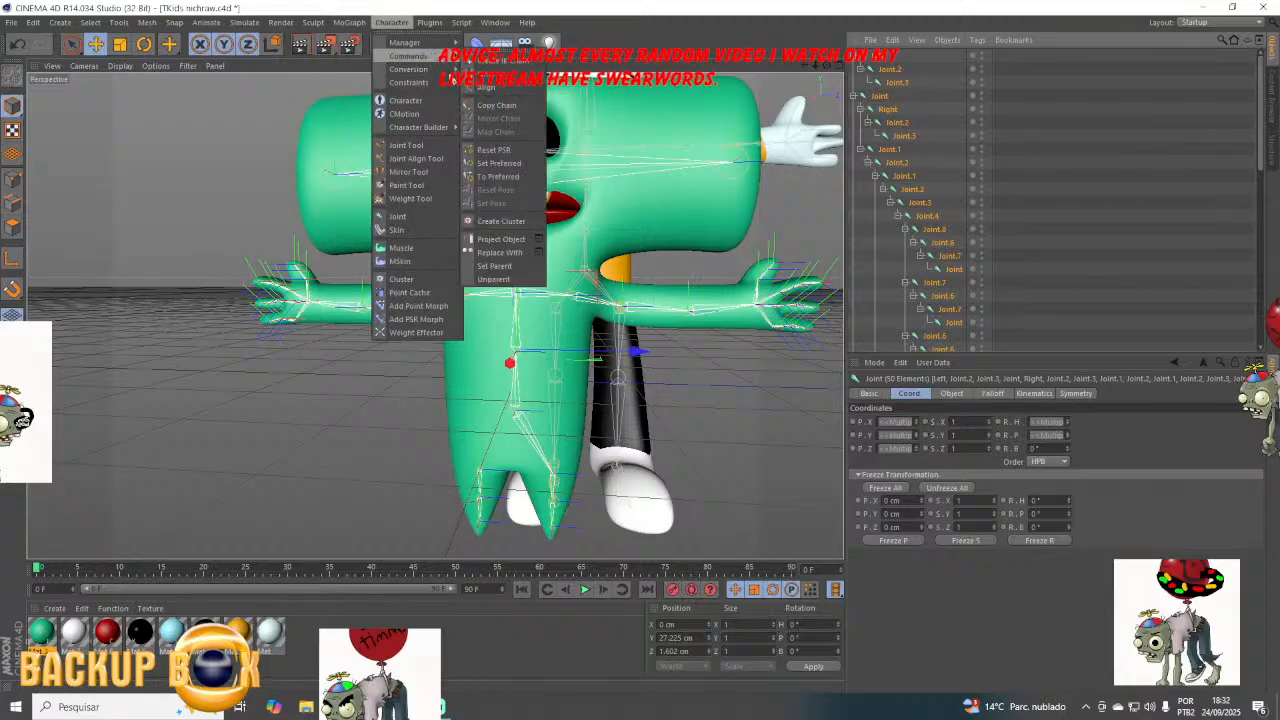
pyautogui.click(478, 86)
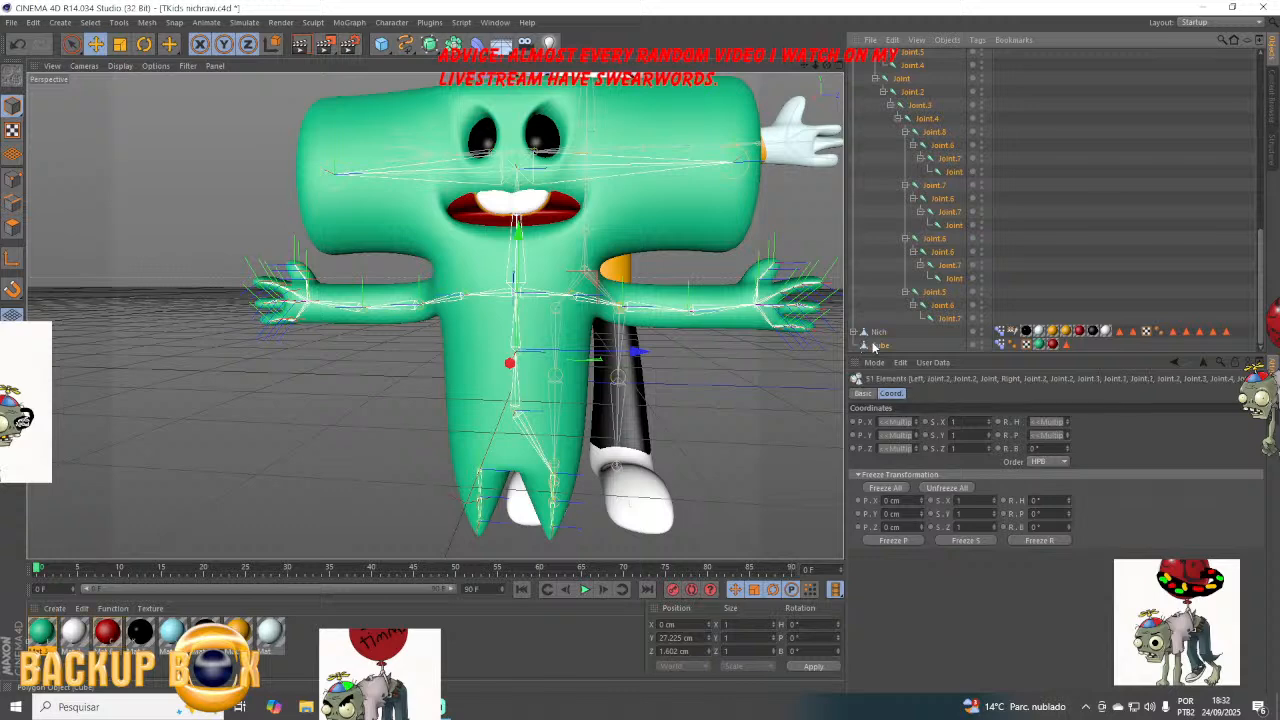
pyautogui.click(391, 22)
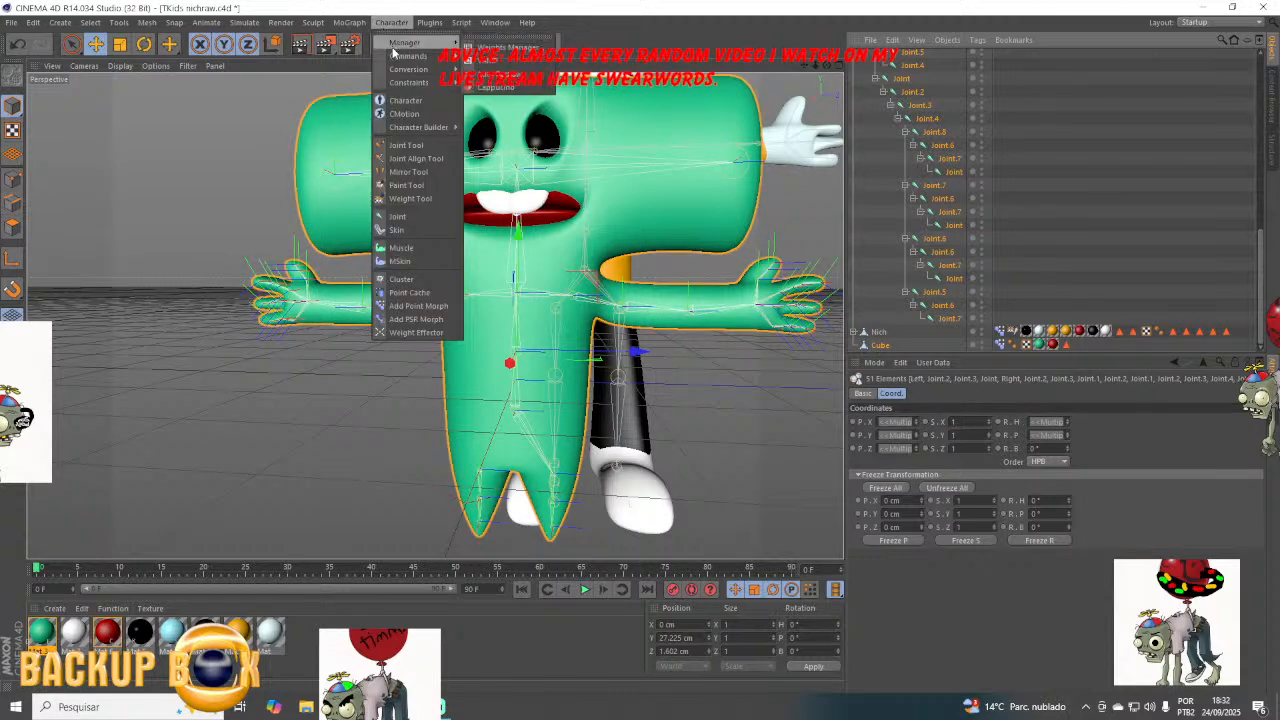
pyautogui.moveTo(398, 67)
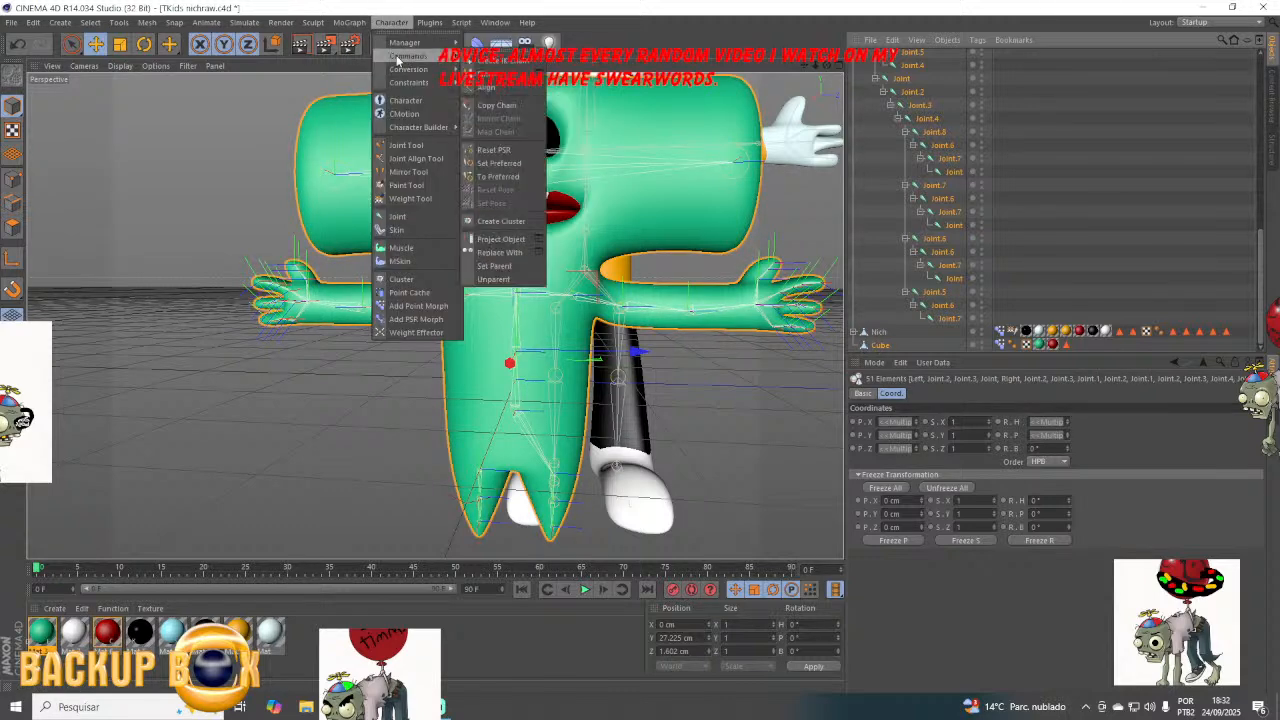
pyautogui.click(470, 72)
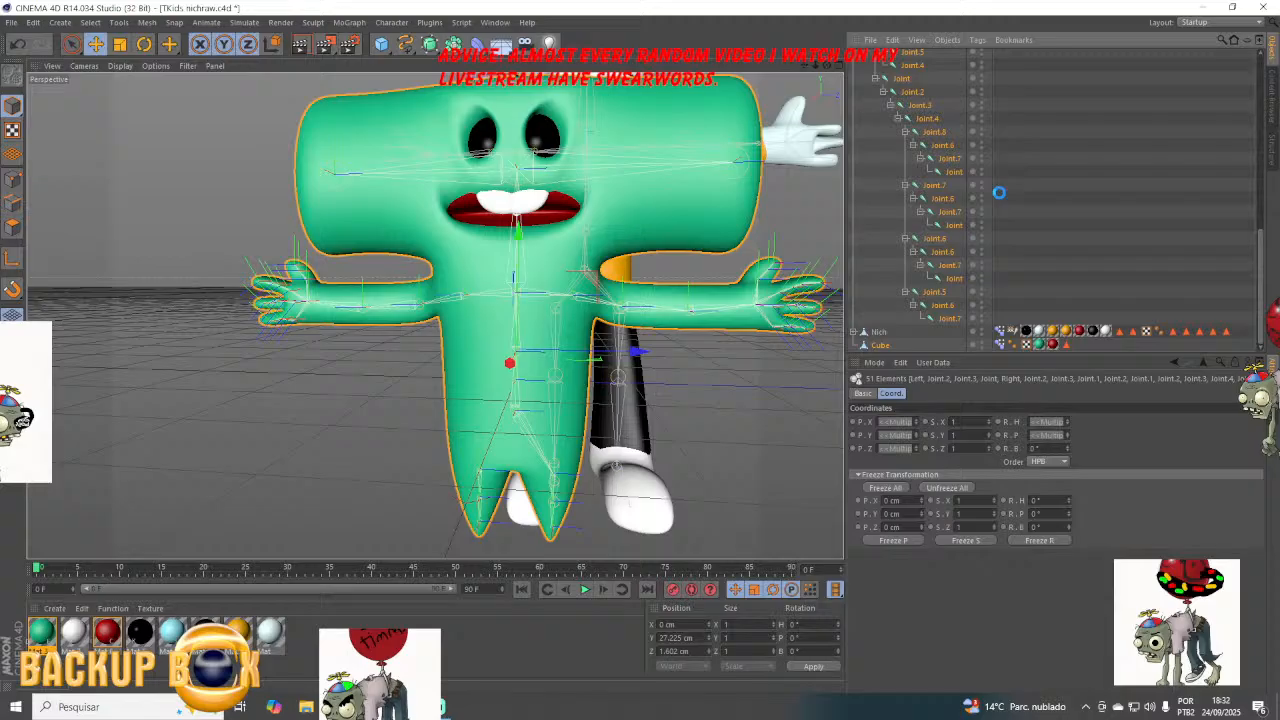
# Make the root Joint hierarchy a child of the Cube mesh, clear the selection and save the project.
pyautogui.click(1054, 196)
pyautogui.scroll(10, 911, 201)
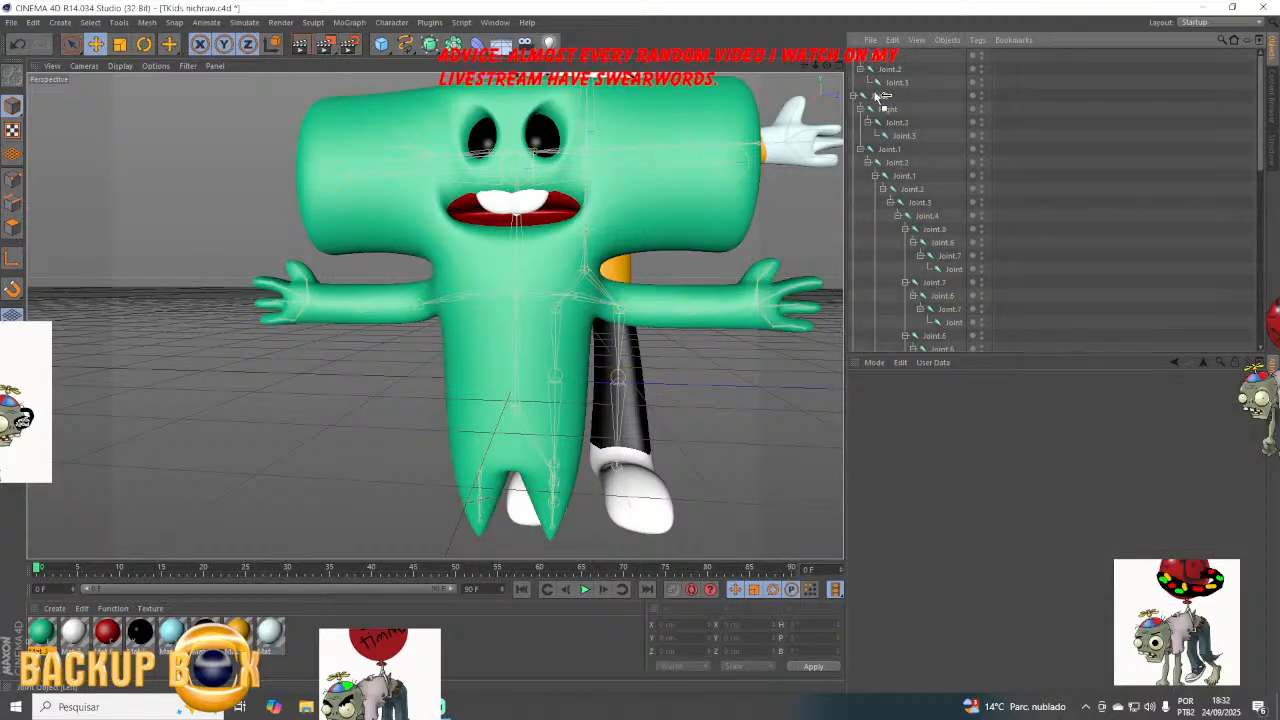
pyautogui.click(883, 63)
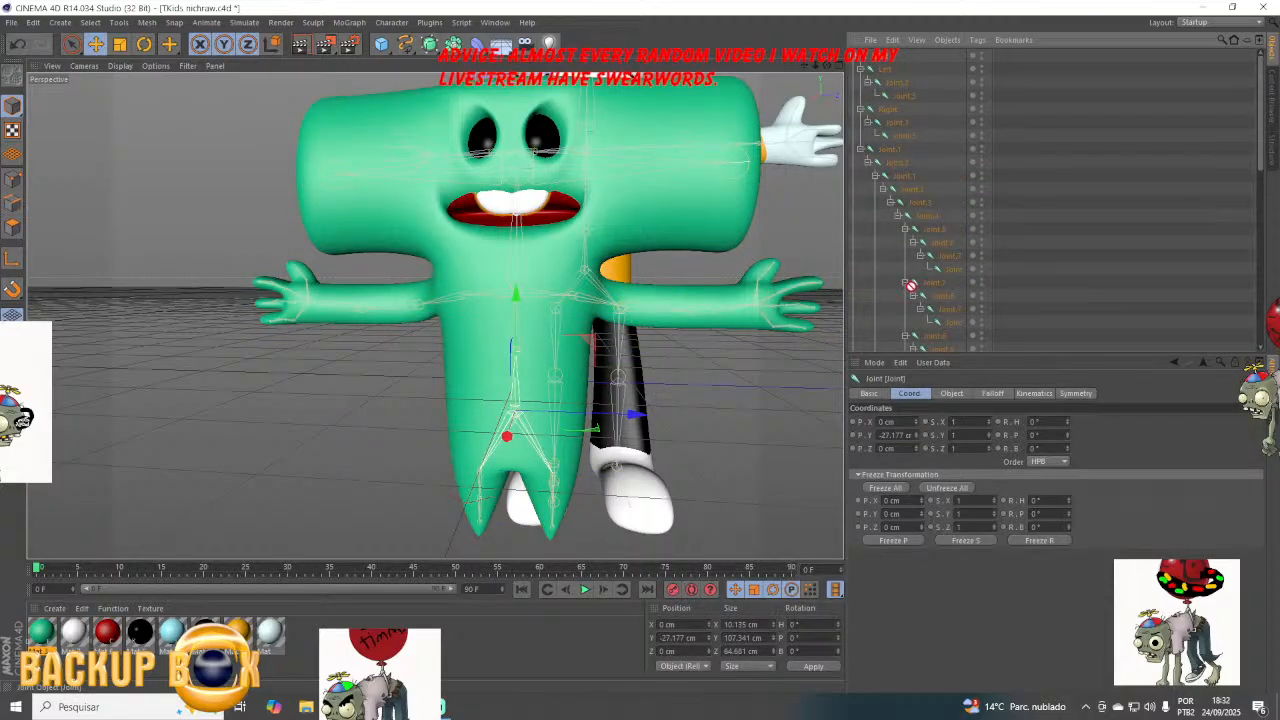
pyautogui.moveTo(897, 348); pyautogui.dragTo(873, 339)
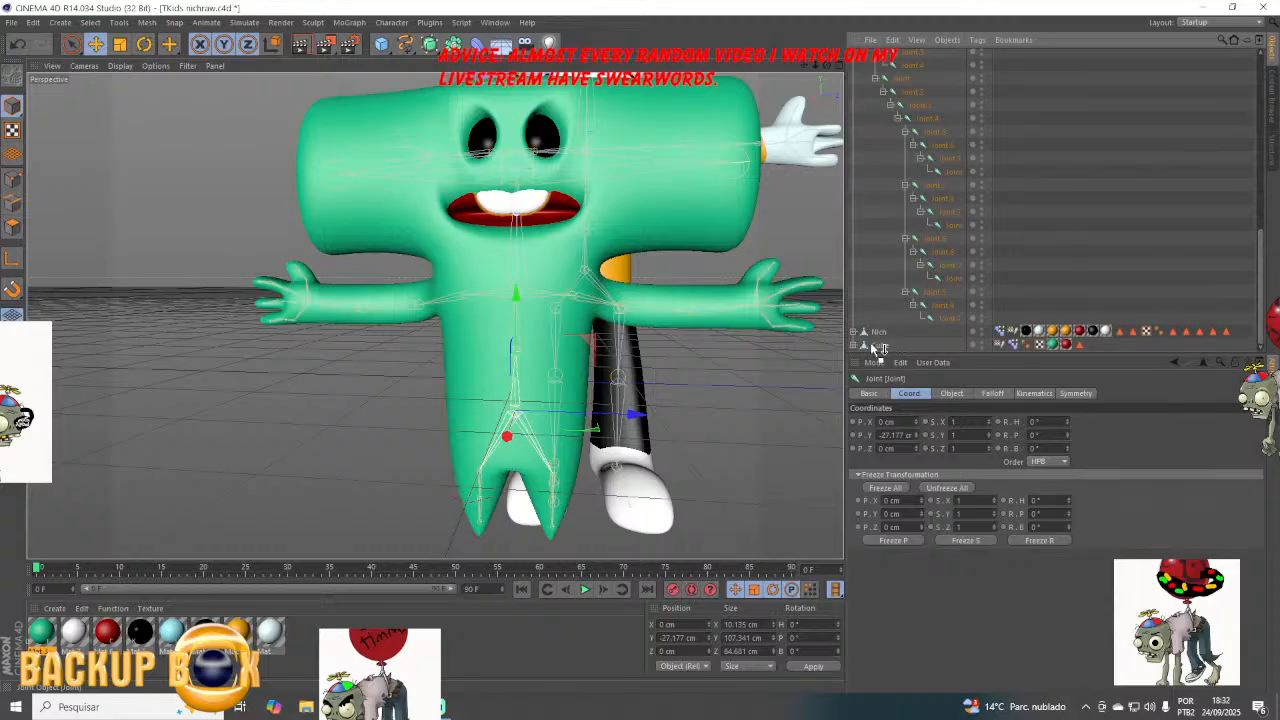
pyautogui.moveTo(876, 348); pyautogui.dragTo(875, 345)
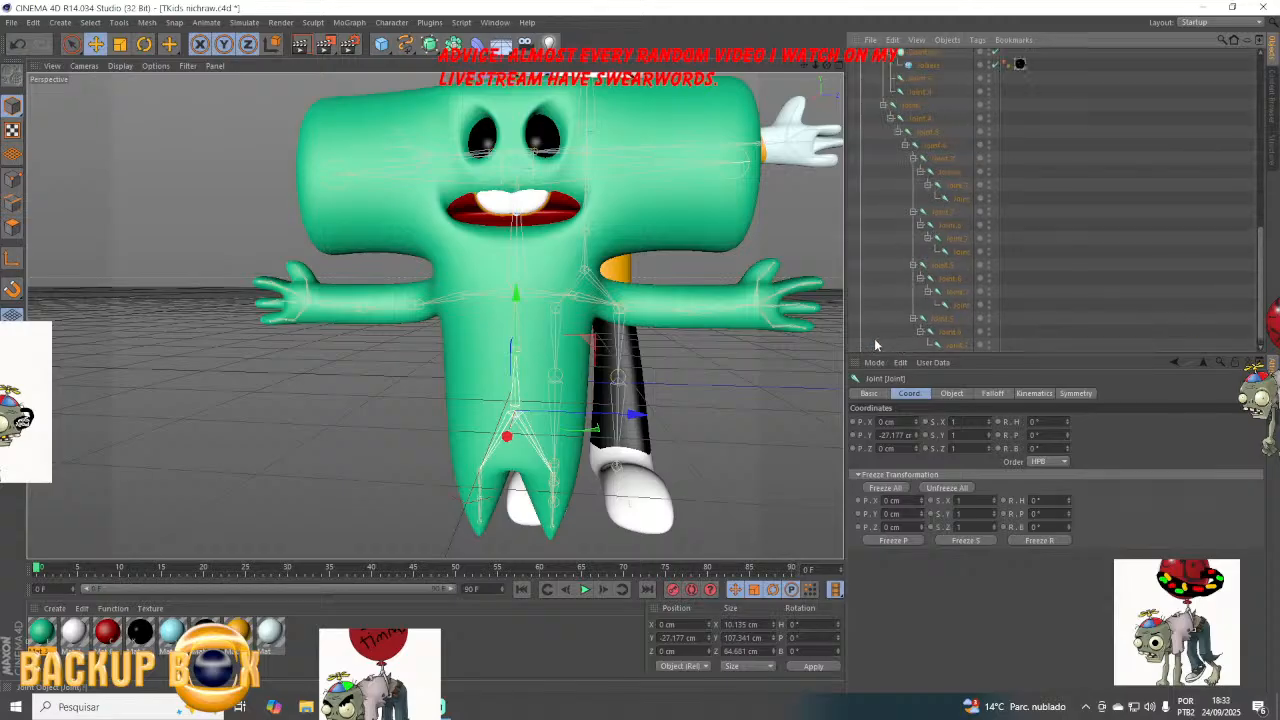
pyautogui.click(1060, 183)
pyautogui.scroll(4, 1000, 190)
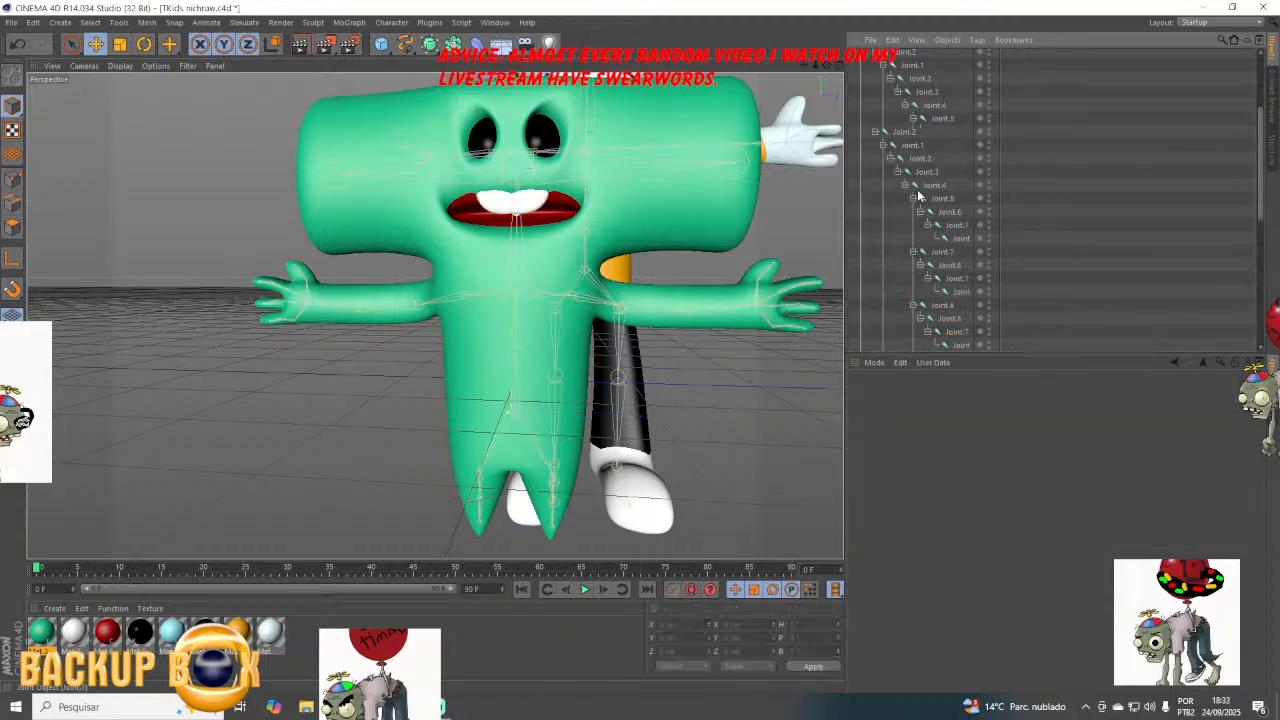
pyautogui.click(10, 22)
pyautogui.click(35, 145)
# Duplicate the rigged green Cube character and place the copy about 268 cm along the Z axis.
pyautogui.scroll(-4, 570, 240)
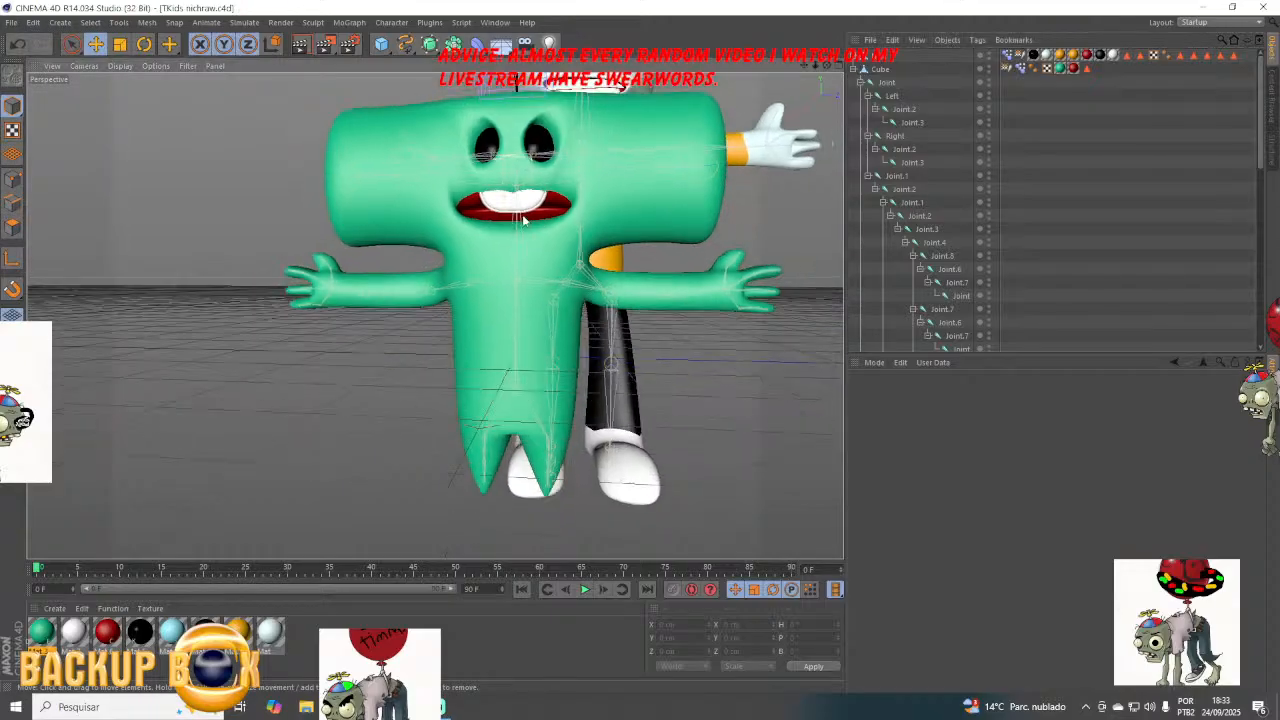
pyautogui.scroll(-1, 570, 240)
pyautogui.moveTo(805, 66); pyautogui.dragTo(831, 70)
pyautogui.click(880, 69)
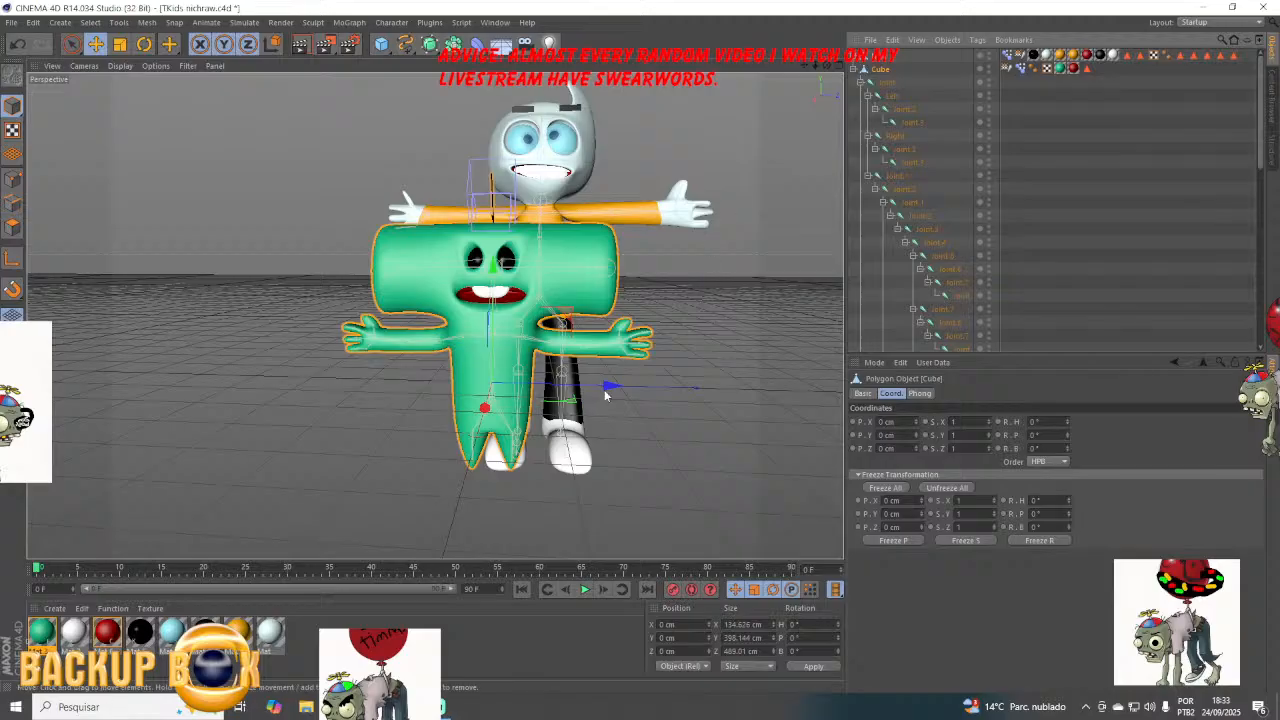
pyautogui.moveTo(605, 392); pyautogui.dragTo(822, 350)
# Create a new material and set its color to purple with R 204, G 120 and B 204.
pyautogui.doubleClick(40, 632)
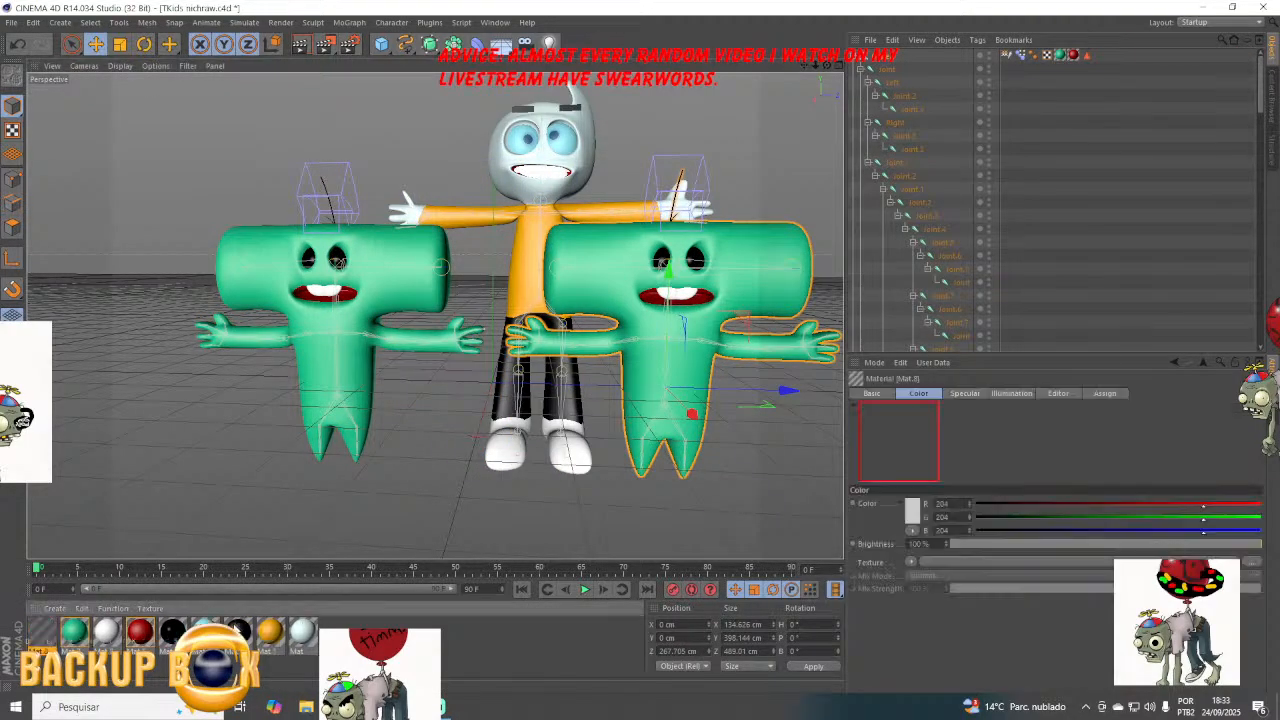
pyautogui.doubleClick(41, 633)
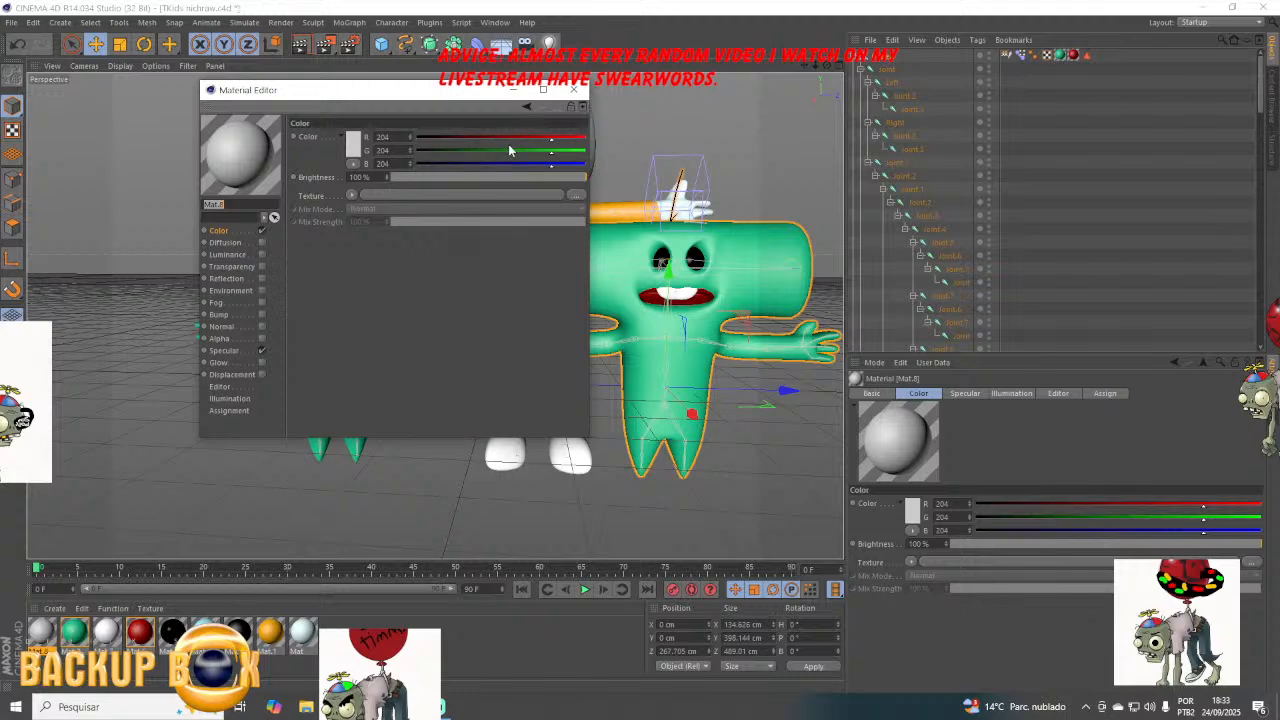
pyautogui.moveTo(515, 160)
pyautogui.mouseDown()
pyautogui.moveTo(479, 160)
pyautogui.moveTo(495, 162)
pyautogui.mouseUp()
pyautogui.click(573, 89)
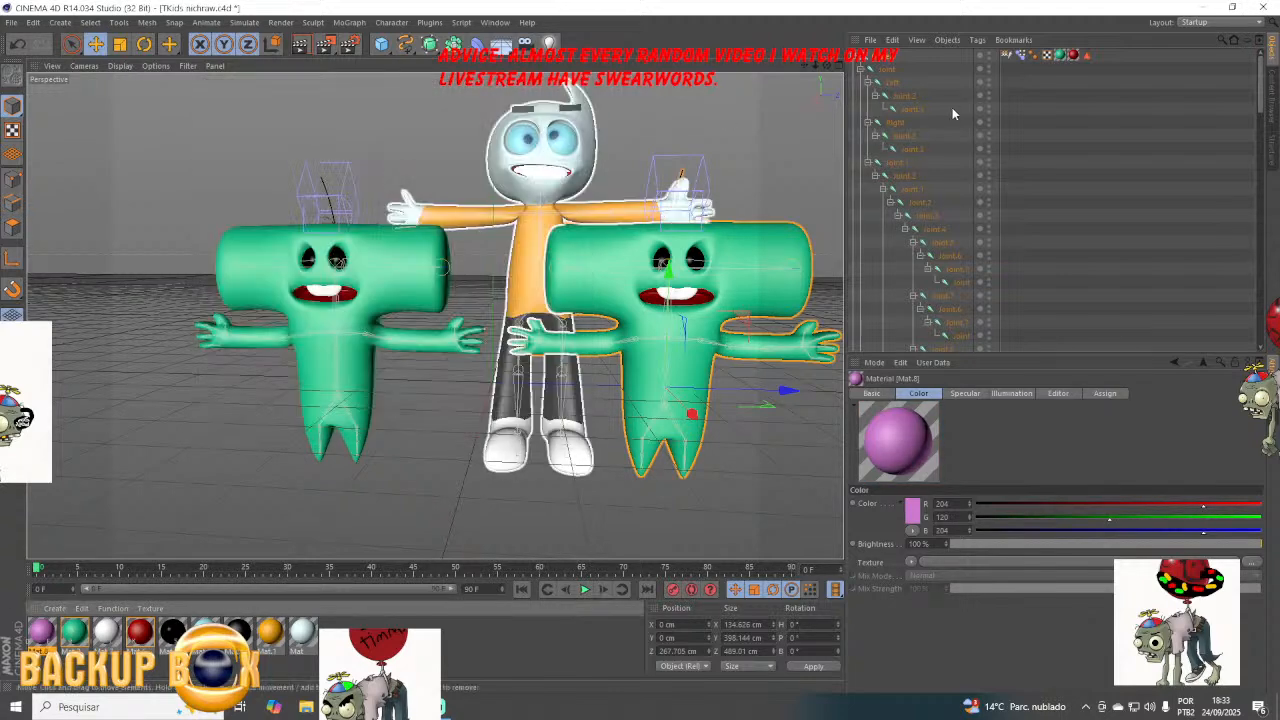
# Replace the green Mat.3 in the copied character's body texture tag with the purple Mat.8 and save the project.
pyautogui.click(1061, 54)
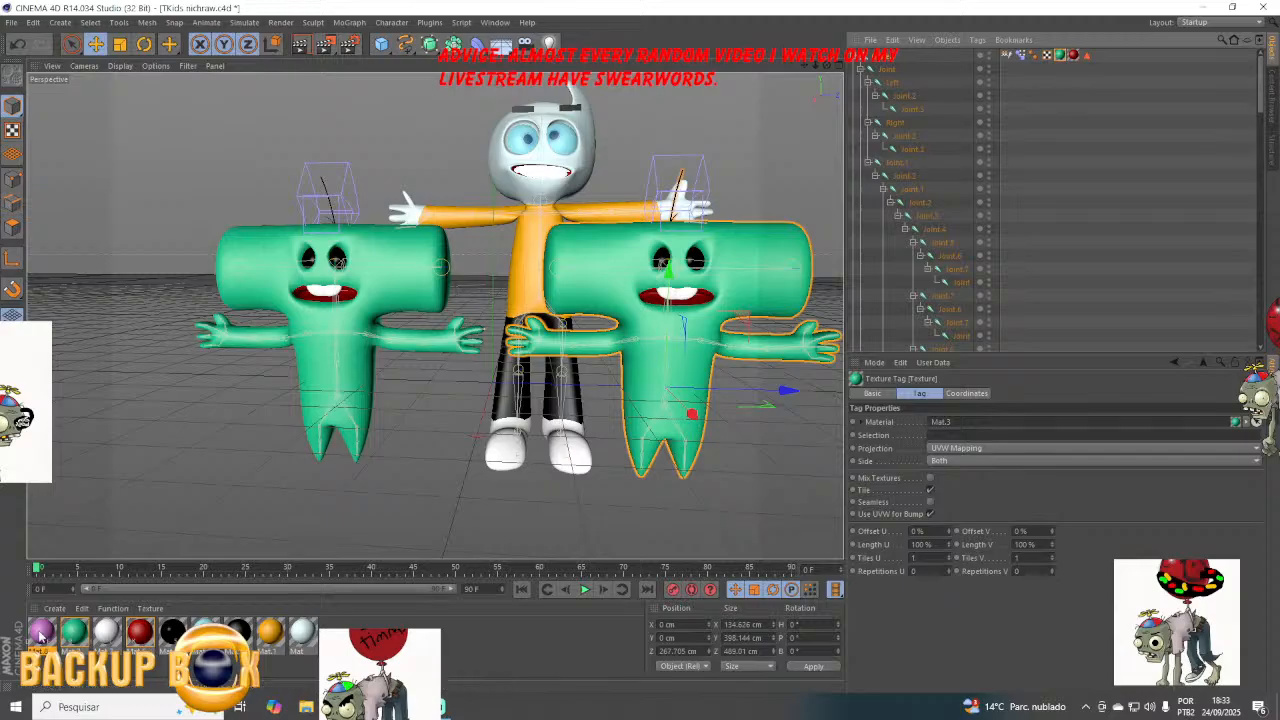
pyautogui.moveTo(40, 633); pyautogui.dragTo(976, 441)
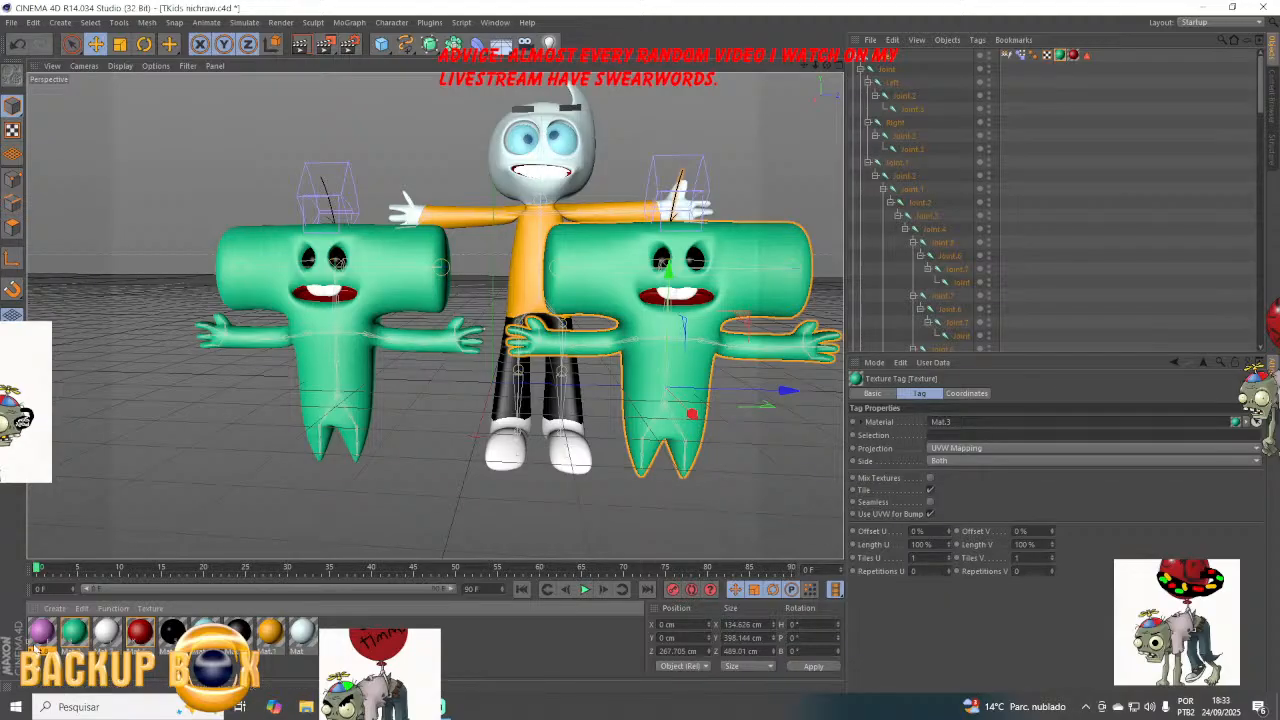
pyautogui.moveTo(794, 482); pyautogui.dragTo(945, 422)
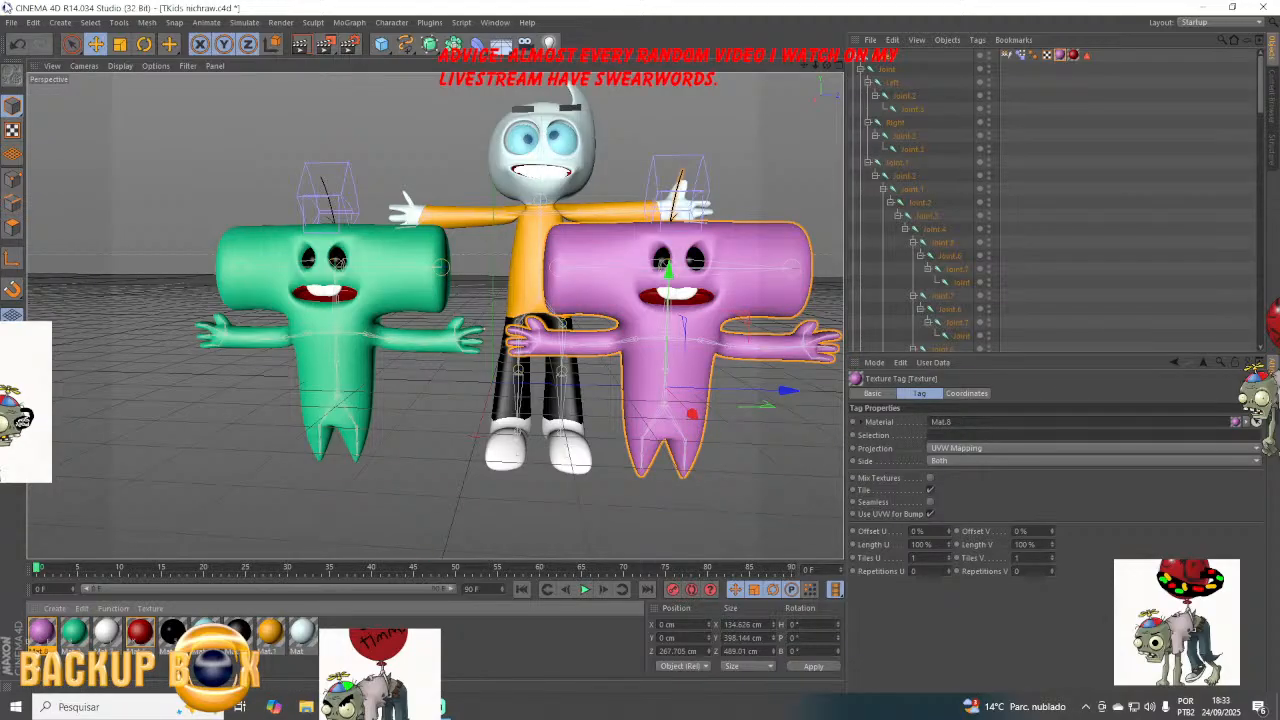
pyautogui.click(10, 22)
pyautogui.click(50, 133)
# Delete the Plane and Plane.1 objects from the purple copy's head and save the project.
pyautogui.scroll(-3, 910, 148)
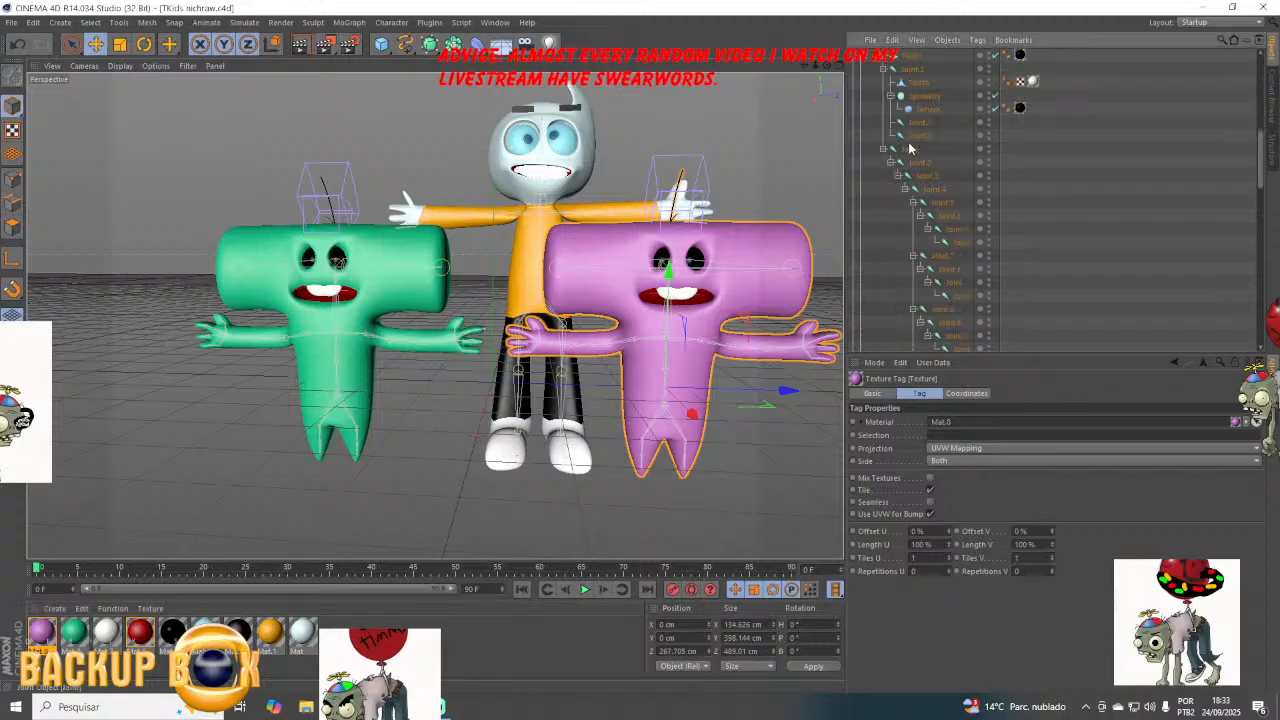
pyautogui.scroll(3, 915, 100)
pyautogui.click(911, 136)
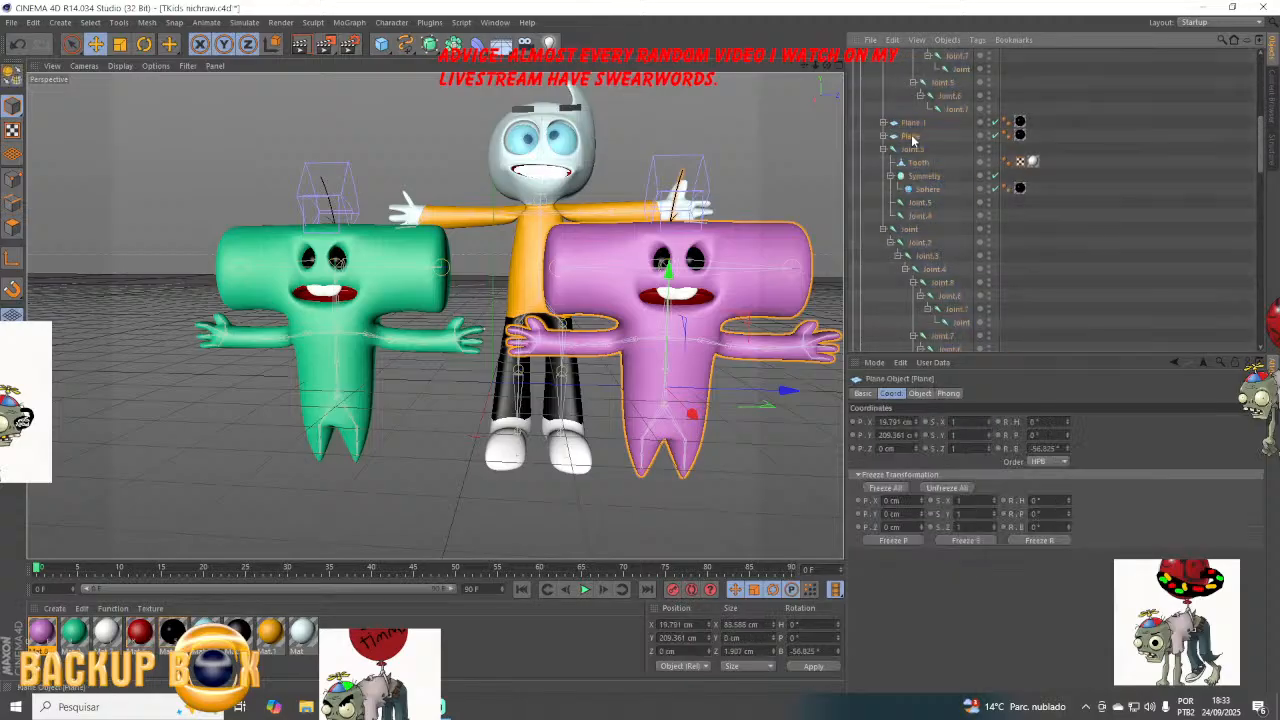
pyautogui.press('Delete')
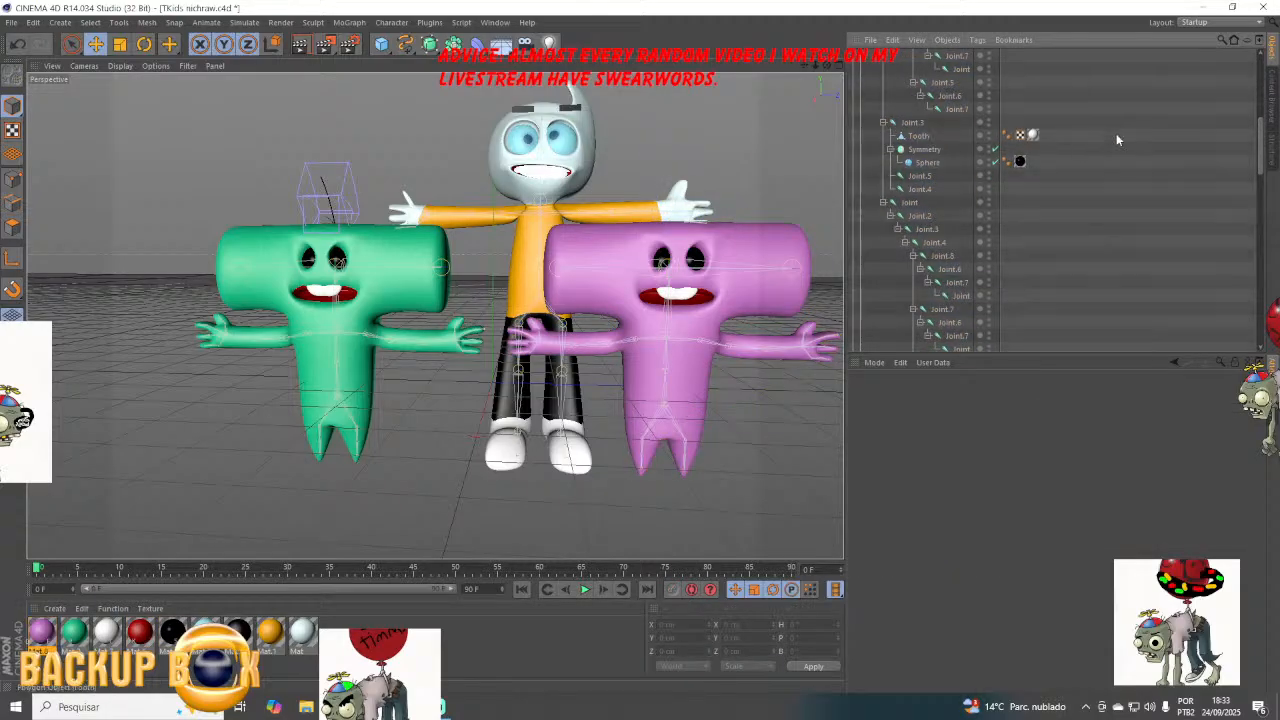
pyautogui.scroll(2, 688, 171)
pyautogui.scroll(3, 688, 171)
pyautogui.moveTo(803, 65); pyautogui.dragTo(660, 66)
pyautogui.click(10, 22)
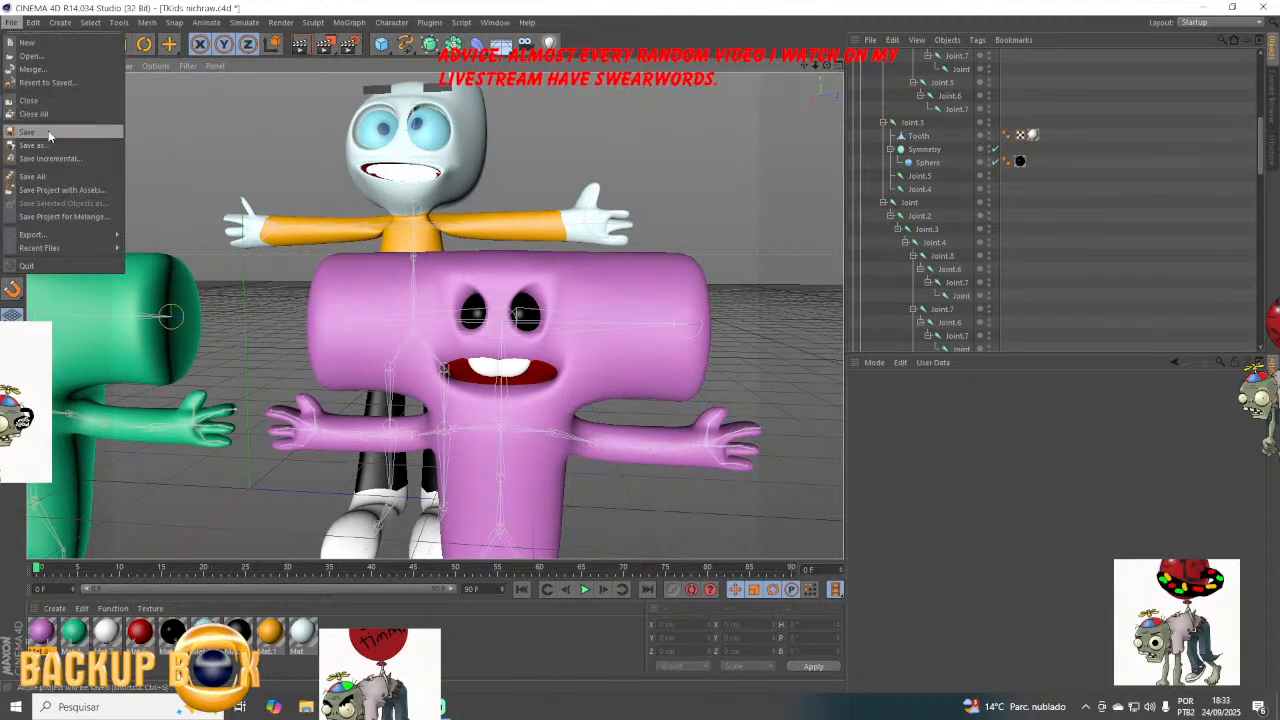
pyautogui.click(35, 131)
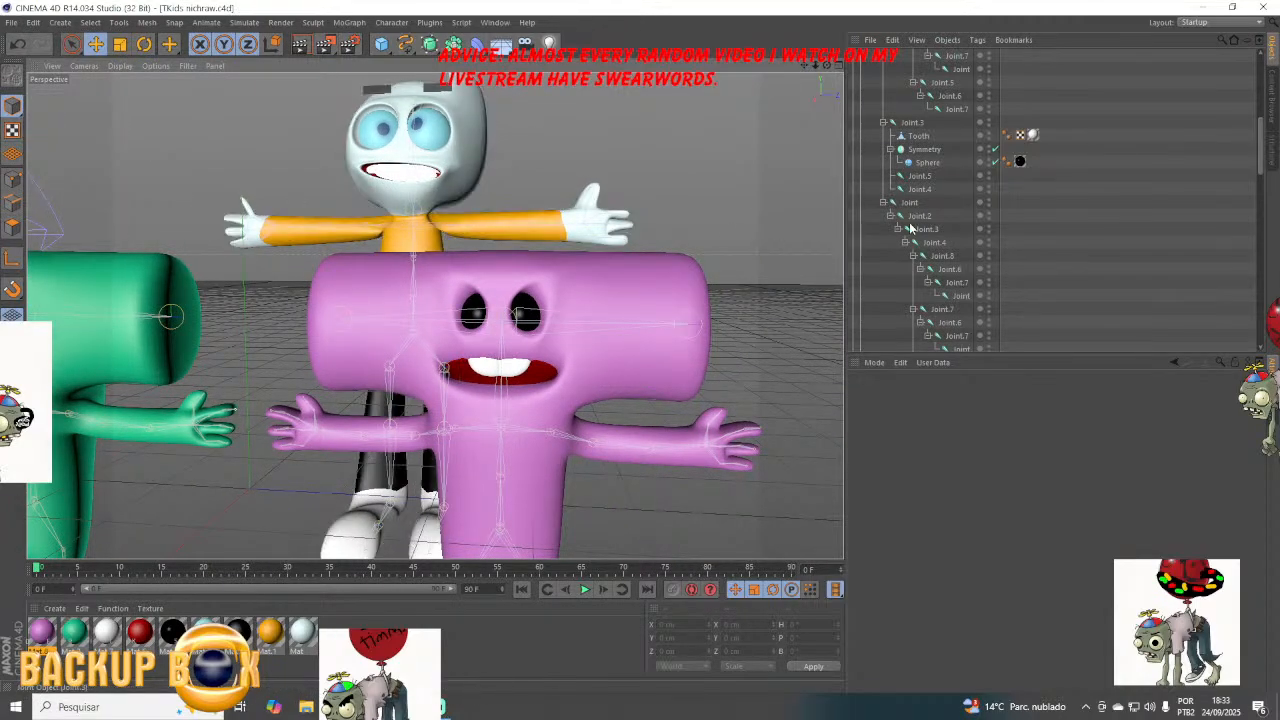
# Display the skin weights of the purple copy's root Joint with the Weight Tool.
pyautogui.scroll(5, 921, 228)
pyautogui.click(878, 70)
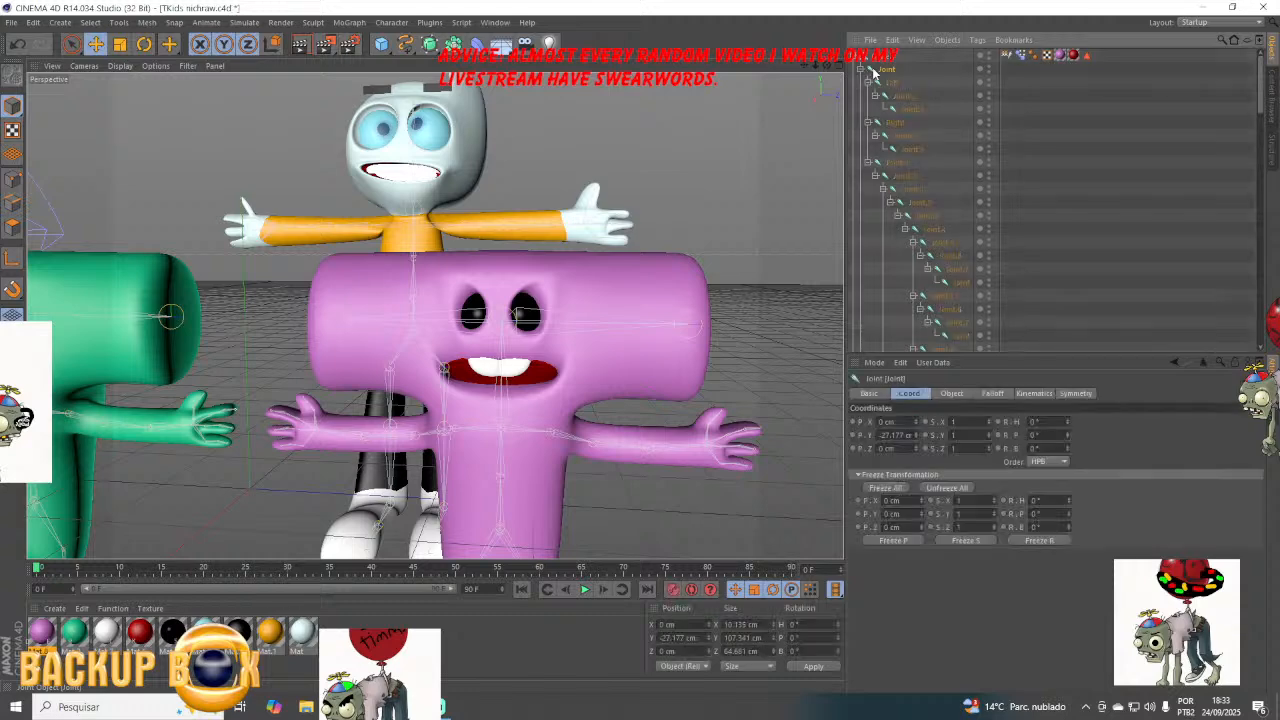
pyautogui.click(390, 22)
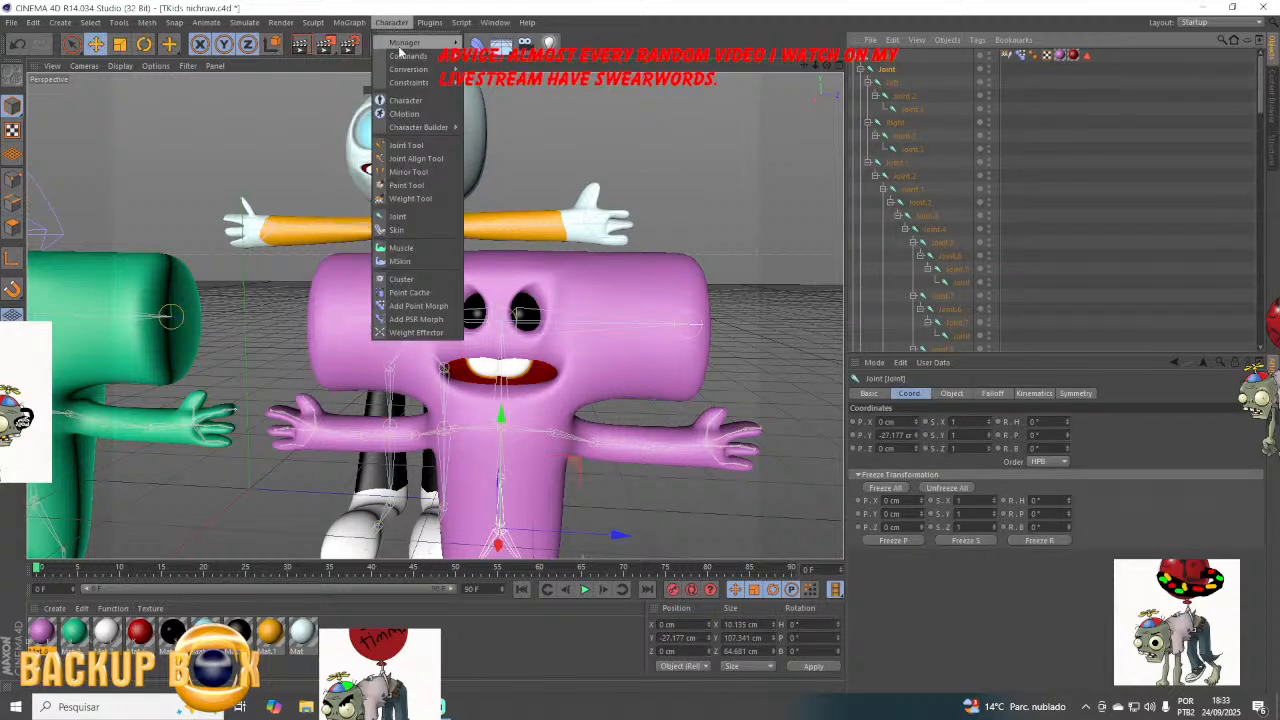
pyautogui.click(410, 199)
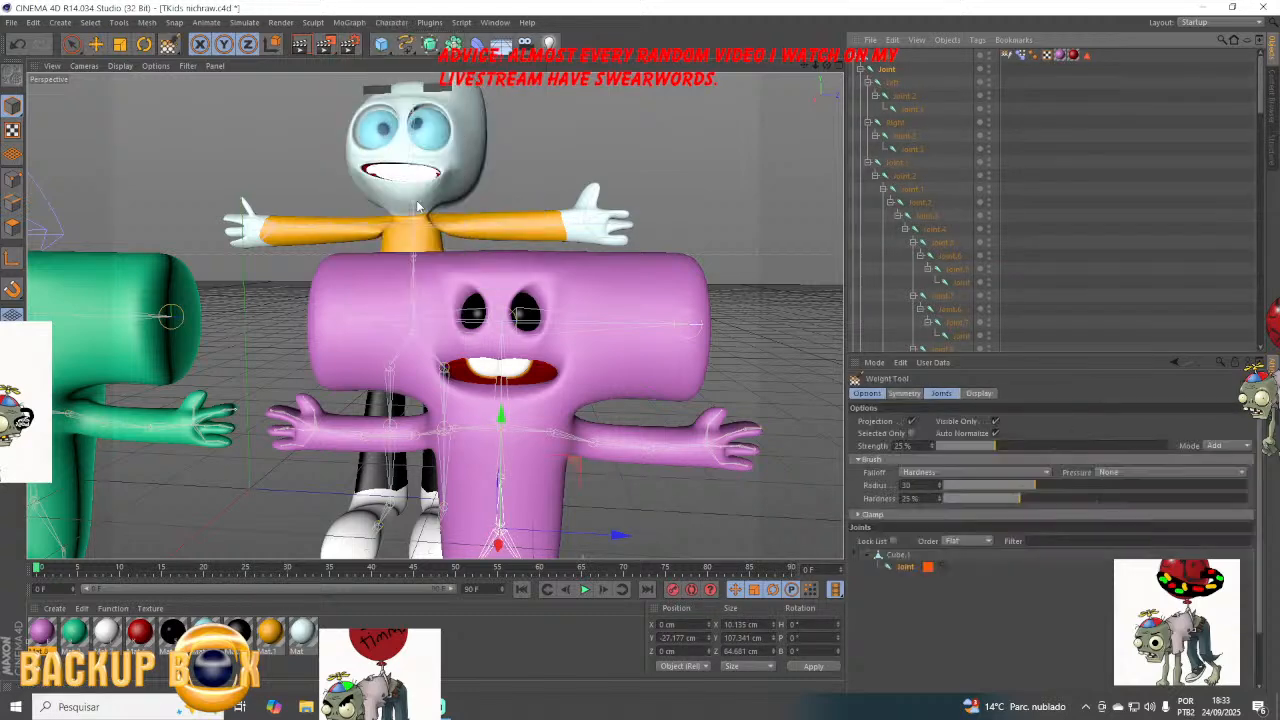
# Check the skin weights of the spine's Joint.1 and the arm joints below it, and clear the selection.
pyautogui.scroll(-2, 880, 170)
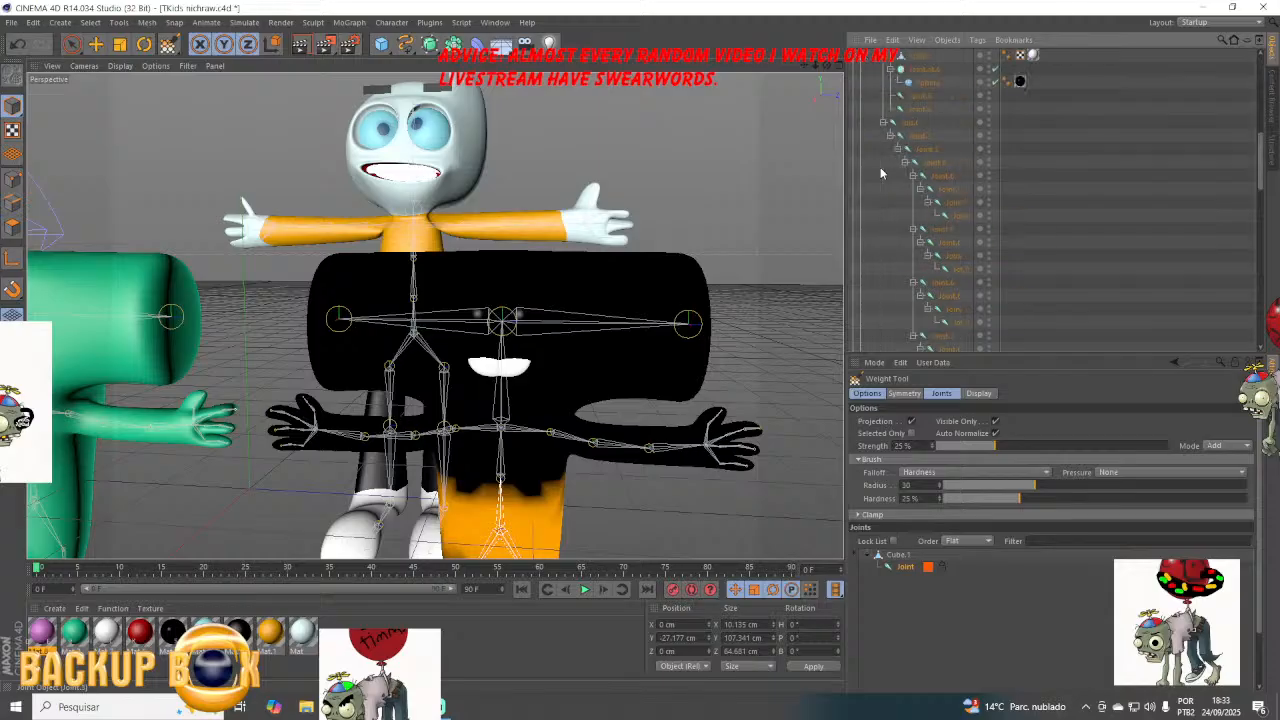
pyautogui.scroll(-2, 918, 202)
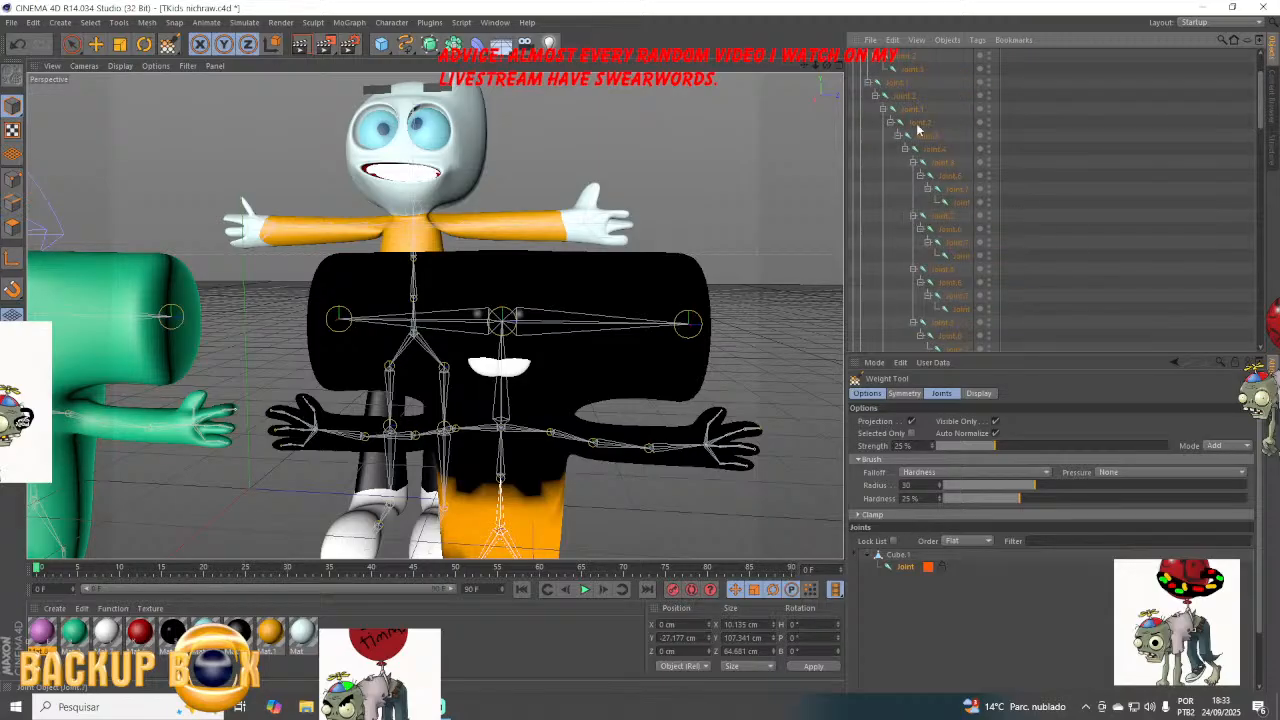
pyautogui.click(904, 91)
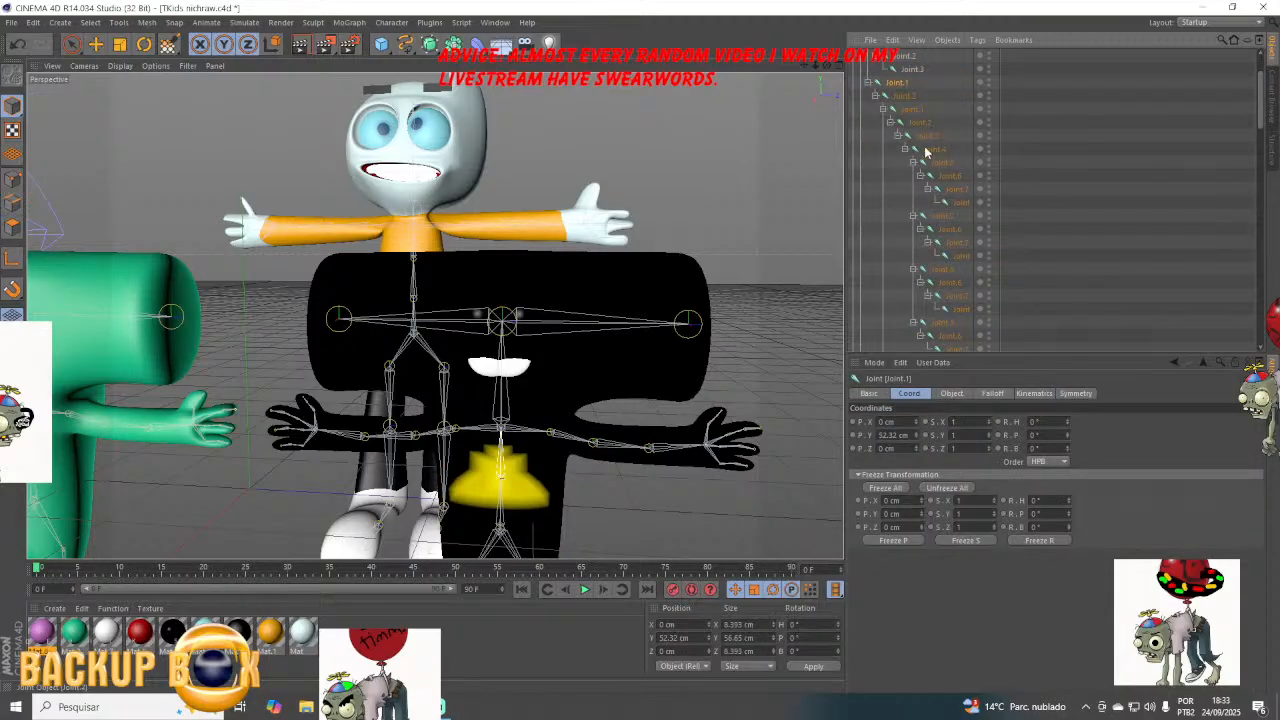
pyautogui.click(936, 150)
pyautogui.click(924, 123)
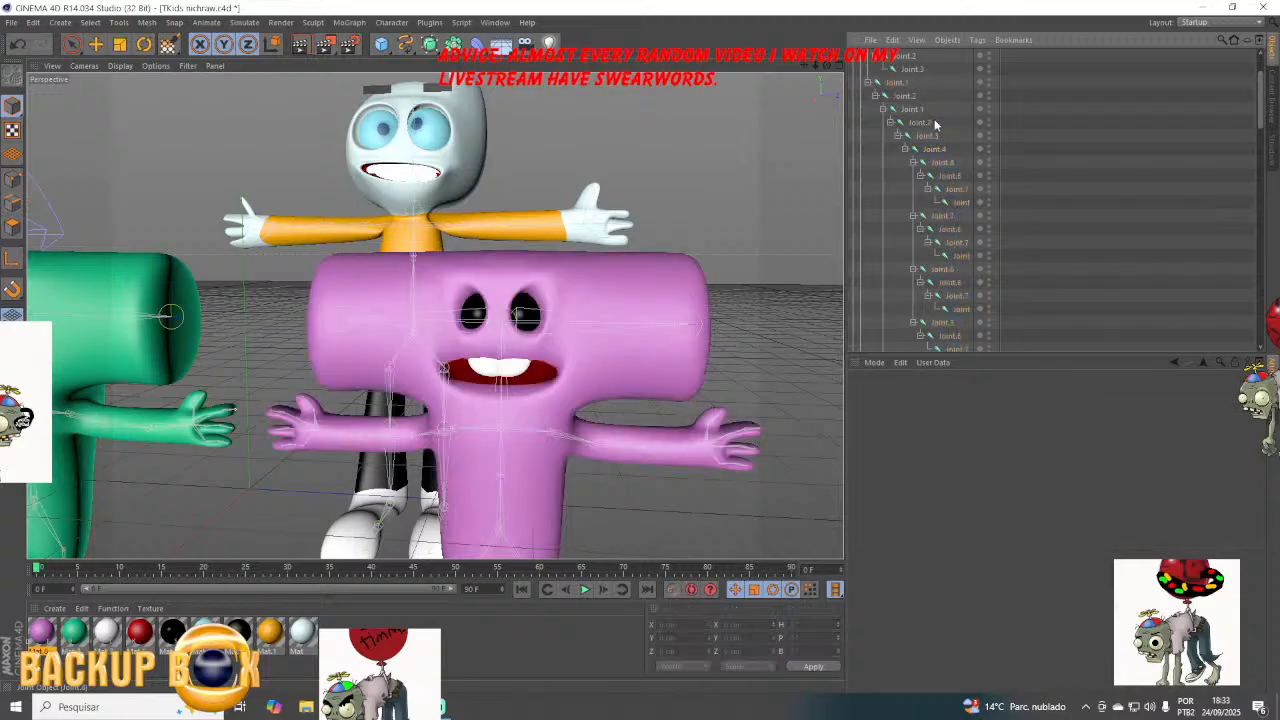
# Display the upper arm Joint.1's skin weights on the purple copy, enlarge the Weight Tool brush, and save the project.
pyautogui.click(903, 109)
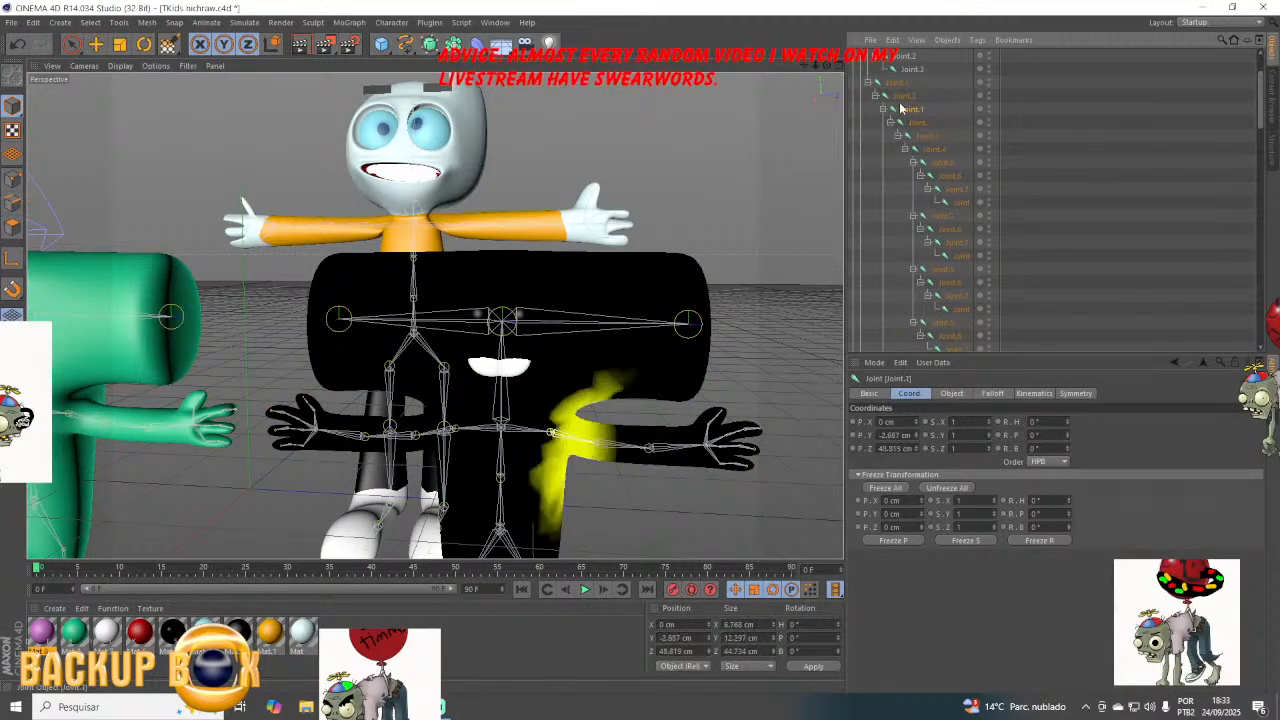
pyautogui.moveTo(827, 65)
pyautogui.mouseDown()
pyautogui.moveTo(727, 66)
pyautogui.moveTo(735, 50)
pyautogui.moveTo(820, 45)
pyautogui.moveTo(740, 85)
pyautogui.moveTo(480, 90)
pyautogui.moveTo(300, 260)
pyautogui.moveTo(232, 253)
pyautogui.mouseUp()
pyautogui.scroll(3, 335, 295)
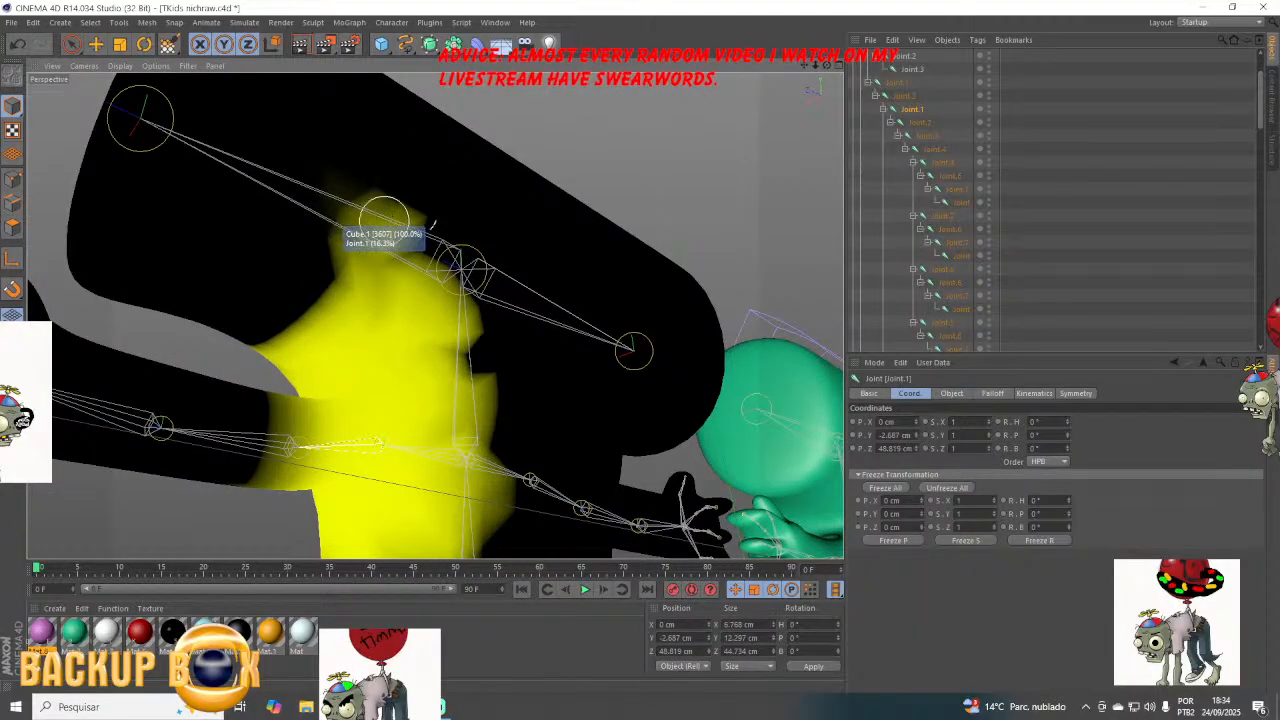
pyautogui.moveTo(384, 221); pyautogui.dragTo(470, 226, button='middle')
pyautogui.hotkey('ctrl', 'z')
pyautogui.click(12, 23)
pyautogui.click(47, 133)
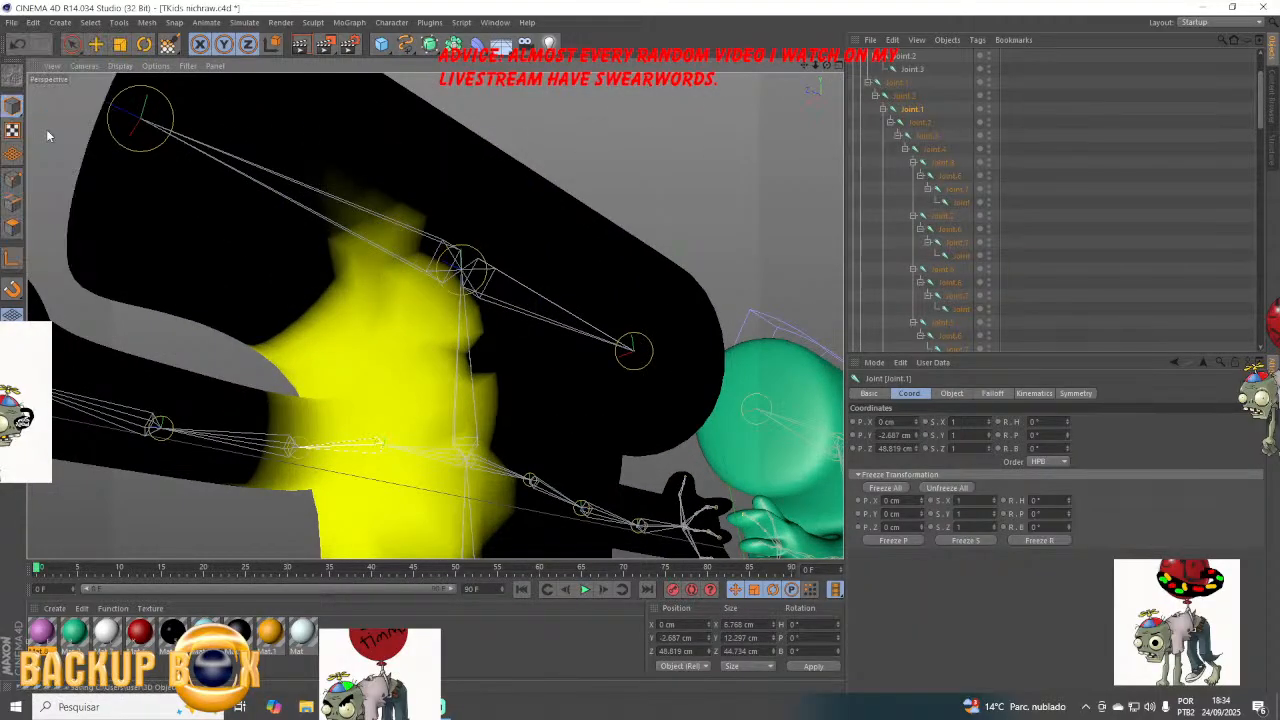
# Erase Joint.1's skin weights from the back and front of the purple head above the arm.
pyautogui.click(88, 155)
pyautogui.moveTo(309, 175)
pyautogui.mouseDown()
pyautogui.moveTo(374, 269)
pyautogui.moveTo(426, 249)
pyautogui.moveTo(377, 263)
pyautogui.moveTo(325, 256)
pyautogui.mouseUp()
pyautogui.moveTo(382, 266)
pyautogui.mouseDown()
pyautogui.moveTo(480, 285)
pyautogui.moveTo(315, 283)
pyautogui.mouseUp()
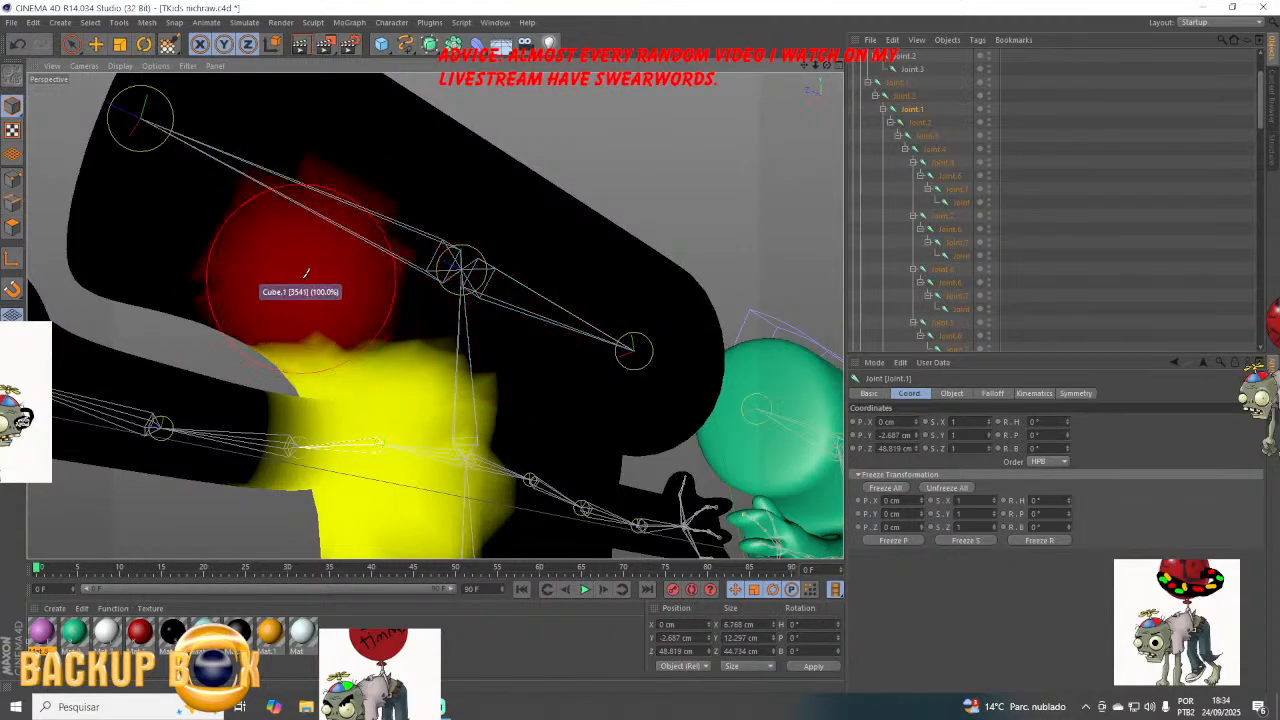
pyautogui.moveTo(826, 66); pyautogui.dragTo(565, 130)
pyautogui.moveTo(450, 127)
pyautogui.mouseDown()
pyautogui.moveTo(337, 190)
pyautogui.moveTo(386, 194)
pyautogui.moveTo(258, 213)
pyautogui.mouseUp()
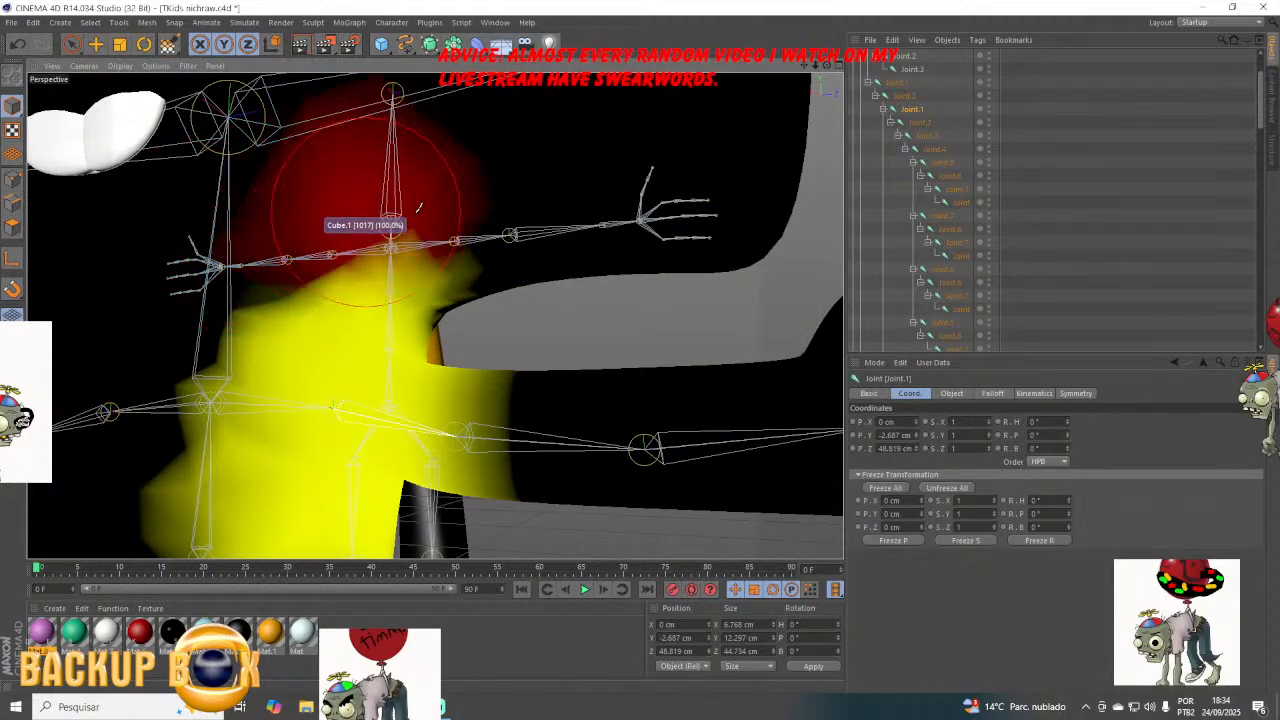
# Check the live chat in Streamlabs Desktop and the YouTube Studio stream page, and return to Cinema 4D.
pyautogui.click(447, 706)
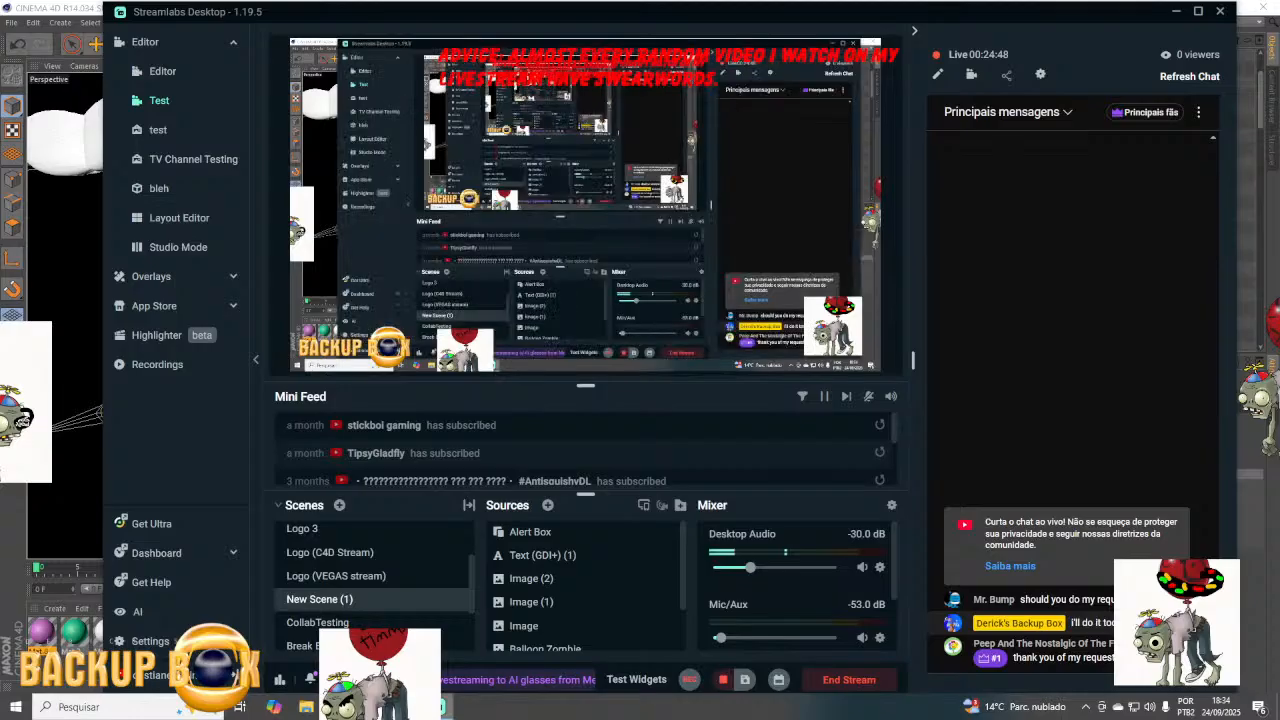
pyautogui.hotkey('alt', 'Tab')
pyautogui.click(76, 13)
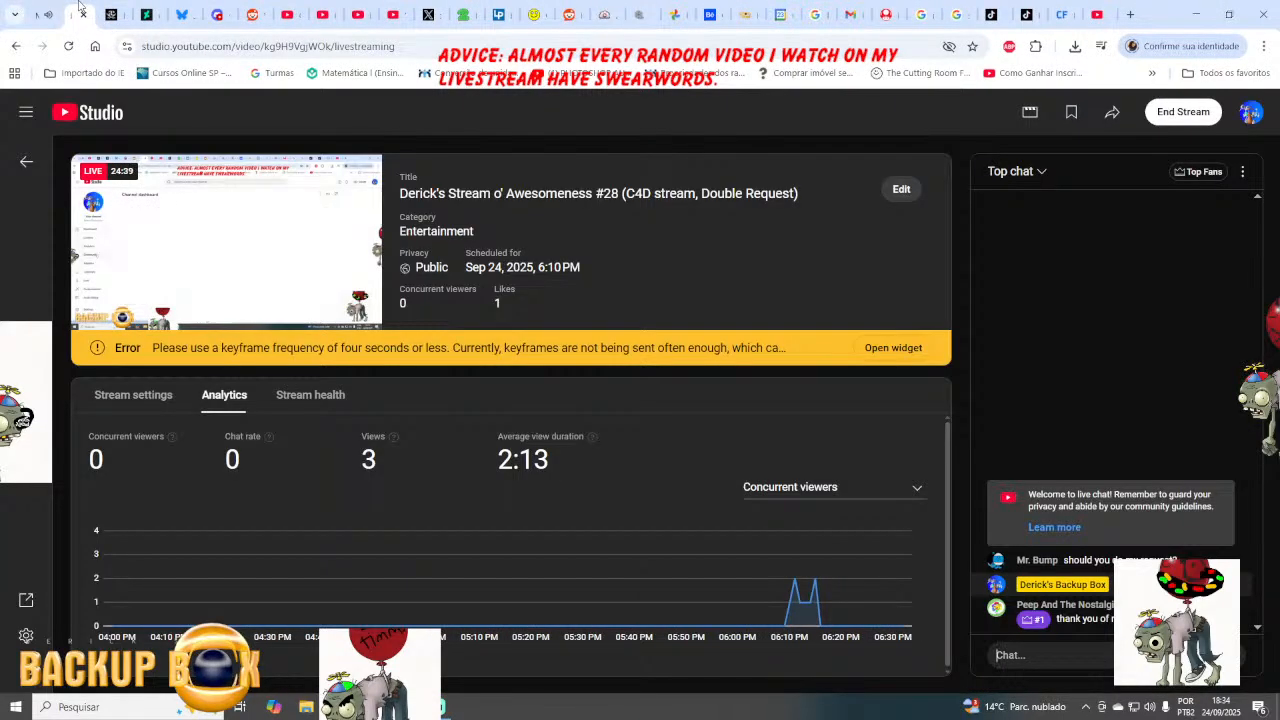
pyautogui.click(47, 13)
pyautogui.hotkey('alt', 'Tab')
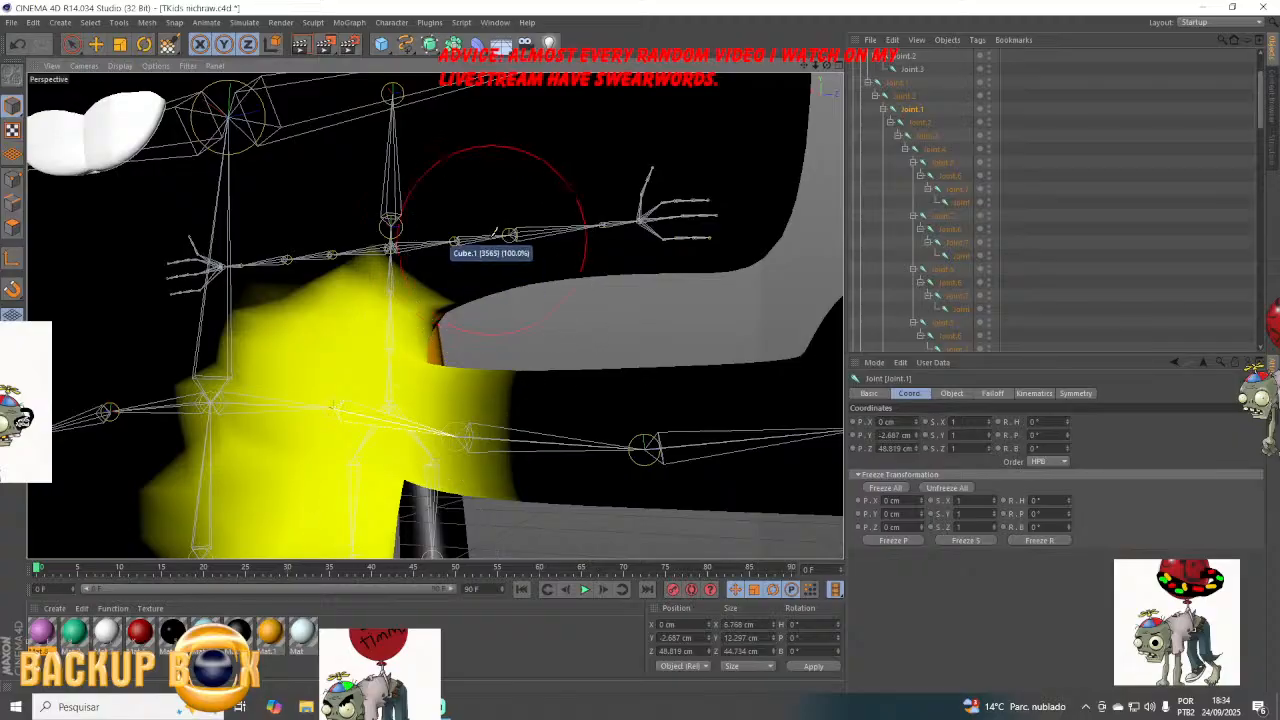
# Erase the remaining Joint.1 weights from the front of the purple head around the notch above the arm.
pyautogui.moveTo(493, 232)
pyautogui.mouseDown()
pyautogui.moveTo(453, 231)
pyautogui.moveTo(453, 202)
pyautogui.moveTo(437, 204)
pyautogui.moveTo(458, 207)
pyautogui.mouseUp()
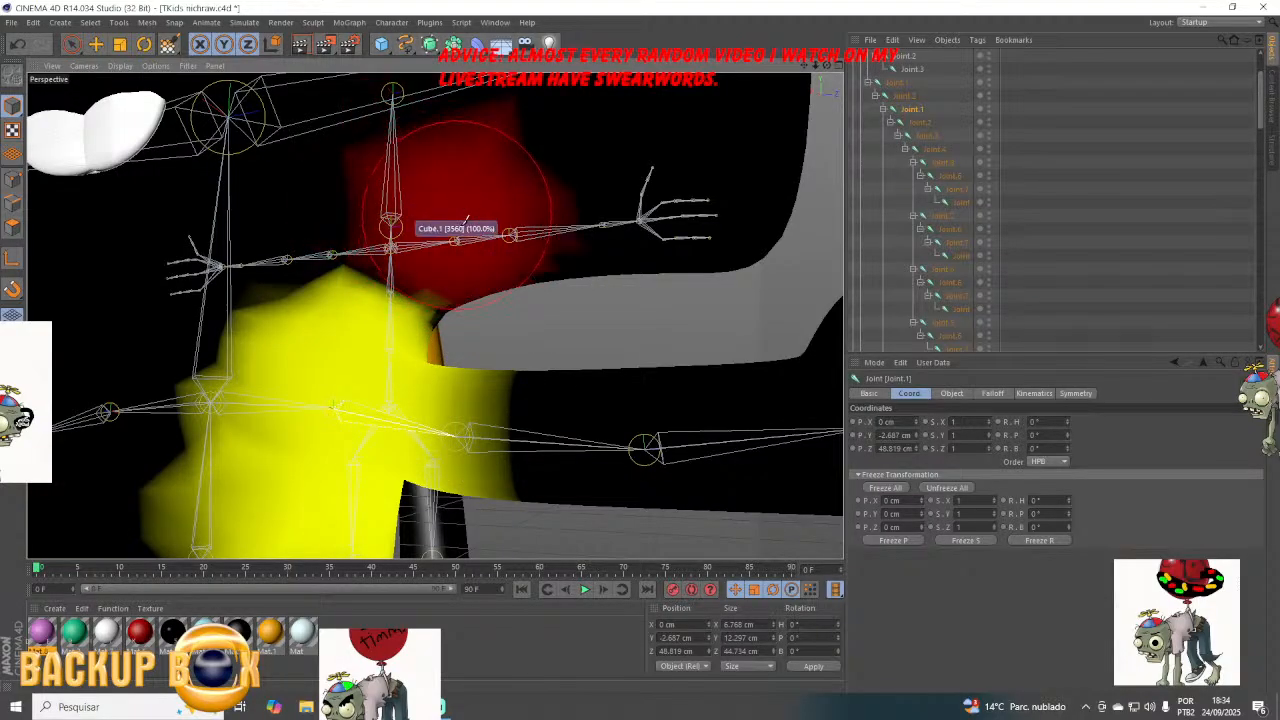
pyautogui.moveTo(339, 225); pyautogui.dragTo(278, 206)
pyautogui.moveTo(464, 245); pyautogui.dragTo(486, 238)
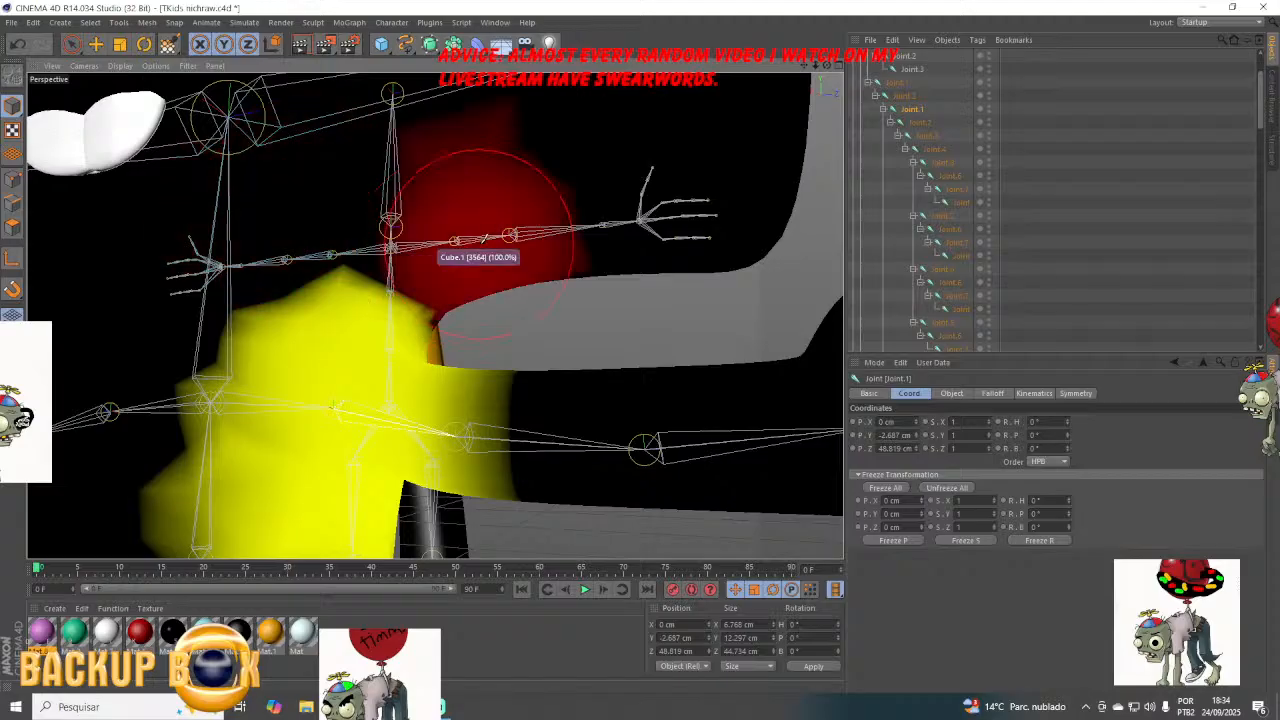
pyautogui.moveTo(810, 66); pyautogui.dragTo(883, 115)
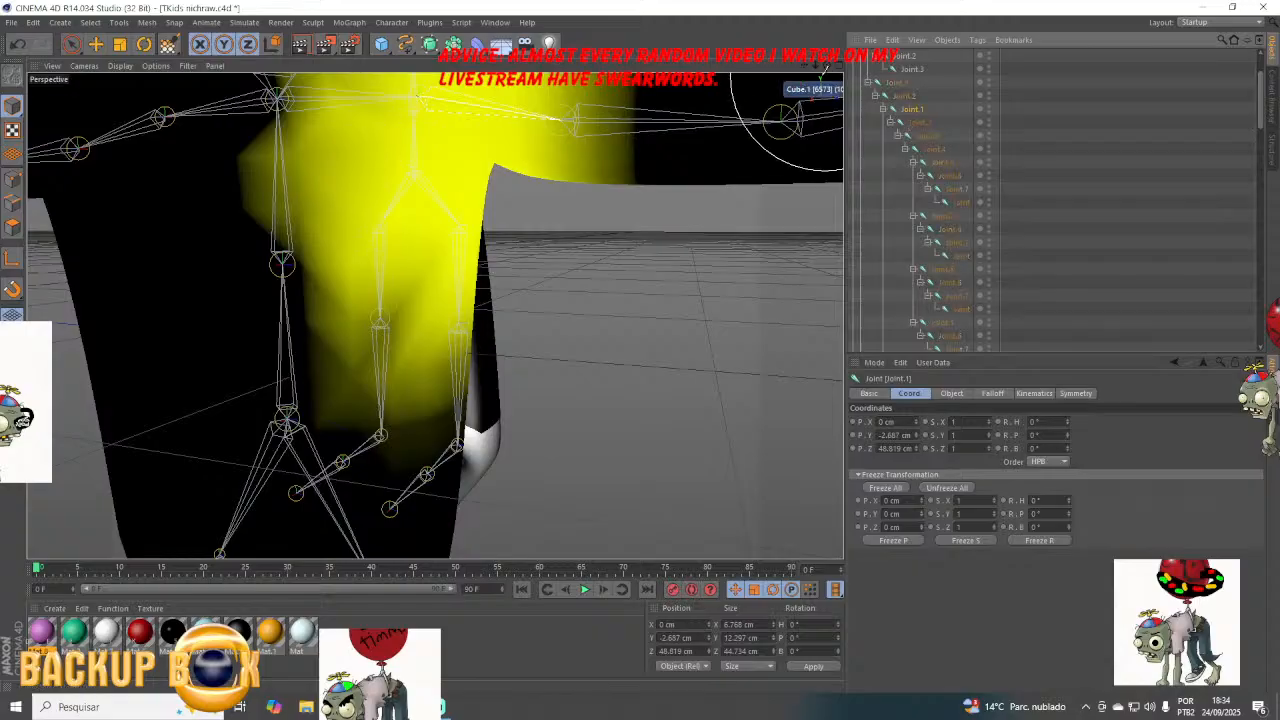
# Enlarge the brush and erase the skin weights of the arm's Joint.2 from both sides of the purple head.
pyautogui.click(912, 122)
pyautogui.moveTo(805, 68)
pyautogui.mouseDown()
pyautogui.moveTo(825, 62)
pyautogui.moveTo(434, 315)
pyautogui.moveTo(812, 66)
pyautogui.moveTo(803, 61)
pyautogui.mouseUp()
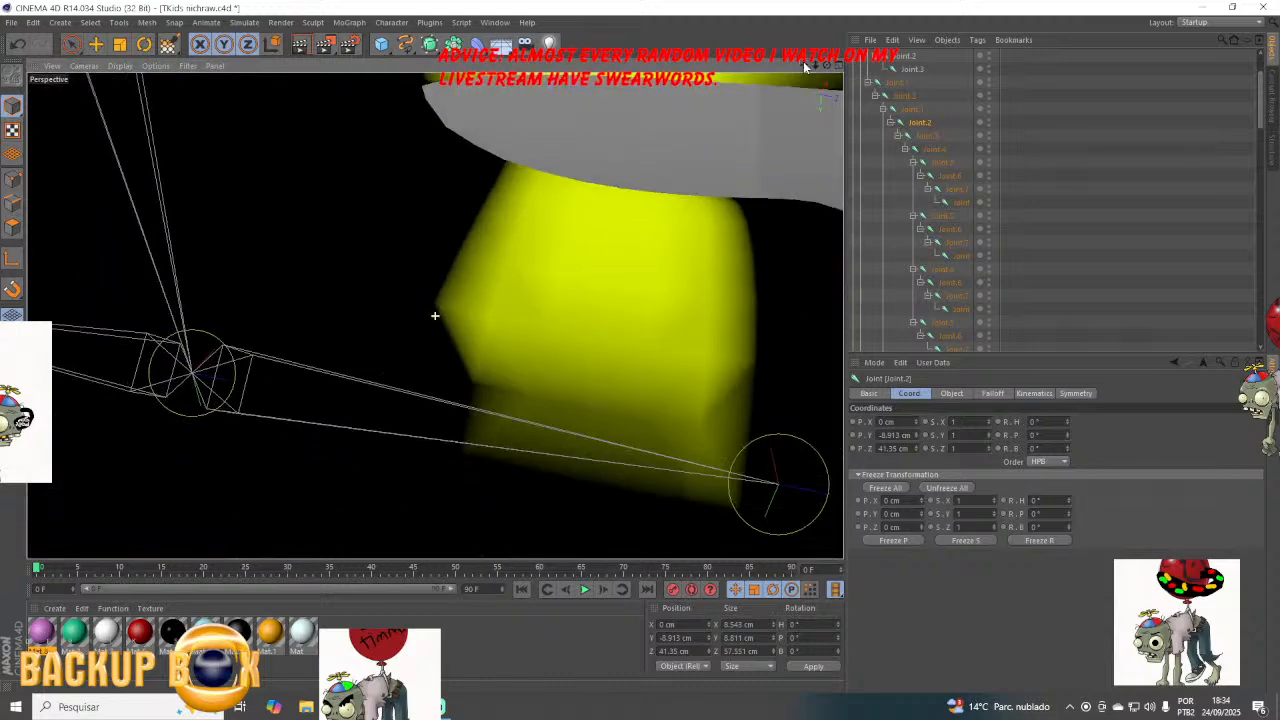
pyautogui.moveTo(613, 364); pyautogui.dragTo(741, 388, button='middle')
pyautogui.moveTo(629, 313)
pyautogui.mouseDown()
pyautogui.moveTo(585, 332)
pyautogui.moveTo(562, 290)
pyautogui.moveTo(630, 267)
pyautogui.moveTo(615, 264)
pyautogui.mouseUp()
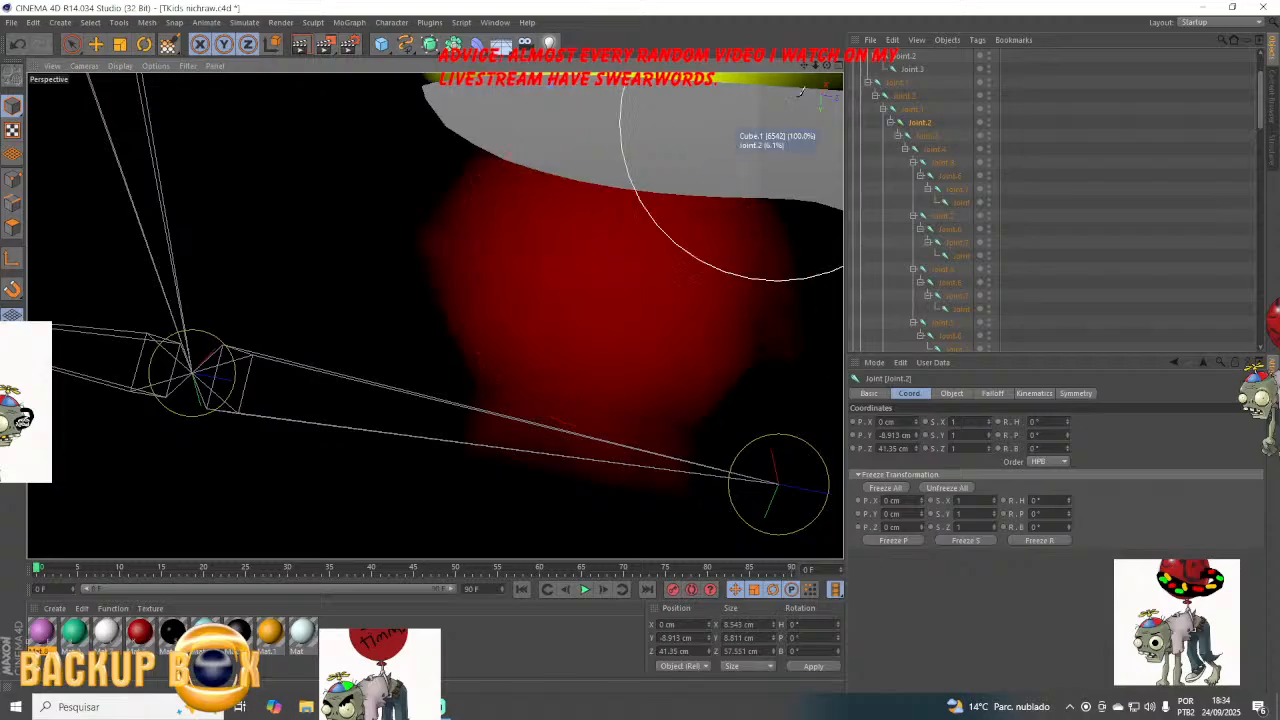
pyautogui.moveTo(829, 62); pyautogui.dragTo(434, 315)
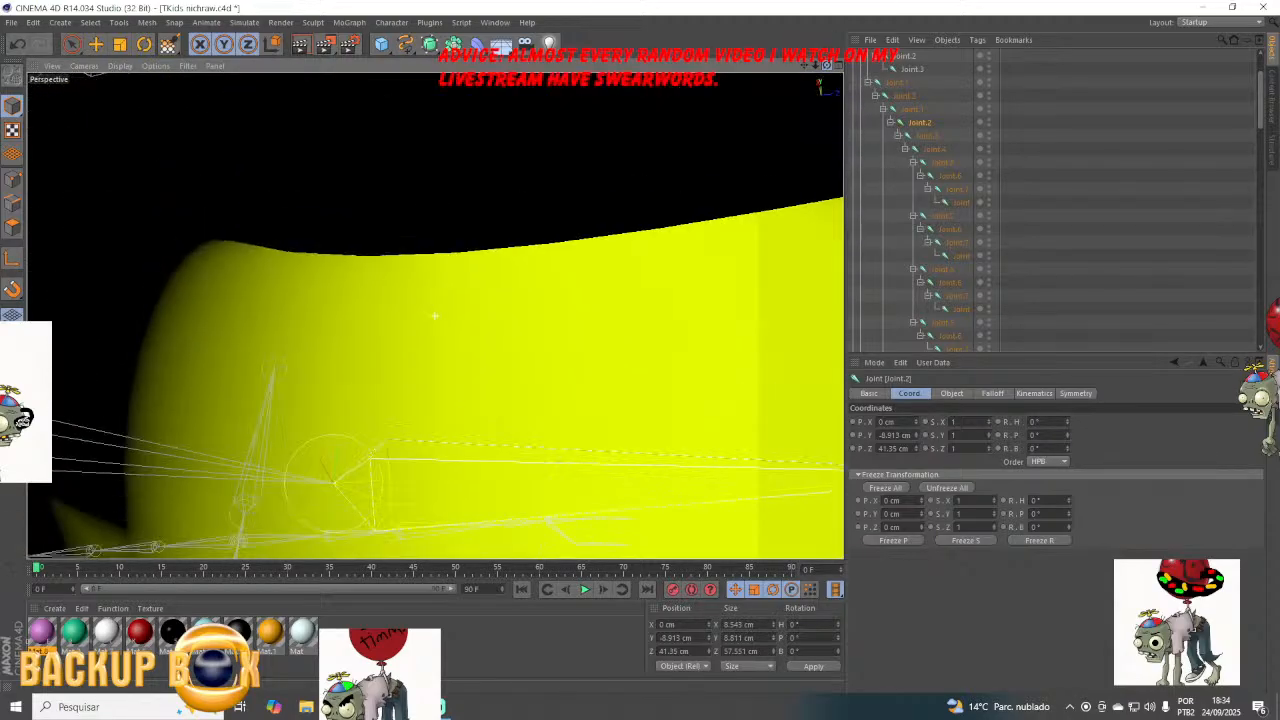
pyautogui.moveTo(803, 65)
pyautogui.mouseDown()
pyautogui.moveTo(456, 325)
pyautogui.moveTo(434, 314)
pyautogui.mouseUp()
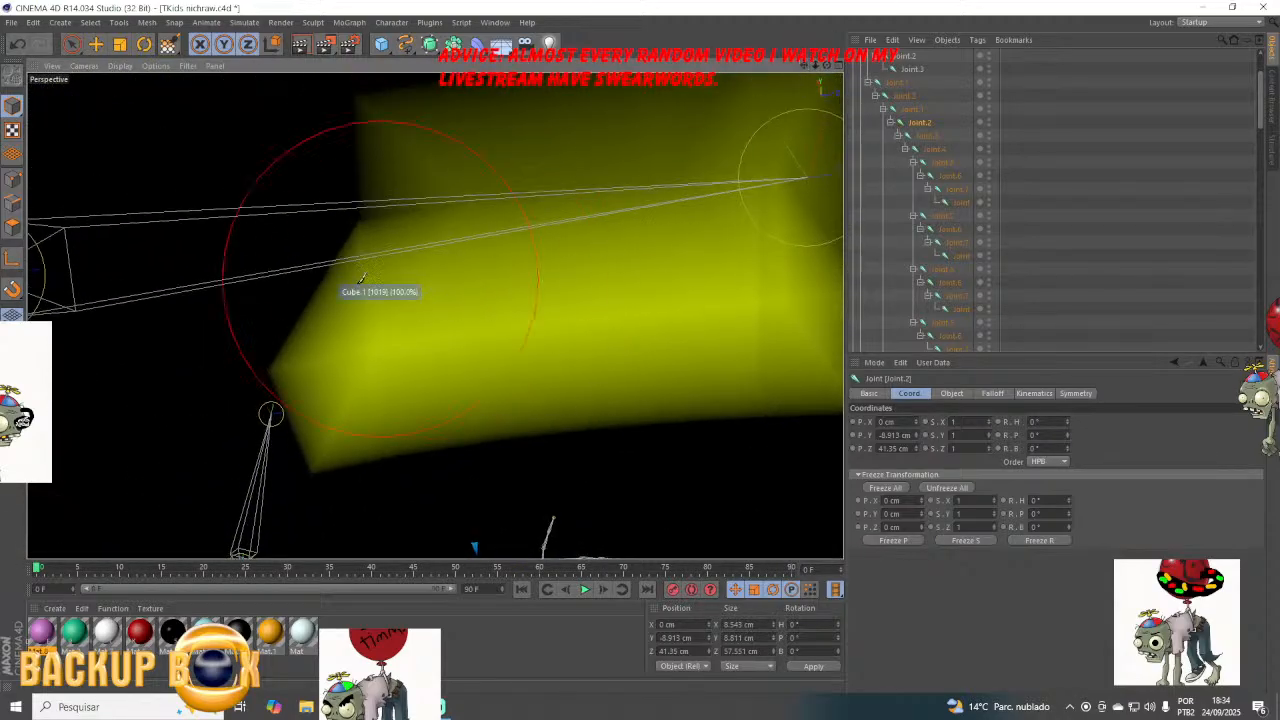
pyautogui.moveTo(585, 230)
pyautogui.mouseDown()
pyautogui.moveTo(403, 308)
pyautogui.moveTo(629, 295)
pyautogui.moveTo(688, 264)
pyautogui.moveTo(667, 269)
pyautogui.moveTo(718, 275)
pyautogui.moveTo(698, 282)
pyautogui.mouseUp()
# Erase the skin weights of the arm's Joint.3 from the lower part of the purple head.
pyautogui.scroll(-2, 629, 294)
pyautogui.scroll(-1, 629, 295)
pyautogui.click(931, 137)
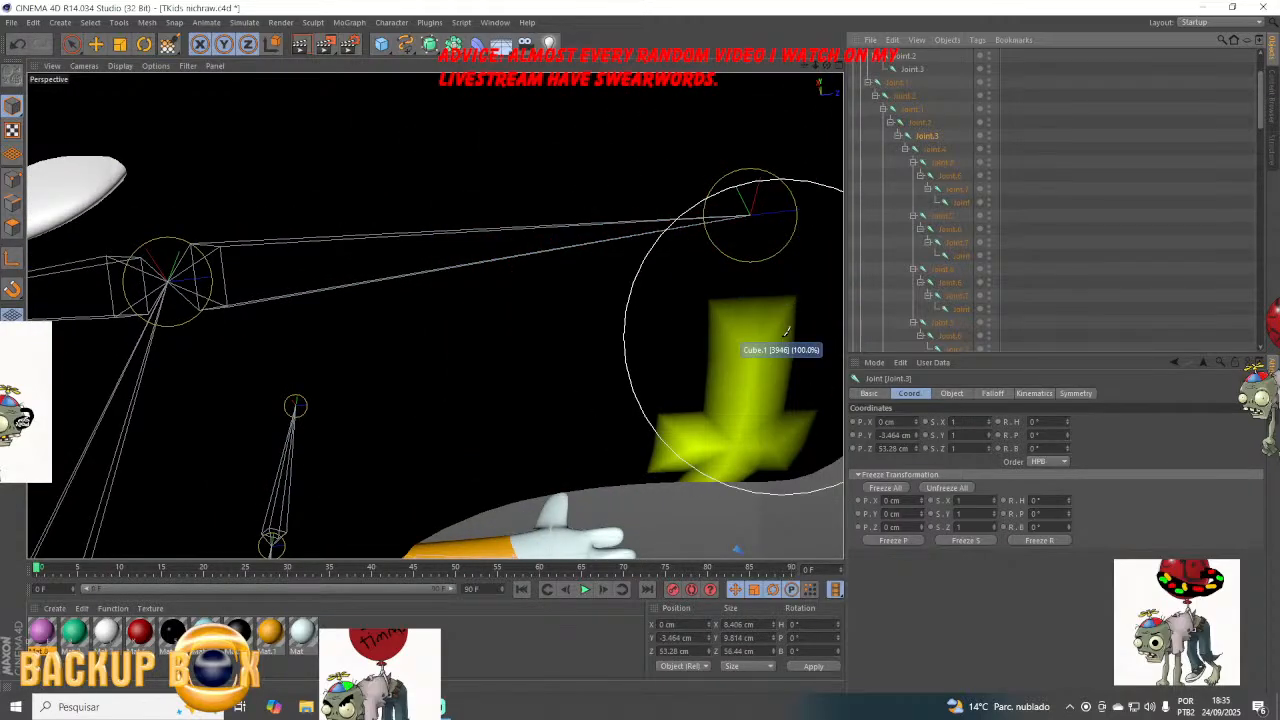
pyautogui.moveTo(780, 340)
pyautogui.mouseDown()
pyautogui.moveTo(639, 366)
pyautogui.moveTo(695, 515)
pyautogui.mouseUp()
pyautogui.moveTo(827, 65)
pyautogui.mouseDown()
pyautogui.moveTo(808, 65)
pyautogui.moveTo(826, 68)
pyautogui.mouseUp()
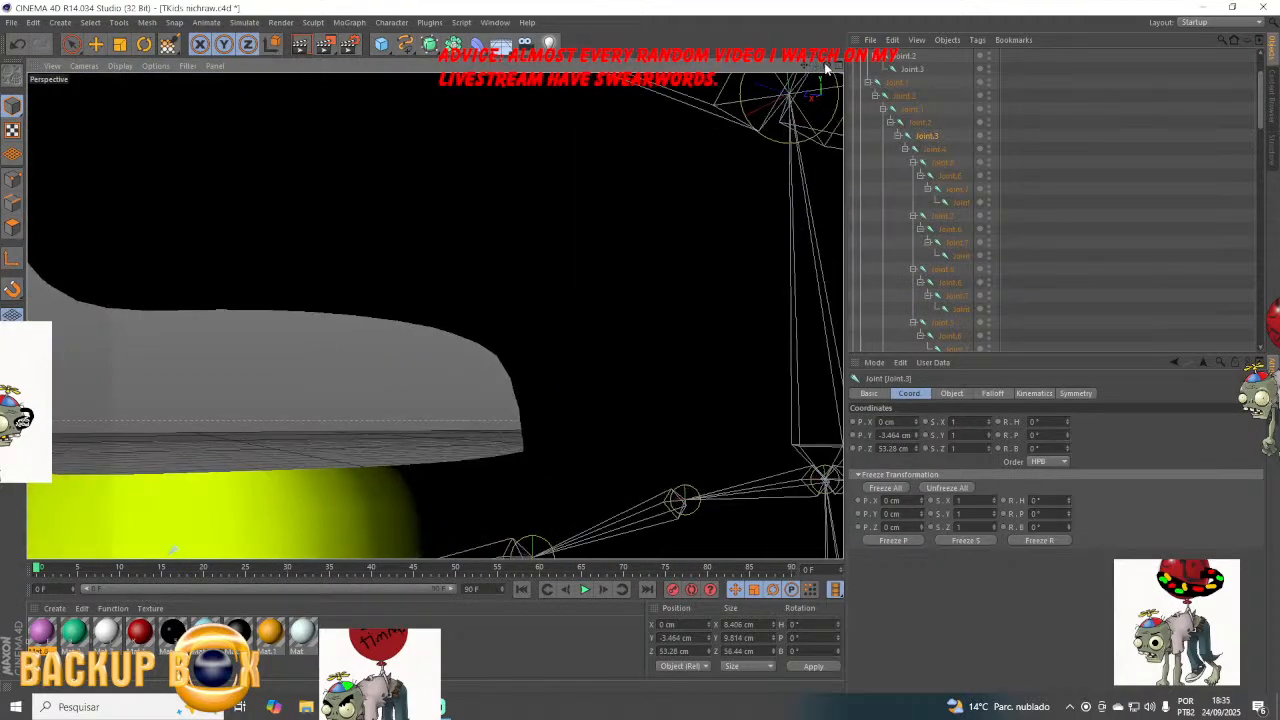
# Erase the hand Joint.4's skin weights from both sides of the purple head, keeping its influence on the hand.
pyautogui.click(936, 149)
pyautogui.scroll(3, 435, 316)
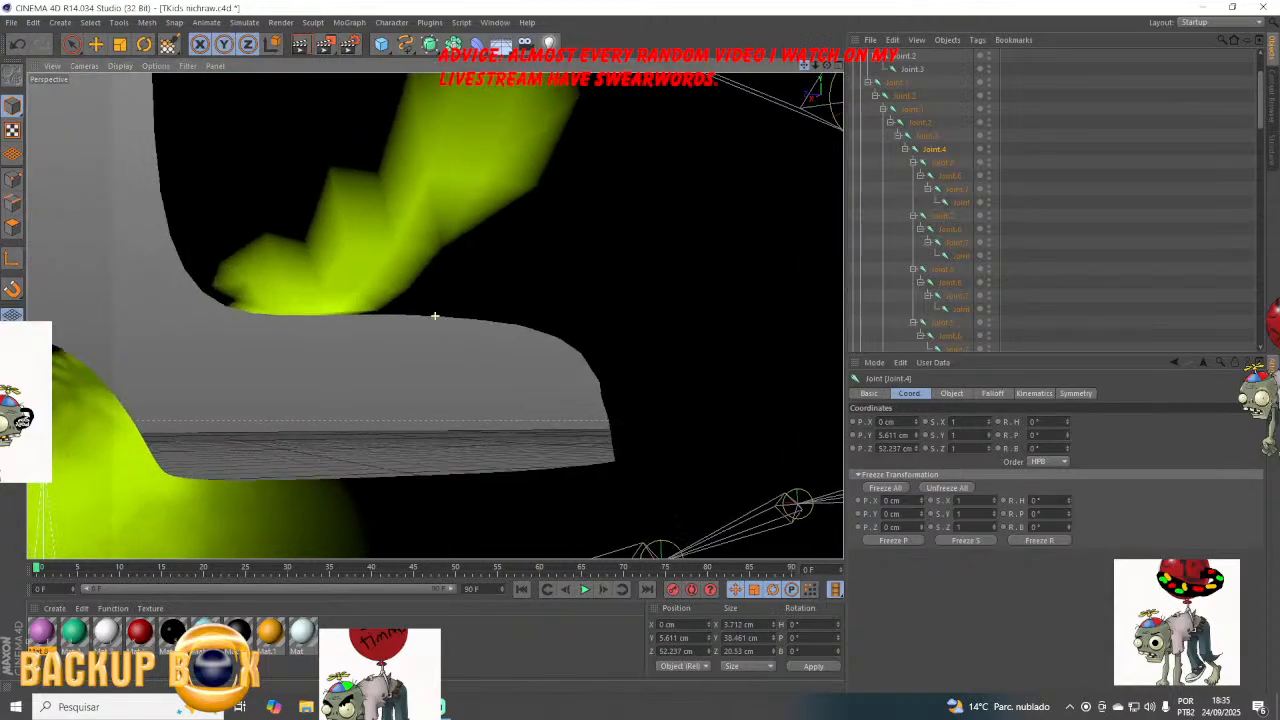
pyautogui.moveTo(808, 69); pyautogui.dragTo(805, 69)
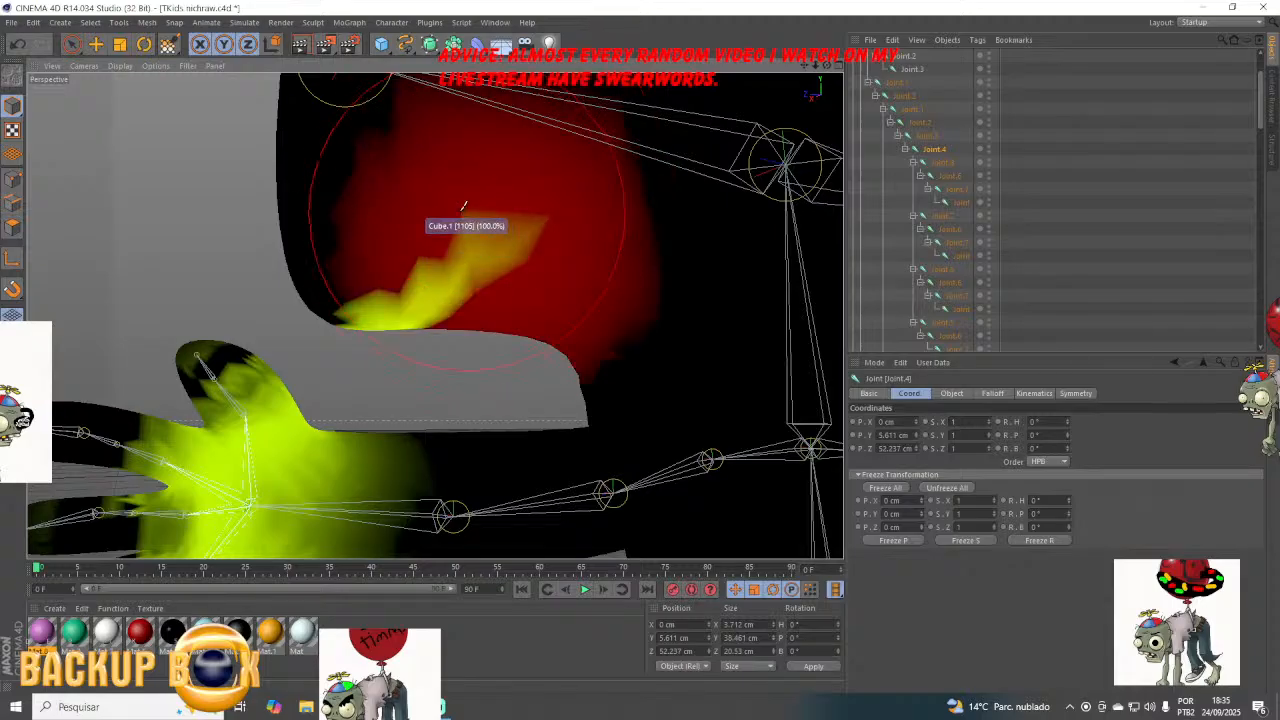
pyautogui.moveTo(469, 202)
pyautogui.mouseDown()
pyautogui.moveTo(429, 202)
pyautogui.moveTo(438, 208)
pyautogui.mouseUp()
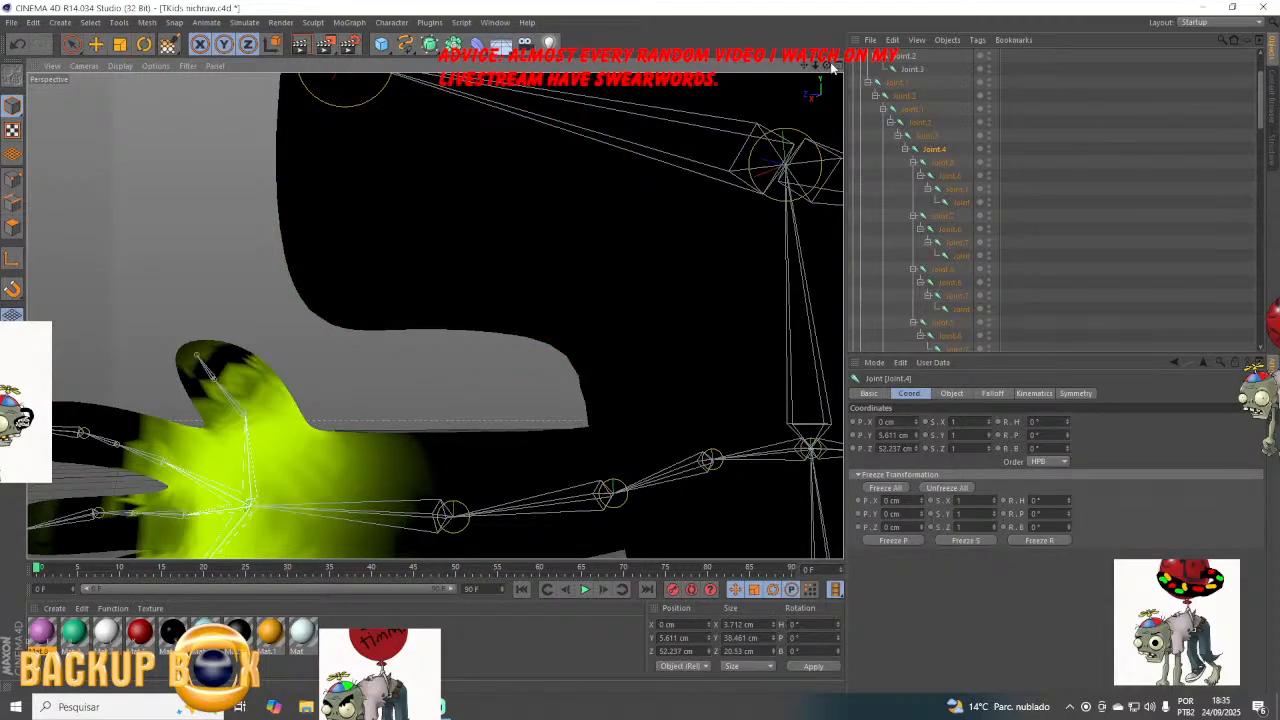
pyautogui.moveTo(832, 66); pyautogui.dragTo(818, 70)
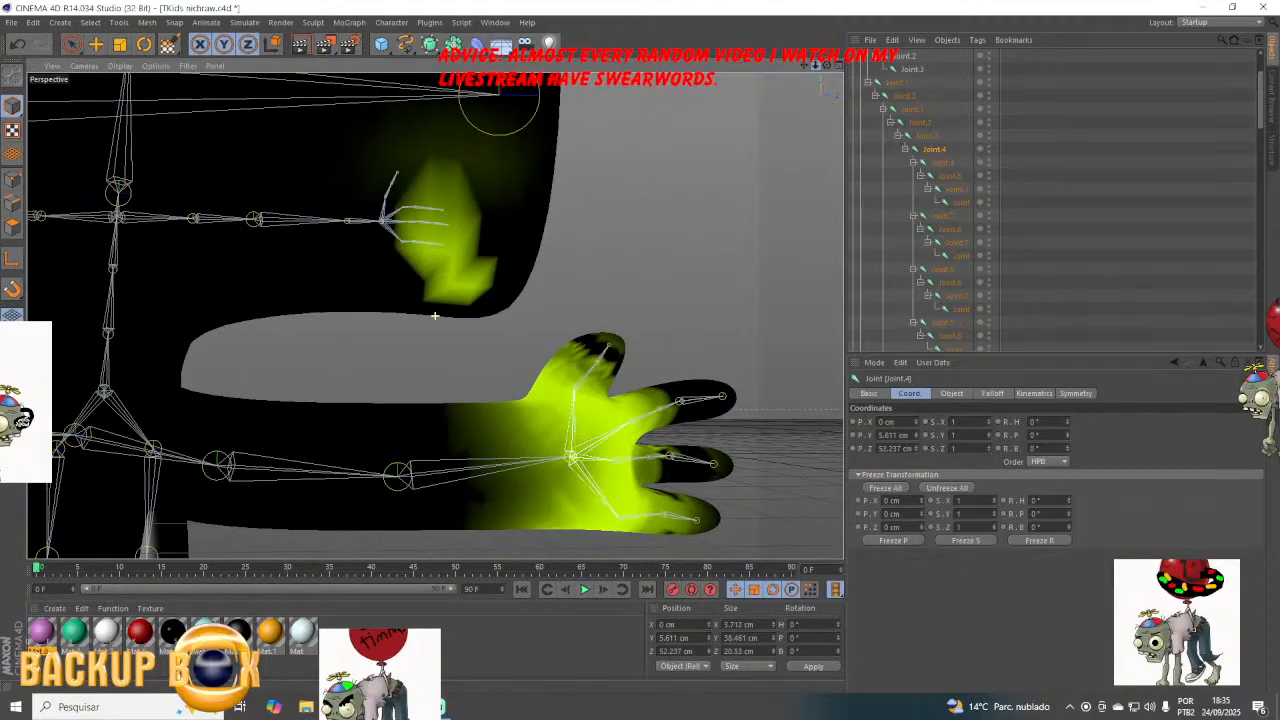
pyautogui.moveTo(440, 120); pyautogui.dragTo(425, 168)
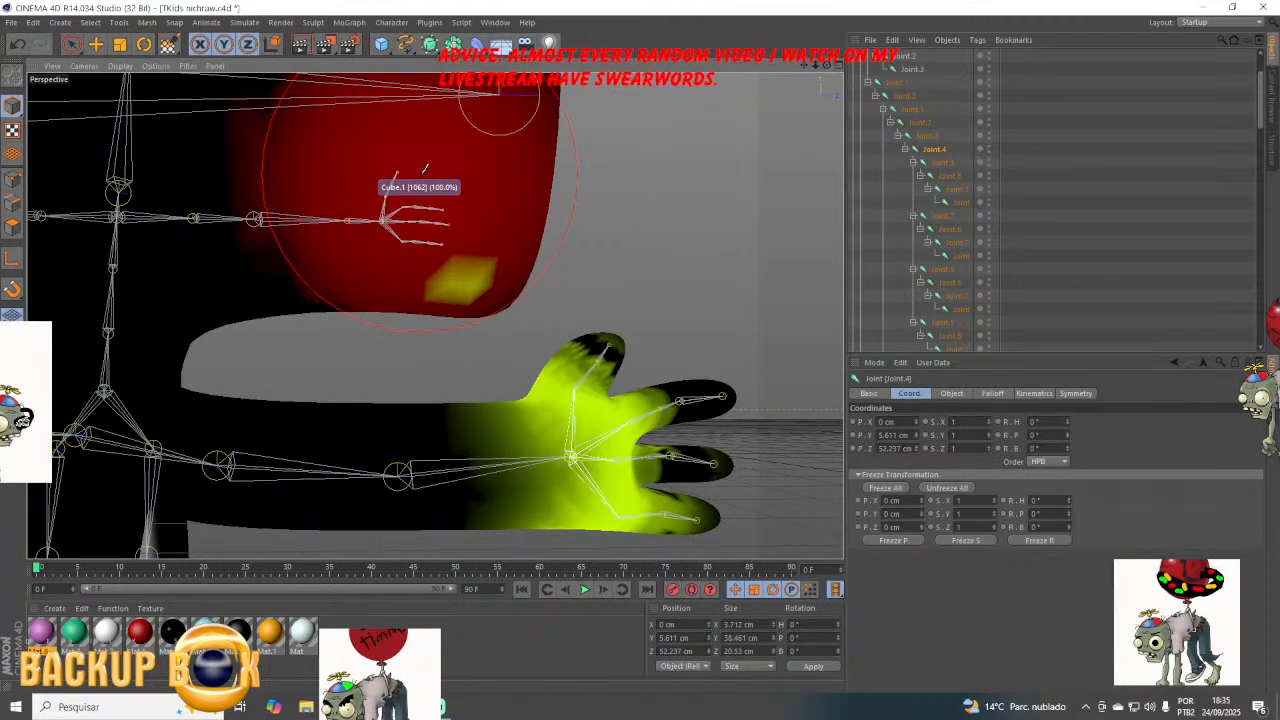
# Reduce the brush size and erase the thumb base Joint.5's skin weights from the front of the head's end.
pyautogui.click(940, 161)
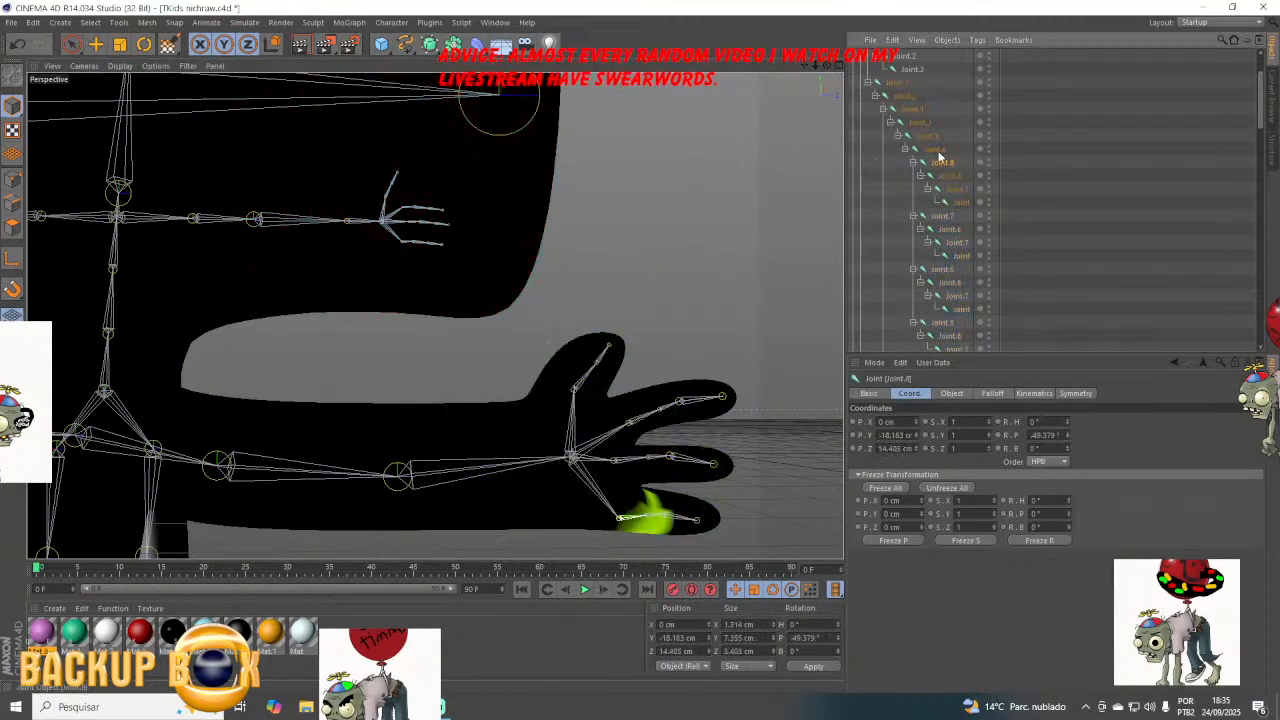
pyautogui.click(938, 322)
pyautogui.moveTo(820, 64); pyautogui.dragTo(812, 68)
pyautogui.moveTo(432, 194); pyautogui.dragTo(430, 191)
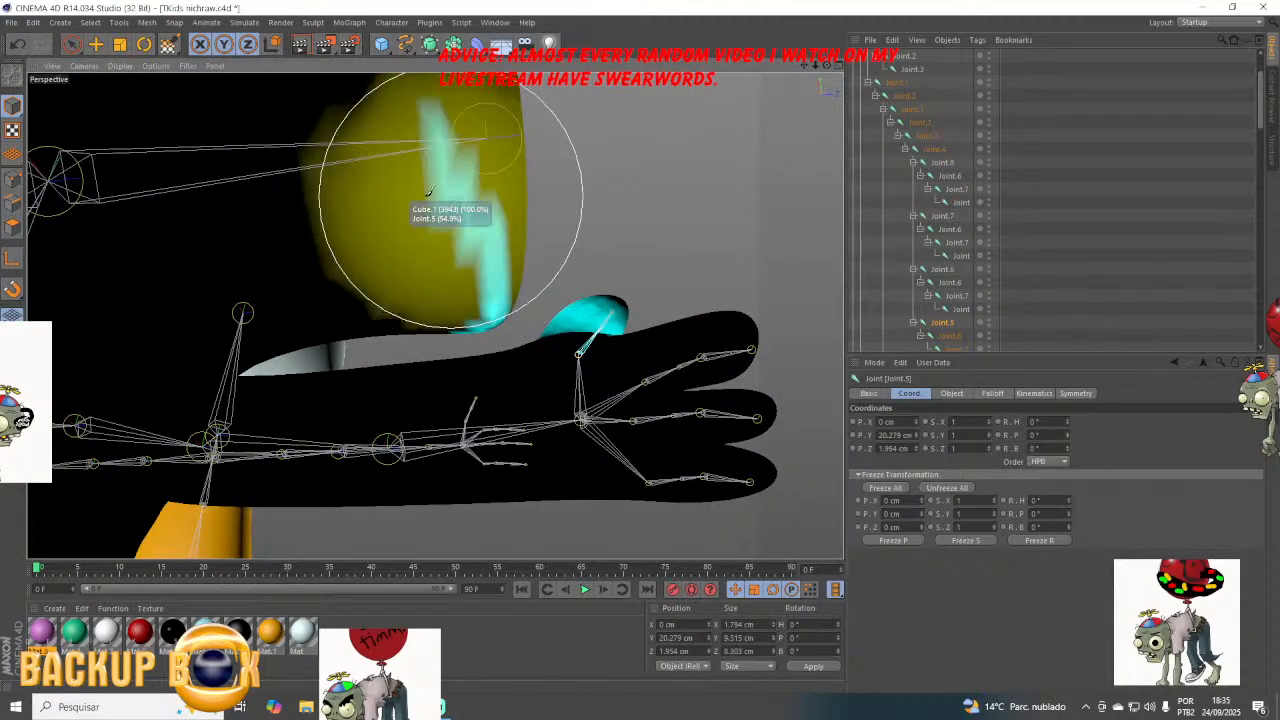
pyautogui.moveTo(427, 193); pyautogui.dragTo(392, 195, button='middle')
pyautogui.keyDown('ctrl'); pyautogui.moveTo(424, 175); pyautogui.dragTo(433, 258); pyautogui.keyUp('ctrl')
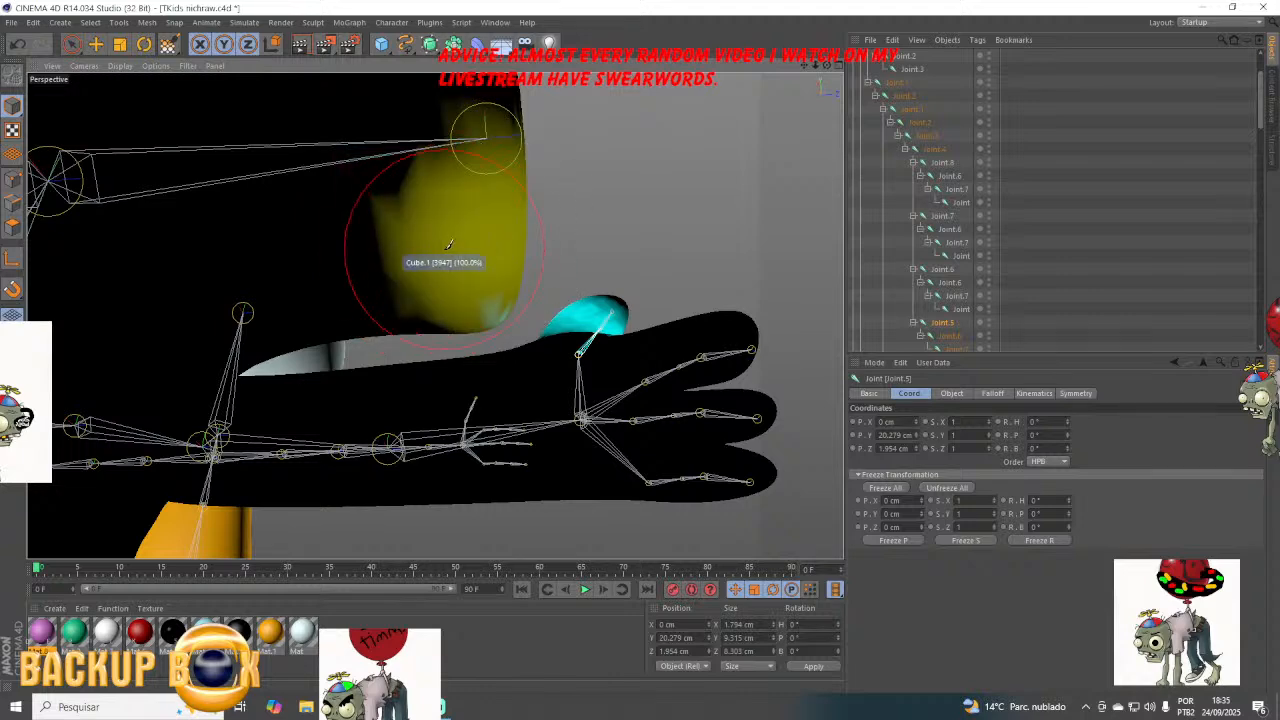
pyautogui.keyDown('ctrl'); pyautogui.moveTo(447, 246); pyautogui.dragTo(449, 244); pyautogui.keyUp('ctrl')
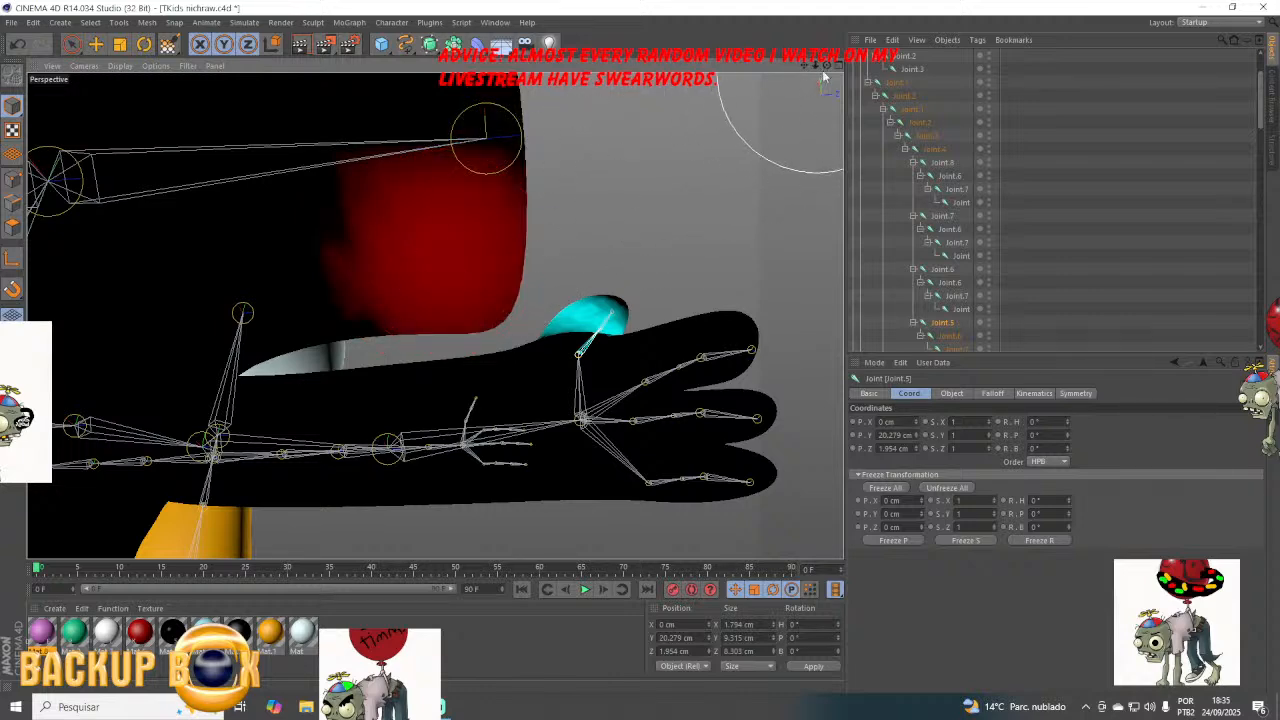
# Erase Joint.5's remaining skin weights from the back of the purple head and save the project.
pyautogui.moveTo(827, 66)
pyautogui.mouseDown()
pyautogui.moveTo(600, 90)
pyautogui.moveTo(510, 120)
pyautogui.mouseUp()
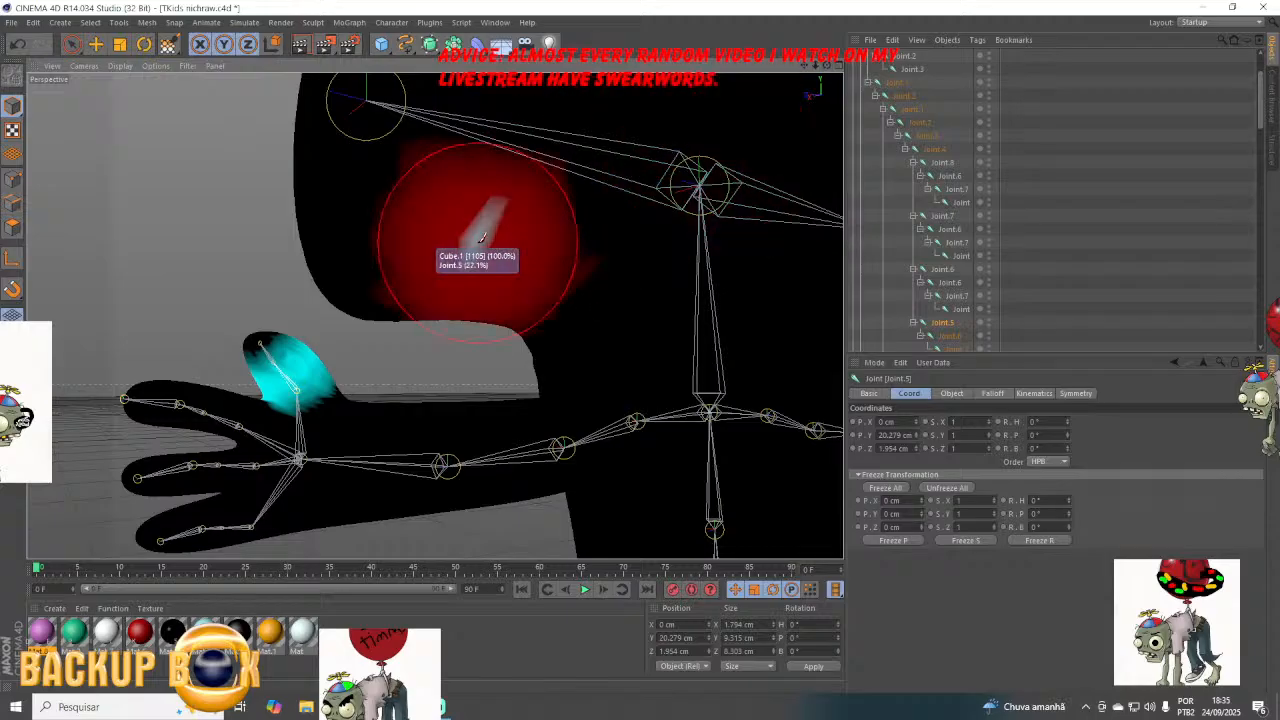
pyautogui.keyDown('ctrl'); pyautogui.moveTo(482, 232); pyautogui.dragTo(469, 190); pyautogui.keyUp('ctrl')
pyautogui.click(15, 43)
pyautogui.click(11, 22)
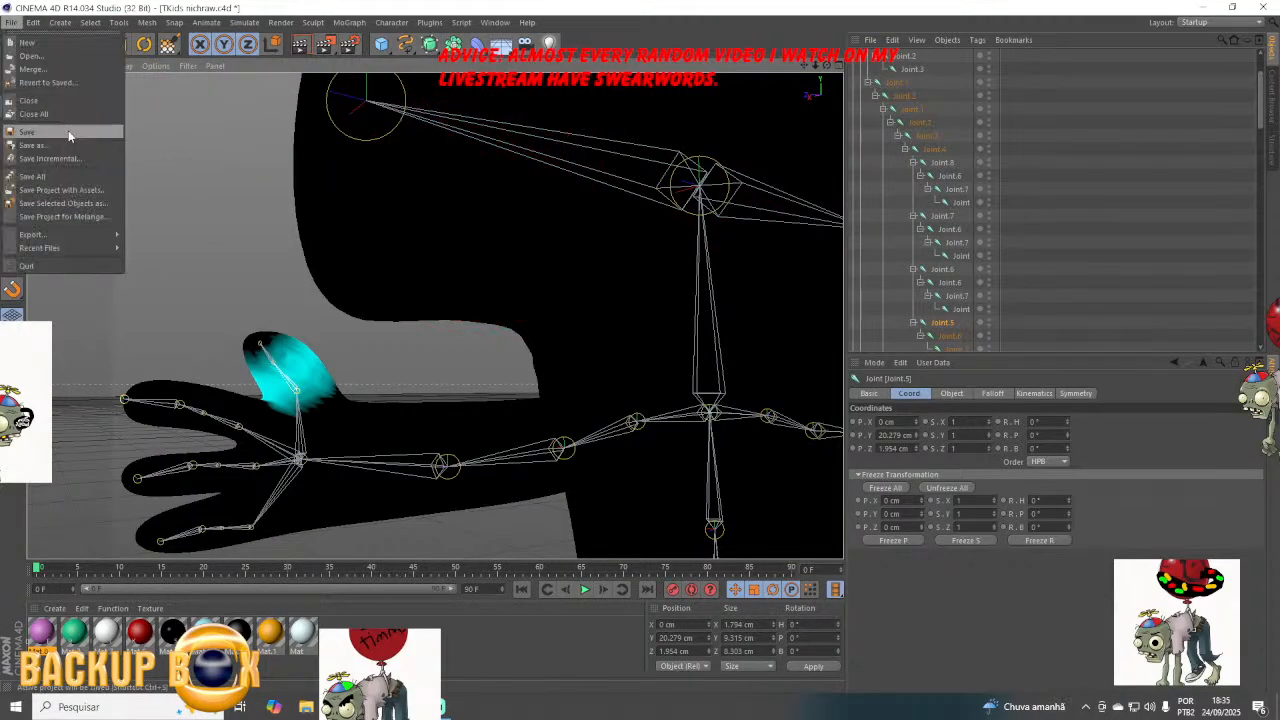
pyautogui.click(40, 134)
# Erase the skin weights of the thumb's Joint.6, below Joint.5, from both sides of the head's end.
pyautogui.click(949, 336)
pyautogui.moveTo(410, 205)
pyautogui.mouseDown()
pyautogui.moveTo(423, 203)
pyautogui.moveTo(379, 215)
pyautogui.mouseUp()
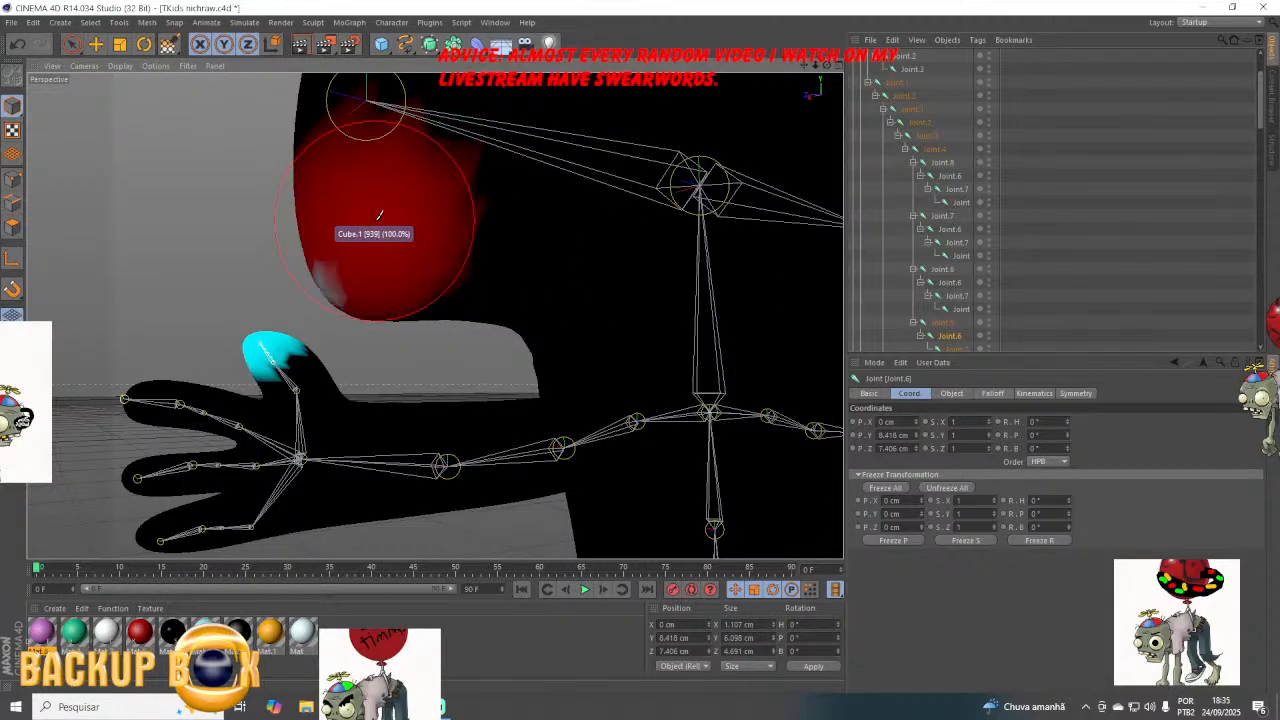
pyautogui.moveTo(827, 65); pyautogui.dragTo(985, 68)
pyautogui.moveTo(361, 256); pyautogui.dragTo(365, 256)
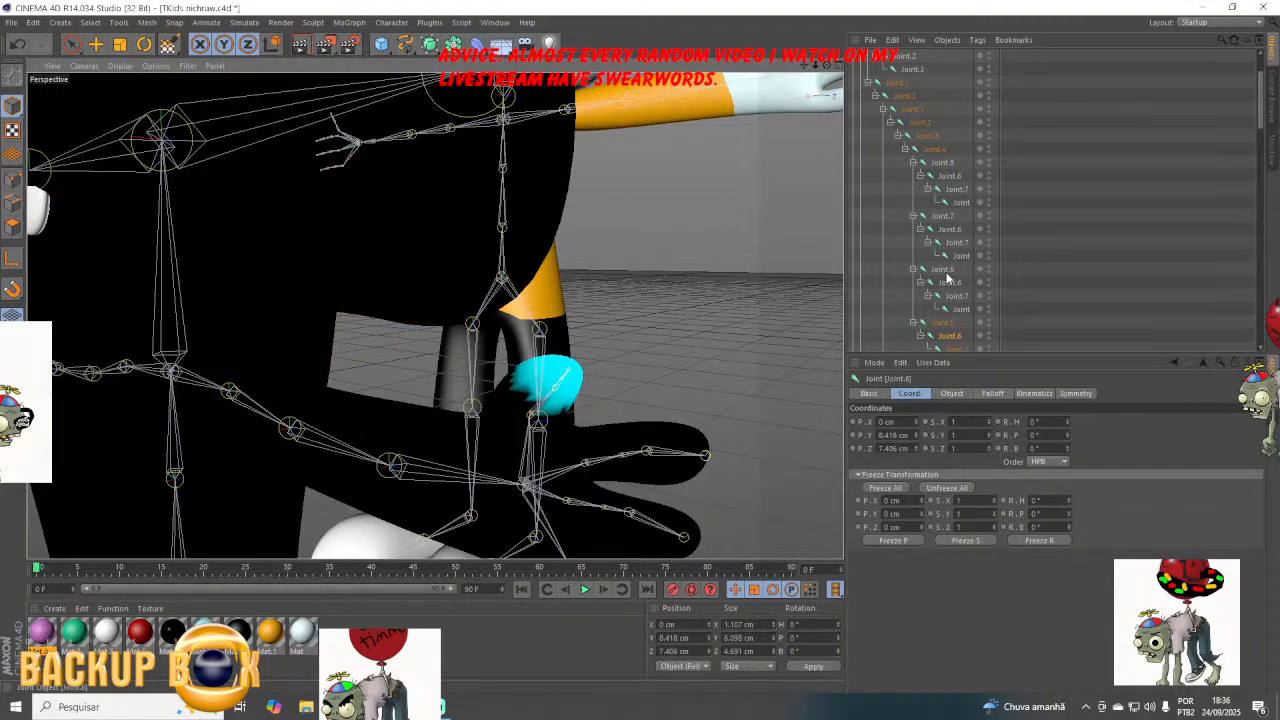
# Display the opposite arm's first Joint and erase its skin weights from the purple head above the shoulder.
pyautogui.scroll(-5, 957, 265)
pyautogui.scroll(-3, 933, 278)
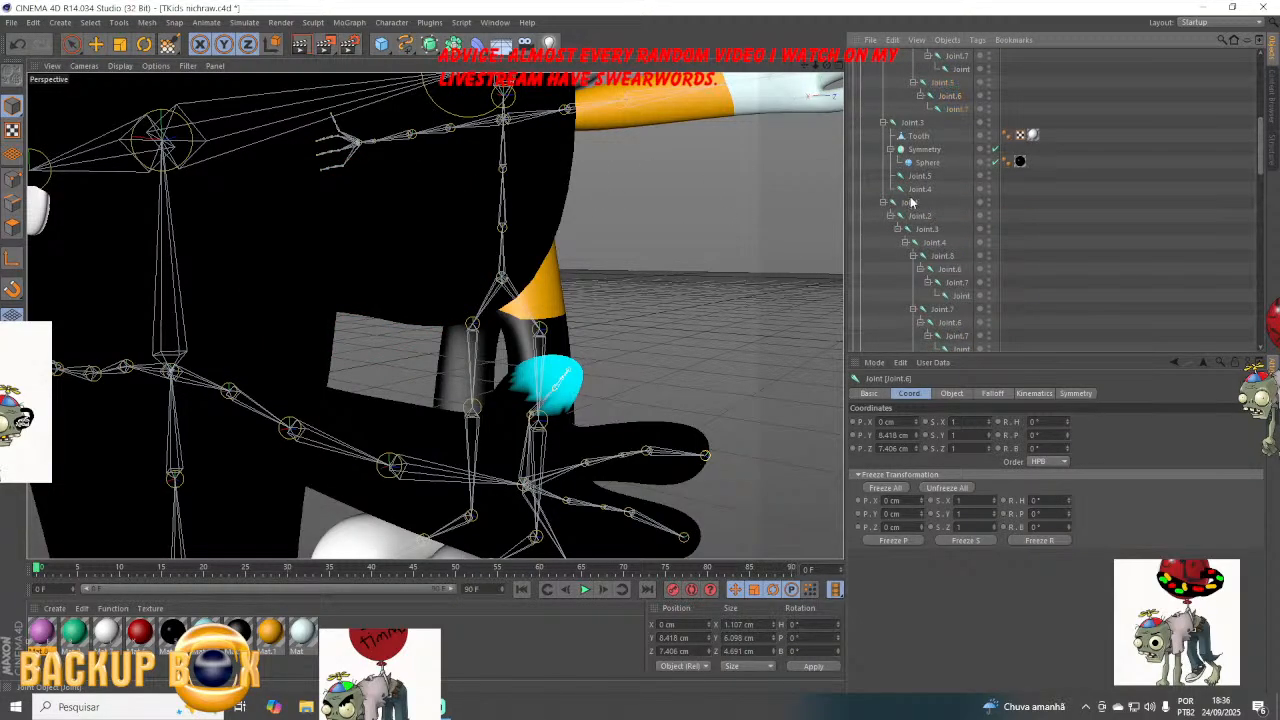
pyautogui.click(911, 203)
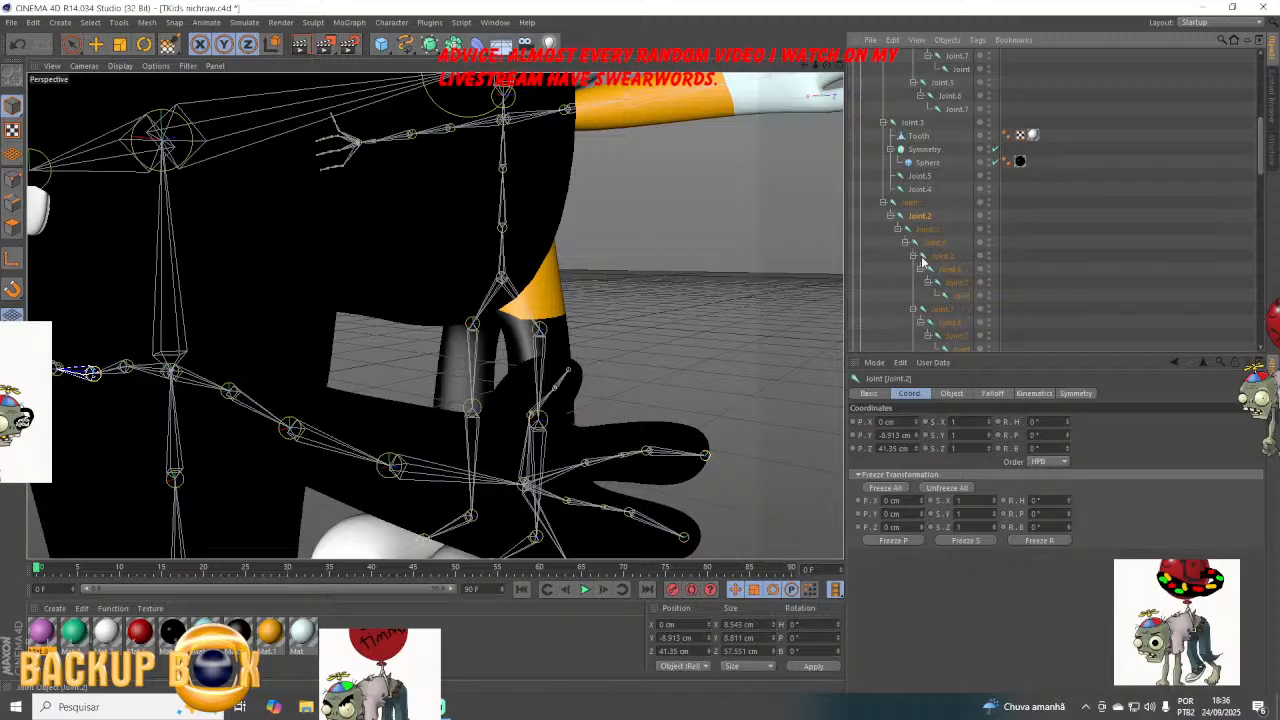
pyautogui.moveTo(804, 67)
pyautogui.mouseDown()
pyautogui.moveTo(827, 66)
pyautogui.moveTo(805, 66)
pyautogui.mouseUp()
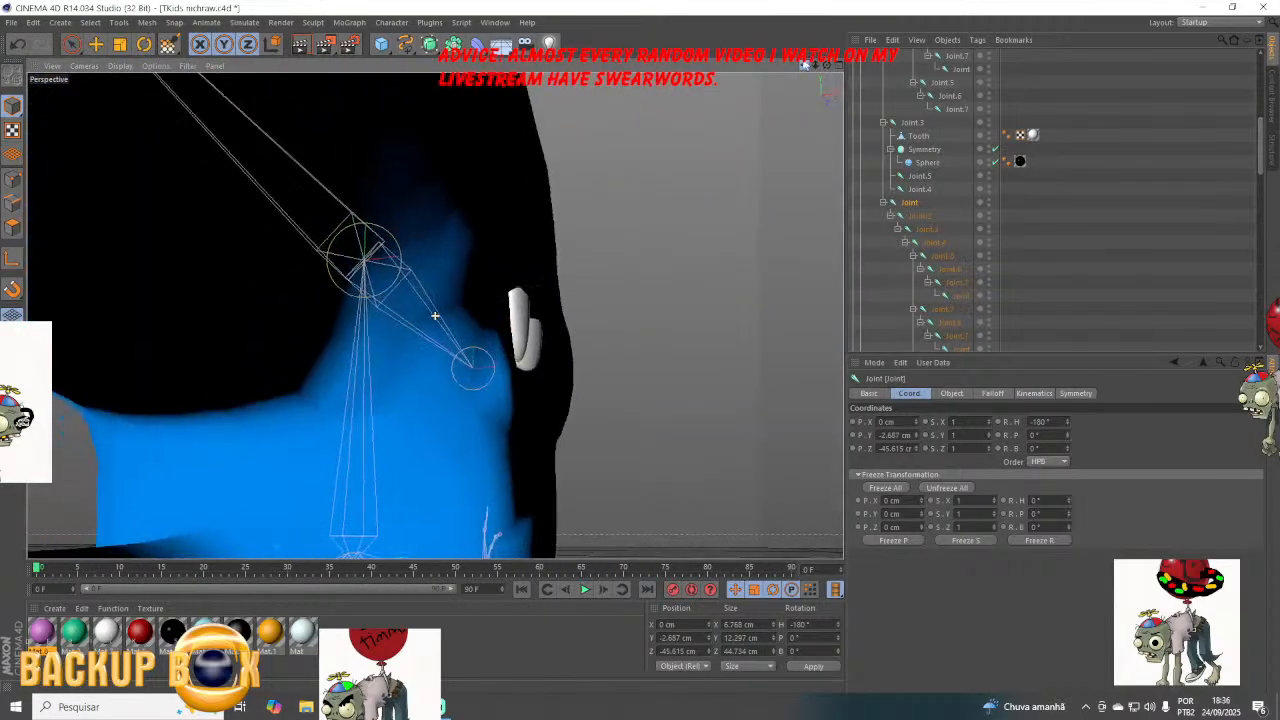
pyautogui.moveTo(694, 223)
pyautogui.mouseDown()
pyautogui.moveTo(414, 272)
pyautogui.moveTo(440, 248)
pyautogui.moveTo(482, 278)
pyautogui.mouseUp()
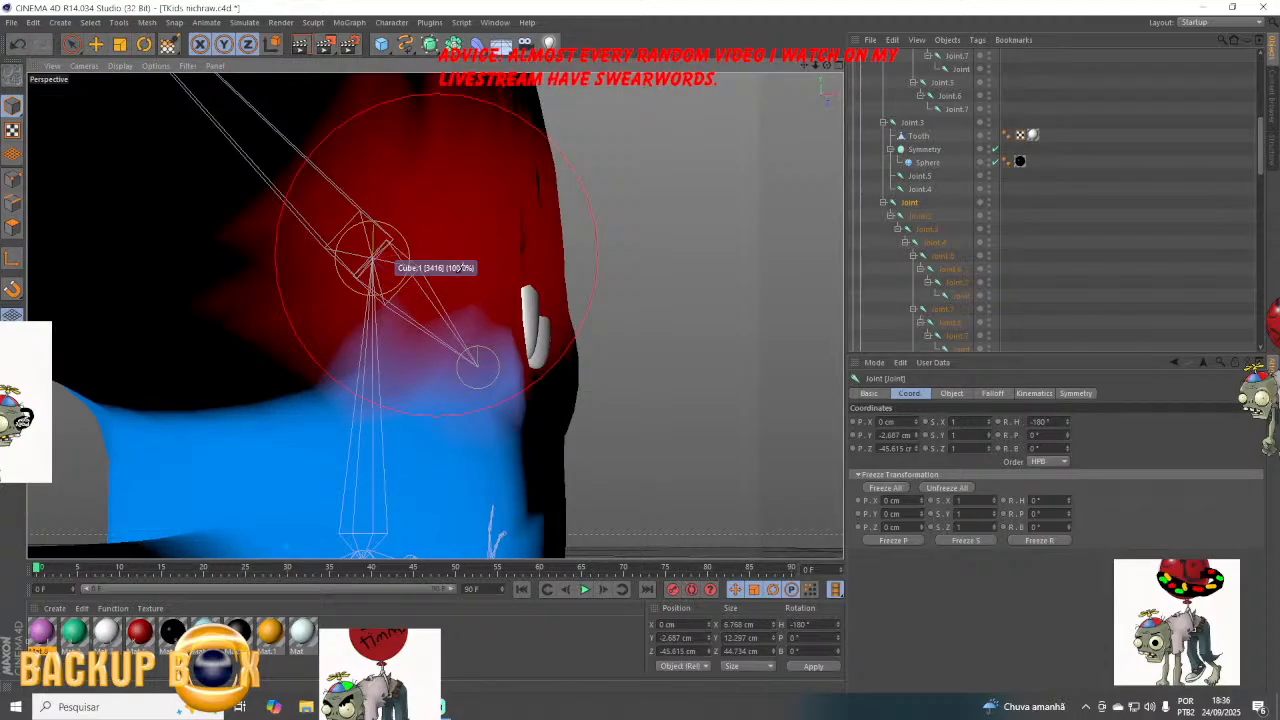
pyautogui.moveTo(462, 266)
pyautogui.mouseDown()
pyautogui.moveTo(470, 285)
pyautogui.moveTo(450, 300)
pyautogui.moveTo(473, 298)
pyautogui.mouseUp()
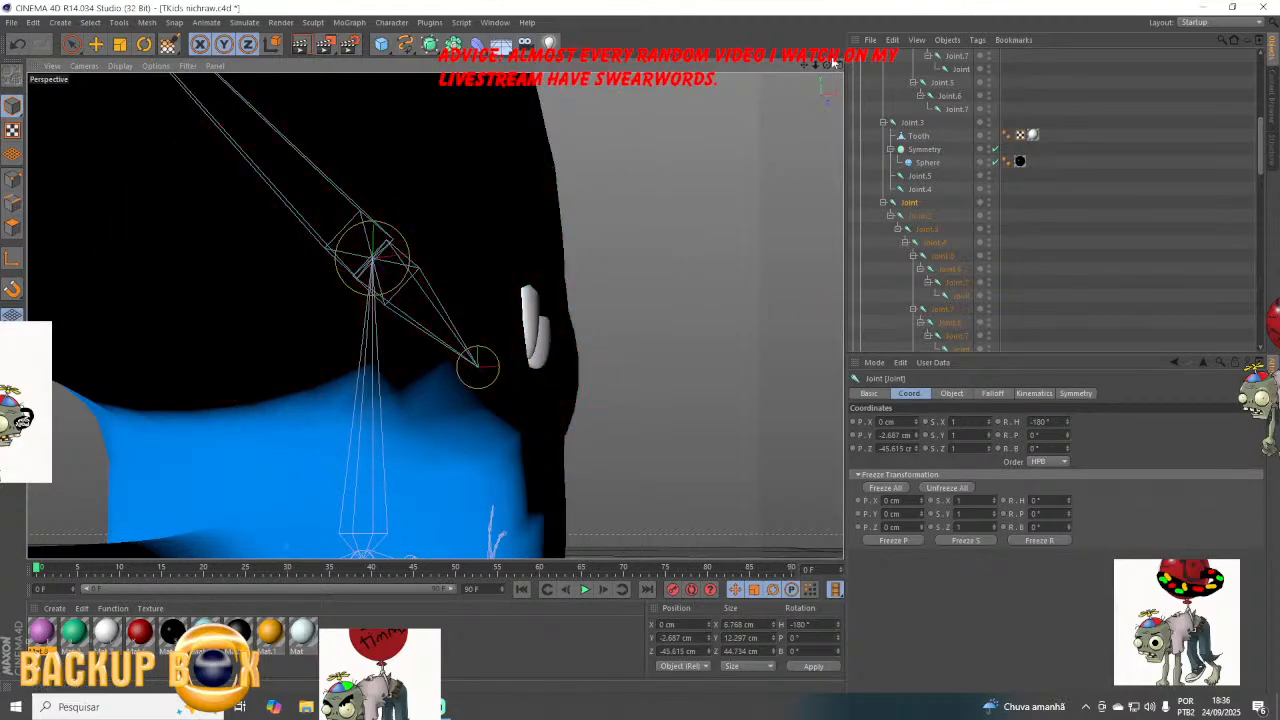
# Erase the remaining weights of the opposite arm's first Joint from the purple head, reduce Joint.2's weights there, and save the project.
pyautogui.moveTo(827, 66); pyautogui.dragTo(804, 66)
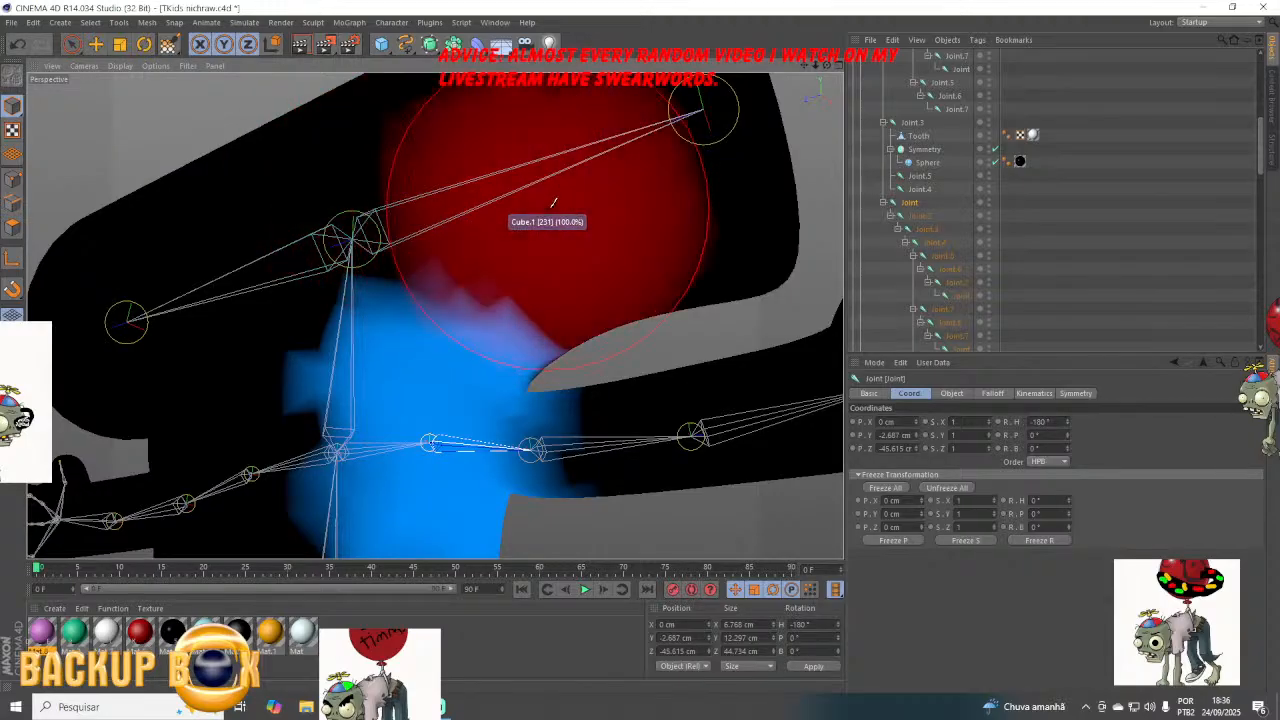
pyautogui.click(921, 216)
pyautogui.moveTo(743, 194)
pyautogui.mouseDown()
pyautogui.moveTo(757, 206)
pyautogui.moveTo(740, 205)
pyautogui.mouseUp()
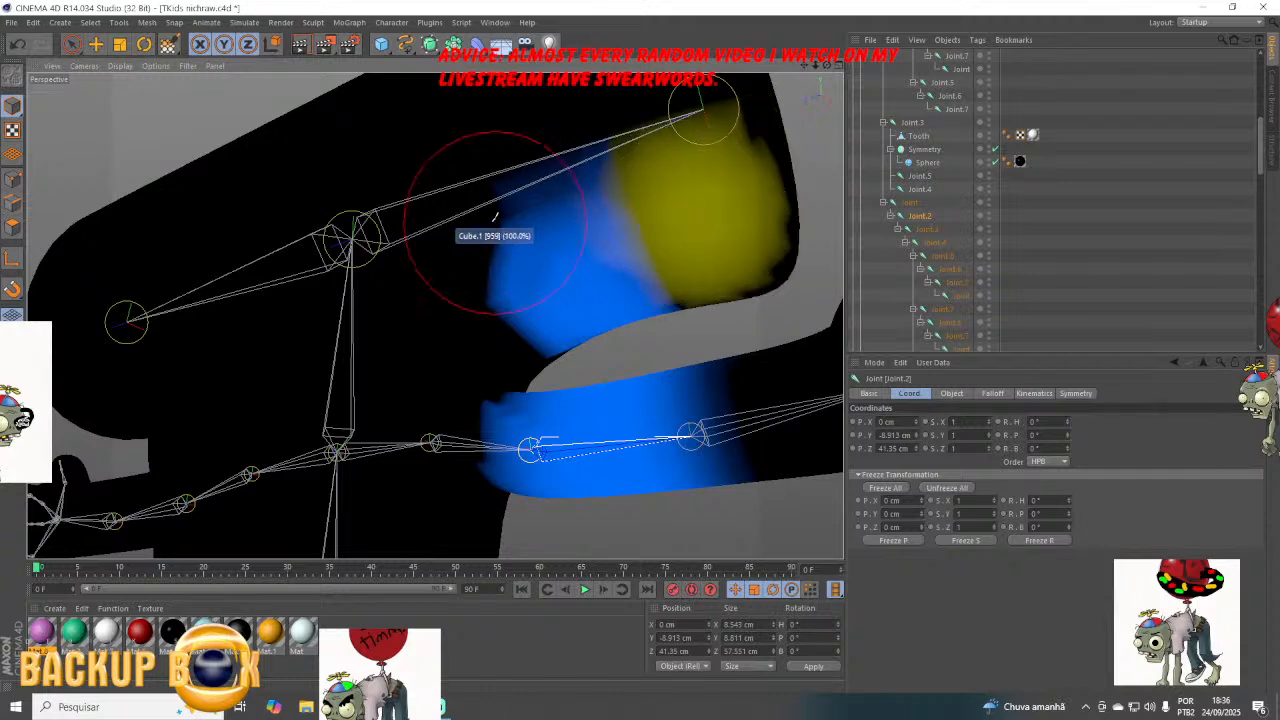
pyautogui.moveTo(495, 217)
pyautogui.mouseDown()
pyautogui.moveTo(631, 187)
pyautogui.moveTo(528, 228)
pyautogui.moveTo(590, 221)
pyautogui.moveTo(542, 265)
pyautogui.moveTo(629, 253)
pyautogui.moveTo(573, 260)
pyautogui.mouseUp()
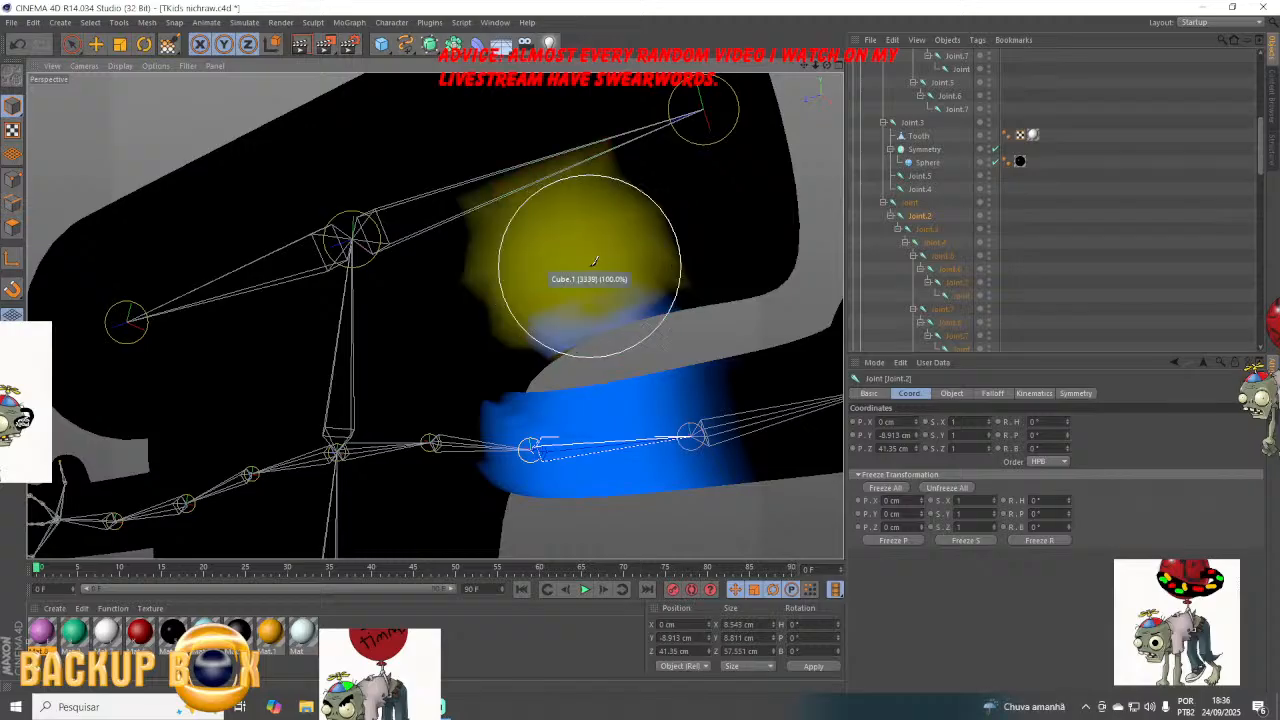
pyautogui.click(16, 24)
pyautogui.click(46, 130)
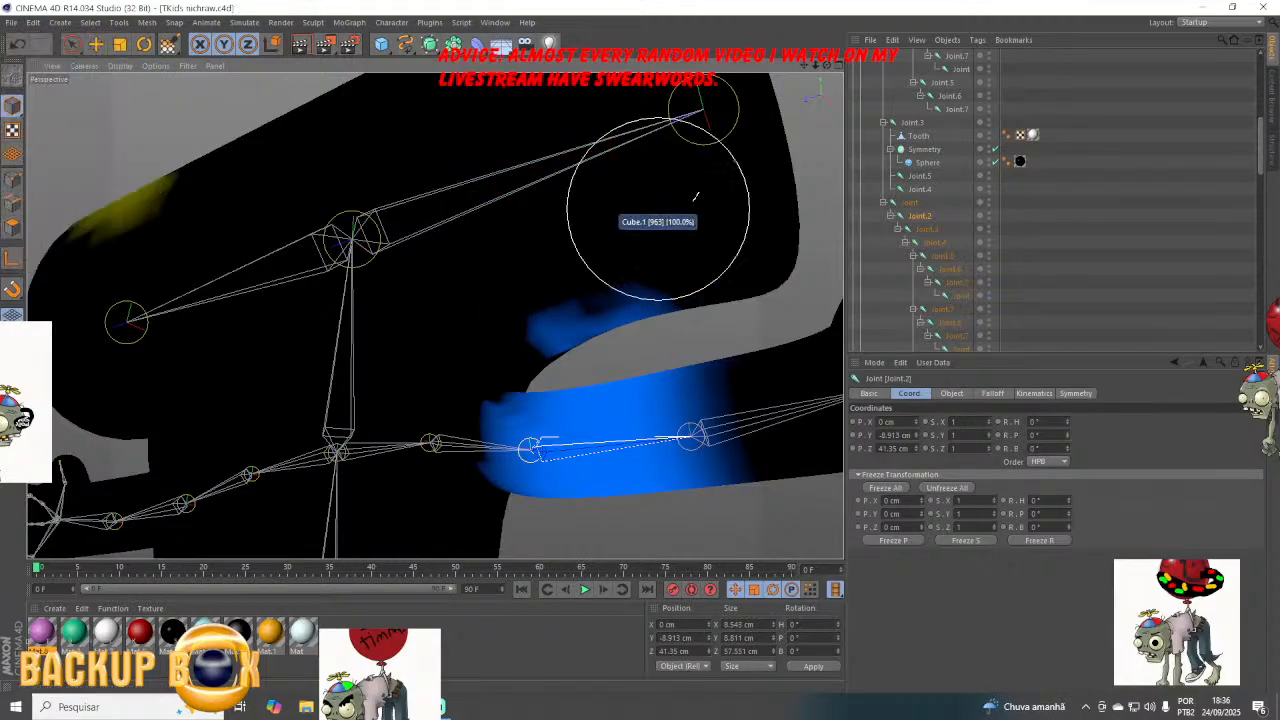
# Erase the opposite arm's remaining Joint.2 skin weights from the head's lower edge and its other side.
pyautogui.keyDown('ctrl'); pyautogui.click(617, 247); pyautogui.keyUp('ctrl')
pyautogui.moveTo(617, 243)
pyautogui.keyDown('ctrl'); pyautogui.mouseDown()
pyautogui.moveTo(560, 258)
pyautogui.moveTo(631, 258)
pyautogui.mouseUp(); pyautogui.keyUp('ctrl')
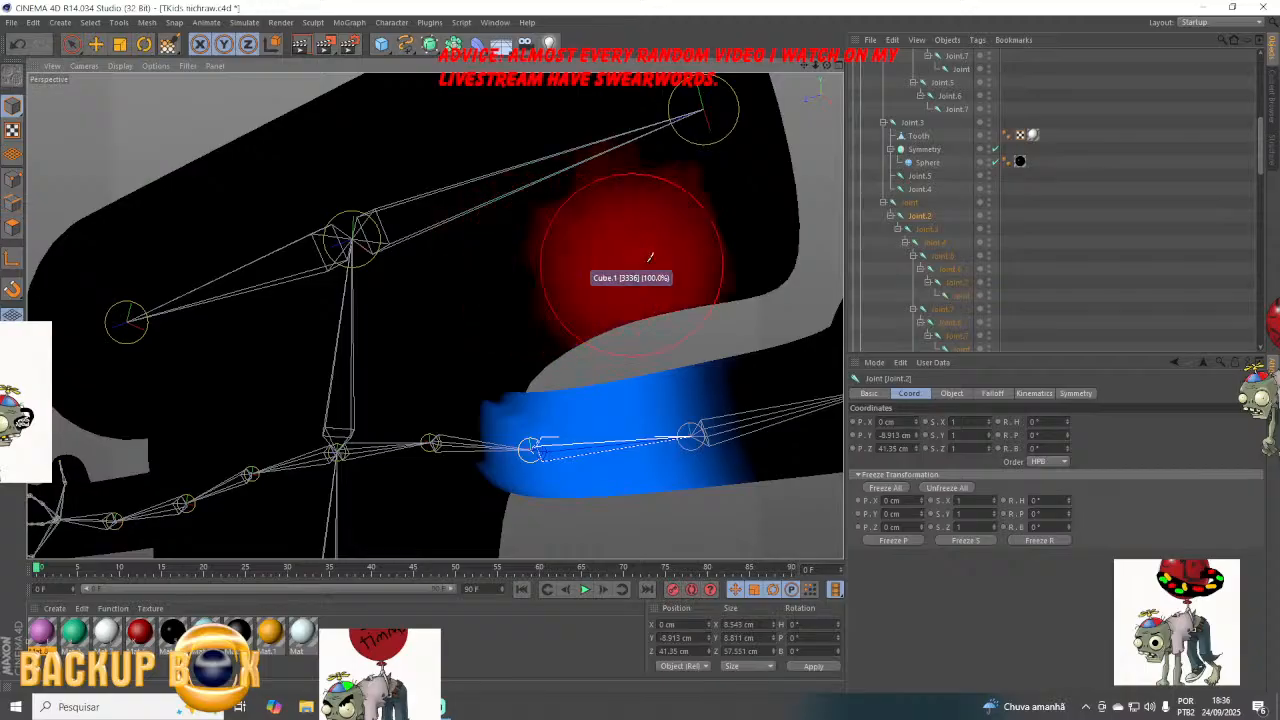
pyautogui.moveTo(827, 66)
pyautogui.mouseDown()
pyautogui.moveTo(435, 316)
pyautogui.moveTo(366, 307)
pyautogui.mouseUp()
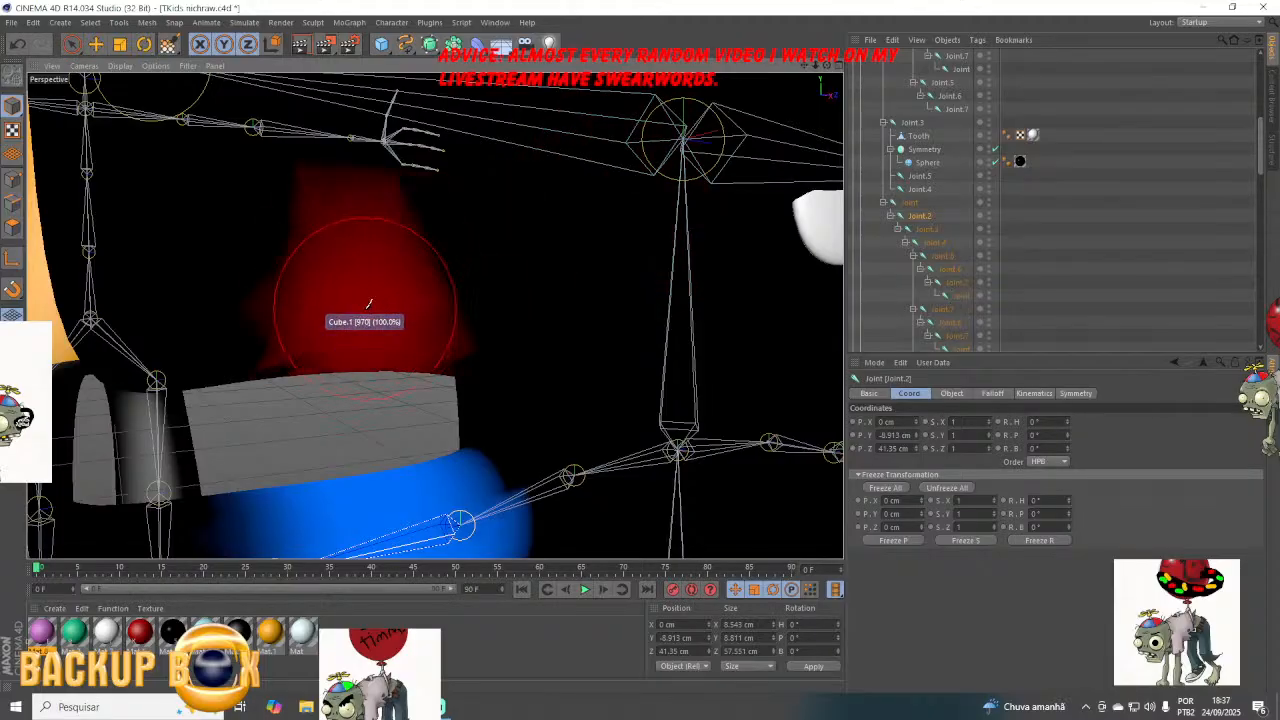
# Display the opposite arm's Joint.3 and erase its skin weights from both sides of the purple head above the forearm.
pyautogui.click(923, 231)
pyautogui.moveTo(804, 66); pyautogui.dragTo(435, 316)
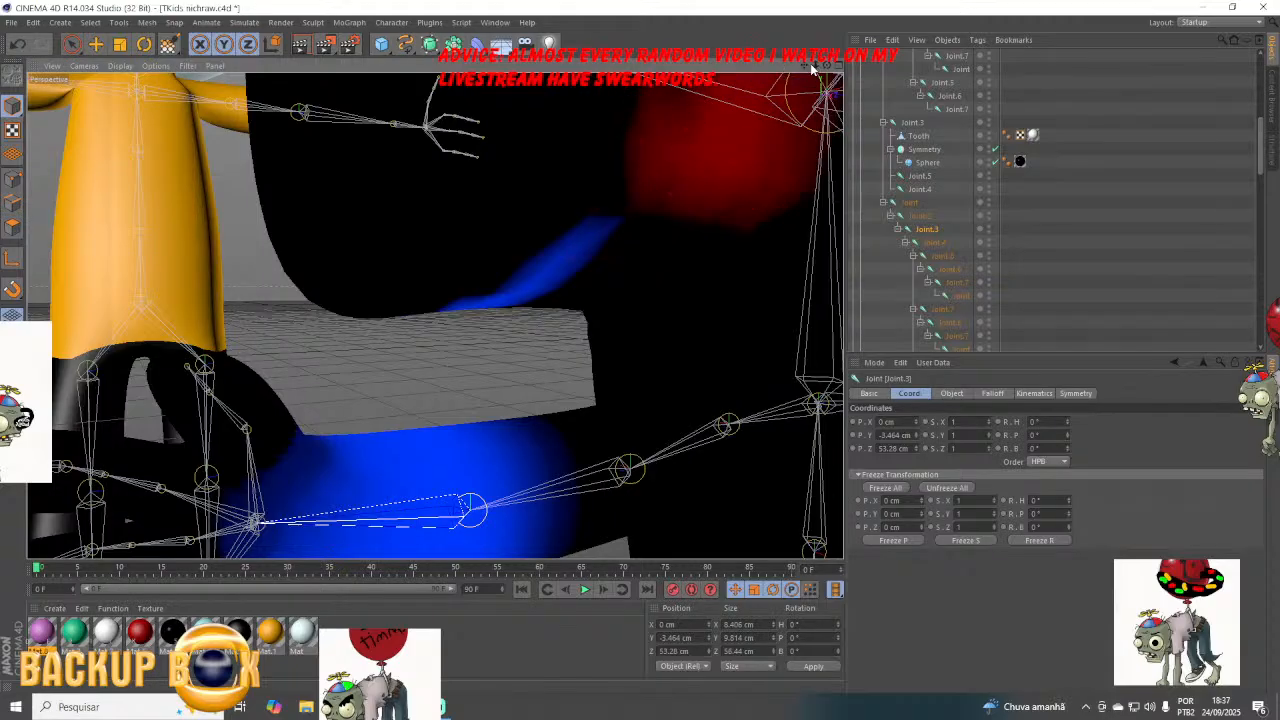
pyautogui.moveTo(815, 66); pyautogui.dragTo(780, 68)
pyautogui.moveTo(545, 229); pyautogui.dragTo(496, 237)
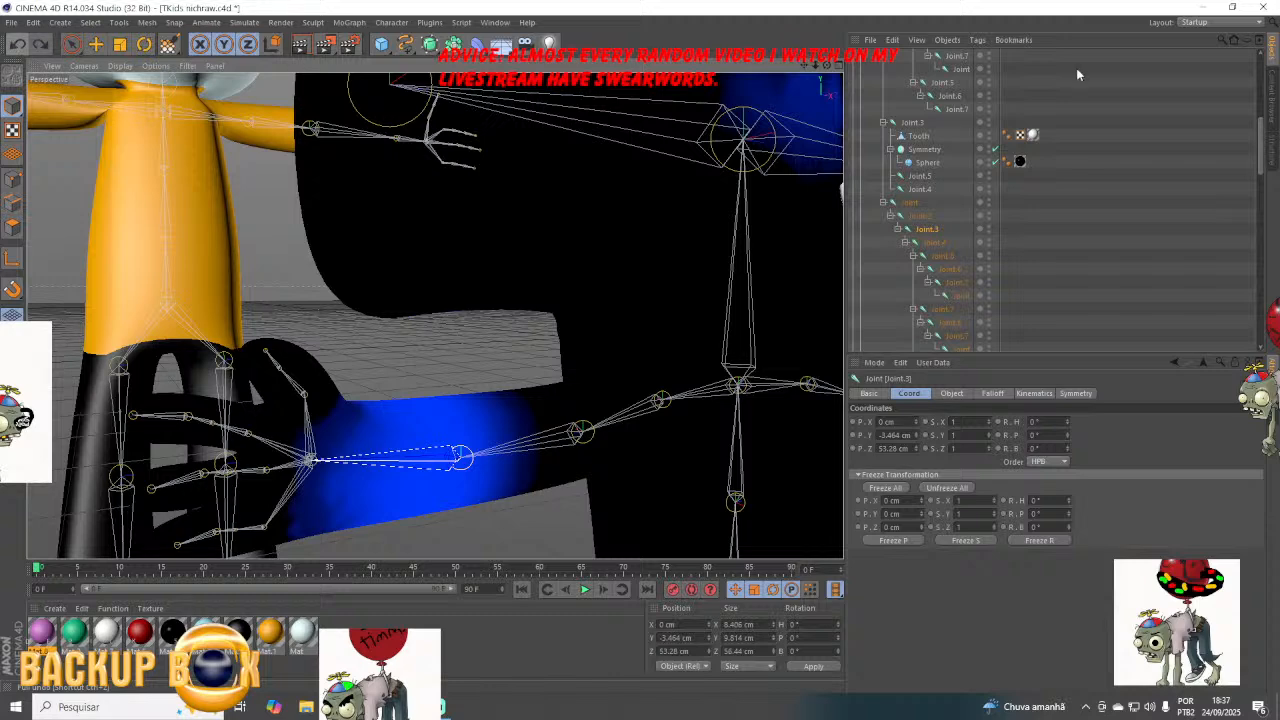
pyautogui.moveTo(827, 65); pyautogui.dragTo(540, 72)
pyautogui.moveTo(229, 160)
pyautogui.mouseDown()
pyautogui.moveTo(334, 221)
pyautogui.moveTo(273, 218)
pyautogui.moveTo(380, 259)
pyautogui.mouseUp()
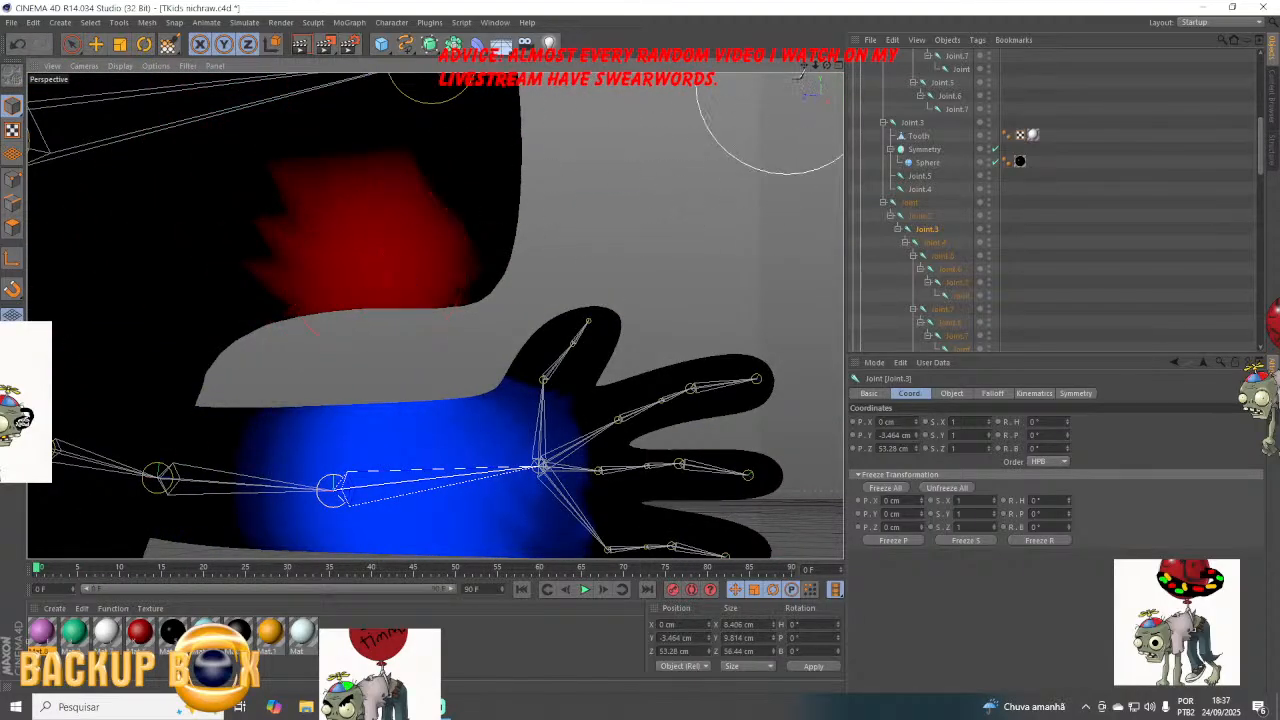
pyautogui.moveTo(826, 65)
pyautogui.mouseDown()
pyautogui.moveTo(434, 315)
pyautogui.moveTo(892, 275)
pyautogui.mouseUp()
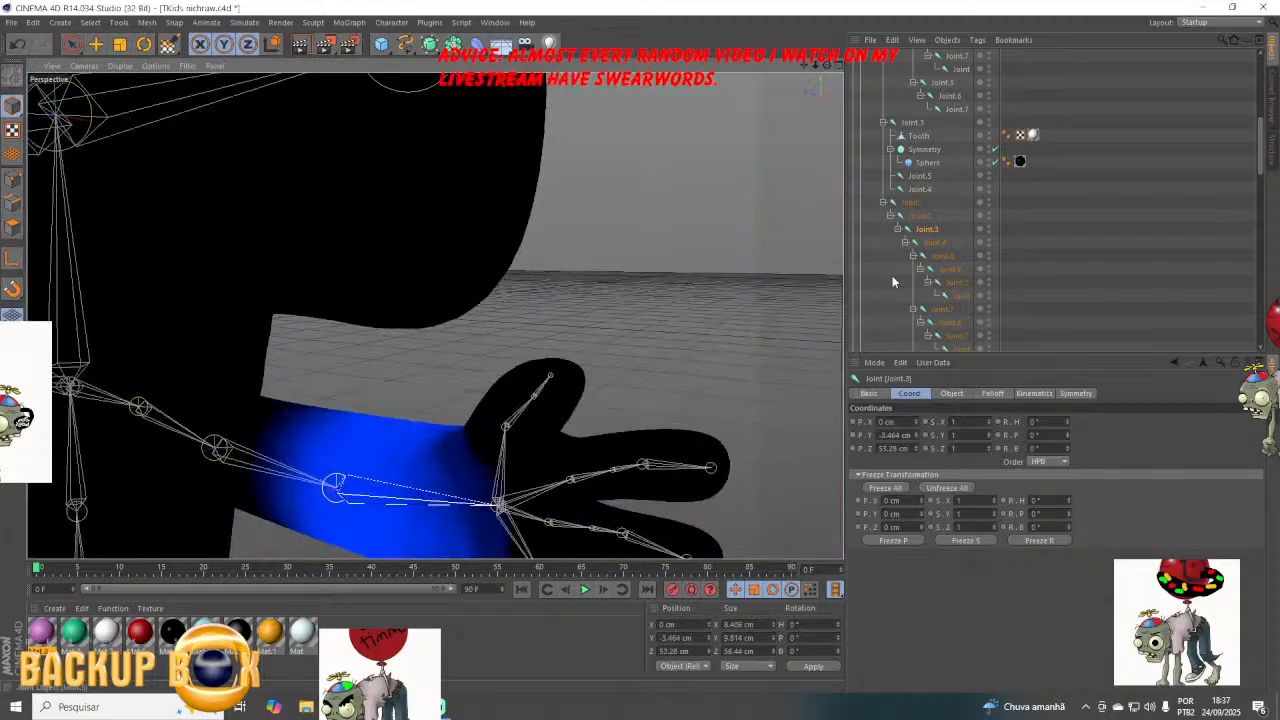
# Display the opposite hand's Joint.4 and erase its skin weights from both sides of the purple head's end.
pyautogui.click(932, 241)
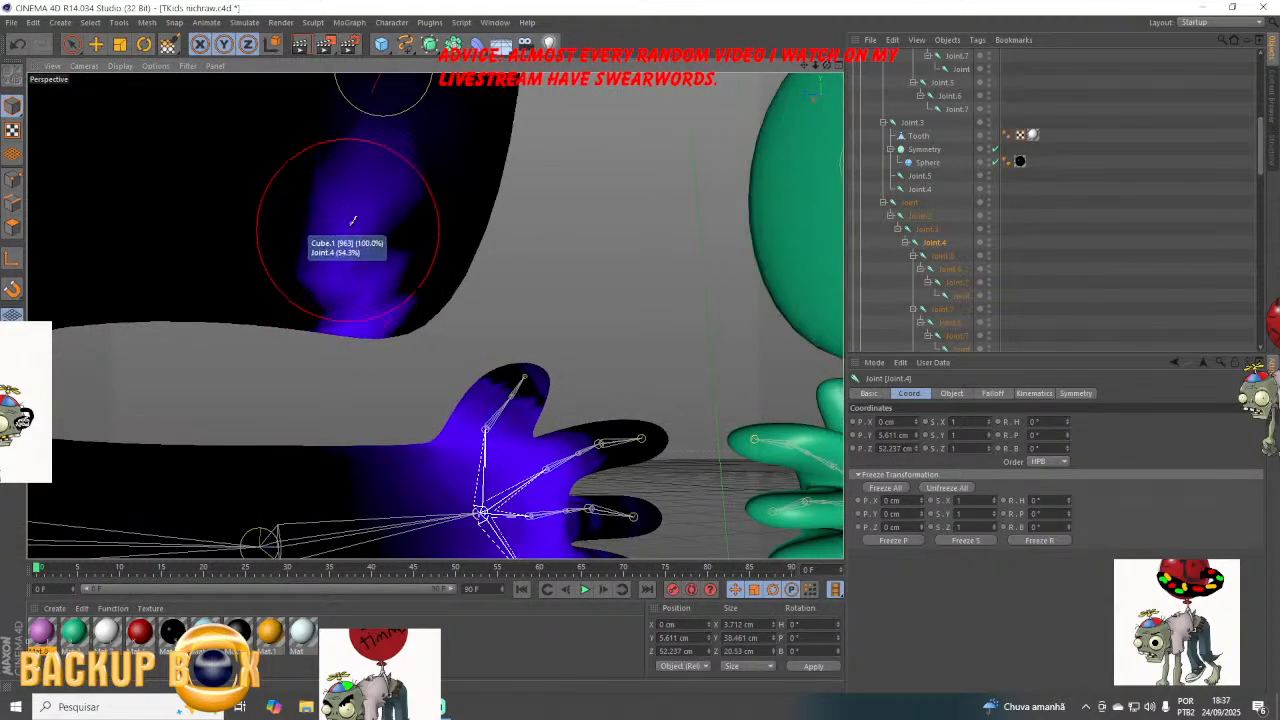
pyautogui.moveTo(343, 214)
pyautogui.mouseDown()
pyautogui.moveTo(355, 235)
pyautogui.moveTo(345, 263)
pyautogui.mouseUp()
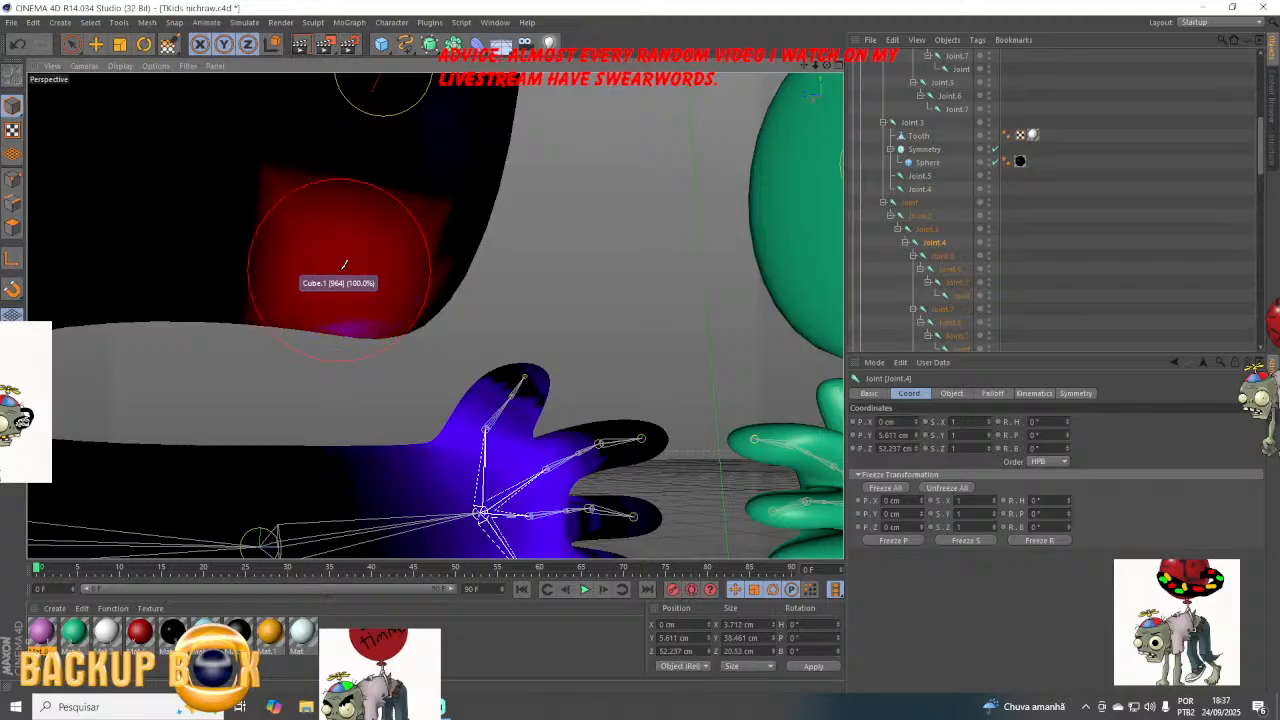
pyautogui.hotkey('ctrl', 'z')
pyautogui.keyDown('alt'); pyautogui.moveTo(431, 314); pyautogui.dragTo(436, 310); pyautogui.keyUp('alt')
pyautogui.moveTo(668, 125); pyautogui.dragTo(599, 254)
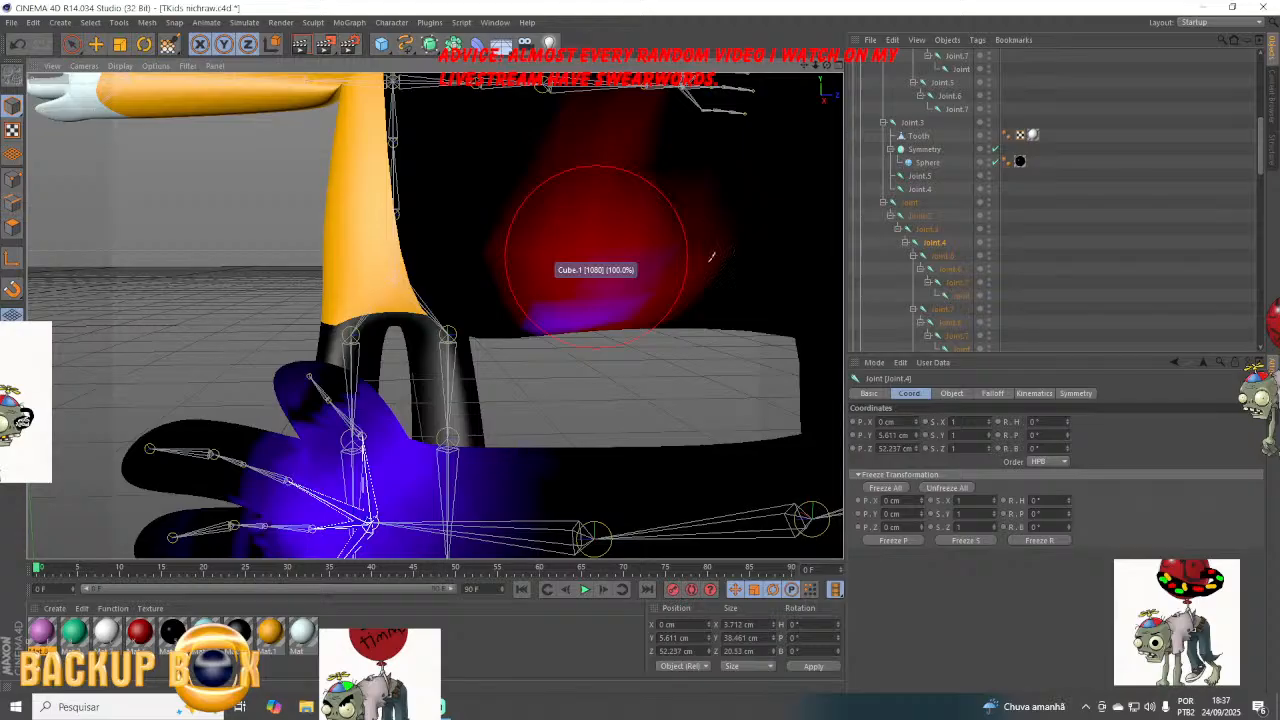
pyautogui.moveTo(711, 257)
pyautogui.mouseDown()
pyautogui.moveTo(604, 279)
pyautogui.moveTo(600, 254)
pyautogui.mouseUp()
pyautogui.moveTo(827, 65)
pyautogui.mouseDown()
pyautogui.moveTo(822, 40)
pyautogui.moveTo(827, 62)
pyautogui.mouseUp()
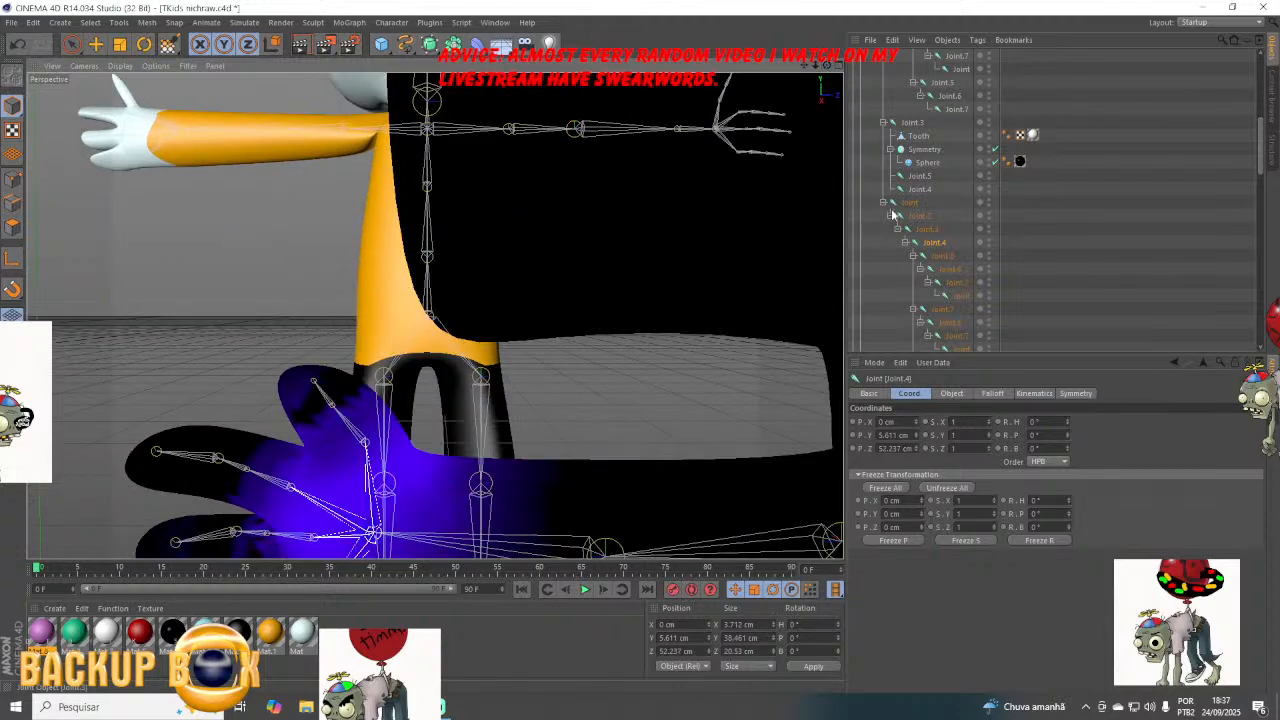
# Inspect the first arm's Joint.4 and Joint.3 skin weights for any influence on the purple head.
pyautogui.scroll(7, 897, 217)
pyautogui.click(929, 218)
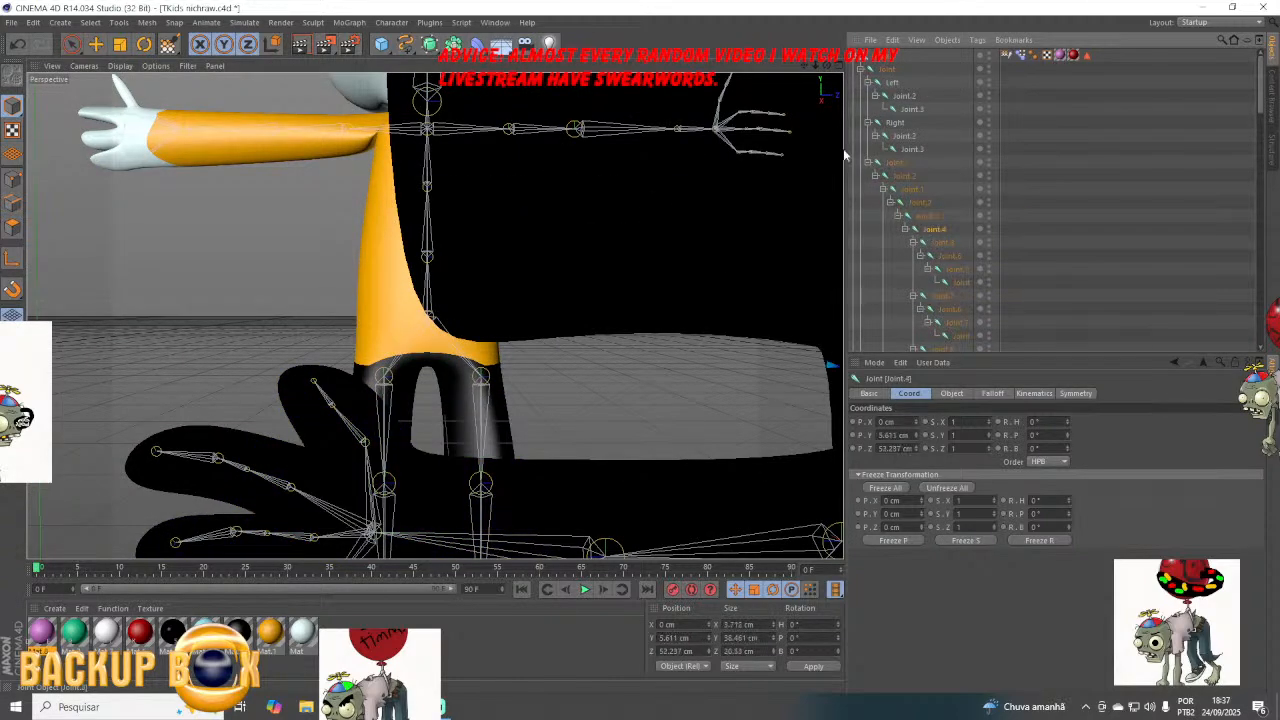
pyautogui.moveTo(827, 65); pyautogui.dragTo(980, 66)
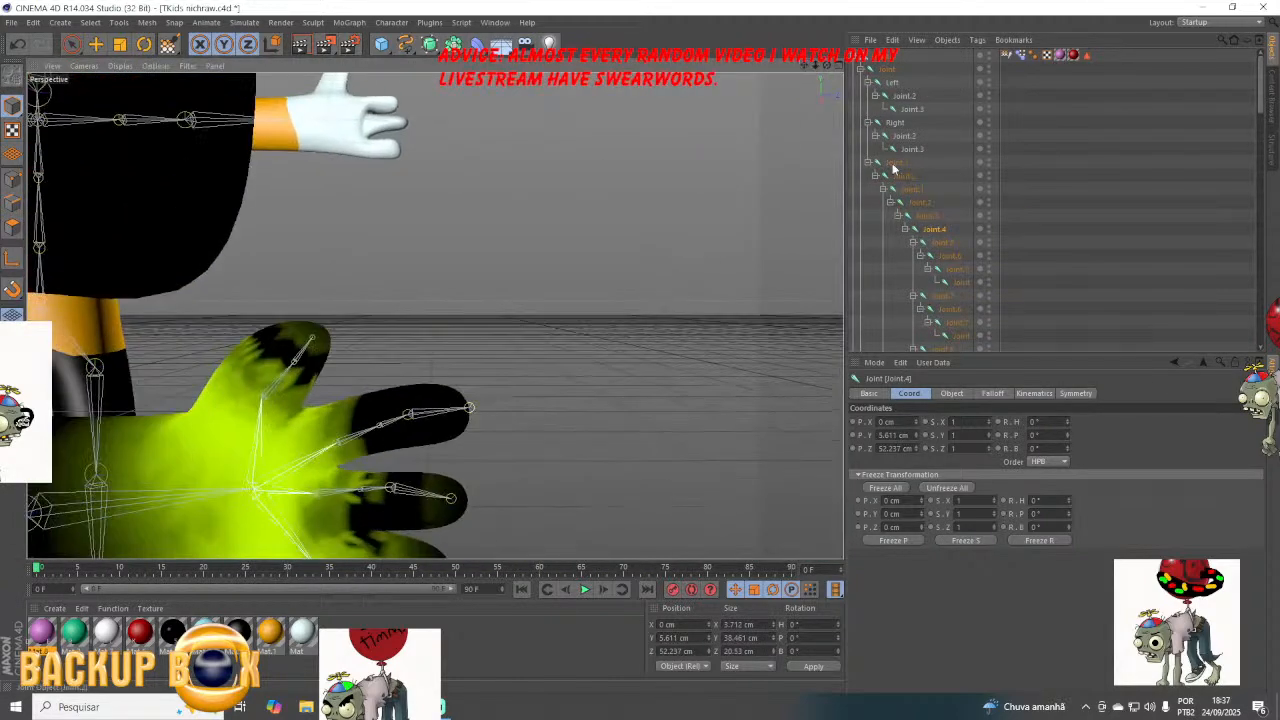
pyautogui.click(924, 218)
pyautogui.scroll(-2, 905, 222)
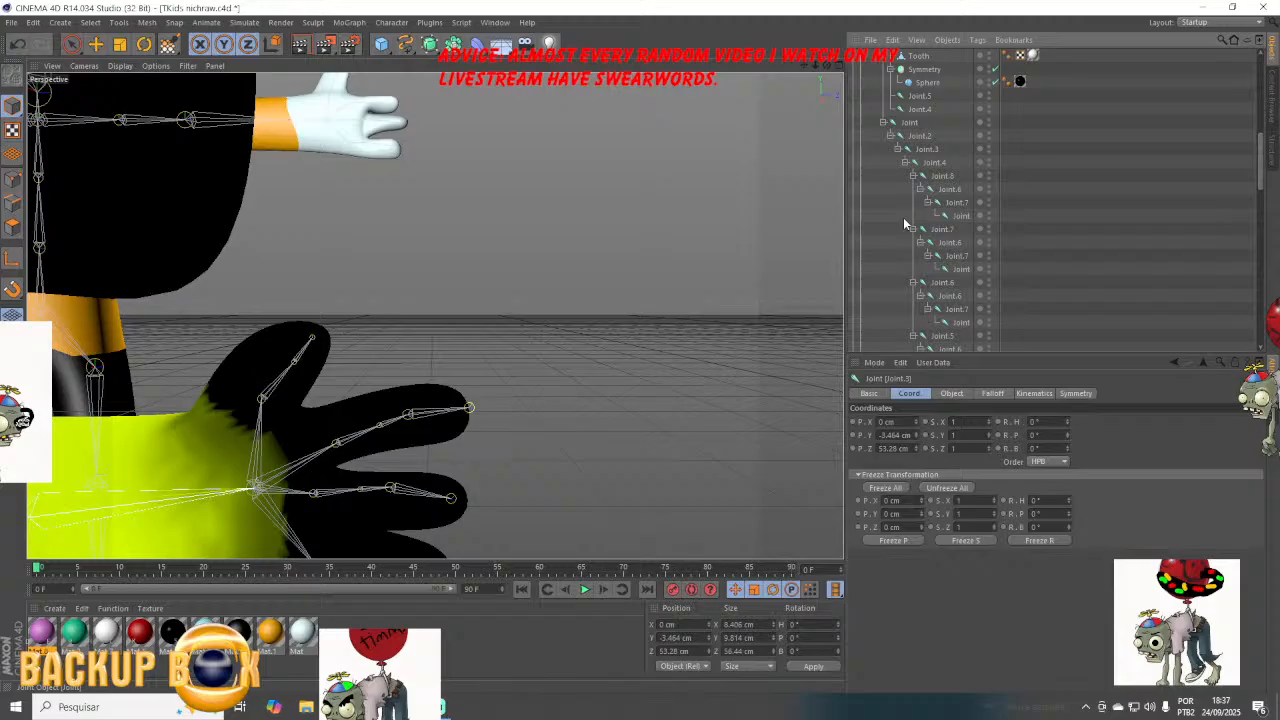
# Display the opposite hand's thumb base Joint.5 and erase its skin weights from both sides of the purple head's end.
pyautogui.click(931, 164)
pyautogui.scroll(-2, 908, 320)
pyautogui.click(948, 258)
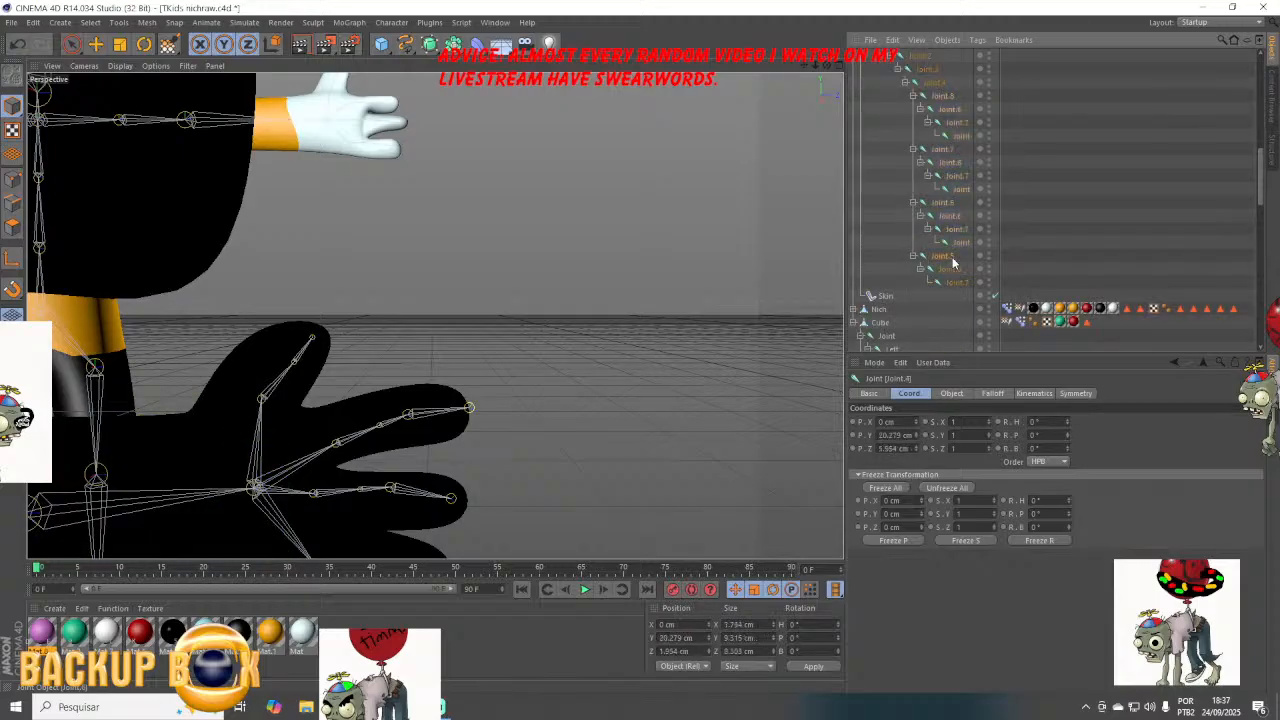
pyautogui.moveTo(810, 66); pyautogui.dragTo(805, 66)
pyautogui.moveTo(472, 292); pyautogui.dragTo(479, 300)
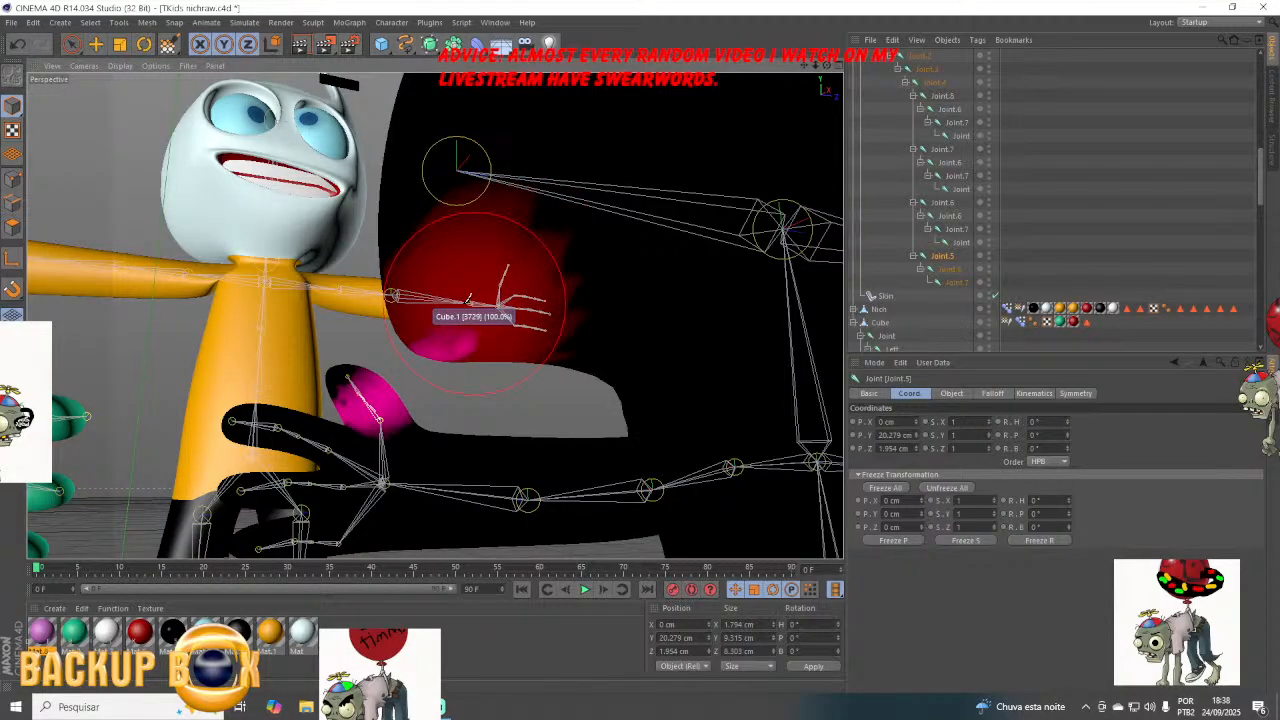
pyautogui.moveTo(466, 302); pyautogui.dragTo(464, 303)
pyautogui.click(467, 299)
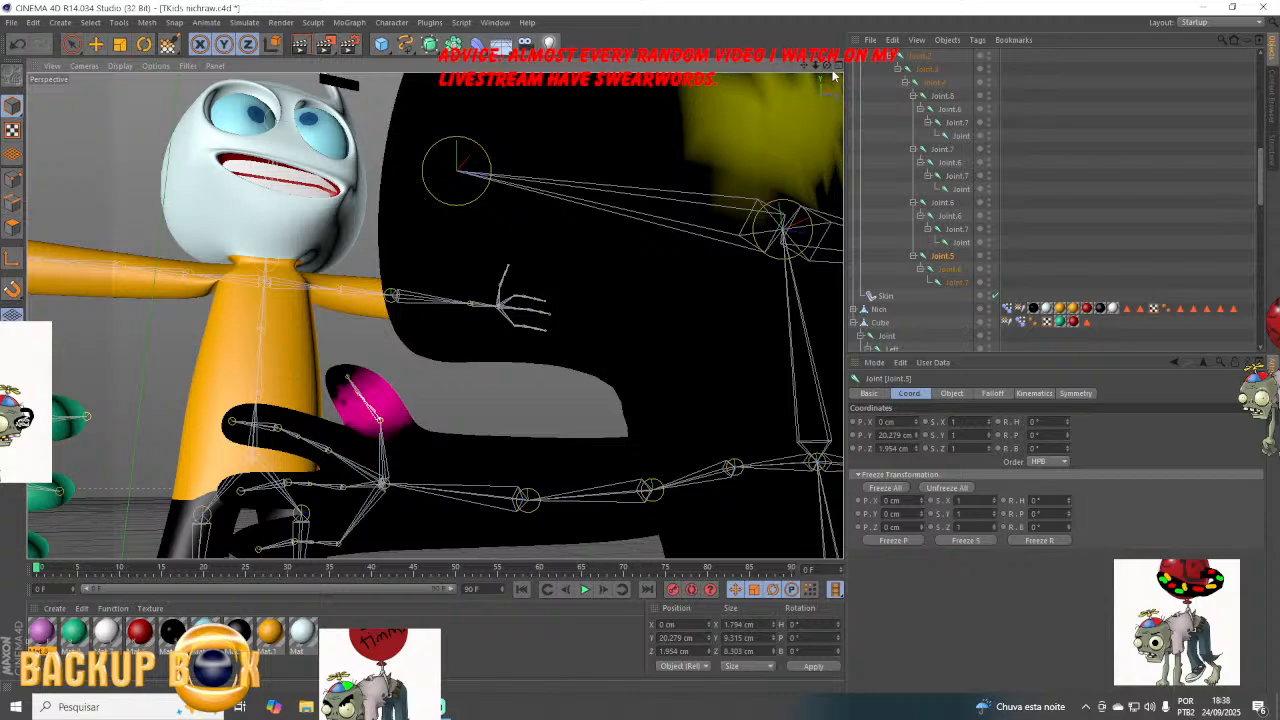
pyautogui.moveTo(827, 67); pyautogui.dragTo(1180, 70)
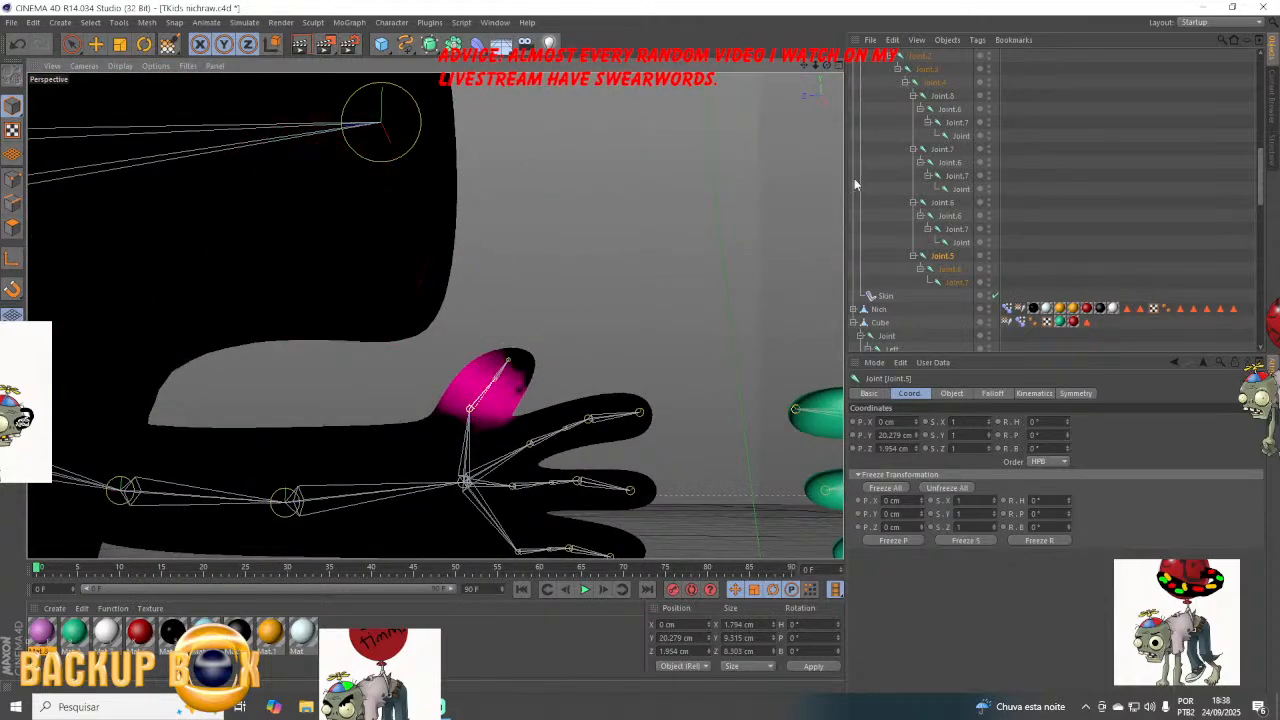
# Display the opposite thumb's Joint.6, below Joint.5, and erase its skin weights from both sides of the purple head's end.
pyautogui.click(942, 270)
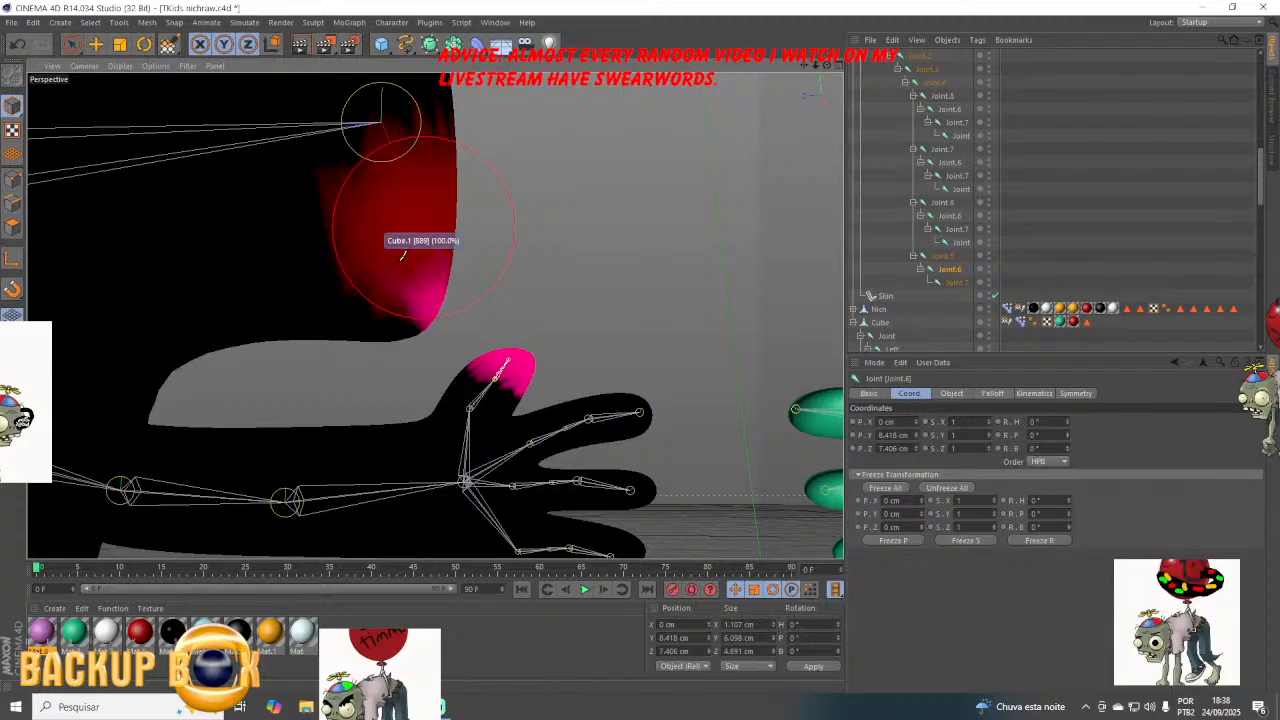
pyautogui.moveTo(403, 255)
pyautogui.mouseDown()
pyautogui.moveTo(343, 252)
pyautogui.moveTo(381, 272)
pyautogui.mouseUp()
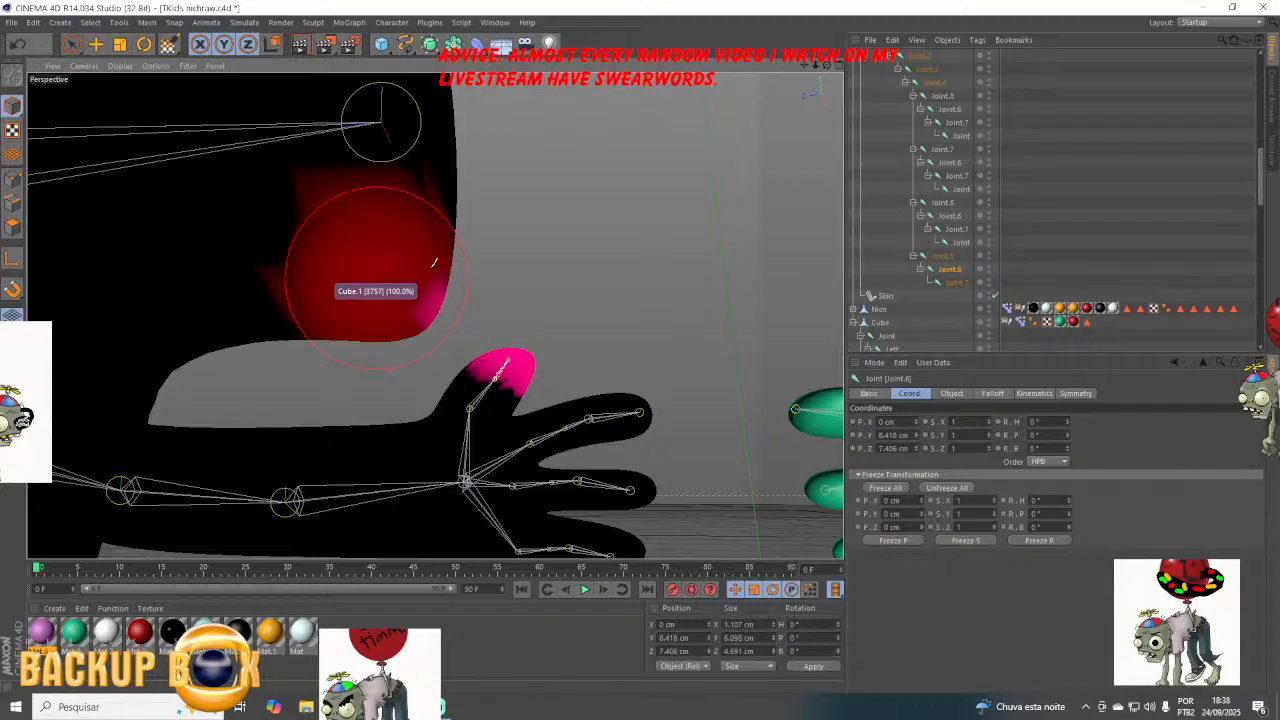
pyautogui.moveTo(434, 262); pyautogui.dragTo(433, 263)
pyautogui.hotkey('ctrl', 'z')
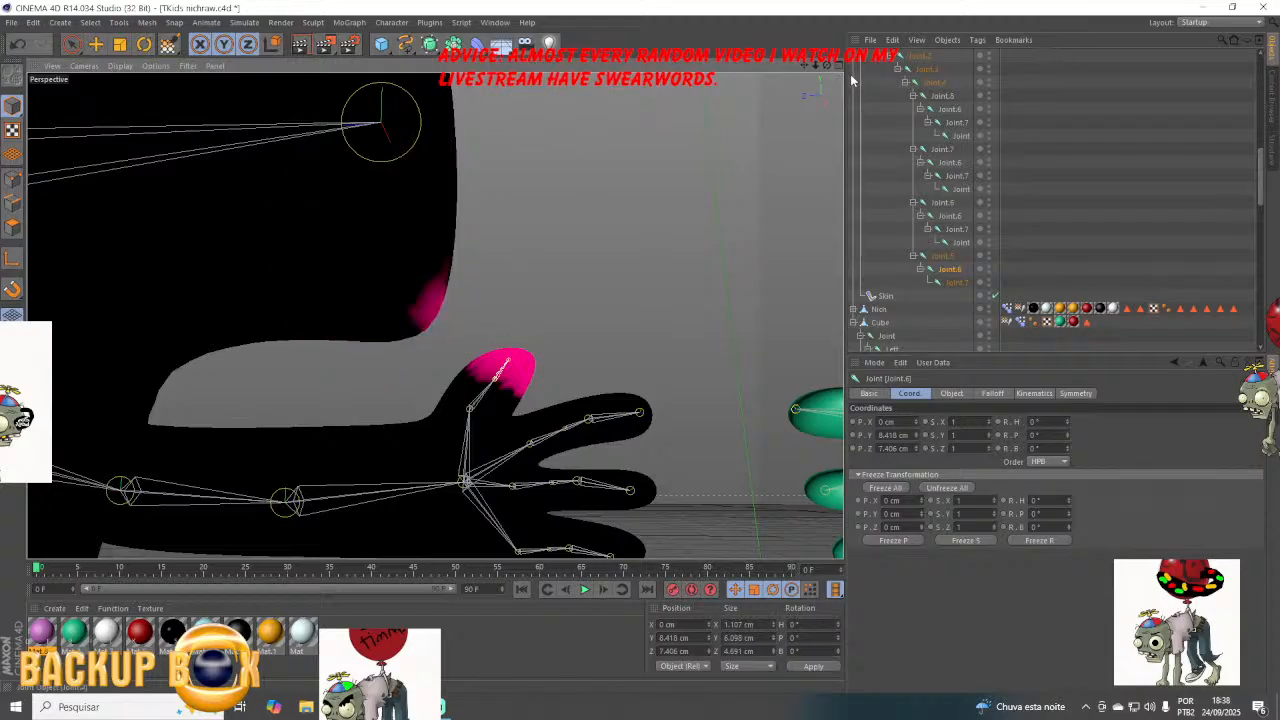
pyautogui.moveTo(827, 66); pyautogui.dragTo(434, 314)
pyautogui.click(441, 249)
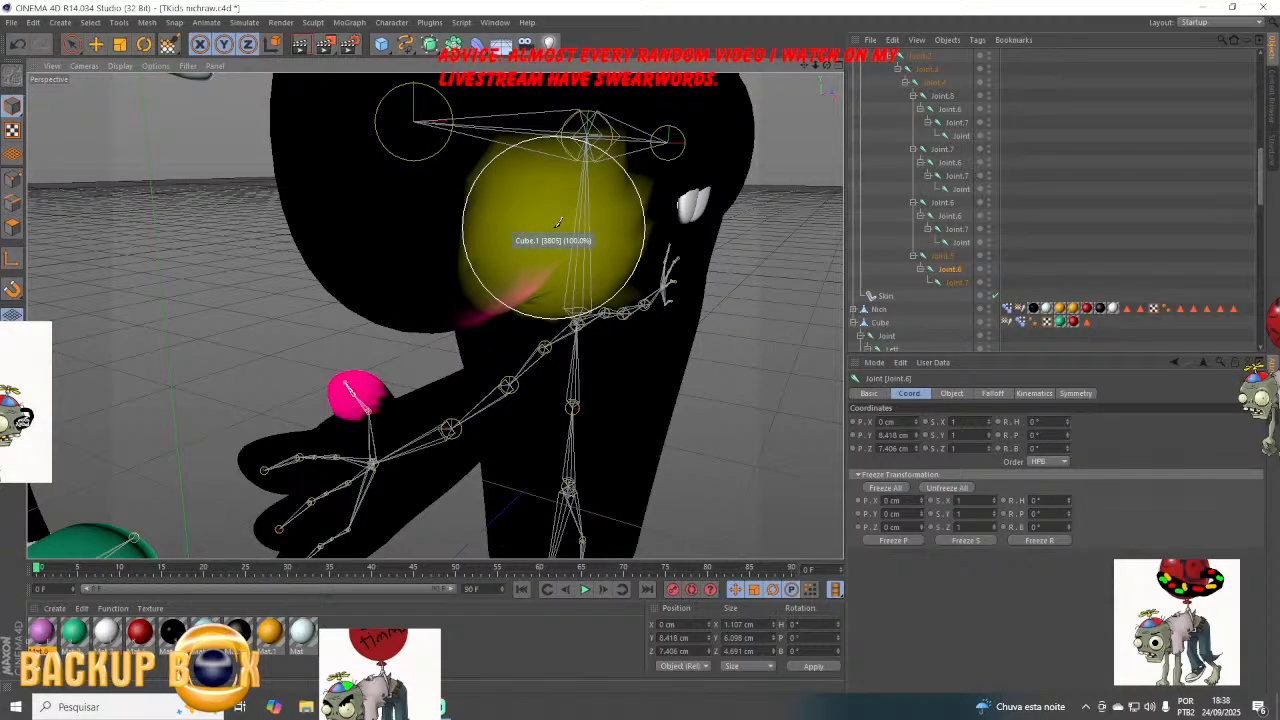
pyautogui.moveTo(540, 225)
pyautogui.mouseDown()
pyautogui.moveTo(480, 245)
pyautogui.moveTo(514, 238)
pyautogui.mouseUp()
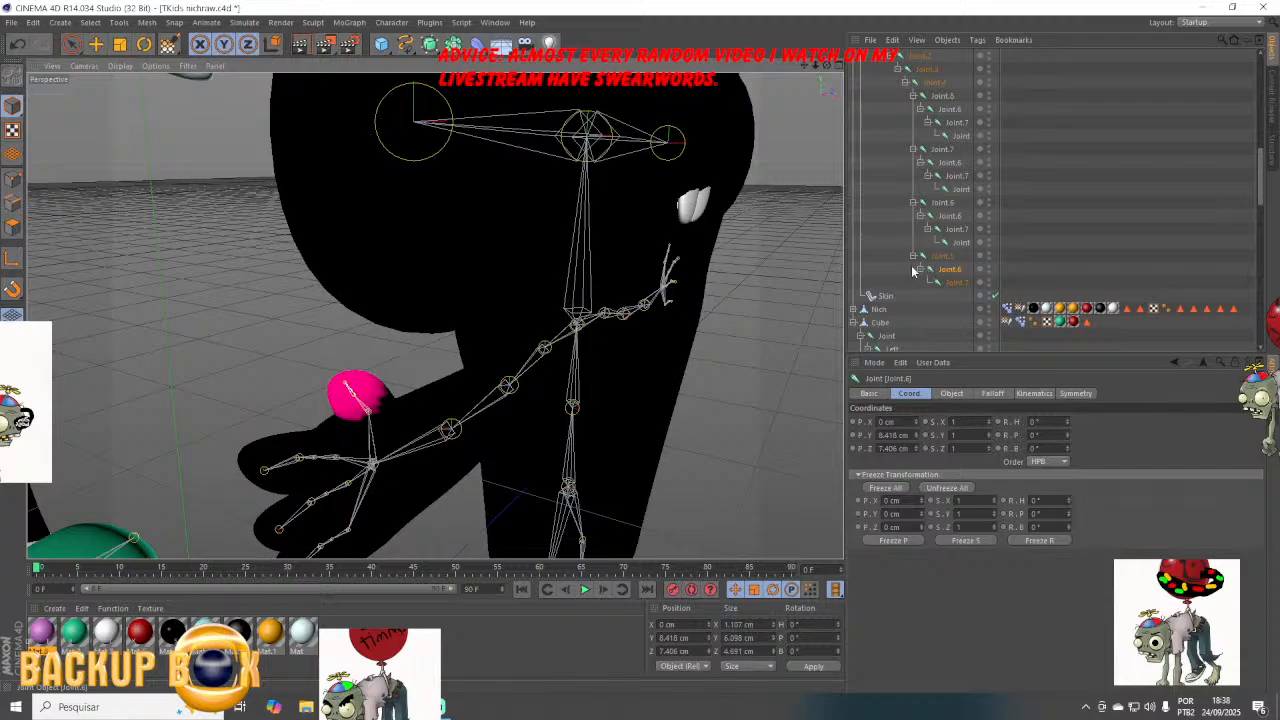
# Display the head's Joint.3 and paint its skin weights over the gaps on the purple head's underside.
pyautogui.scroll(5, 910, 271)
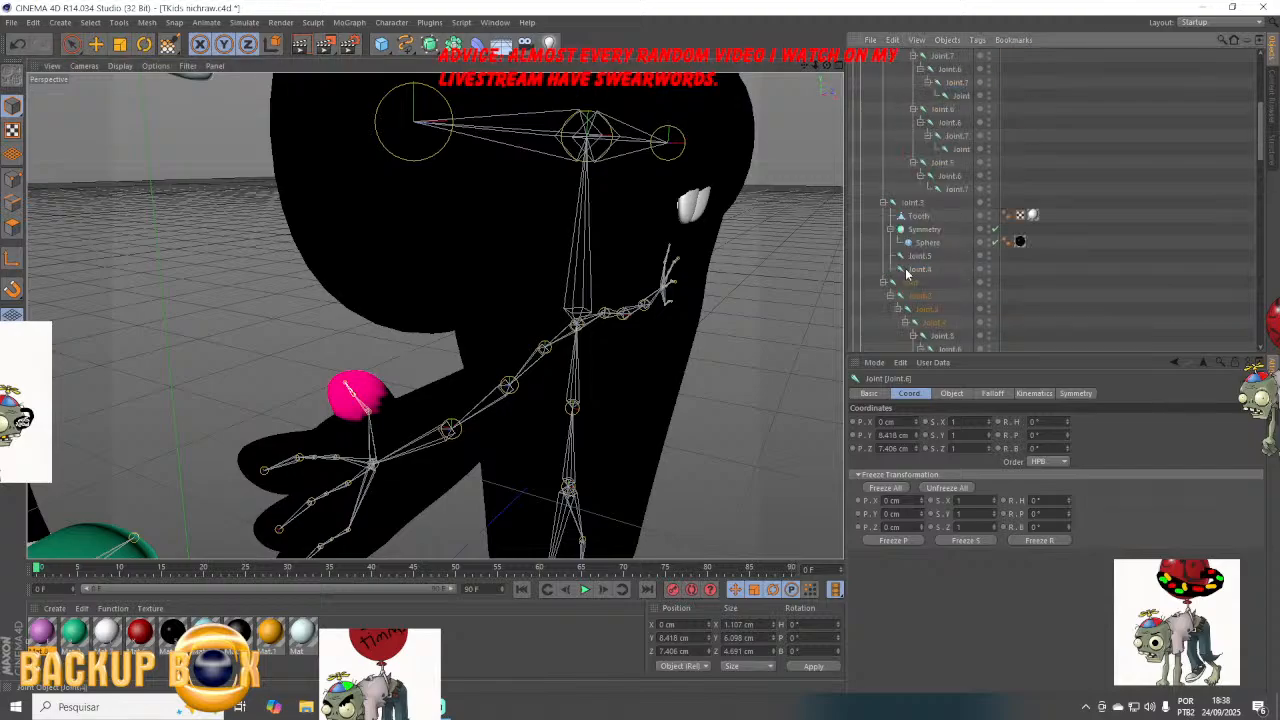
pyautogui.click(905, 204)
pyautogui.keyDown('alt'); pyautogui.moveTo(560, 300); pyautogui.dragTo(642, 283); pyautogui.keyUp('alt')
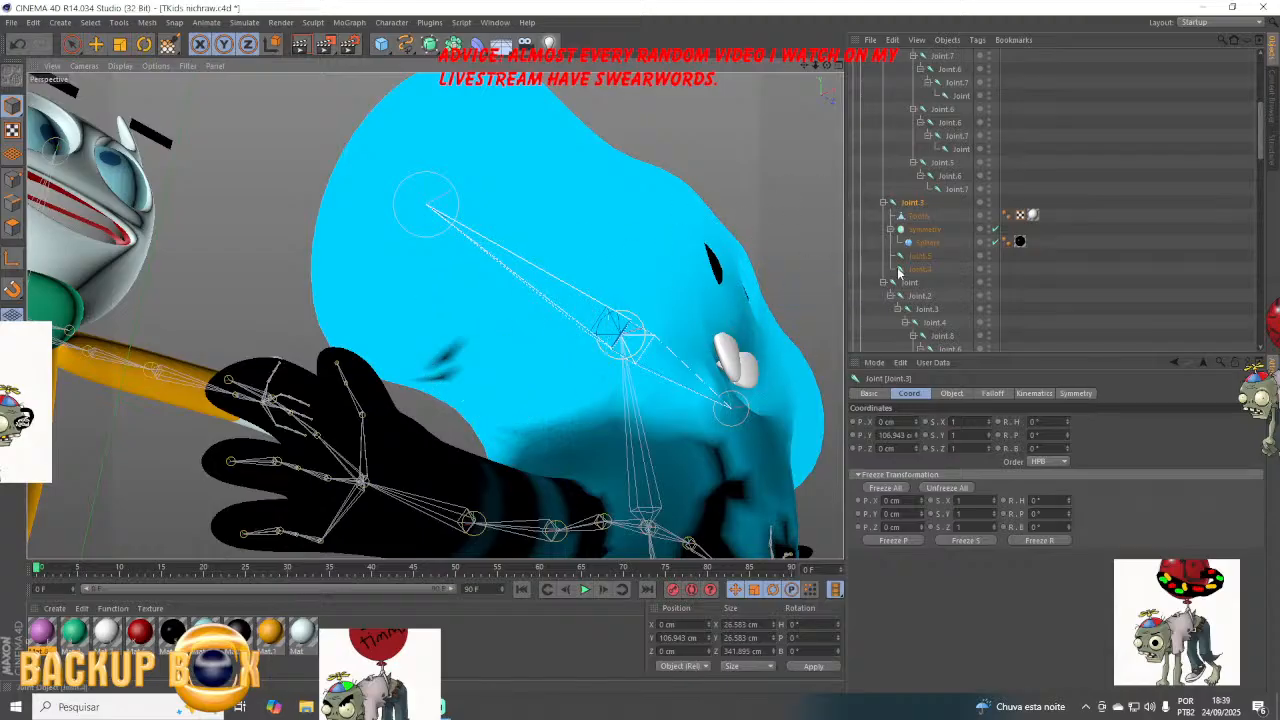
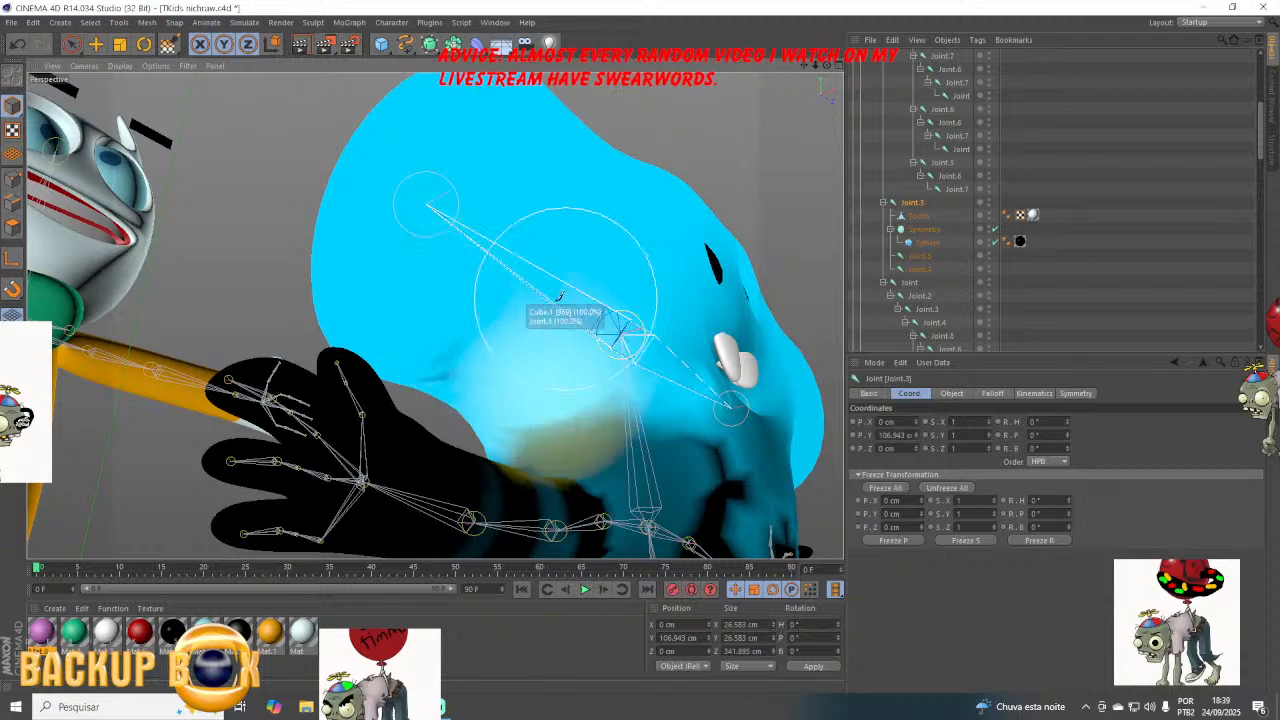
pyautogui.moveTo(534, 307); pyautogui.dragTo(510, 308, button='middle')
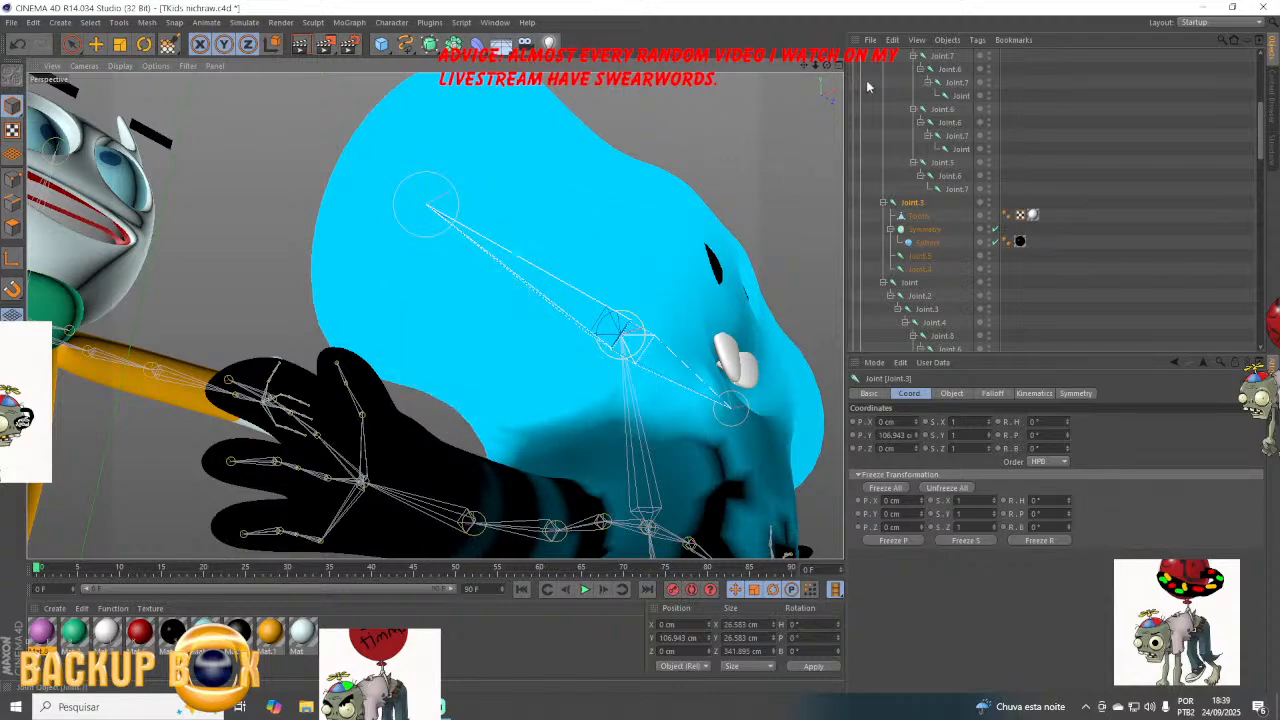
# Erase the head Joint.3's skin weights from the banded areas of the purple copy's forearms.
pyautogui.moveTo(826, 68)
pyautogui.mouseDown()
pyautogui.moveTo(790, 150)
pyautogui.moveTo(802, 155)
pyautogui.moveTo(812, 2)
pyautogui.mouseUp()
pyautogui.moveTo(503, 215); pyautogui.dragTo(491, 325)
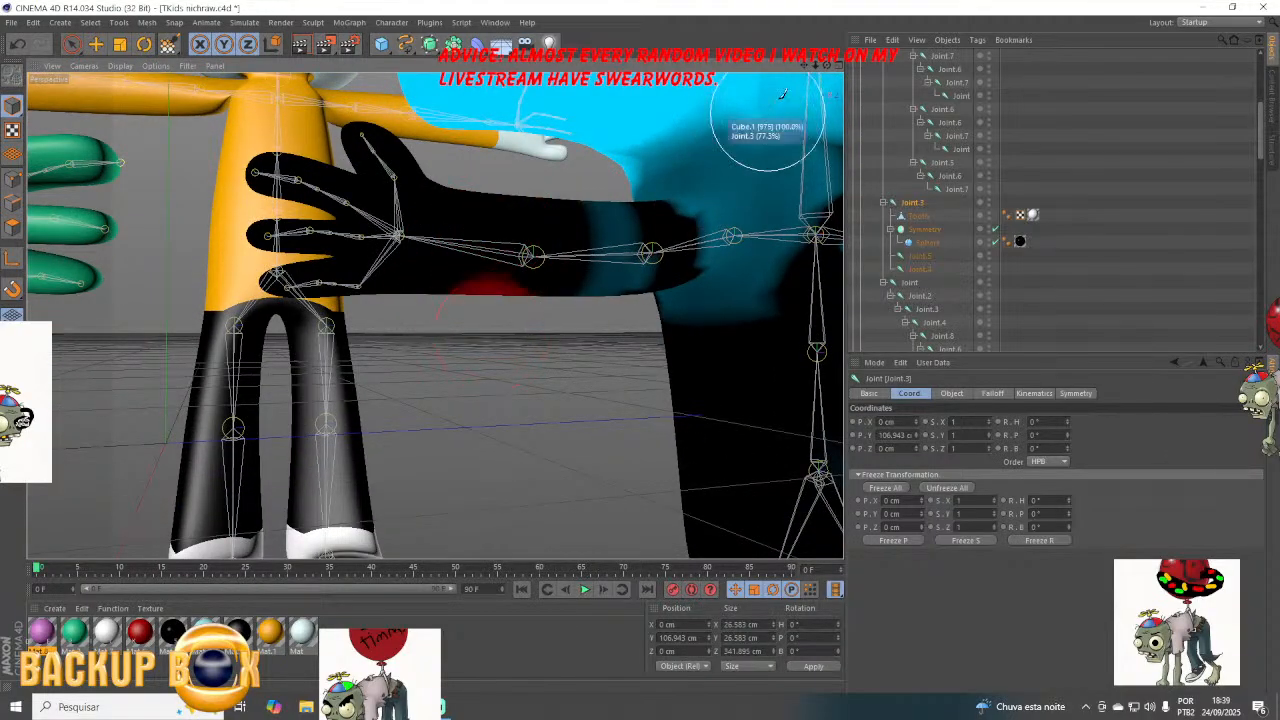
pyautogui.moveTo(826, 68); pyautogui.dragTo(680, 86)
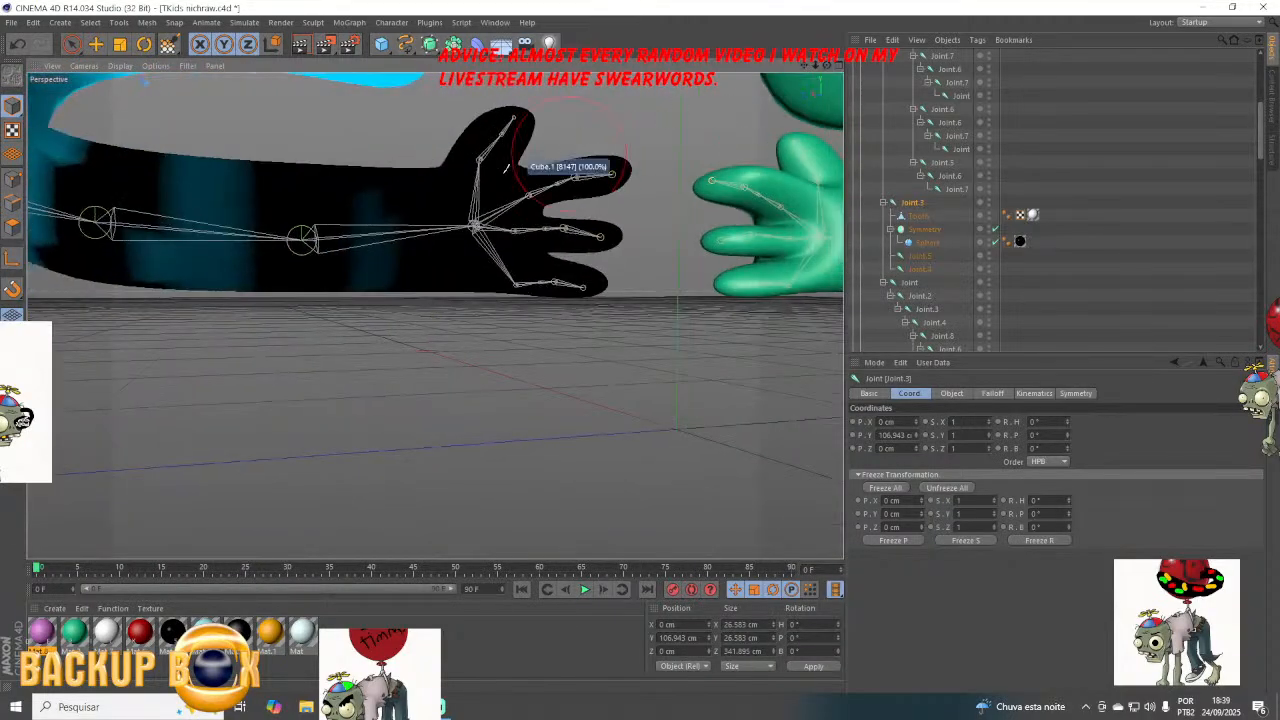
pyautogui.moveTo(369, 182); pyautogui.dragTo(459, 369)
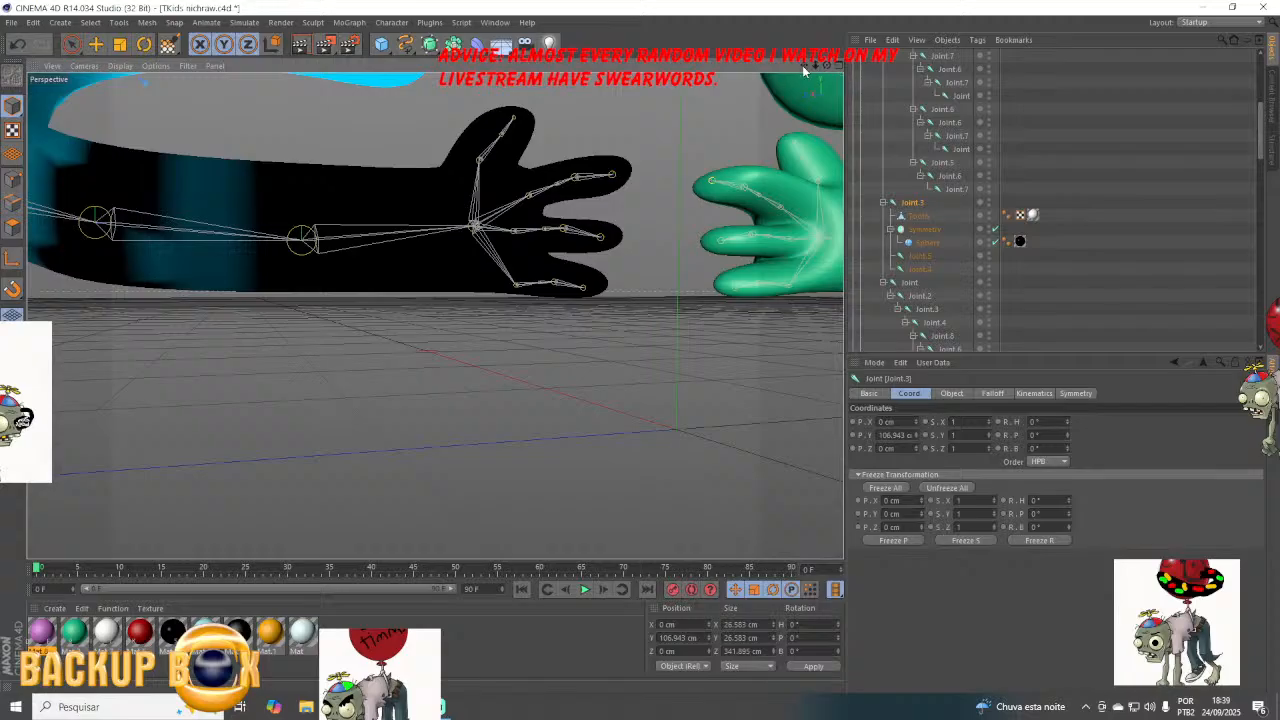
pyautogui.moveTo(803, 70); pyautogui.dragTo(780, 72)
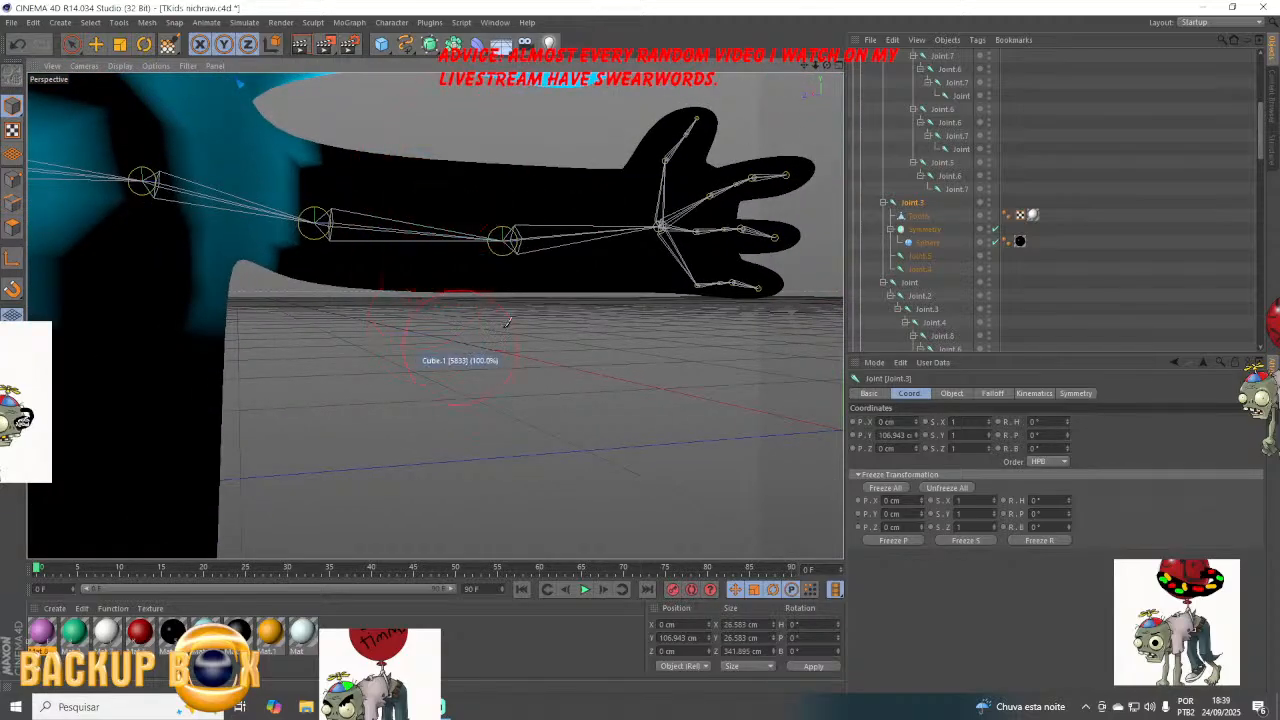
# Erase the head Joint.3's stray weights along the undersides of both arms and undo the last stroke.
pyautogui.moveTo(826, 68)
pyautogui.mouseDown()
pyautogui.moveTo(429, 314)
pyautogui.moveTo(442, 184)
pyautogui.moveTo(456, 255)
pyautogui.mouseUp()
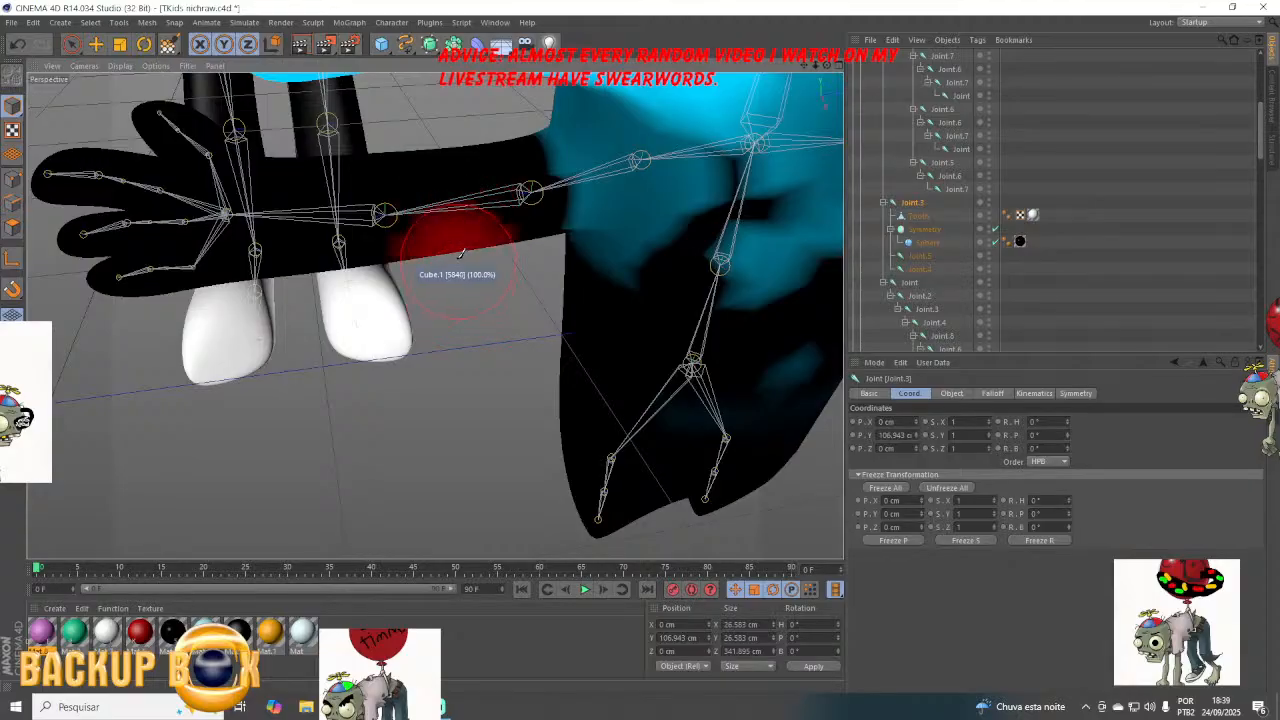
pyautogui.moveTo(827, 70); pyautogui.dragTo(434, 310)
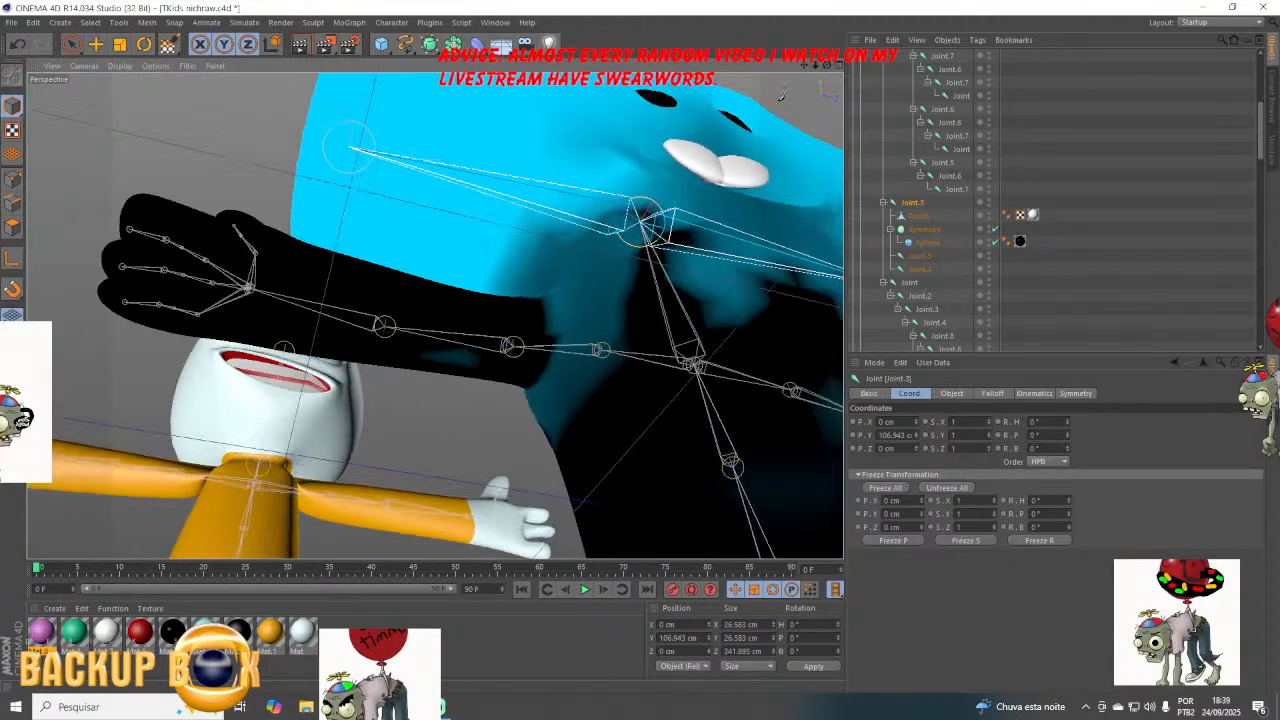
pyautogui.moveTo(826, 68); pyautogui.dragTo(434, 316)
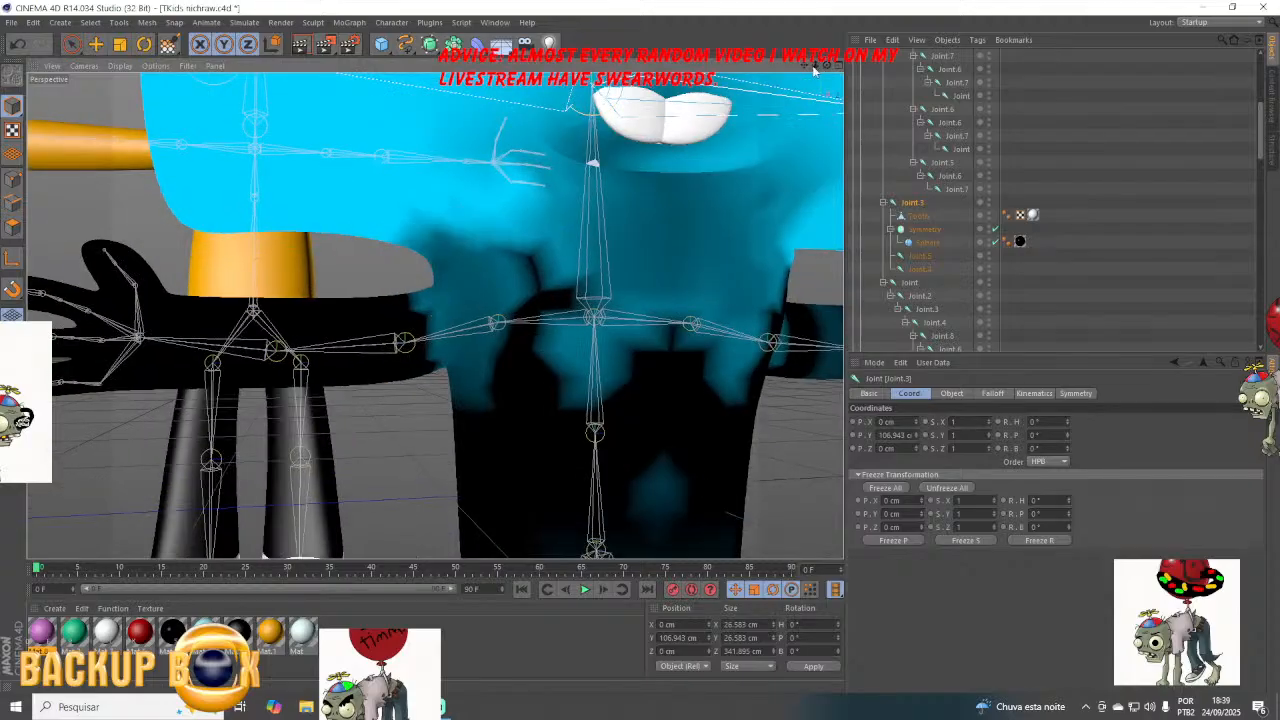
pyautogui.moveTo(826, 68); pyautogui.dragTo(504, 295)
pyautogui.moveTo(470, 340); pyautogui.dragTo(490, 345)
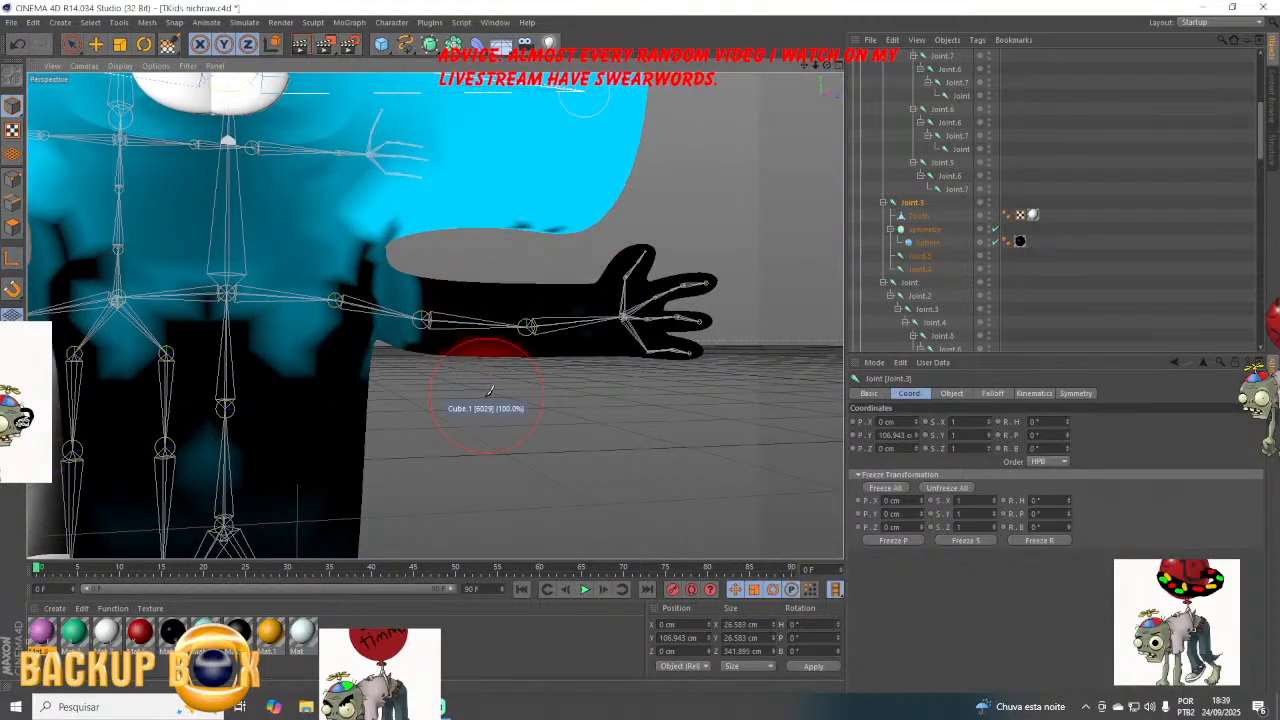
pyautogui.moveTo(830, 68); pyautogui.dragTo(614, 277)
pyautogui.hotkey('ctrl', 'z')
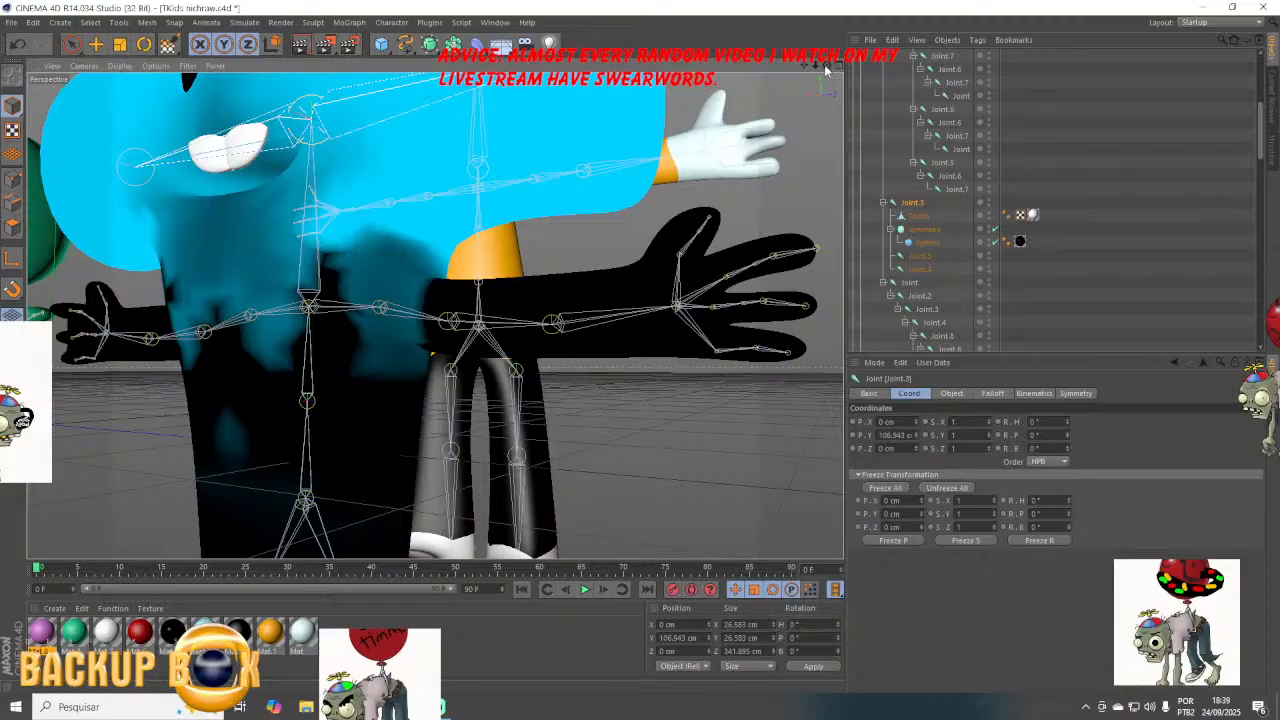
# Erase the leftover Joint.3 weights between the two forearm joints of the purple copy's arm.
pyautogui.moveTo(827, 67); pyautogui.dragTo(500, 74)
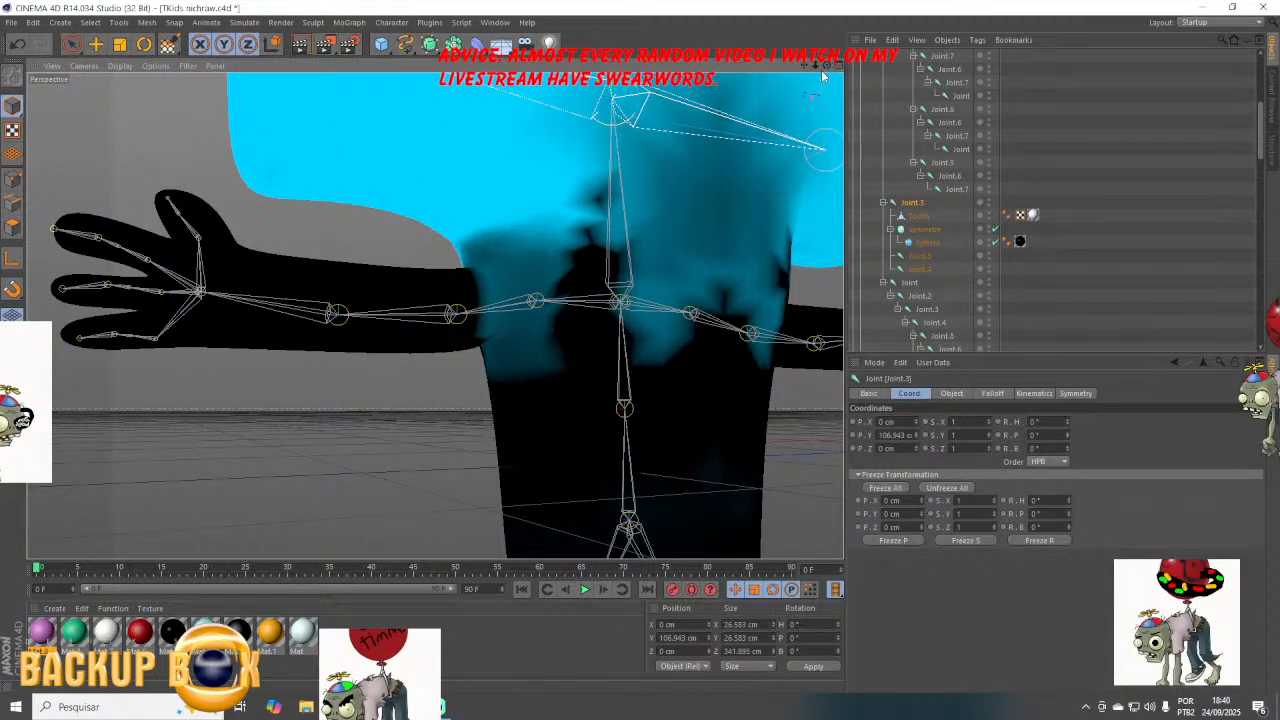
pyautogui.moveTo(822, 75)
pyautogui.mouseDown()
pyautogui.moveTo(434, 316)
pyautogui.moveTo(817, 70)
pyautogui.mouseUp()
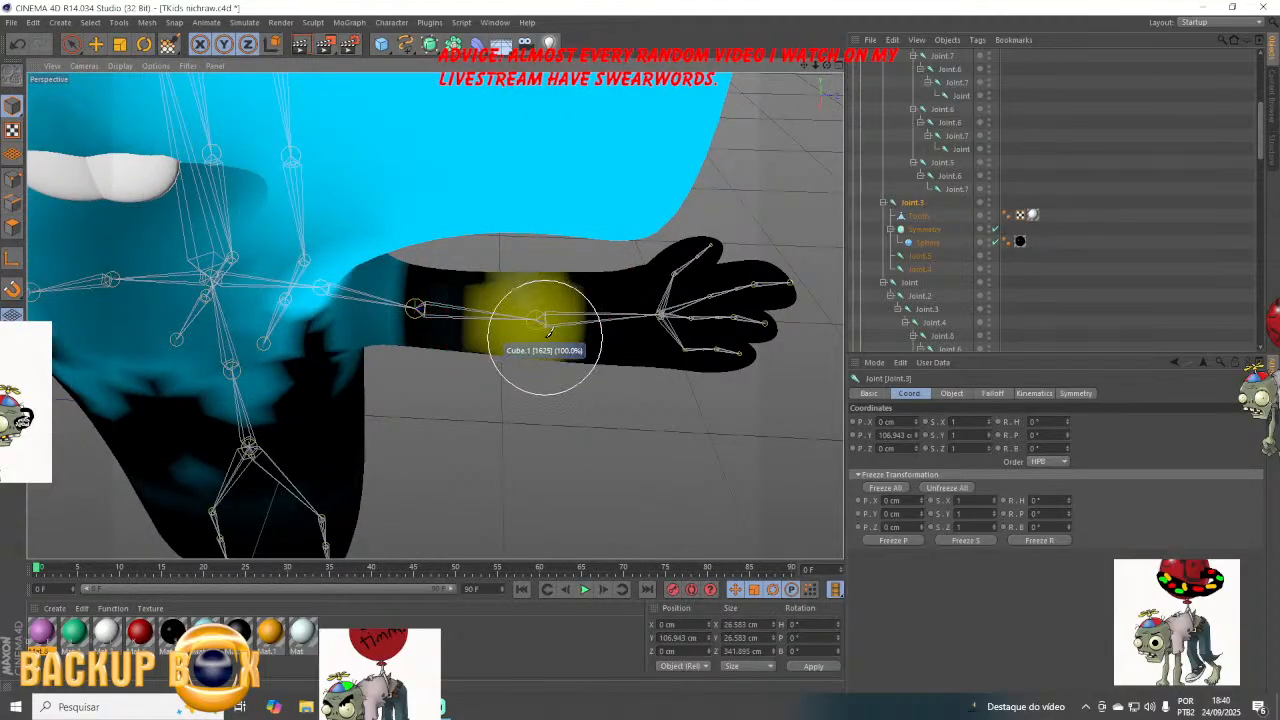
pyautogui.moveTo(525, 330); pyautogui.dragTo(488, 320)
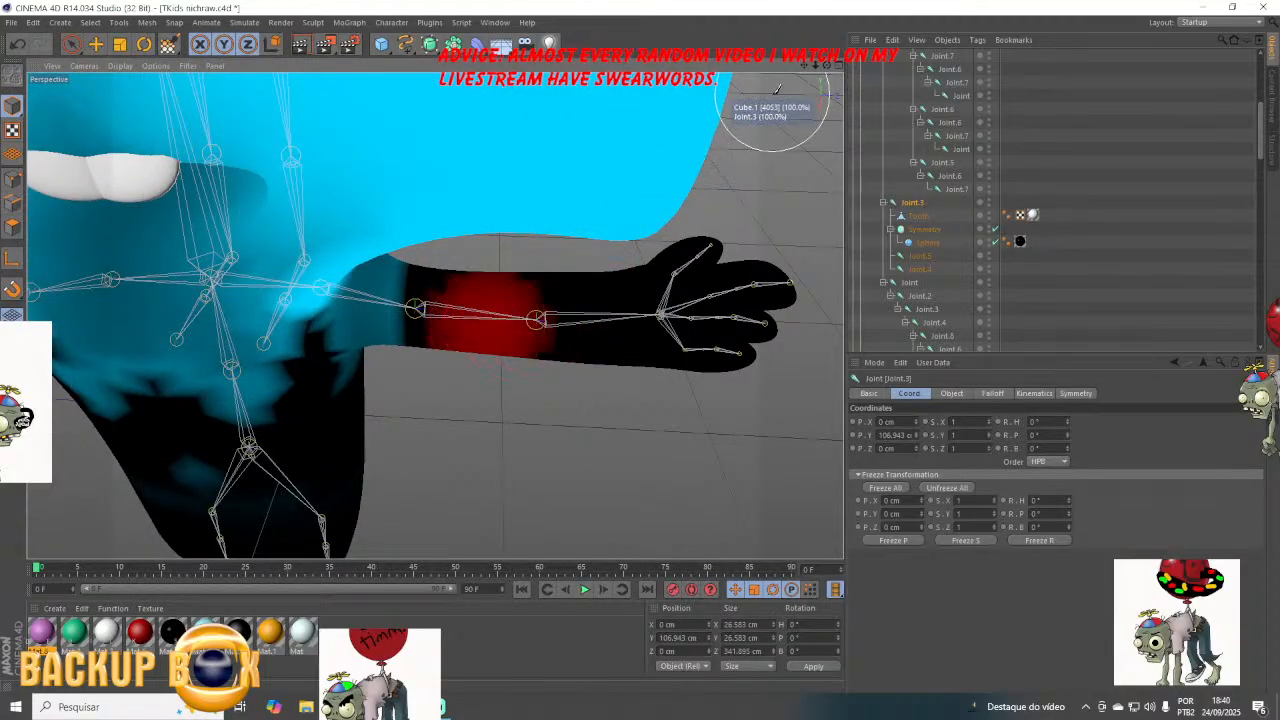
pyautogui.moveTo(812, 66)
pyautogui.mouseDown()
pyautogui.moveTo(600, 170)
pyautogui.moveTo(514, 177)
pyautogui.mouseUp()
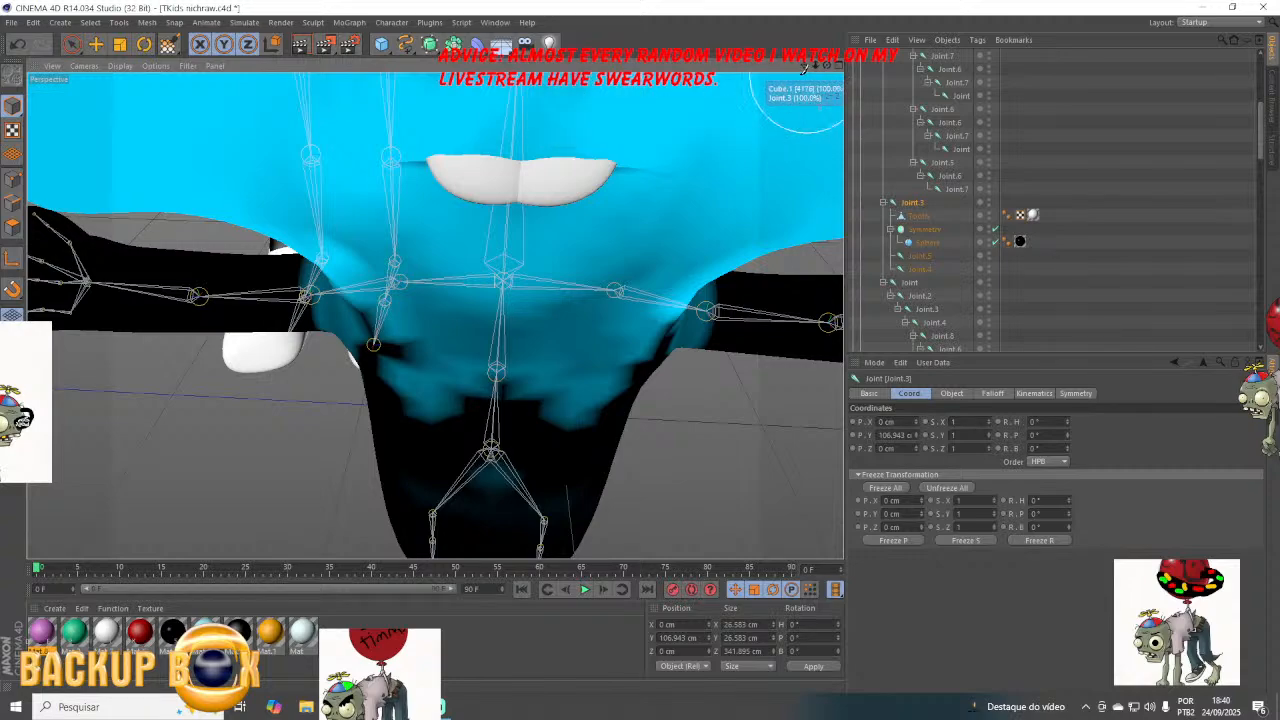
pyautogui.moveTo(804, 67)
pyautogui.mouseDown()
pyautogui.moveTo(435, 316)
pyautogui.moveTo(817, 66)
pyautogui.mouseUp()
# Restore the enlarged perspective view and save the project.
pyautogui.click(838, 66)
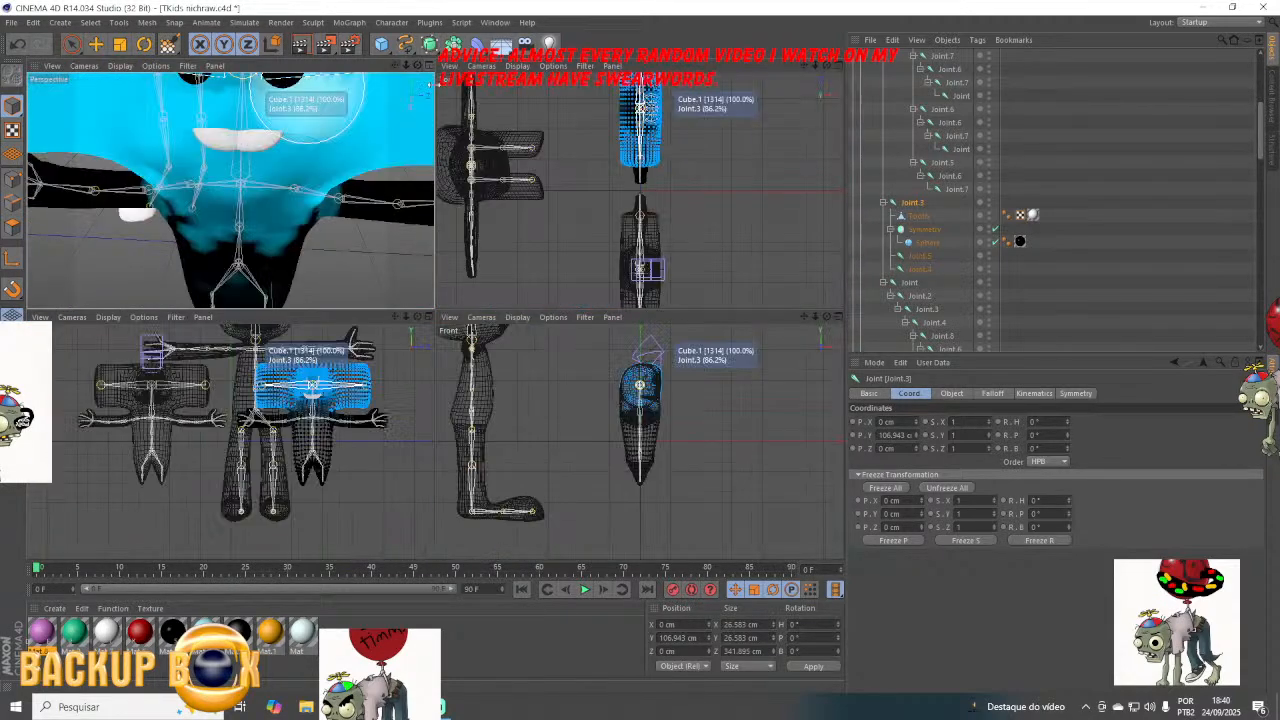
pyautogui.click(431, 71)
pyautogui.click(12, 22)
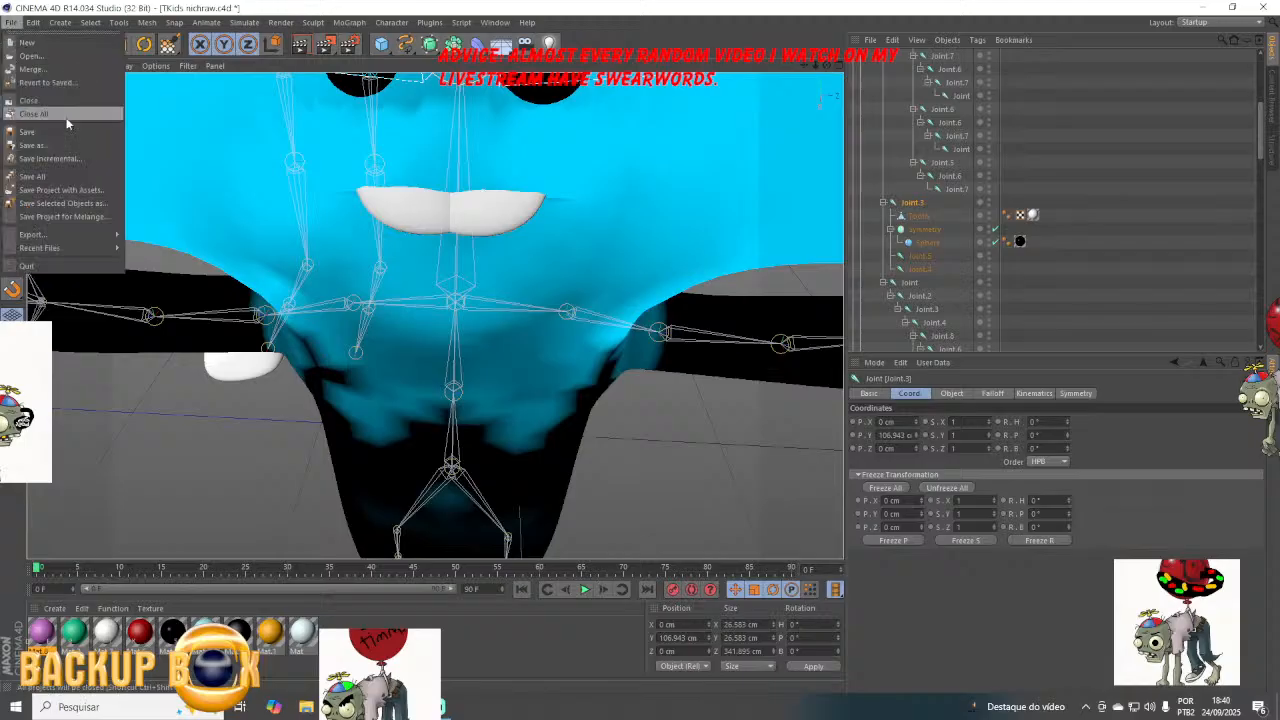
pyautogui.click(66, 124)
# Review Joint.3's weights from the front and display the purple copy's Right leg joint weights.
pyautogui.moveTo(827, 66)
pyautogui.mouseDown()
pyautogui.moveTo(434, 315)
pyautogui.moveTo(827, 66)
pyautogui.mouseUp()
pyautogui.moveTo(488, 223)
pyautogui.mouseDown()
pyautogui.moveTo(393, 221)
pyautogui.moveTo(489, 209)
pyautogui.moveTo(347, 226)
pyautogui.moveTo(397, 245)
pyautogui.moveTo(304, 245)
pyautogui.moveTo(338, 360)
pyautogui.moveTo(324, 268)
pyautogui.moveTo(552, 306)
pyautogui.moveTo(412, 349)
pyautogui.moveTo(571, 271)
pyautogui.moveTo(434, 243)
pyautogui.moveTo(443, 265)
pyautogui.moveTo(480, 275)
pyautogui.mouseUp()
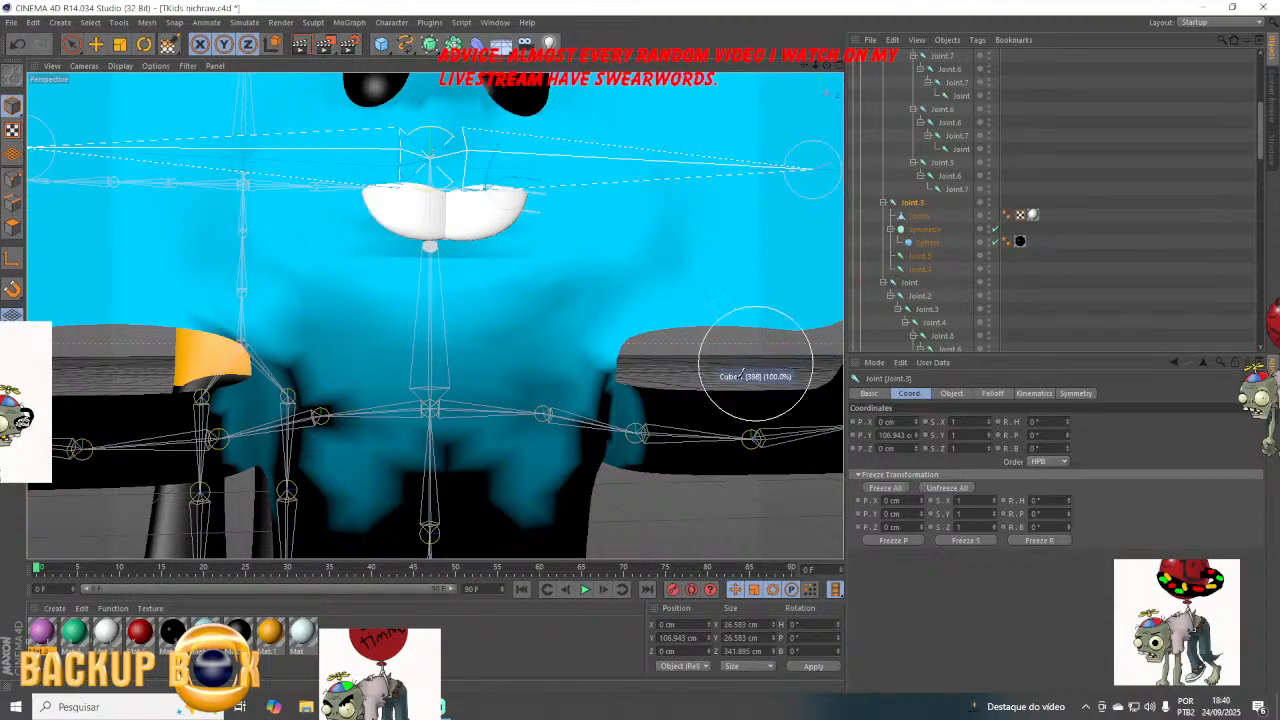
pyautogui.moveTo(804, 66); pyautogui.dragTo(425, 316)
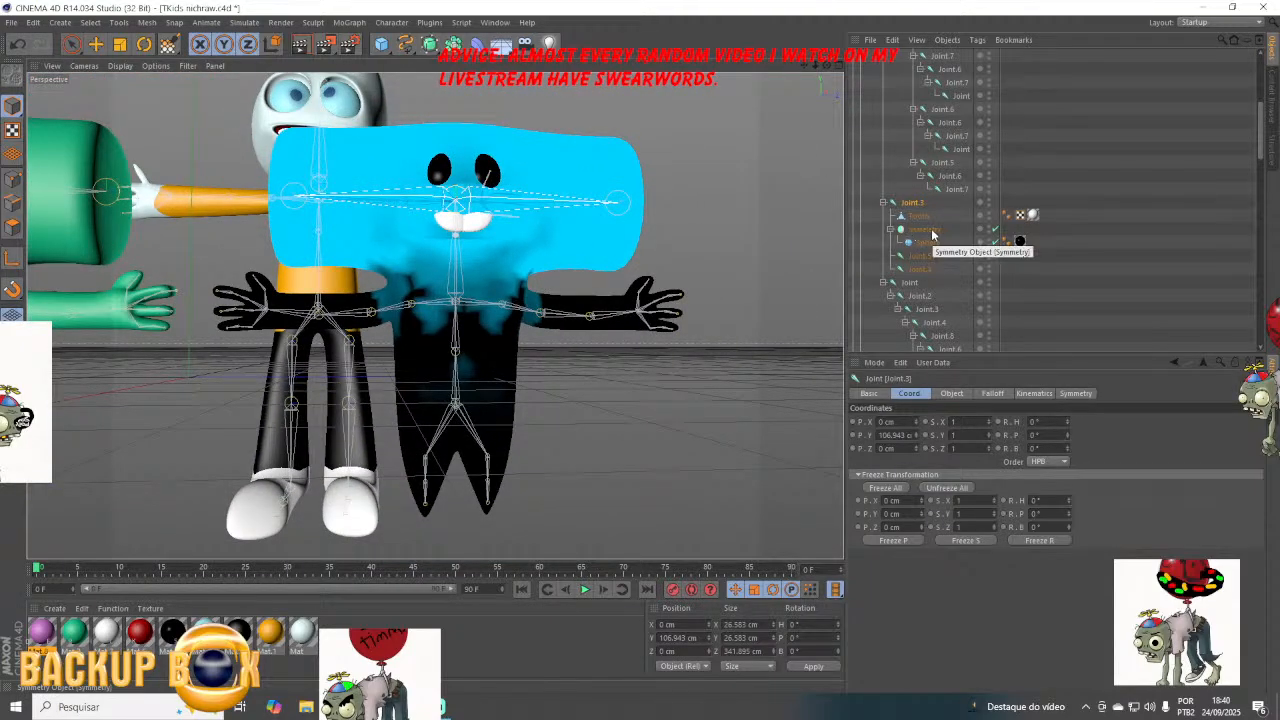
pyautogui.scroll(-4, 913, 243)
pyautogui.scroll(2, 905, 236)
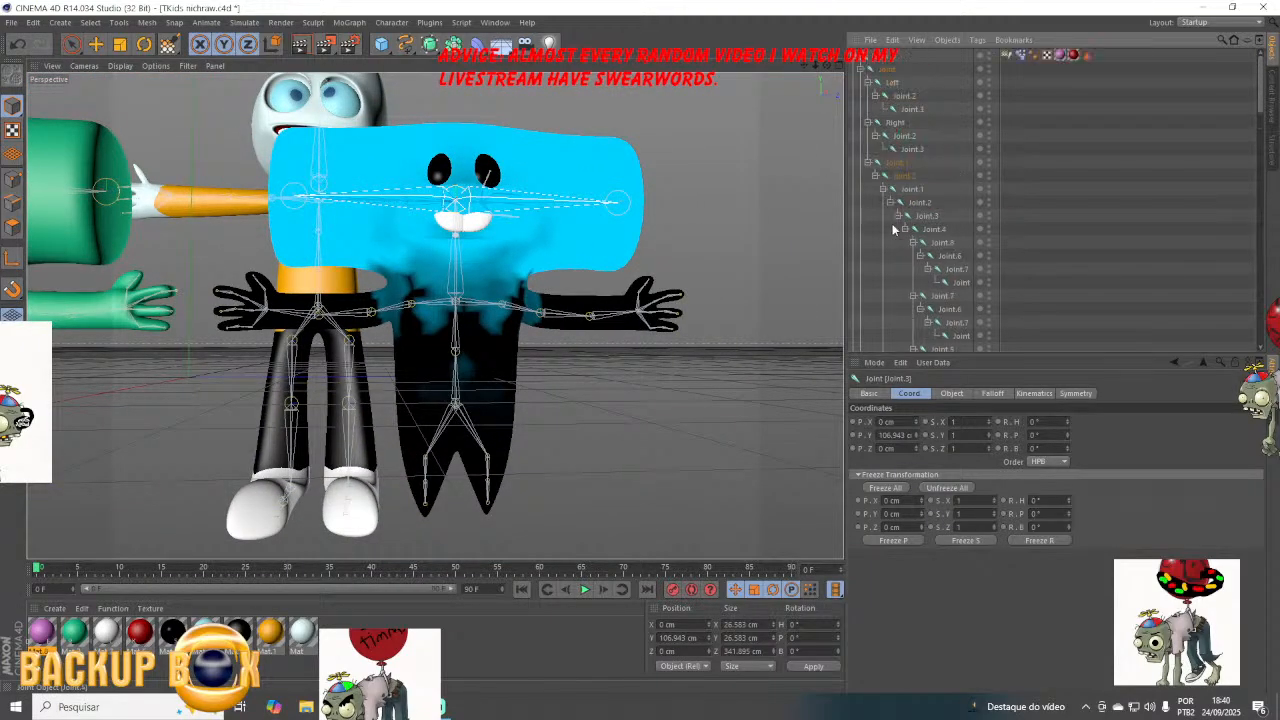
pyautogui.click(896, 124)
pyautogui.click(889, 85)
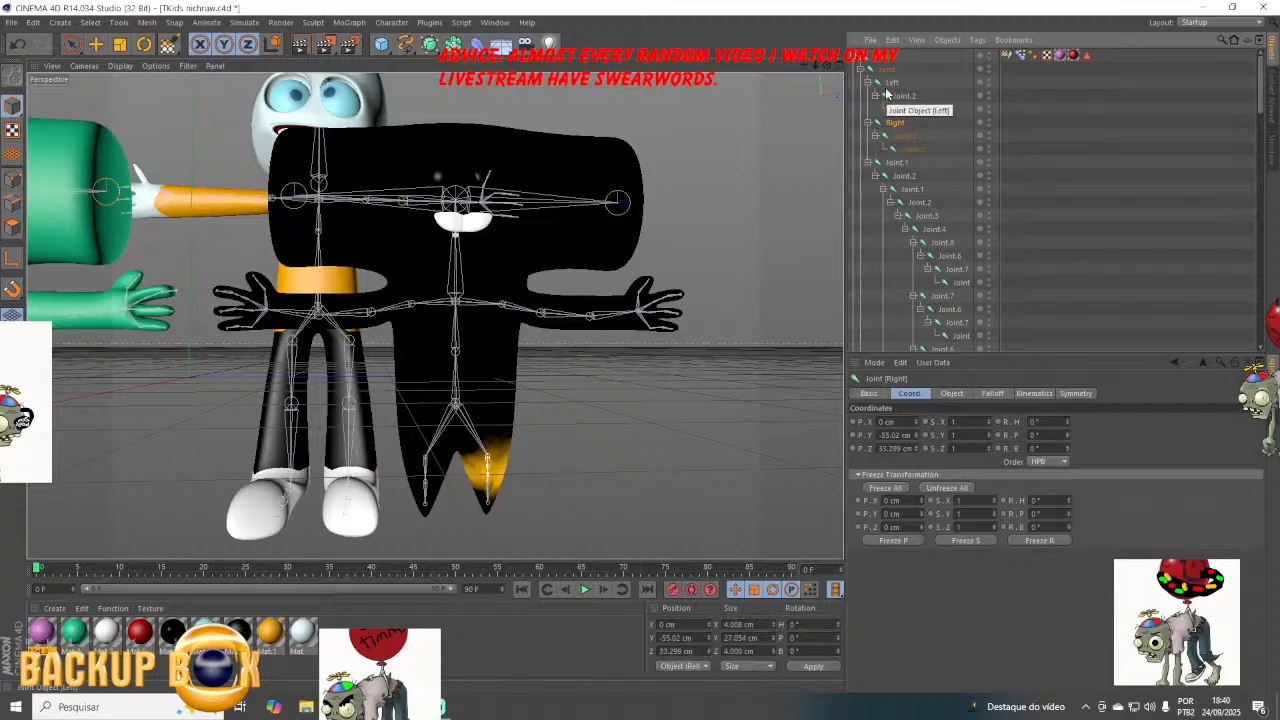
# Display the purple copy's root Joint and erase its skin weights from both pointed leg tips on the first side.
pyautogui.click(885, 71)
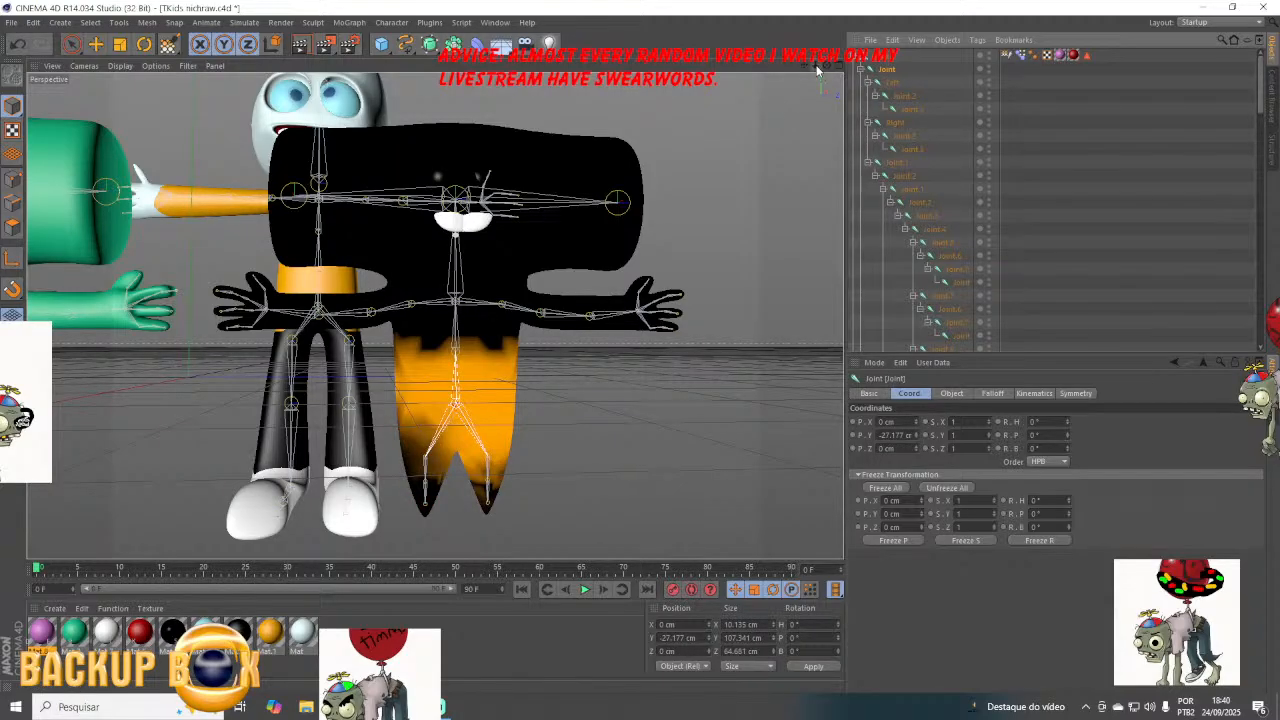
pyautogui.moveTo(817, 68); pyautogui.dragTo(825, 65)
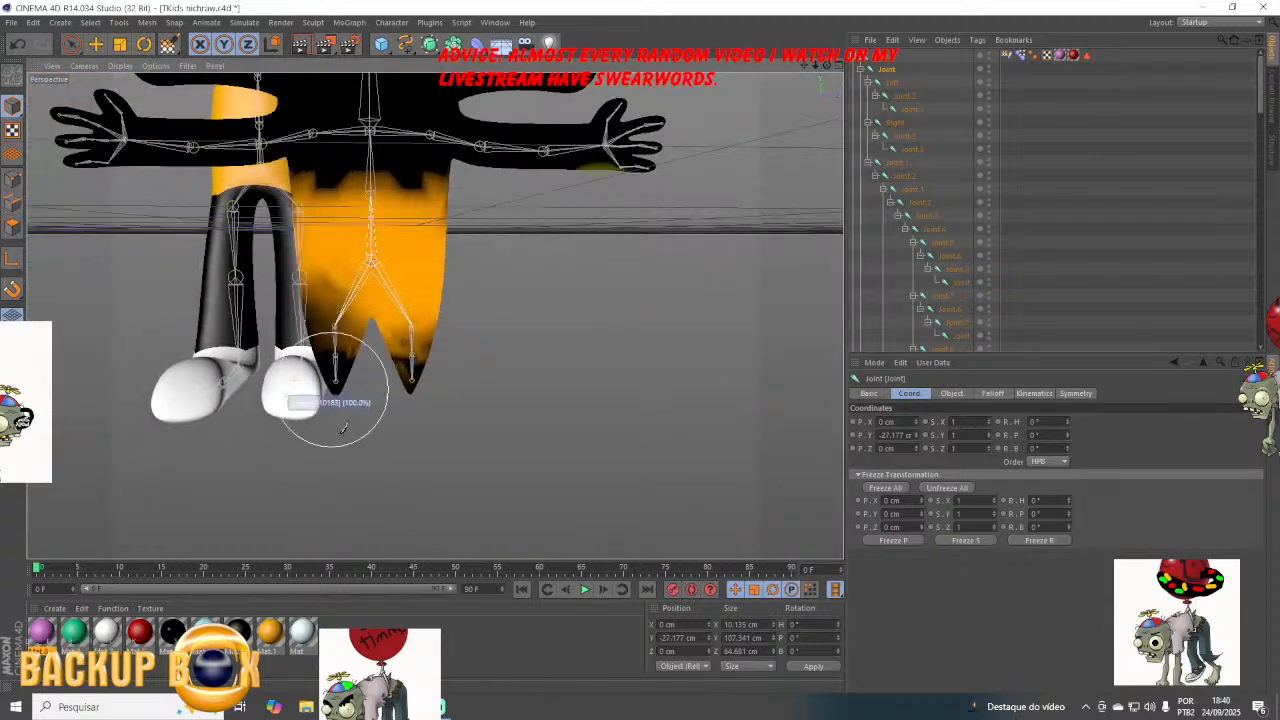
pyautogui.scroll(3, 459, 514)
pyautogui.scroll(2, 459, 514)
pyautogui.moveTo(422, 356); pyautogui.dragTo(471, 351, button='middle')
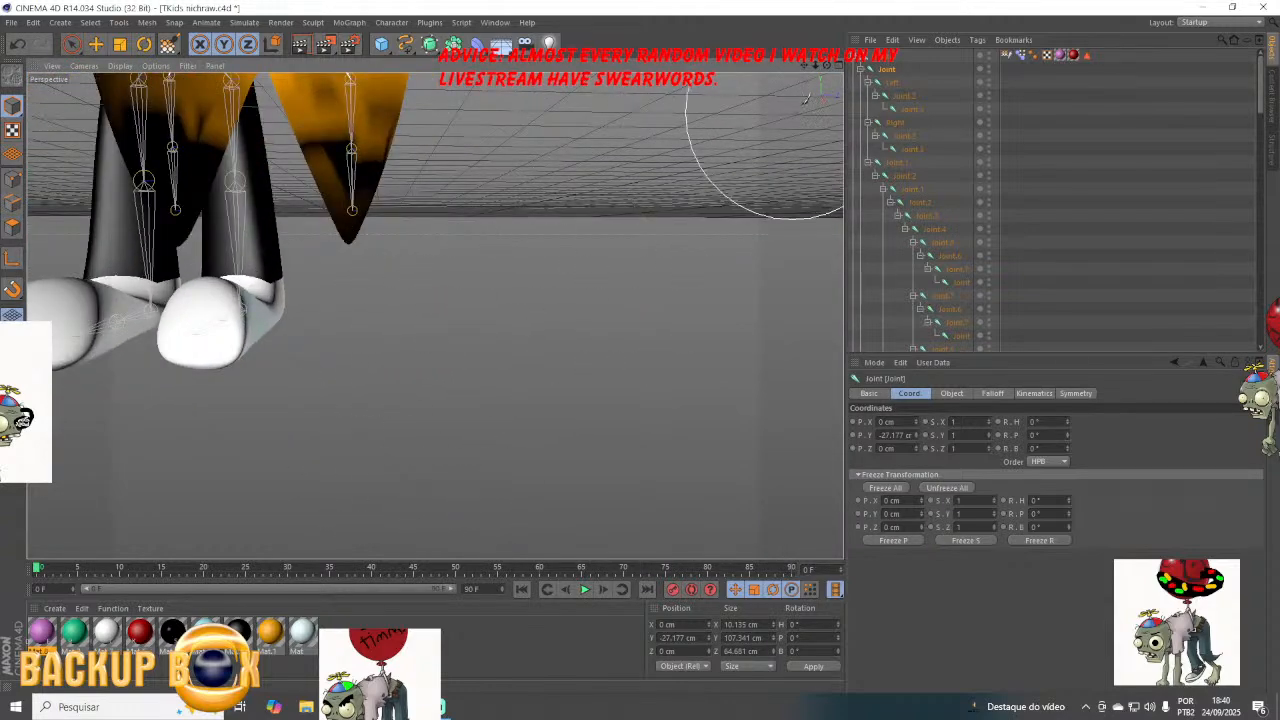
pyautogui.scroll(1, 434, 315)
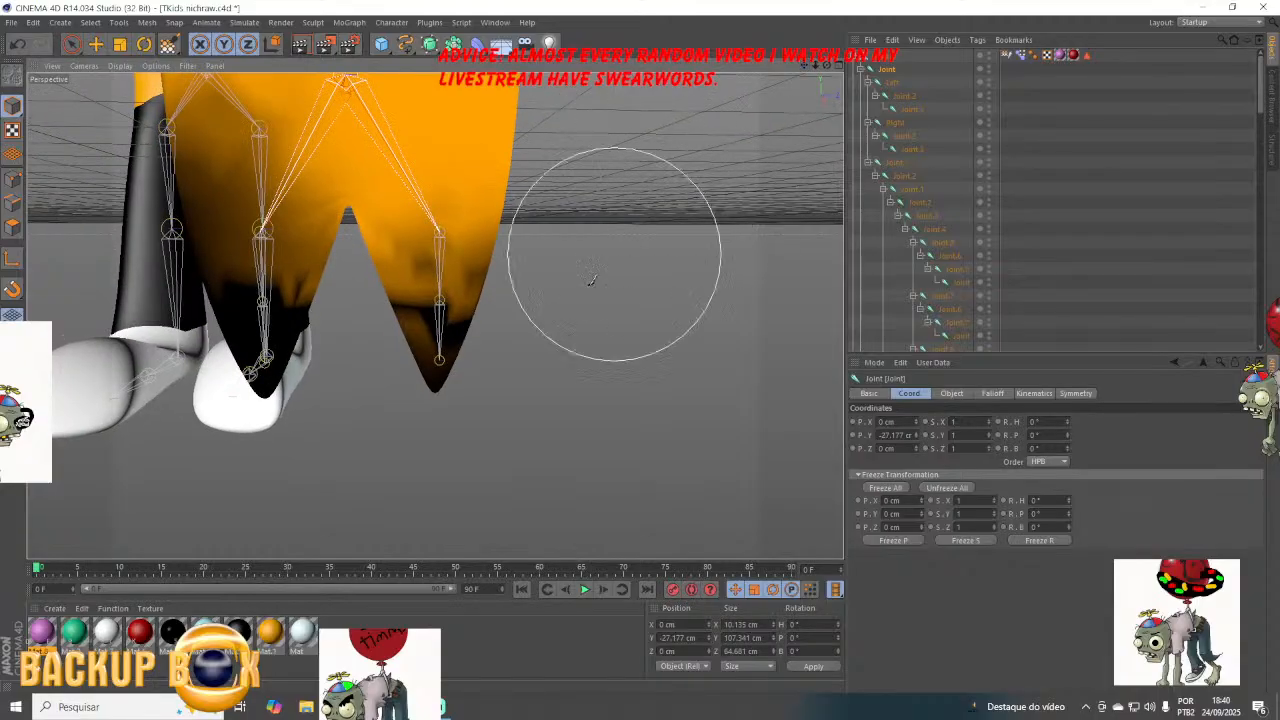
pyautogui.moveTo(447, 324)
pyautogui.mouseDown()
pyautogui.moveTo(488, 300)
pyautogui.moveTo(430, 292)
pyautogui.moveTo(532, 293)
pyautogui.moveTo(280, 315)
pyautogui.moveTo(216, 295)
pyautogui.mouseUp()
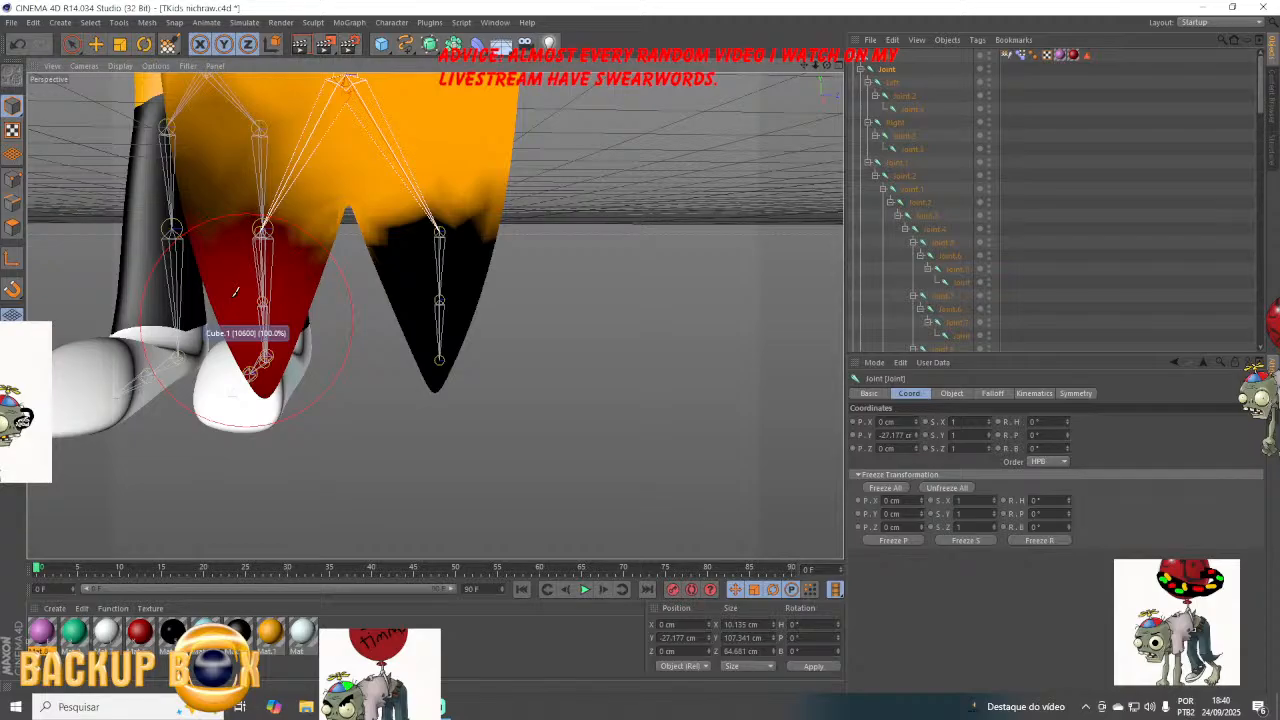
pyautogui.moveTo(236, 291); pyautogui.dragTo(256, 310)
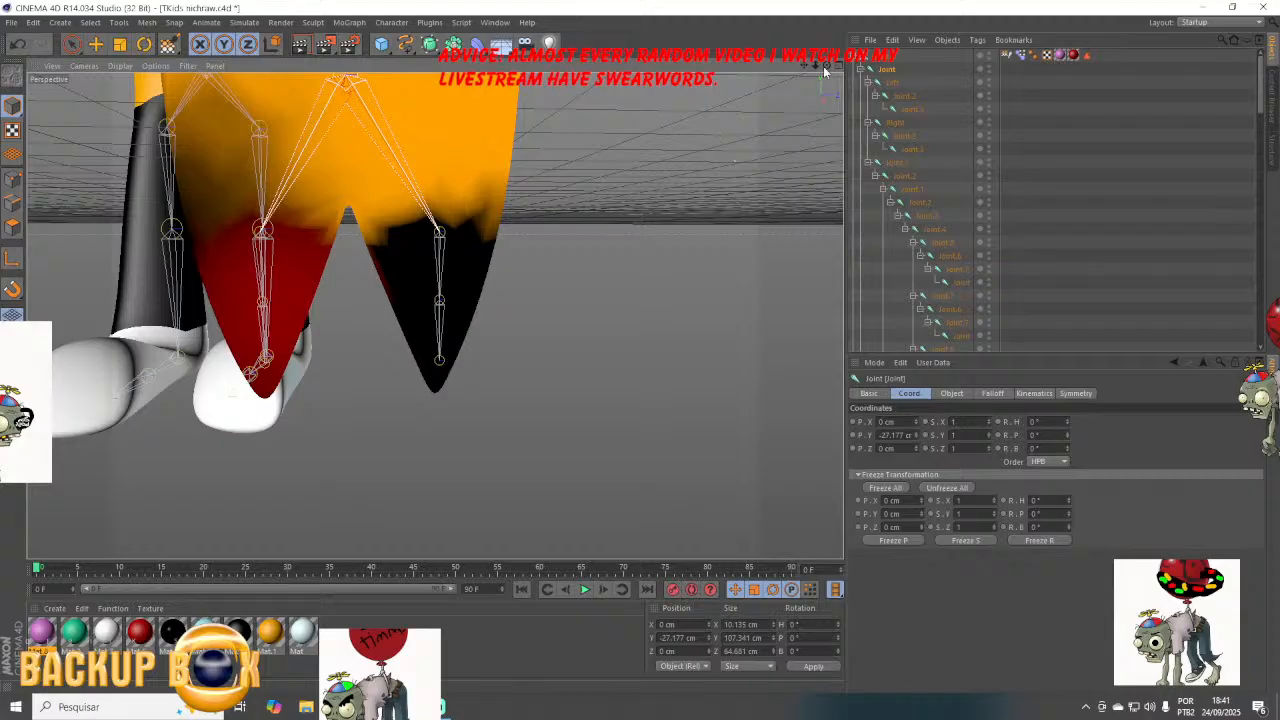
# Erase the root Joint's skin weights from both leg tips on the opposite side and along their outer edges.
pyautogui.moveTo(827, 66)
pyautogui.mouseDown()
pyautogui.moveTo(1030, 70)
pyautogui.moveTo(1000, 45)
pyautogui.mouseUp()
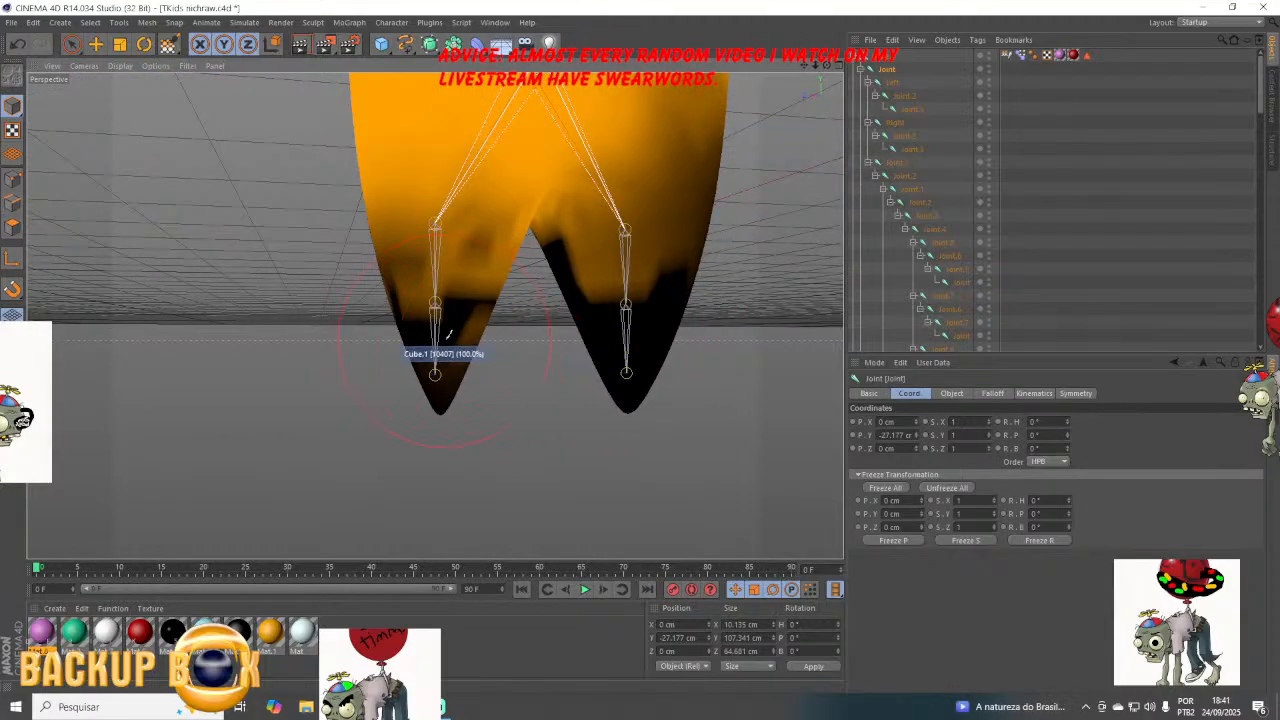
pyautogui.moveTo(444, 341)
pyautogui.mouseDown()
pyautogui.moveTo(376, 297)
pyautogui.moveTo(460, 270)
pyautogui.moveTo(376, 267)
pyautogui.moveTo(696, 295)
pyautogui.mouseUp()
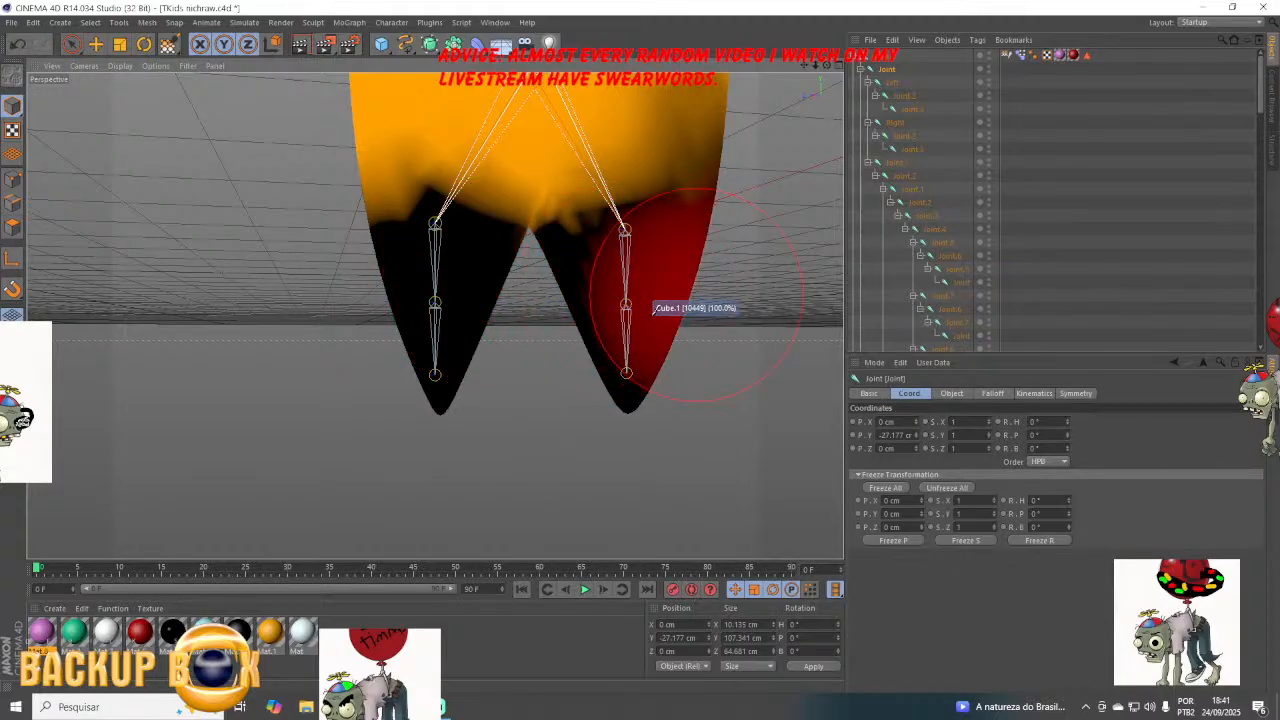
pyautogui.moveTo(655, 312); pyautogui.dragTo(668, 300)
pyautogui.moveTo(827, 65); pyautogui.dragTo(650, 64)
pyautogui.moveTo(343, 277)
pyautogui.mouseDown()
pyautogui.moveTo(471, 194)
pyautogui.moveTo(671, 237)
pyautogui.moveTo(720, 180)
pyautogui.mouseUp()
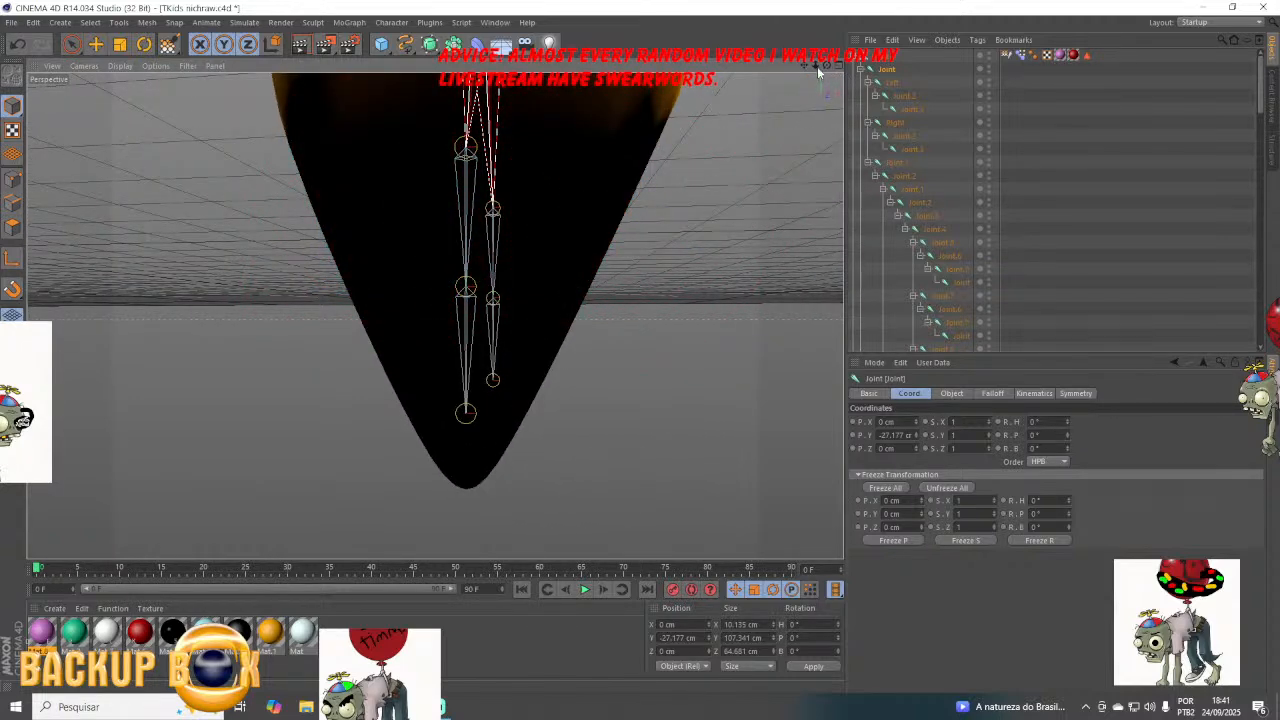
pyautogui.moveTo(822, 66); pyautogui.dragTo(435, 316)
pyautogui.moveTo(827, 65); pyautogui.dragTo(960, 100)
pyautogui.moveTo(806, 65); pyautogui.dragTo(940, 105)
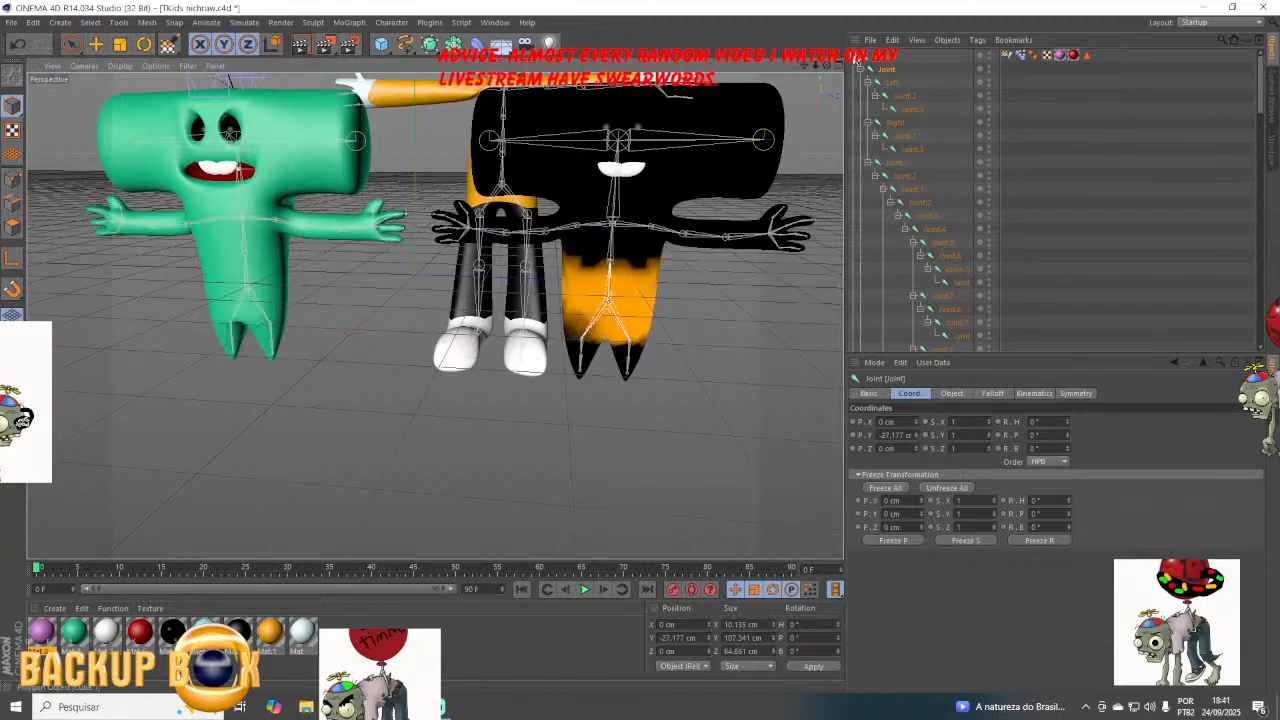
# Switch to the browser and check the T-Kids' names in the YouTube community post, and return to CINEMA 4D.
pyautogui.scroll(2, 855, 58)
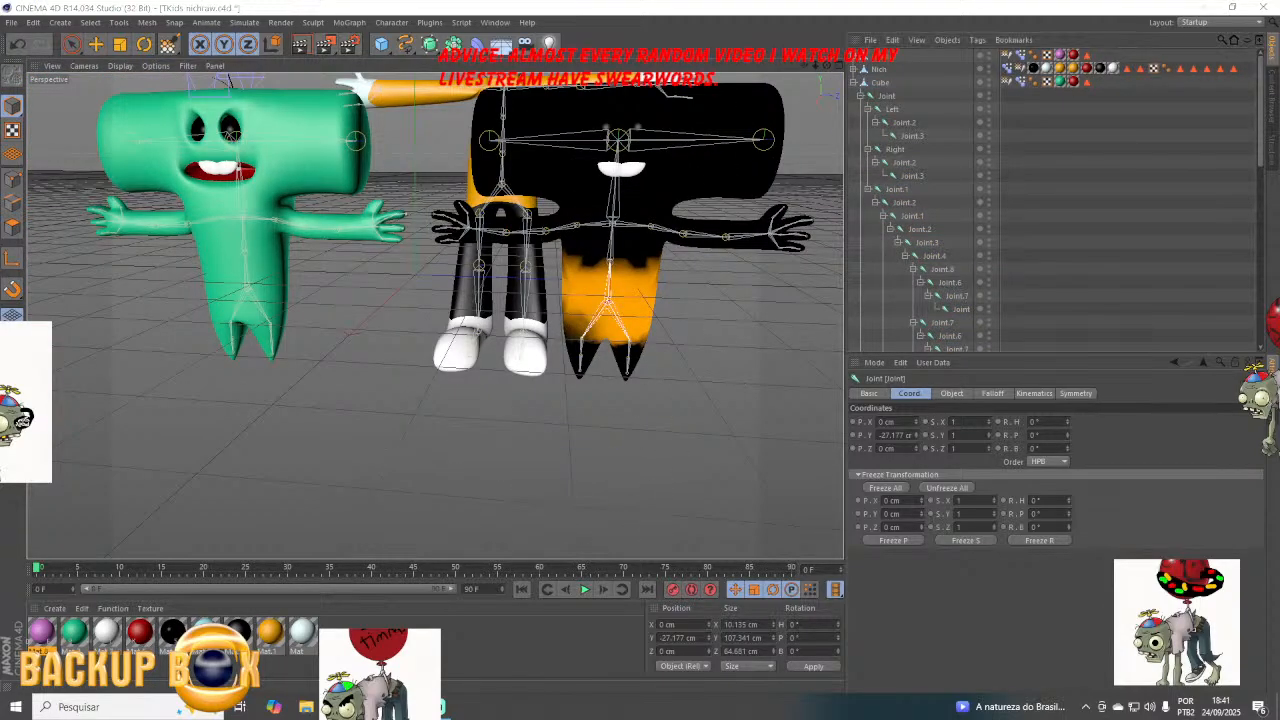
pyautogui.hotkey('alt', 'Tab')
pyautogui.click(324, 7)
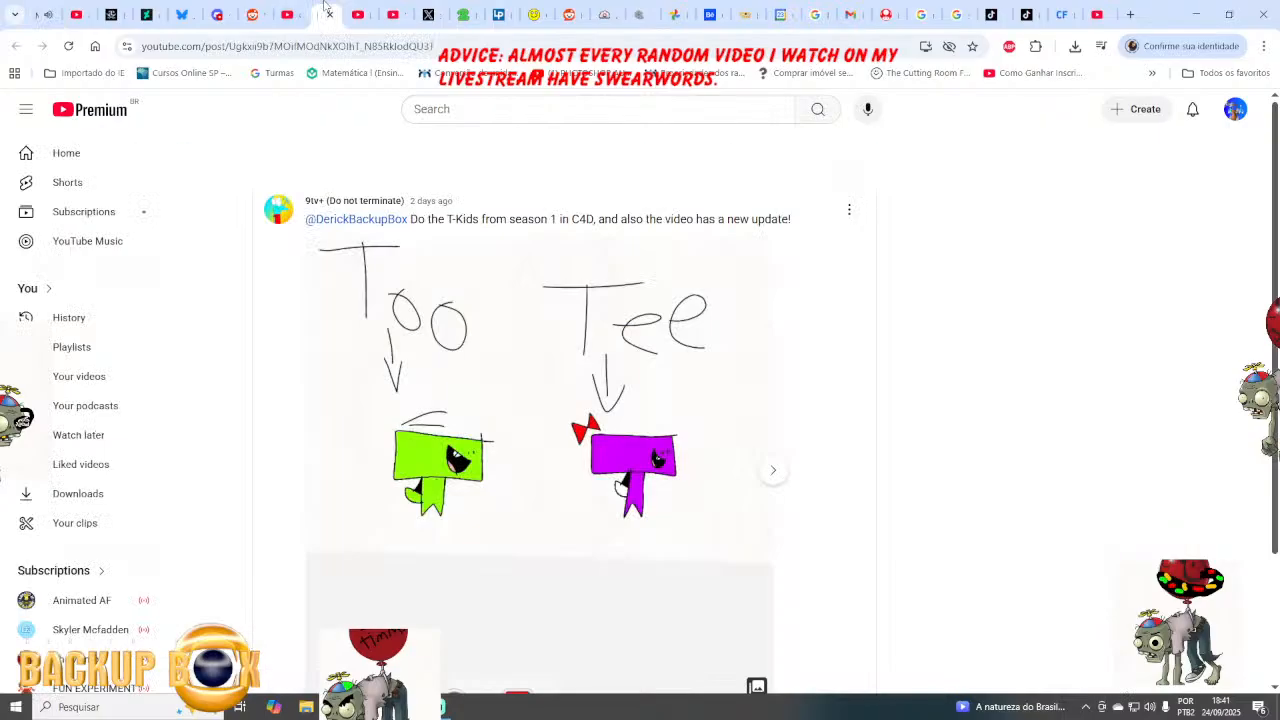
pyautogui.hotkey('alt', 'Tab')
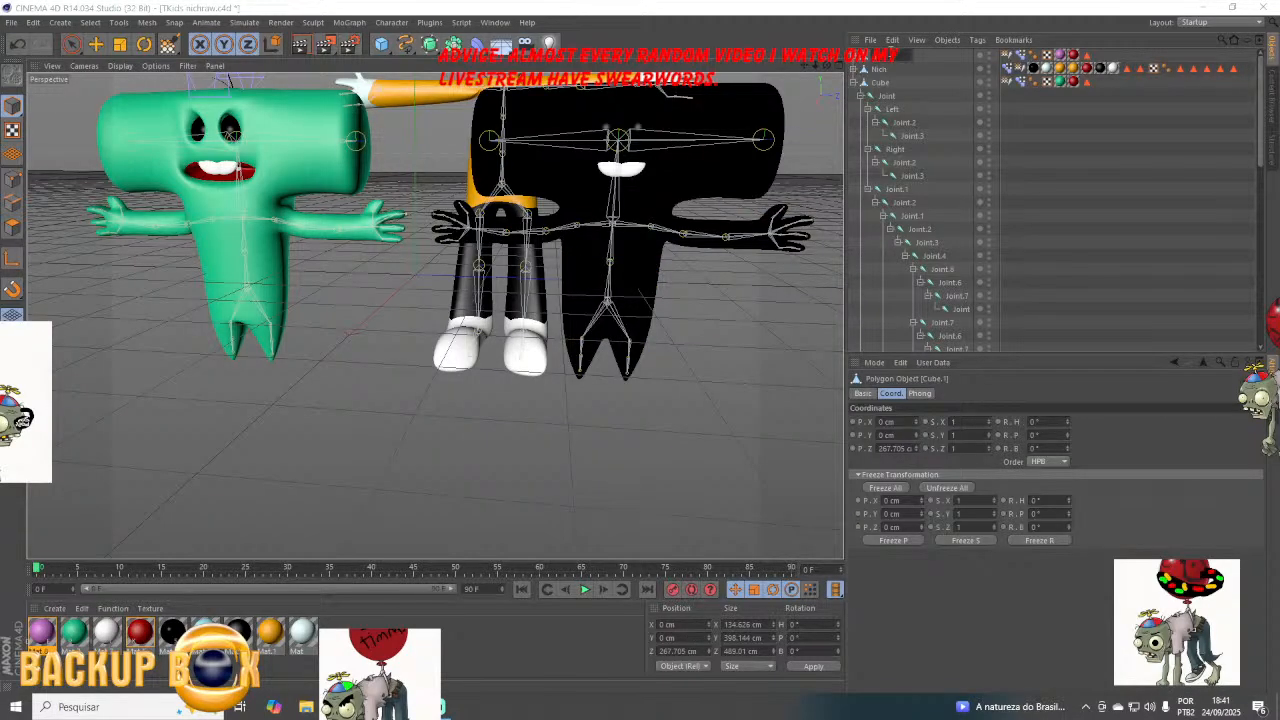
# Rename the green character's Cube object to Too and save the project.
pyautogui.click(880, 83)
pyautogui.doubleClick(879, 83)
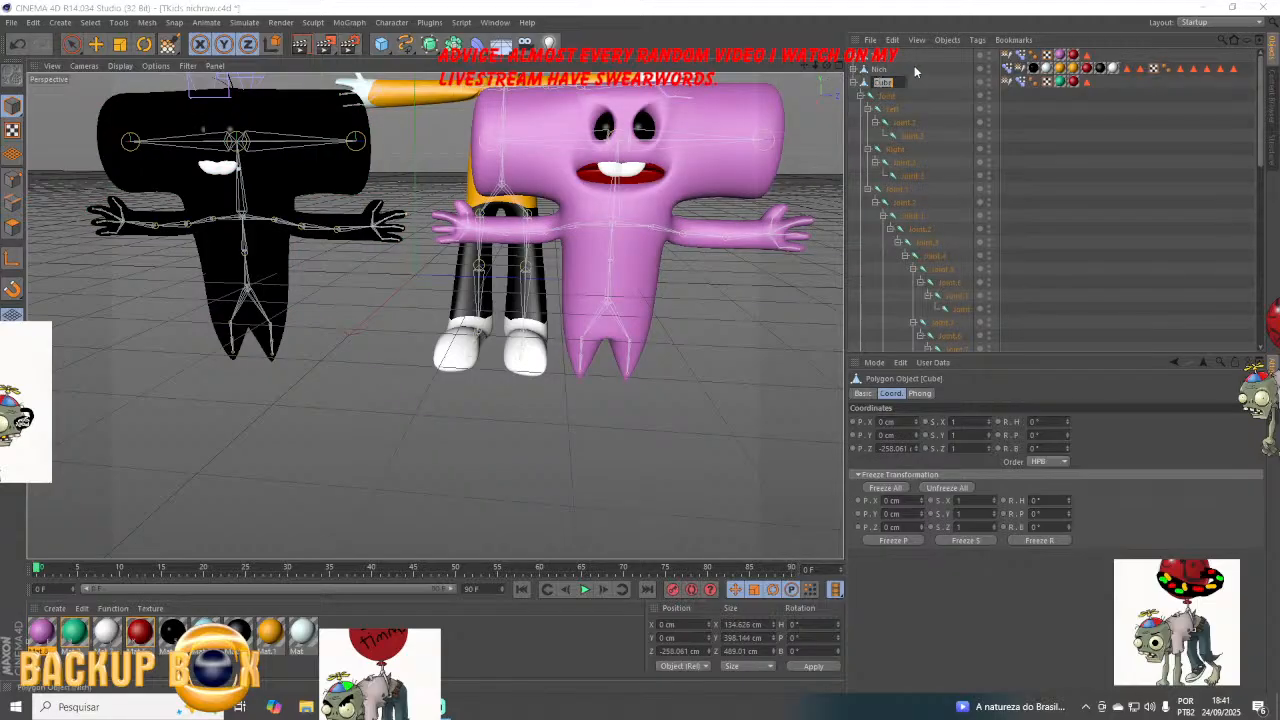
pyautogui.write('Too')
pyautogui.press('Return')
pyautogui.click(11, 22)
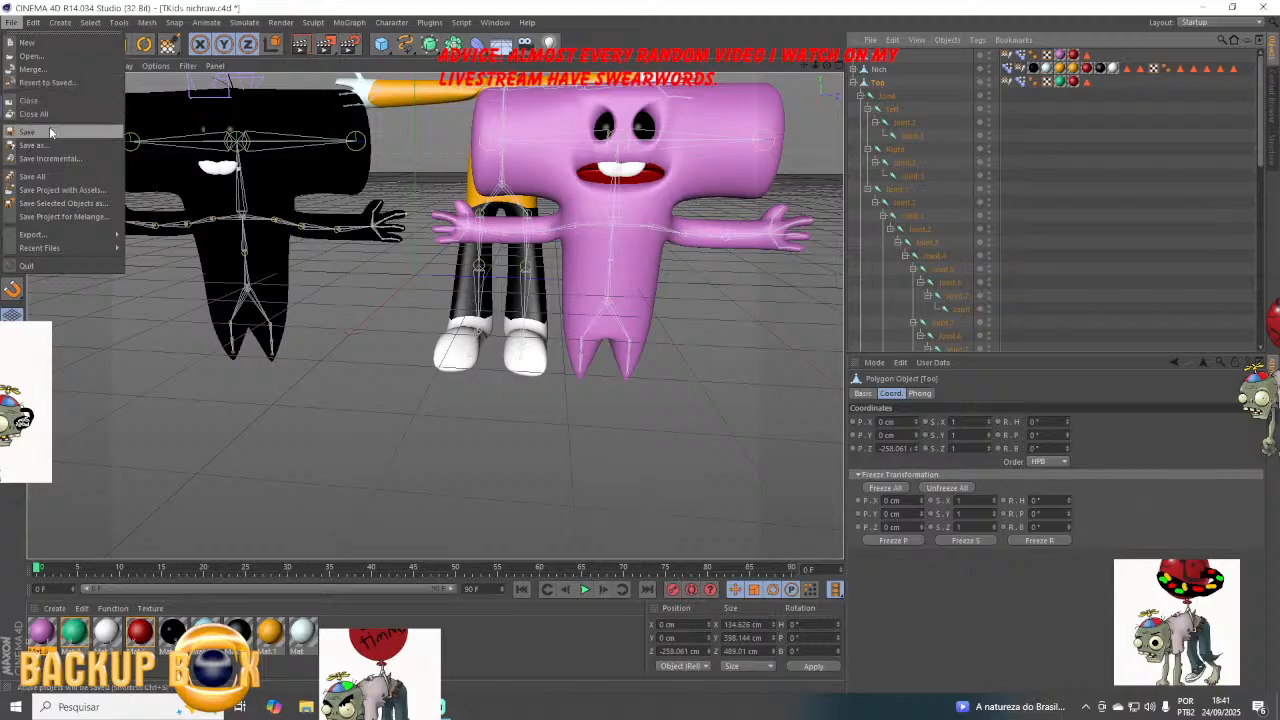
pyautogui.click(49, 126)
pyautogui.moveTo(804, 66); pyautogui.dragTo(1126, 104)
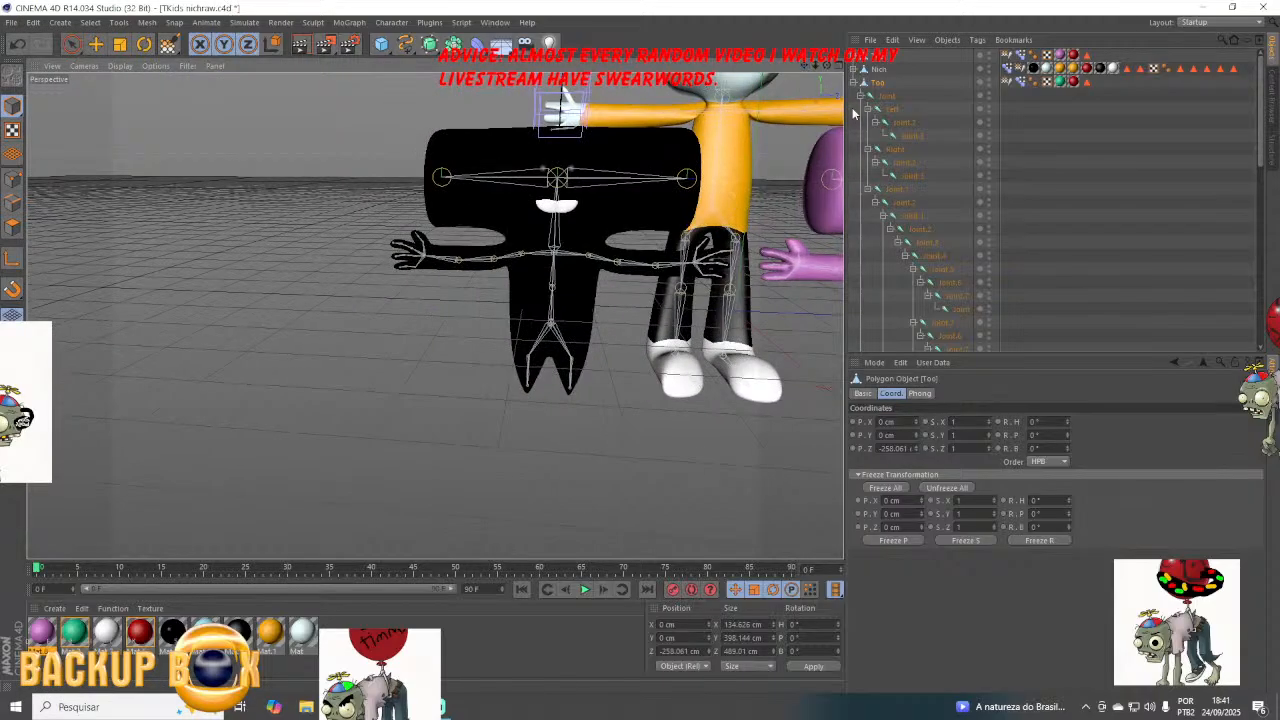
# Display the root Joint's skin weights on Too and erase them from the front of both pointed leg tips.
pyautogui.click(884, 97)
pyautogui.scroll(10, 550, 395)
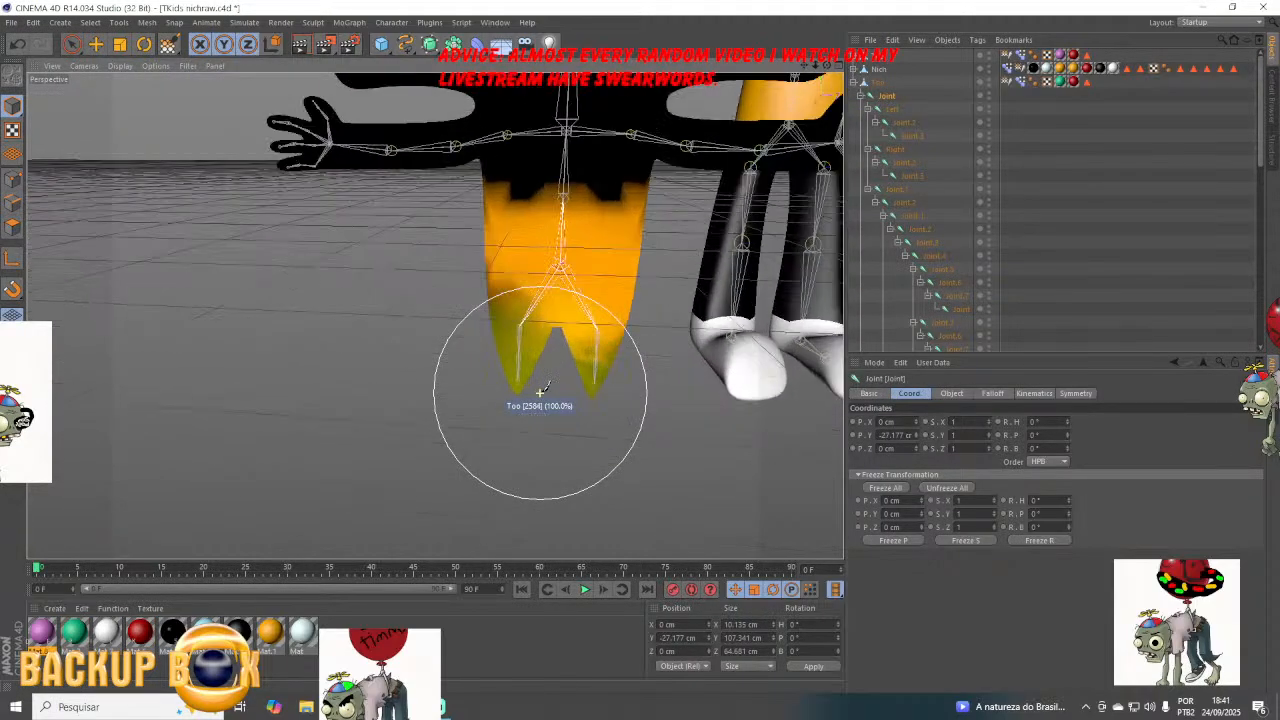
pyautogui.moveTo(681, 357)
pyautogui.mouseDown()
pyautogui.moveTo(671, 363)
pyautogui.moveTo(653, 320)
pyautogui.moveTo(637, 343)
pyautogui.mouseUp()
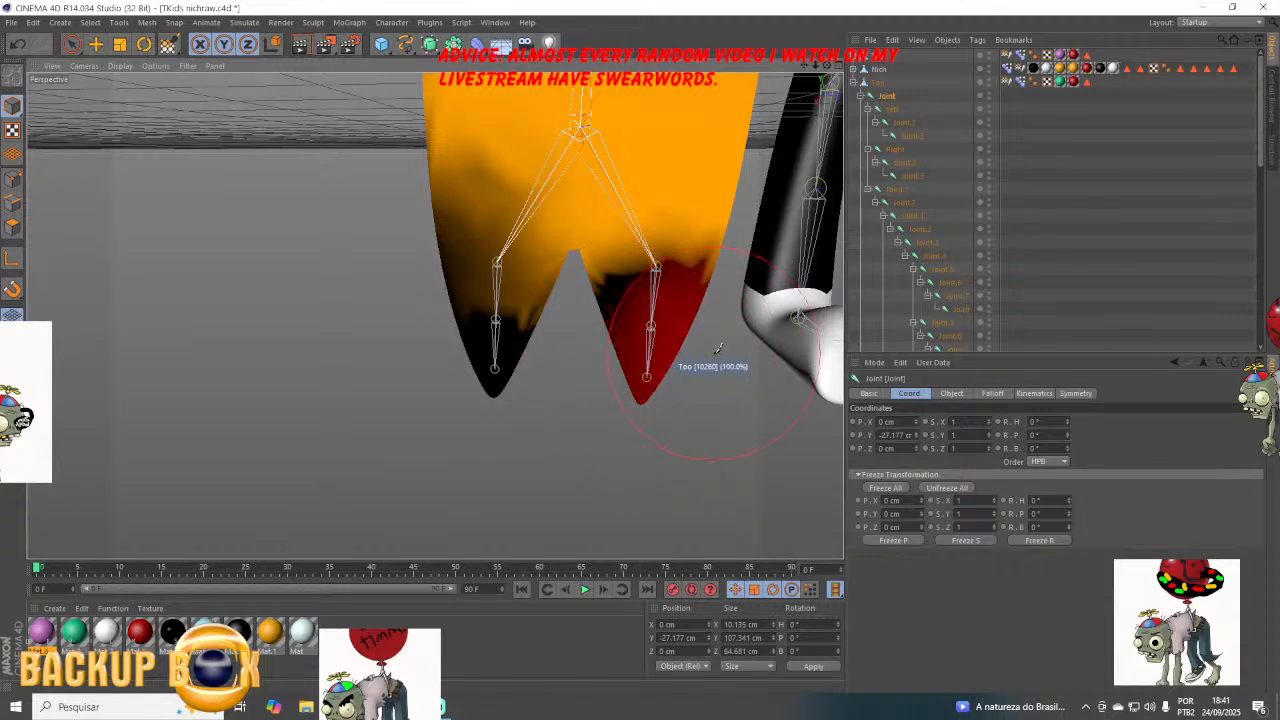
pyautogui.click(477, 375)
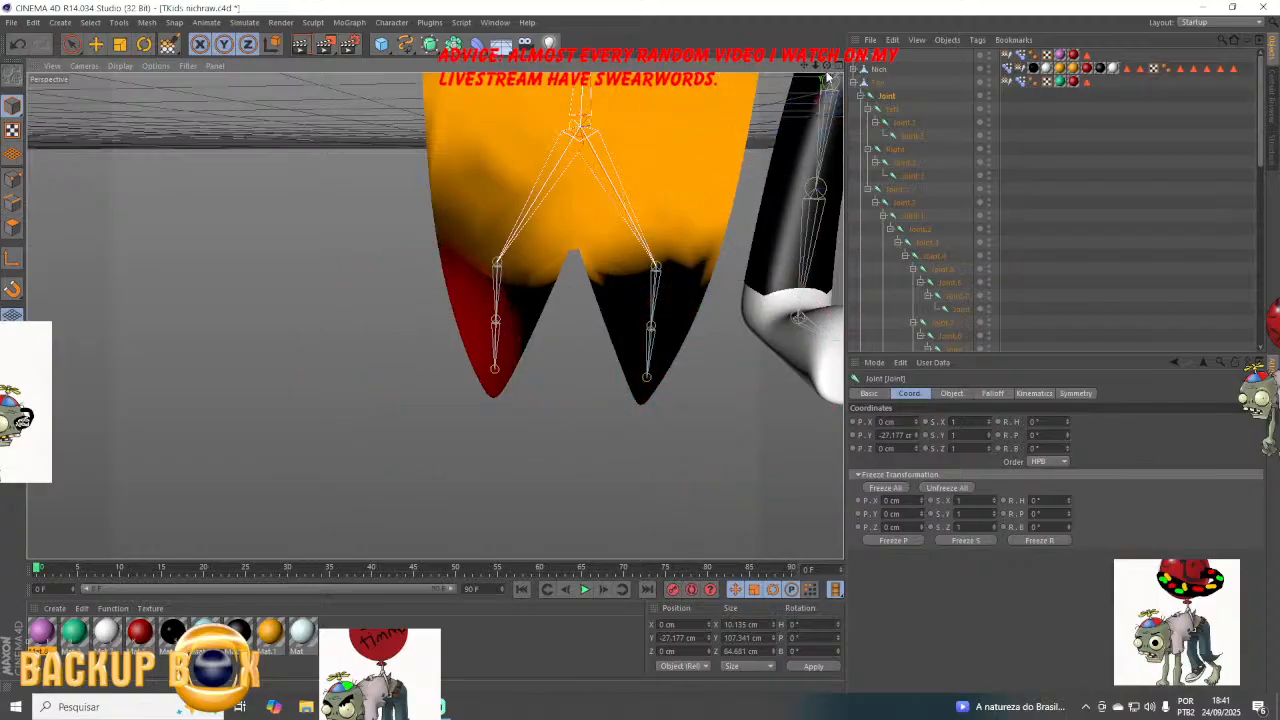
# Erase the root Joint's skin weights from the sides and back of both of Too's leg tips.
pyautogui.moveTo(826, 70); pyautogui.dragTo(434, 314)
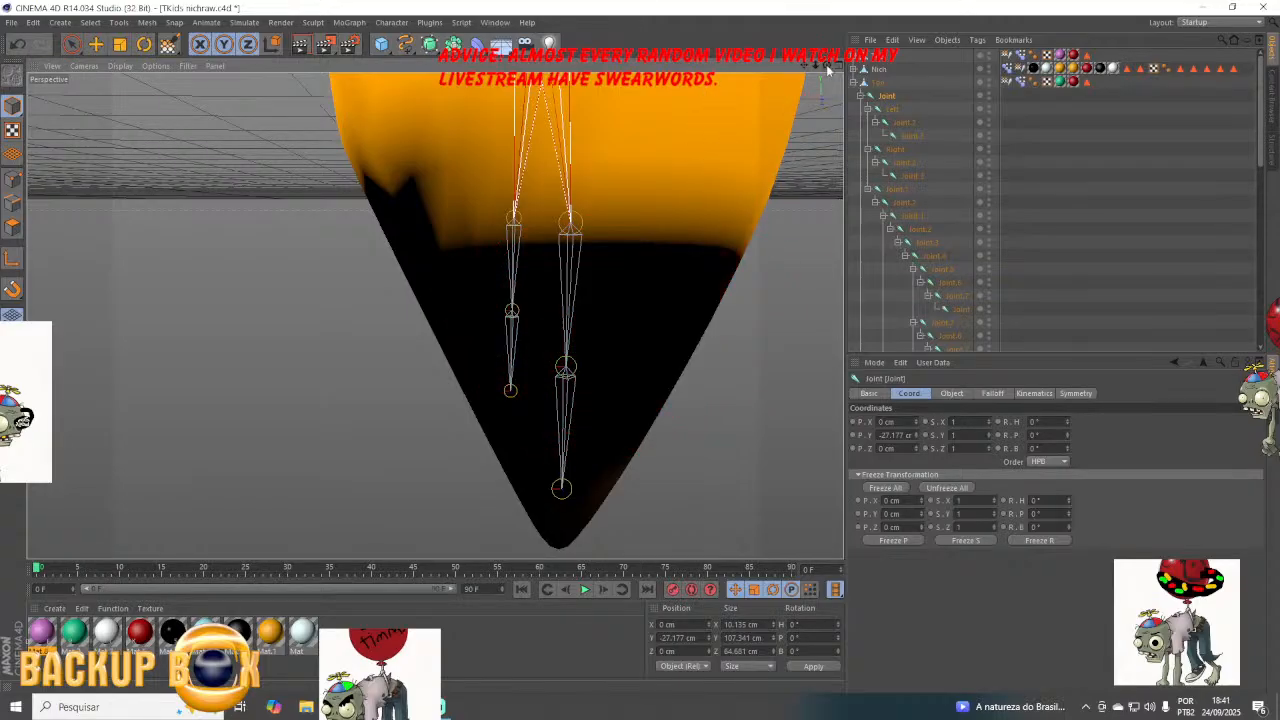
pyautogui.moveTo(827, 68)
pyautogui.mouseDown()
pyautogui.moveTo(520, 180)
pyautogui.moveTo(265, 250)
pyautogui.mouseUp()
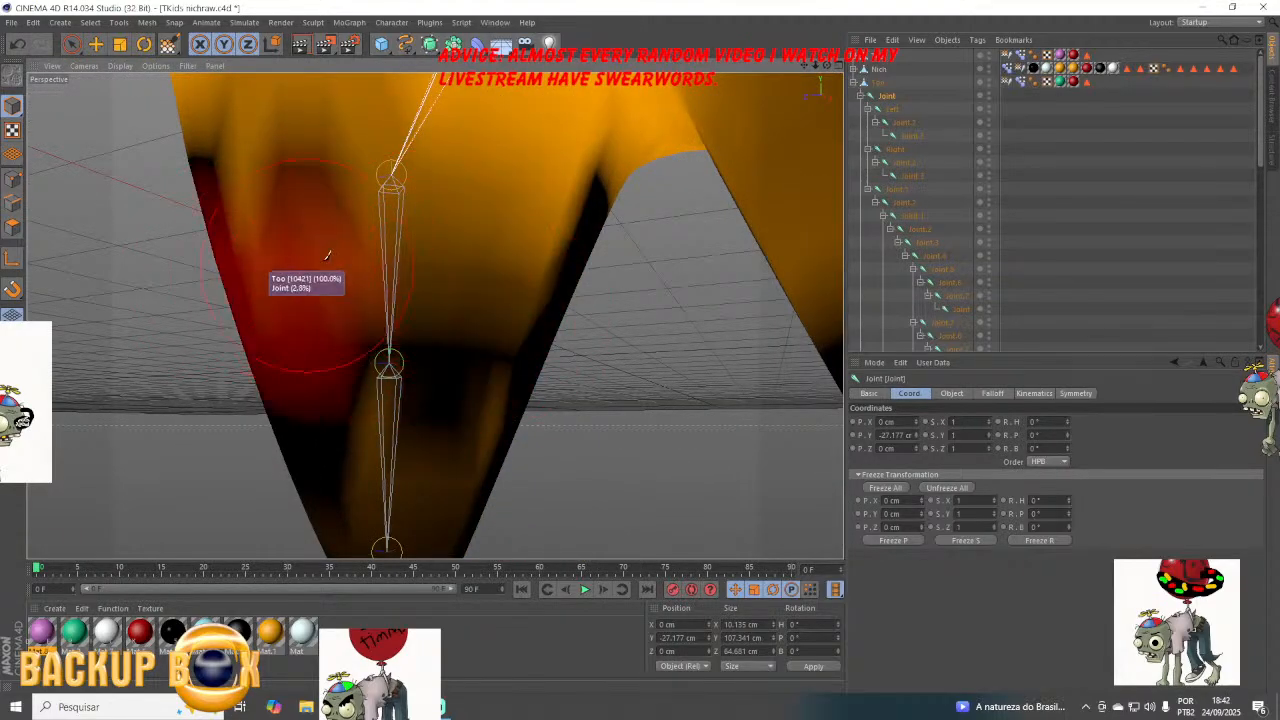
pyautogui.scroll(-5, 345, 278)
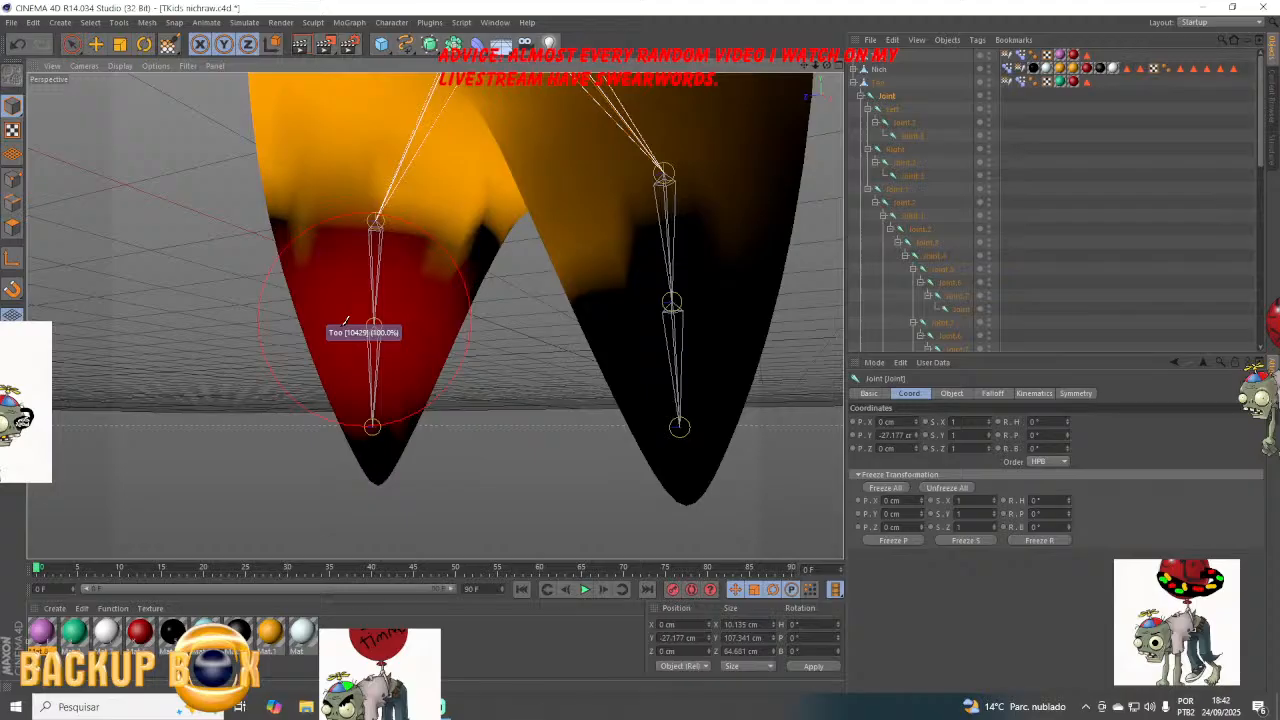
pyautogui.click(343, 323)
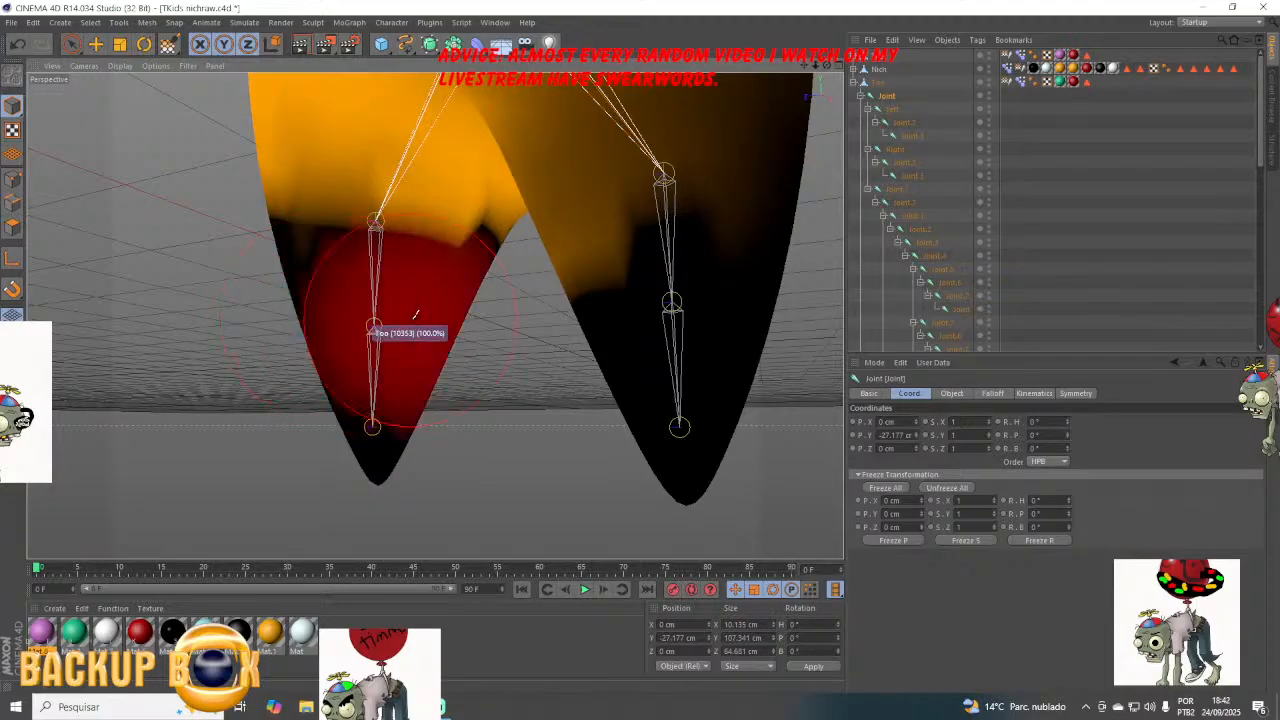
pyautogui.moveTo(590, 330)
pyautogui.mouseDown()
pyautogui.moveTo(655, 310)
pyautogui.moveTo(797, 334)
pyautogui.moveTo(668, 324)
pyautogui.mouseUp()
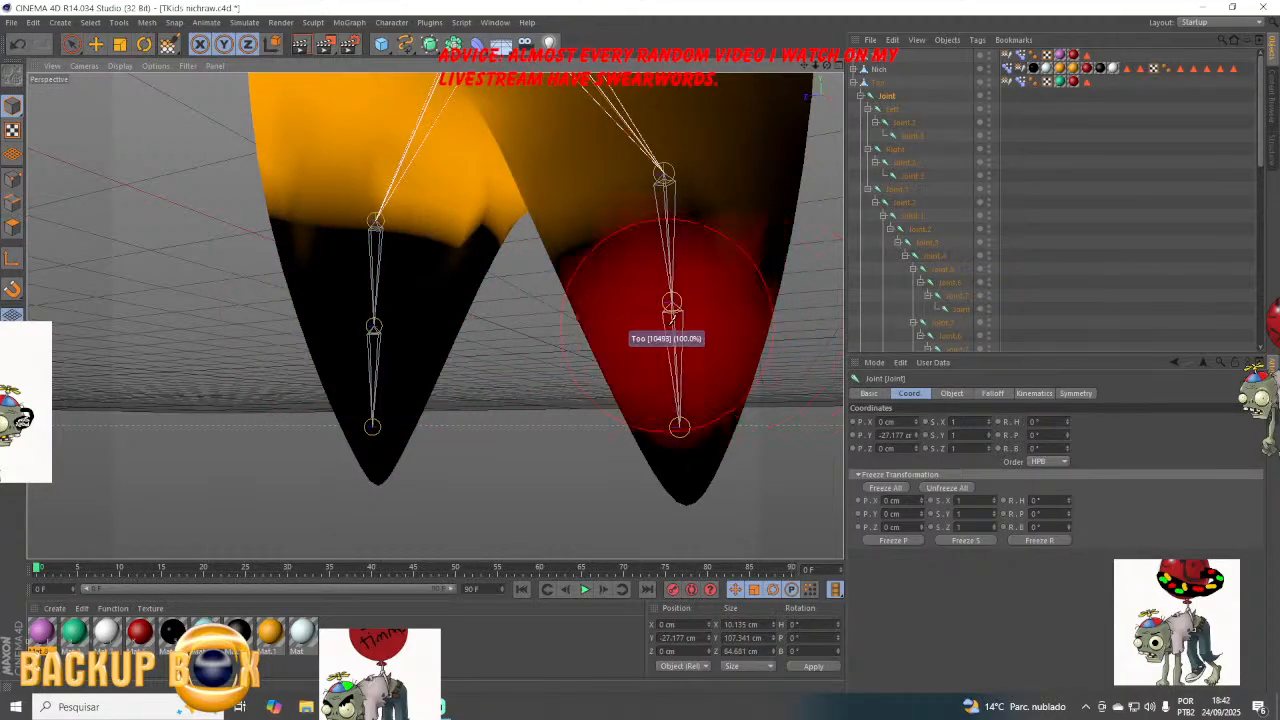
# Erase the root Joint's leftover skin weights along the inner edges between Too's two leg tips.
pyautogui.moveTo(815, 66)
pyautogui.mouseDown()
pyautogui.moveTo(435, 316)
pyautogui.moveTo(450, 340)
pyautogui.mouseUp()
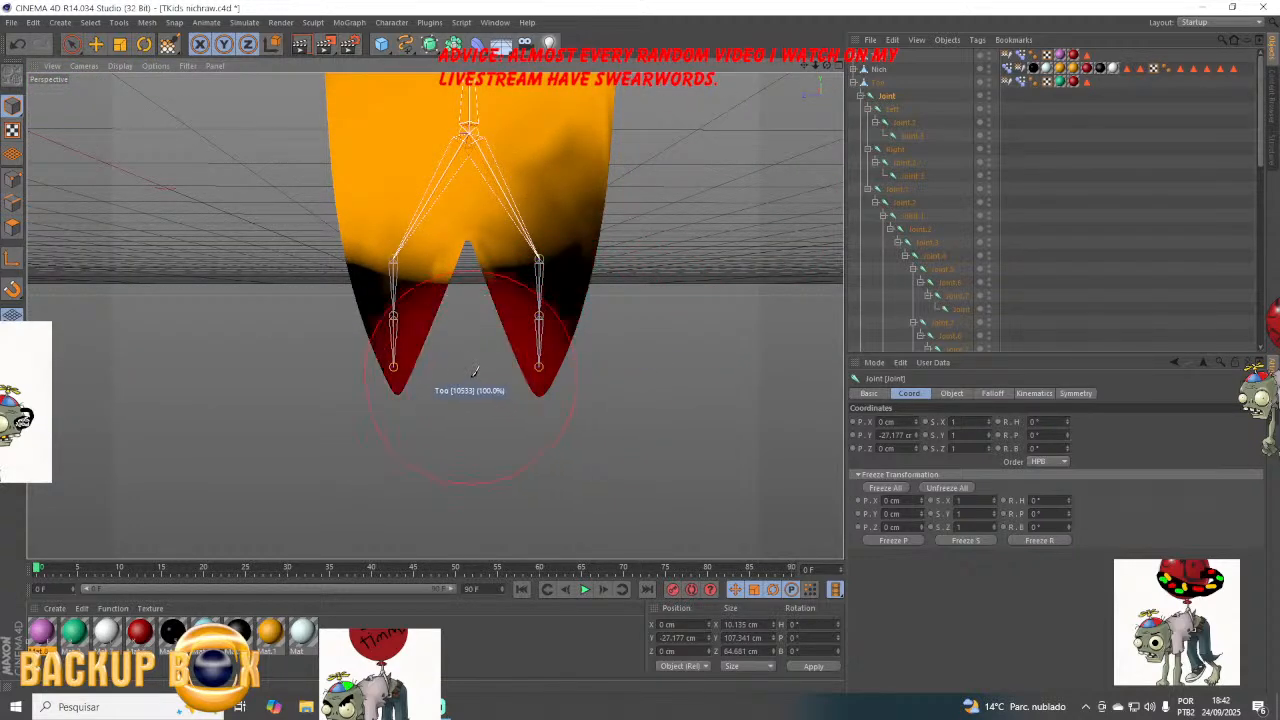
pyautogui.scroll(2, 466, 428)
pyautogui.scroll(3, 465, 428)
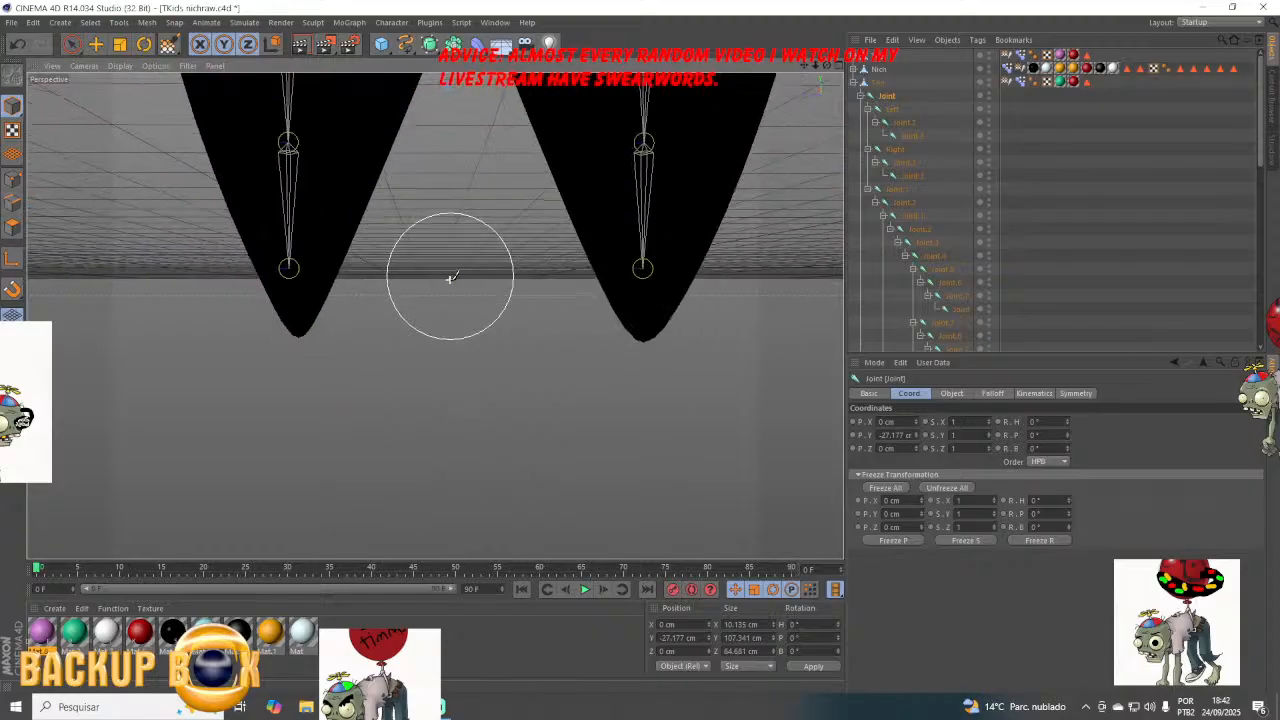
pyautogui.scroll(-3, 450, 260)
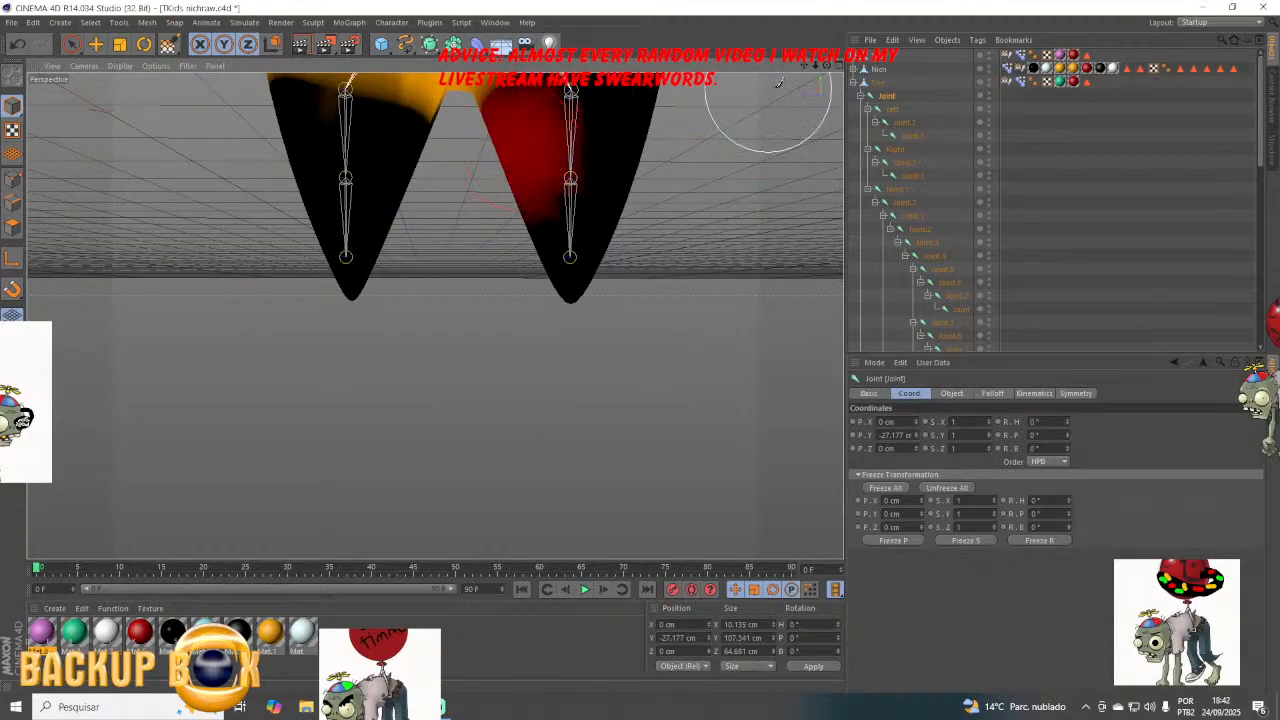
pyautogui.moveTo(826, 66); pyautogui.dragTo(434, 314)
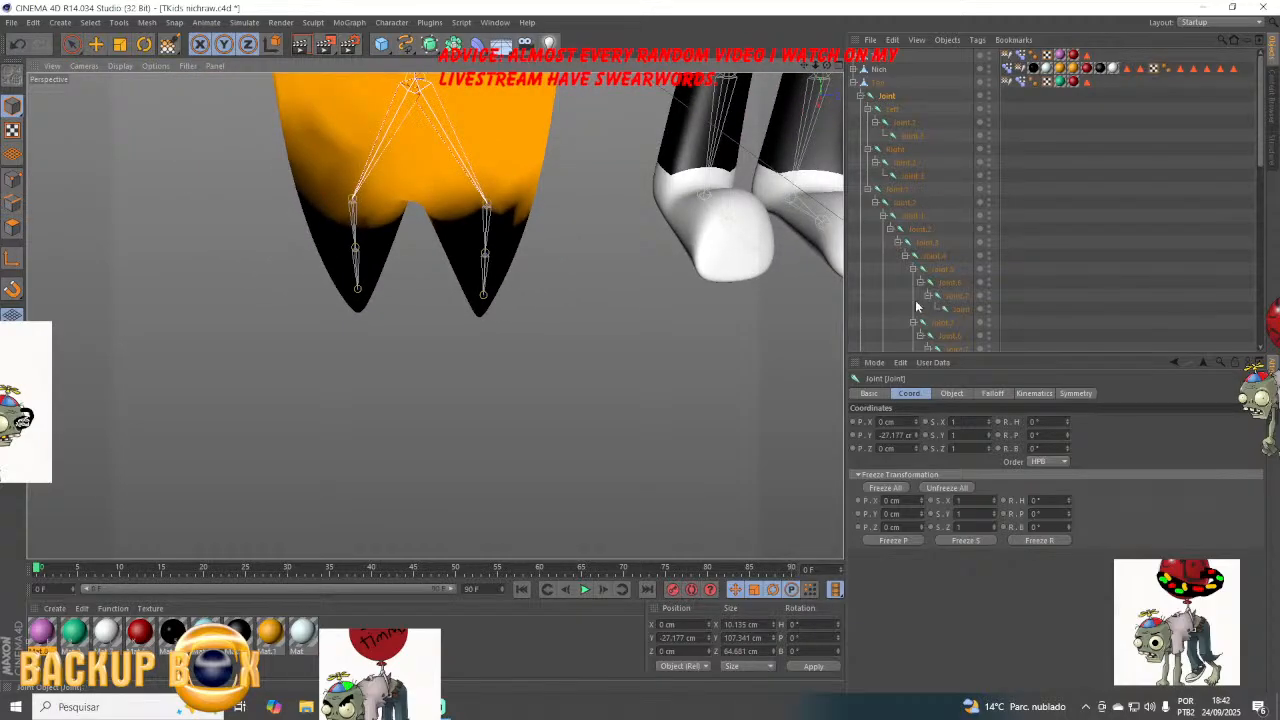
# Display the skin weights of the arm's Joint.1 and erase them from the front of Too's head above that arm.
pyautogui.click(934, 245)
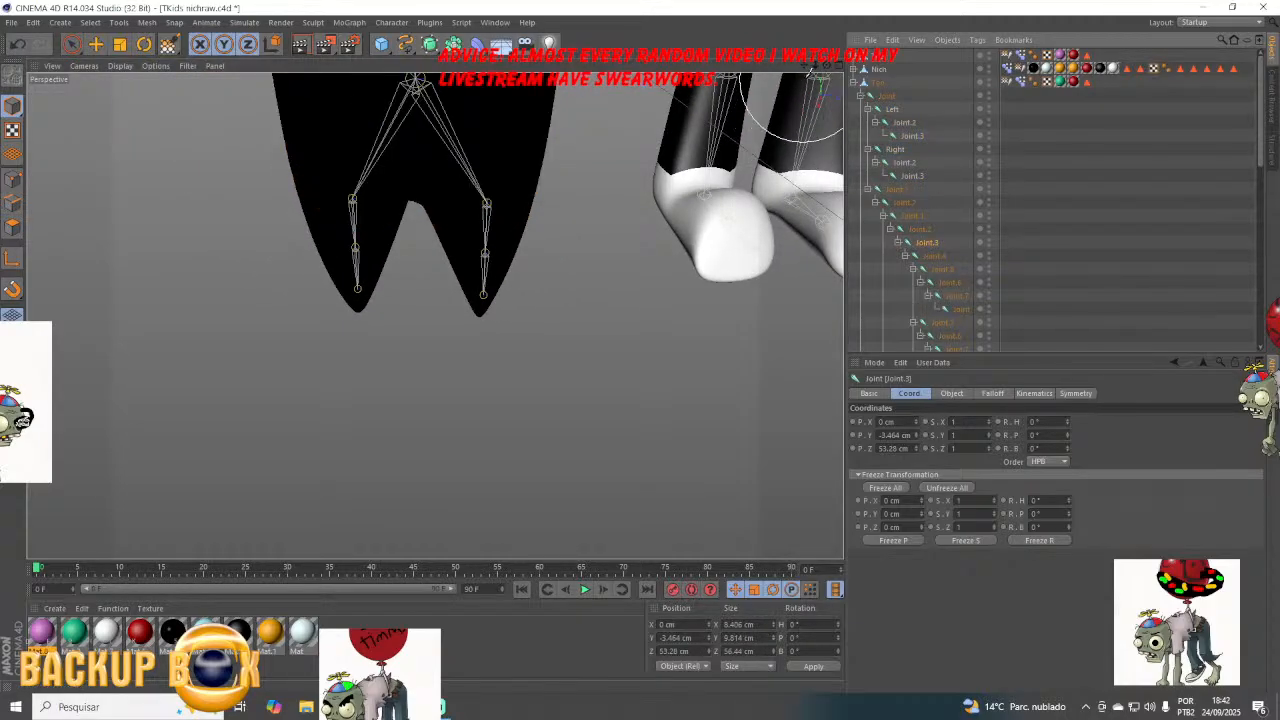
pyautogui.moveTo(800, 73)
pyautogui.mouseDown()
pyautogui.moveTo(434, 314)
pyautogui.moveTo(812, 72)
pyautogui.moveTo(434, 314)
pyautogui.mouseUp()
pyautogui.click(912, 216)
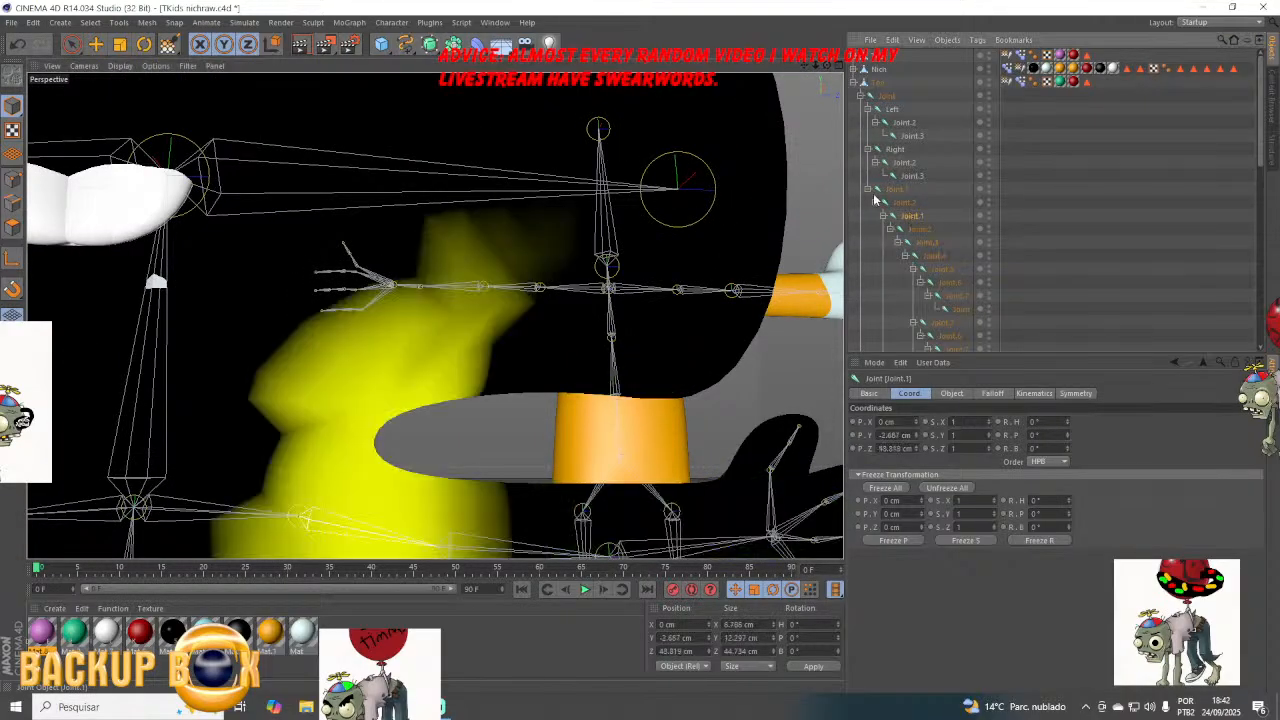
pyautogui.moveTo(551, 206)
pyautogui.mouseDown()
pyautogui.moveTo(443, 214)
pyautogui.moveTo(426, 283)
pyautogui.moveTo(366, 286)
pyautogui.moveTo(371, 300)
pyautogui.moveTo(466, 313)
pyautogui.mouseUp()
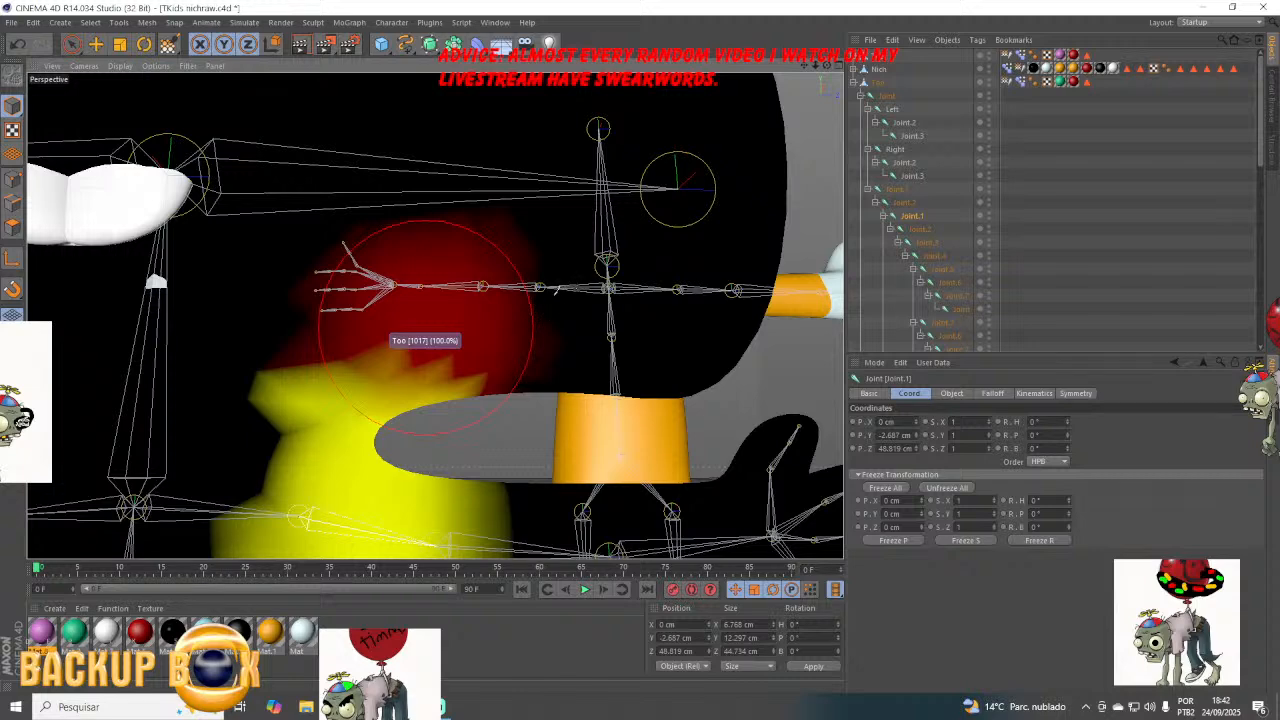
pyautogui.moveTo(488, 311); pyautogui.dragTo(414, 322)
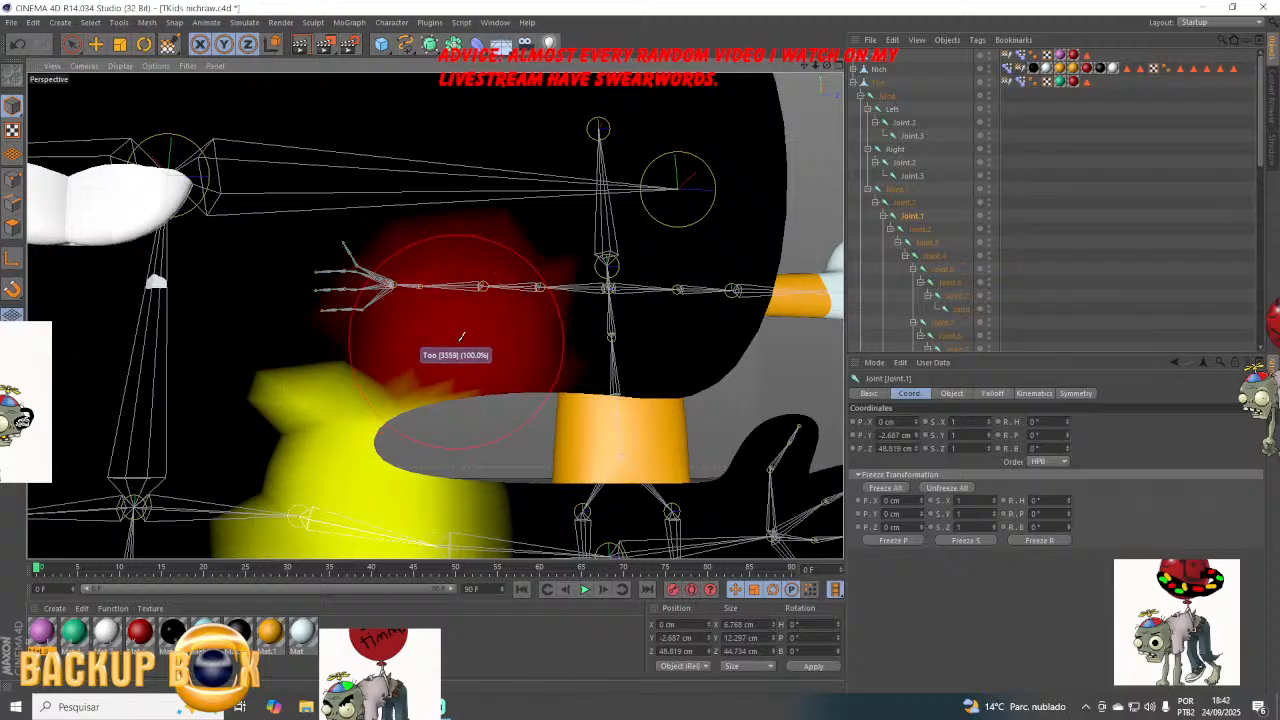
pyautogui.moveTo(462, 339); pyautogui.dragTo(415, 340)
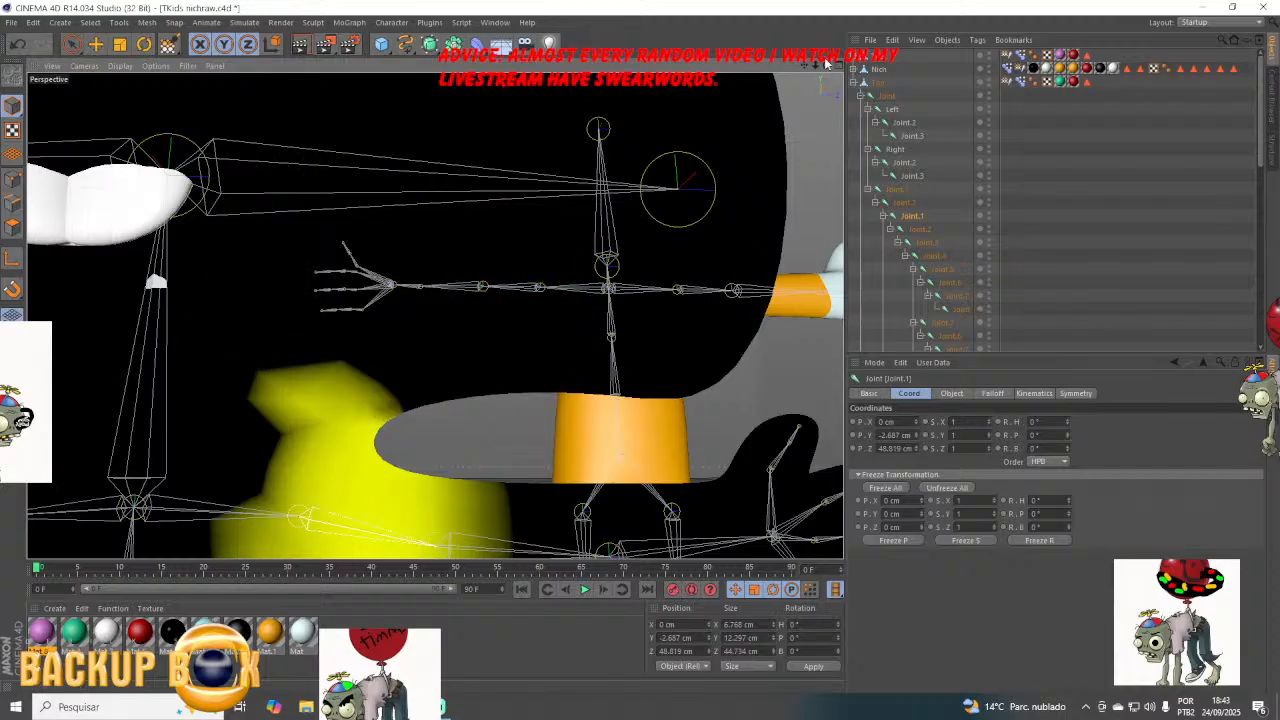
# Erase Joint.1's skin weights from the back of Too's head above the same arm.
pyautogui.moveTo(827, 65); pyautogui.dragTo(435, 316)
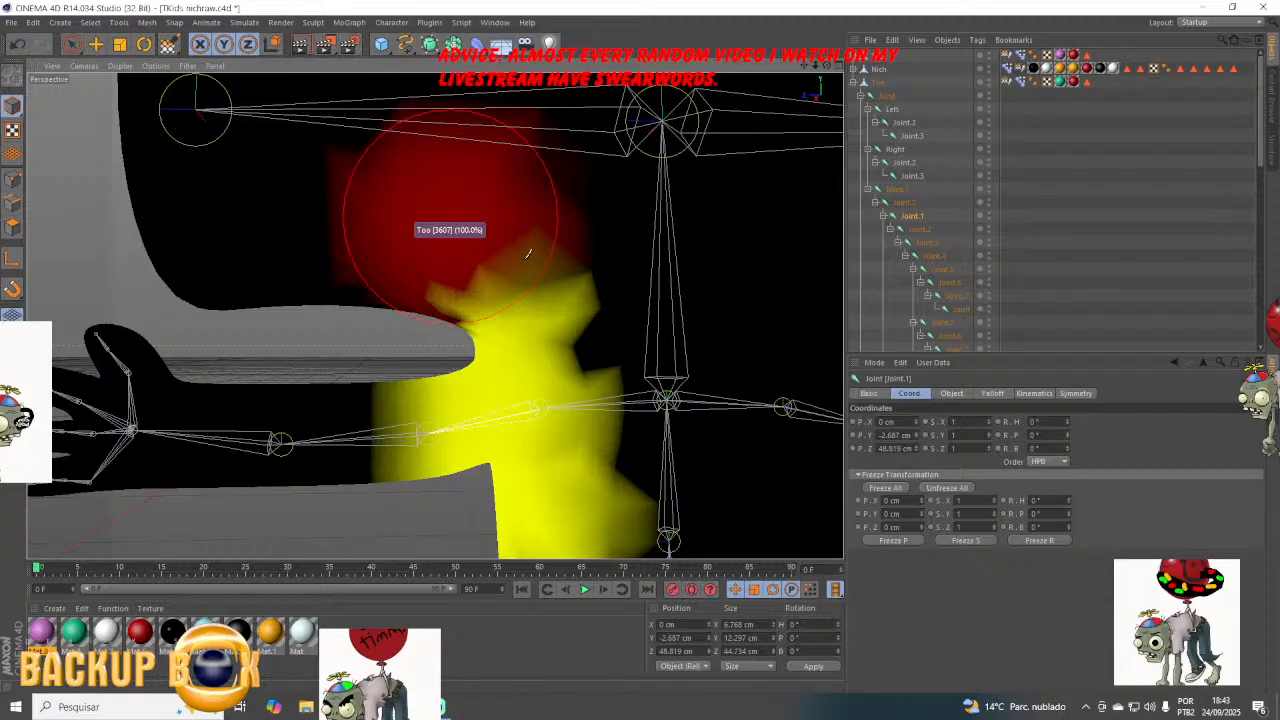
pyautogui.click(528, 255)
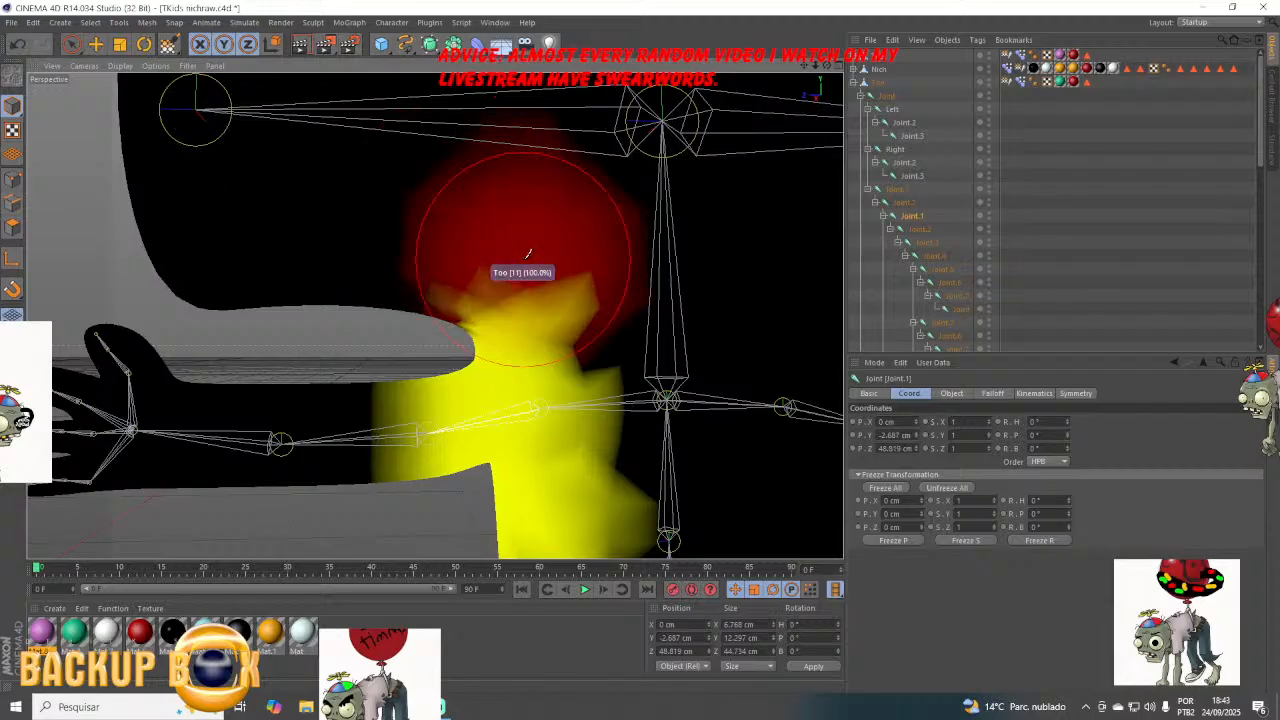
pyautogui.click(528, 255)
pyautogui.click(514, 259)
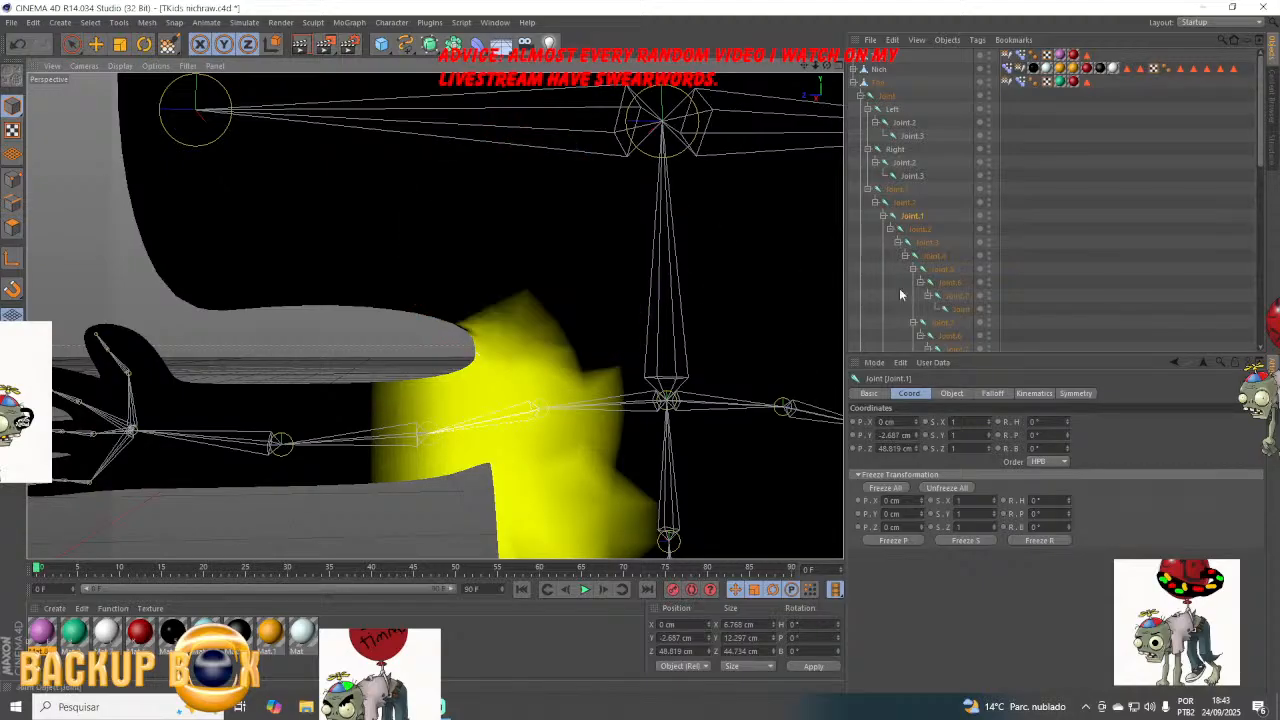
# Erase the arm's Joint.2 skin weights from the back of Too's head, and check the live chat in Streamlabs Desktop.
pyautogui.click(920, 229)
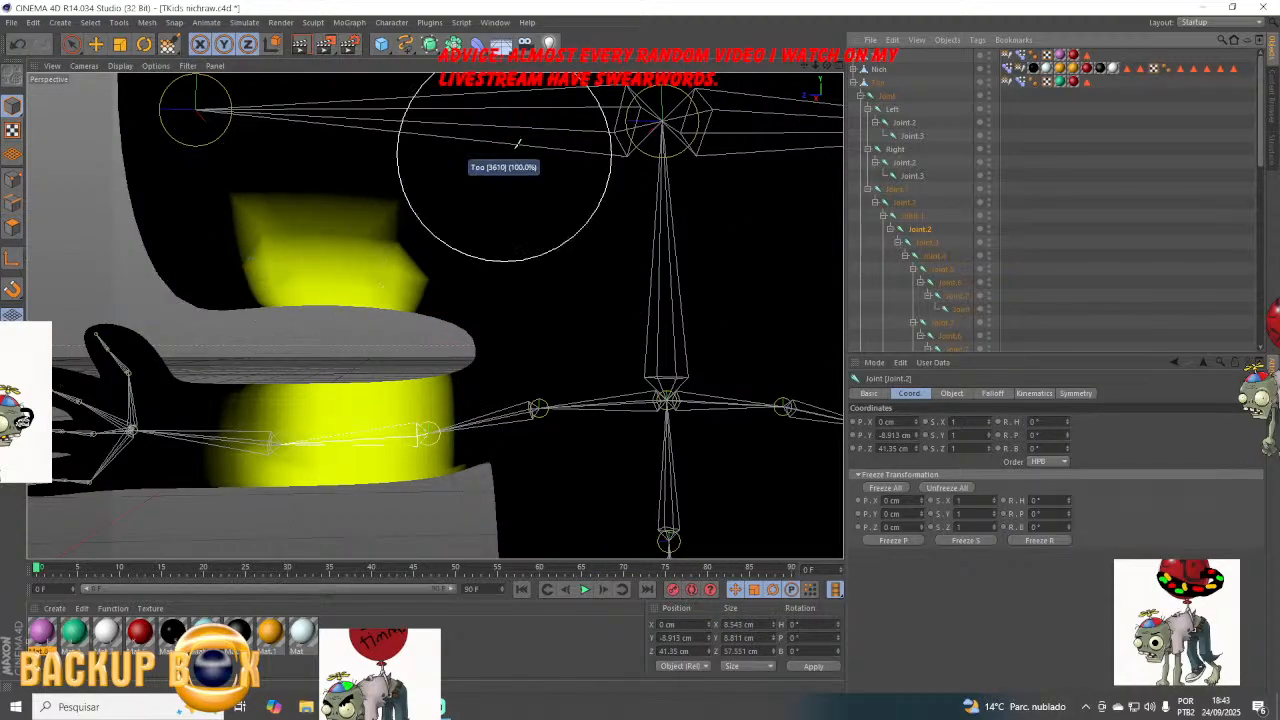
pyautogui.moveTo(441, 183)
pyautogui.mouseDown()
pyautogui.moveTo(271, 194)
pyautogui.moveTo(320, 194)
pyautogui.moveTo(390, 227)
pyautogui.mouseUp()
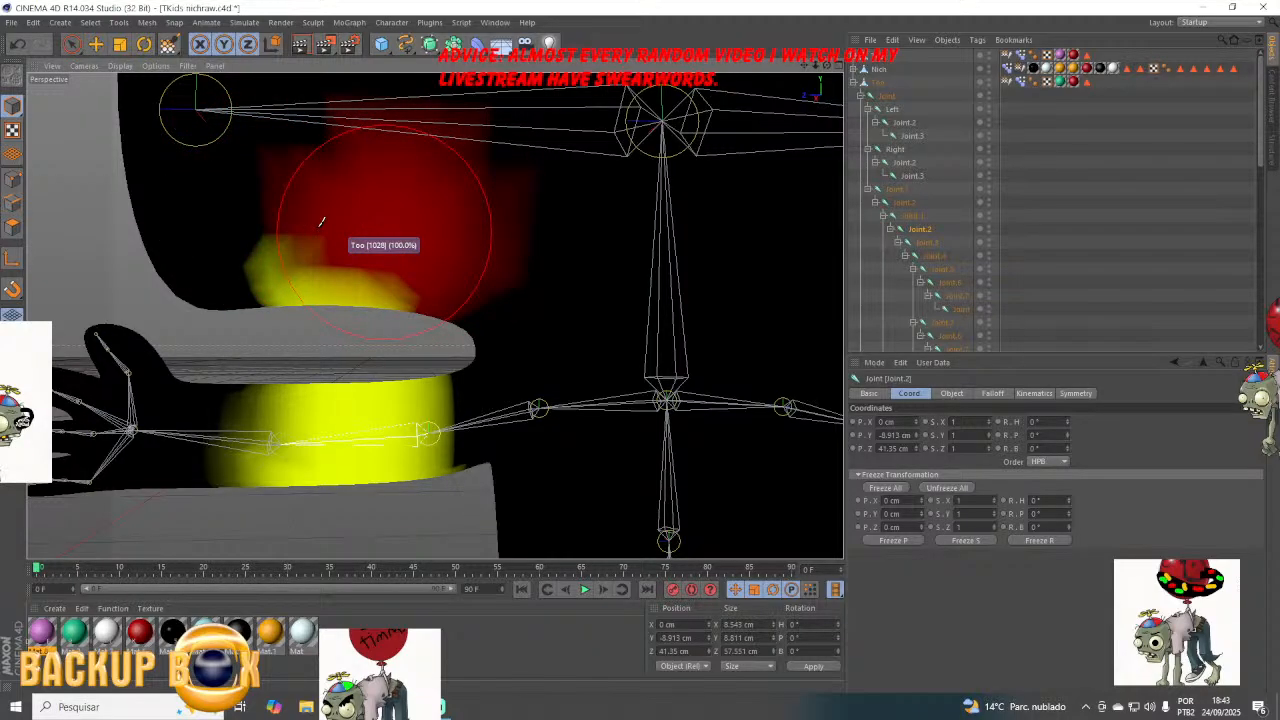
pyautogui.moveTo(320, 226); pyautogui.dragTo(350, 228)
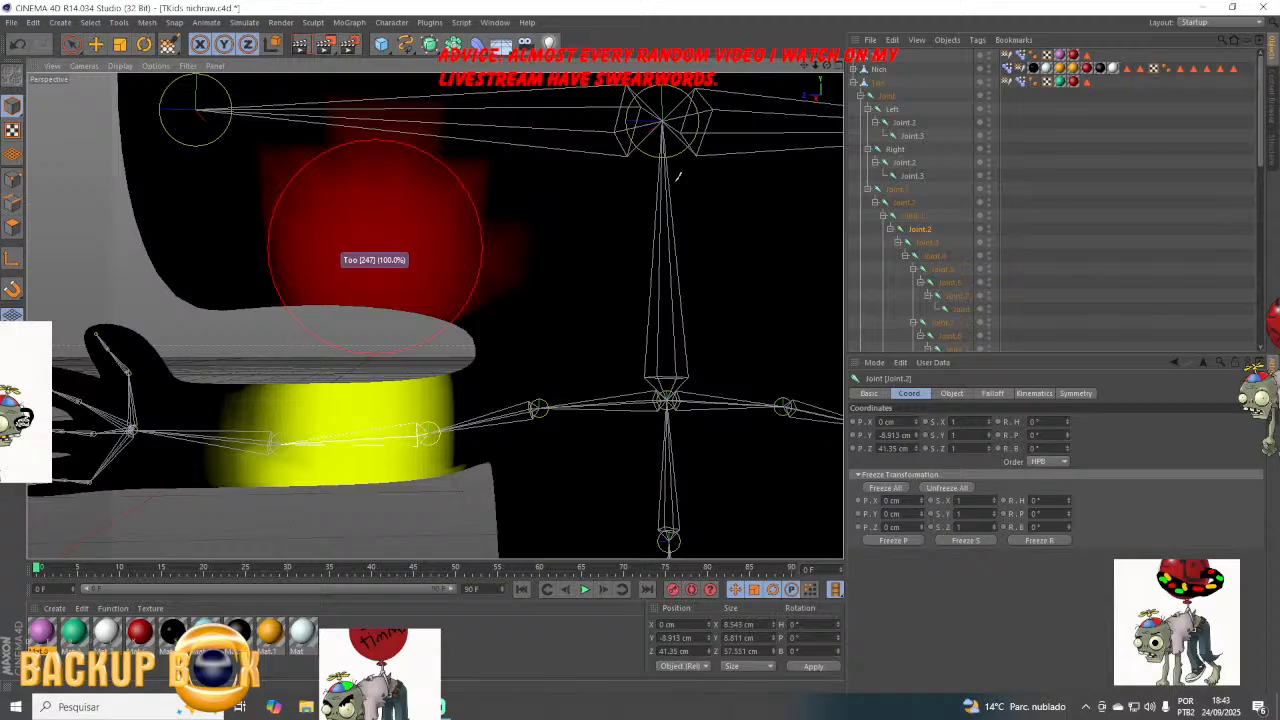
pyautogui.hotkey('alt', 'Tab')
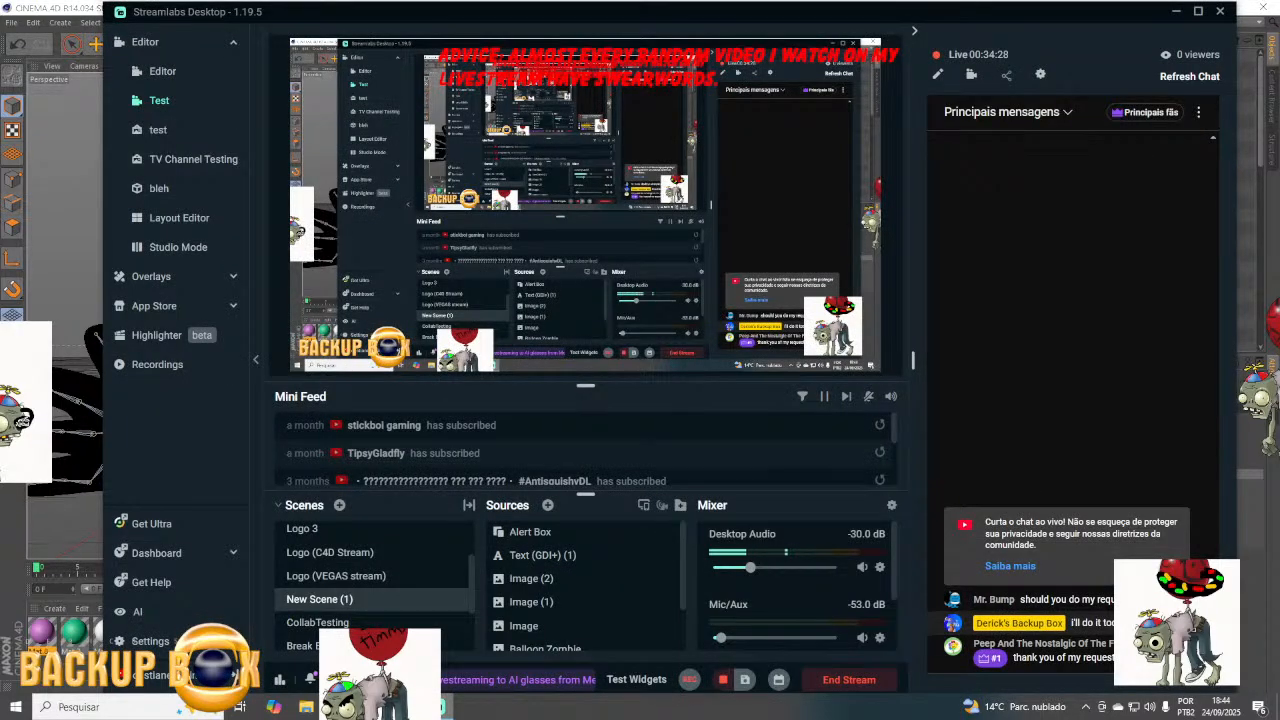
pyautogui.hotkey('alt', 'Tab')
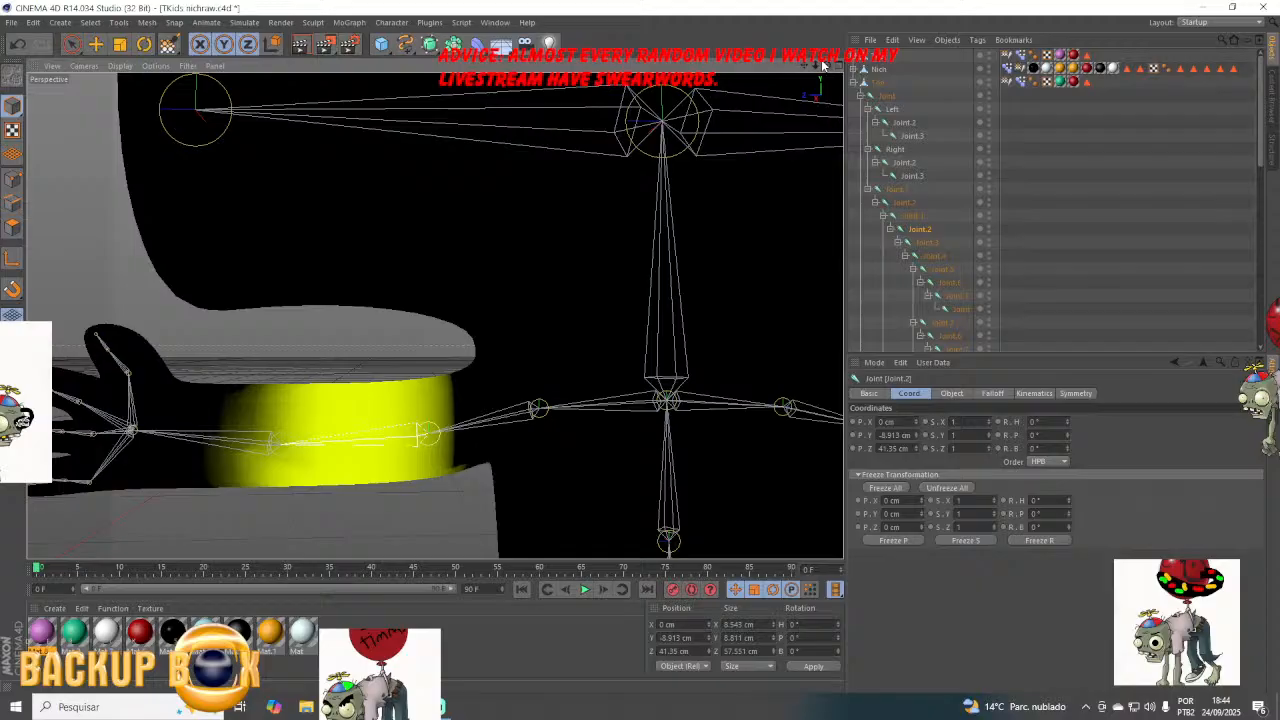
# Start erasing Joint.2's skin weights from the front of Too's head above the arm.
pyautogui.moveTo(825, 66); pyautogui.dragTo(435, 315)
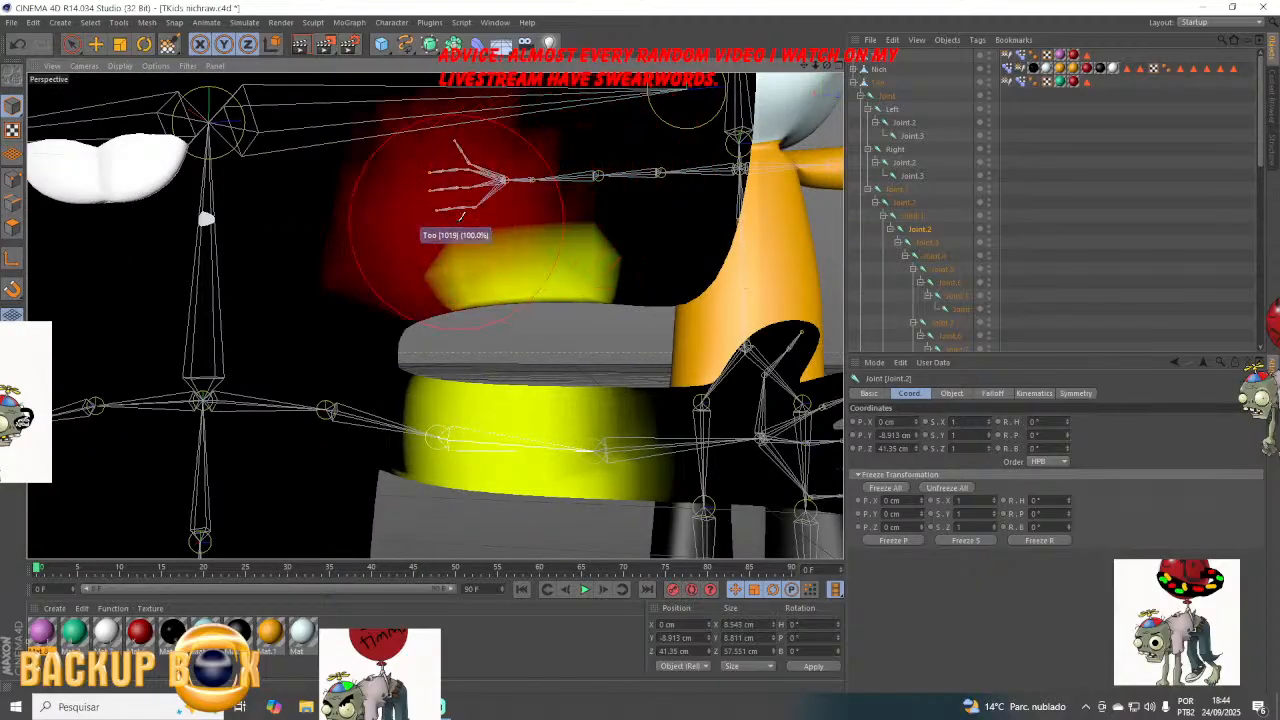
pyautogui.moveTo(461, 217); pyautogui.dragTo(490, 226)
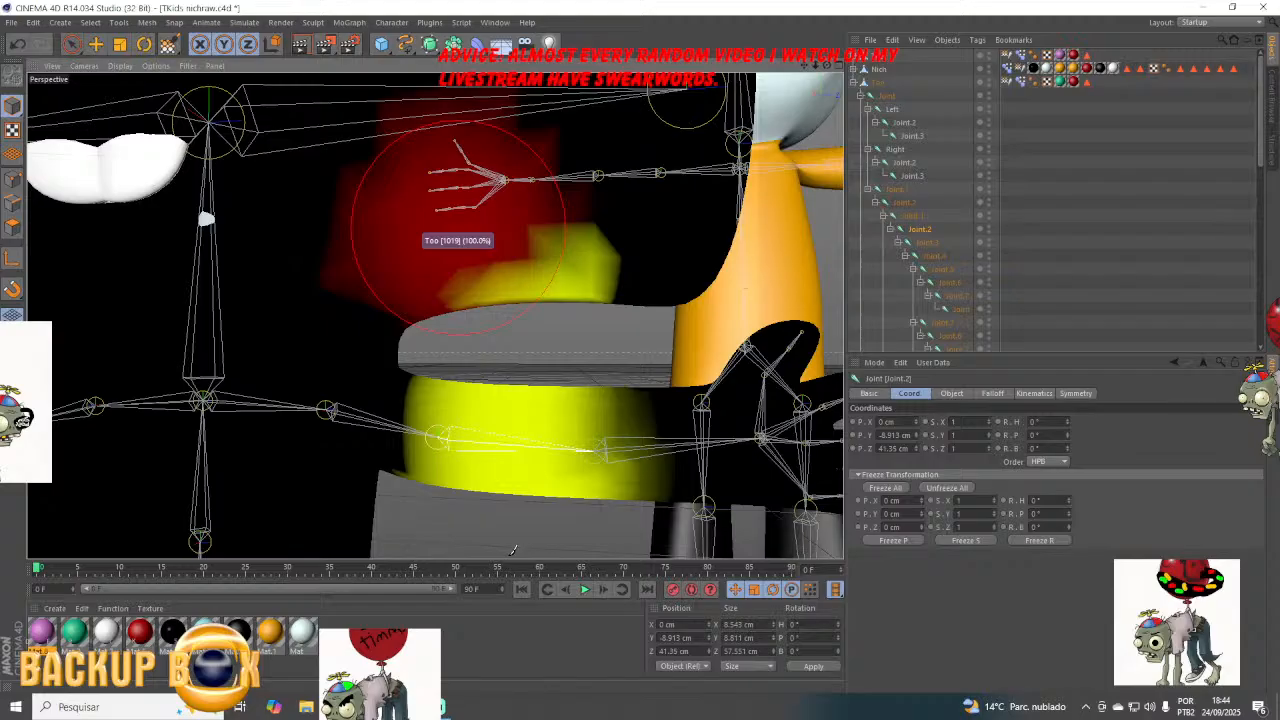
# Switch to Streamlabs Desktop to check the live chat, and return to CINEMA 4D with Piskel closed.
pyautogui.click(446, 706)
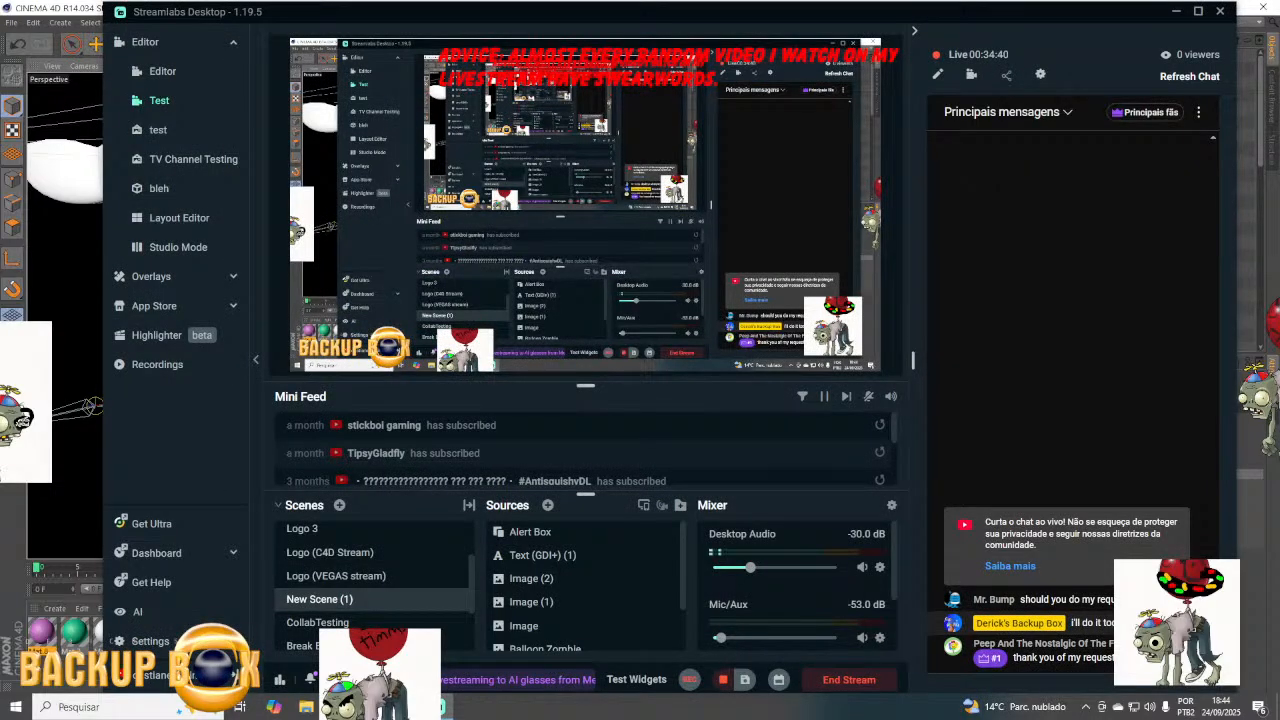
pyautogui.click(469, 706)
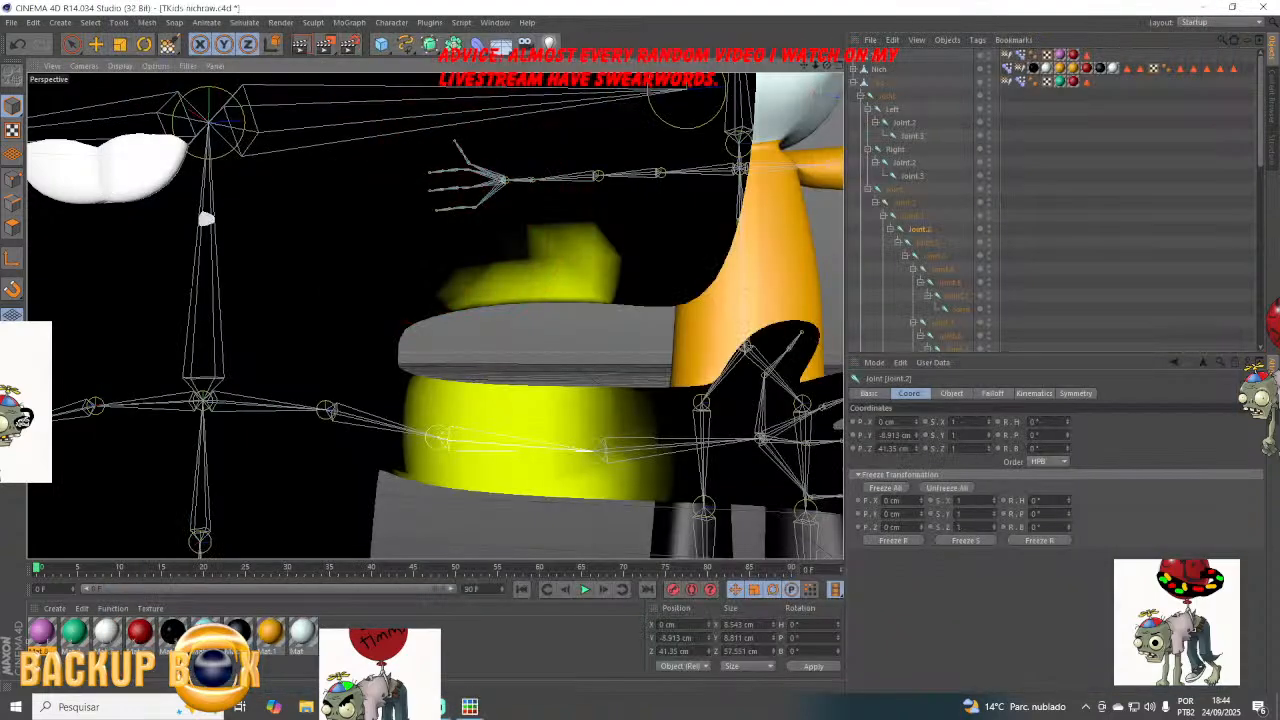
pyautogui.moveTo(459, 707)
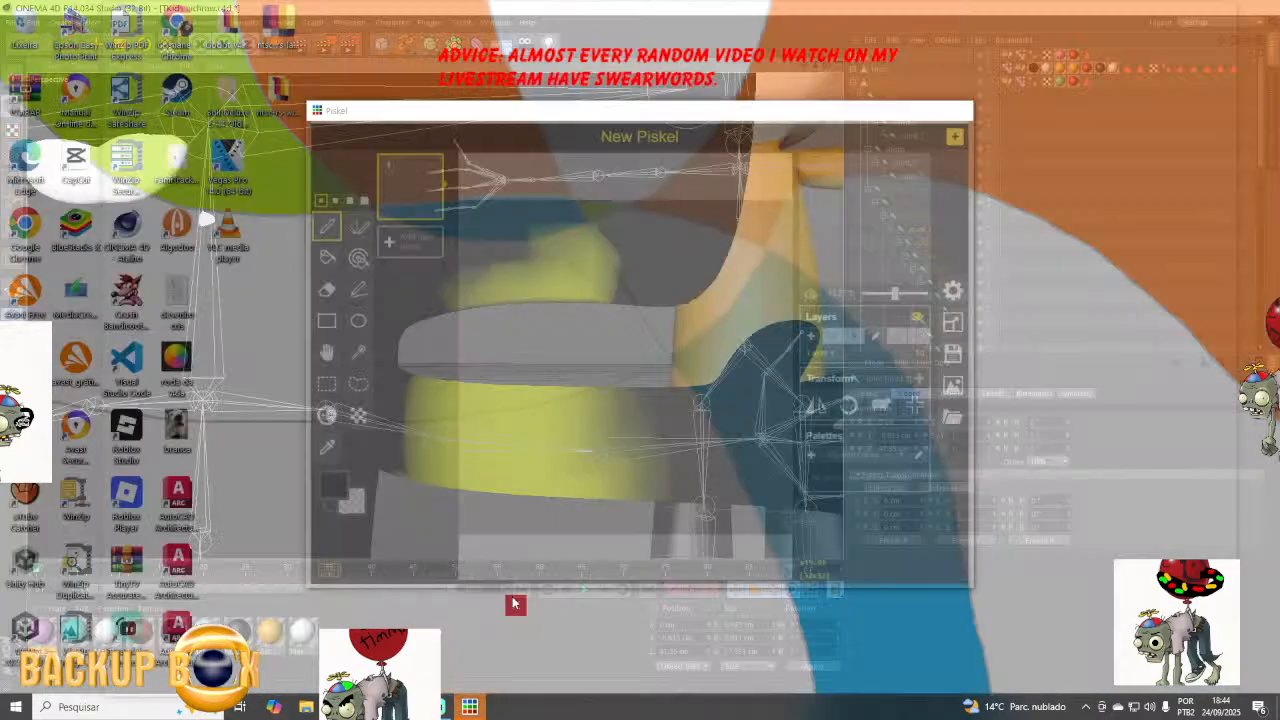
pyautogui.click(515, 605)
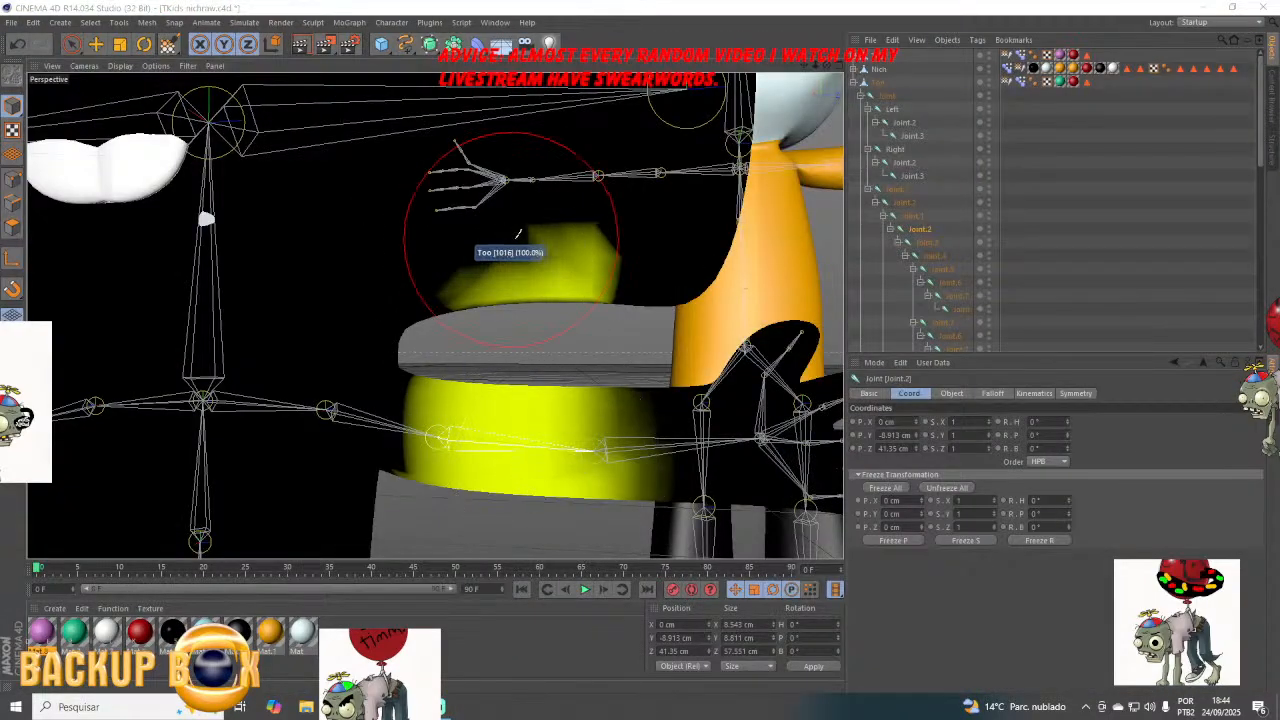
# Erase the rest of Joint.2's skin weights from the lower front of Too's head above the arm.
pyautogui.moveTo(518, 233); pyautogui.dragTo(550, 240)
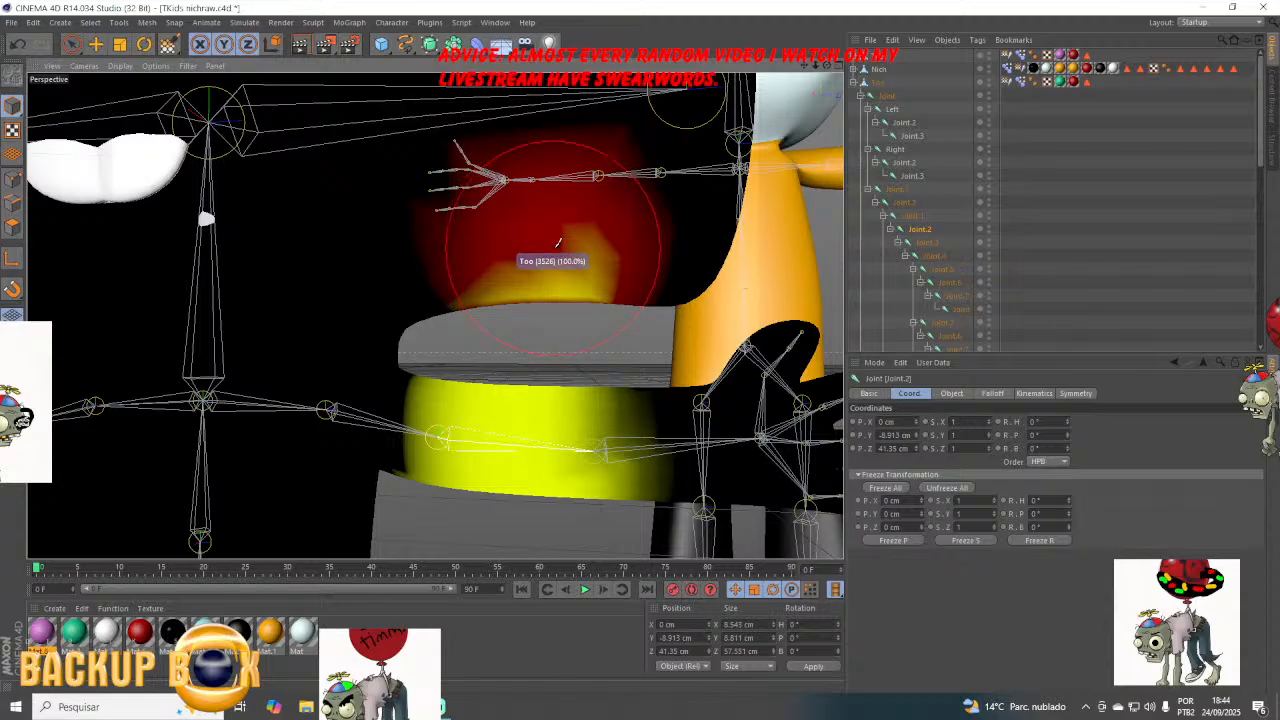
pyautogui.moveTo(548, 242)
pyautogui.mouseDown()
pyautogui.moveTo(535, 241)
pyautogui.moveTo(560, 238)
pyautogui.mouseUp()
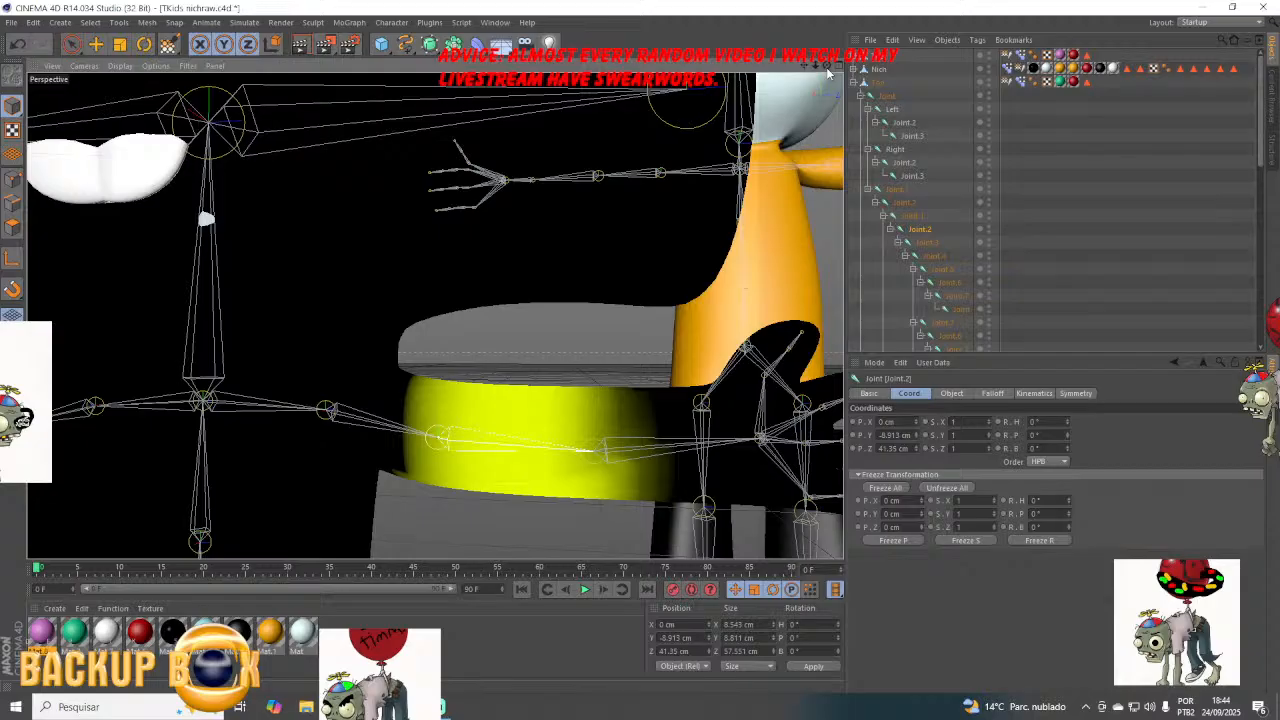
# Erase Joint.3's skin weights from the front and back of Too's head above the arm.
pyautogui.moveTo(828, 68); pyautogui.dragTo(770, 120)
pyautogui.click(924, 244)
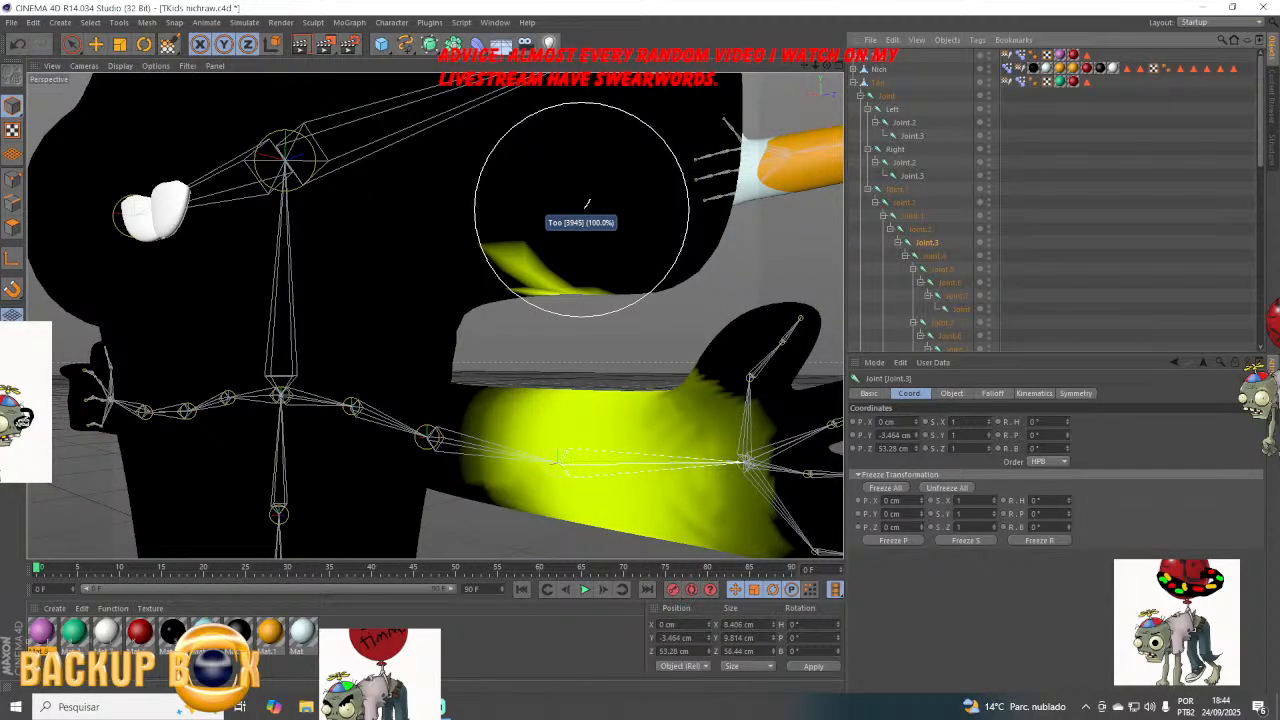
pyautogui.keyDown('ctrl'); pyautogui.moveTo(586, 204); pyautogui.dragTo(570, 207); pyautogui.keyUp('ctrl')
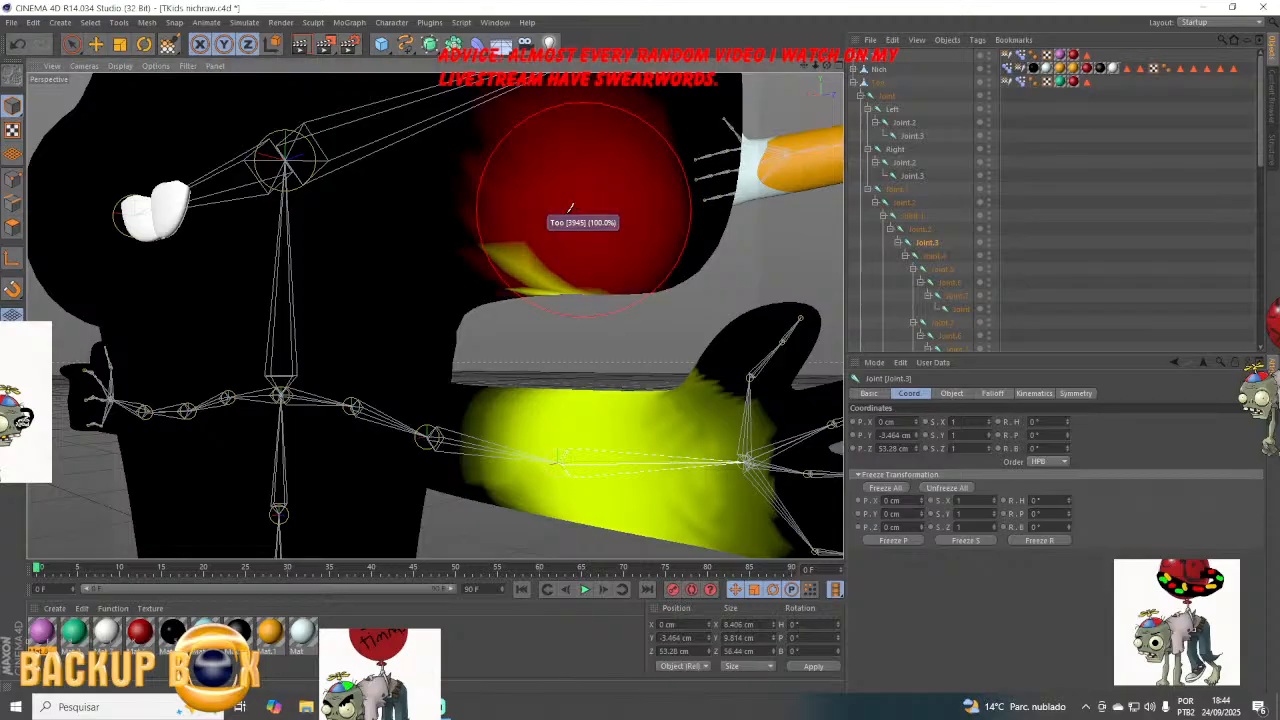
pyautogui.moveTo(570, 207)
pyautogui.keyDown('ctrl'); pyautogui.mouseDown()
pyautogui.moveTo(552, 211)
pyautogui.moveTo(570, 207)
pyautogui.mouseUp(); pyautogui.keyUp('ctrl')
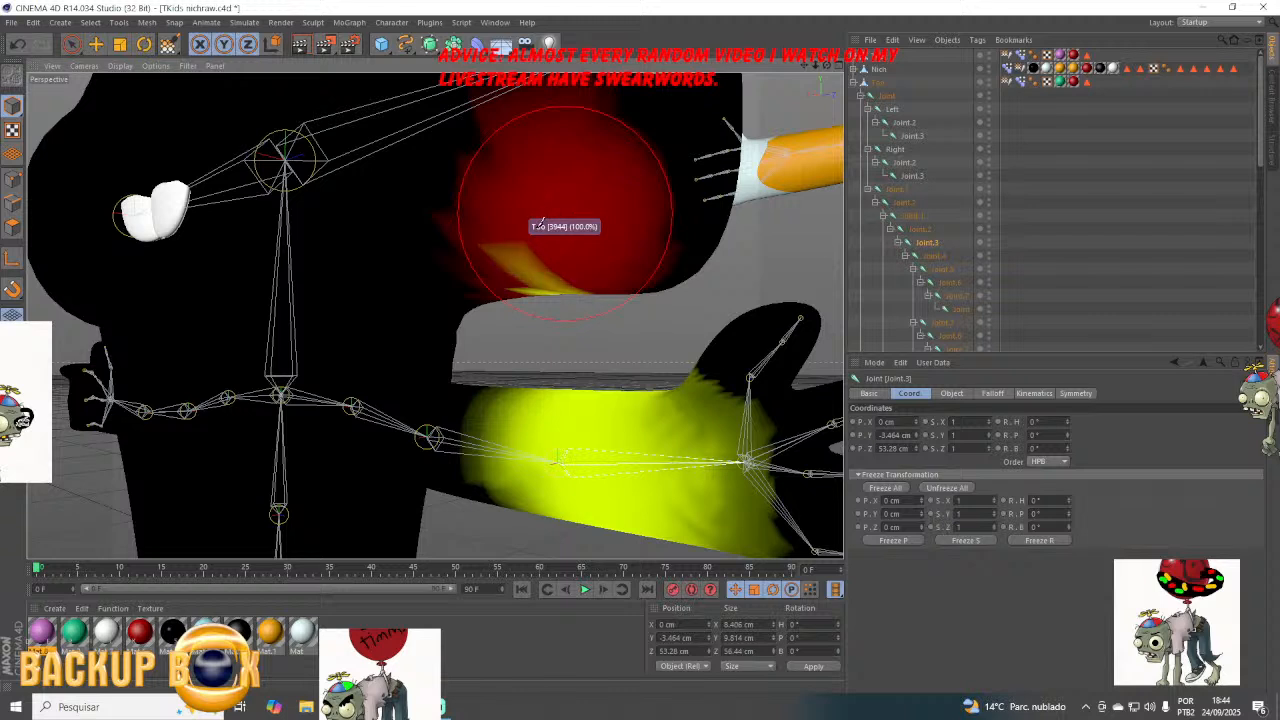
pyautogui.keyDown('ctrl'); pyautogui.moveTo(565, 210); pyautogui.dragTo(541, 222); pyautogui.keyUp('ctrl')
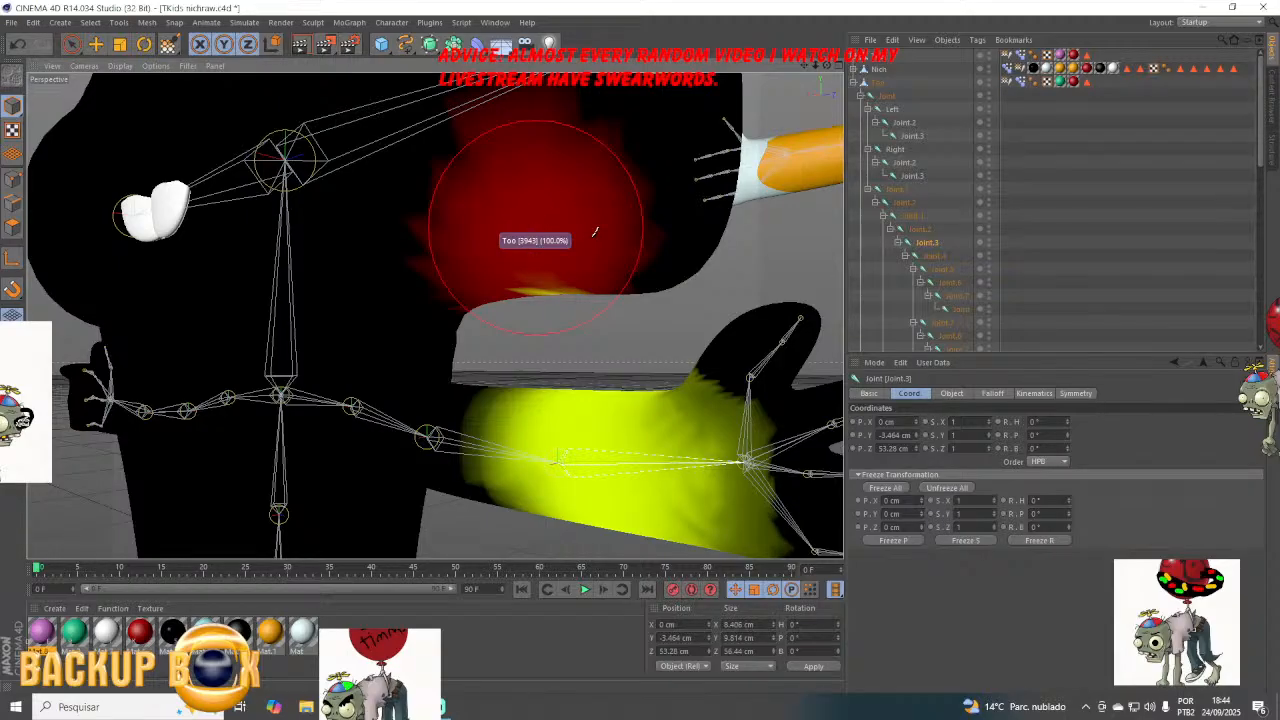
pyautogui.keyDown('ctrl'); pyautogui.moveTo(595, 232); pyautogui.dragTo(671, 229); pyautogui.keyUp('ctrl')
pyautogui.keyDown('alt'); pyautogui.moveTo(434, 314); pyautogui.dragTo(434, 315); pyautogui.keyUp('alt')
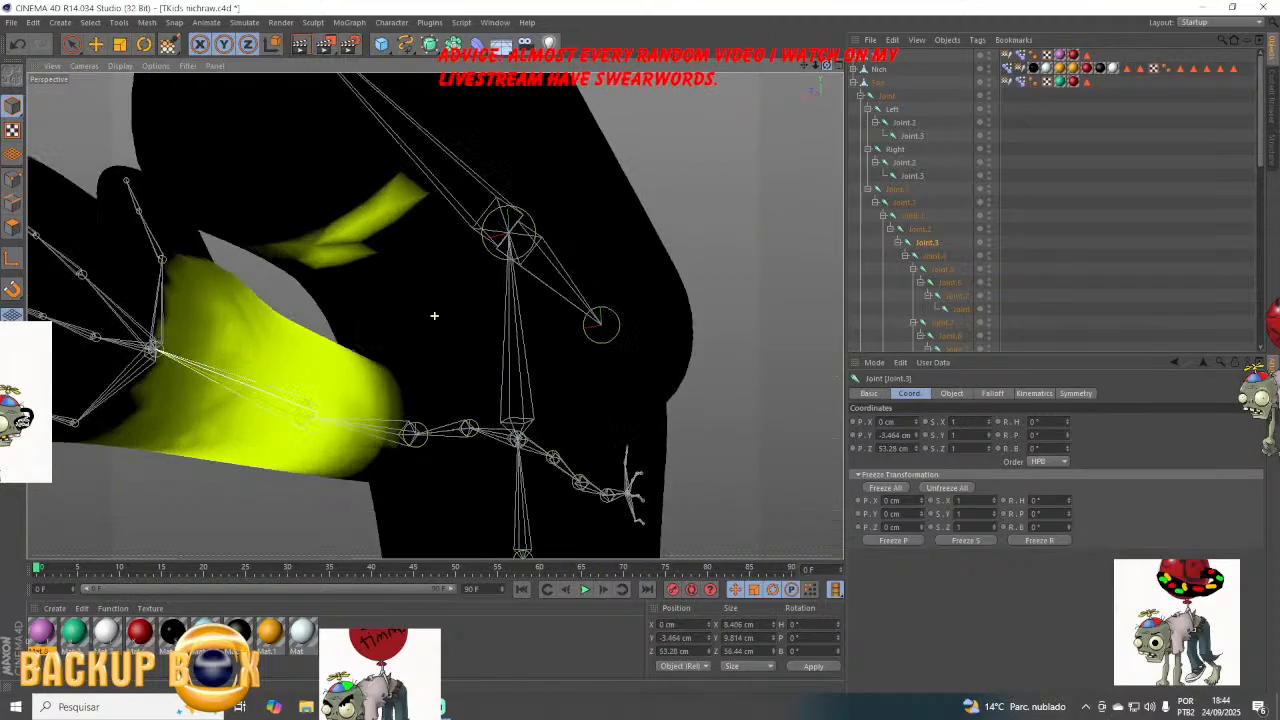
pyautogui.moveTo(245, 175)
pyautogui.keyDown('ctrl'); pyautogui.mouseDown()
pyautogui.moveTo(375, 185)
pyautogui.moveTo(357, 178)
pyautogui.mouseUp(); pyautogui.keyUp('ctrl')
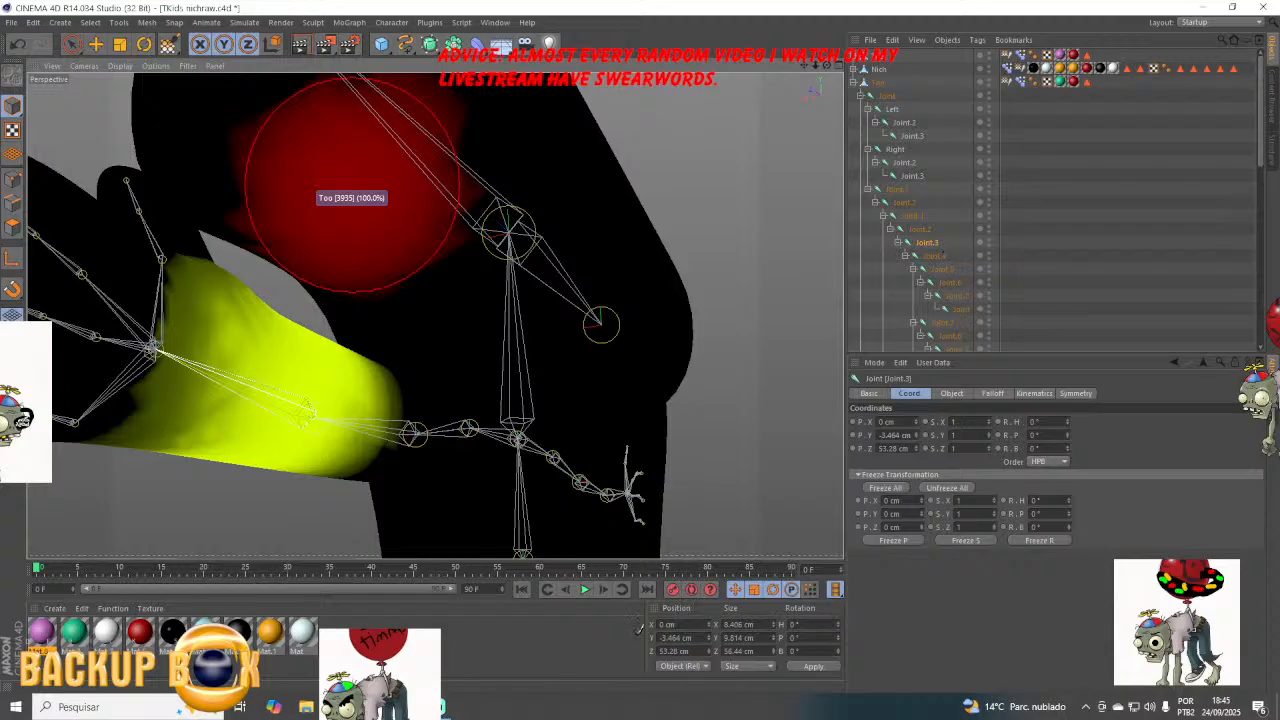
# Switch to the browser to check the livestream in YouTube Studio, reload the channel dashboard, and return to CINEMA 4D.
pyautogui.hotkey('alt', 'Tab')
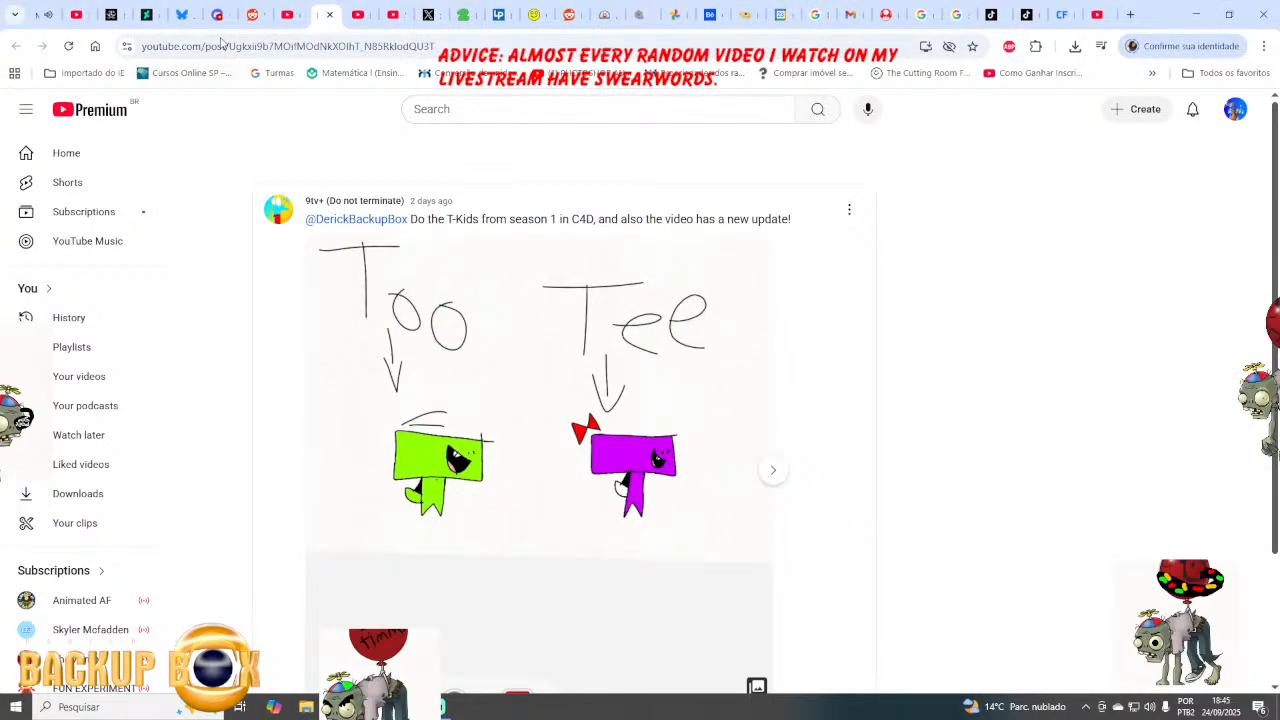
pyautogui.click(66, 14)
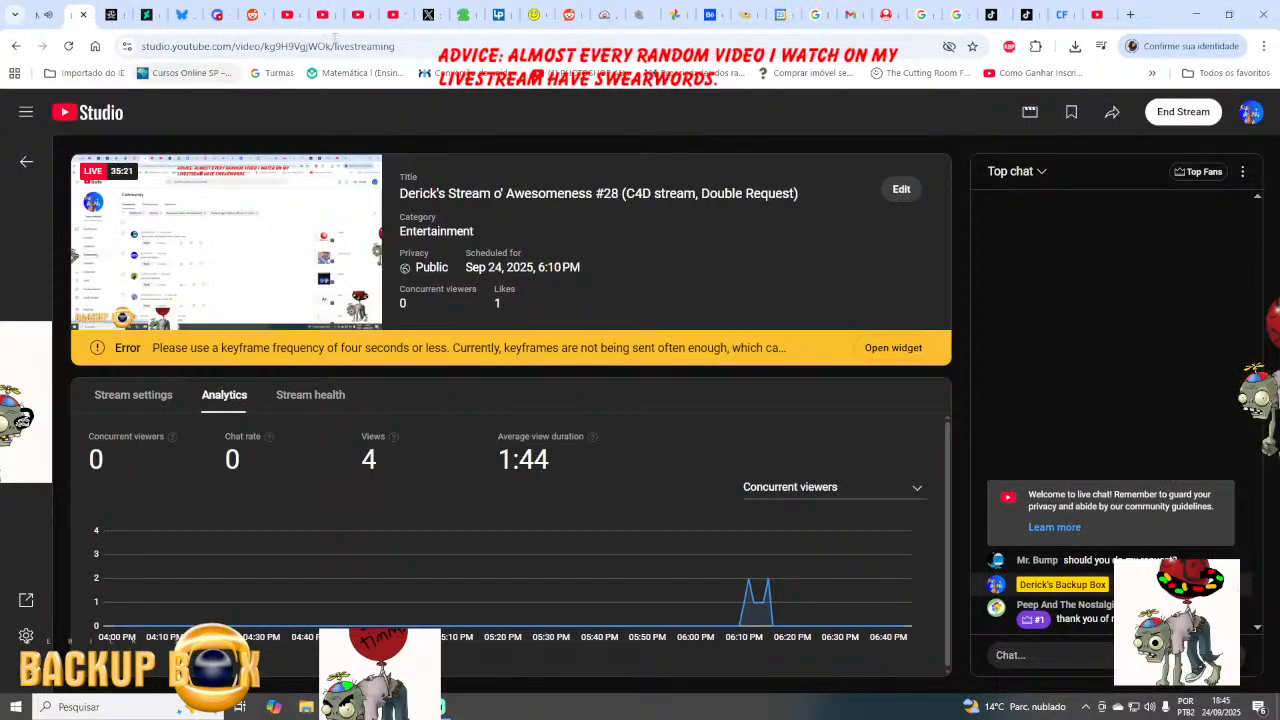
pyautogui.click(284, 14)
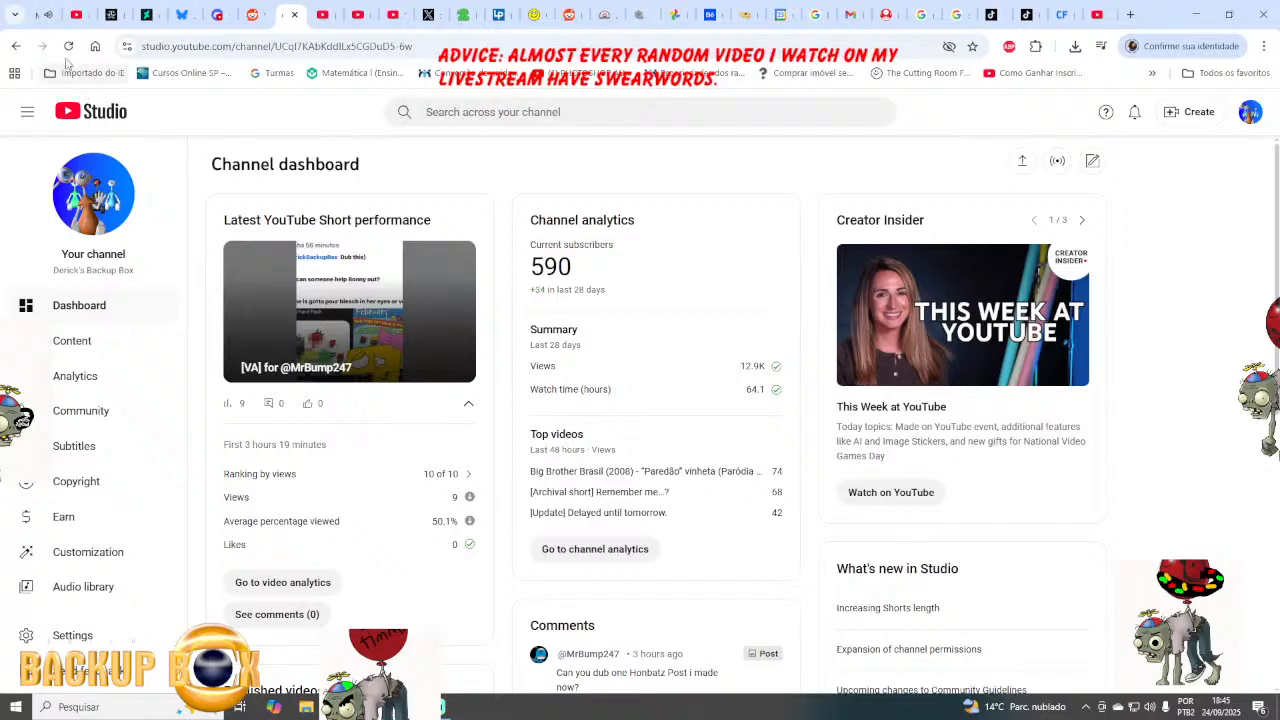
pyautogui.click(68, 46)
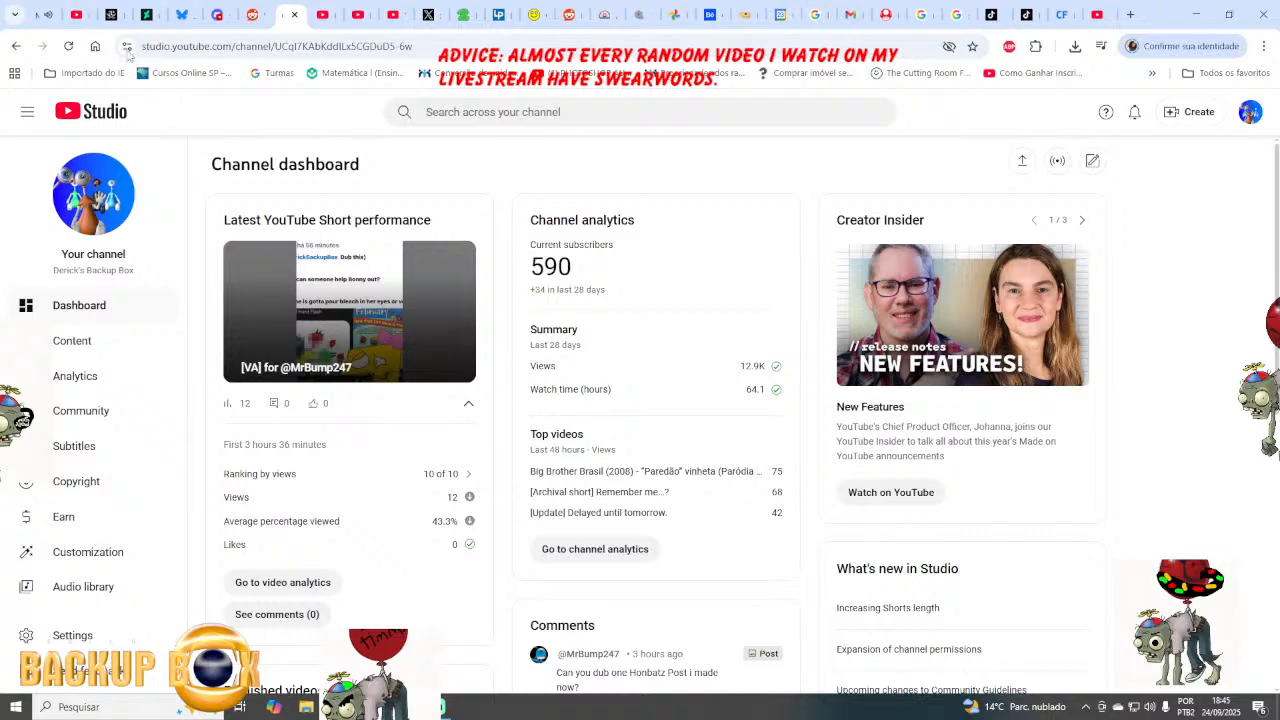
pyautogui.hotkey('ctrl', '1')
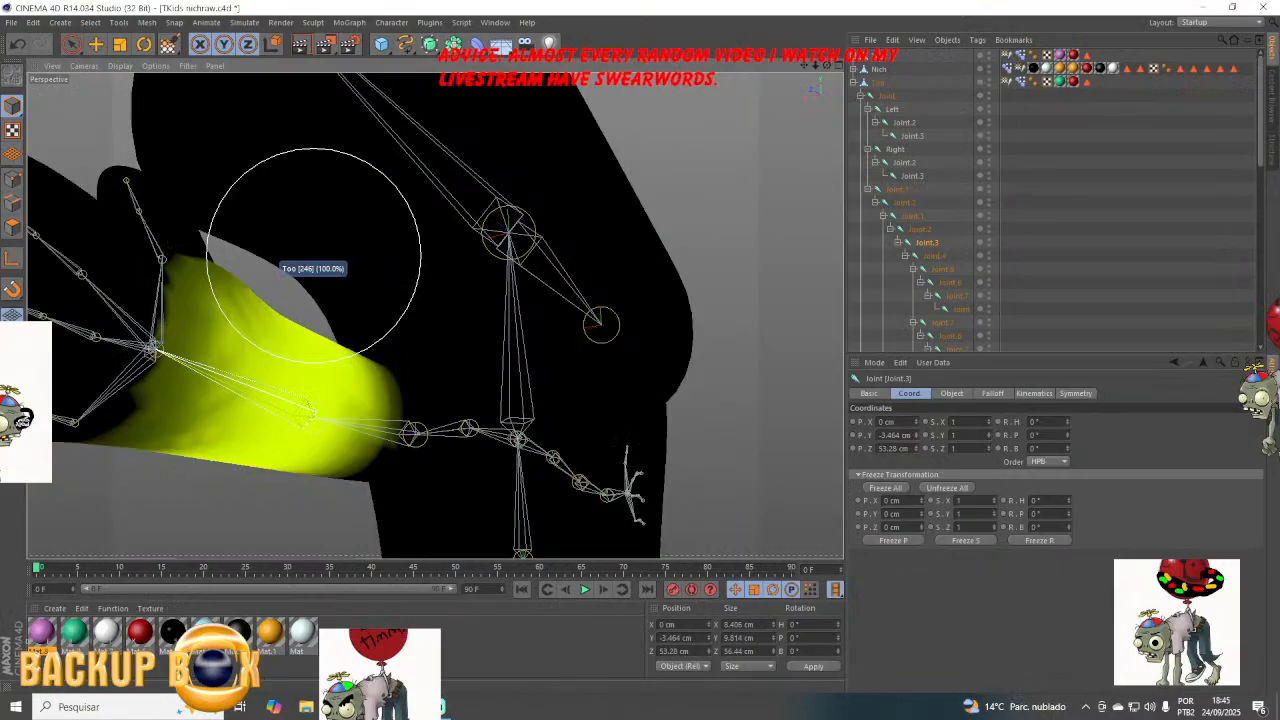
# Erase Joint.4's skin weights from the back of Too's head above the hand.
pyautogui.click(933, 256)
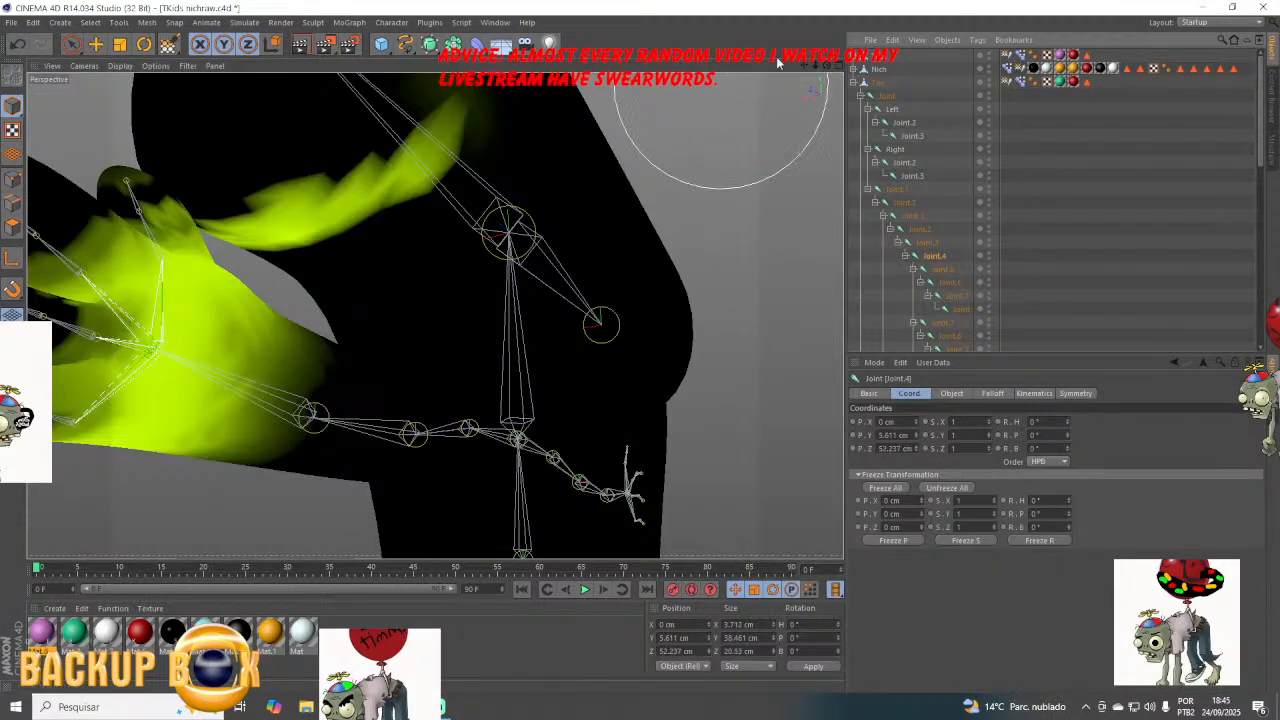
pyautogui.scroll(4, 434, 315)
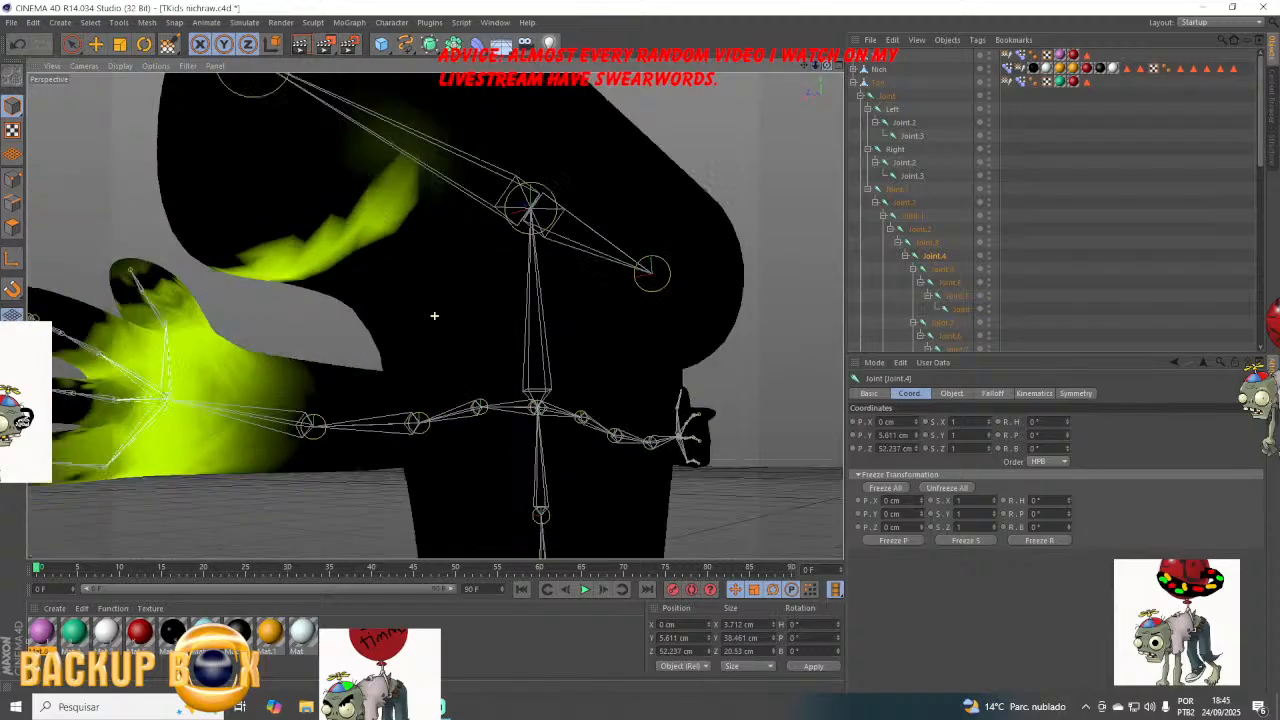
pyautogui.keyDown('alt'); pyautogui.moveTo(434, 315); pyautogui.dragTo(428, 214); pyautogui.keyUp('alt')
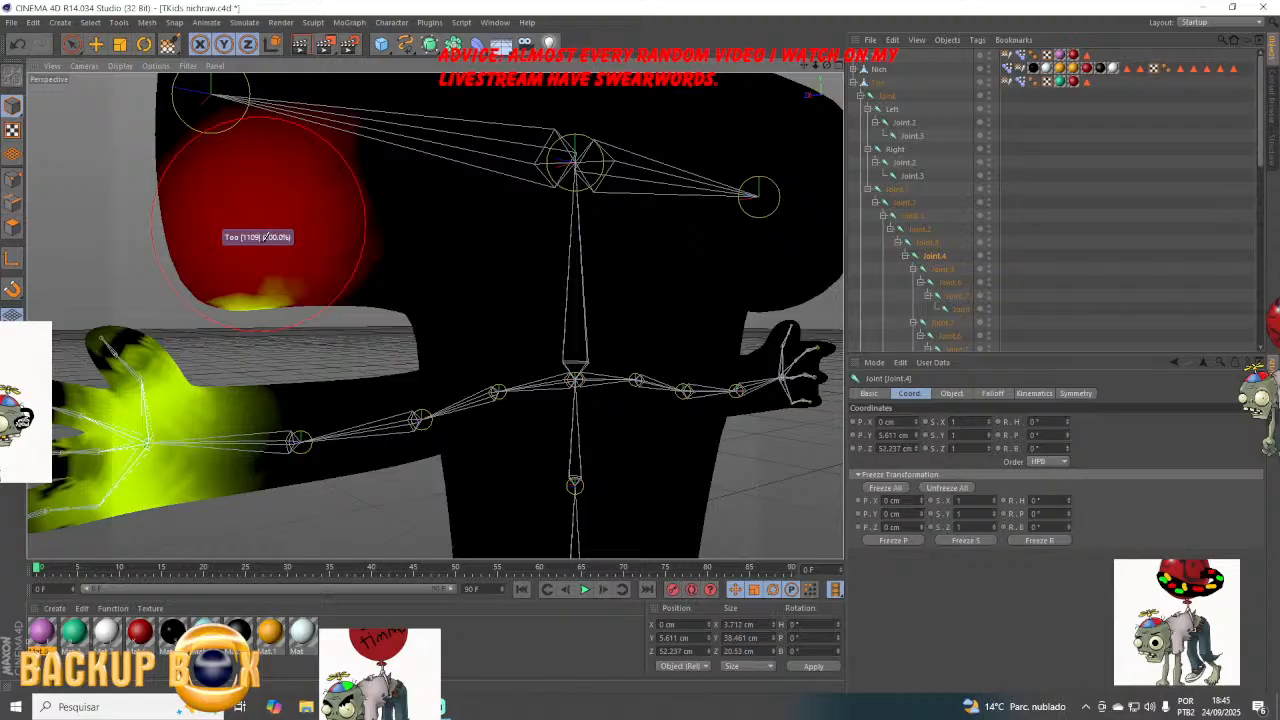
pyautogui.moveTo(264, 218); pyautogui.dragTo(258, 250)
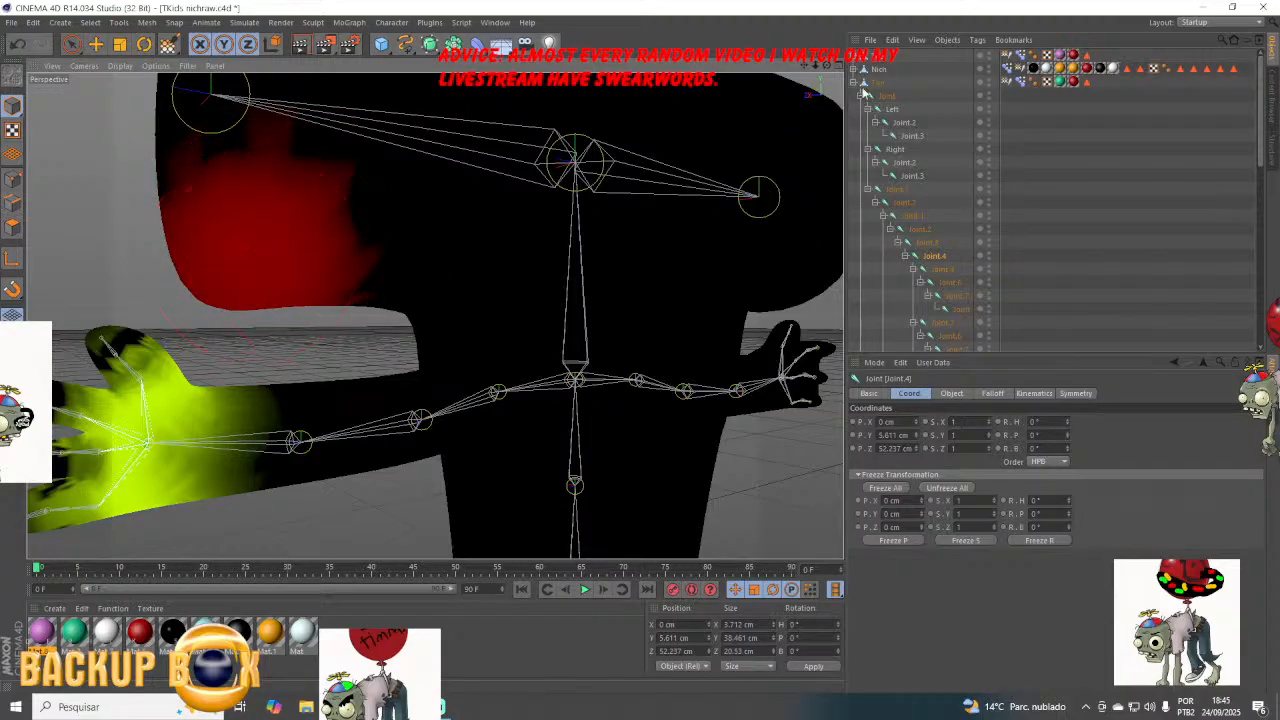
# Erase Joint.4's skin weights from the front and lower edge of Too's head above the hand.
pyautogui.moveTo(827, 66)
pyautogui.mouseDown()
pyautogui.moveTo(990, 68)
pyautogui.moveTo(900, 68)
pyautogui.mouseUp()
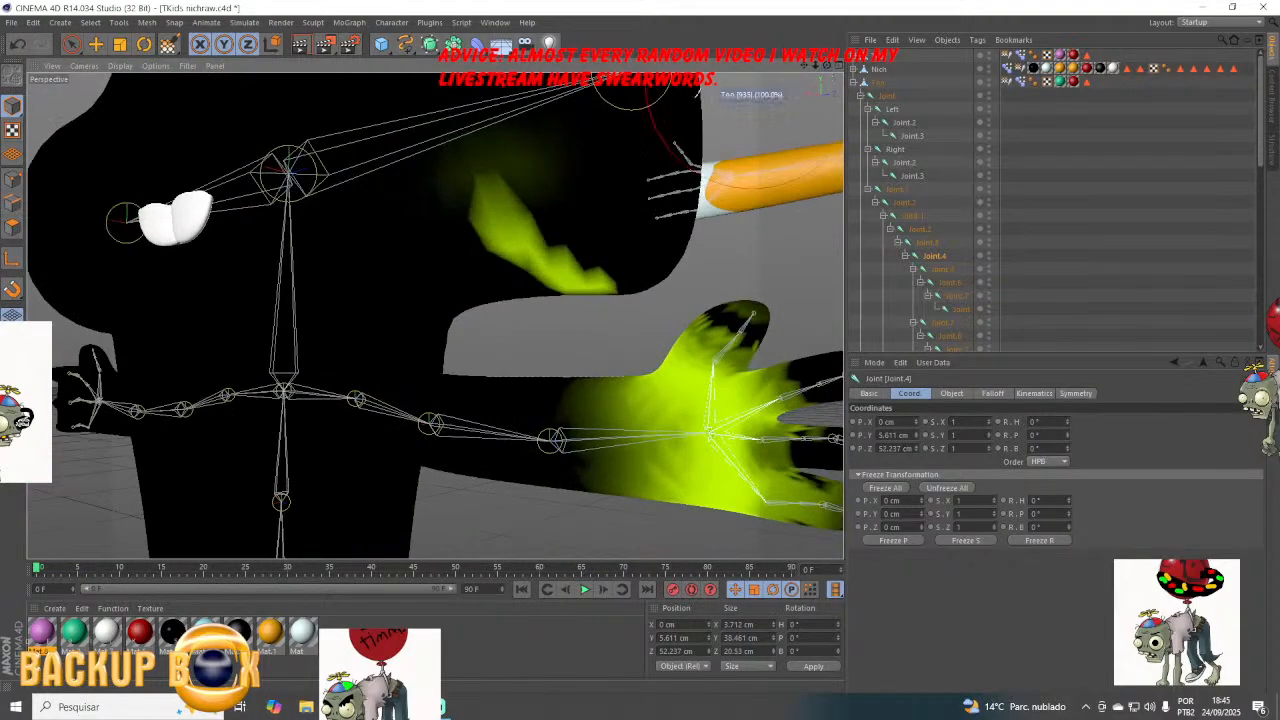
pyautogui.moveTo(530, 163)
pyautogui.mouseDown()
pyautogui.moveTo(503, 161)
pyautogui.moveTo(549, 217)
pyautogui.mouseUp()
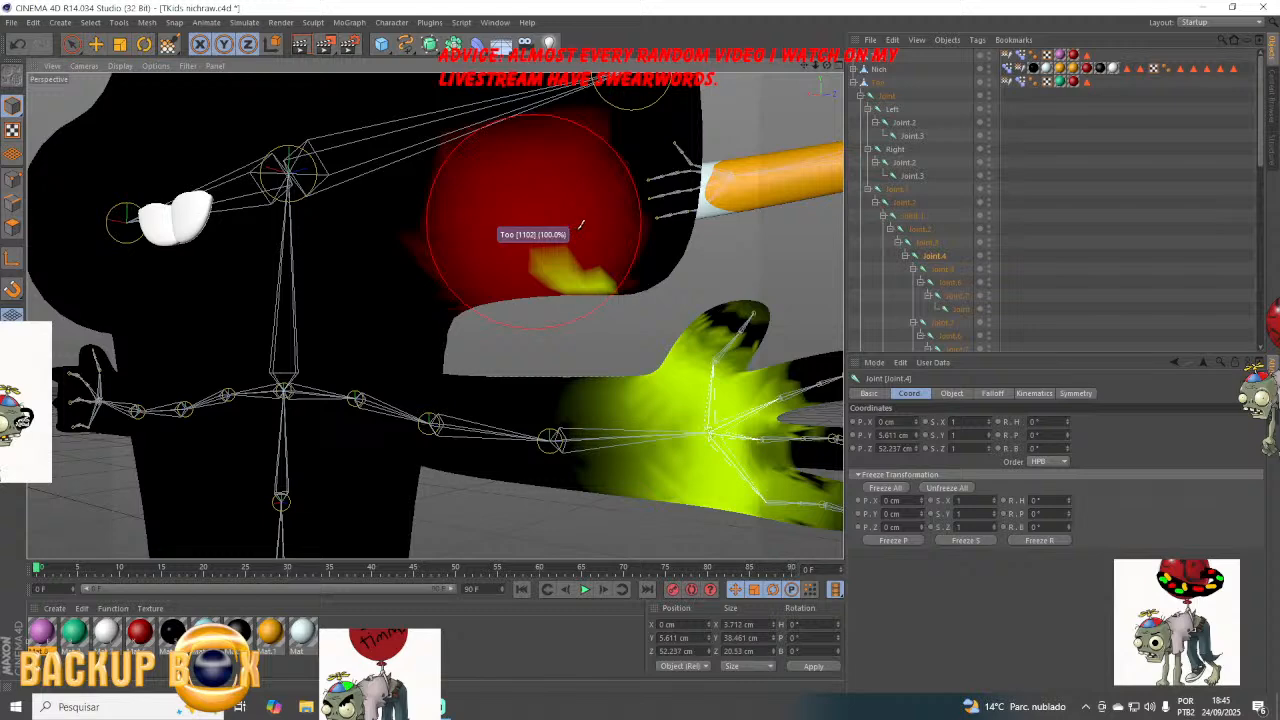
pyautogui.scroll(2, 580, 225)
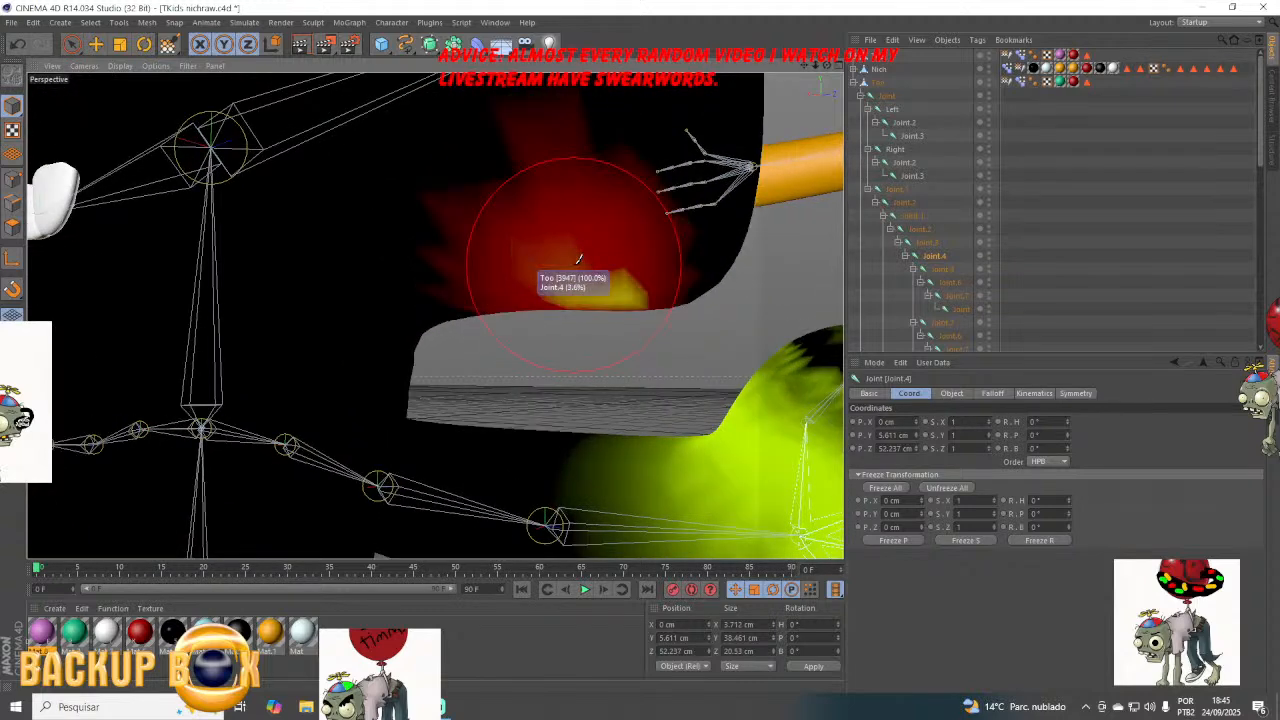
pyautogui.click(575, 264)
pyautogui.moveTo(827, 65); pyautogui.dragTo(840, 100)
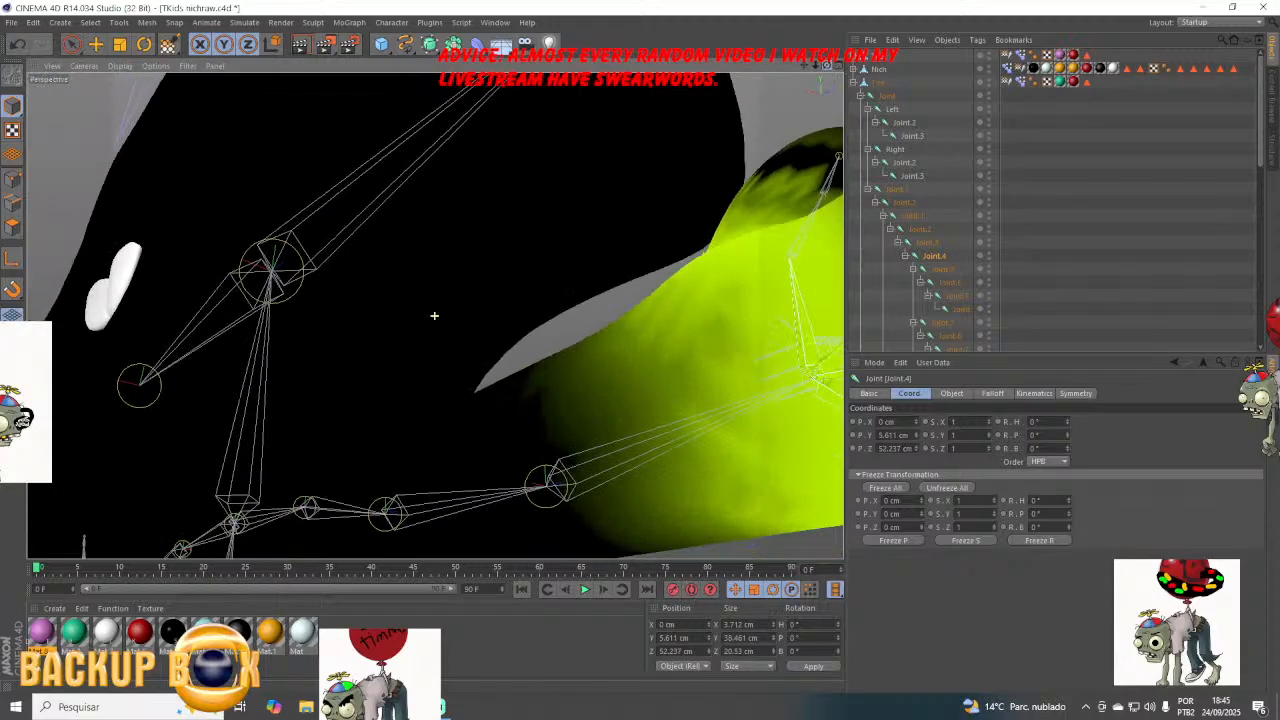
# Erase Joint.4's stray skin weights from the thumb tip of Too's hand.
pyautogui.moveTo(434, 316)
pyautogui.mouseDown()
pyautogui.moveTo(827, 67)
pyautogui.moveTo(434, 315)
pyautogui.moveTo(827, 67)
pyautogui.moveTo(692, 74)
pyautogui.mouseUp()
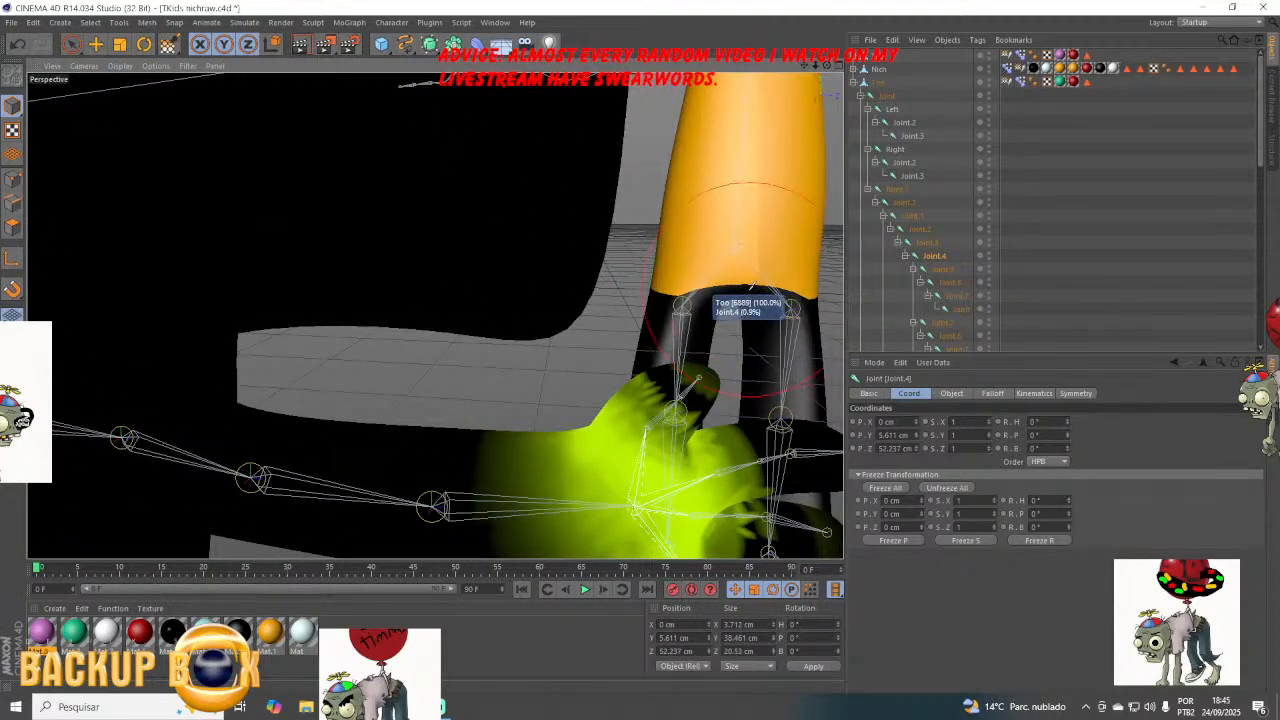
pyautogui.moveTo(827, 67); pyautogui.dragTo(434, 315)
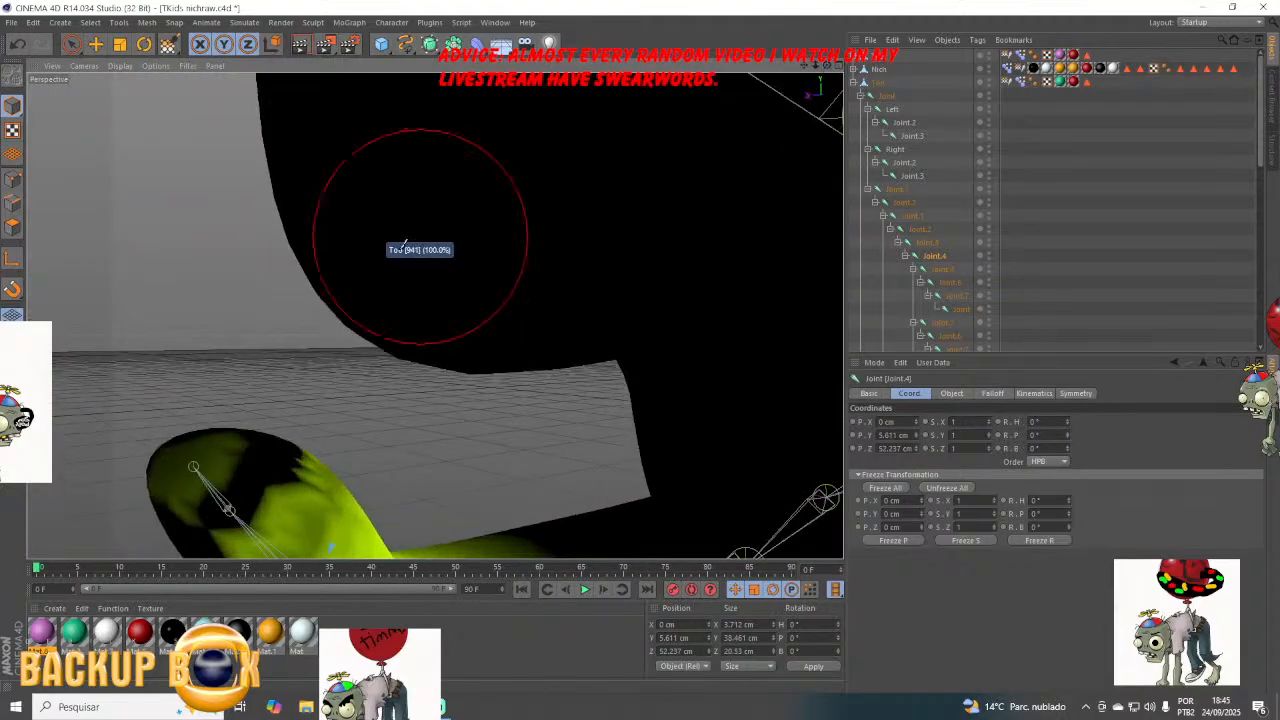
pyautogui.click(163, 415)
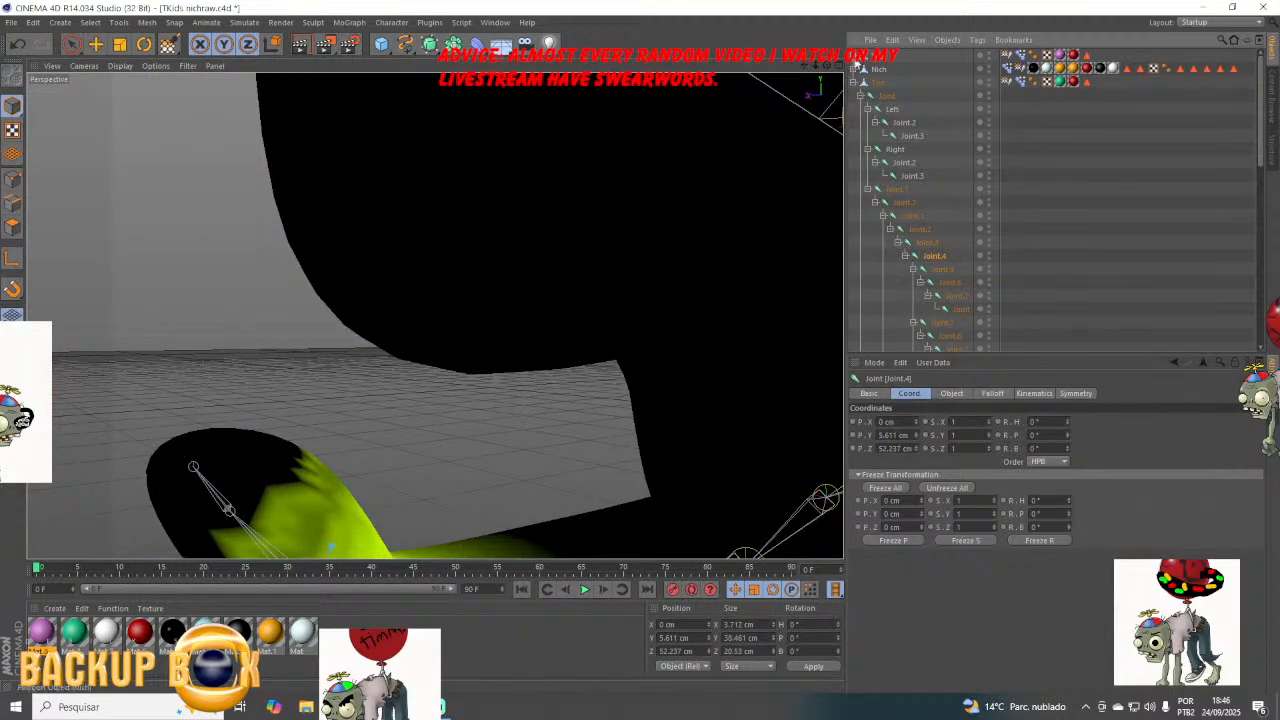
# Reselect the hand's Joint.4, erase its stray skin weights from the thumb tip and nearby head edge, and save the project.
pyautogui.scroll(-1, 924, 203)
pyautogui.click(940, 242)
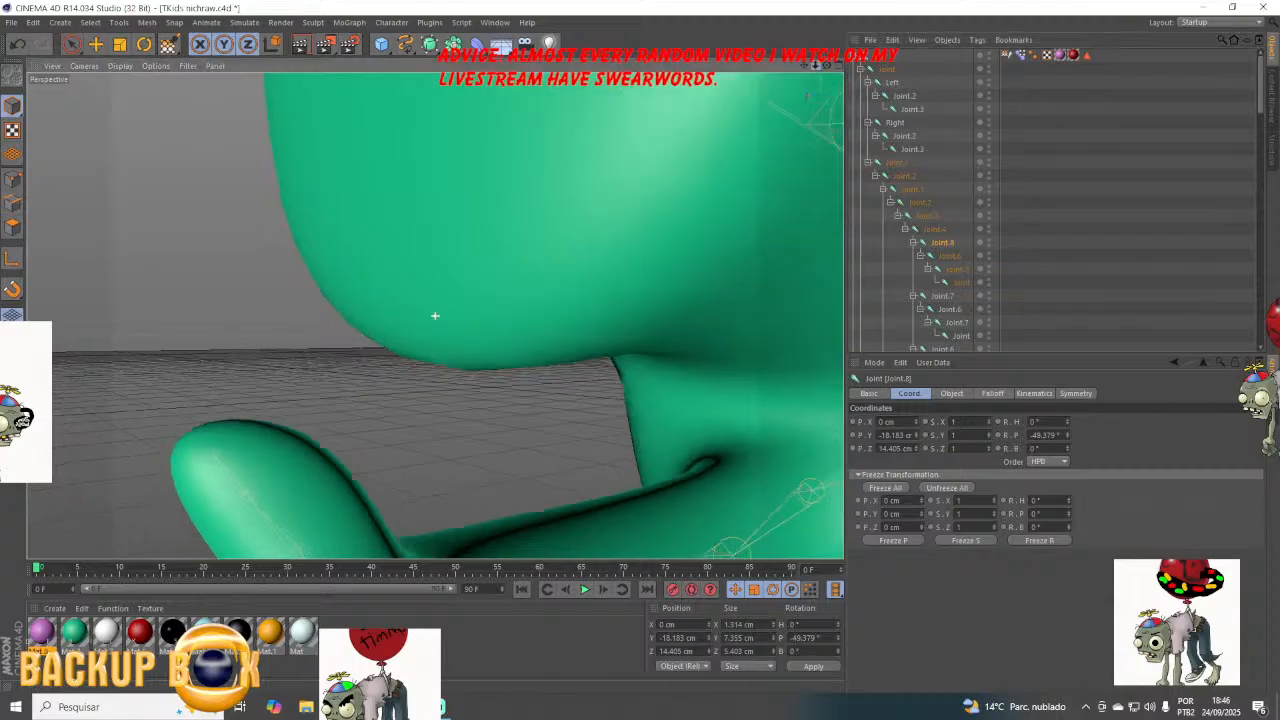
pyautogui.keyDown('alt'); pyautogui.moveTo(434, 316); pyautogui.dragTo(434, 316); pyautogui.keyUp('alt')
pyautogui.click(936, 229)
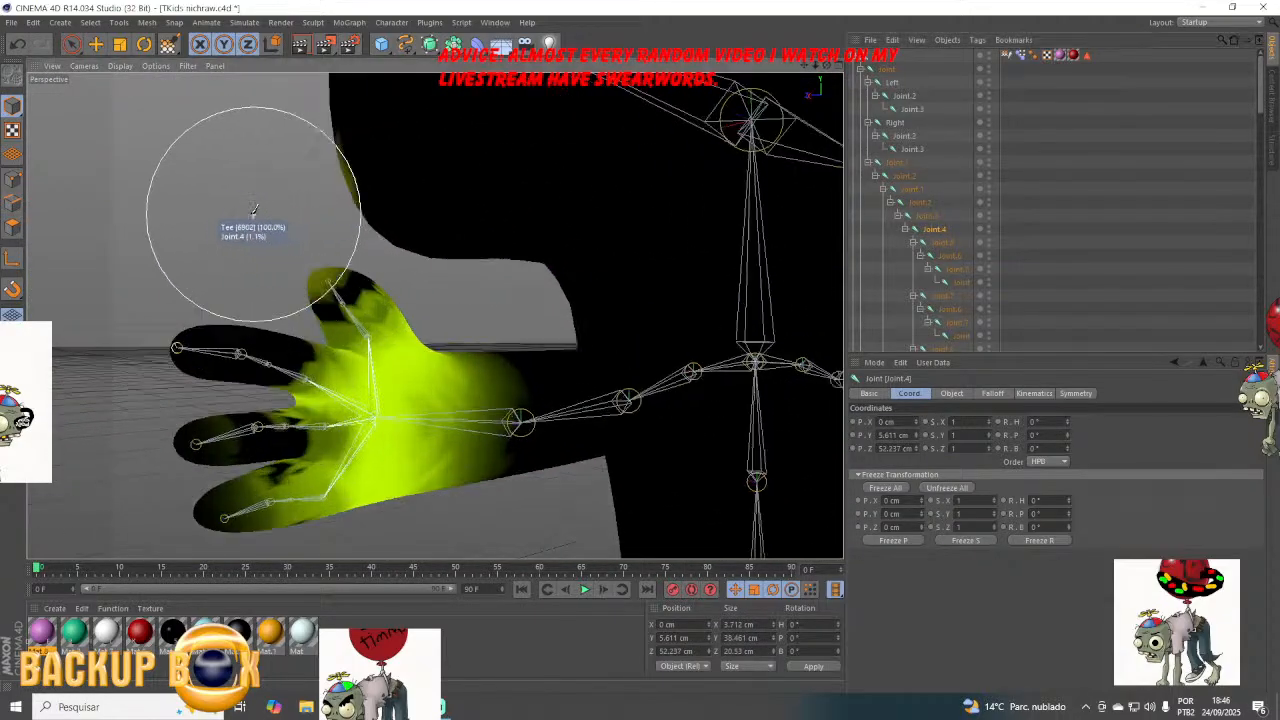
pyautogui.keyDown('alt'); pyautogui.moveTo(253, 213); pyautogui.dragTo(343, 288); pyautogui.keyUp('alt')
pyautogui.click(345, 286)
pyautogui.hotkey('ctrl', 'z')
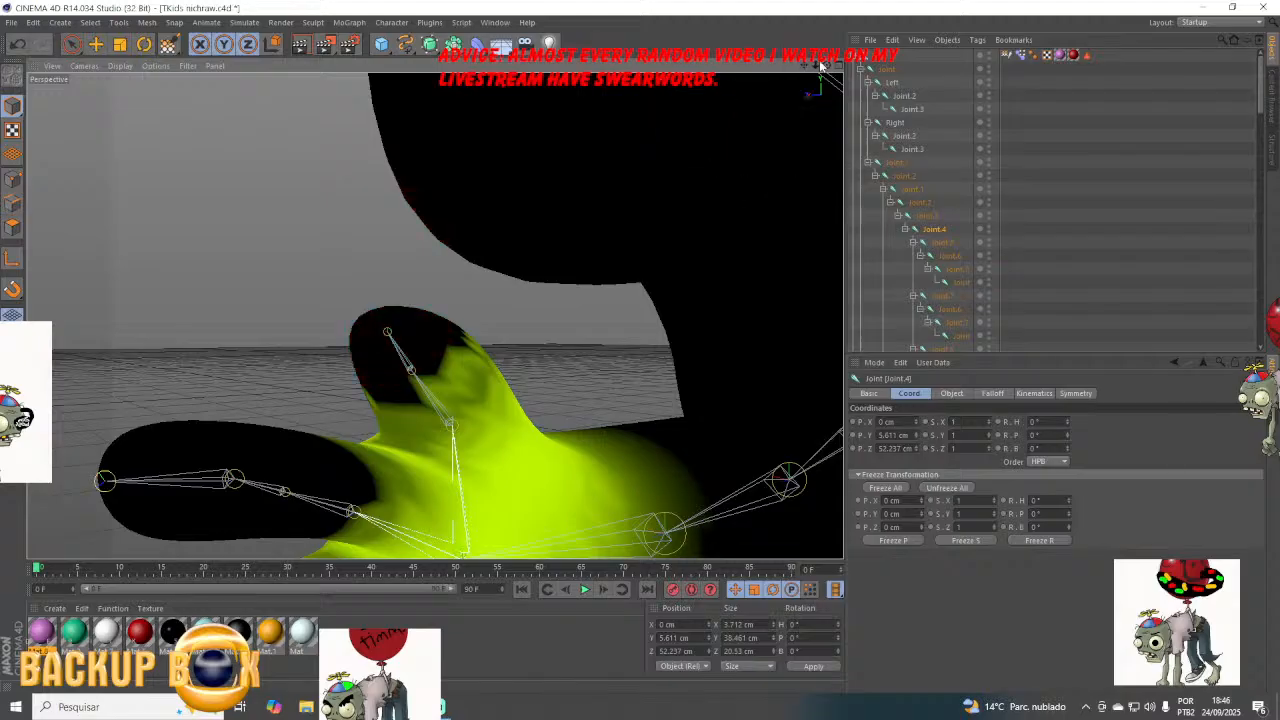
pyautogui.moveTo(827, 65); pyautogui.dragTo(434, 315)
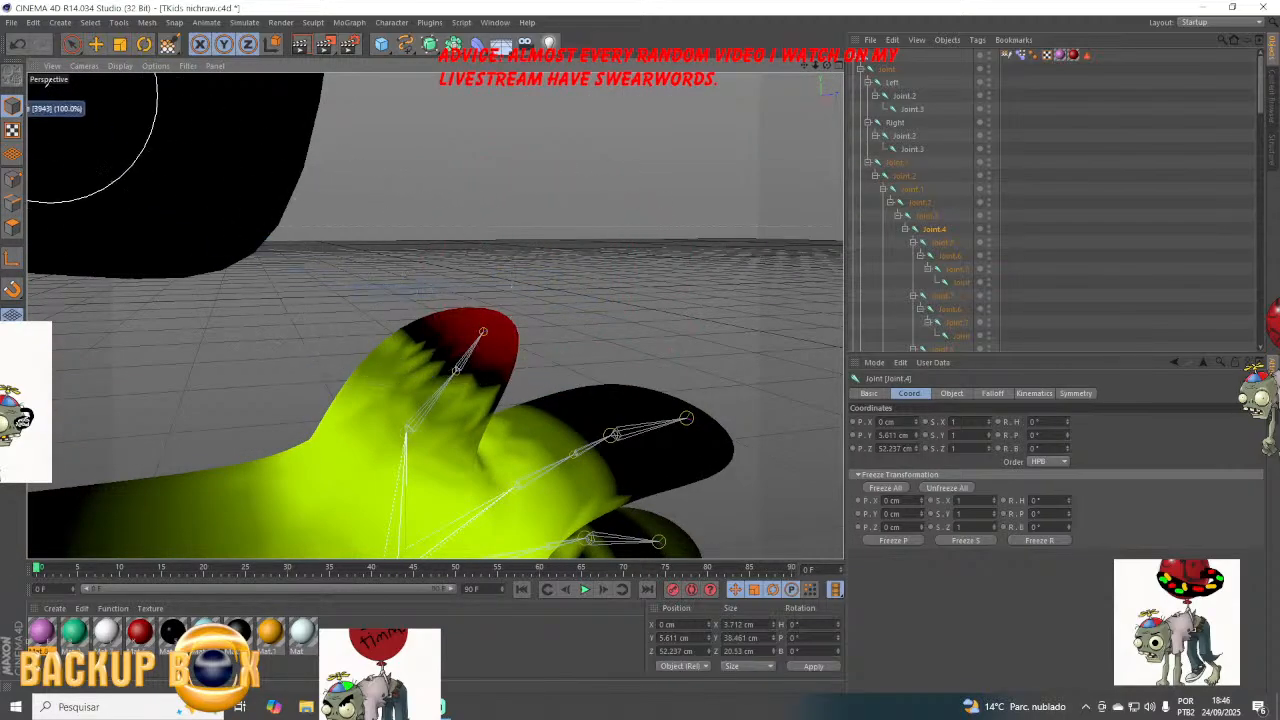
pyautogui.click(10, 22)
pyautogui.click(35, 127)
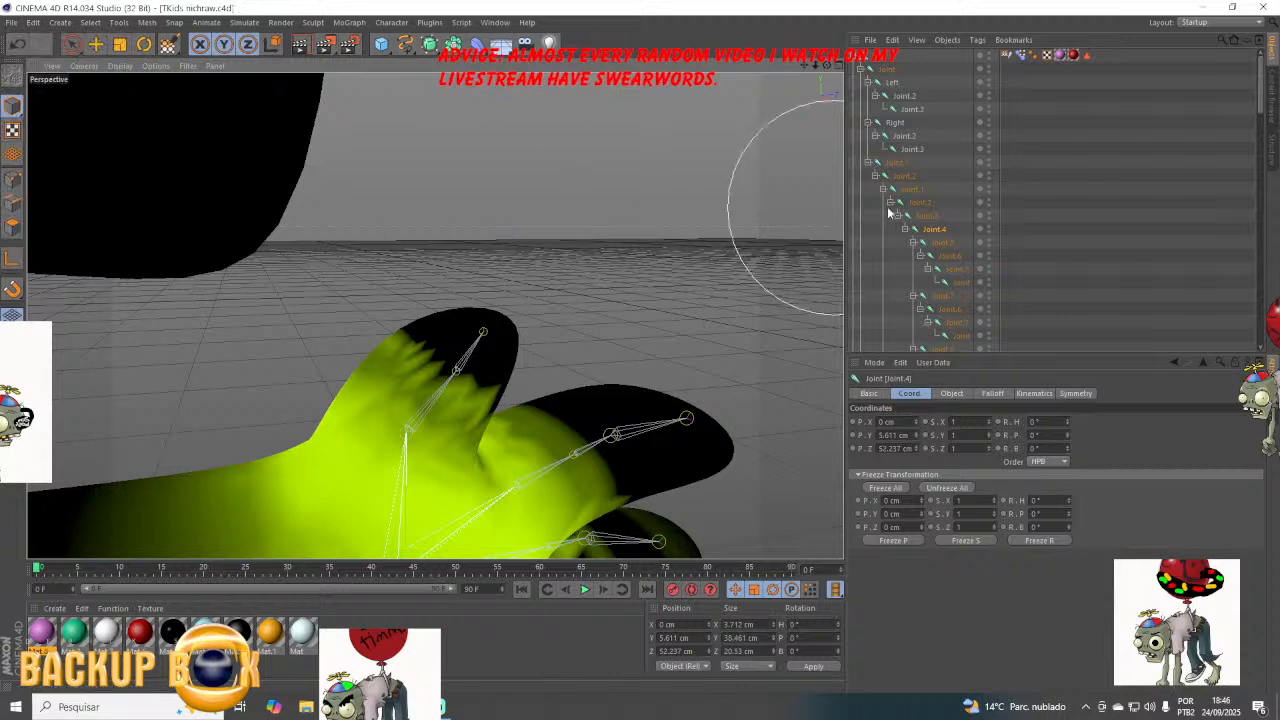
# Inspect the skin weights of the finger, thumb, forearm and hand joints in Too's two arm chains.
pyautogui.scroll(-3, 880, 170)
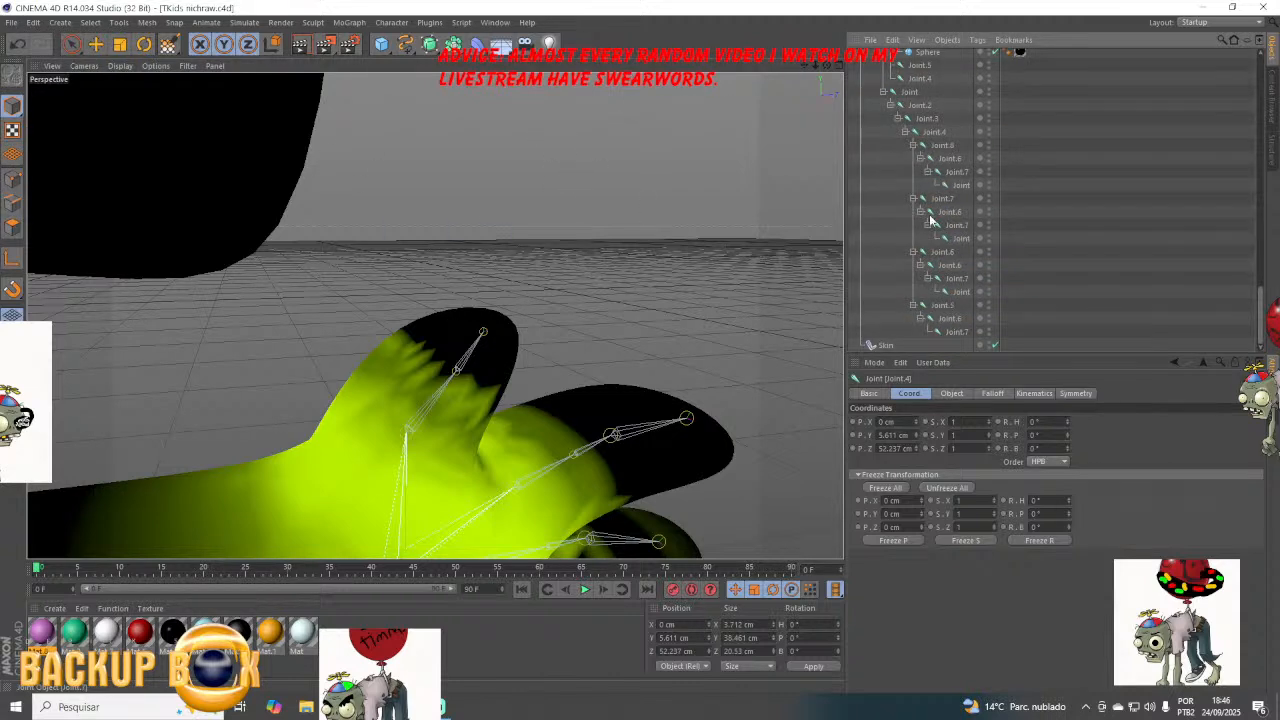
pyautogui.scroll(10, 928, 219)
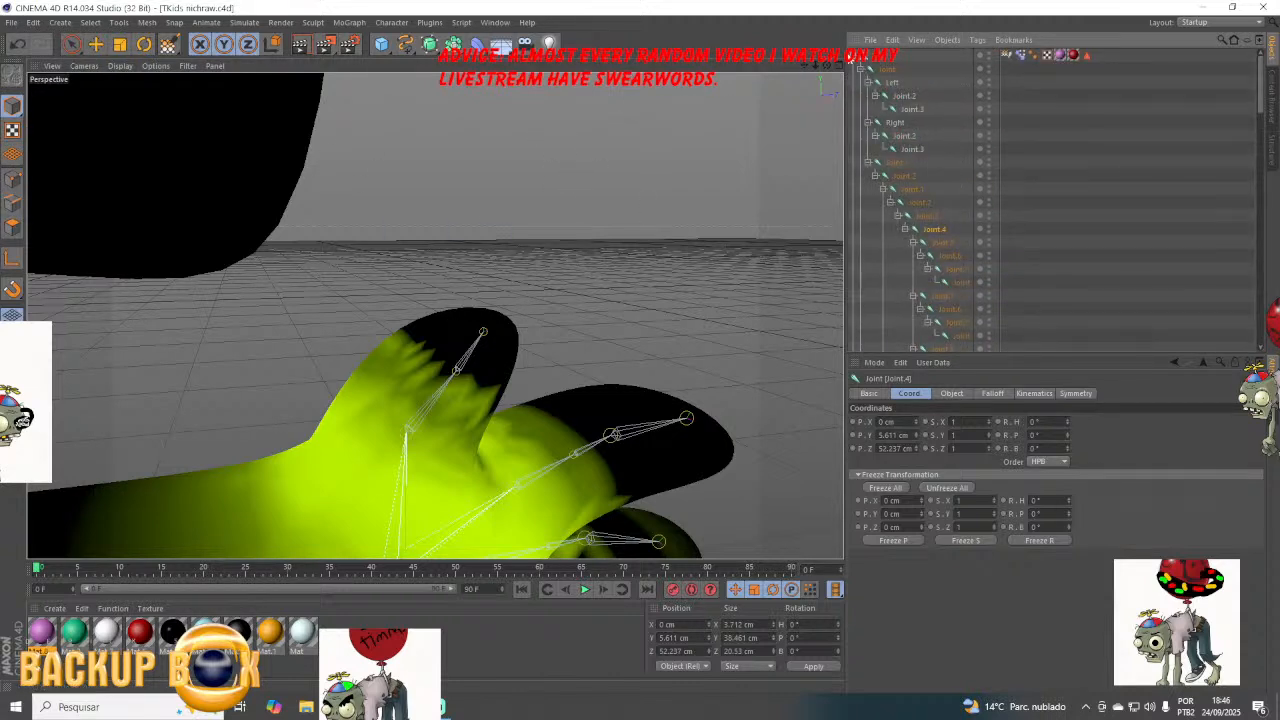
pyautogui.scroll(-5, 943, 114)
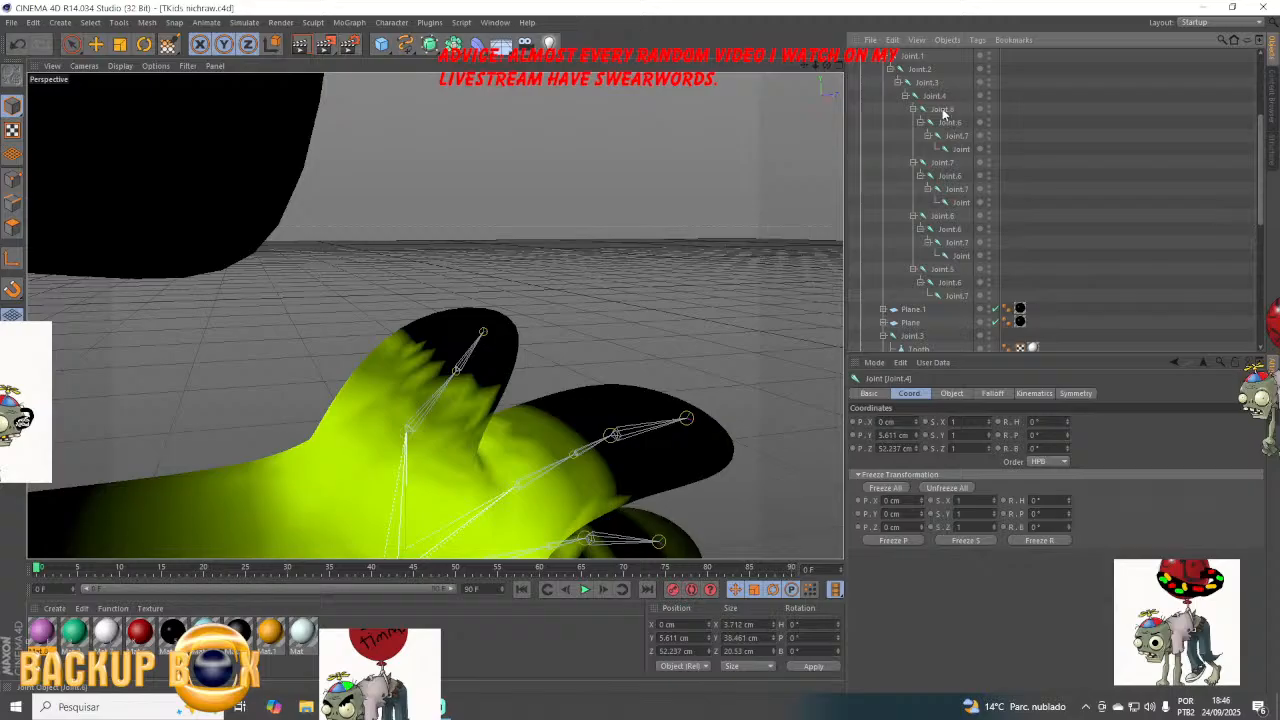
pyautogui.click(943, 110)
pyautogui.moveTo(826, 63); pyautogui.dragTo(1020, 66)
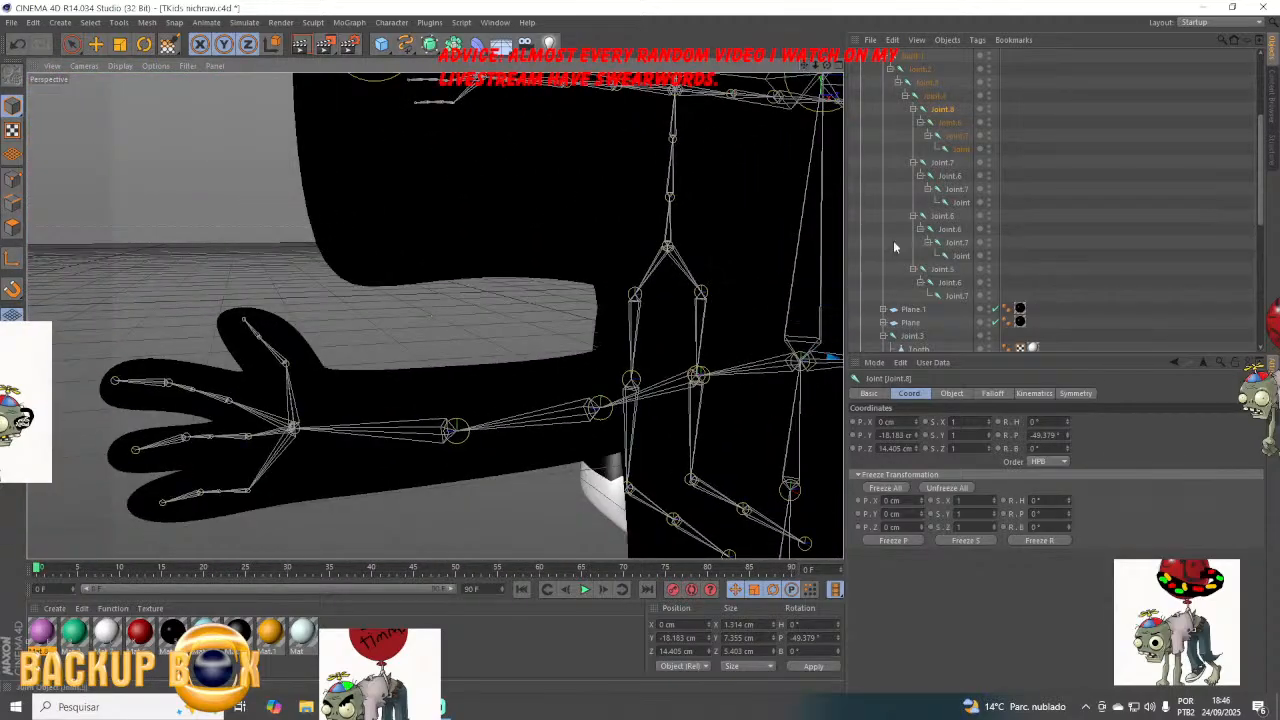
pyautogui.scroll(3, 935, 224)
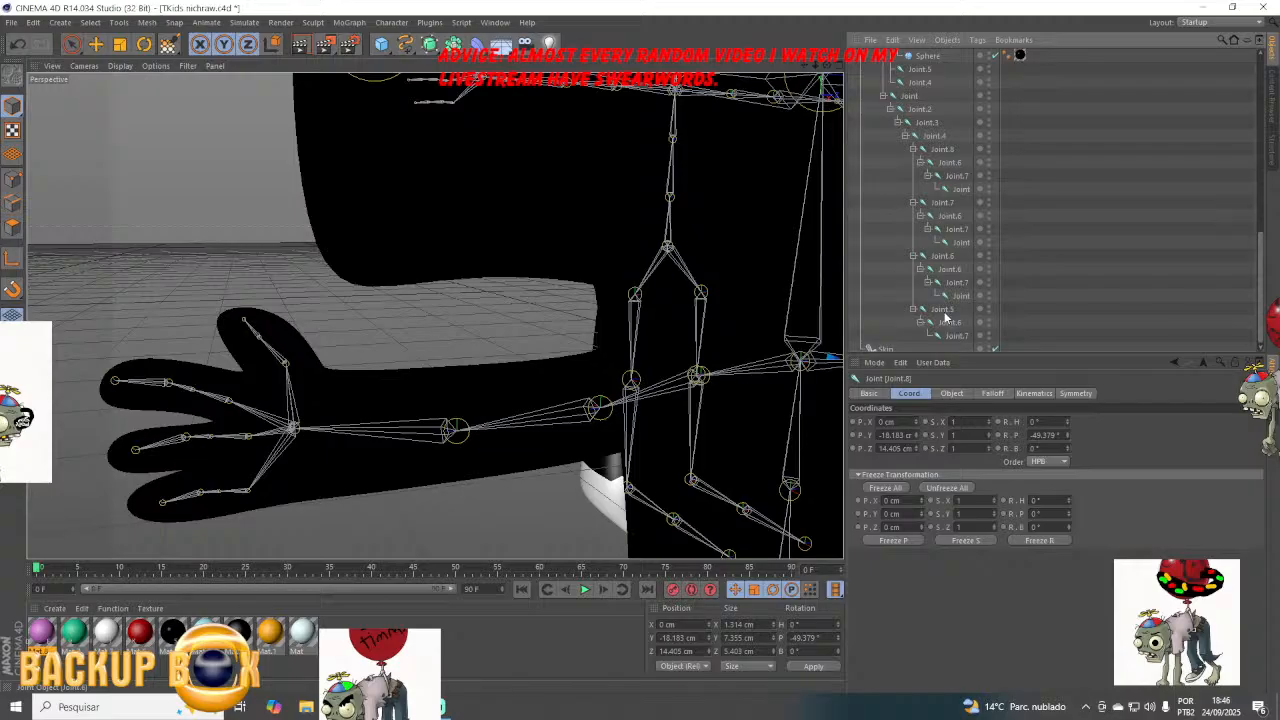
pyautogui.click(944, 312)
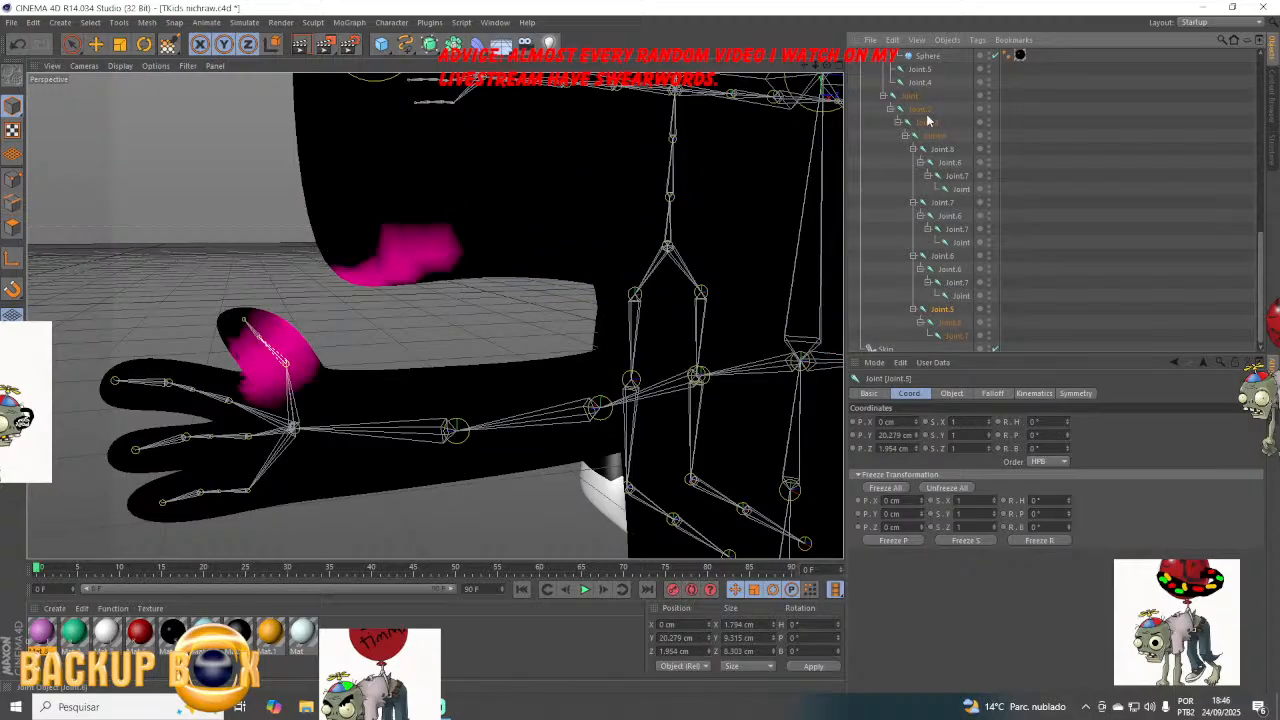
pyautogui.moveTo(827, 65); pyautogui.dragTo(1020, 66)
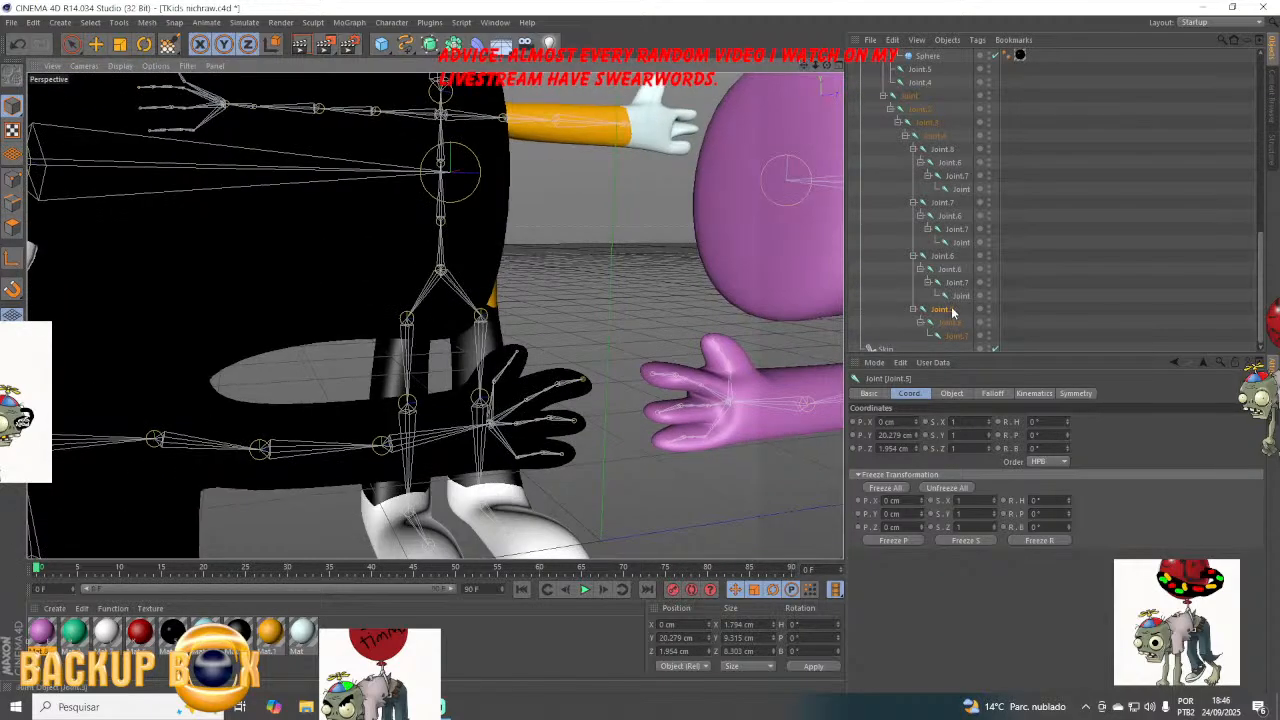
pyautogui.scroll(-3, 948, 194)
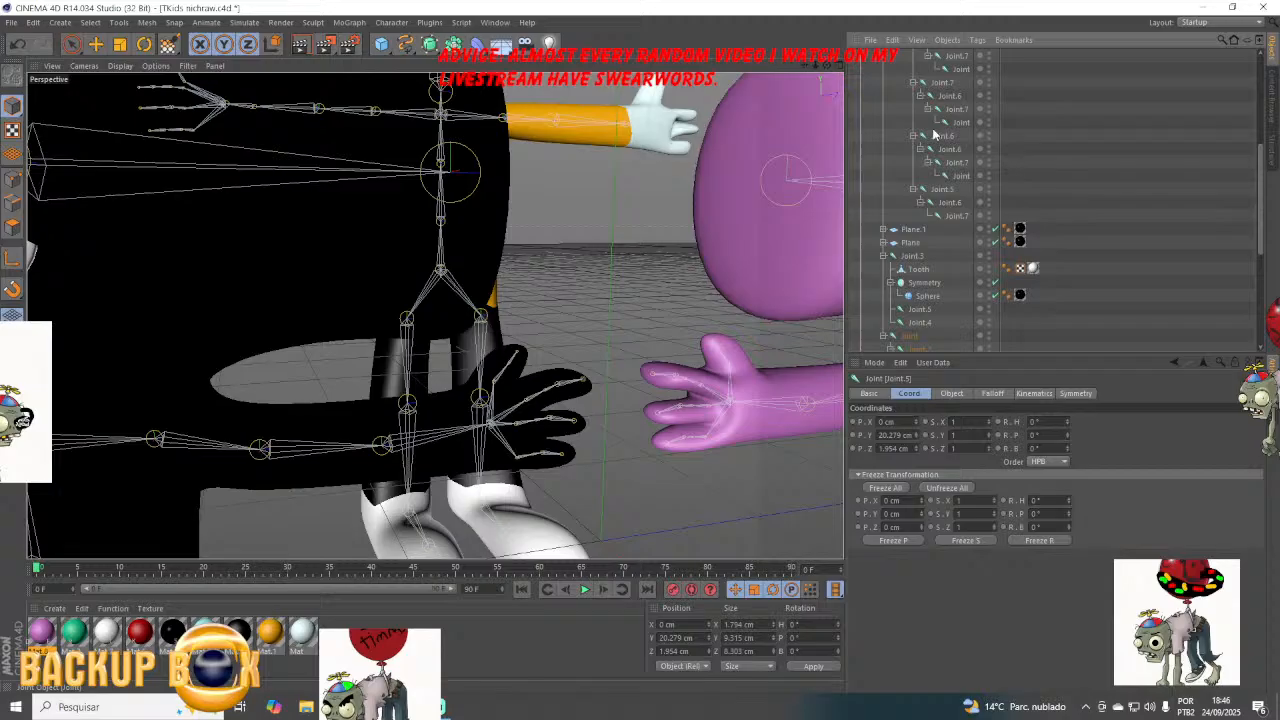
pyautogui.click(946, 191)
pyautogui.scroll(3, 473, 304)
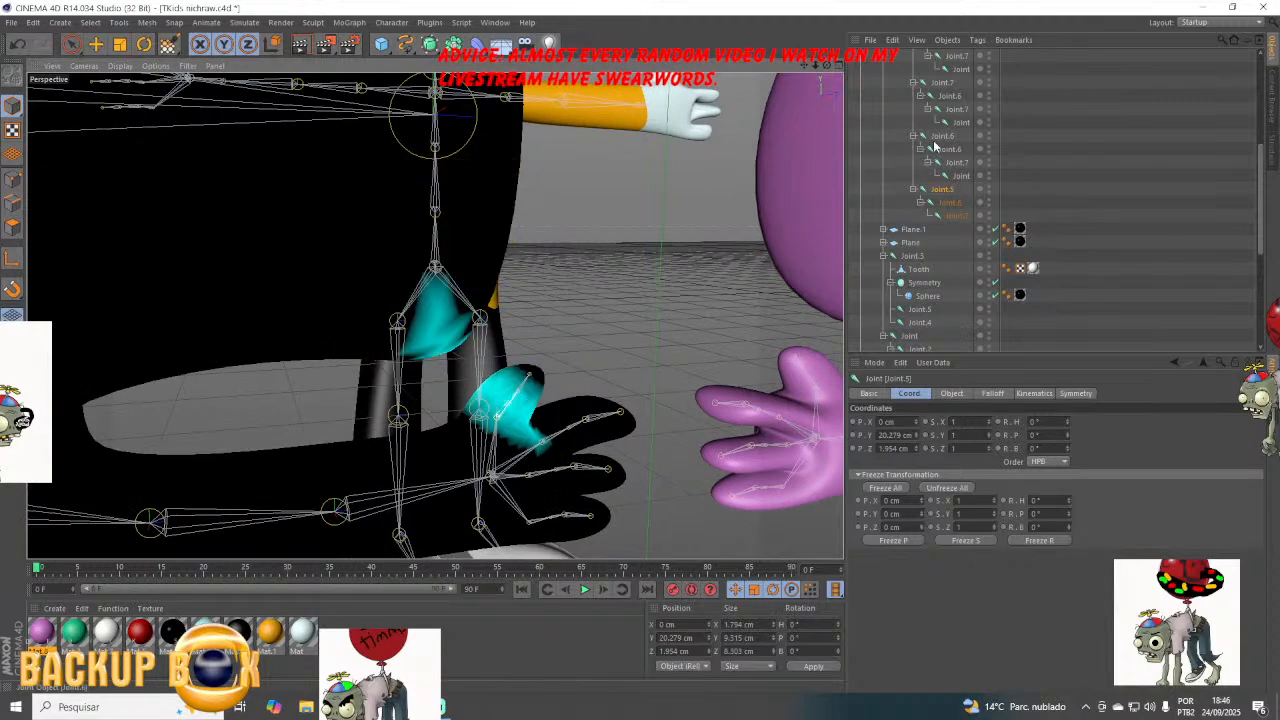
pyautogui.scroll(5, 934, 147)
pyautogui.click(926, 243)
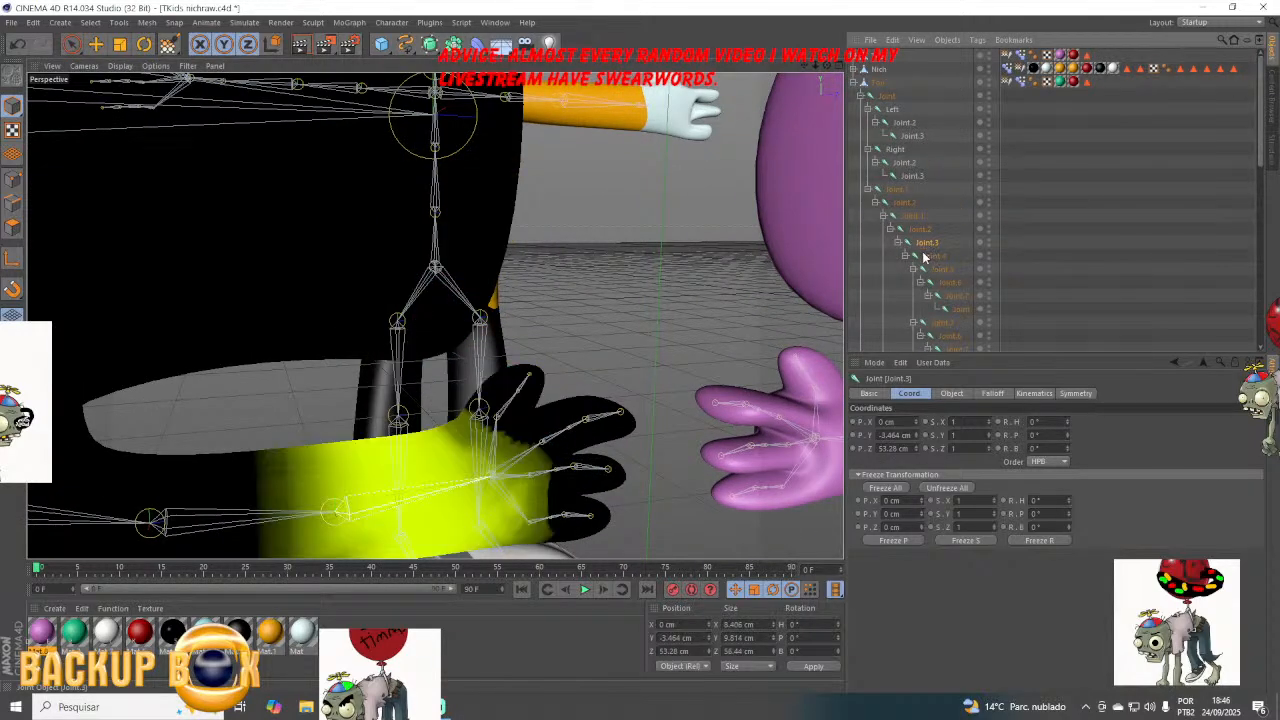
pyautogui.click(926, 256)
pyautogui.scroll(-4, 932, 262)
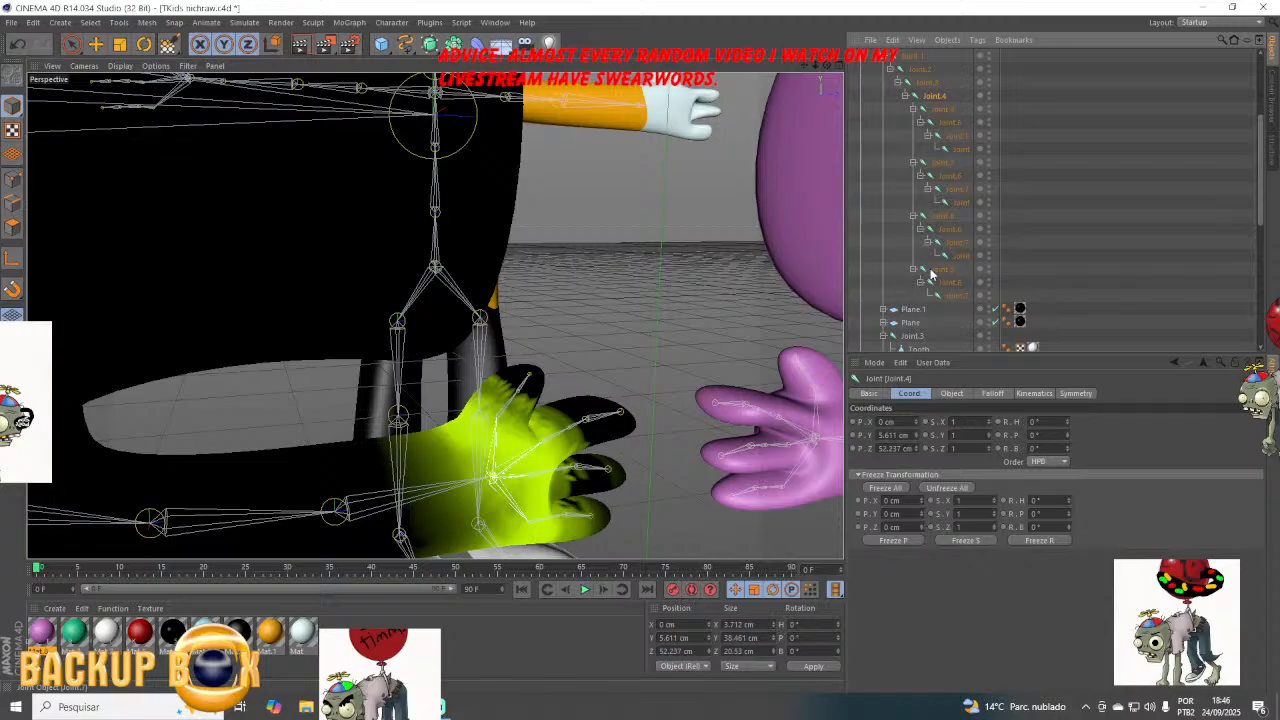
# Select the thumb's base Joint.5 and erase its stray skin weights from the front of Too's head above the hand.
pyautogui.click(932, 273)
pyautogui.moveTo(828, 67); pyautogui.dragTo(713, 119)
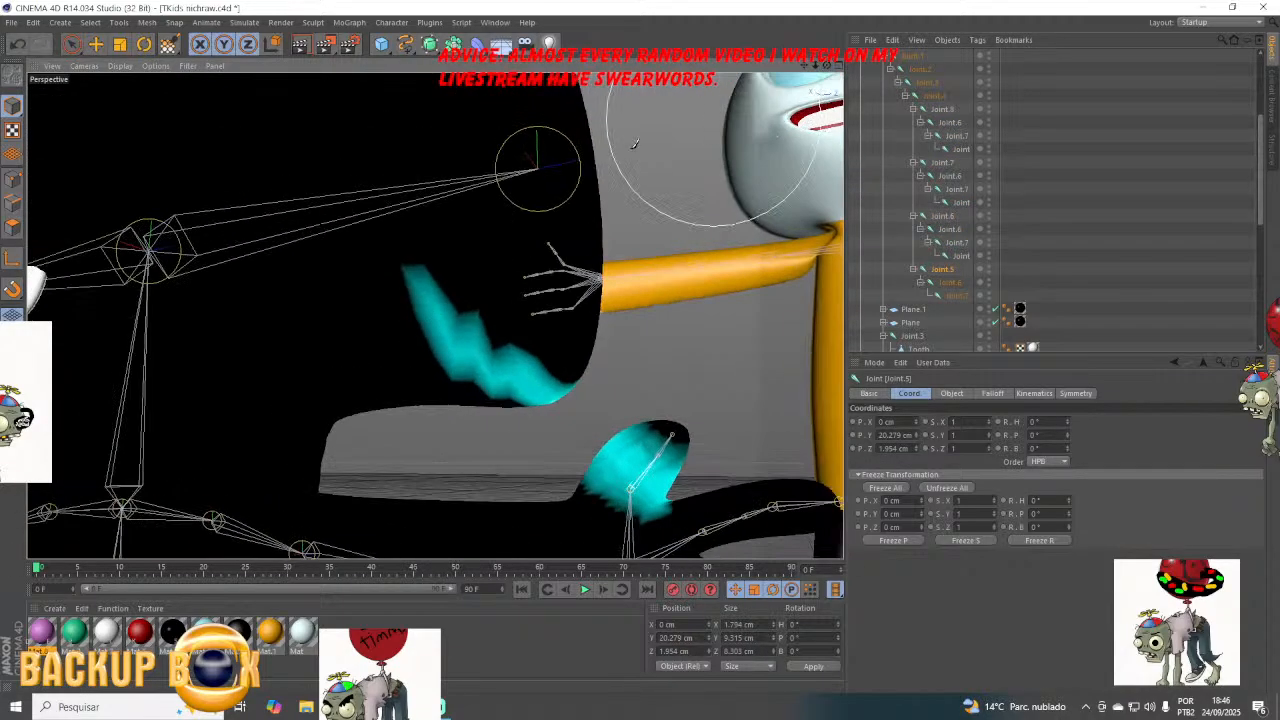
pyautogui.click(472, 307)
pyautogui.click(472, 307)
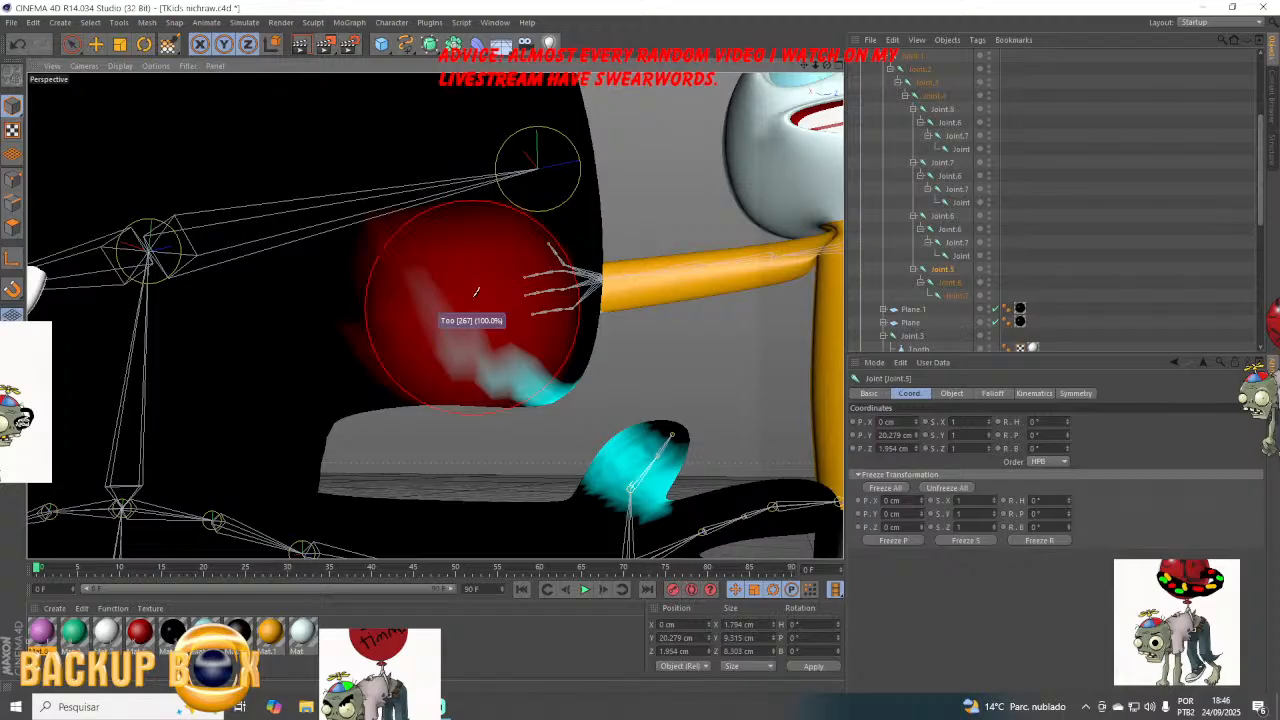
pyautogui.moveTo(476, 291); pyautogui.dragTo(502, 339)
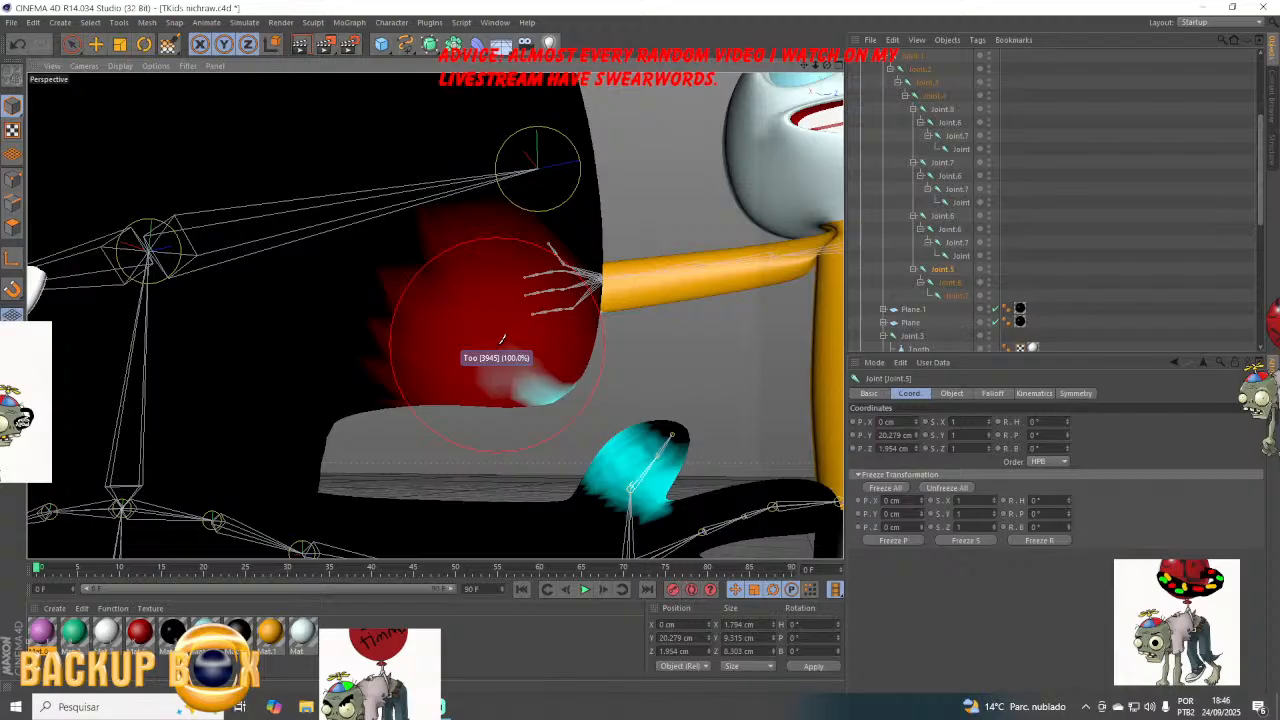
pyautogui.moveTo(502, 339); pyautogui.dragTo(502, 339)
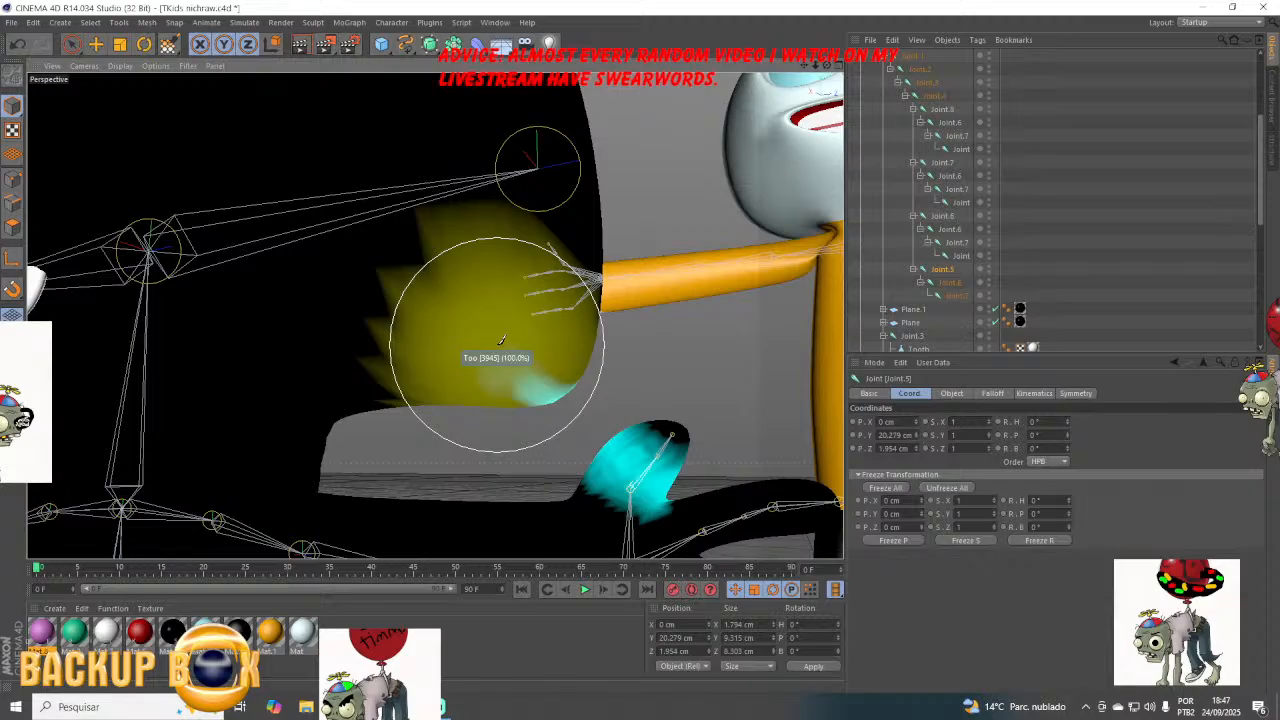
pyautogui.moveTo(502, 339); pyautogui.dragTo(502, 339)
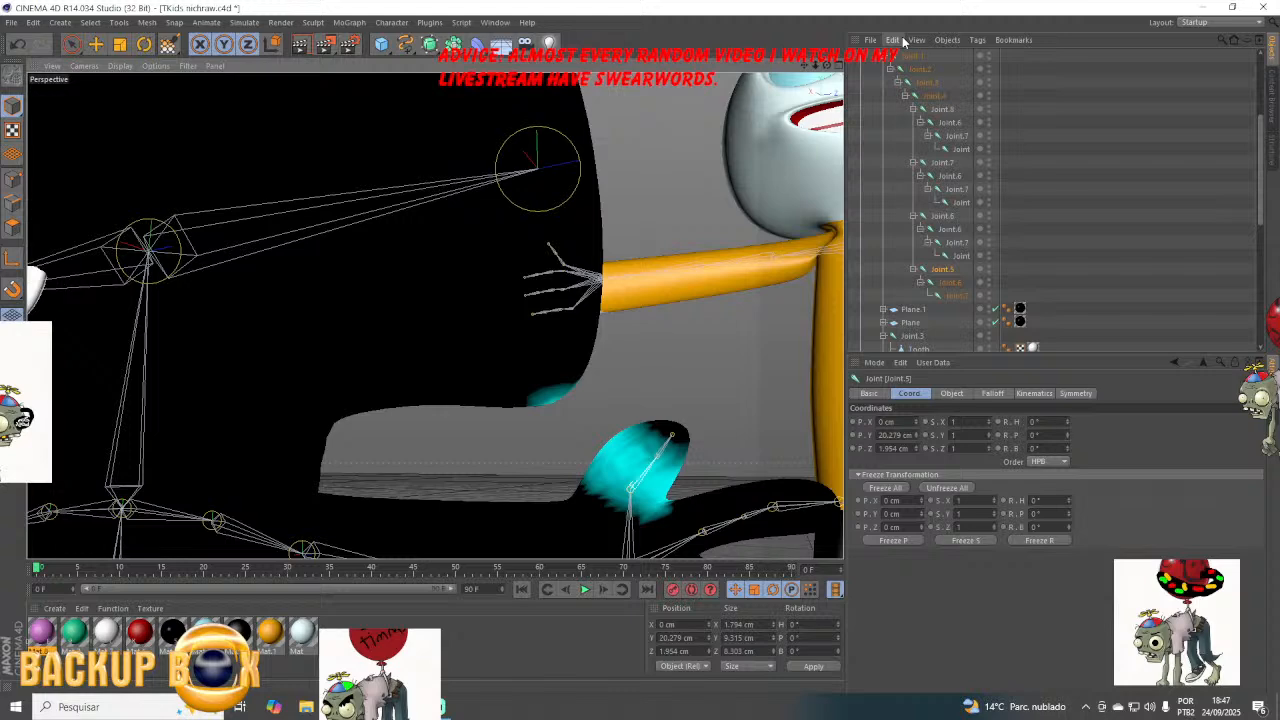
# Erase Joint.5's remaining stray skin weights from the back and lower corner of Too's head.
pyautogui.moveTo(827, 66)
pyautogui.mouseDown()
pyautogui.moveTo(530, 70)
pyautogui.moveTo(710, 67)
pyautogui.moveTo(690, 67)
pyautogui.mouseUp()
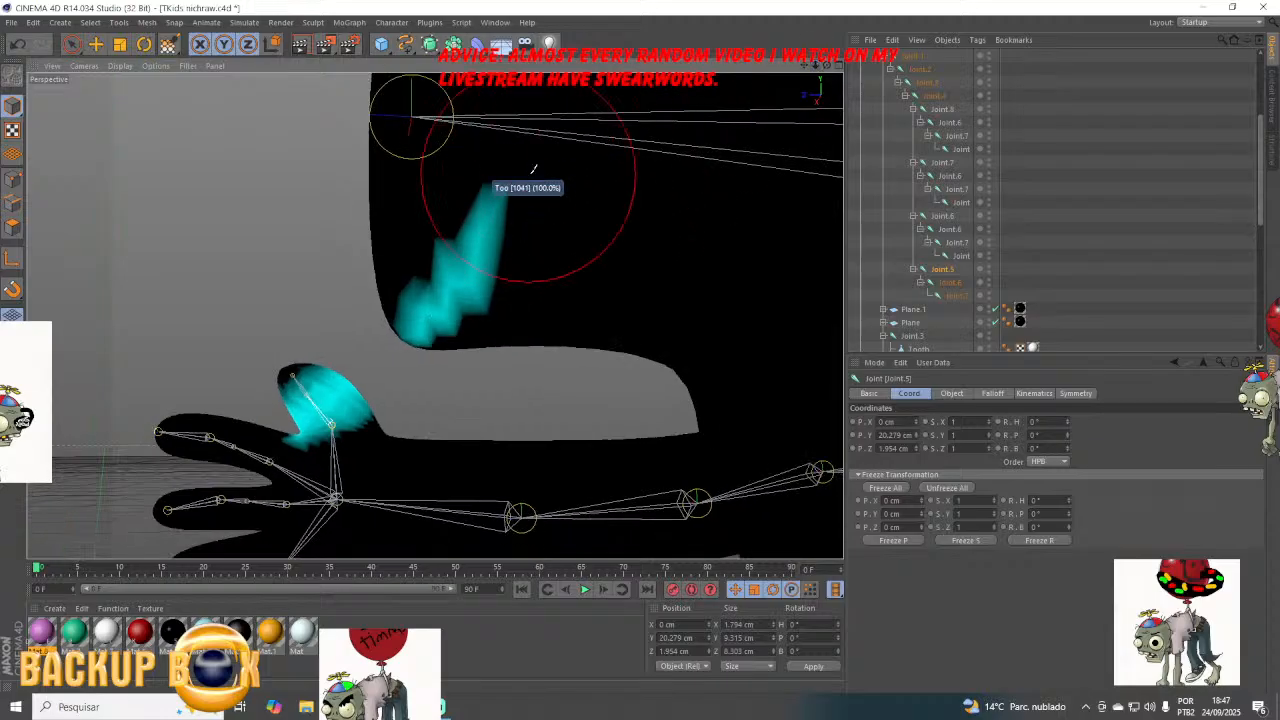
pyautogui.click(505, 243)
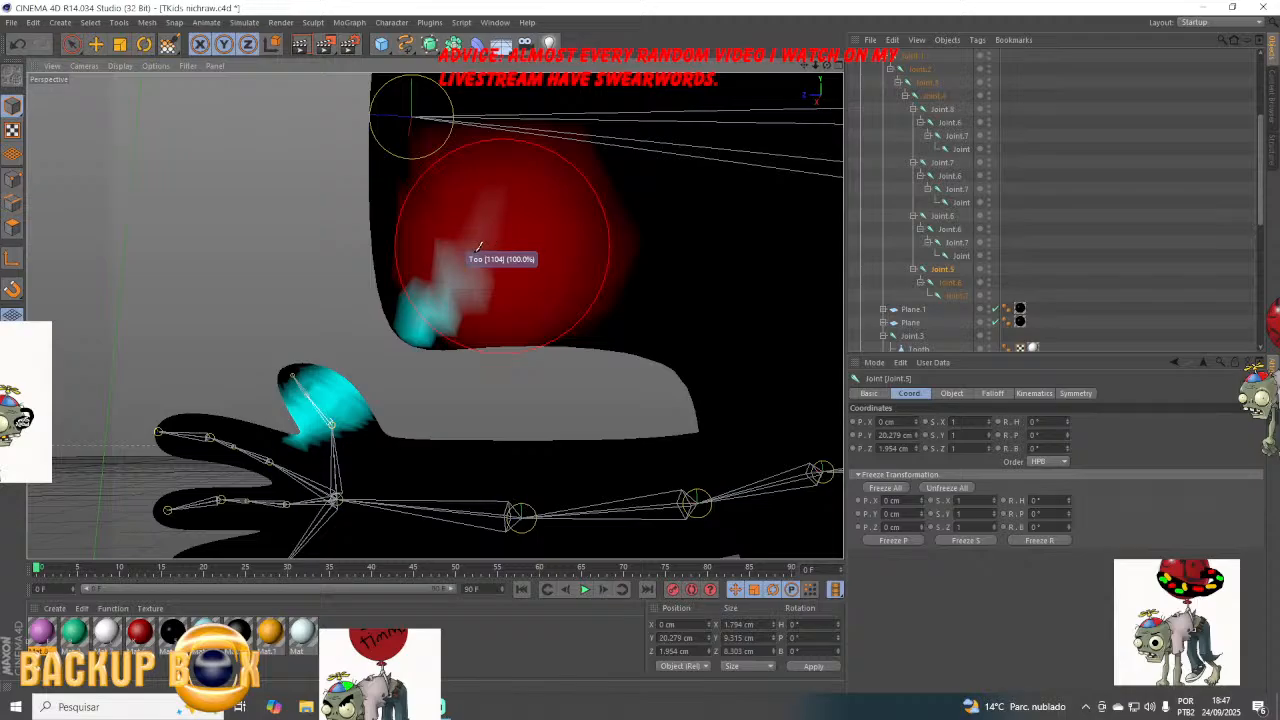
pyautogui.moveTo(477, 245)
pyautogui.mouseDown()
pyautogui.moveTo(462, 250)
pyautogui.moveTo(470, 258)
pyautogui.mouseUp()
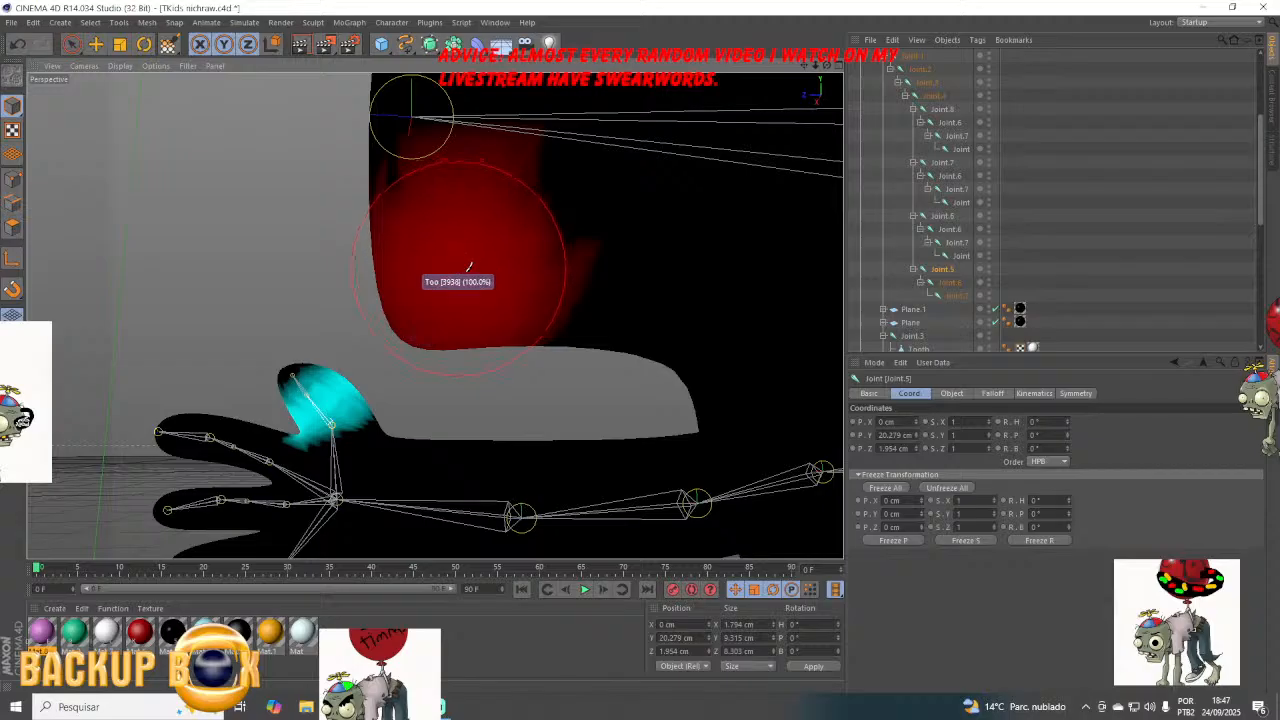
# Select the thumb's Joint.6 and erase its stray skin weights from the outer end and lower edge of Too's head.
pyautogui.click(950, 282)
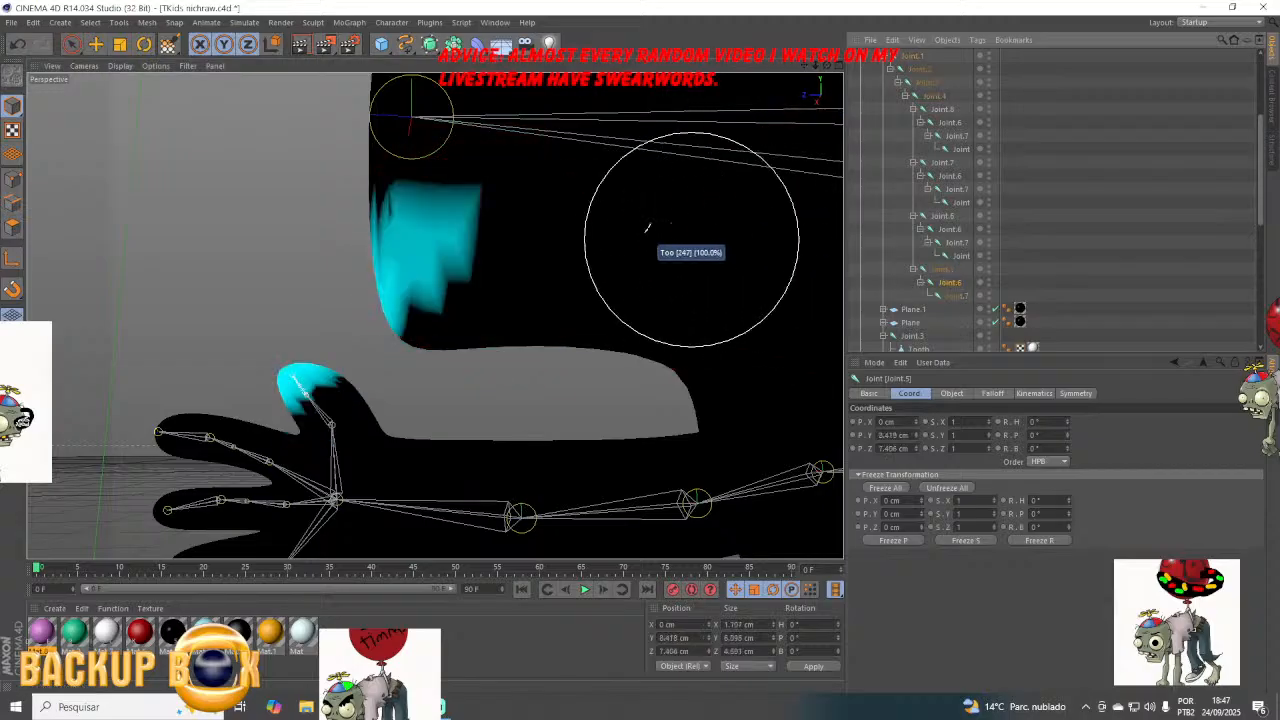
pyautogui.moveTo(827, 69); pyautogui.dragTo(434, 314)
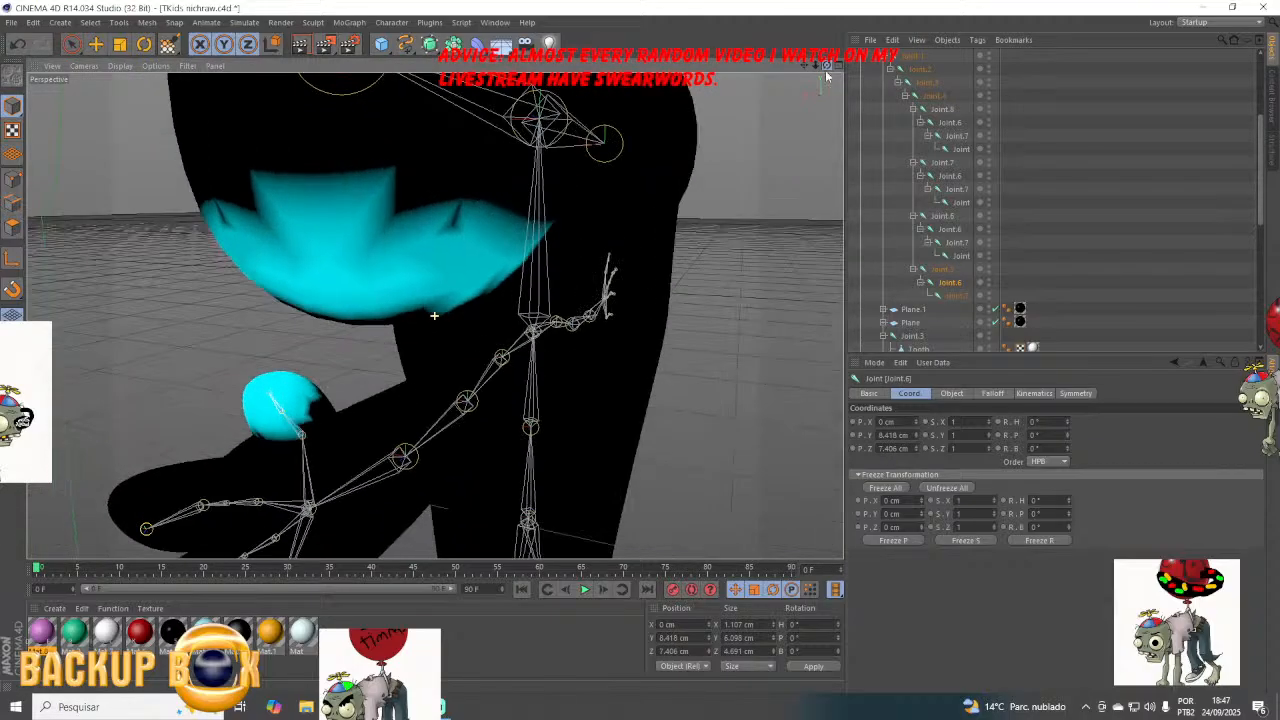
pyautogui.moveTo(479, 214)
pyautogui.mouseDown()
pyautogui.moveTo(290, 208)
pyautogui.moveTo(362, 222)
pyautogui.moveTo(336, 216)
pyautogui.mouseUp()
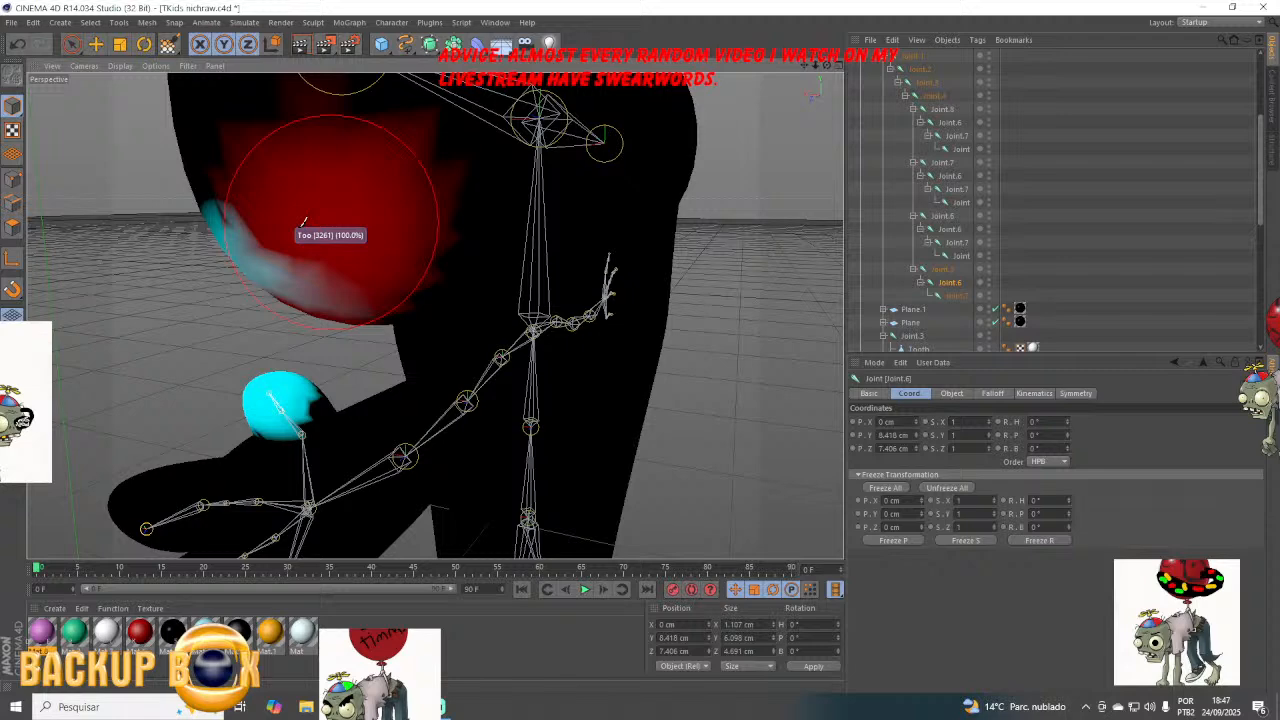
pyautogui.moveTo(333, 220)
pyautogui.mouseDown()
pyautogui.moveTo(300, 226)
pyautogui.moveTo(372, 233)
pyautogui.moveTo(314, 190)
pyautogui.moveTo(279, 208)
pyautogui.mouseUp()
pyautogui.moveTo(827, 65)
pyautogui.mouseDown()
pyautogui.moveTo(960, 45)
pyautogui.moveTo(827, 65)
pyautogui.mouseUp()
pyautogui.moveTo(277, 221); pyautogui.dragTo(264, 219)
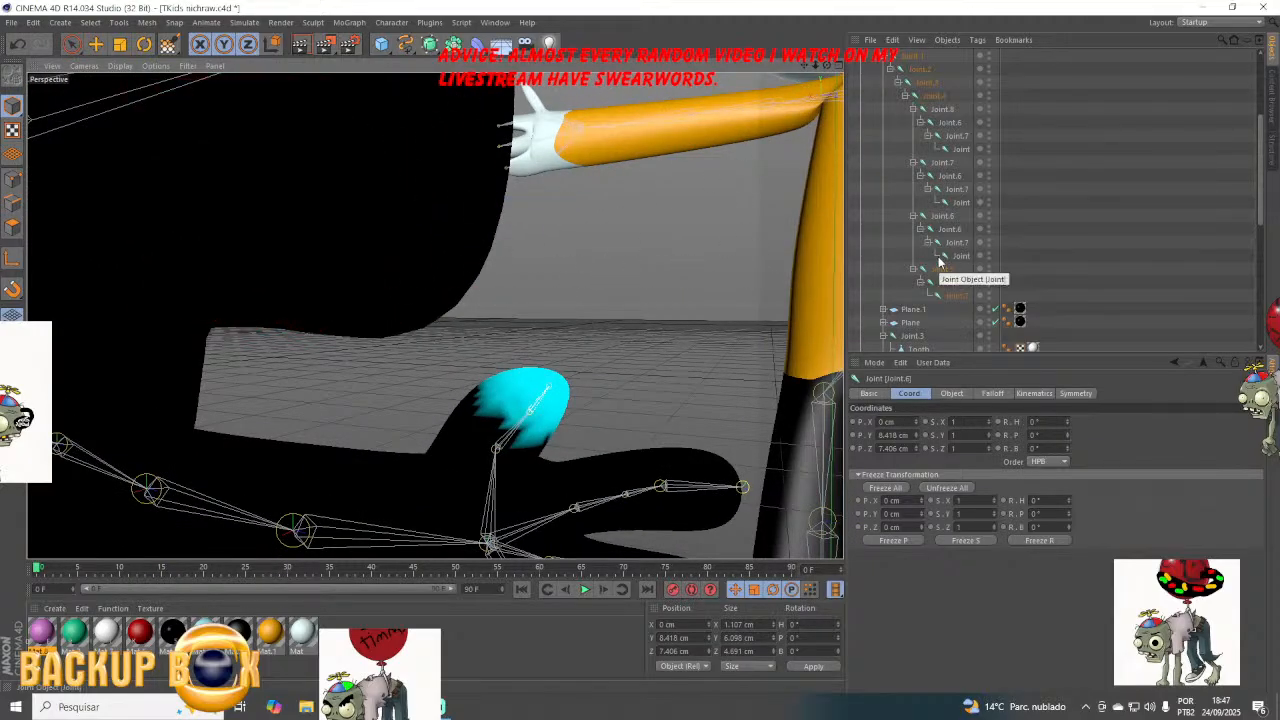
# Check Joint.1's weights, select the upper body's Joint.2, and erase its skin weights from Too's face around the eyes and mouth.
pyautogui.scroll(4, 938, 262)
pyautogui.click(900, 202)
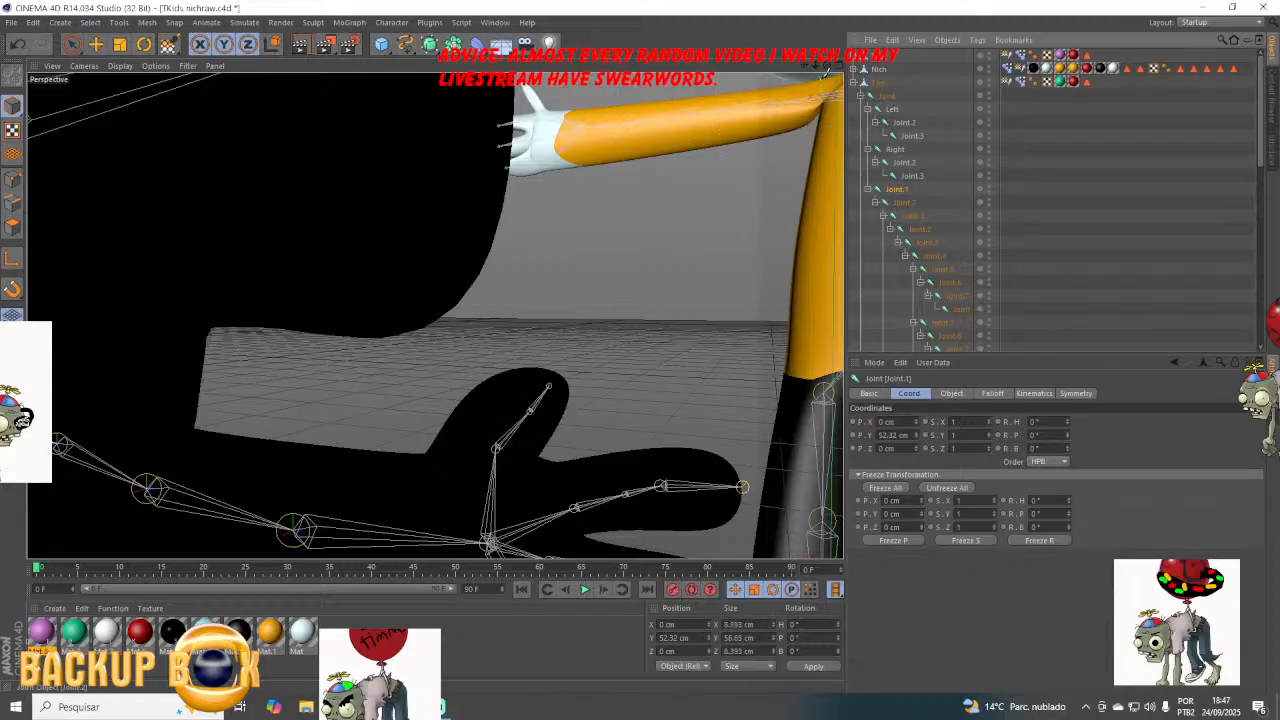
pyautogui.moveTo(815, 67); pyautogui.dragTo(735, 67)
pyautogui.click(908, 203)
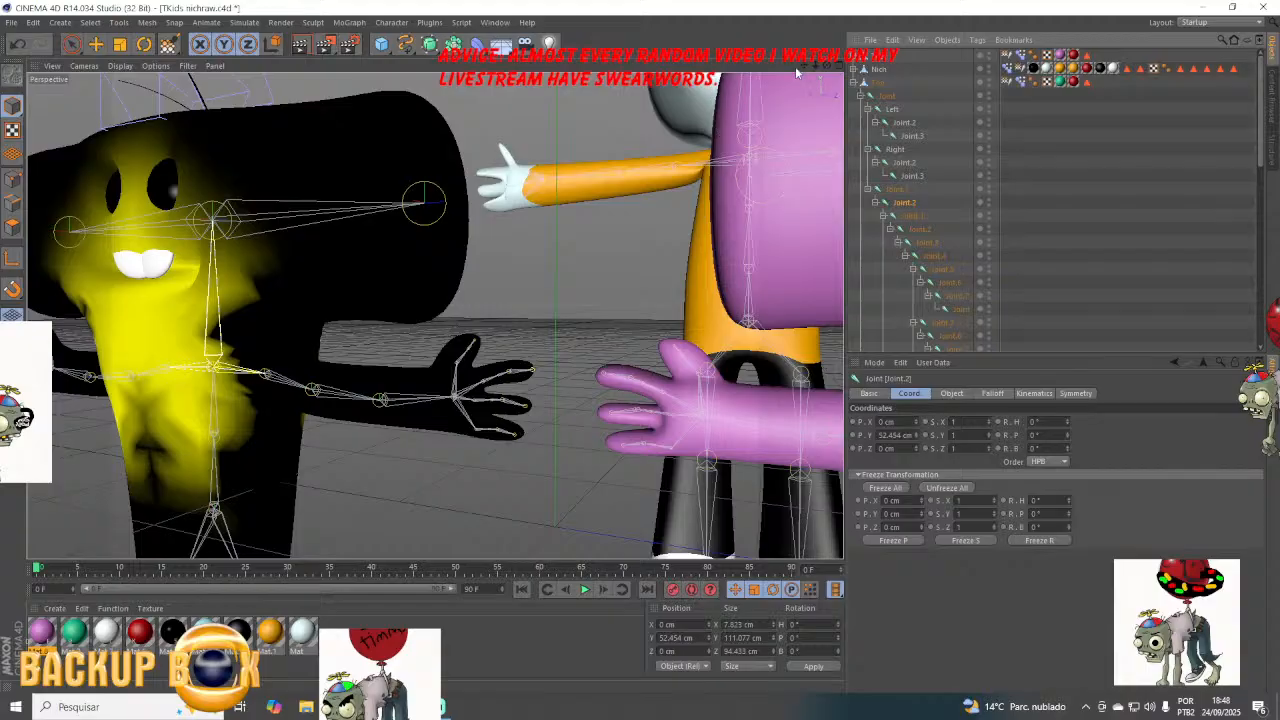
pyautogui.moveTo(803, 66); pyautogui.dragTo(1038, 74)
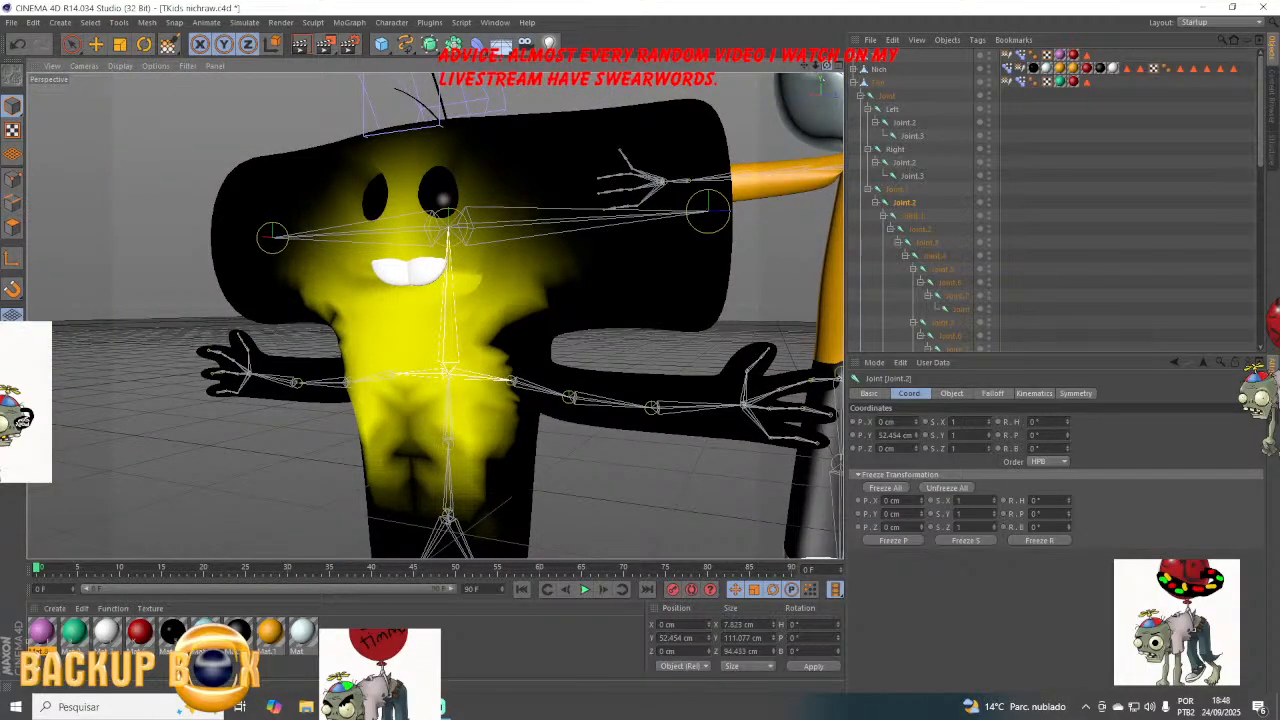
pyautogui.moveTo(827, 66); pyautogui.dragTo(870, 95)
pyautogui.moveTo(600, 175)
pyautogui.keyDown('ctrl'); pyautogui.mouseDown()
pyautogui.moveTo(286, 194)
pyautogui.moveTo(271, 206)
pyautogui.moveTo(543, 214)
pyautogui.moveTo(543, 234)
pyautogui.moveTo(468, 217)
pyautogui.moveTo(265, 228)
pyautogui.moveTo(525, 232)
pyautogui.moveTo(400, 240)
pyautogui.moveTo(350, 225)
pyautogui.moveTo(520, 185)
pyautogui.mouseUp(); pyautogui.keyUp('ctrl')
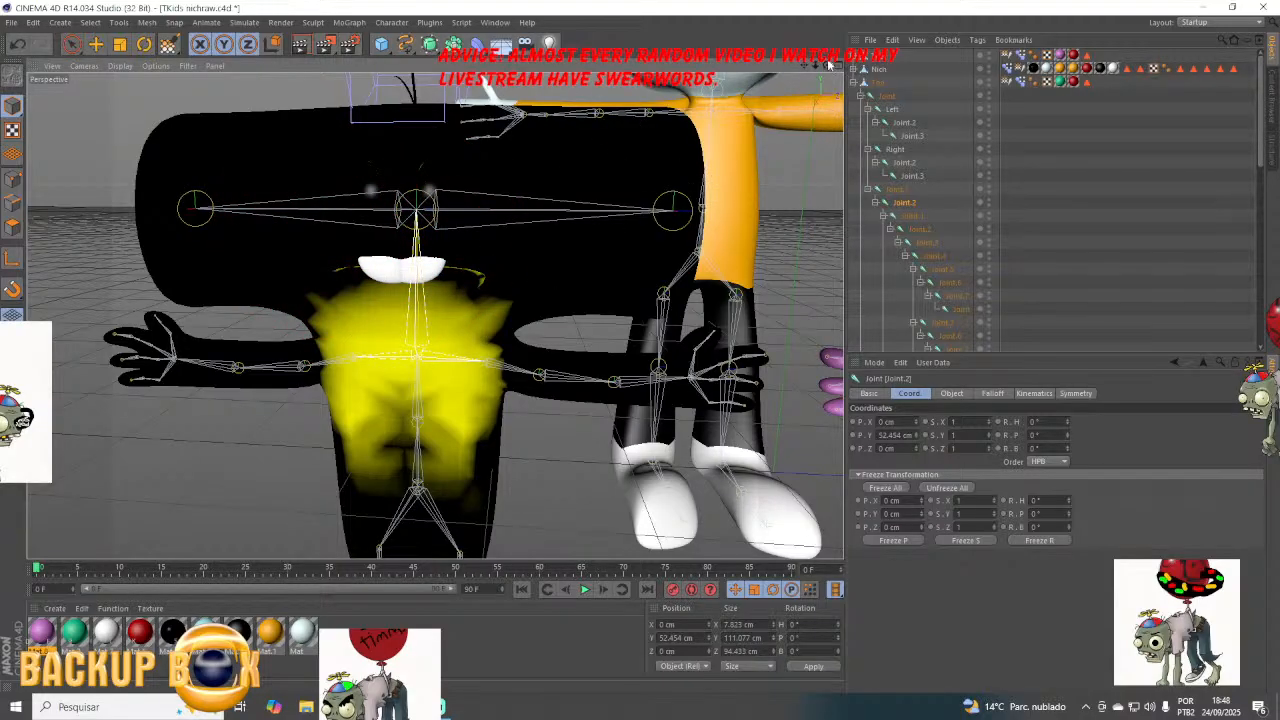
# Erase Joint.2's skin weights from the back of Too's head above the shoulders.
pyautogui.moveTo(828, 64)
pyautogui.mouseDown()
pyautogui.moveTo(429, 290)
pyautogui.moveTo(429, 309)
pyautogui.moveTo(600, 152)
pyautogui.moveTo(575, 250)
pyautogui.moveTo(490, 282)
pyautogui.moveTo(668, 208)
pyautogui.moveTo(623, 247)
pyautogui.moveTo(762, 85)
pyautogui.moveTo(434, 315)
pyautogui.mouseUp()
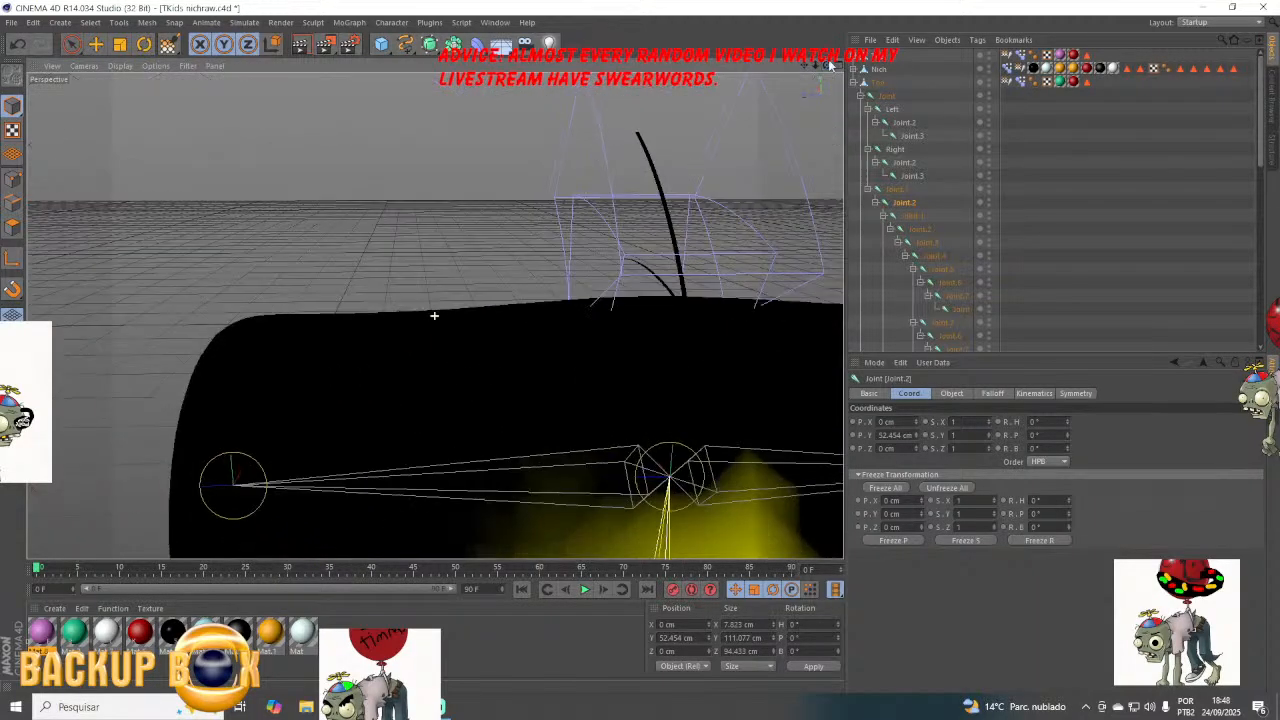
pyautogui.moveTo(810, 64); pyautogui.dragTo(785, 70)
pyautogui.moveTo(379, 272)
pyautogui.mouseDown()
pyautogui.moveTo(415, 240)
pyautogui.moveTo(660, 230)
pyautogui.moveTo(532, 225)
pyautogui.moveTo(418, 263)
pyautogui.moveTo(681, 261)
pyautogui.moveTo(552, 264)
pyautogui.moveTo(610, 257)
pyautogui.mouseUp()
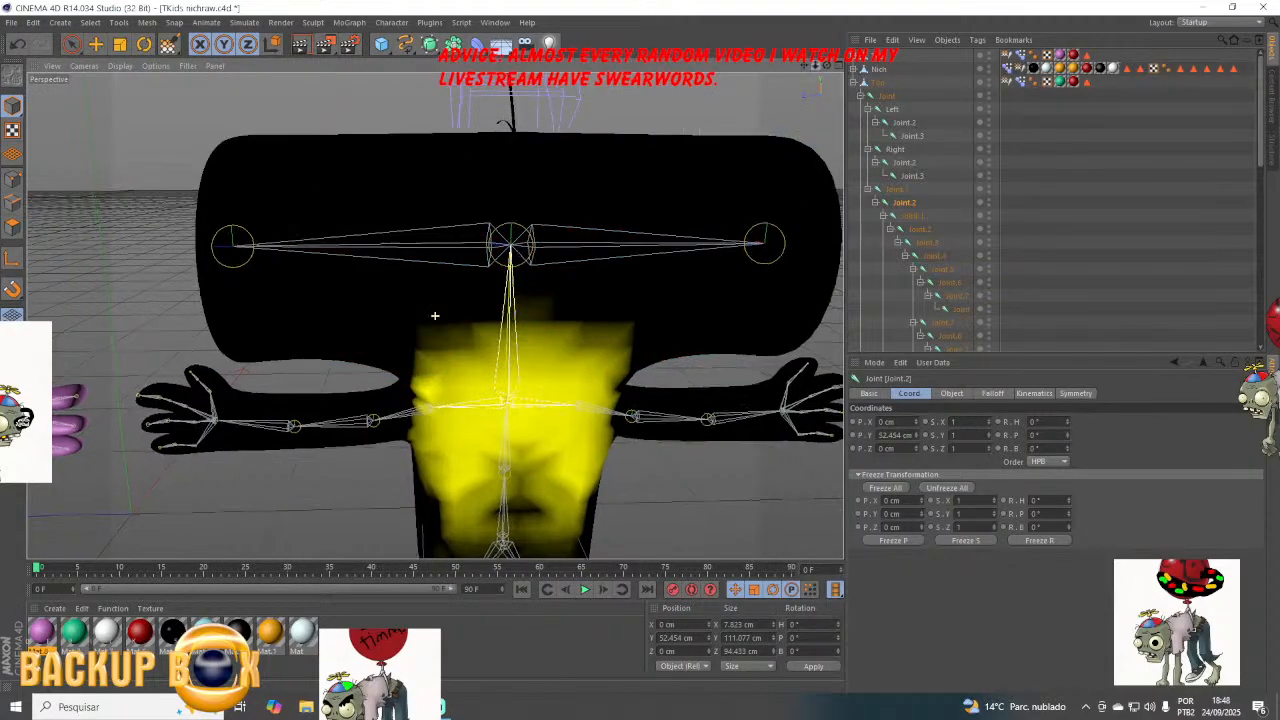
pyautogui.moveTo(820, 66); pyautogui.dragTo(820, 68)
pyautogui.moveTo(546, 283)
pyautogui.mouseDown()
pyautogui.moveTo(410, 250)
pyautogui.moveTo(790, 196)
pyautogui.moveTo(186, 260)
pyautogui.moveTo(458, 228)
pyautogui.moveTo(463, 210)
pyautogui.moveTo(692, 227)
pyautogui.moveTo(702, 196)
pyautogui.moveTo(792, 208)
pyautogui.mouseUp()
# Erase Joint.2's leftover skin weights around Too's mouth below the teeth.
pyautogui.moveTo(804, 66); pyautogui.dragTo(566, 98)
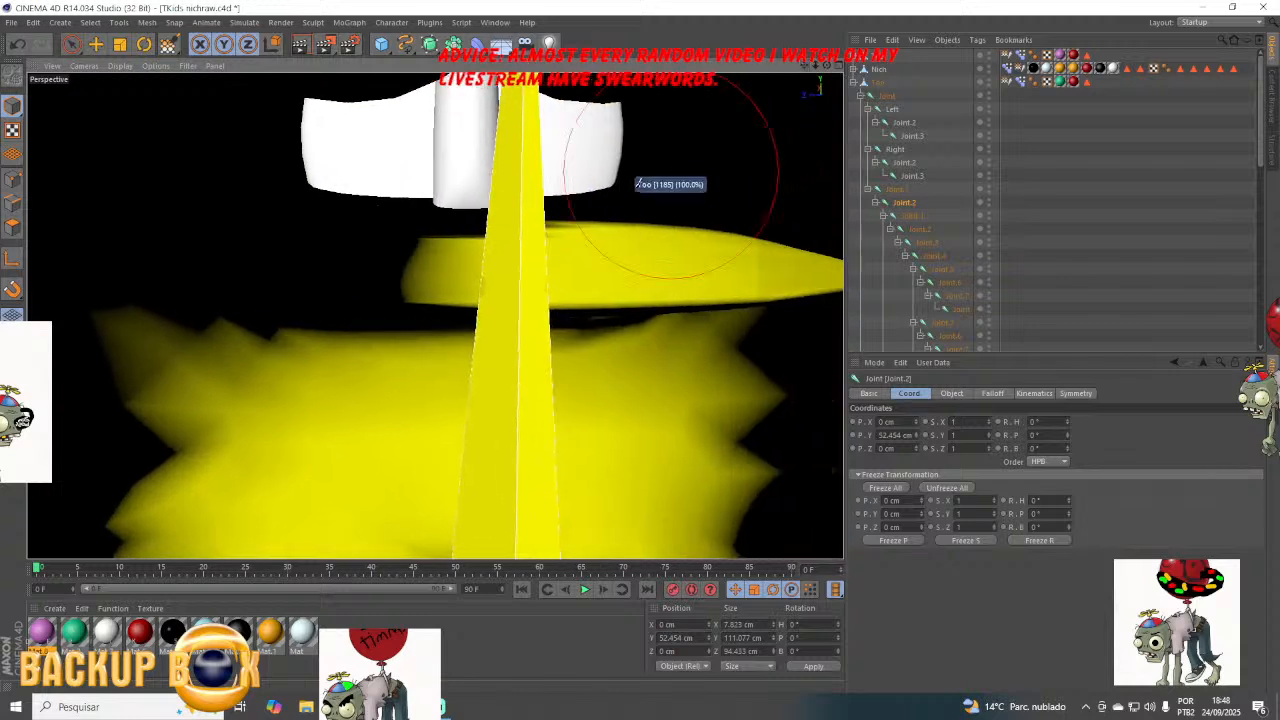
pyautogui.moveTo(669, 172)
pyautogui.mouseDown()
pyautogui.moveTo(540, 284)
pyautogui.moveTo(453, 232)
pyautogui.moveTo(651, 230)
pyautogui.moveTo(755, 262)
pyautogui.moveTo(798, 256)
pyautogui.moveTo(800, 272)
pyautogui.moveTo(595, 255)
pyautogui.moveTo(609, 262)
pyautogui.moveTo(538, 244)
pyautogui.moveTo(800, 241)
pyautogui.moveTo(762, 138)
pyautogui.moveTo(755, 68)
pyautogui.moveTo(434, 314)
pyautogui.mouseUp()
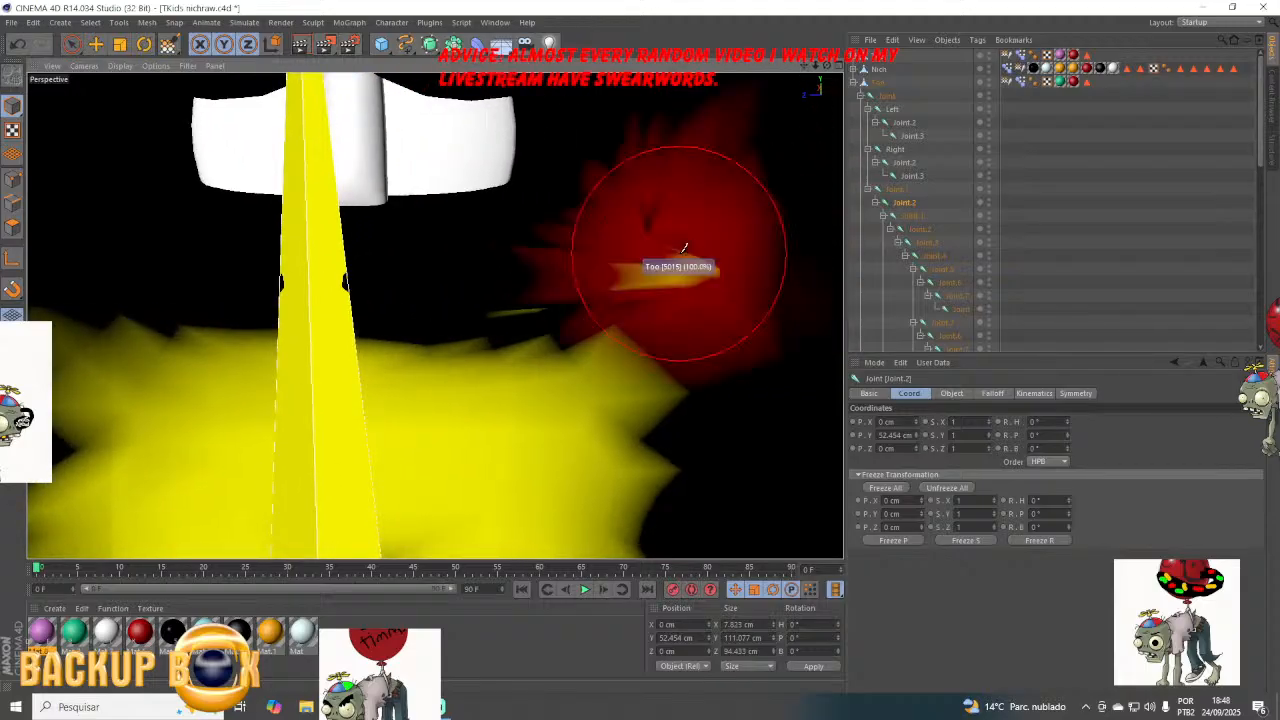
pyautogui.moveTo(832, 66)
pyautogui.mouseDown()
pyautogui.moveTo(434, 314)
pyautogui.moveTo(520, 260)
pyautogui.mouseUp()
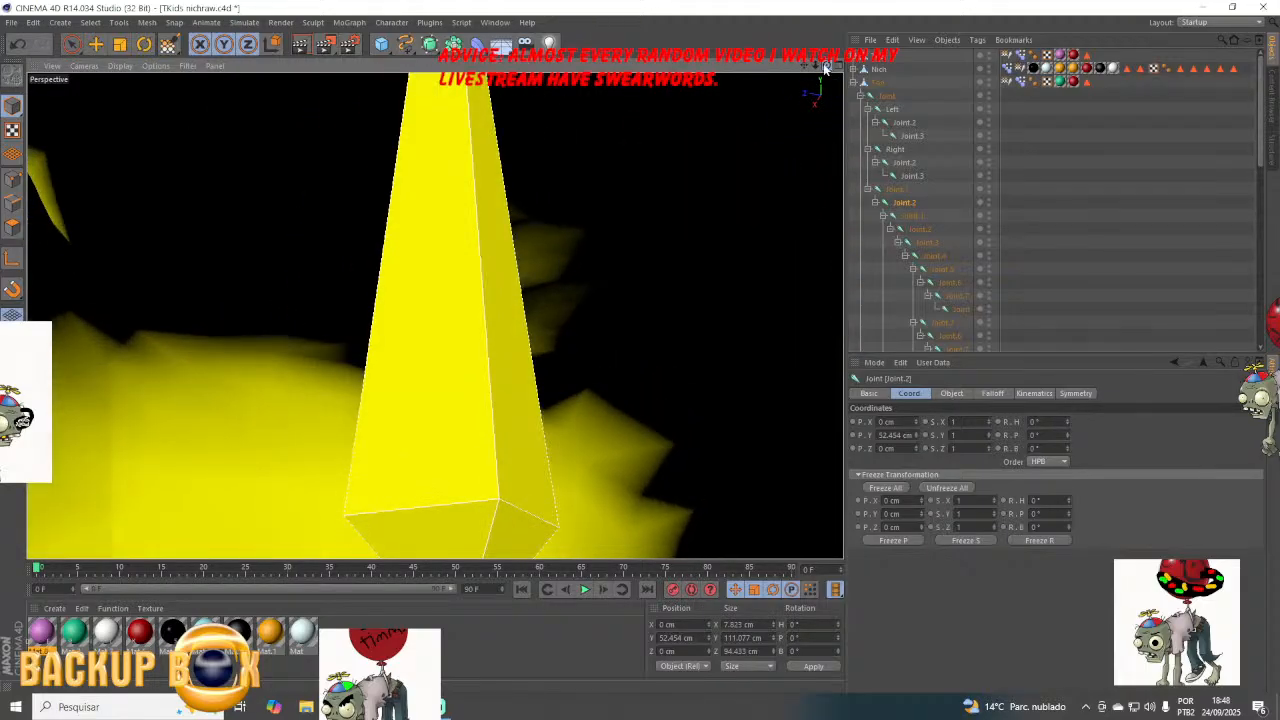
pyautogui.moveTo(806, 66)
pyautogui.mouseDown()
pyautogui.moveTo(434, 317)
pyautogui.moveTo(275, 145)
pyautogui.mouseUp()
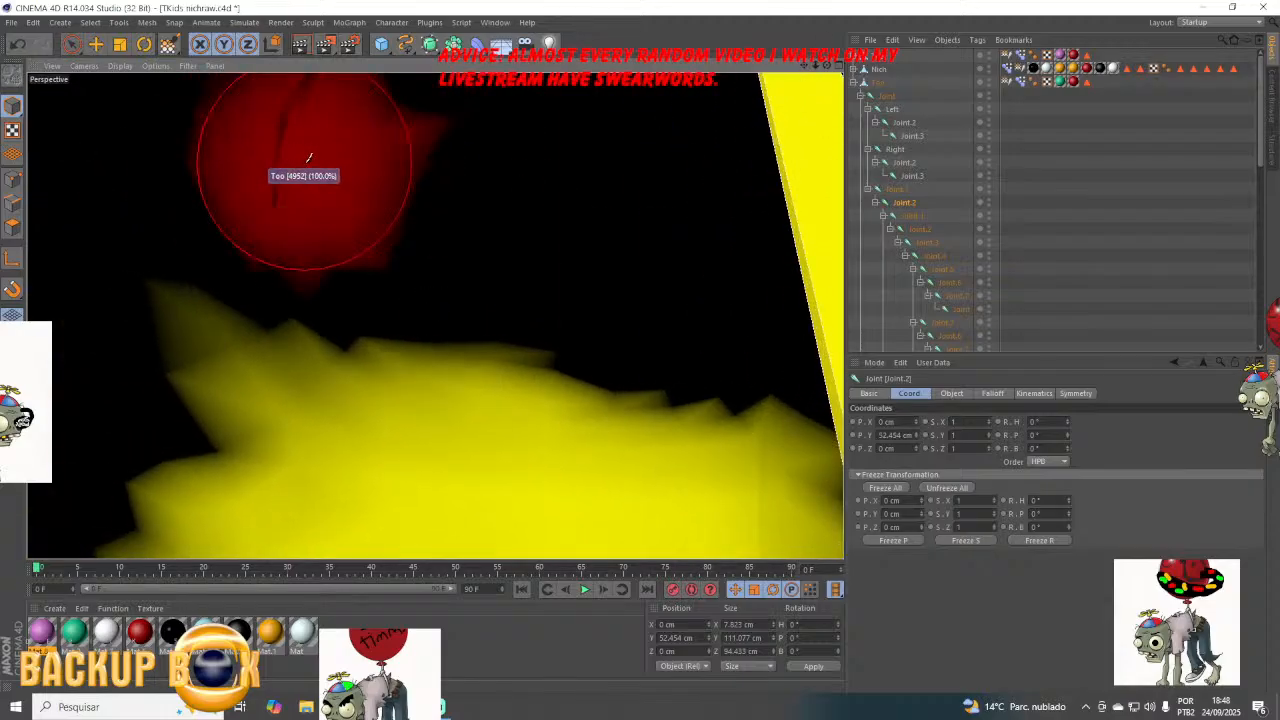
# Erase Joint.2's leftover skin weights inside Too's head where the two side head joints meet.
pyautogui.moveTo(813, 64); pyautogui.dragTo(435, 316)
pyautogui.moveTo(813, 68); pyautogui.dragTo(435, 316)
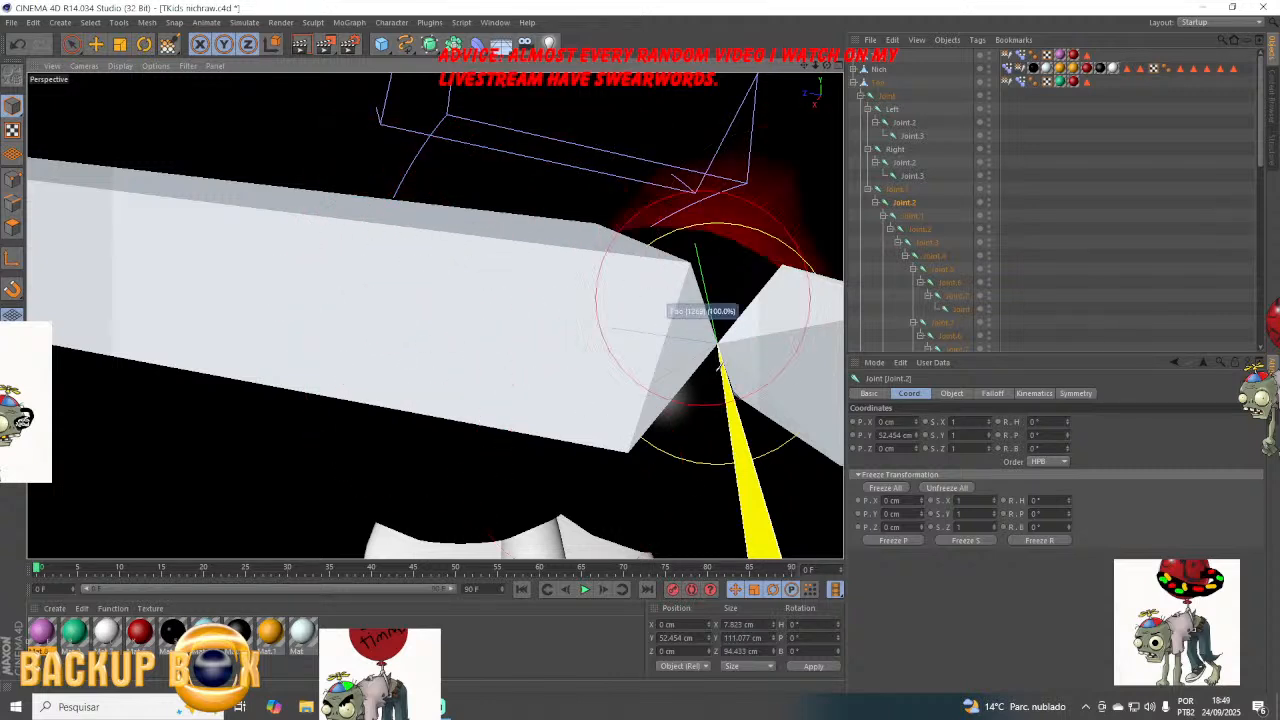
pyautogui.scroll(-5, 900, 237)
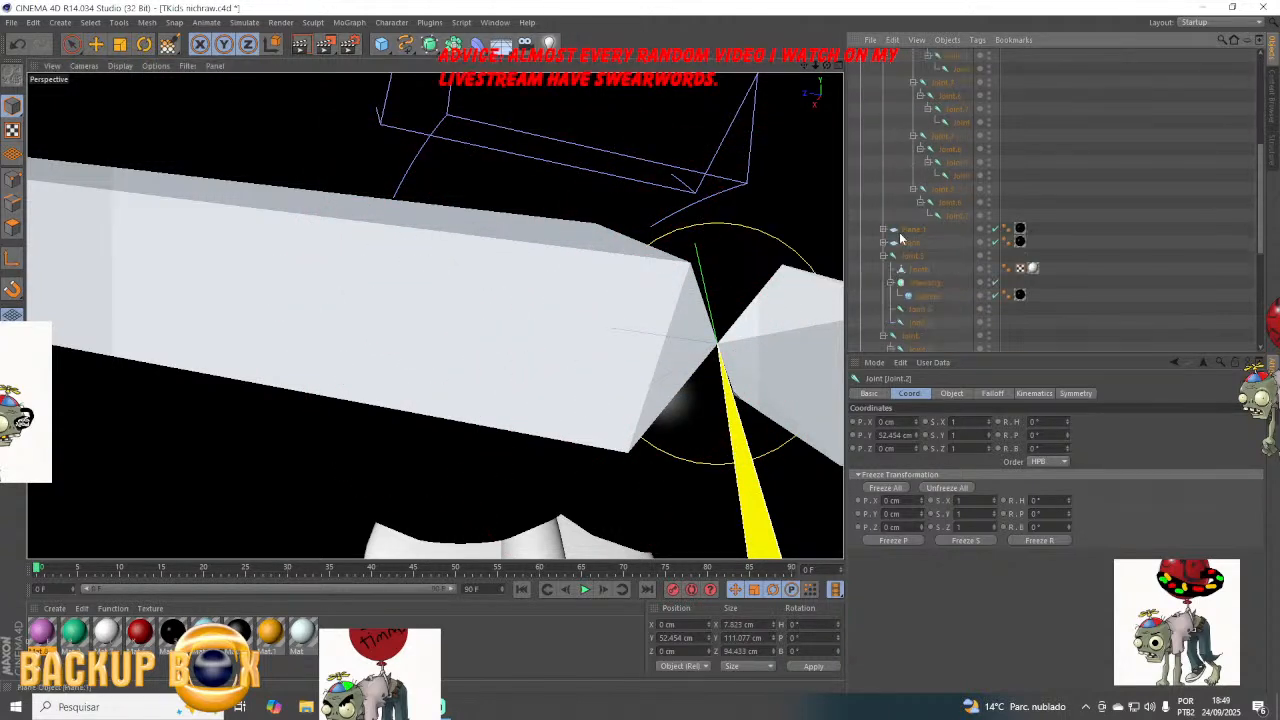
# Check inside Too's head for leftover Joint.2 weights with the eyes' Symmetry object temporarily hidden, and select the head's Joint.3.
pyautogui.scroll(-3, 930, 220)
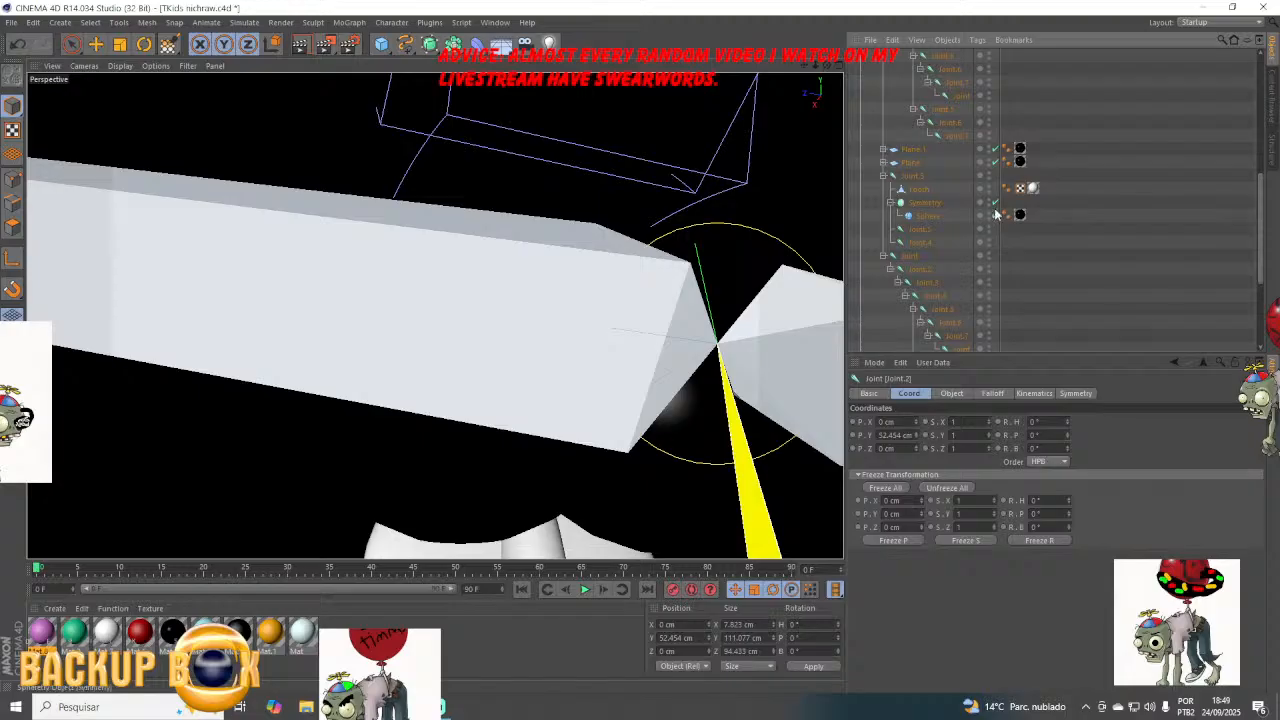
pyautogui.click(989, 200)
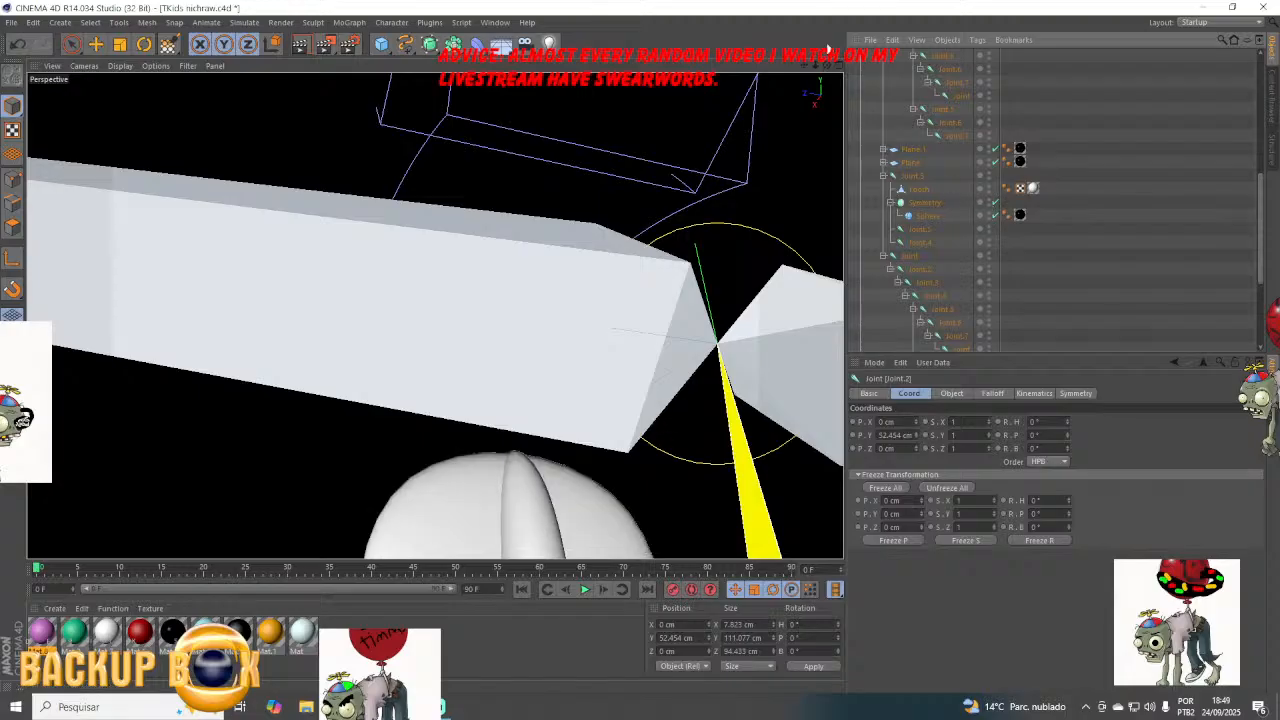
pyautogui.moveTo(826, 68)
pyautogui.mouseDown()
pyautogui.moveTo(822, 28)
pyautogui.moveTo(792, 229)
pyautogui.moveTo(756, 277)
pyautogui.moveTo(813, 149)
pyautogui.mouseUp()
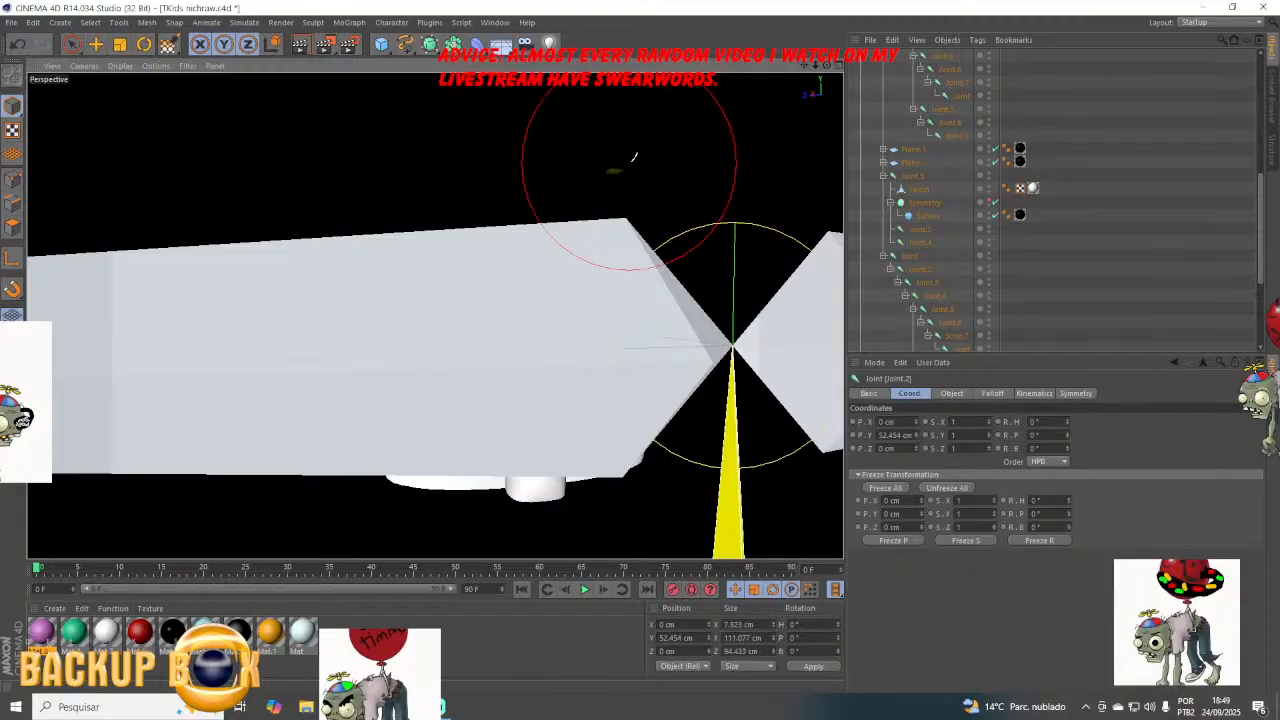
pyautogui.scroll(3, 643, 223)
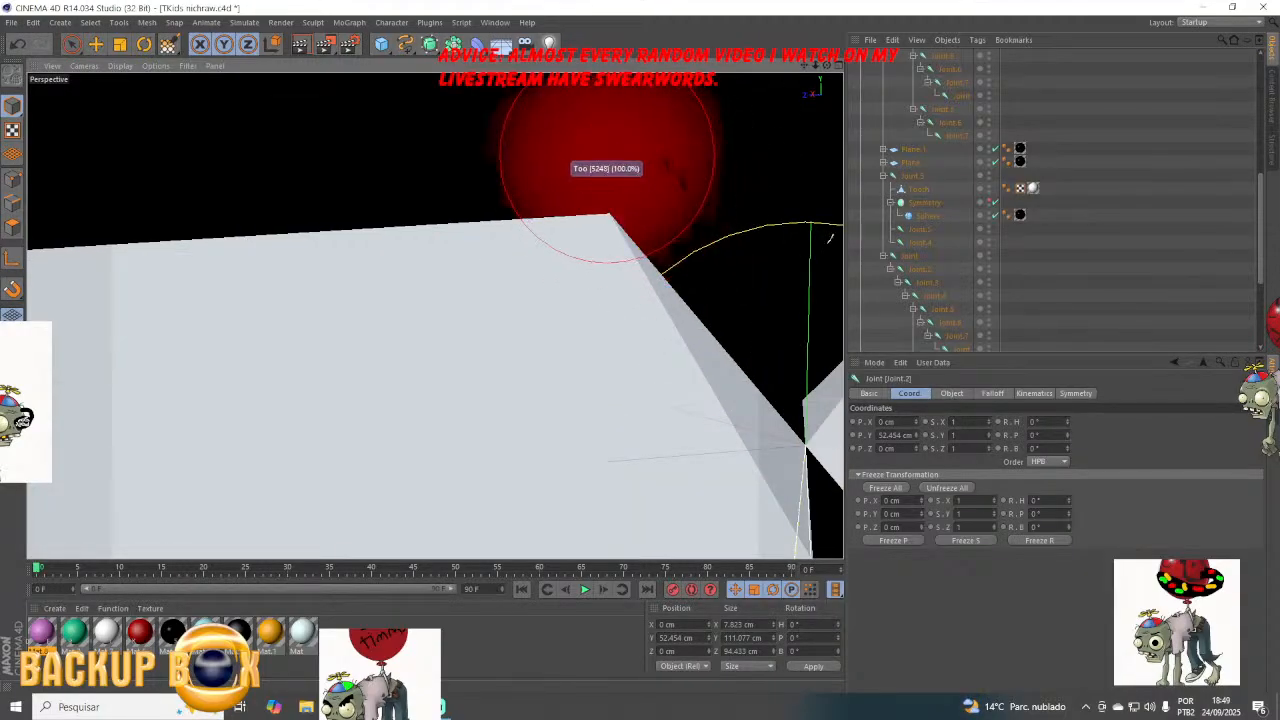
pyautogui.moveTo(826, 67); pyautogui.dragTo(434, 316)
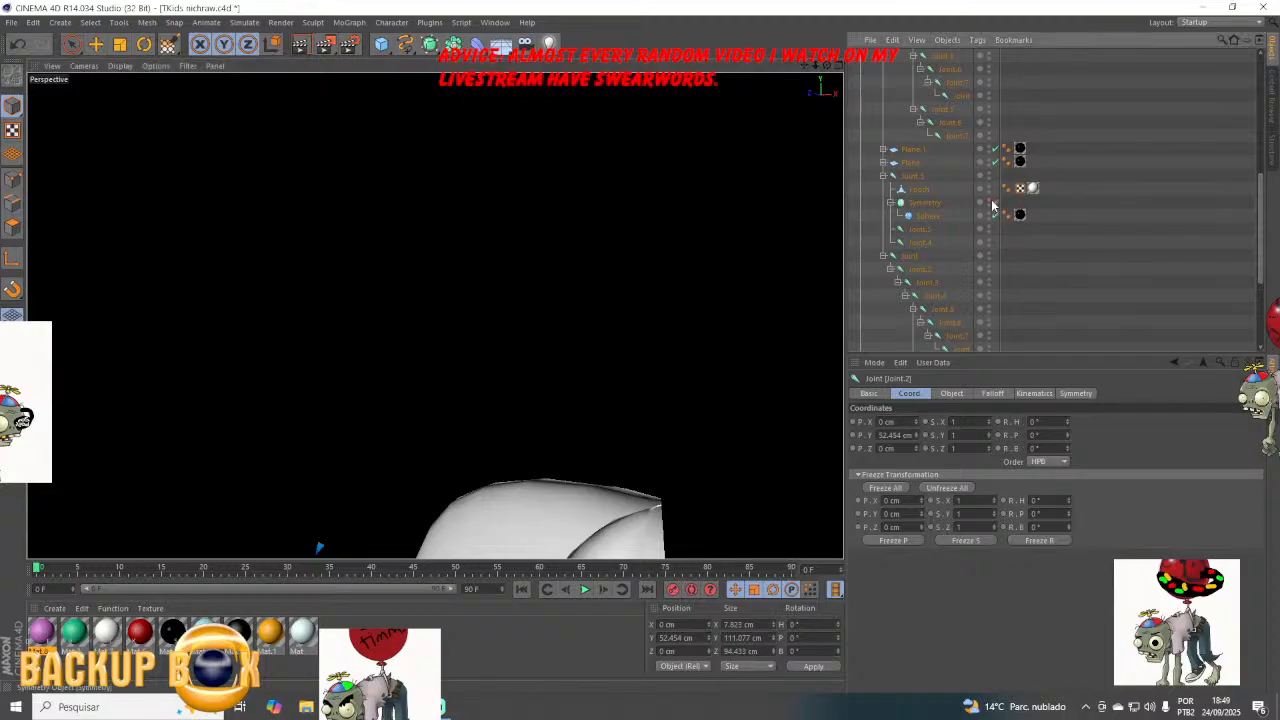
pyautogui.click(988, 199)
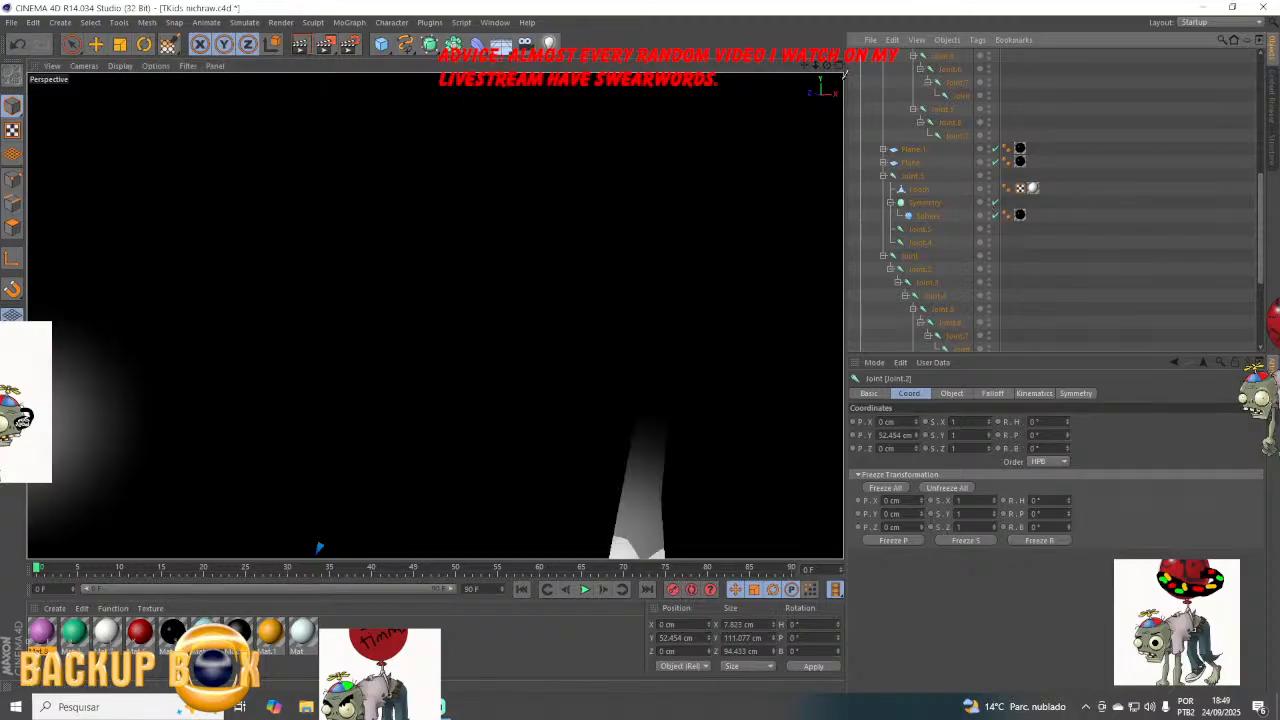
pyautogui.moveTo(815, 66); pyautogui.dragTo(435, 316)
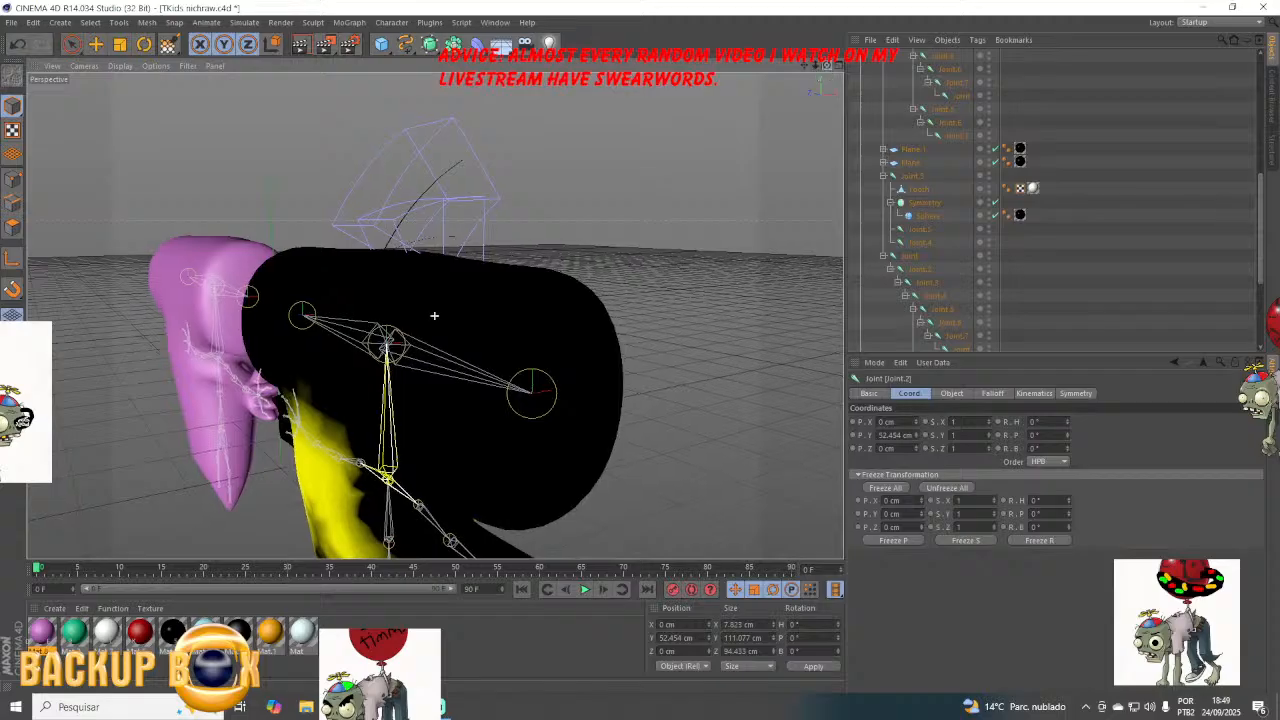
pyautogui.moveTo(827, 68); pyautogui.dragTo(868, 122)
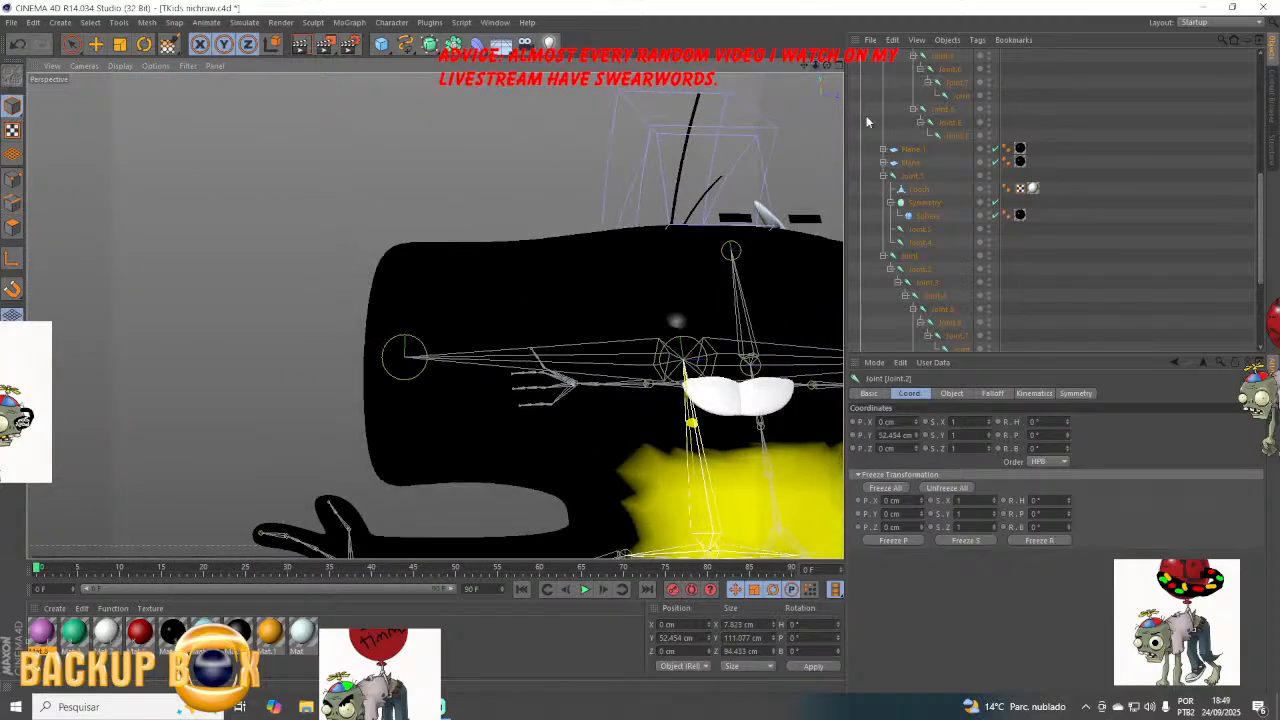
pyautogui.click(905, 177)
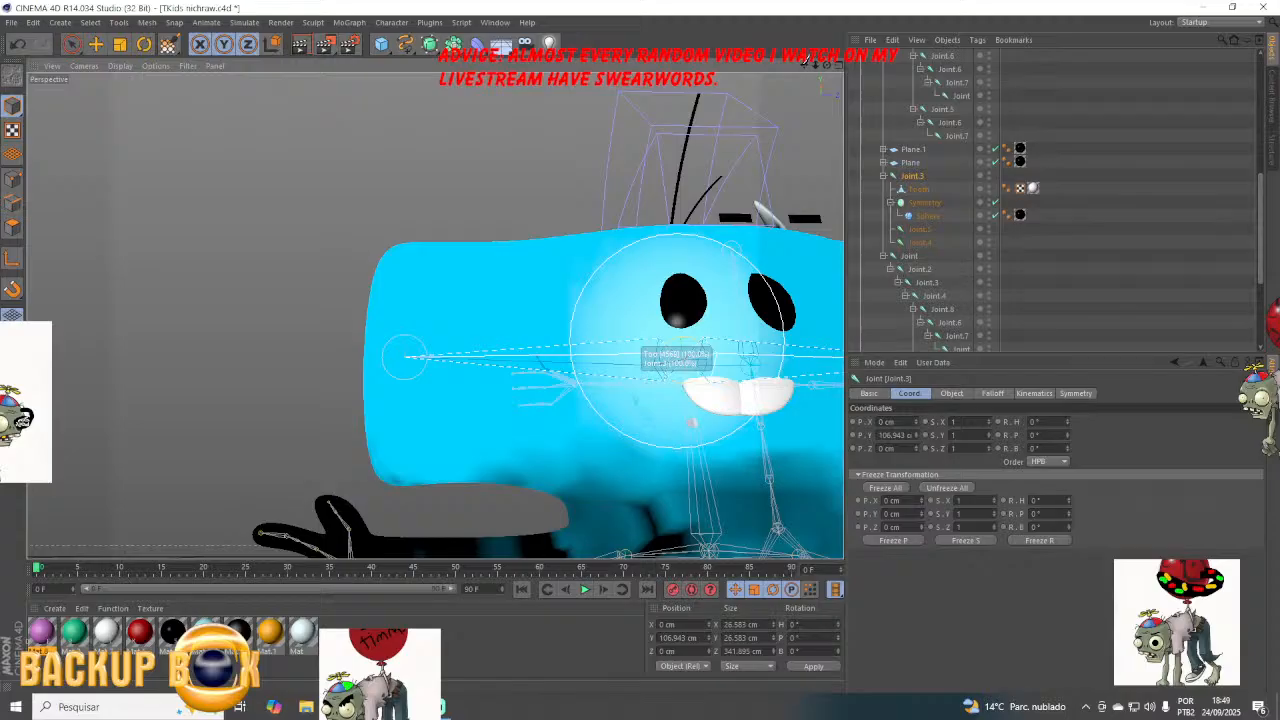
pyautogui.click(443, 707)
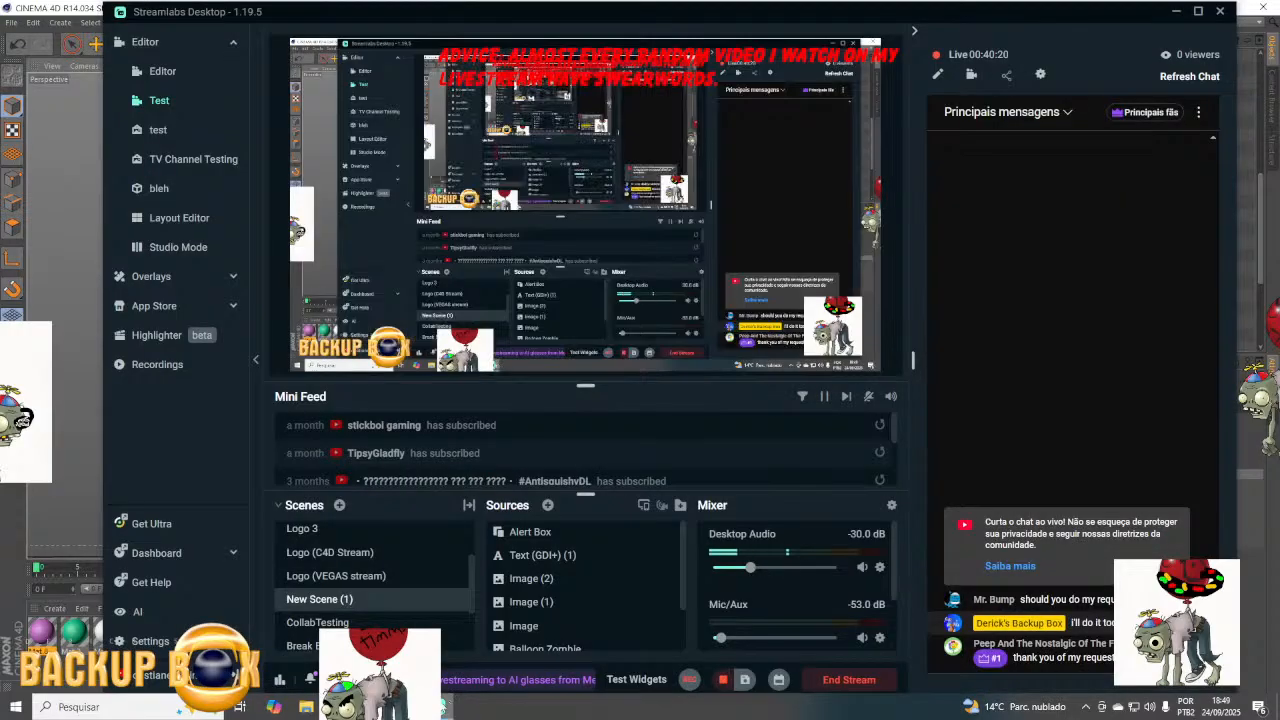
pyautogui.click(375, 707)
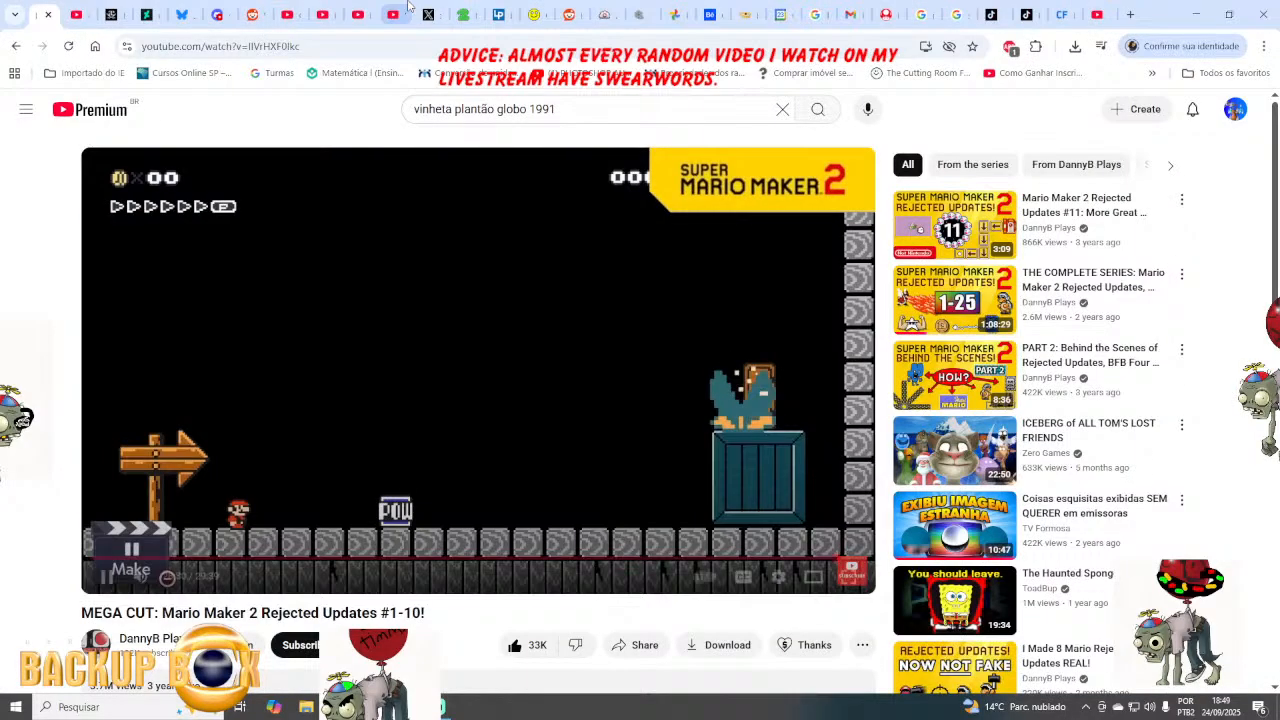
pyautogui.click(291, 10)
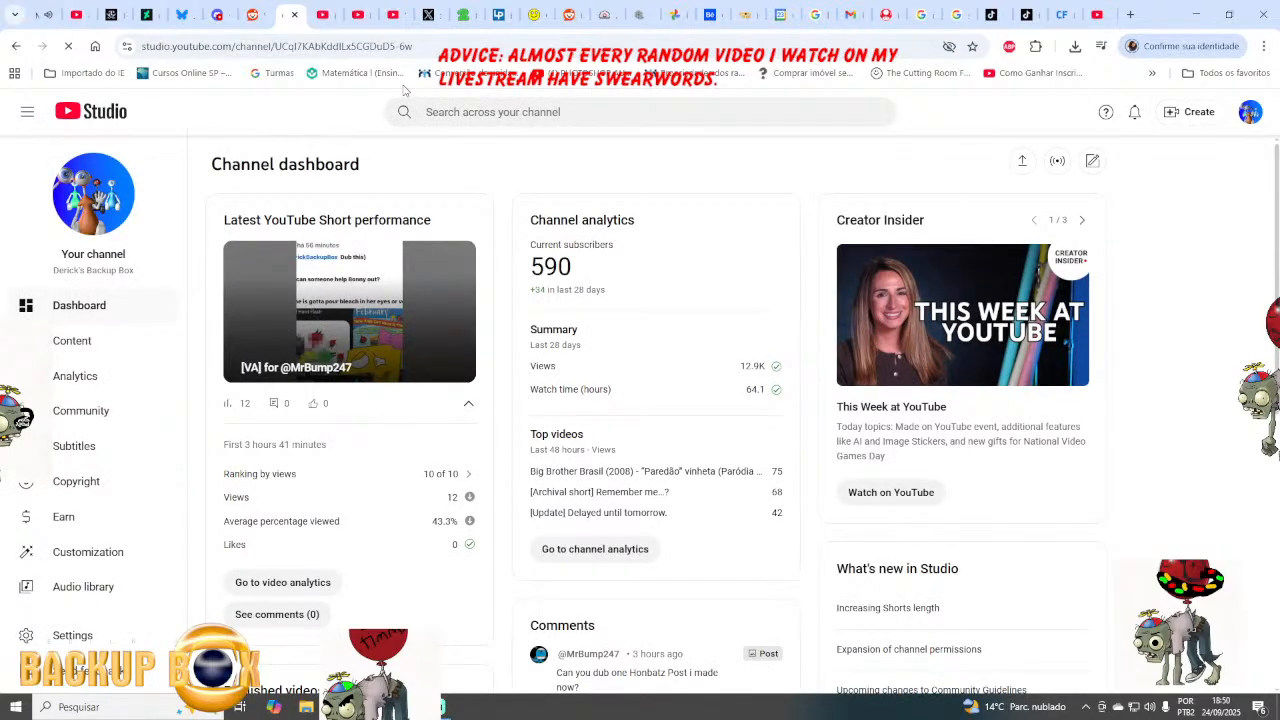
pyautogui.click(74, 9)
pyautogui.click(408, 707)
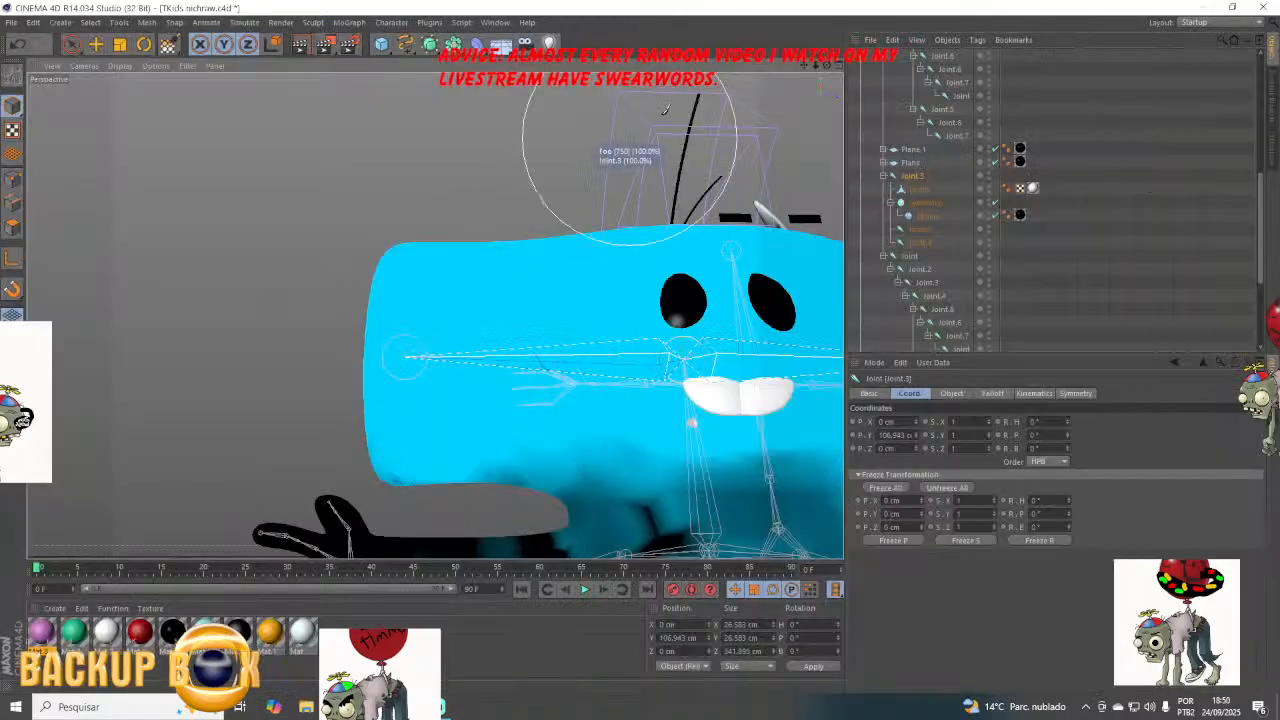
# Paint Joint.3's skin weight solidly across Too's lower face below the teeth and the left side of the head.
pyautogui.moveTo(802, 64); pyautogui.dragTo(560, 2)
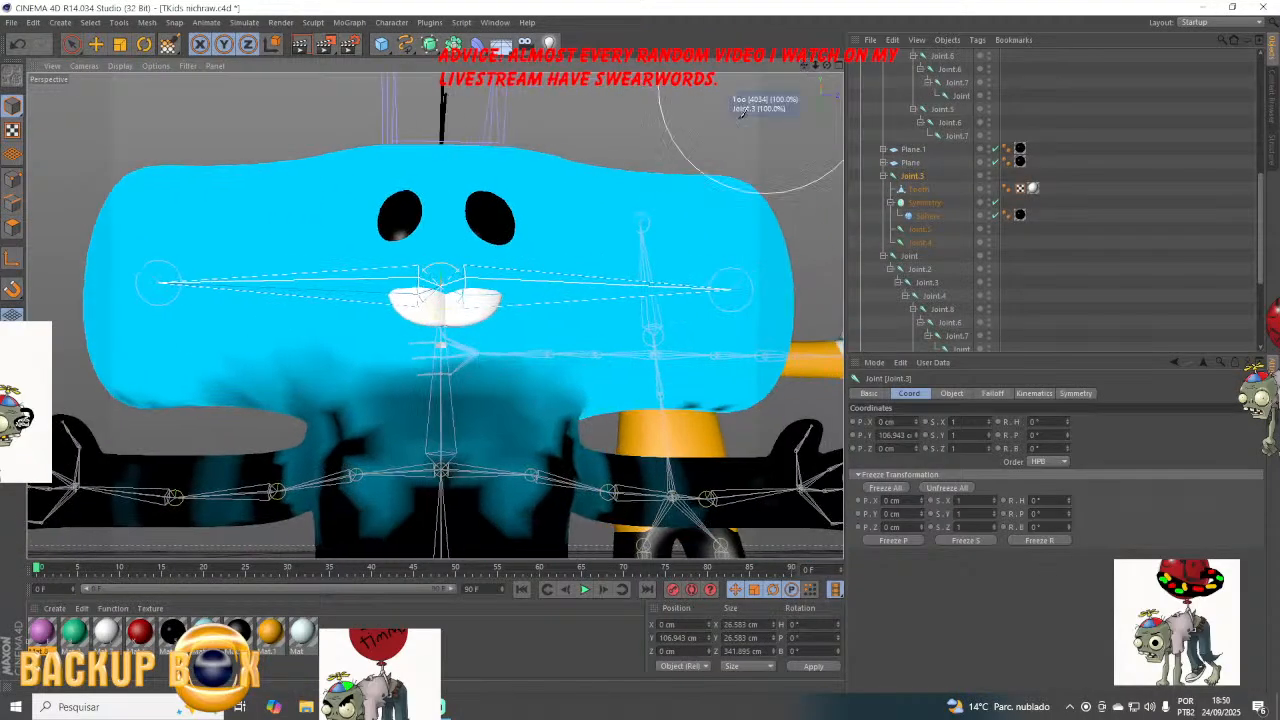
pyautogui.click(702, 320)
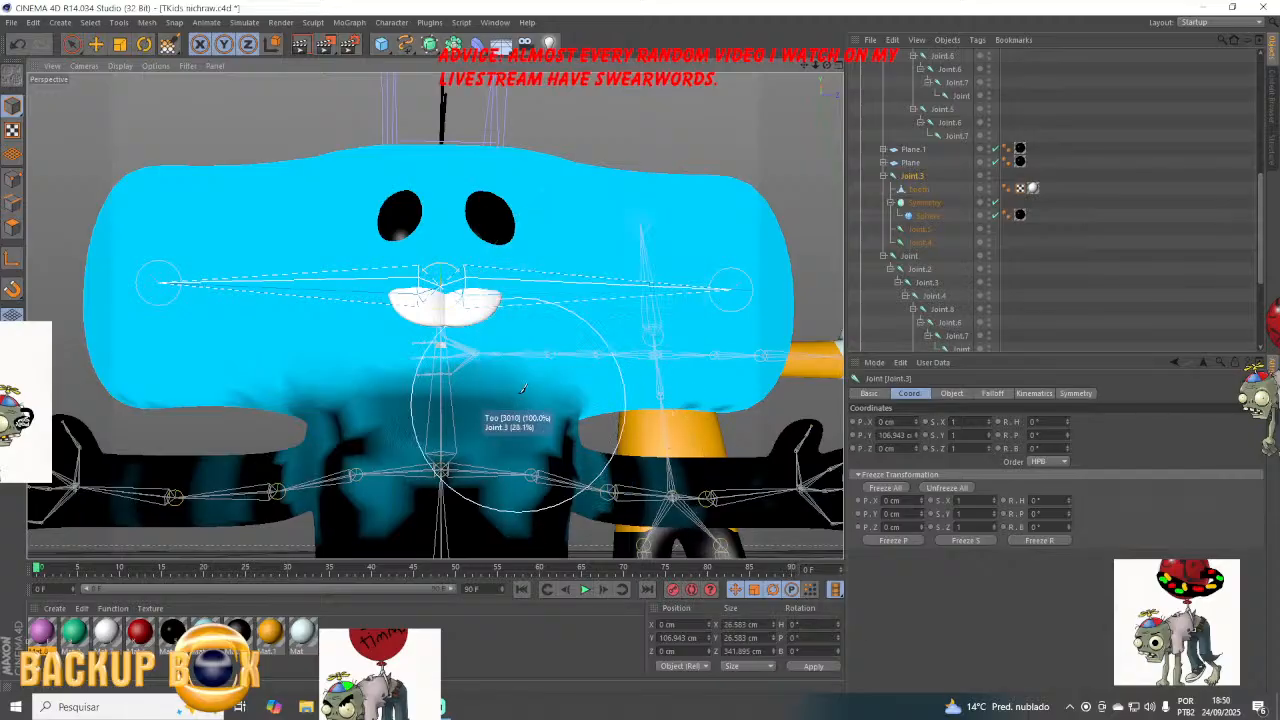
pyautogui.scroll(6, 710, 380)
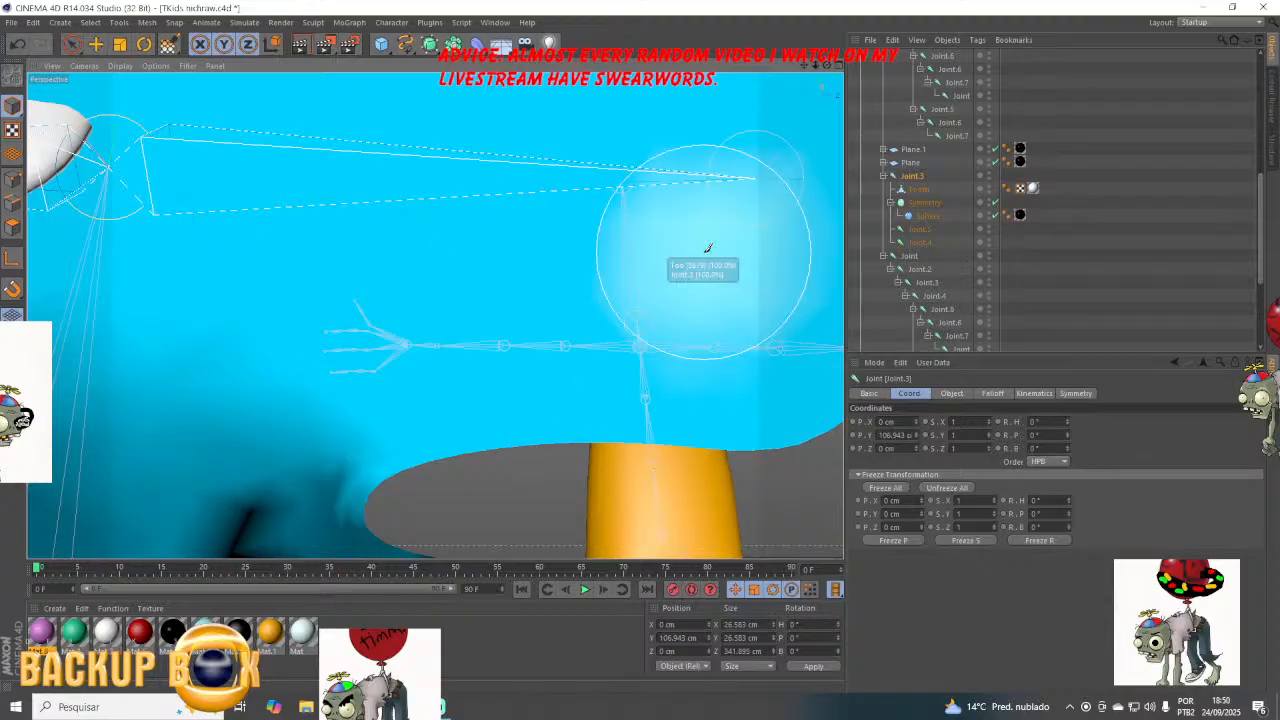
# Erase Joint.3's stray skin weights from Too's left arm between the shoulder and the elbow.
pyautogui.moveTo(804, 66); pyautogui.dragTo(796, 8)
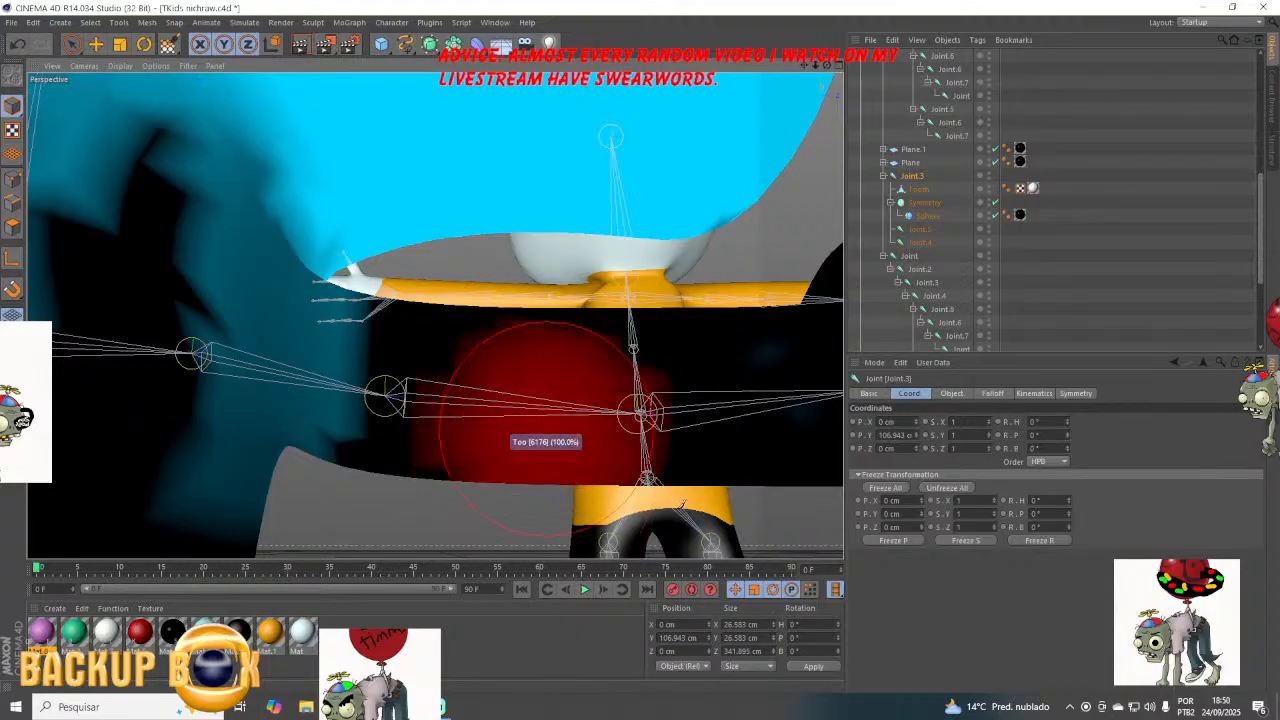
pyautogui.moveTo(827, 66)
pyautogui.mouseDown()
pyautogui.moveTo(850, 88)
pyautogui.moveTo(930, 95)
pyautogui.moveTo(1100, 80)
pyautogui.moveTo(1100, 160)
pyautogui.mouseUp()
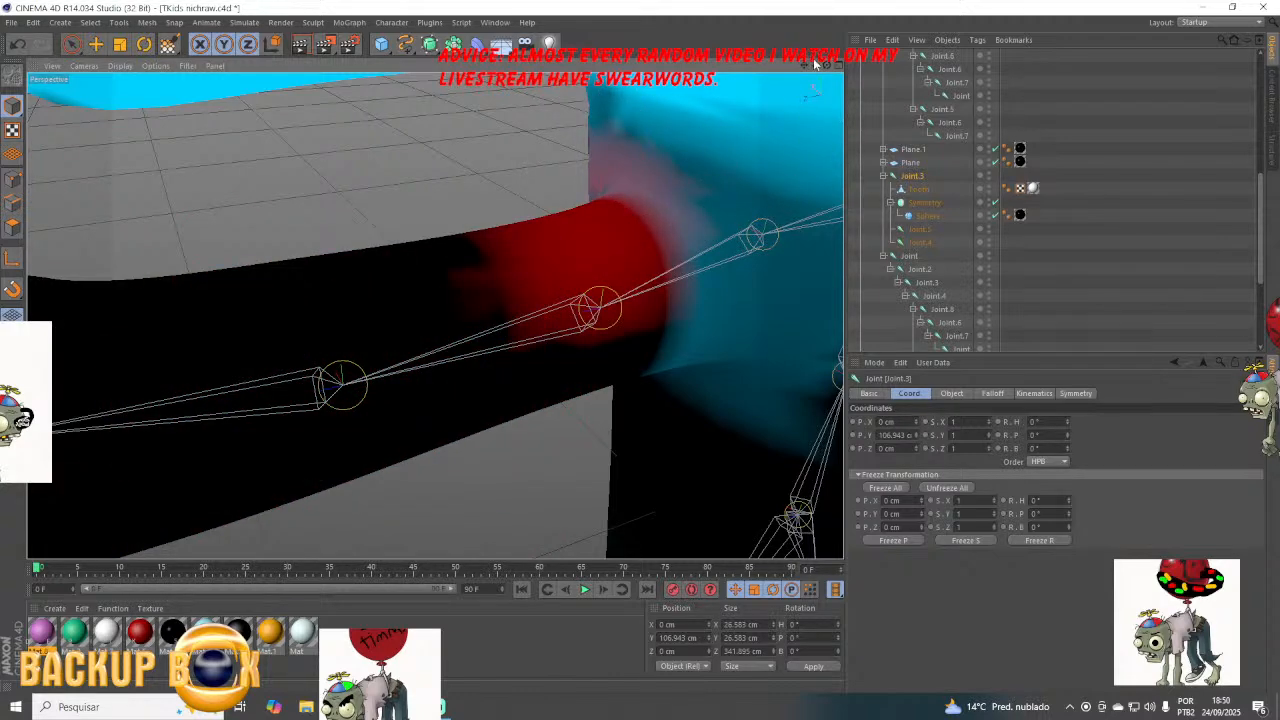
pyautogui.moveTo(815, 64)
pyautogui.mouseDown()
pyautogui.moveTo(900, 150)
pyautogui.moveTo(816, 72)
pyautogui.mouseUp()
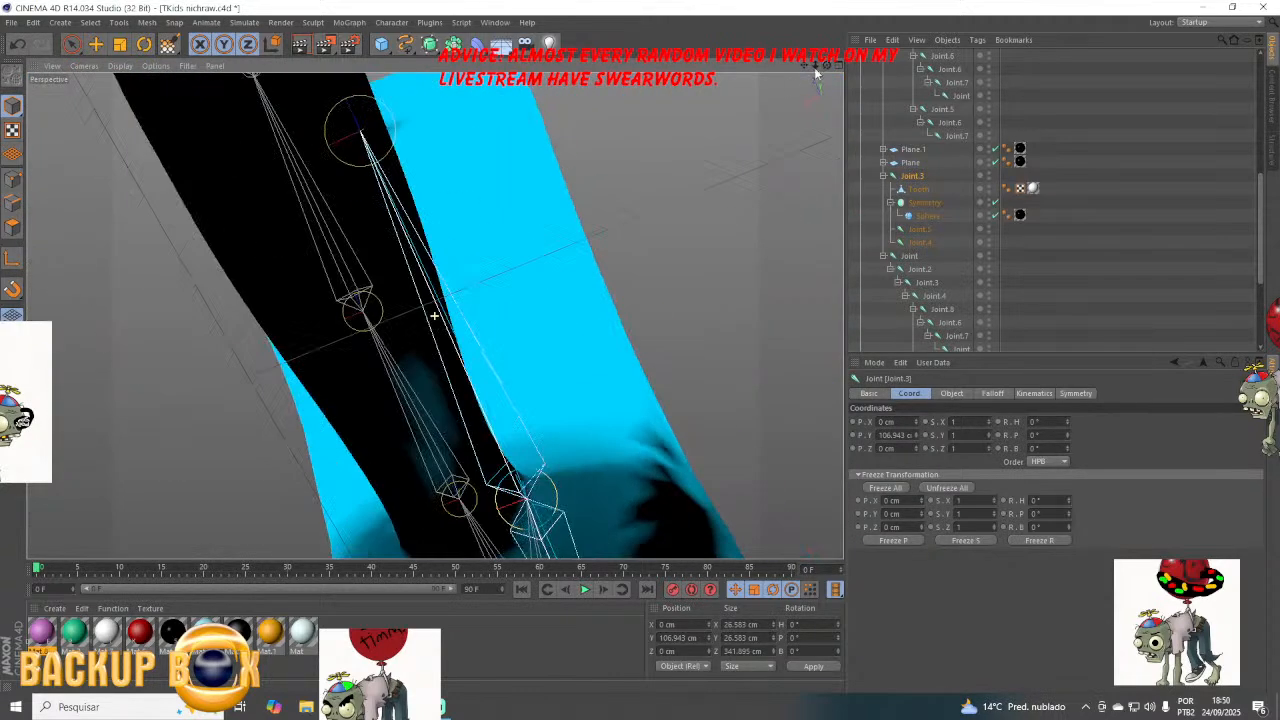
pyautogui.moveTo(372, 471)
pyautogui.mouseDown()
pyautogui.moveTo(366, 377)
pyautogui.moveTo(329, 286)
pyautogui.moveTo(380, 394)
pyautogui.mouseUp()
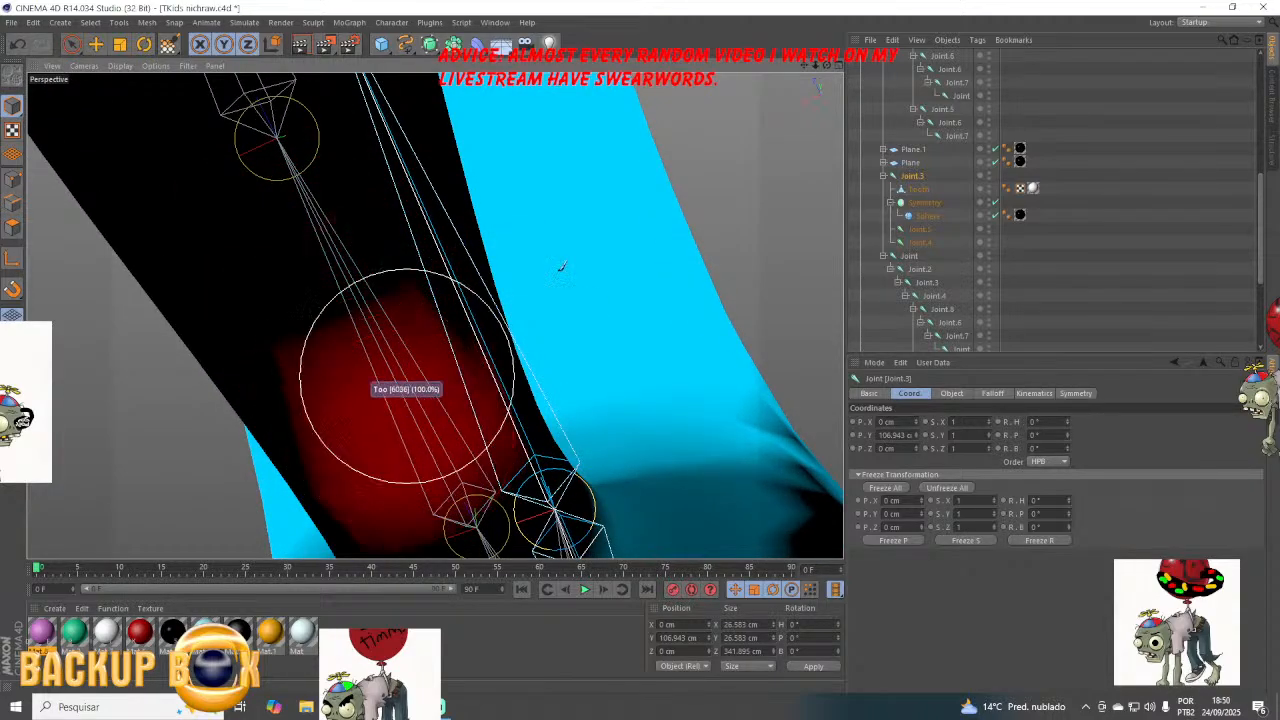
pyautogui.moveTo(824, 67); pyautogui.dragTo(800, 73)
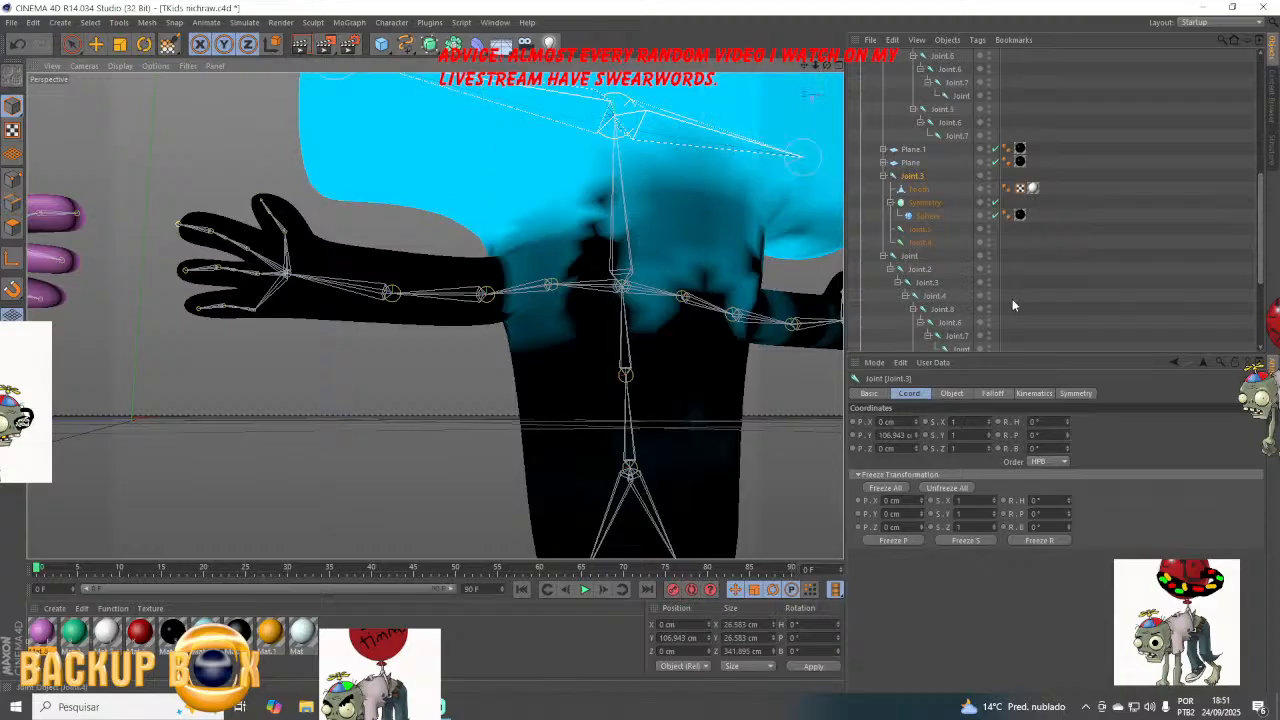
pyautogui.moveTo(804, 65); pyautogui.dragTo(576, 139)
pyautogui.scroll(3, 754, 371)
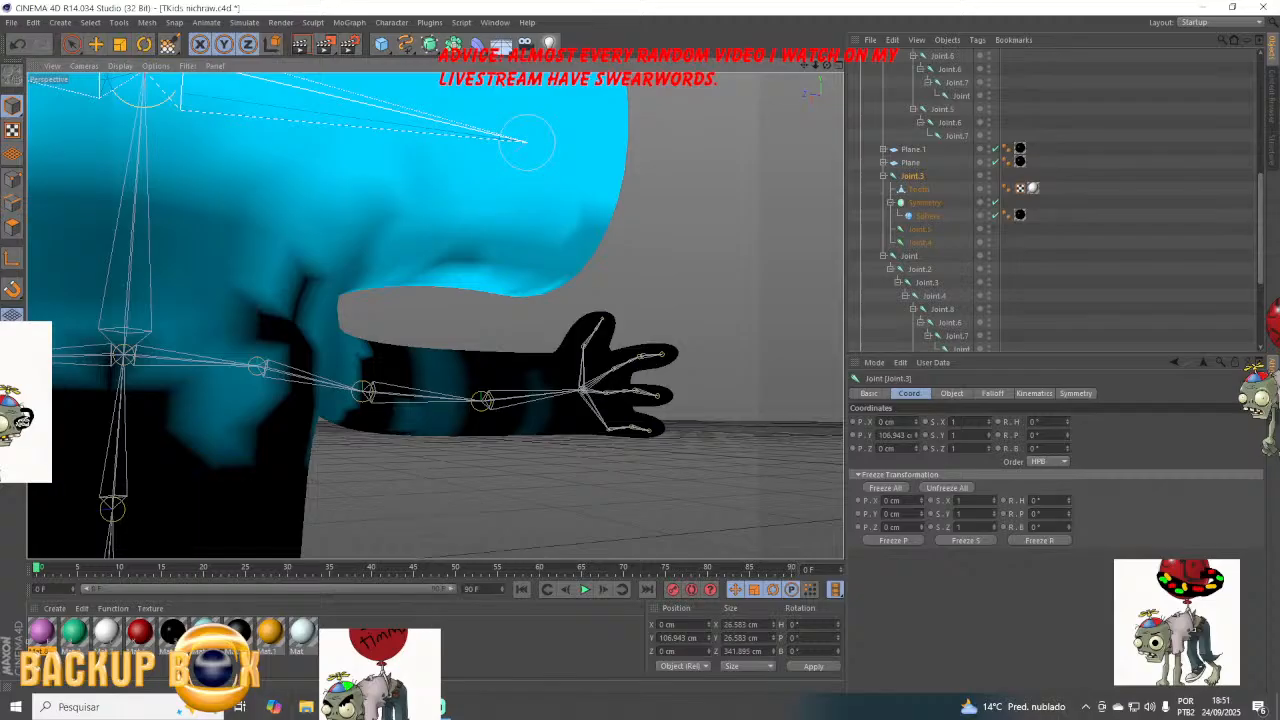
pyautogui.hotkey('alt', 'Tab')
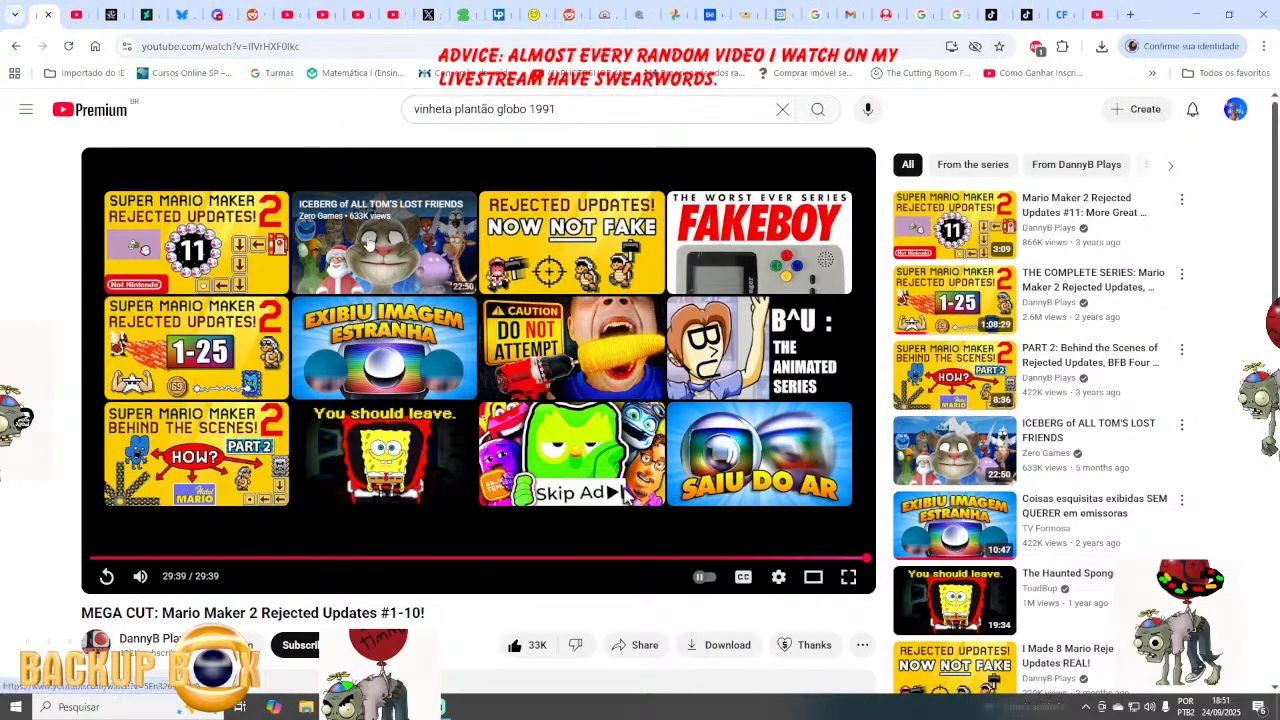
pyautogui.click(724, 432)
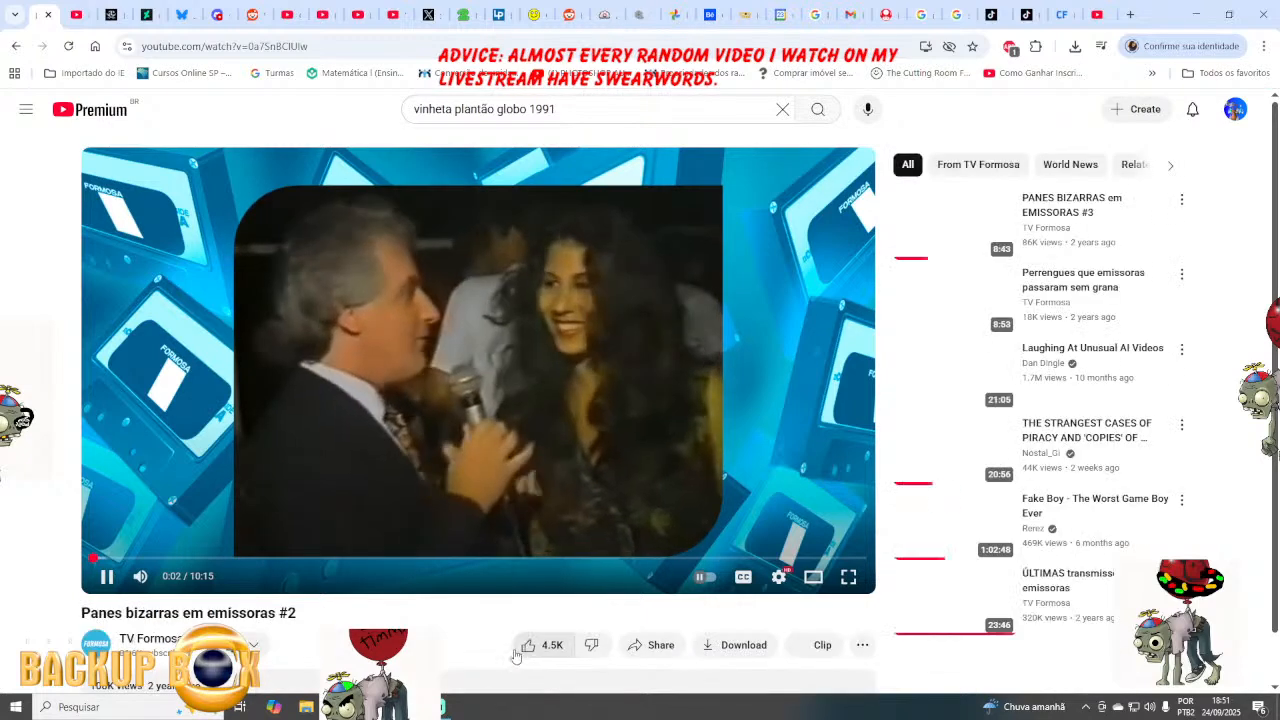
pyautogui.hotkey('alt', 'Tab')
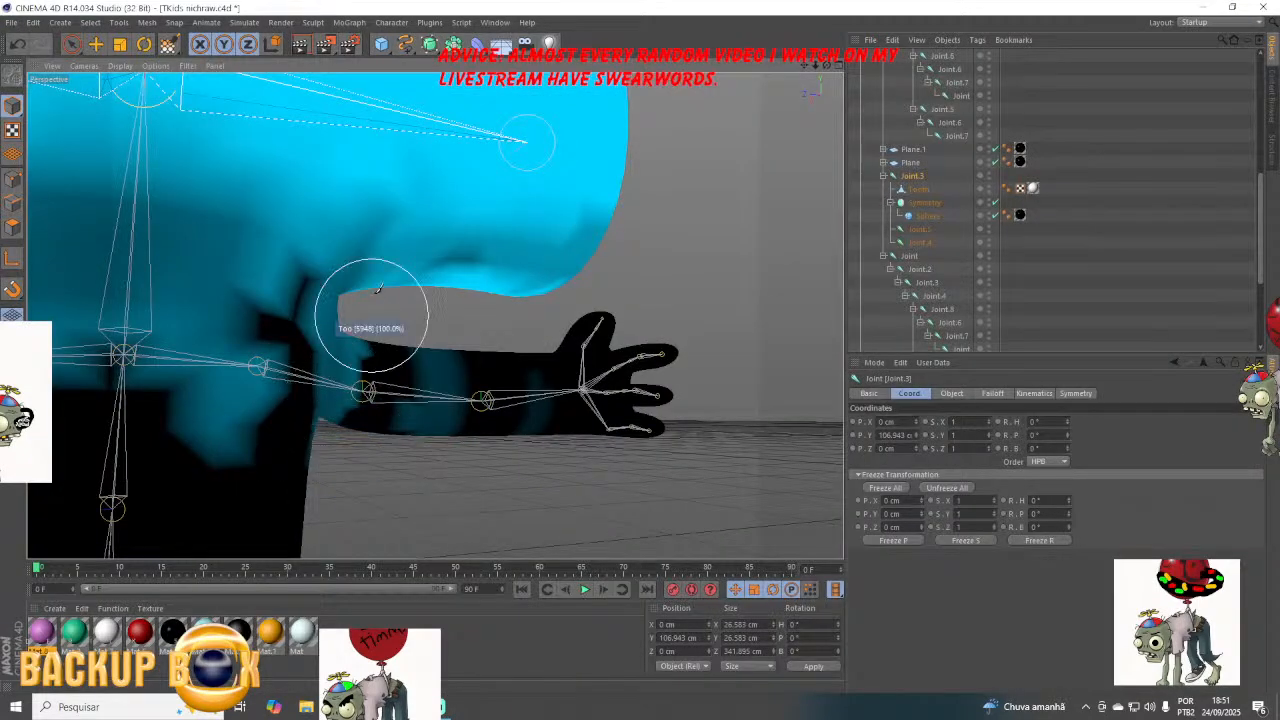
# Paint Joint.3's skin weight over the underside and rounded end of Too's head above the right arm.
pyautogui.moveTo(382, 188)
pyautogui.mouseDown()
pyautogui.moveTo(429, 206)
pyautogui.moveTo(529, 204)
pyautogui.moveTo(368, 206)
pyautogui.moveTo(533, 218)
pyautogui.mouseUp()
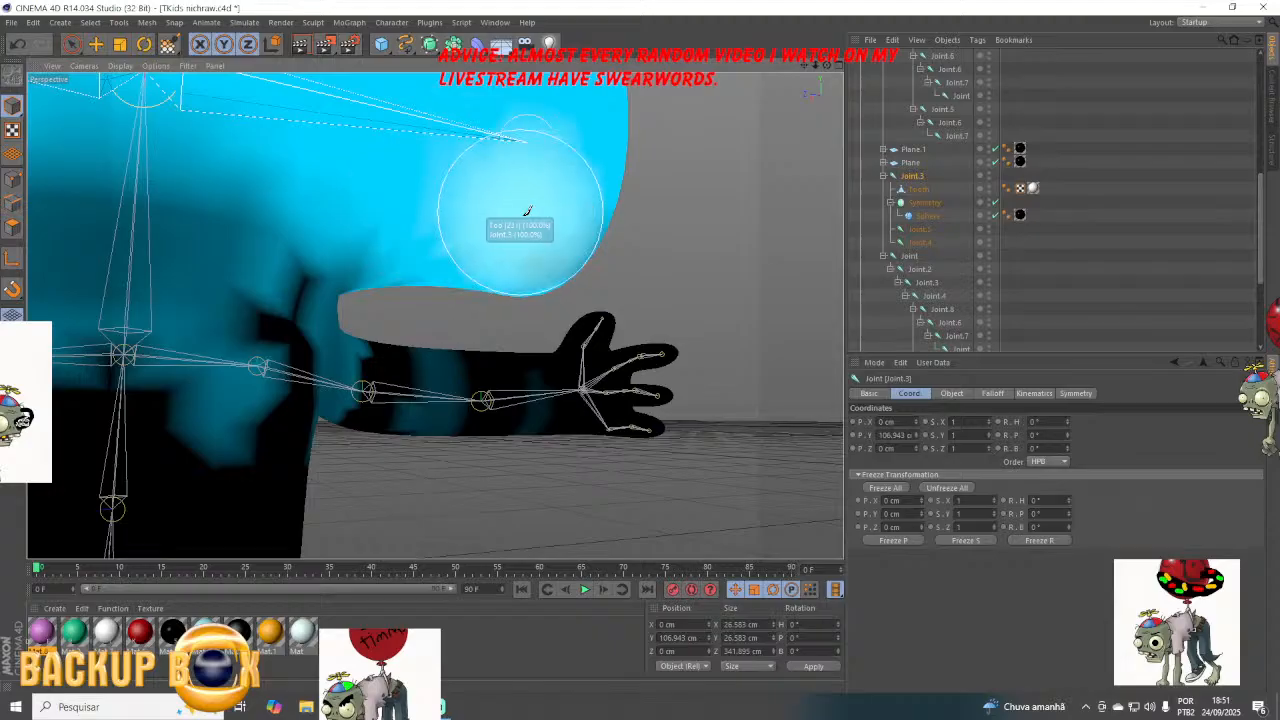
pyautogui.moveTo(826, 65); pyautogui.dragTo(804, 69)
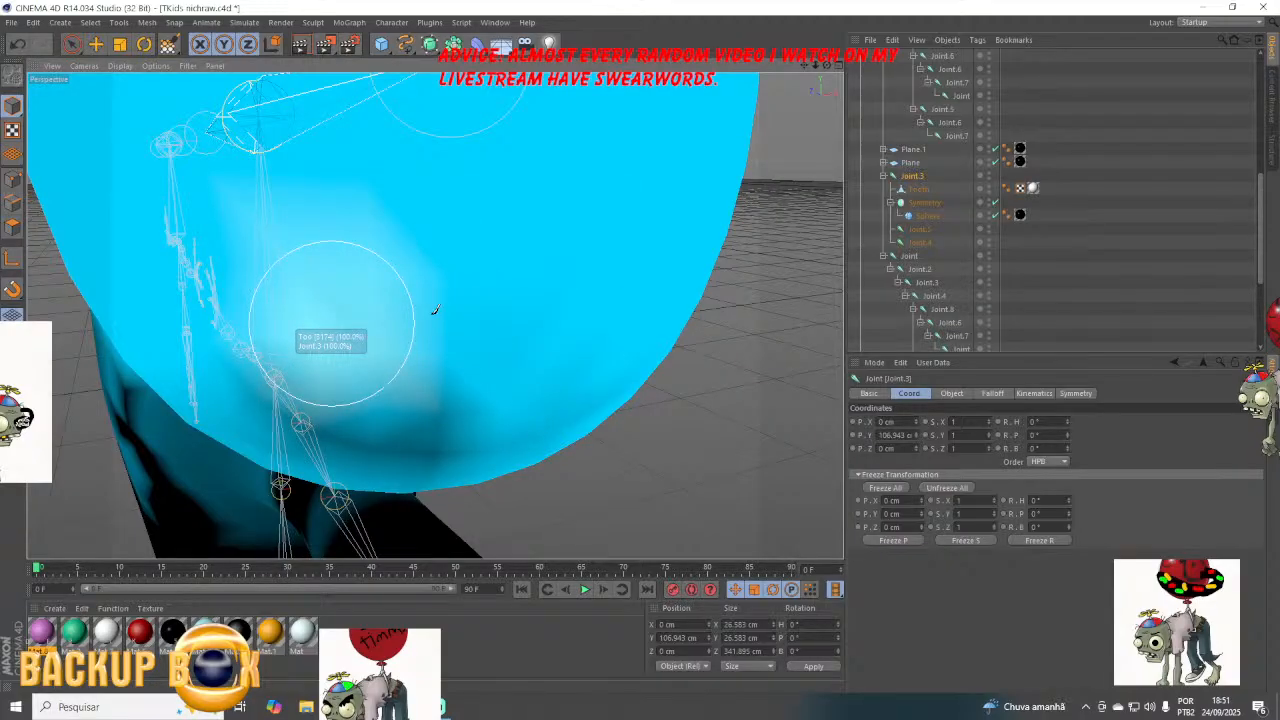
pyautogui.moveTo(375, 318); pyautogui.dragTo(398, 314, button='middle')
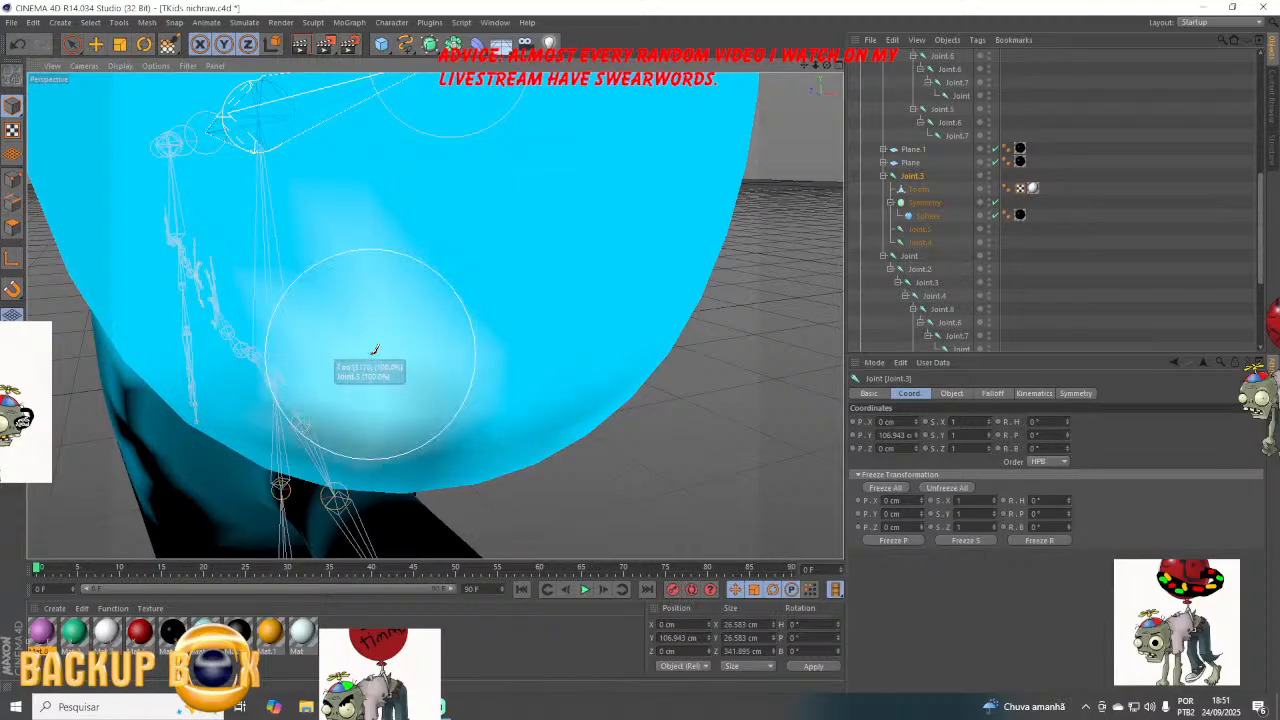
pyautogui.keyDown('alt'); pyautogui.moveTo(346, 354); pyautogui.dragTo(180, 376, button='right'); pyautogui.keyUp('alt')
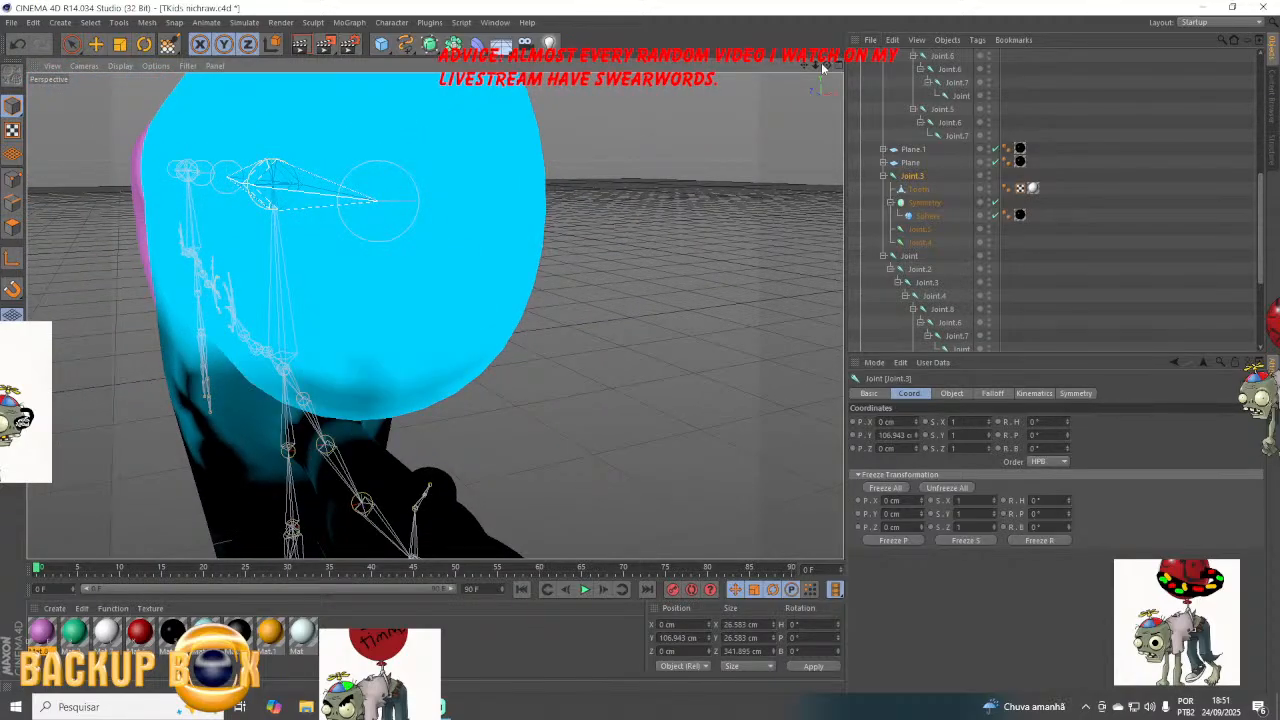
pyautogui.moveTo(826, 66); pyautogui.dragTo(843, 55)
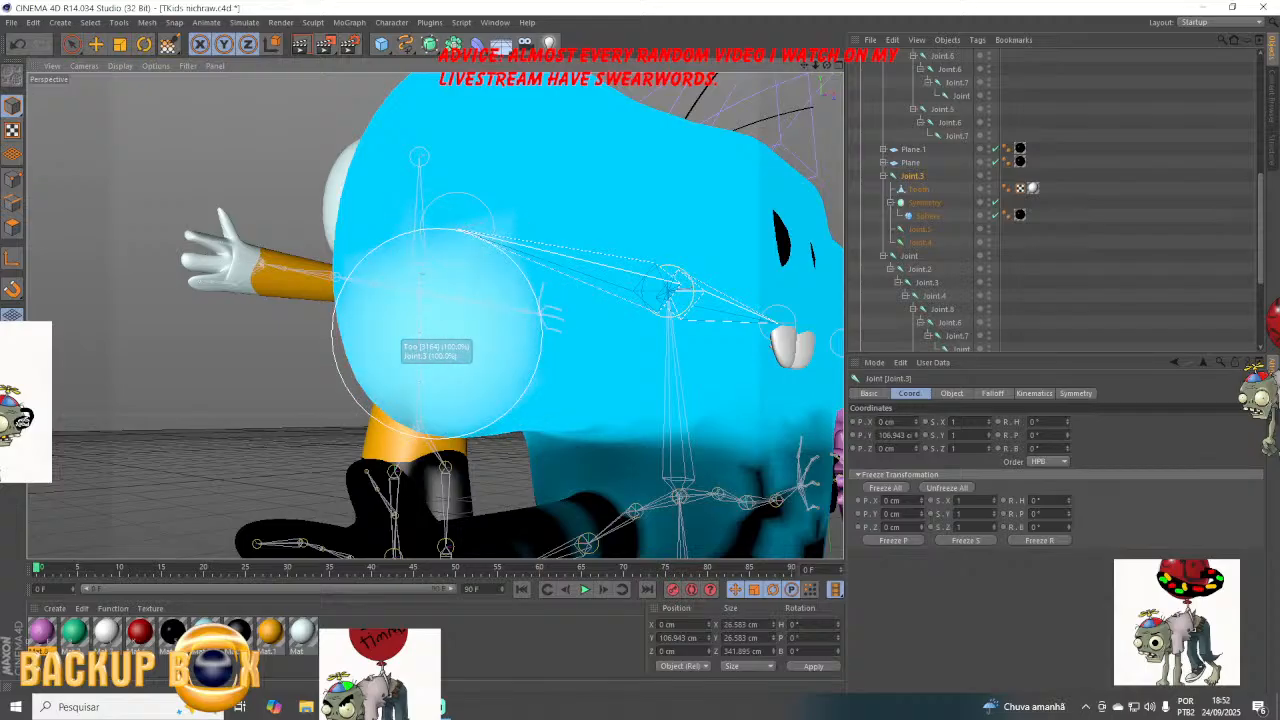
pyautogui.hotkey('alt', 'Tab')
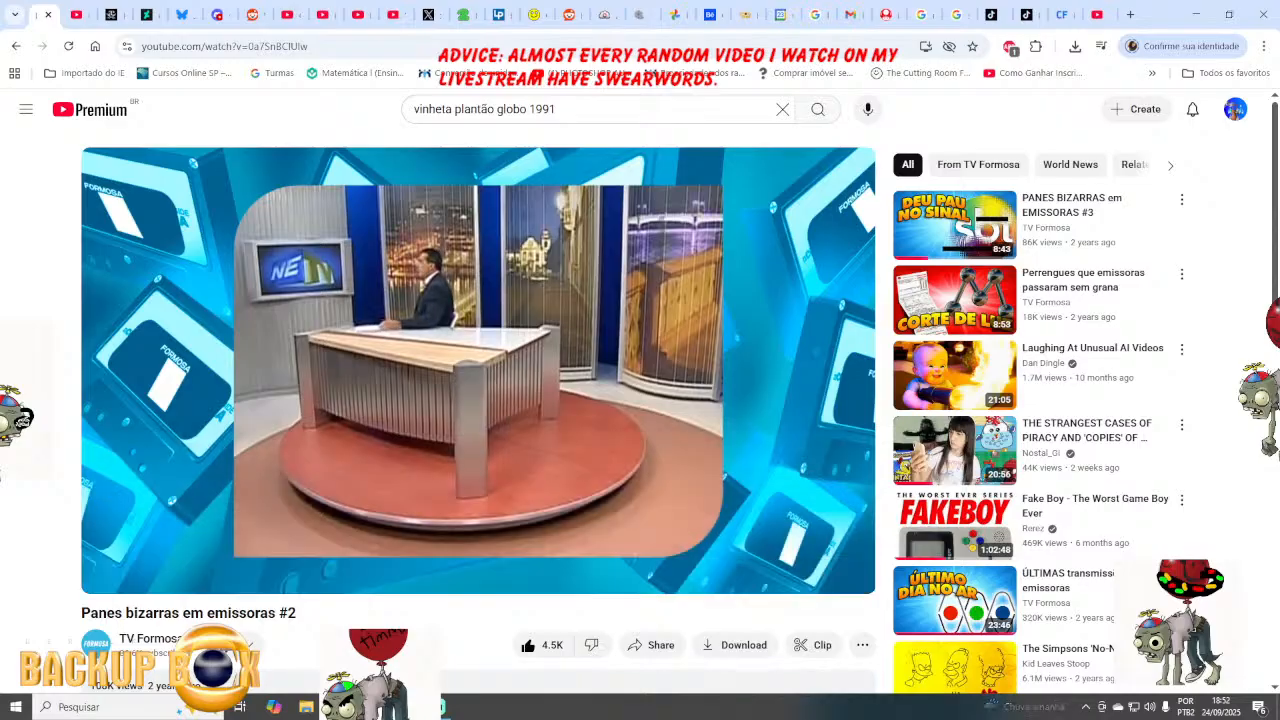
pyautogui.hotkey('alt', 'Tab')
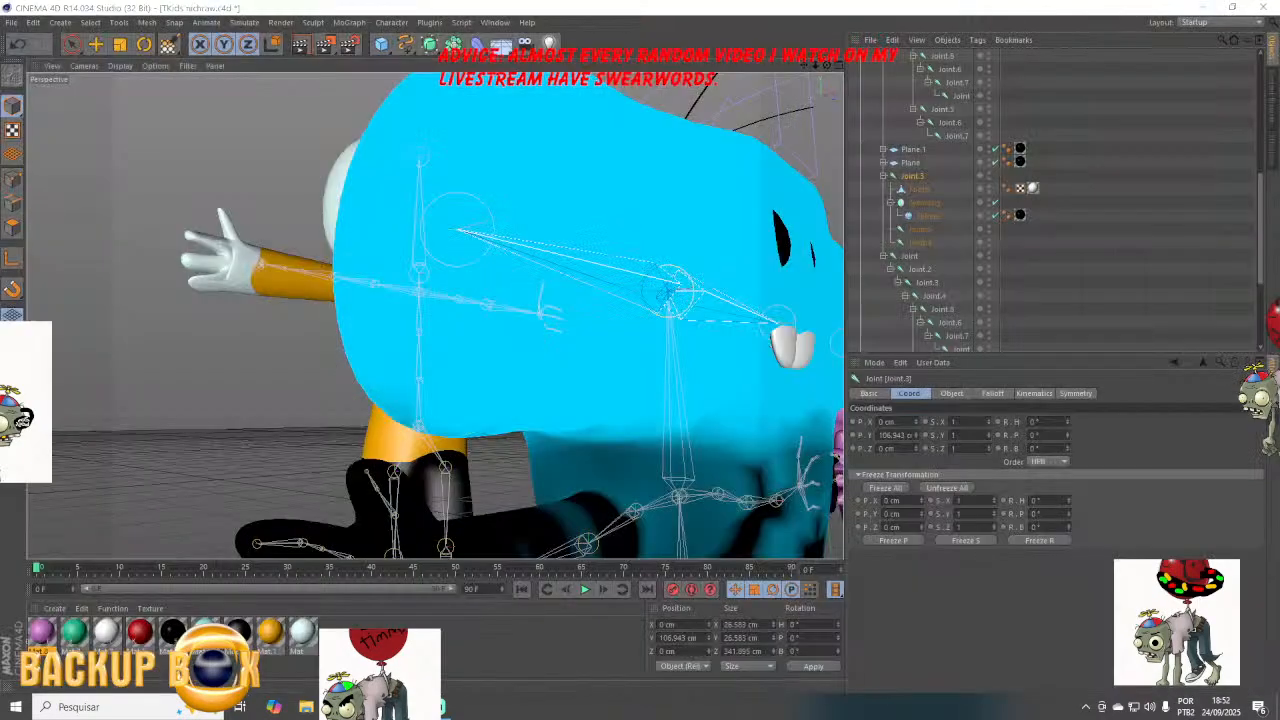
pyautogui.hotkey('alt', 'Tab')
pyautogui.hotkey('alt', 'Tab')
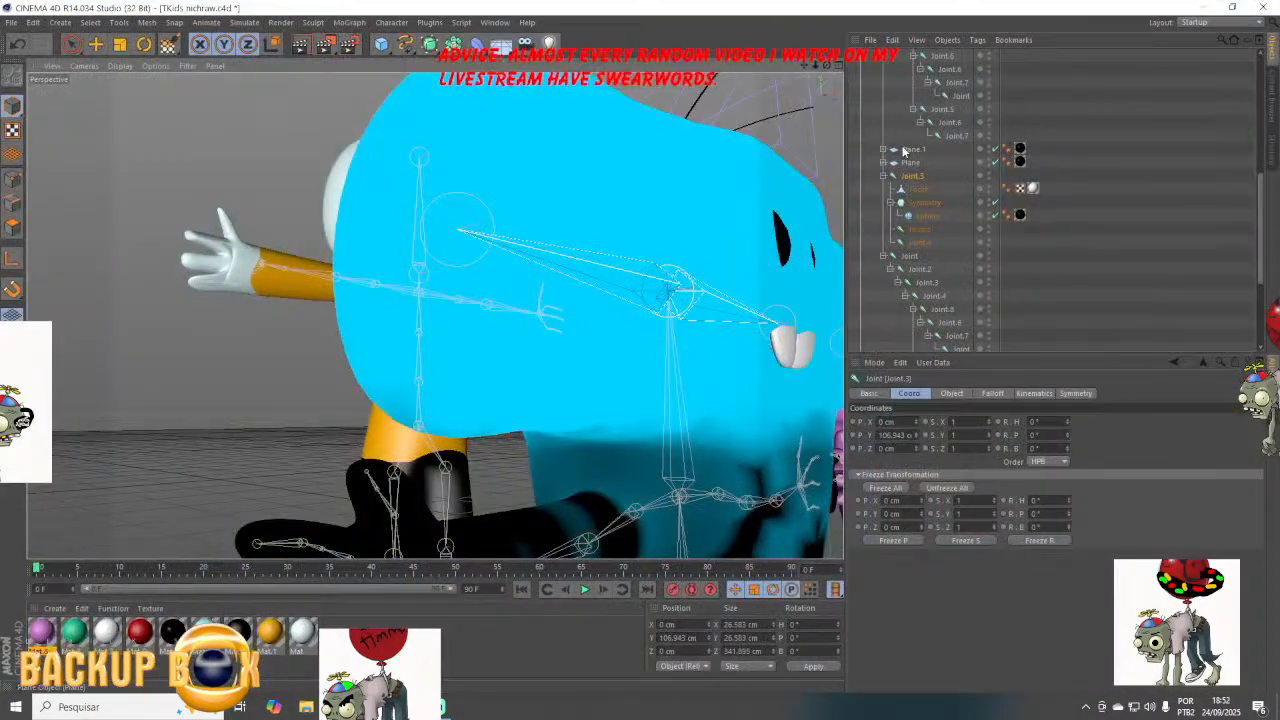
# Erase Joint.3's stray skin weight bands from Too's other arm around the elbow and forearm, and check the arm and head from other sides.
pyautogui.scroll(5, 906, 170)
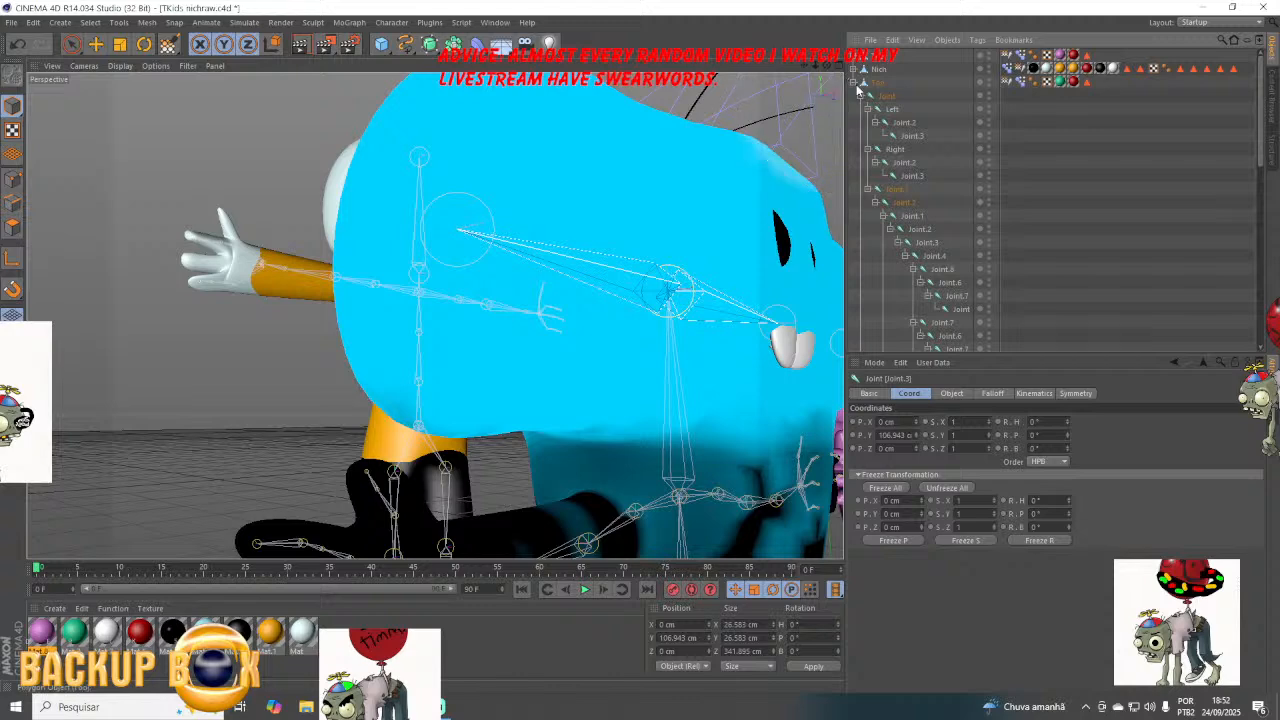
pyautogui.moveTo(831, 66); pyautogui.dragTo(806, 70)
pyautogui.moveTo(386, 428)
pyautogui.mouseDown()
pyautogui.moveTo(371, 414)
pyautogui.moveTo(420, 390)
pyautogui.mouseUp()
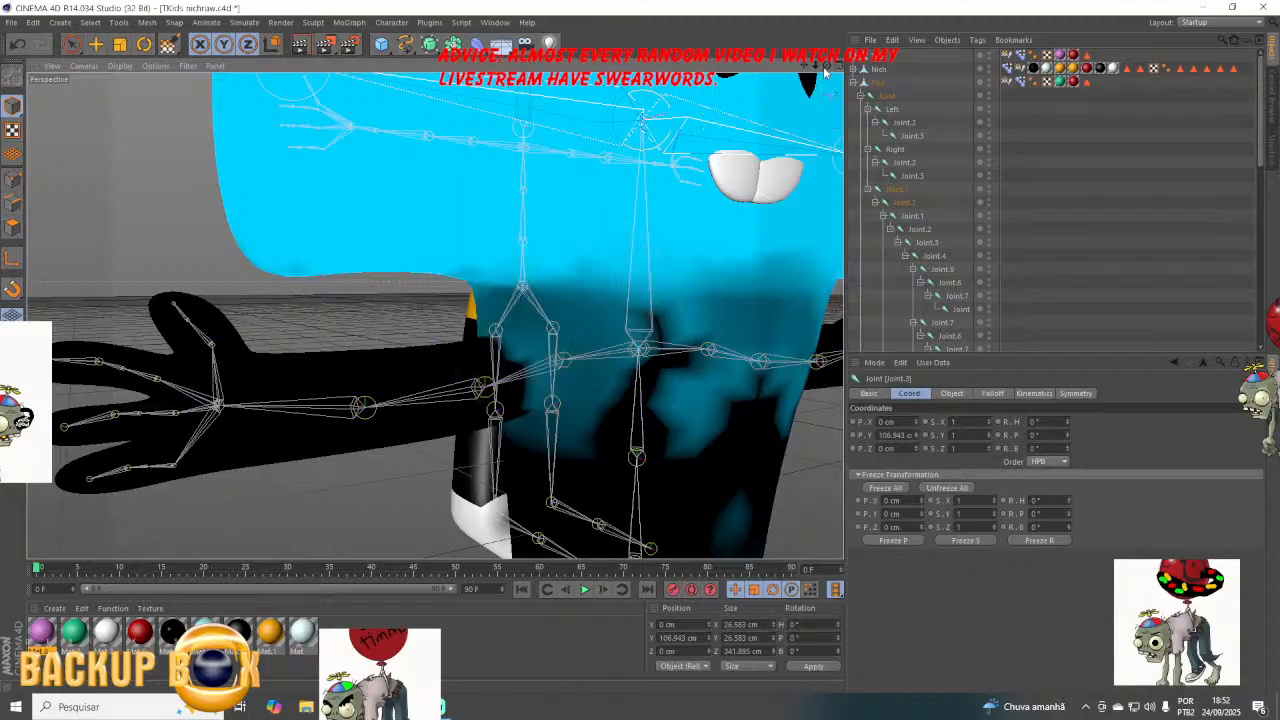
pyautogui.moveTo(827, 66); pyautogui.dragTo(824, 66)
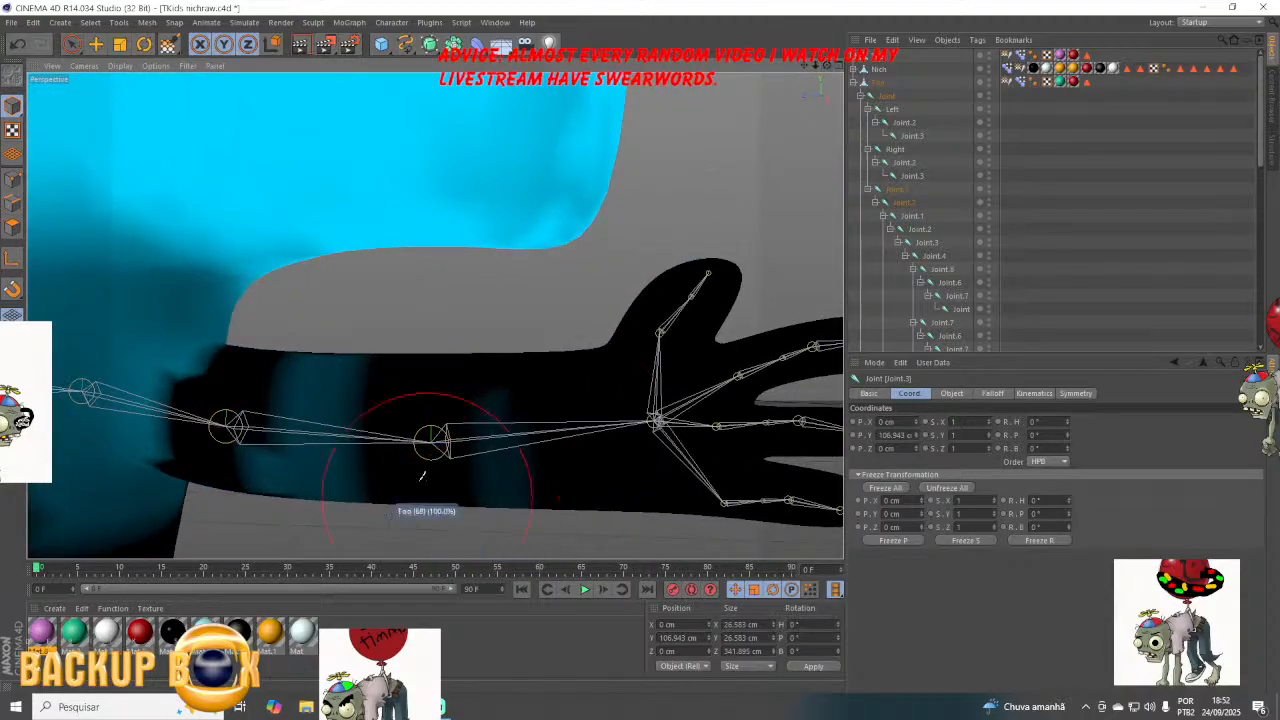
pyautogui.moveTo(392, 462)
pyautogui.mouseDown()
pyautogui.moveTo(349, 490)
pyautogui.moveTo(410, 405)
pyautogui.moveTo(514, 550)
pyautogui.mouseUp()
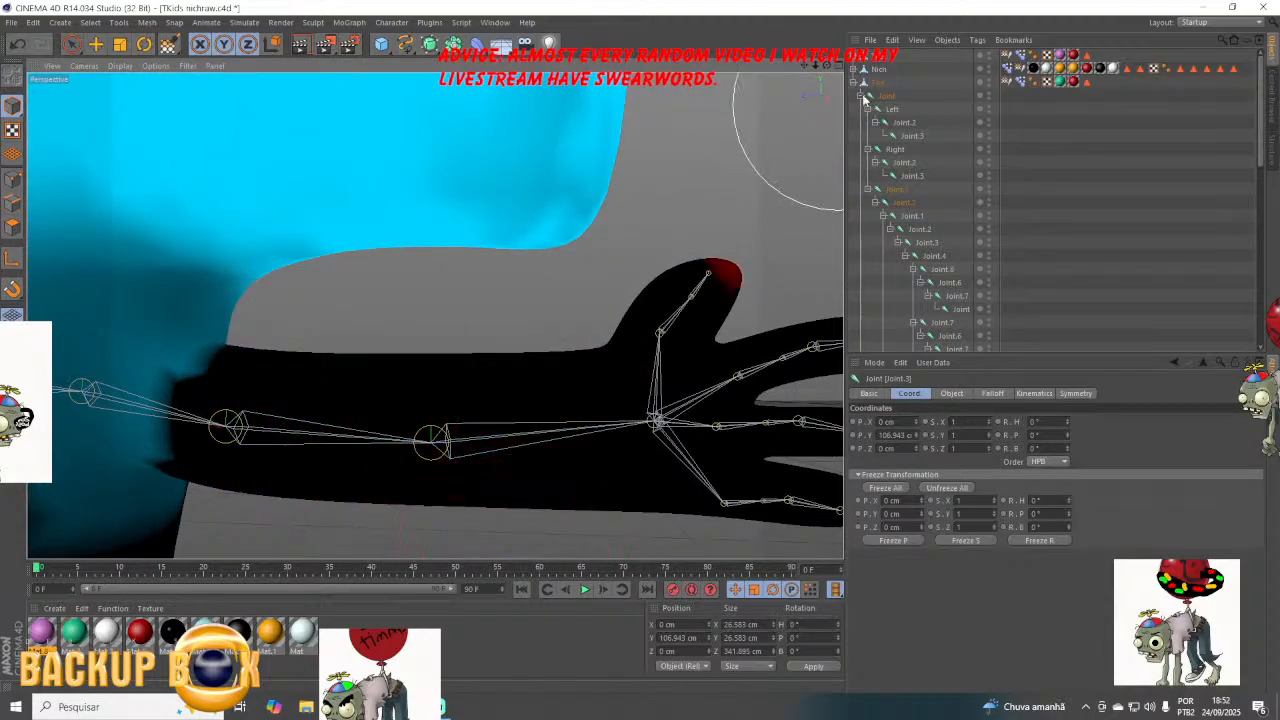
pyautogui.moveTo(827, 66); pyautogui.dragTo(826, 67)
pyautogui.keyDown('alt'); pyautogui.moveTo(434, 315); pyautogui.dragTo(434, 315); pyautogui.keyUp('alt')
pyautogui.moveTo(514, 400)
pyautogui.mouseDown()
pyautogui.moveTo(529, 425)
pyautogui.moveTo(457, 365)
pyautogui.moveTo(507, 408)
pyautogui.moveTo(857, 30)
pyautogui.mouseUp()
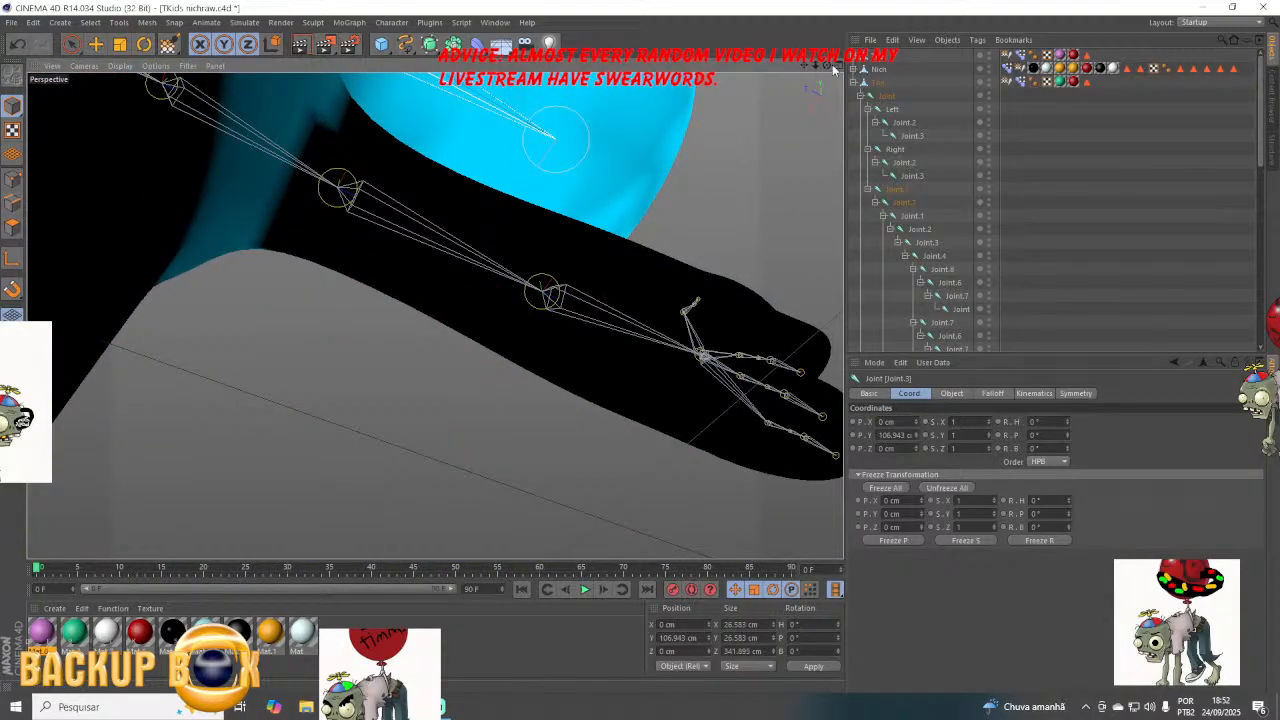
pyautogui.keyDown('alt'); pyautogui.moveTo(434, 315); pyautogui.dragTo(434, 315); pyautogui.keyUp('alt')
pyautogui.moveTo(812, 64)
pyautogui.mouseDown()
pyautogui.moveTo(821, 69)
pyautogui.moveTo(801, 66)
pyautogui.mouseUp()
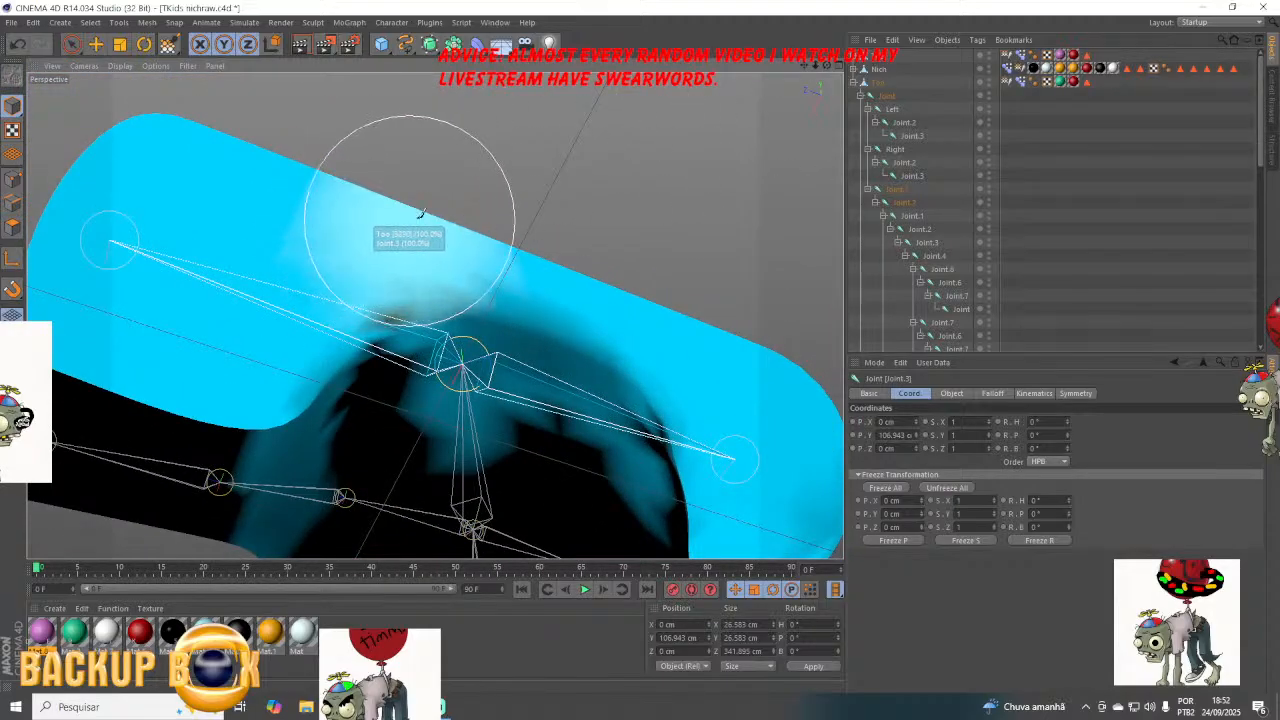
# Collapse Too's hierarchy, bring the pink character Tee into view, and select Tee's Joint.2 for weight painting.
pyautogui.click(855, 84)
pyautogui.click(855, 57)
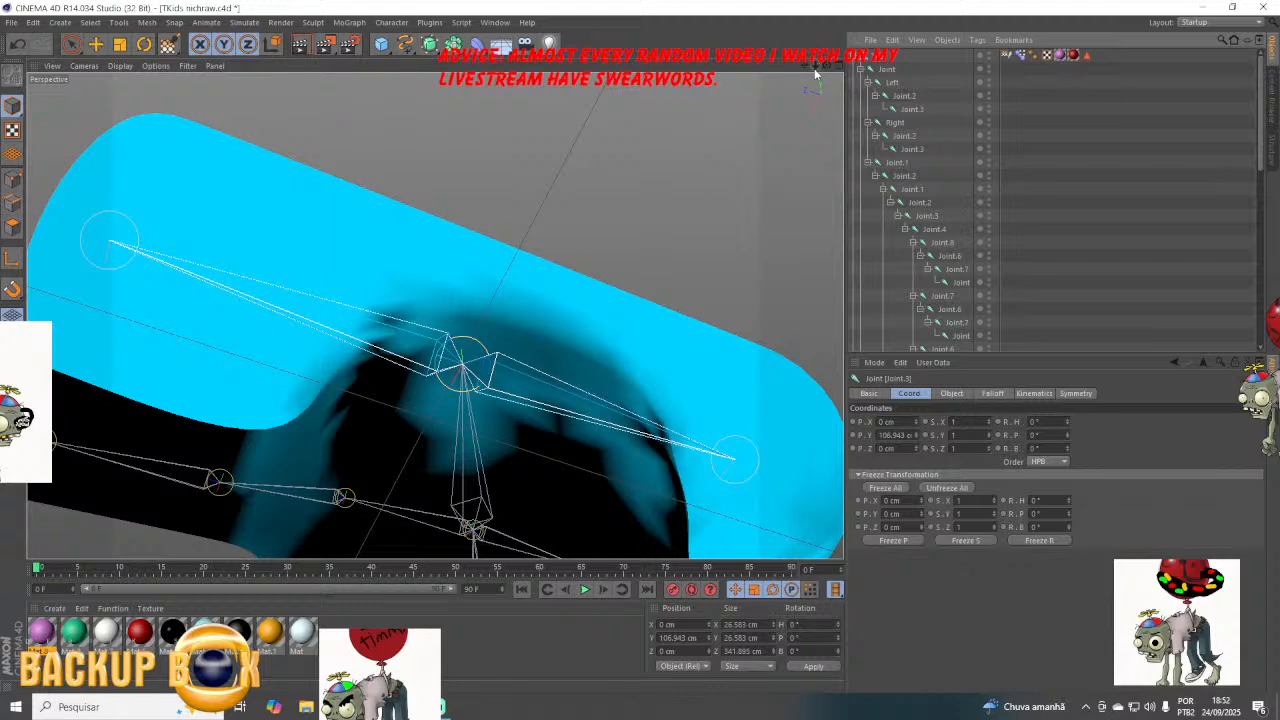
pyautogui.moveTo(815, 68); pyautogui.dragTo(1178, 124)
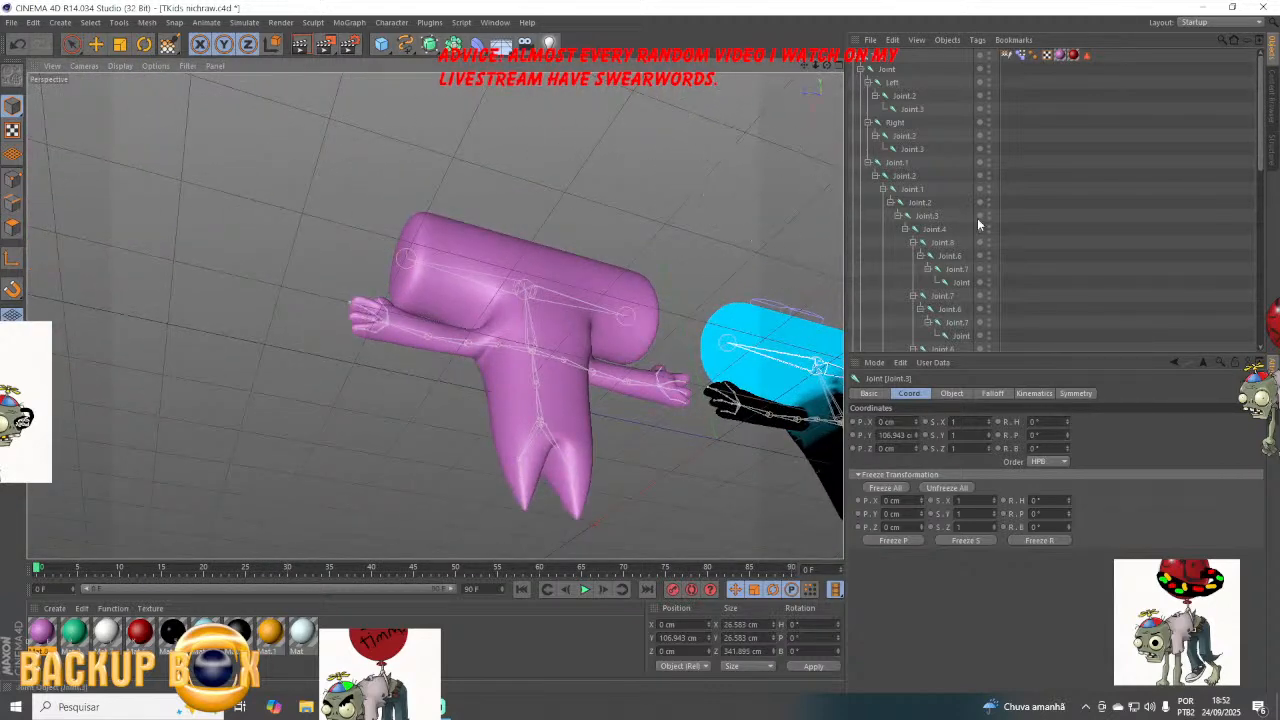
pyautogui.click(904, 176)
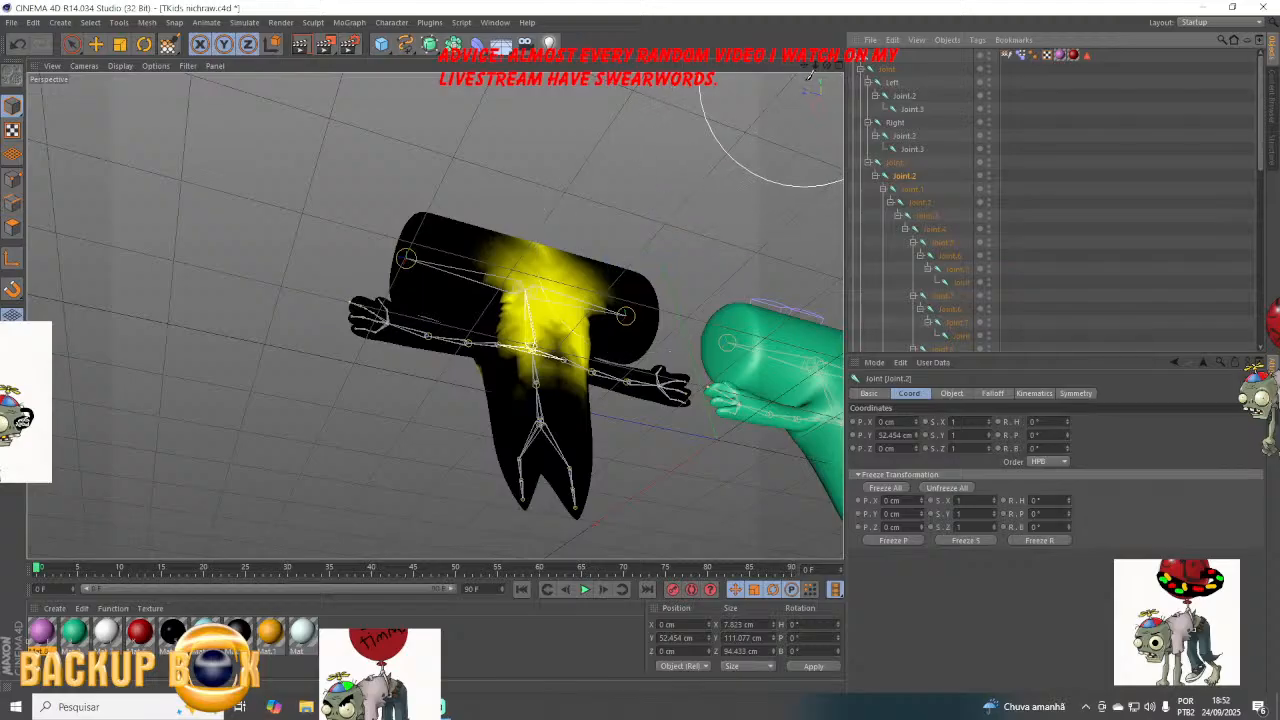
# Erase Joint.2's skin weight across the back of Tee's head, down to the neck area above the shoulders.
pyautogui.moveTo(827, 65); pyautogui.dragTo(806, 66)
pyautogui.moveTo(443, 193)
pyautogui.mouseDown()
pyautogui.moveTo(450, 243)
pyautogui.moveTo(380, 254)
pyautogui.mouseUp()
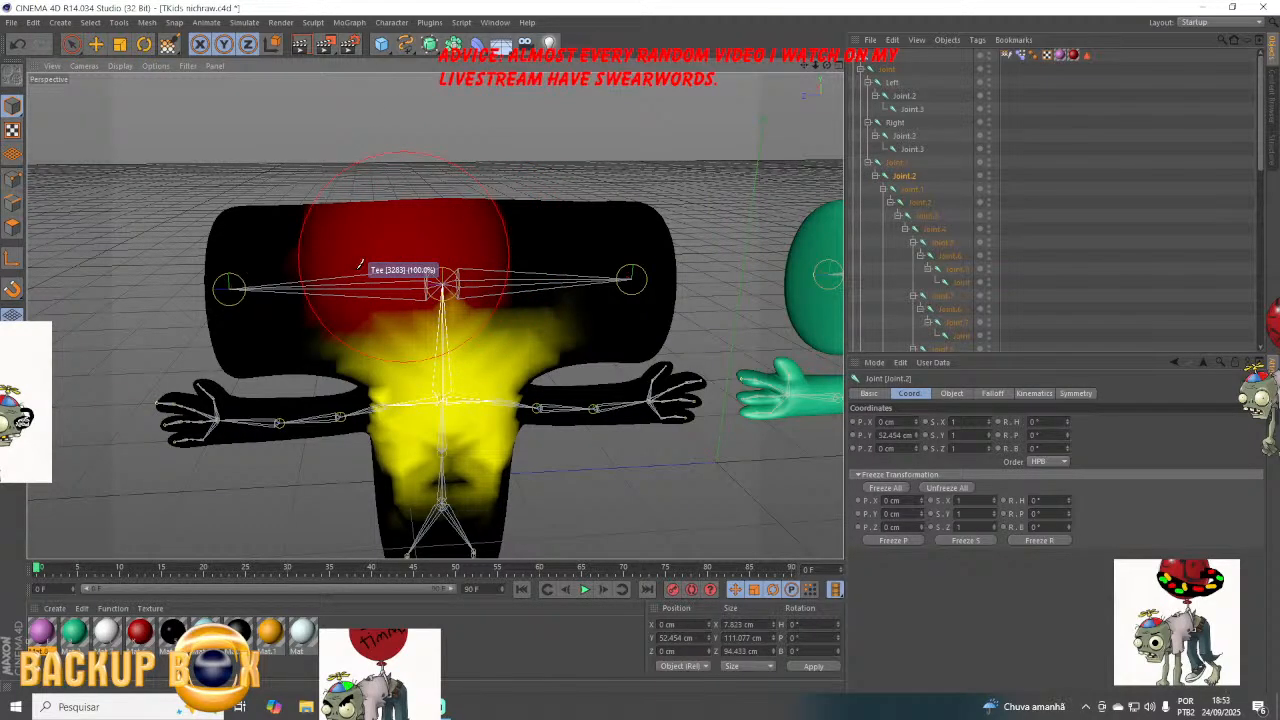
pyautogui.moveTo(403, 257); pyautogui.dragTo(356, 262)
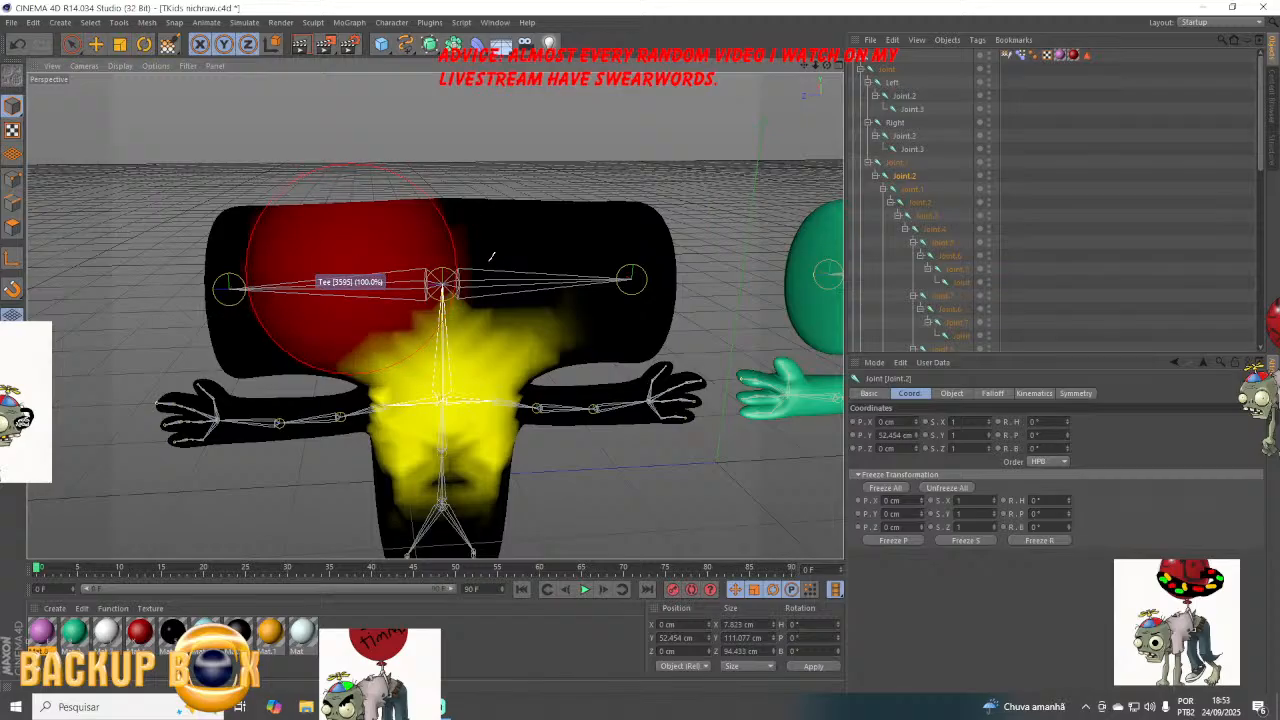
pyautogui.click(491, 257)
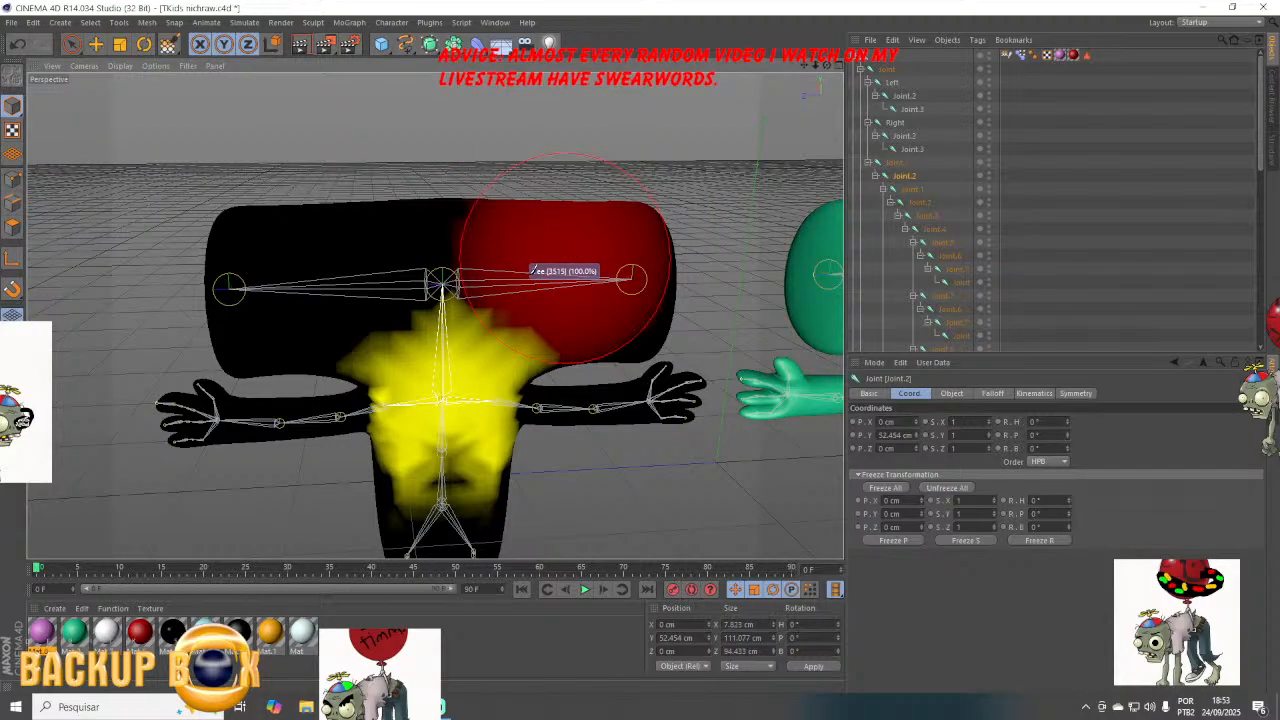
pyautogui.click(533, 270)
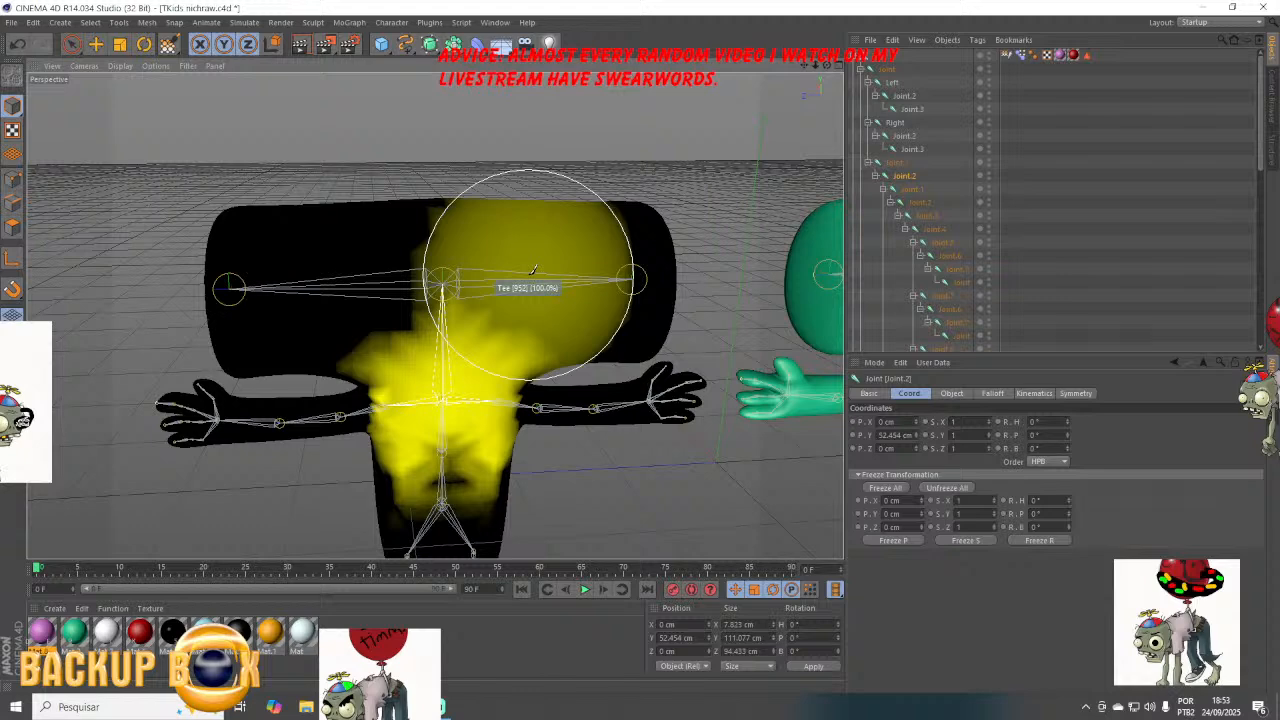
pyautogui.moveTo(531, 270); pyautogui.dragTo(370, 290)
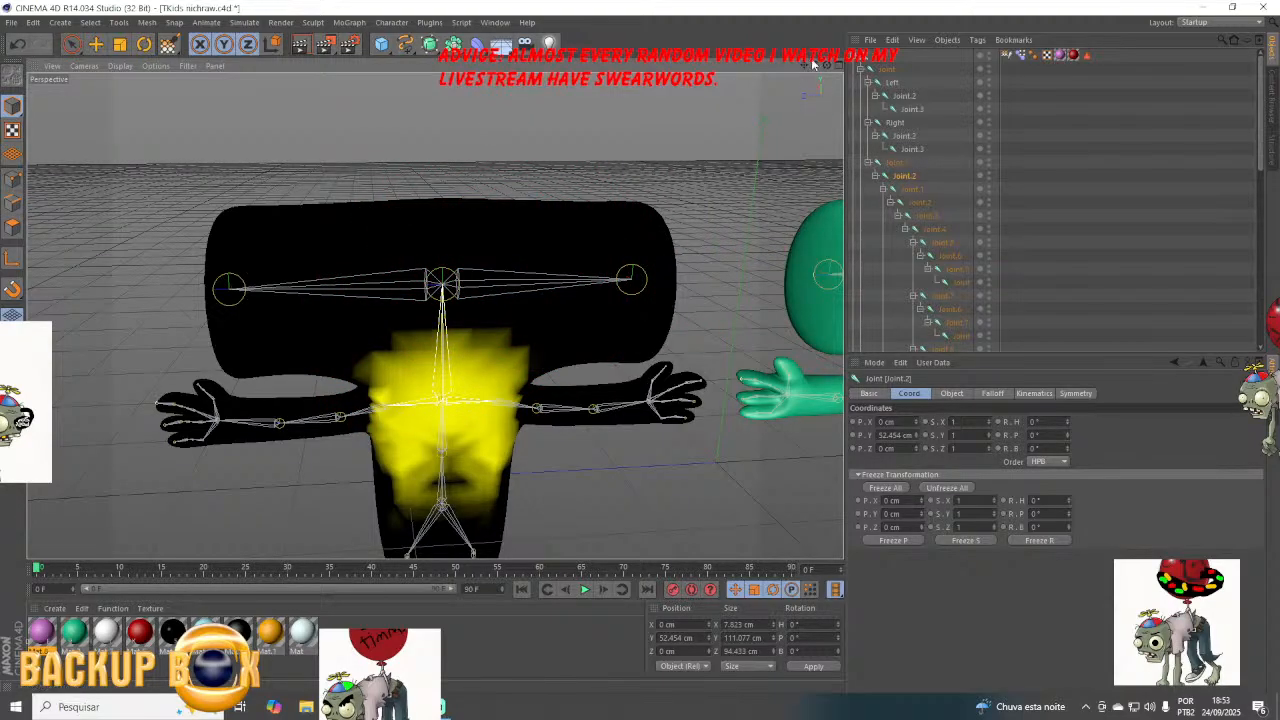
# Erase Joint.2's skin weight from the front of Tee's head around the eyes, teeth and both sides of the face.
pyautogui.moveTo(826, 67)
pyautogui.mouseDown()
pyautogui.moveTo(433, 311)
pyautogui.moveTo(260, 140)
pyautogui.mouseUp()
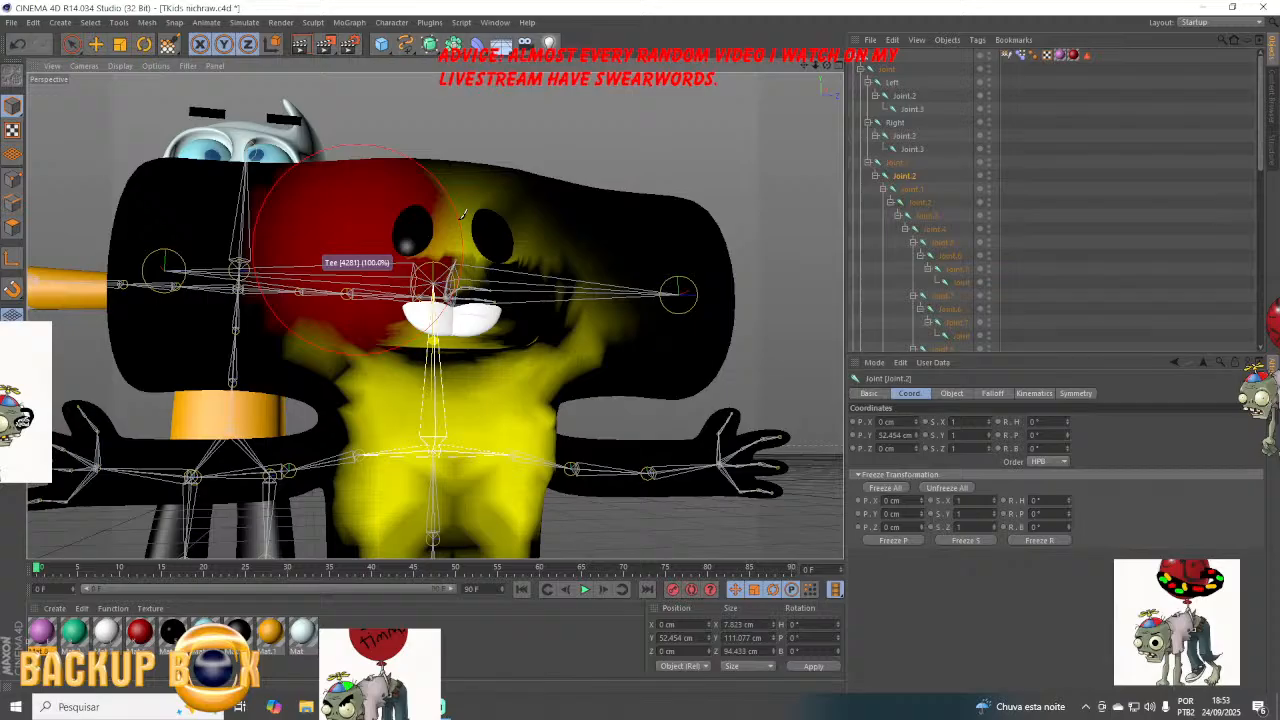
pyautogui.moveTo(462, 214); pyautogui.dragTo(411, 203)
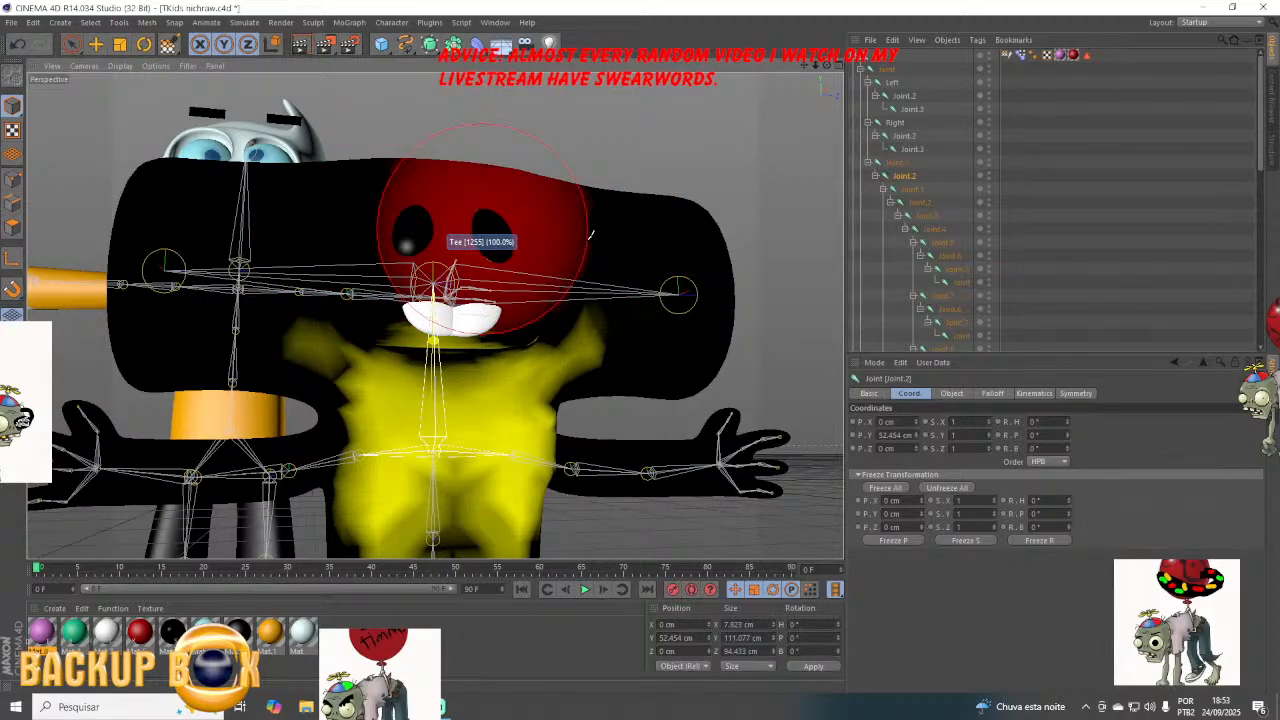
pyautogui.click(589, 240)
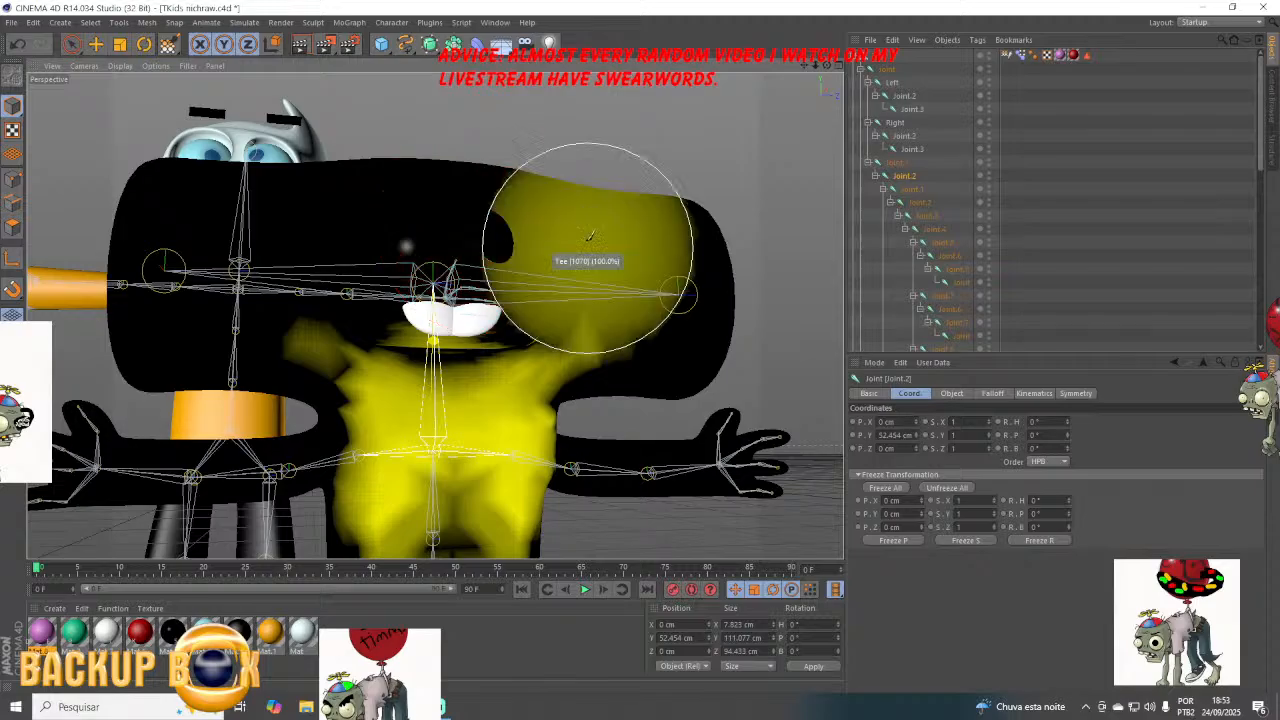
pyautogui.hotkey('ctrl', 'z')
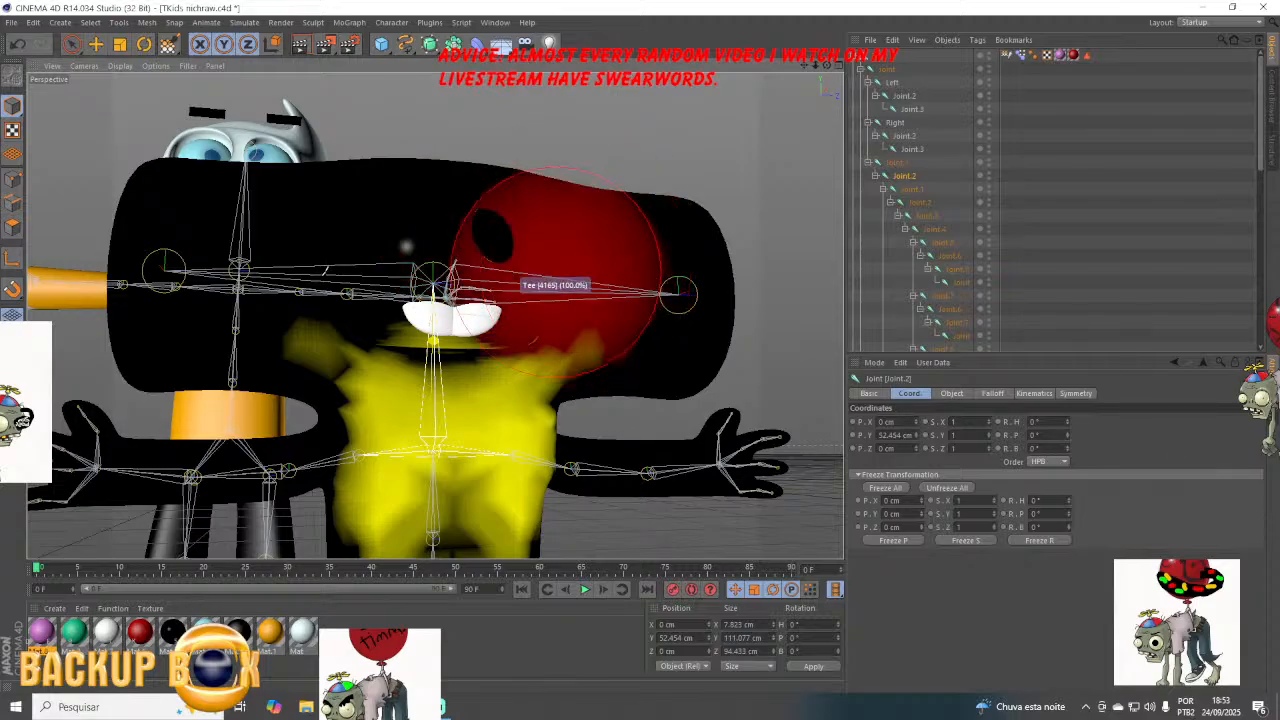
pyautogui.moveTo(463, 257); pyautogui.dragTo(310, 277)
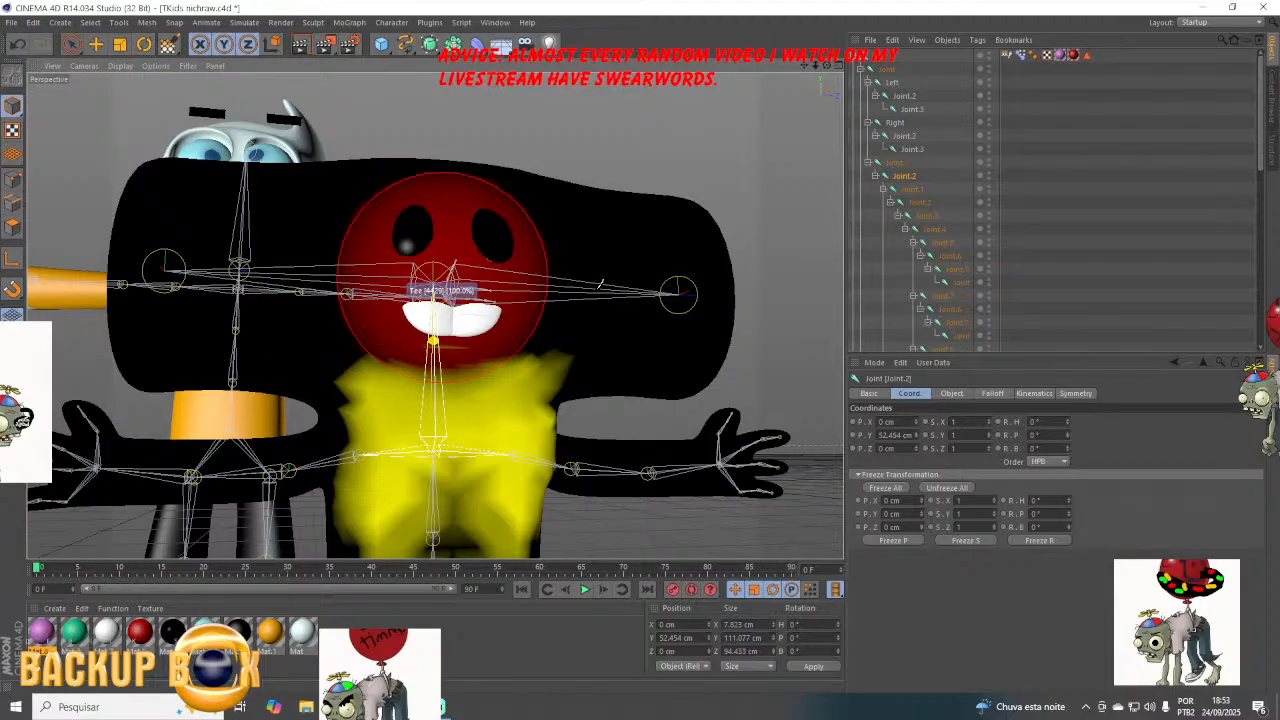
# Save the project and erase Joint.2's leftover skin weights inside Tee's mouth around and below the teeth.
pyautogui.moveTo(827, 65)
pyautogui.mouseDown()
pyautogui.moveTo(520, 85)
pyautogui.moveTo(785, 100)
pyautogui.moveTo(770, 80)
pyautogui.moveTo(530, 80)
pyautogui.moveTo(545, 90)
pyautogui.mouseUp()
pyautogui.moveTo(816, 66); pyautogui.dragTo(955, 67)
pyautogui.click(10, 22)
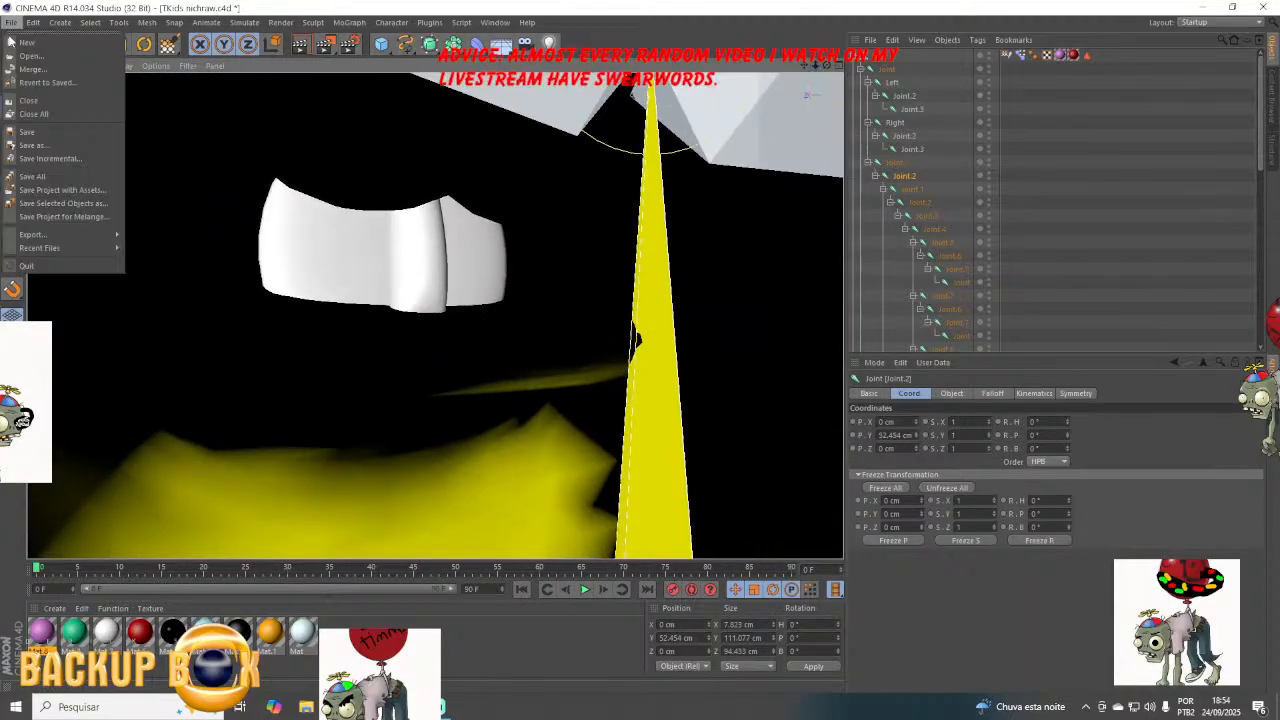
pyautogui.click(30, 138)
pyautogui.moveTo(279, 358)
pyautogui.mouseDown()
pyautogui.moveTo(351, 326)
pyautogui.moveTo(603, 312)
pyautogui.moveTo(580, 241)
pyautogui.mouseUp()
pyautogui.moveTo(634, 337)
pyautogui.keyDown('alt'); pyautogui.mouseDown()
pyautogui.moveTo(563, 343)
pyautogui.moveTo(434, 315)
pyautogui.moveTo(557, 206)
pyautogui.moveTo(500, 257)
pyautogui.moveTo(663, 277)
pyautogui.moveTo(545, 207)
pyautogui.moveTo(566, 226)
pyautogui.mouseUp(); pyautogui.keyUp('alt')
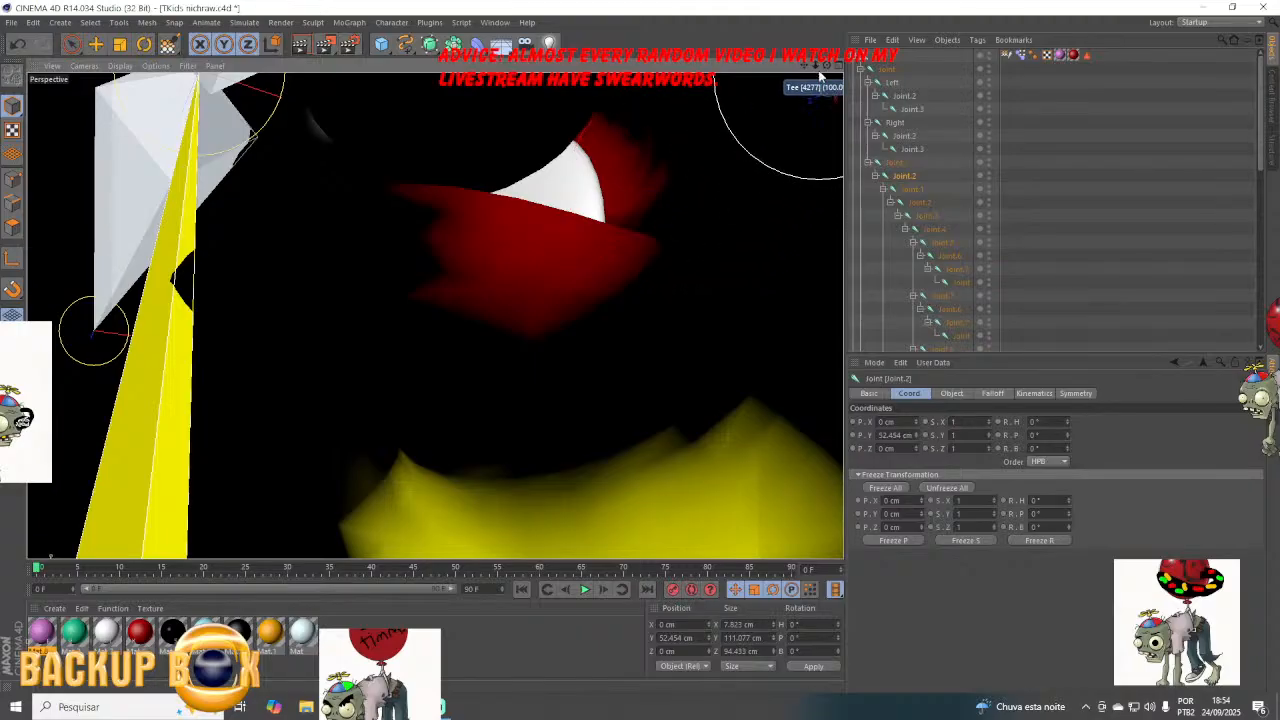
pyautogui.moveTo(827, 66); pyautogui.dragTo(434, 316)
pyautogui.moveTo(807, 66); pyautogui.dragTo(868, 405)
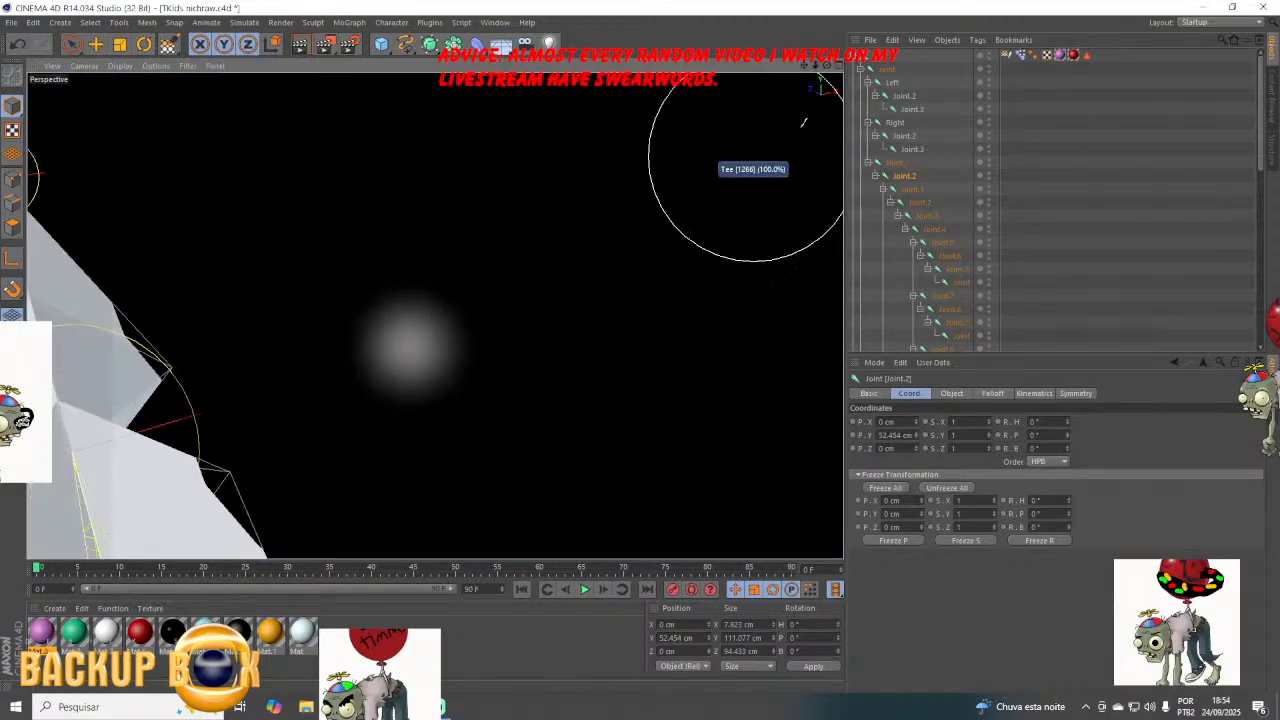
# Hide the eyes' Symmetry object in the viewport and erase Joint.2's remaining skin weights inside Tee's head above the teeth.
pyautogui.scroll(-5, 925, 188)
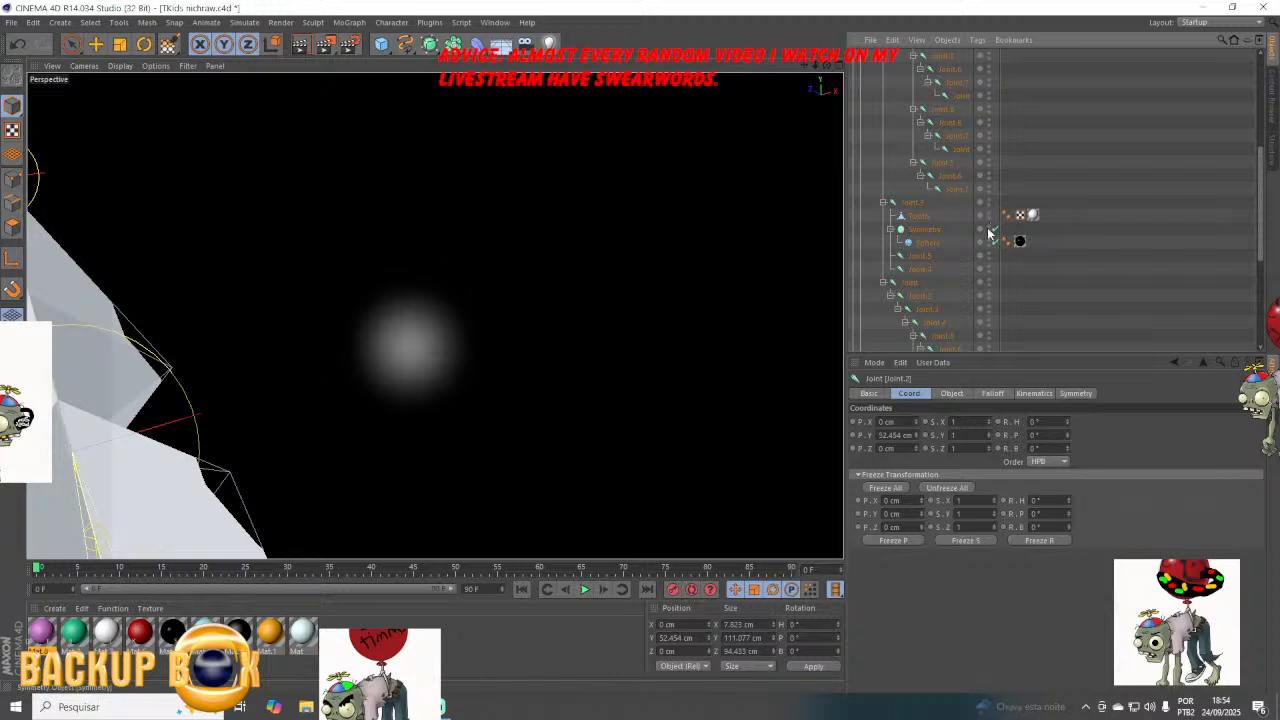
pyautogui.click(988, 231)
pyautogui.moveTo(365, 180)
pyautogui.mouseDown()
pyautogui.moveTo(394, 191)
pyautogui.moveTo(426, 172)
pyautogui.moveTo(412, 190)
pyautogui.mouseUp()
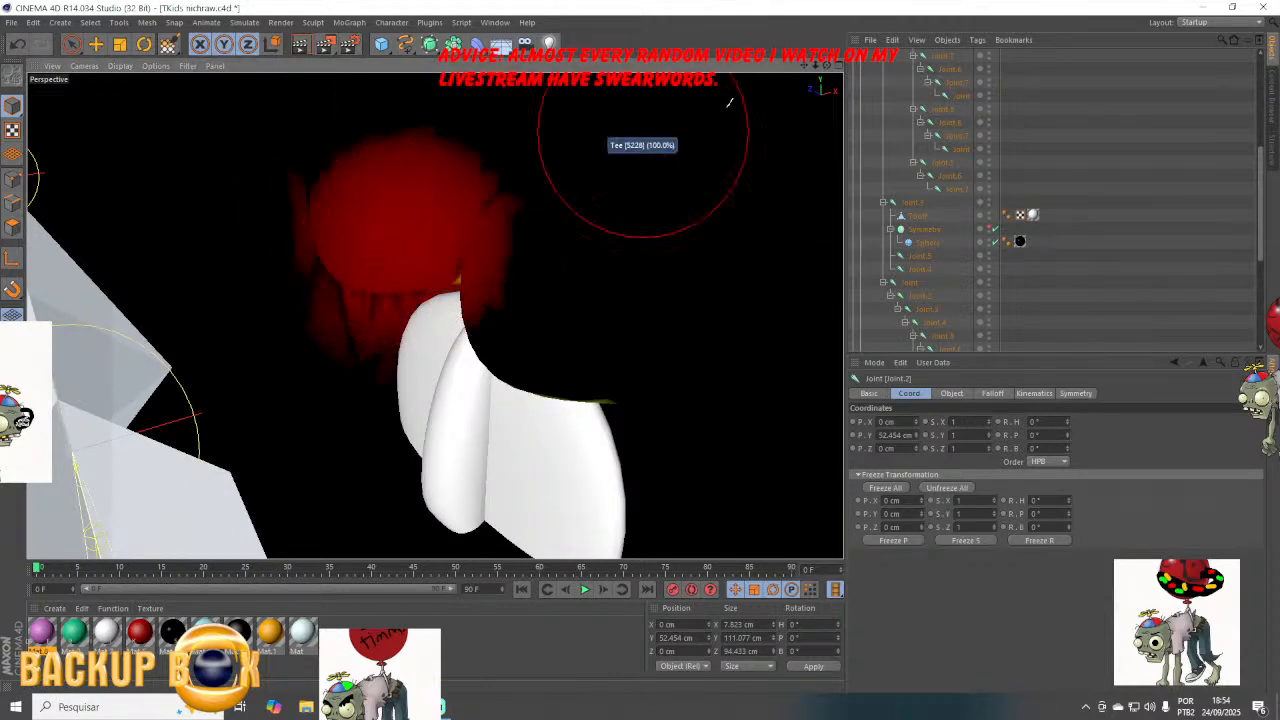
pyautogui.moveTo(824, 70); pyautogui.dragTo(585, 205)
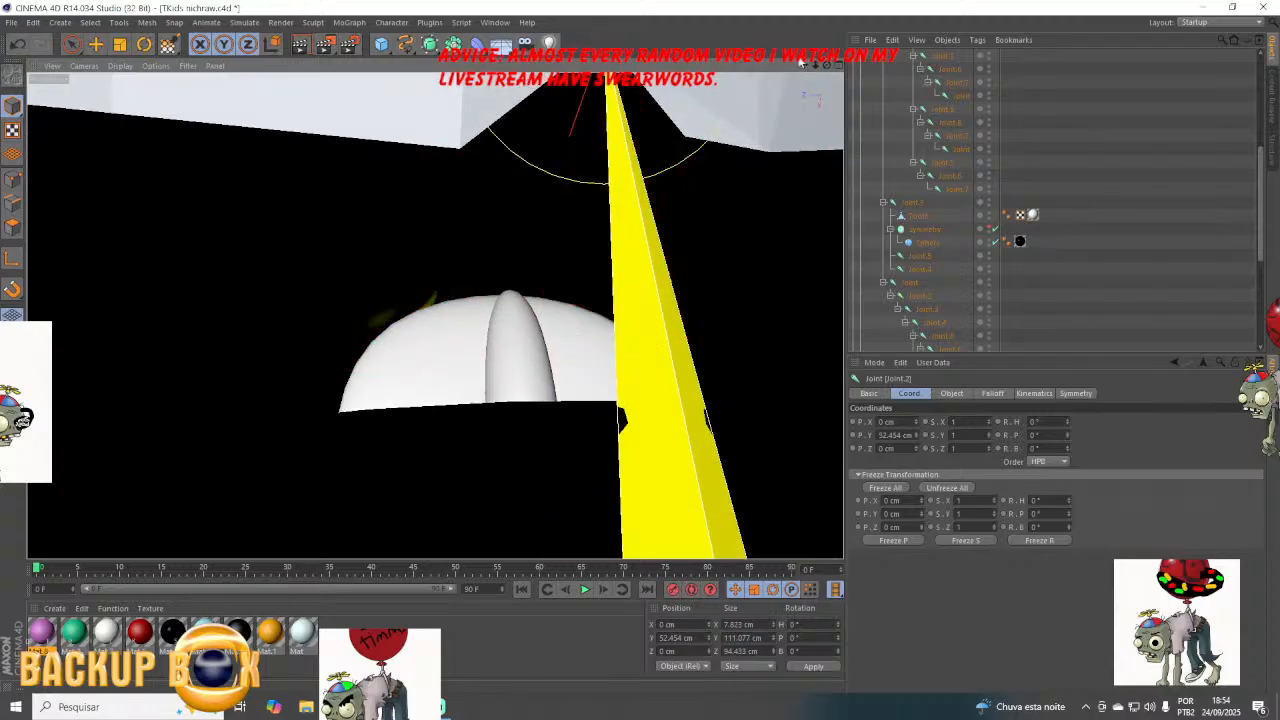
pyautogui.moveTo(824, 65); pyautogui.dragTo(660, 152)
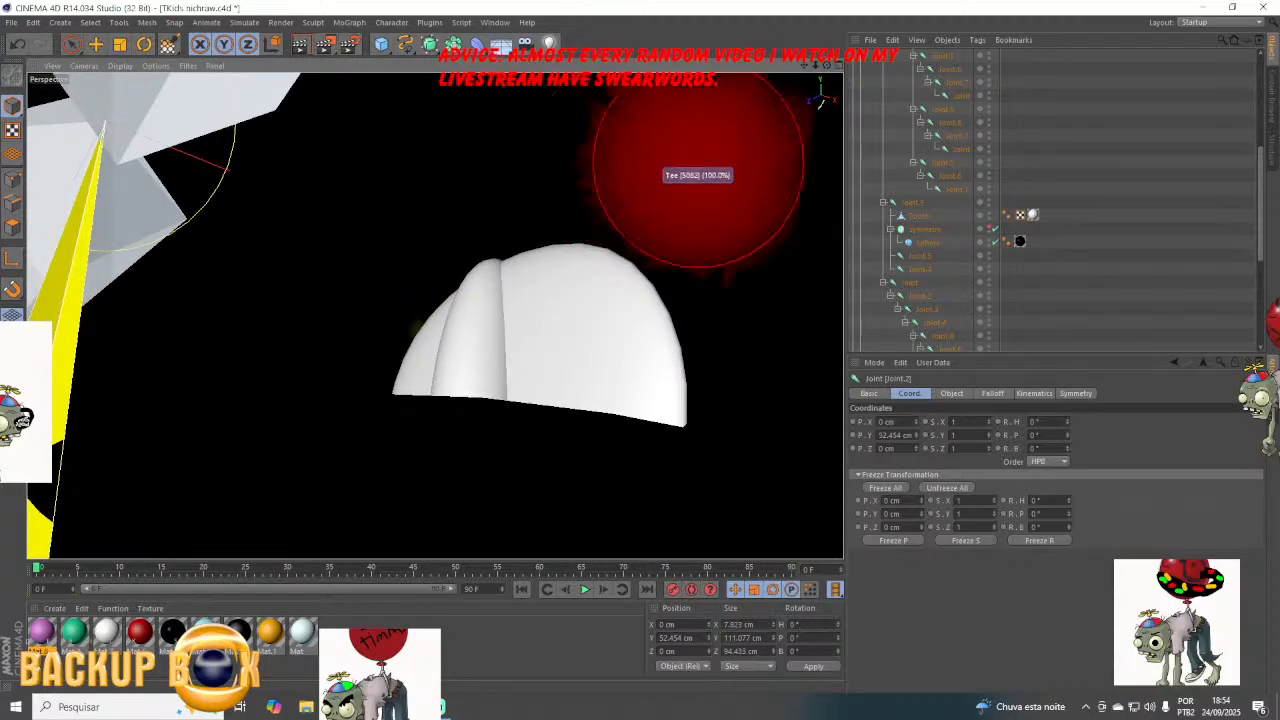
pyautogui.moveTo(824, 72); pyautogui.dragTo(600, 195)
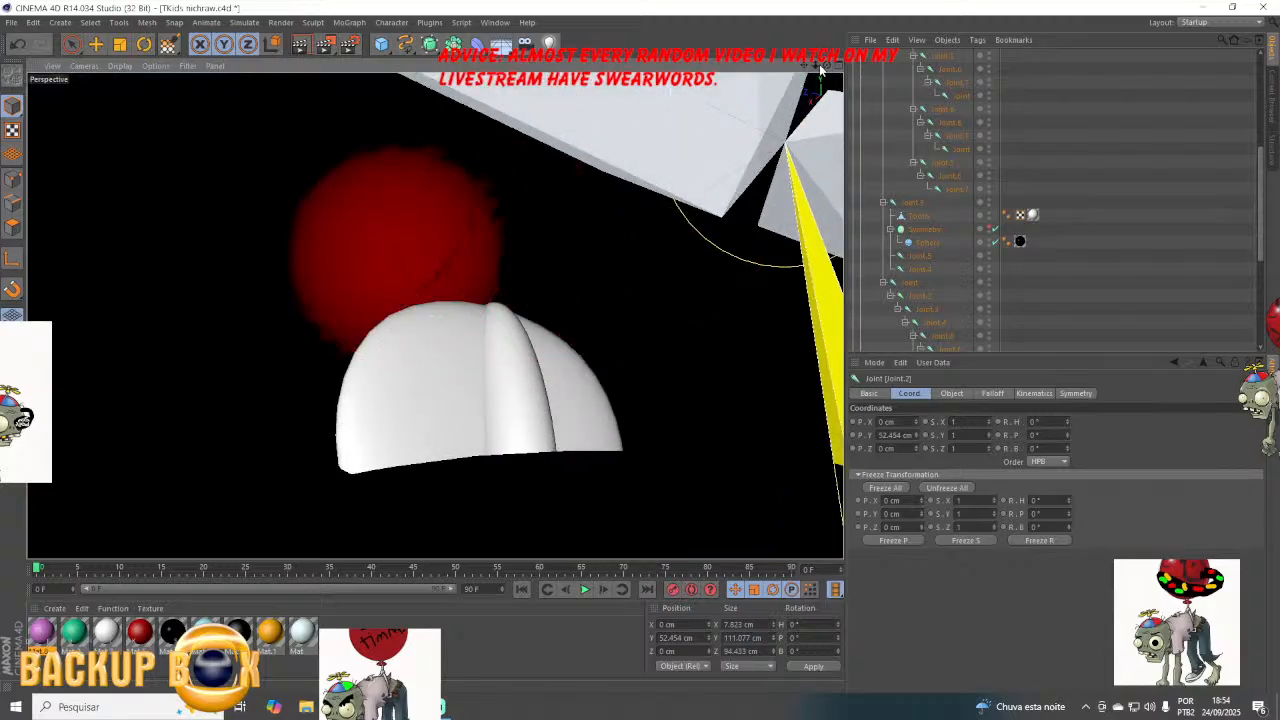
pyautogui.moveTo(821, 64); pyautogui.dragTo(890, 218)
# Select Joint.3 of Tee's head with the eyes' Symmetry object shown again, and save the project.
pyautogui.click(910, 203)
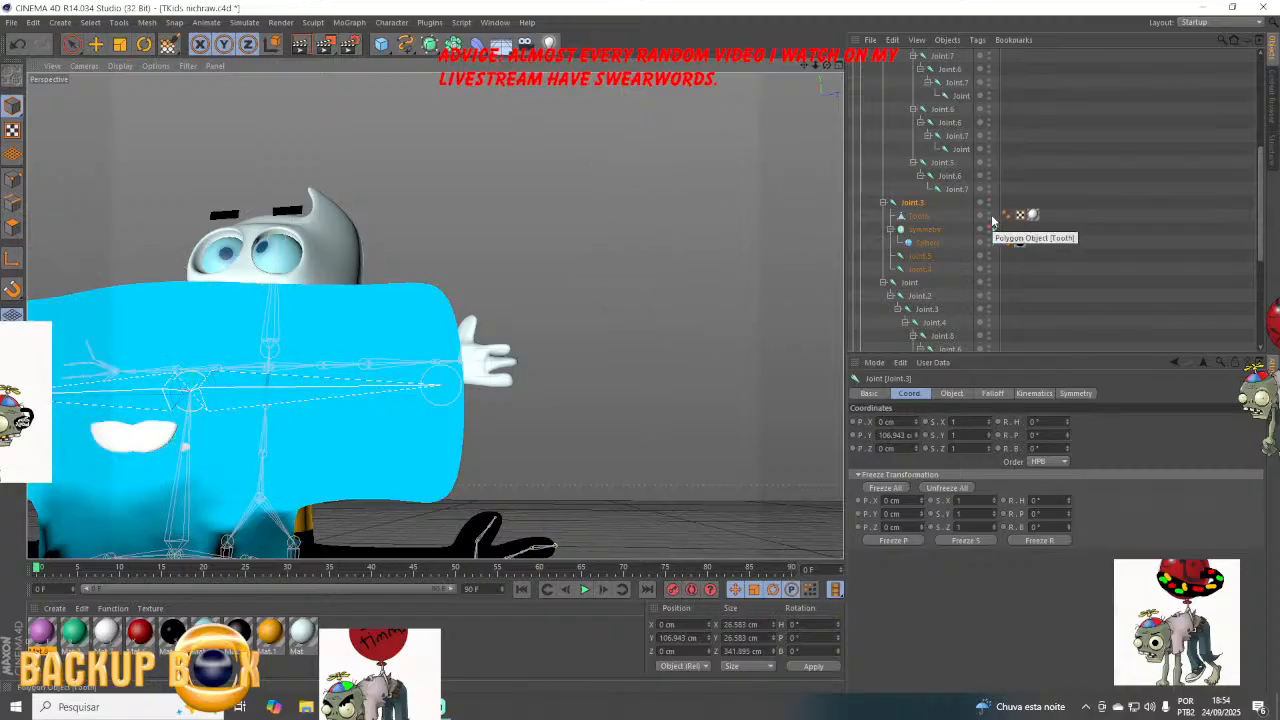
pyautogui.click(907, 217)
pyautogui.scroll(5, 907, 217)
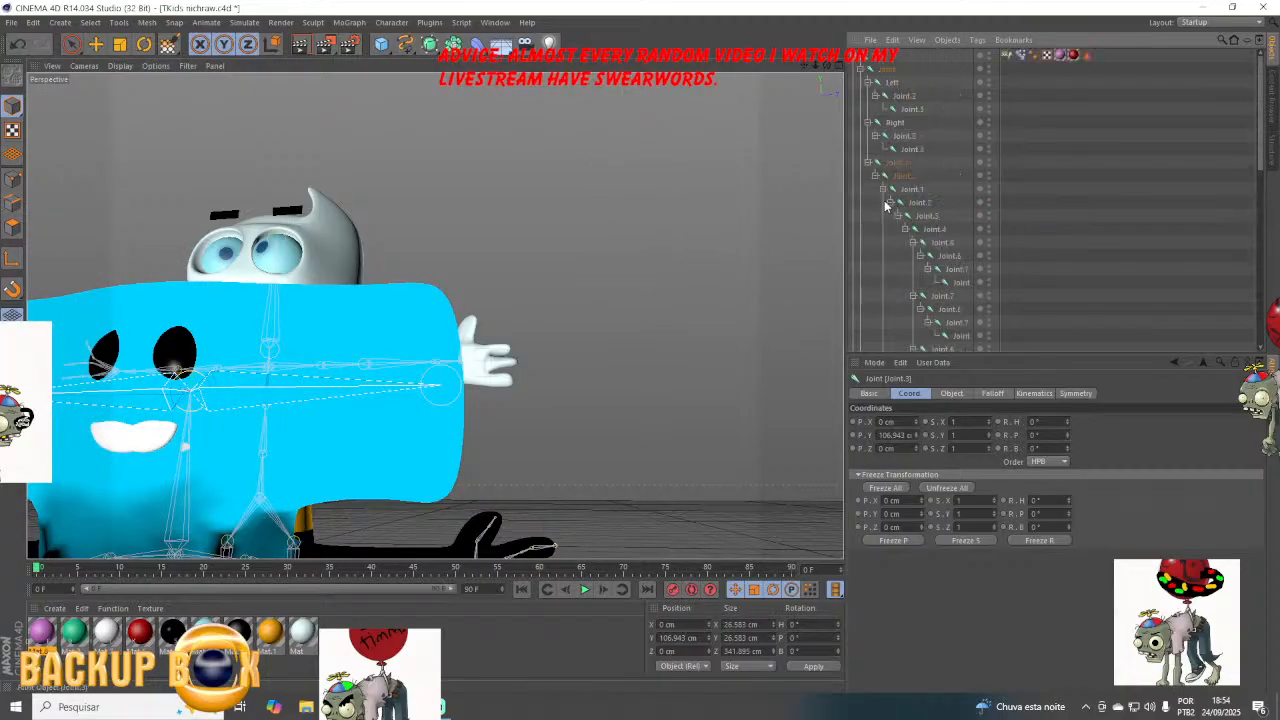
pyautogui.click(11, 22)
pyautogui.click(30, 131)
# Leave weight painting for the Move tool and switch Tee's Pose Morph tag to Animate mode.
pyautogui.press('e')
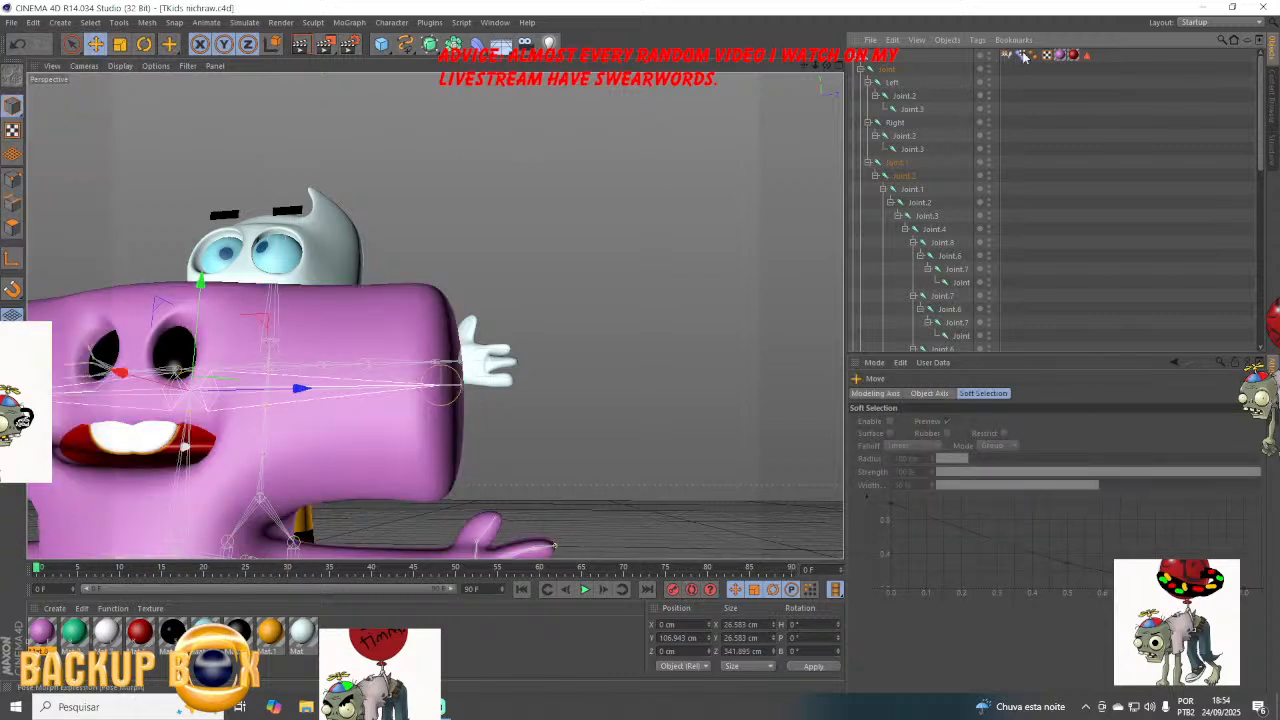
pyautogui.click(1022, 54)
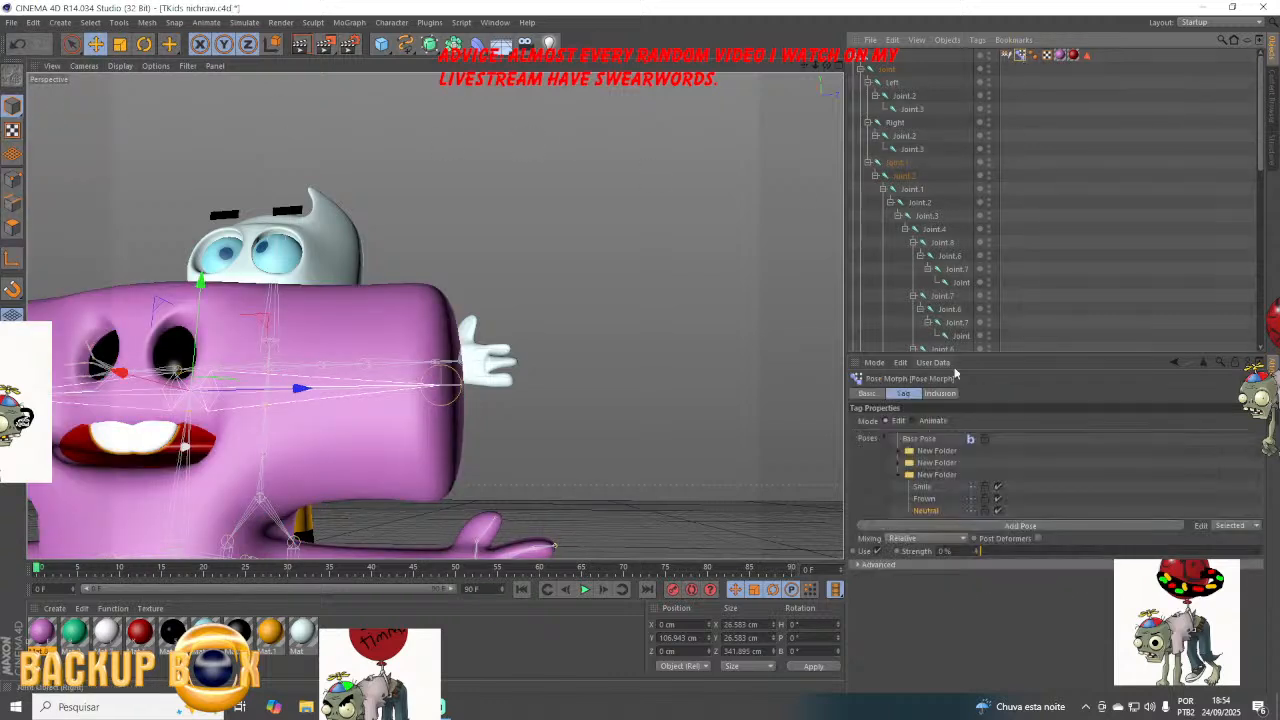
pyautogui.click(909, 421)
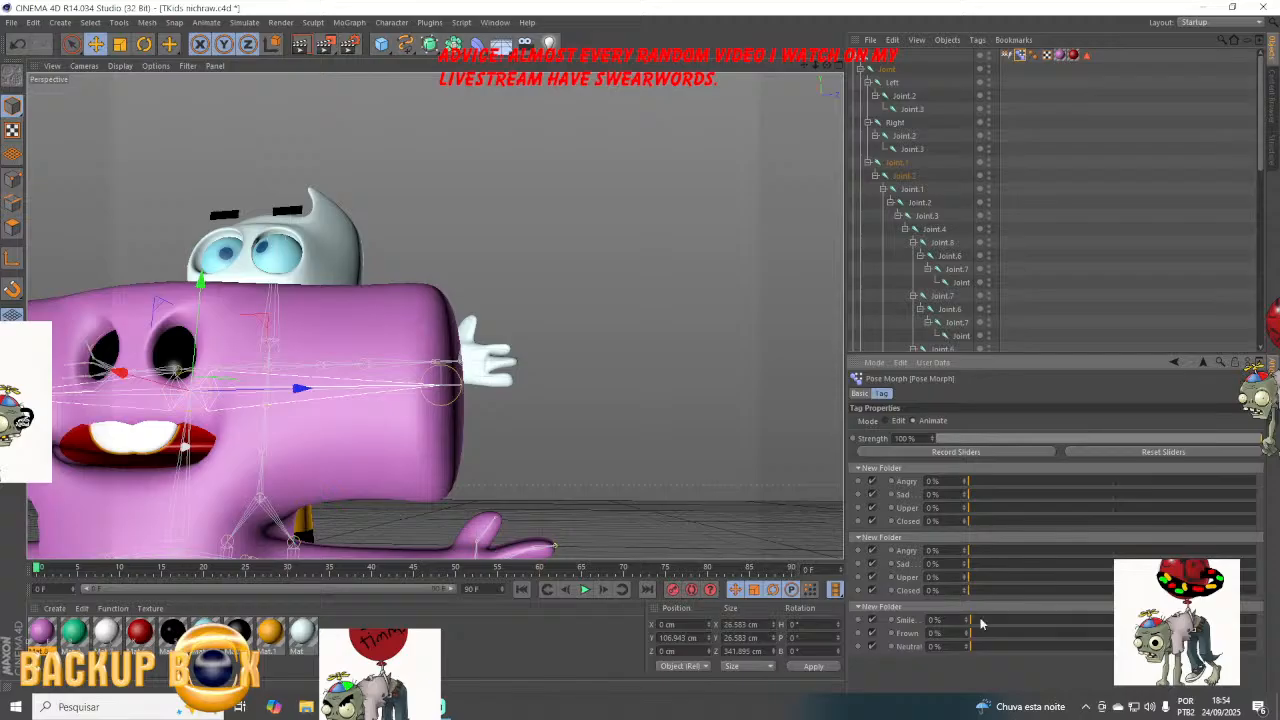
# Try out Tee's mouth poses by pushing Neutral to 220%, and set Smile to 94% and Neutral to 100%.
pyautogui.moveTo(980, 624); pyautogui.dragTo(838, 630)
pyautogui.moveTo(977, 650); pyautogui.dragTo(1258, 647)
pyautogui.moveTo(1022, 630); pyautogui.dragTo(1253, 647)
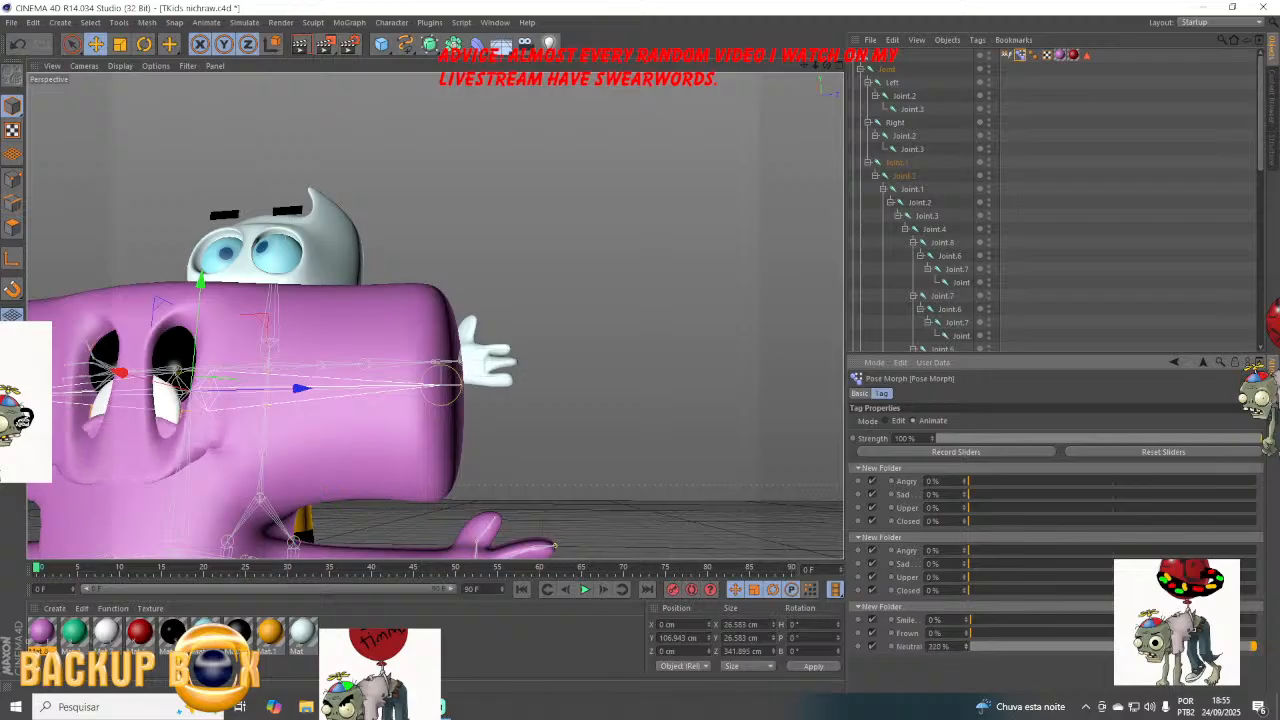
pyautogui.moveTo(966, 646); pyautogui.dragTo(966, 672)
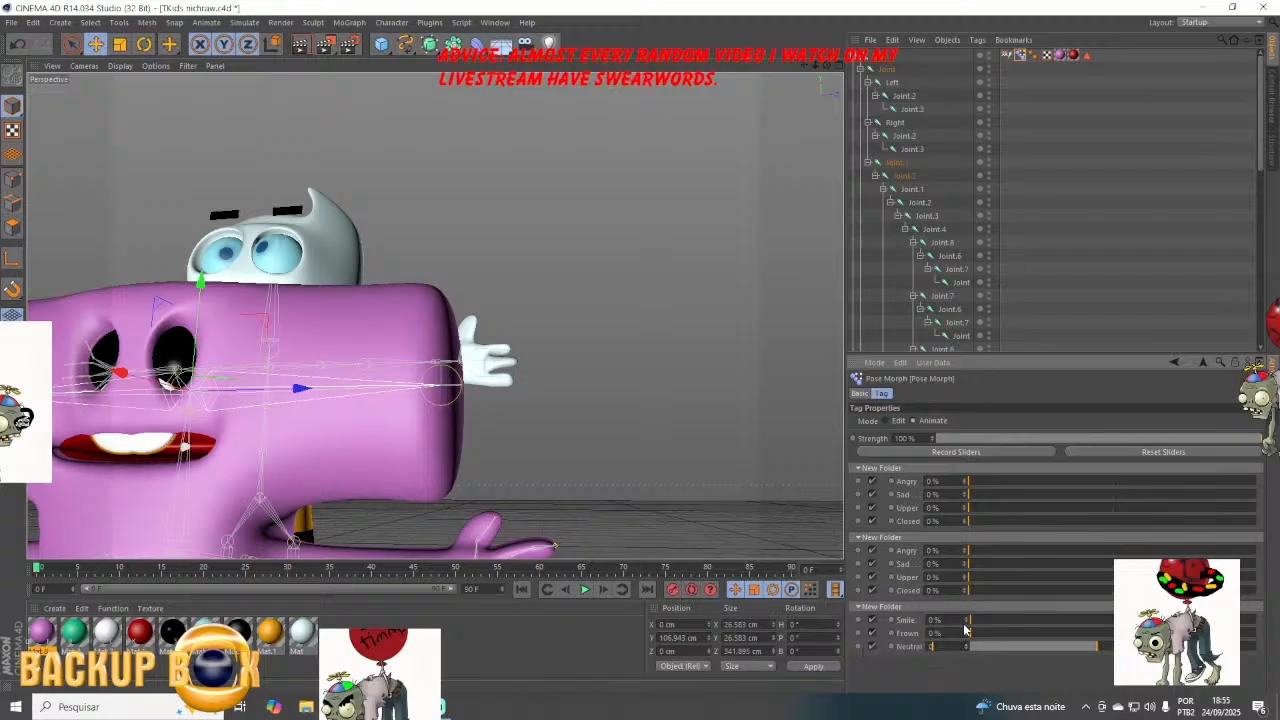
pyautogui.moveTo(966, 627); pyautogui.dragTo(1250, 648)
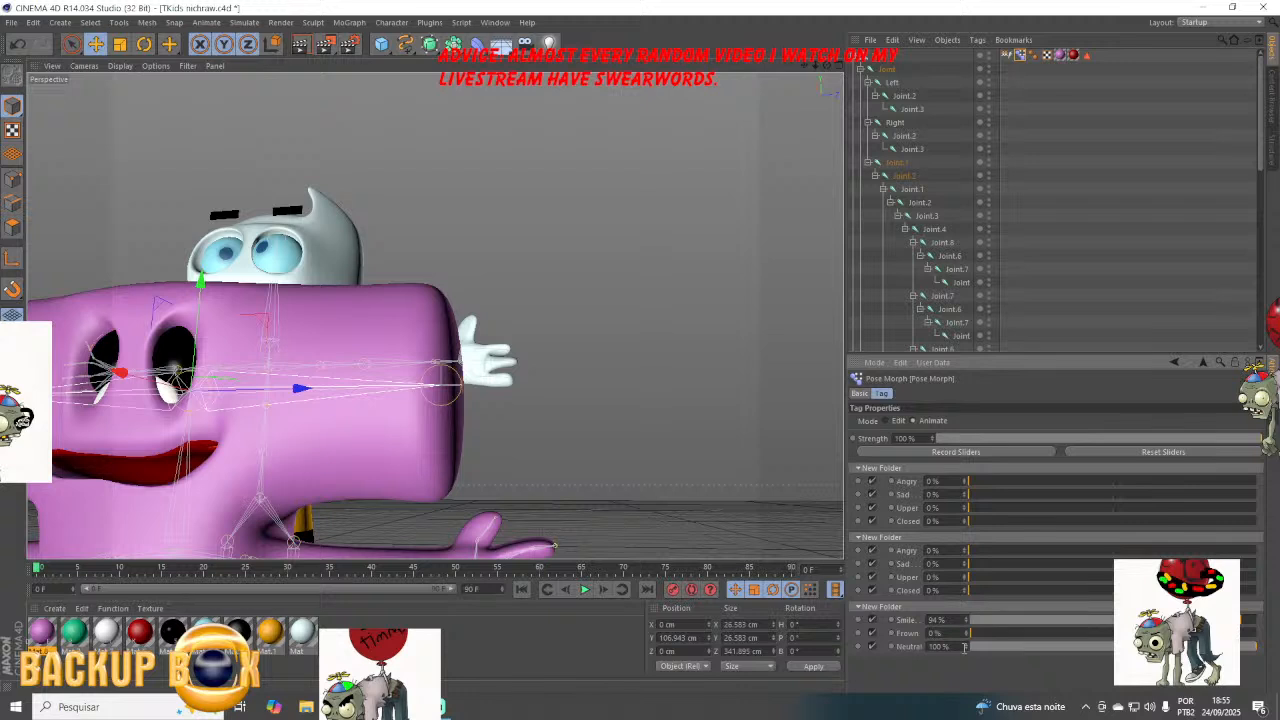
# Try Tee's Neutral mouth pose at 220%, reset it to 0%, and save the project.
pyautogui.moveTo(966, 652); pyautogui.dragTo(966, 624)
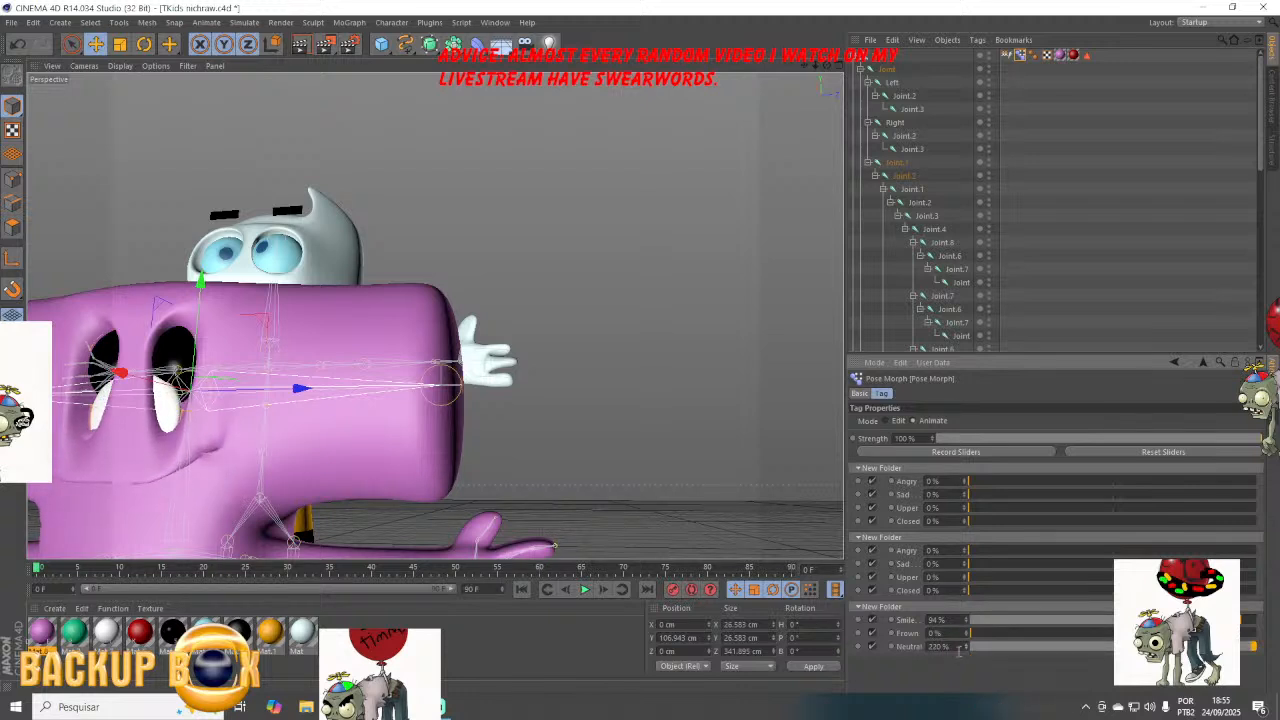
pyautogui.press('Return')
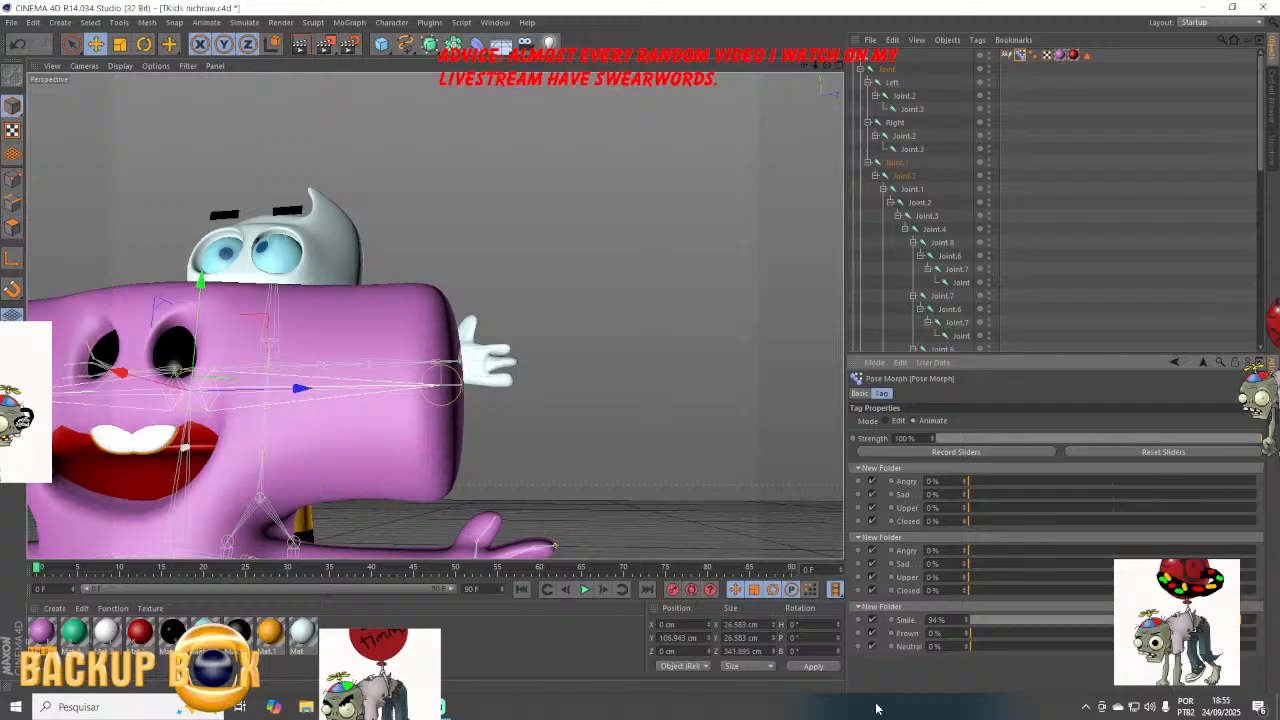
pyautogui.click(10, 22)
pyautogui.click(36, 132)
pyautogui.moveTo(803, 67); pyautogui.dragTo(985, 74)
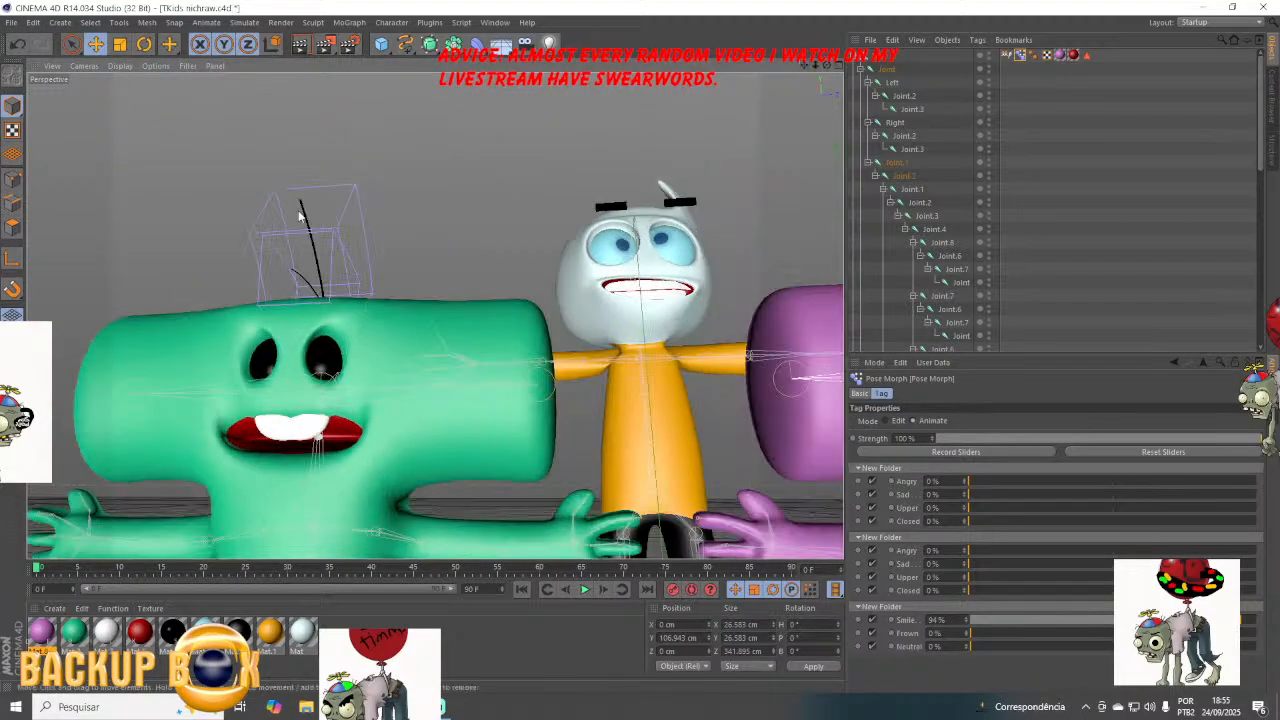
pyautogui.click(10, 22)
pyautogui.click(40, 140)
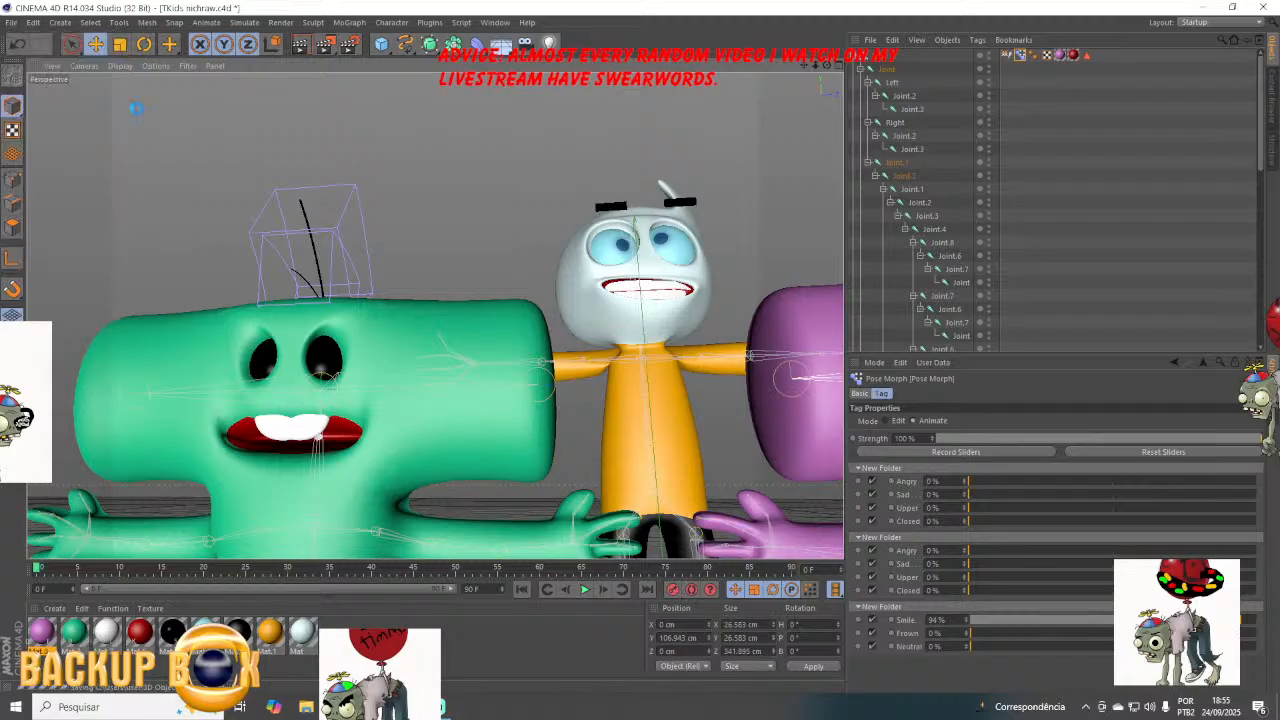
# Test the Neutral mouth pose at nearly 200% in Too's Pose Morph tag in Animate mode, reset it to 0%, and save the project.
pyautogui.click(859, 67)
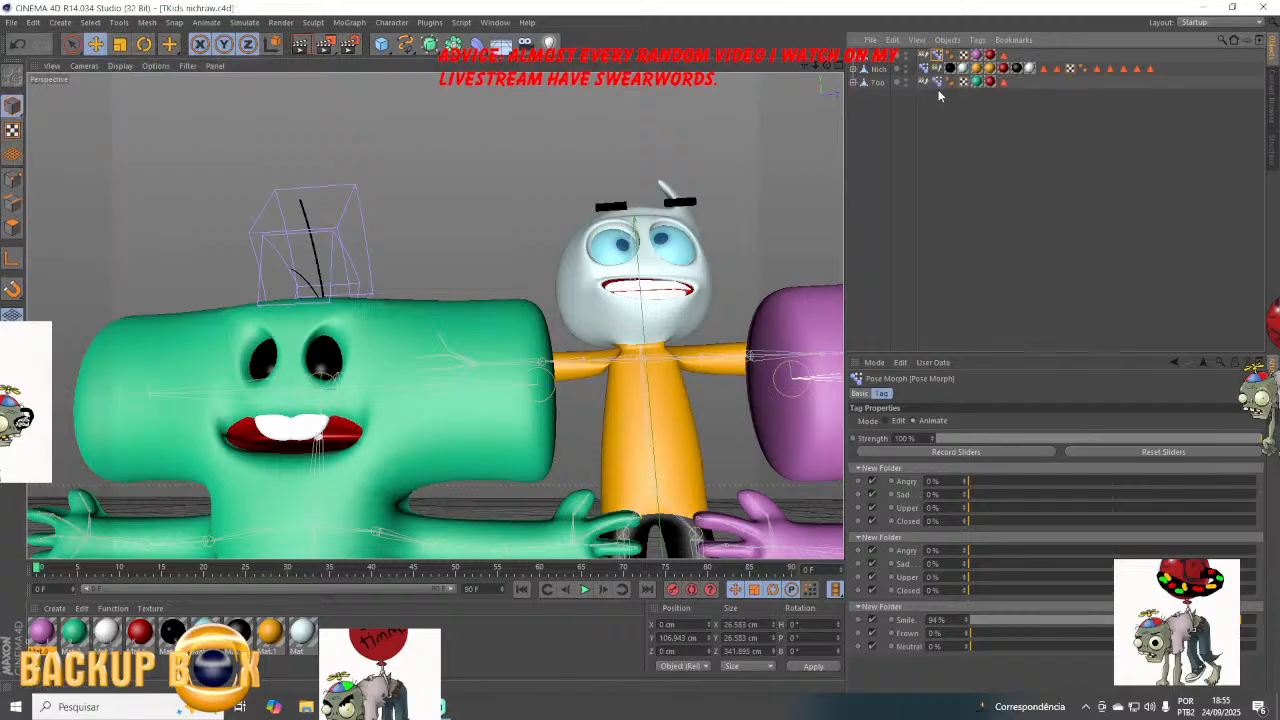
pyautogui.click(890, 421)
pyautogui.click(915, 422)
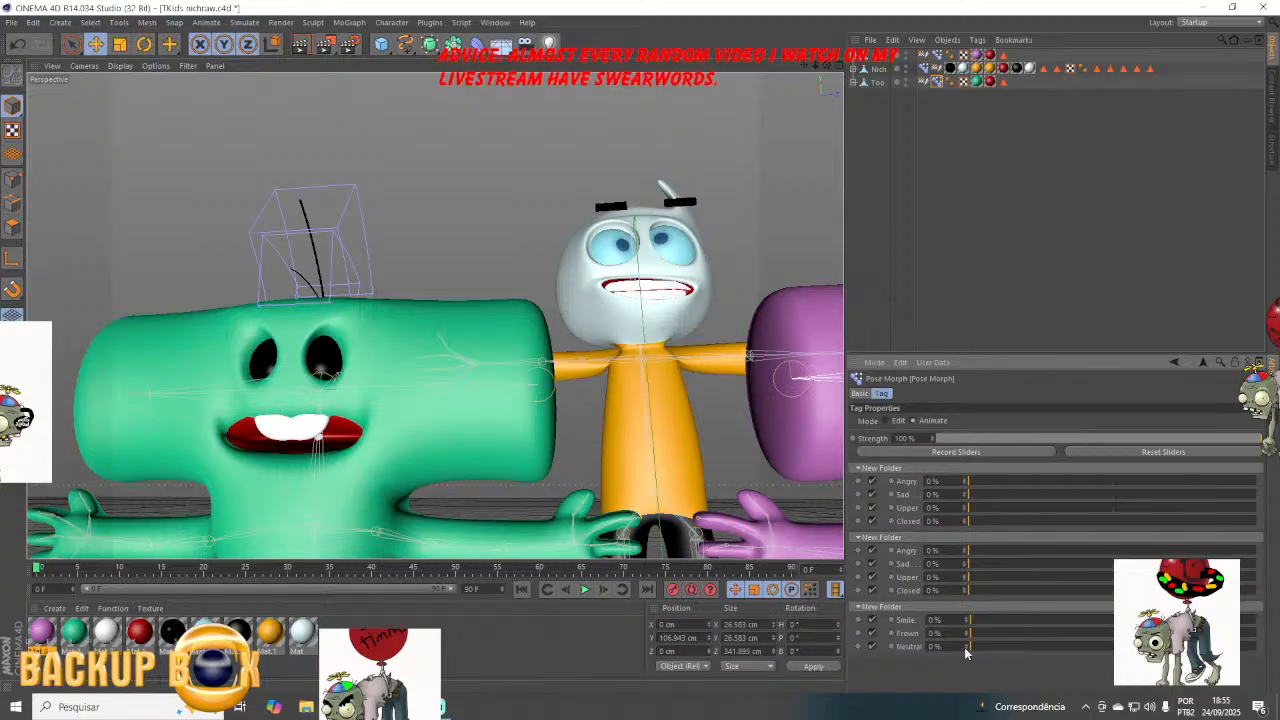
pyautogui.moveTo(966, 647); pyautogui.dragTo(1258, 647)
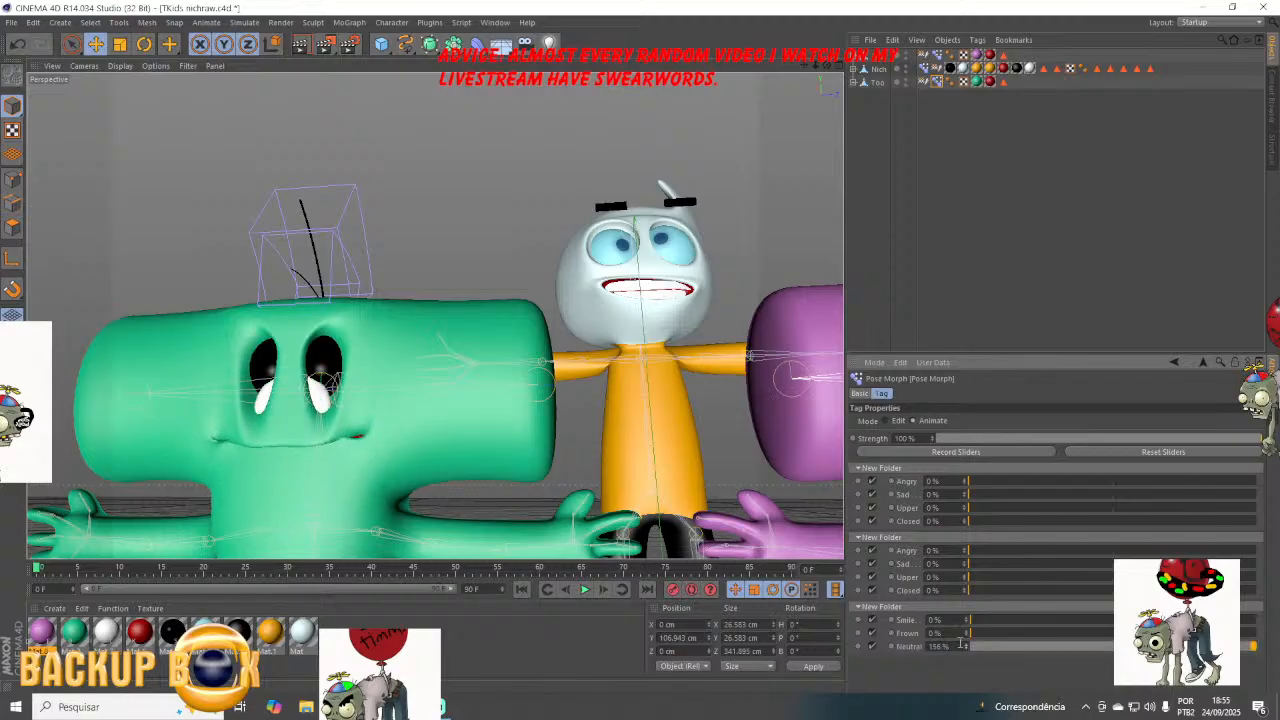
pyautogui.moveTo(969, 508)
pyautogui.mouseDown()
pyautogui.moveTo(1260, 513)
pyautogui.moveTo(757, 539)
pyautogui.mouseUp()
pyautogui.press('Return')
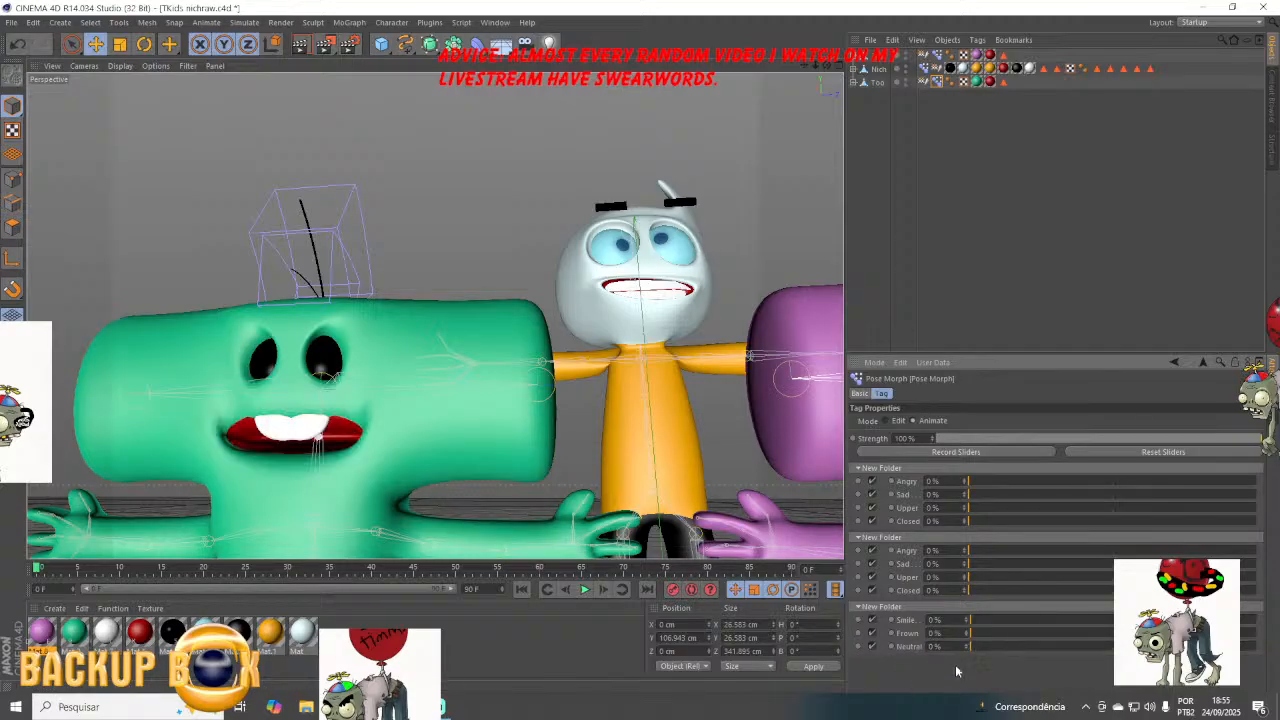
pyautogui.click(12, 23)
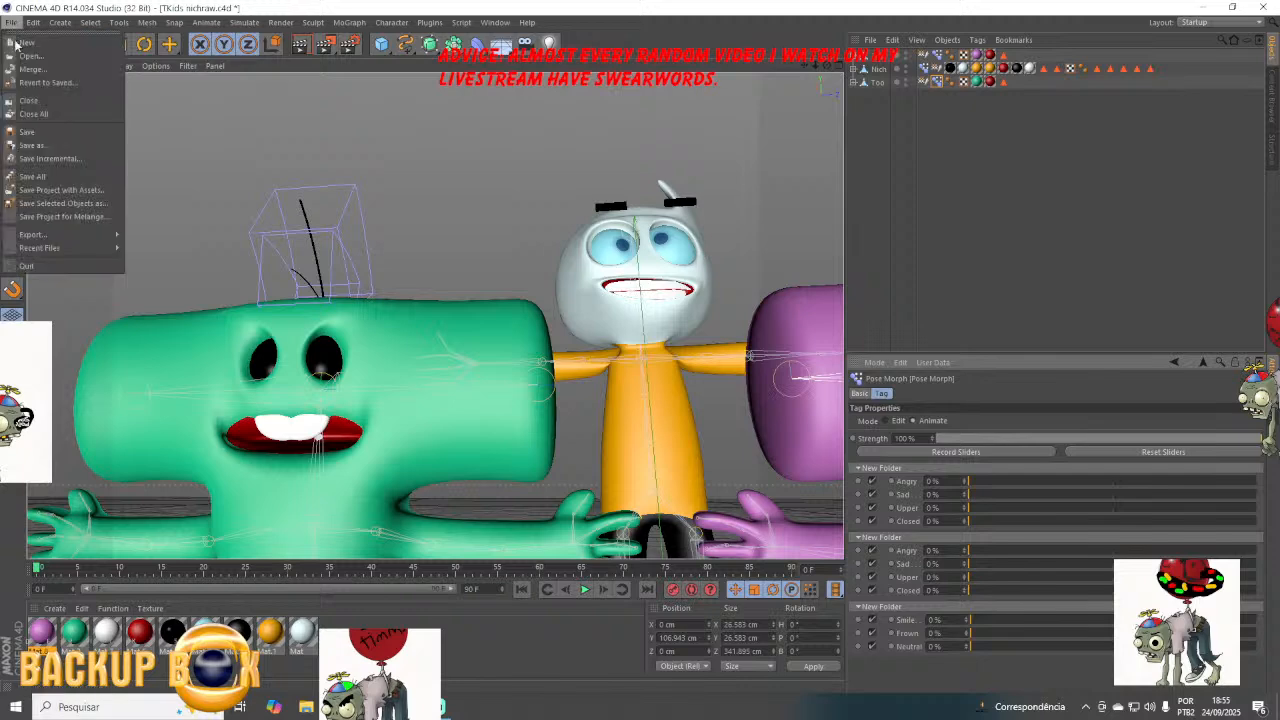
pyautogui.click(20, 132)
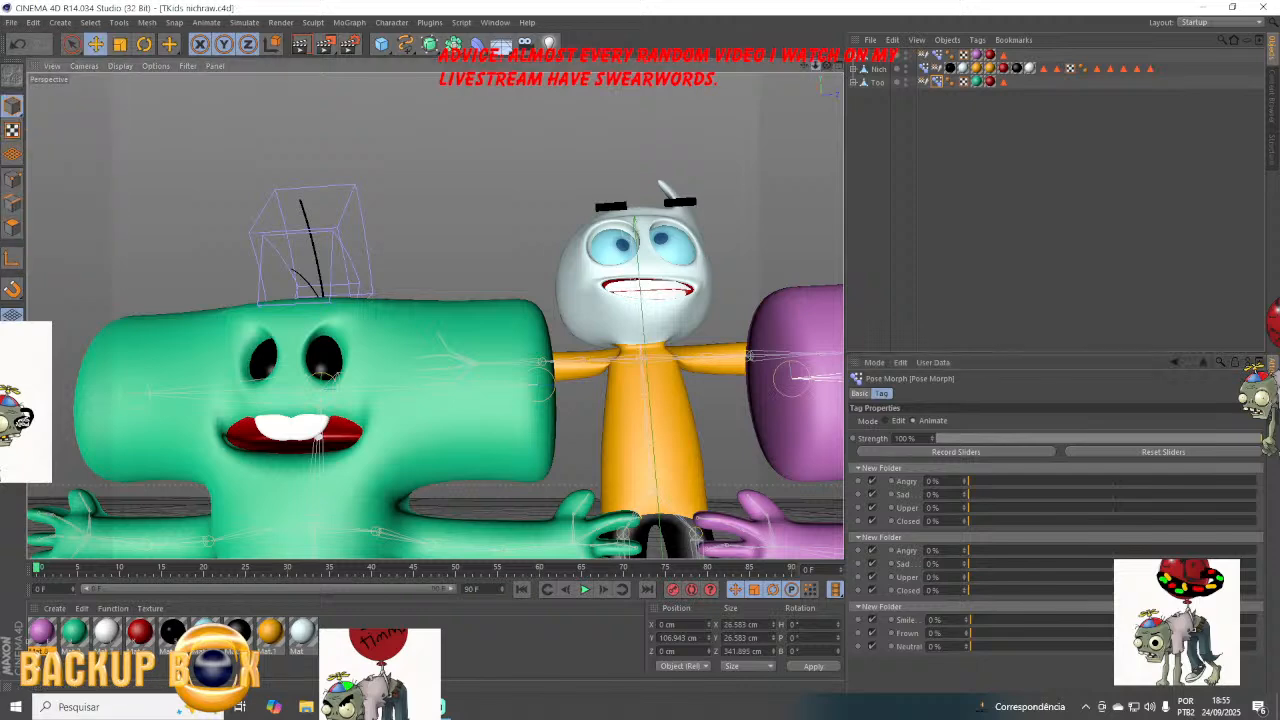
# Add a cube at the scene's origin between Too and Tee, and create a HyperNURBS object.
pyautogui.moveTo(831, 68); pyautogui.dragTo(360, 136)
pyautogui.moveTo(381, 44); pyautogui.dragTo(510, 64)
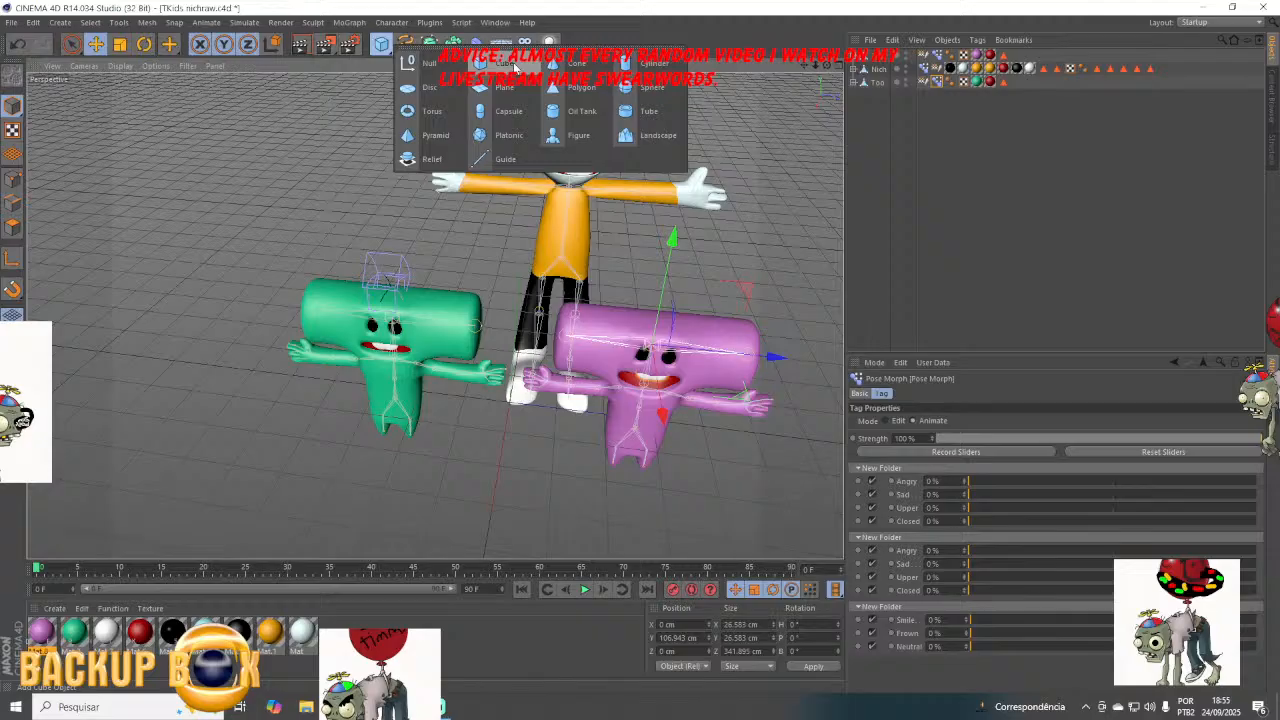
pyautogui.click(510, 64)
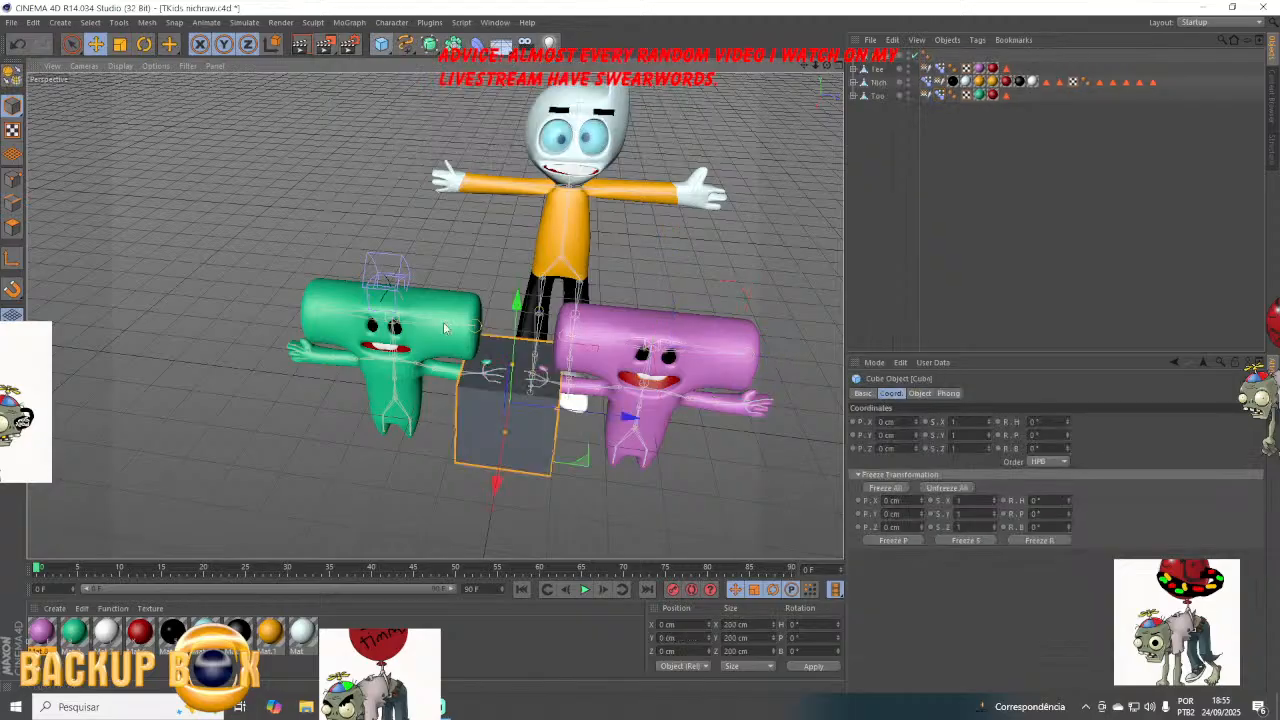
pyautogui.scroll(3, 505, 378)
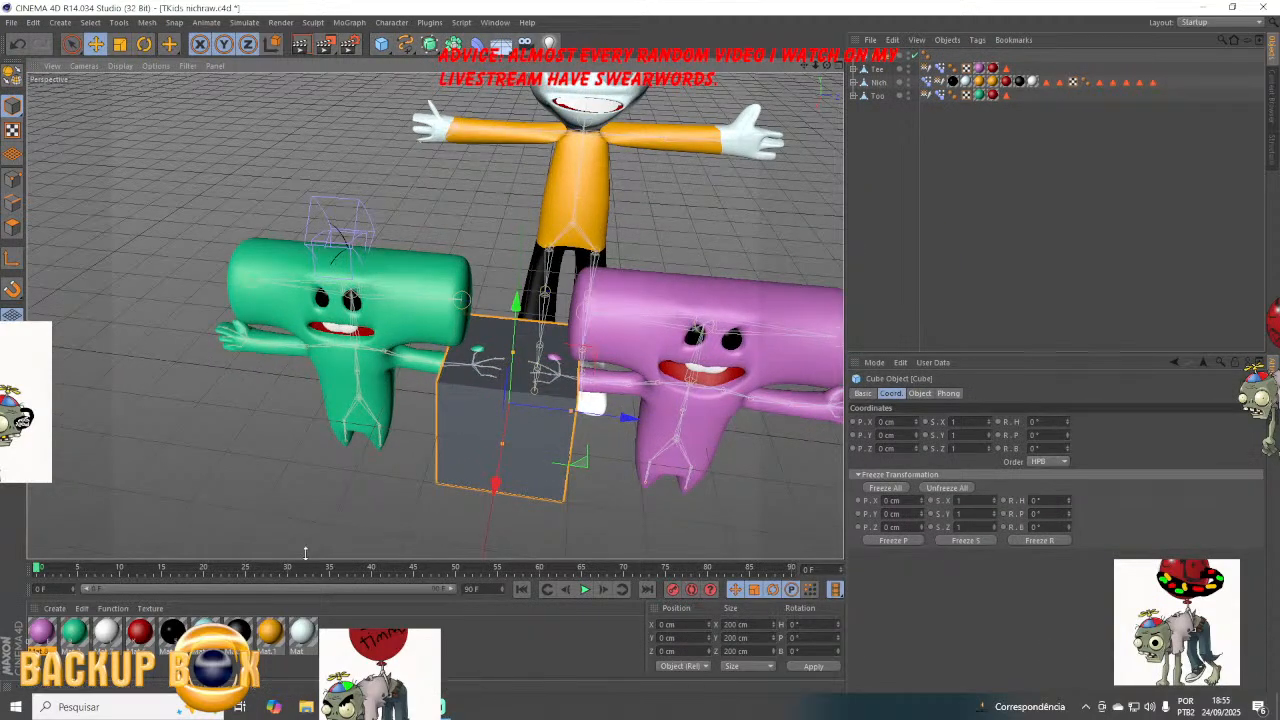
pyautogui.scroll(4, 575, 422)
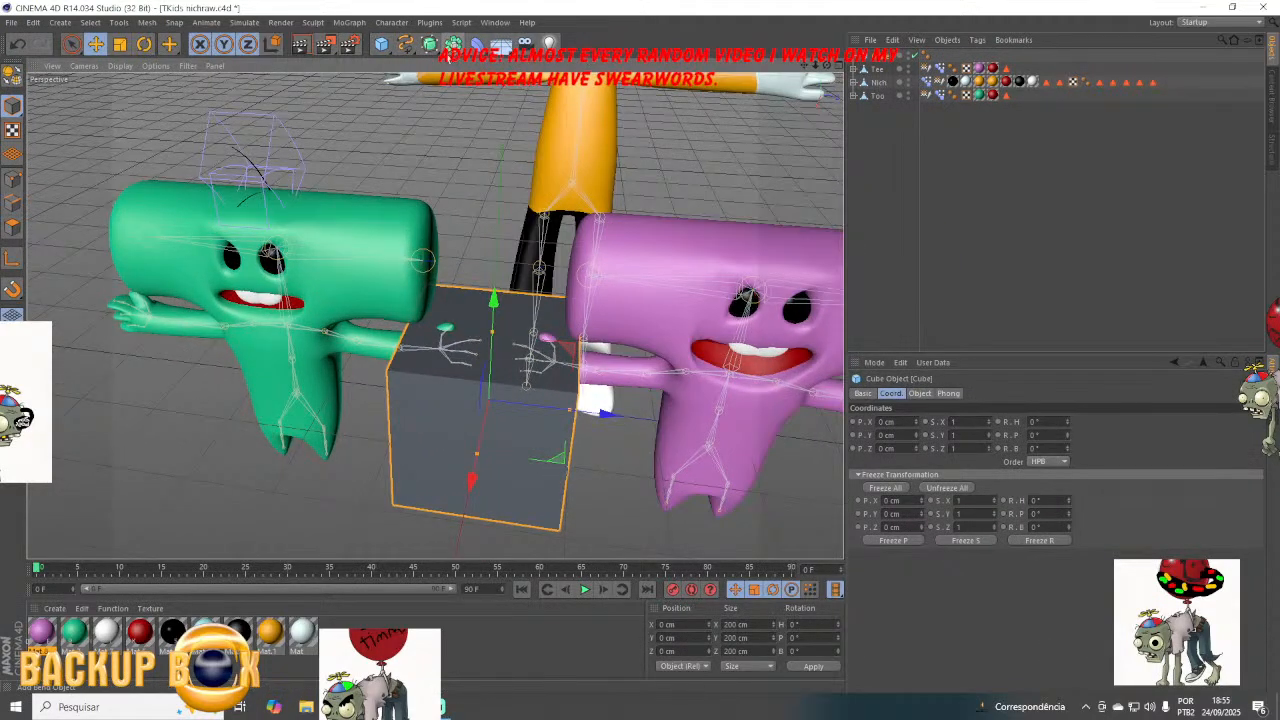
pyautogui.click(429, 44)
pyautogui.click(482, 65)
# Check the live chat in Streamlabs Desktop and return to CINEMA 4D.
pyautogui.click(441, 707)
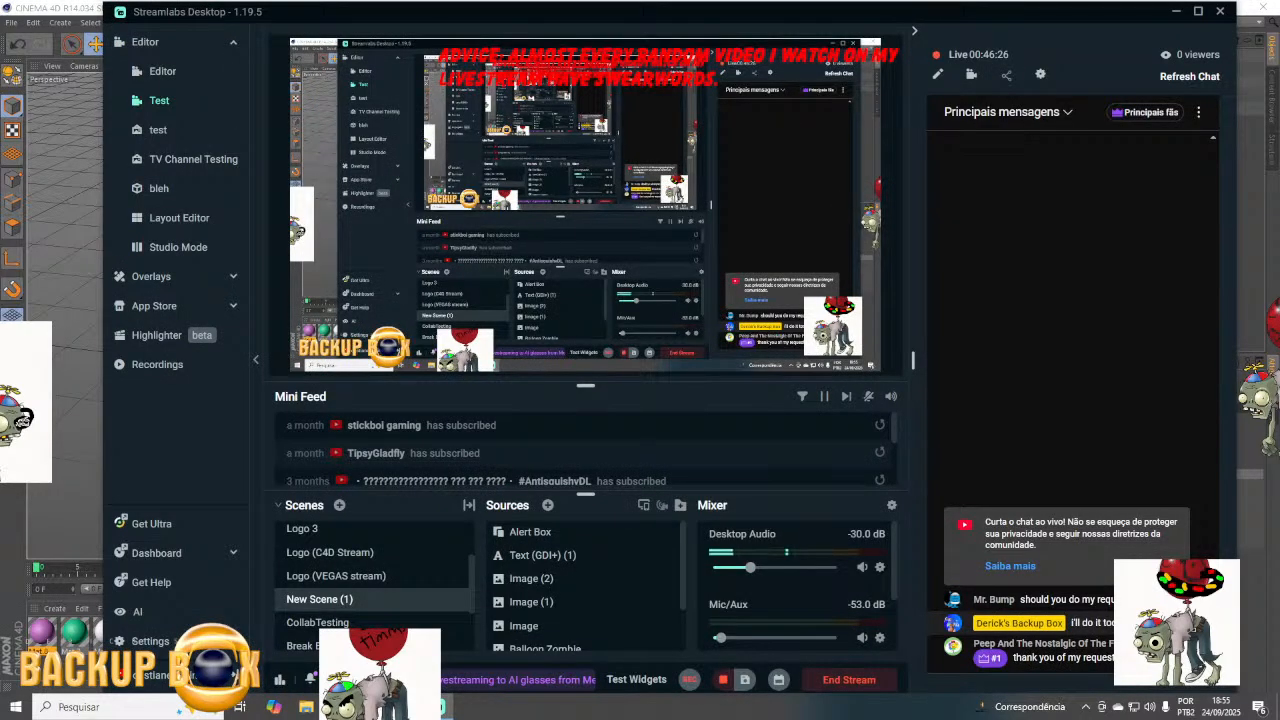
pyautogui.moveTo(405, 707)
pyautogui.click(400, 630)
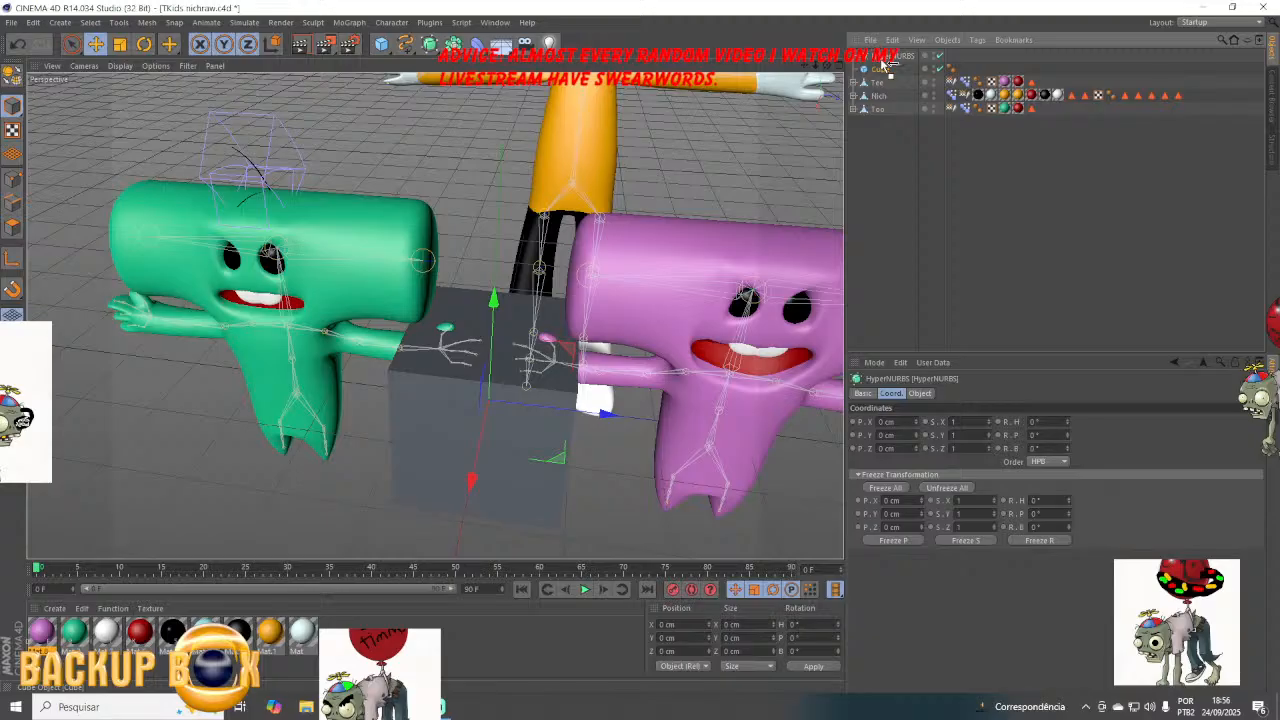
# Nest the cube in the HyperNURBS, make it editable, and scale it down to about 68 × 95 × 51 cm.
pyautogui.moveTo(902, 62); pyautogui.dragTo(893, 56)
pyautogui.click(14, 78)
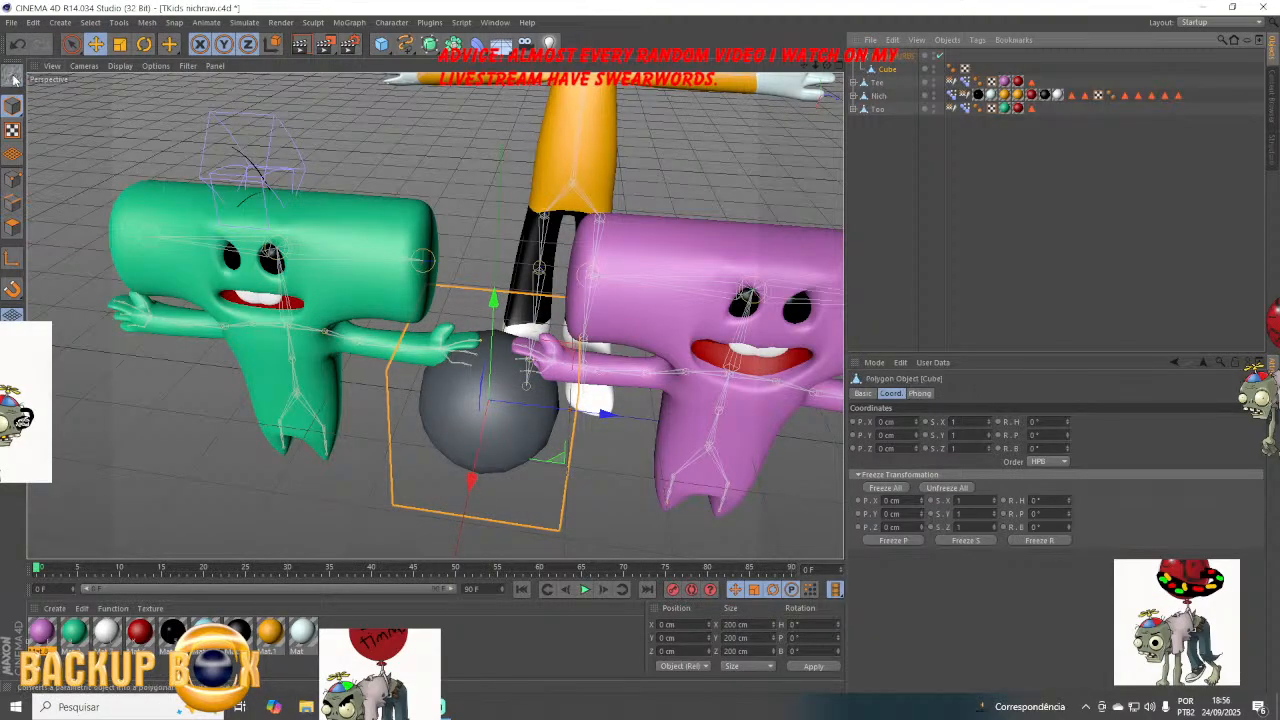
pyautogui.click(120, 45)
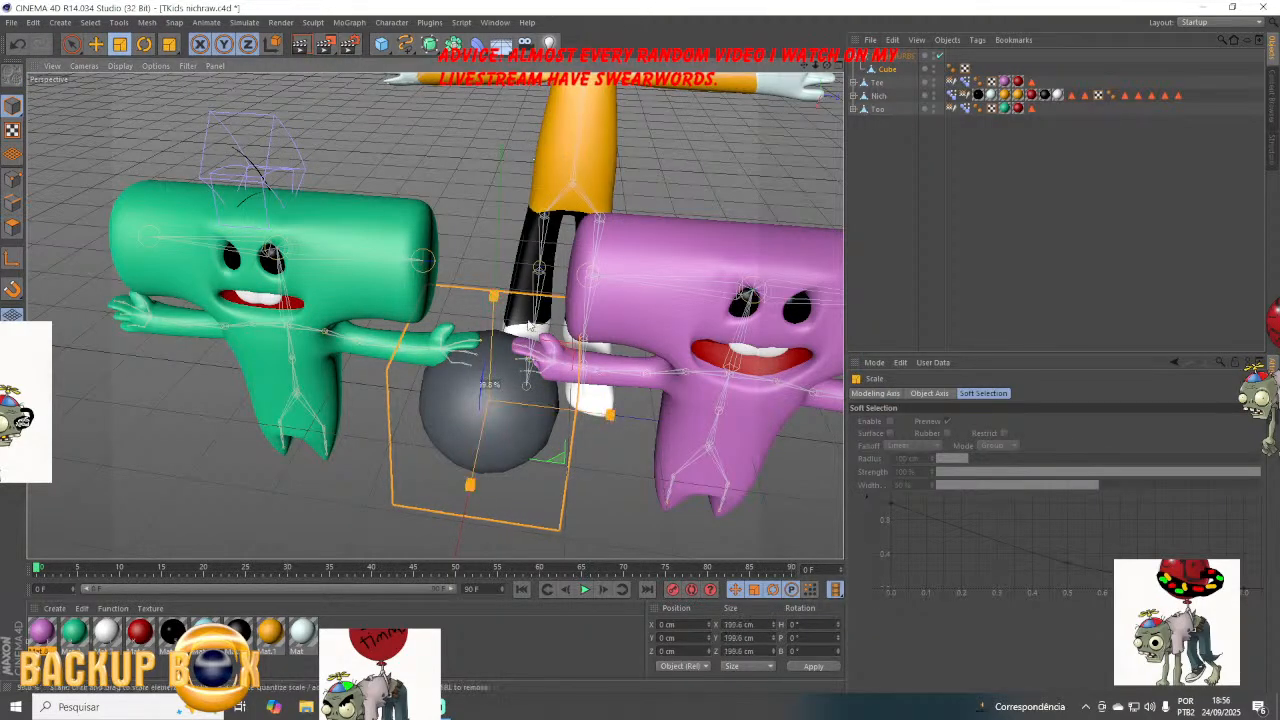
pyautogui.moveTo(472, 482); pyautogui.dragTo(488, 455)
pyautogui.moveTo(610, 422); pyautogui.dragTo(585, 430)
# Push the cube's two opposite side faces outward along Z to a total width of about 74.5 cm.
pyautogui.click(13, 227)
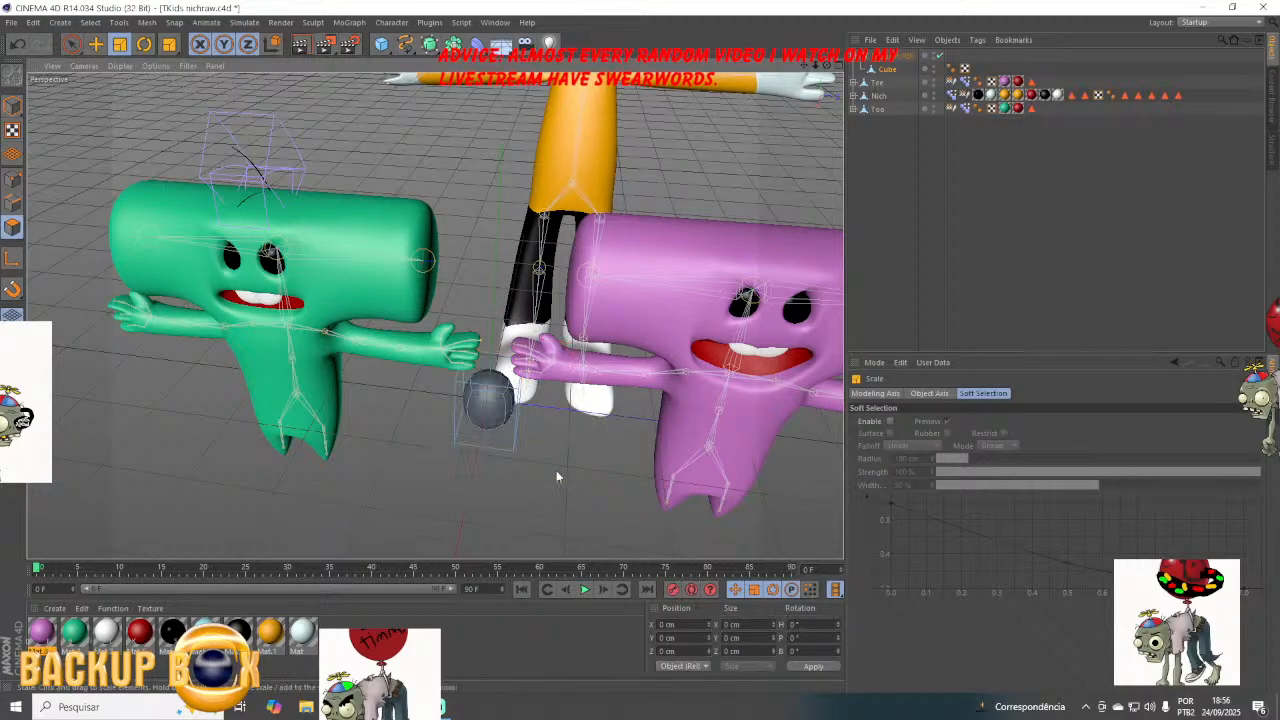
pyautogui.scroll(2, 556, 470)
pyautogui.click(454, 375)
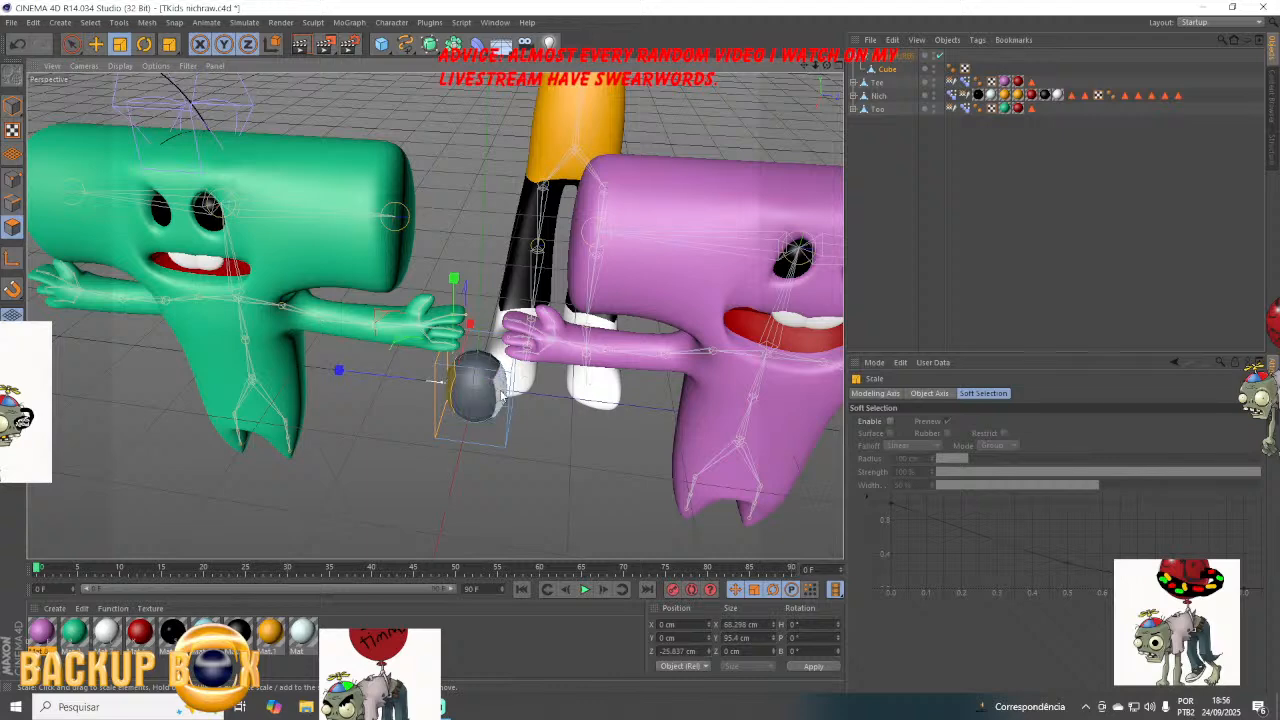
pyautogui.keyDown('shift'); pyautogui.click(502, 386); pyautogui.keyUp('shift')
pyautogui.keyDown('ctrl'); pyautogui.moveTo(479, 302); pyautogui.dragTo(482, 411); pyautogui.keyUp('ctrl')
# Select the upper faces on the cube's two opposite sides and add the lower side faces to the selection.
pyautogui.click(506, 372)
pyautogui.keyDown('shift'); pyautogui.click(443, 374); pyautogui.keyUp('shift')
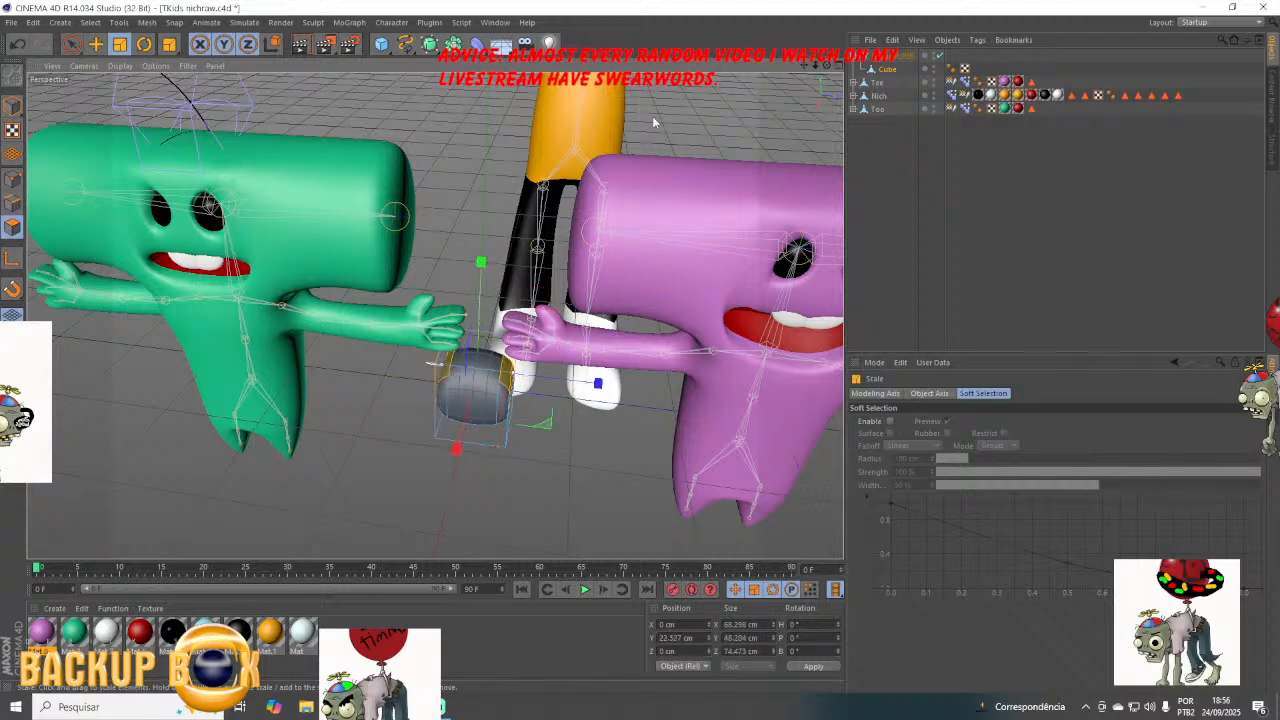
pyautogui.moveTo(826, 65); pyautogui.dragTo(845, 8)
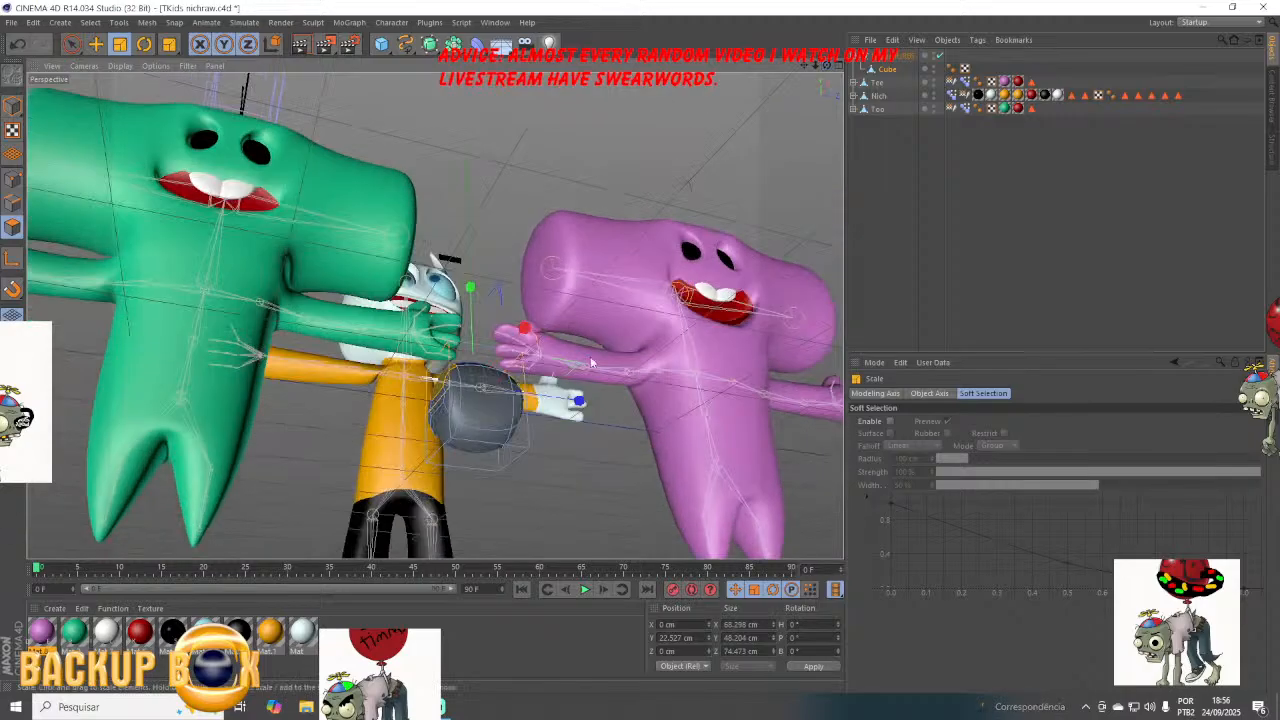
pyautogui.keyDown('shift'); pyautogui.click(460, 430); pyautogui.keyUp('shift')
pyautogui.hotkey('ctrl', 'z')
pyautogui.keyDown('shift'); pyautogui.click(463, 431); pyautogui.keyUp('shift')
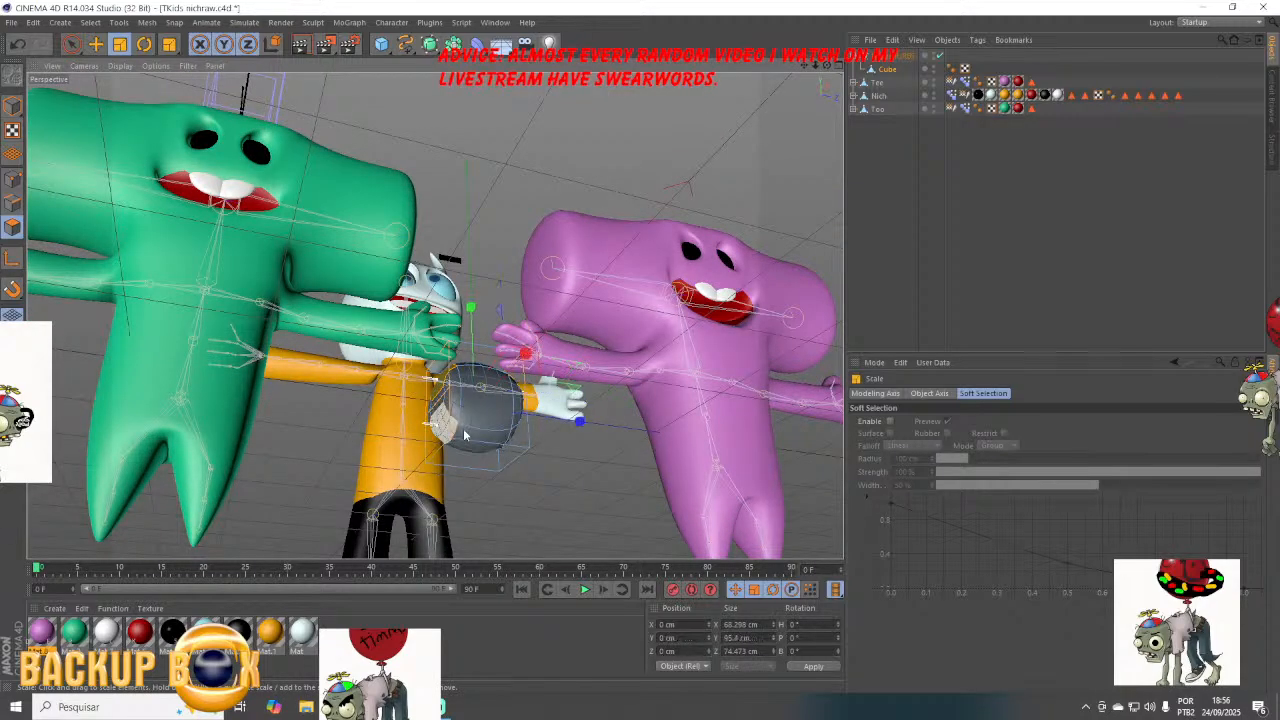